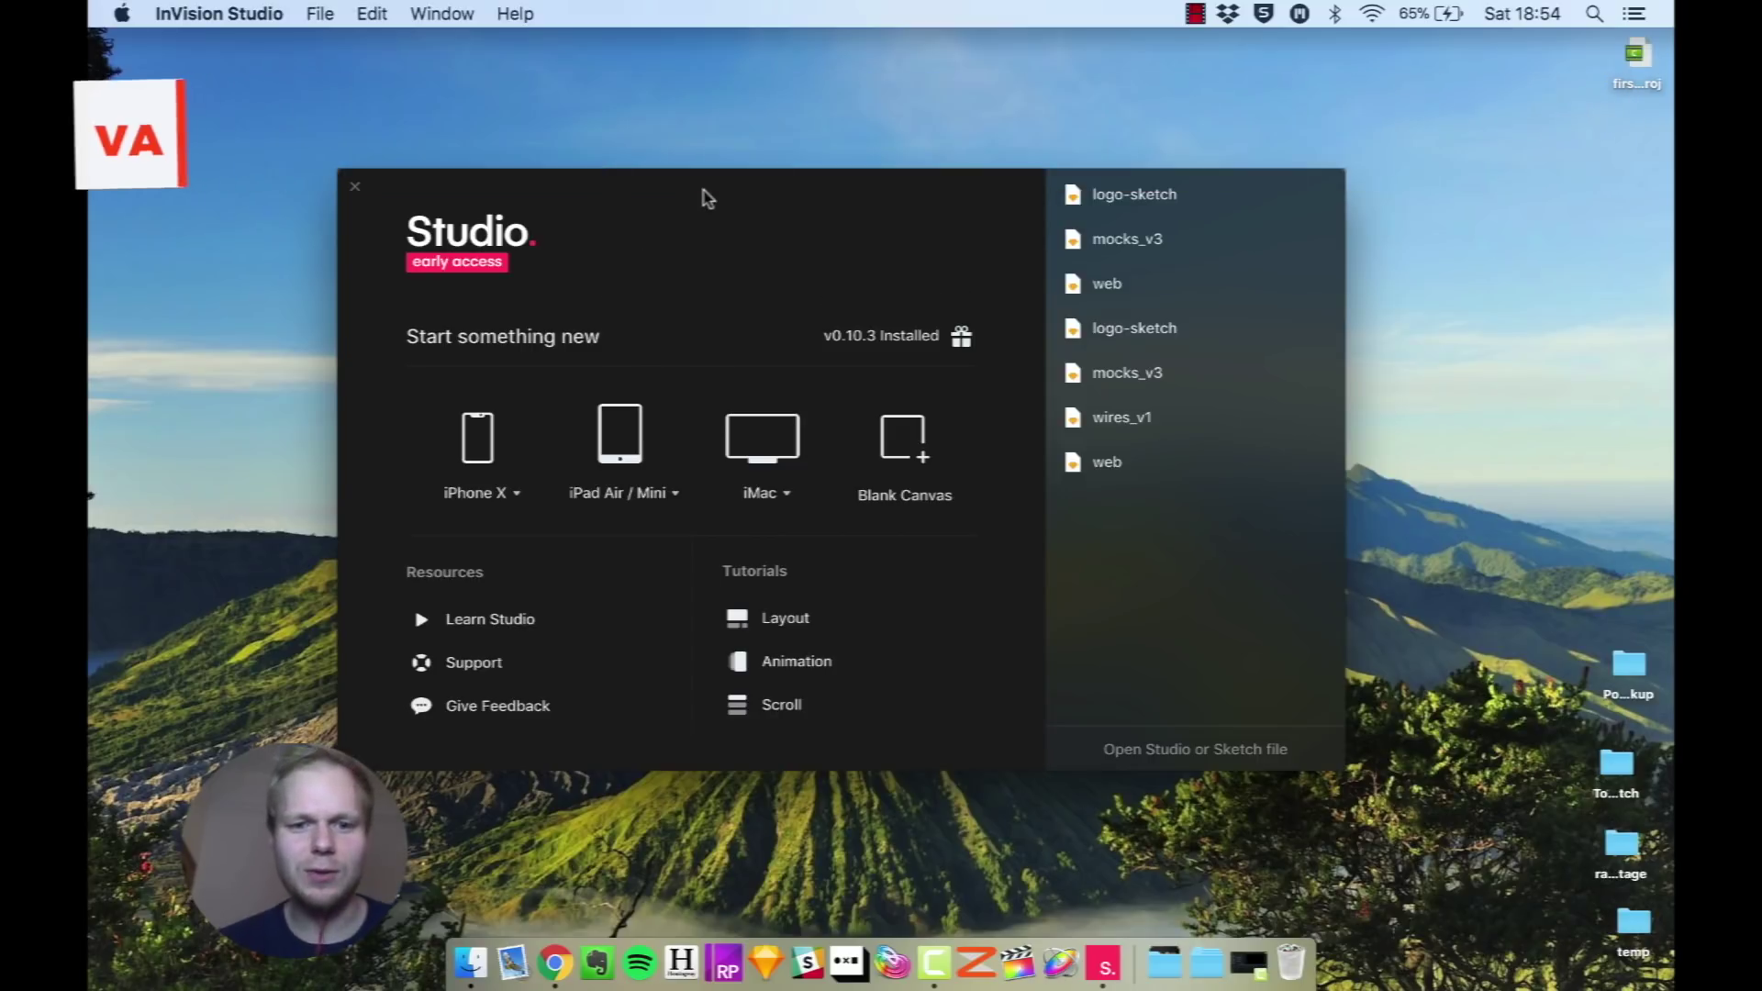
Create a new iPhone X document from the welcome window's device list.
mouse_move(725, 197)
left_mouse_down()
mouse_move(728, 232)
mouse_move(752, 214)
mouse_move(741, 203)
left_mouse_up()
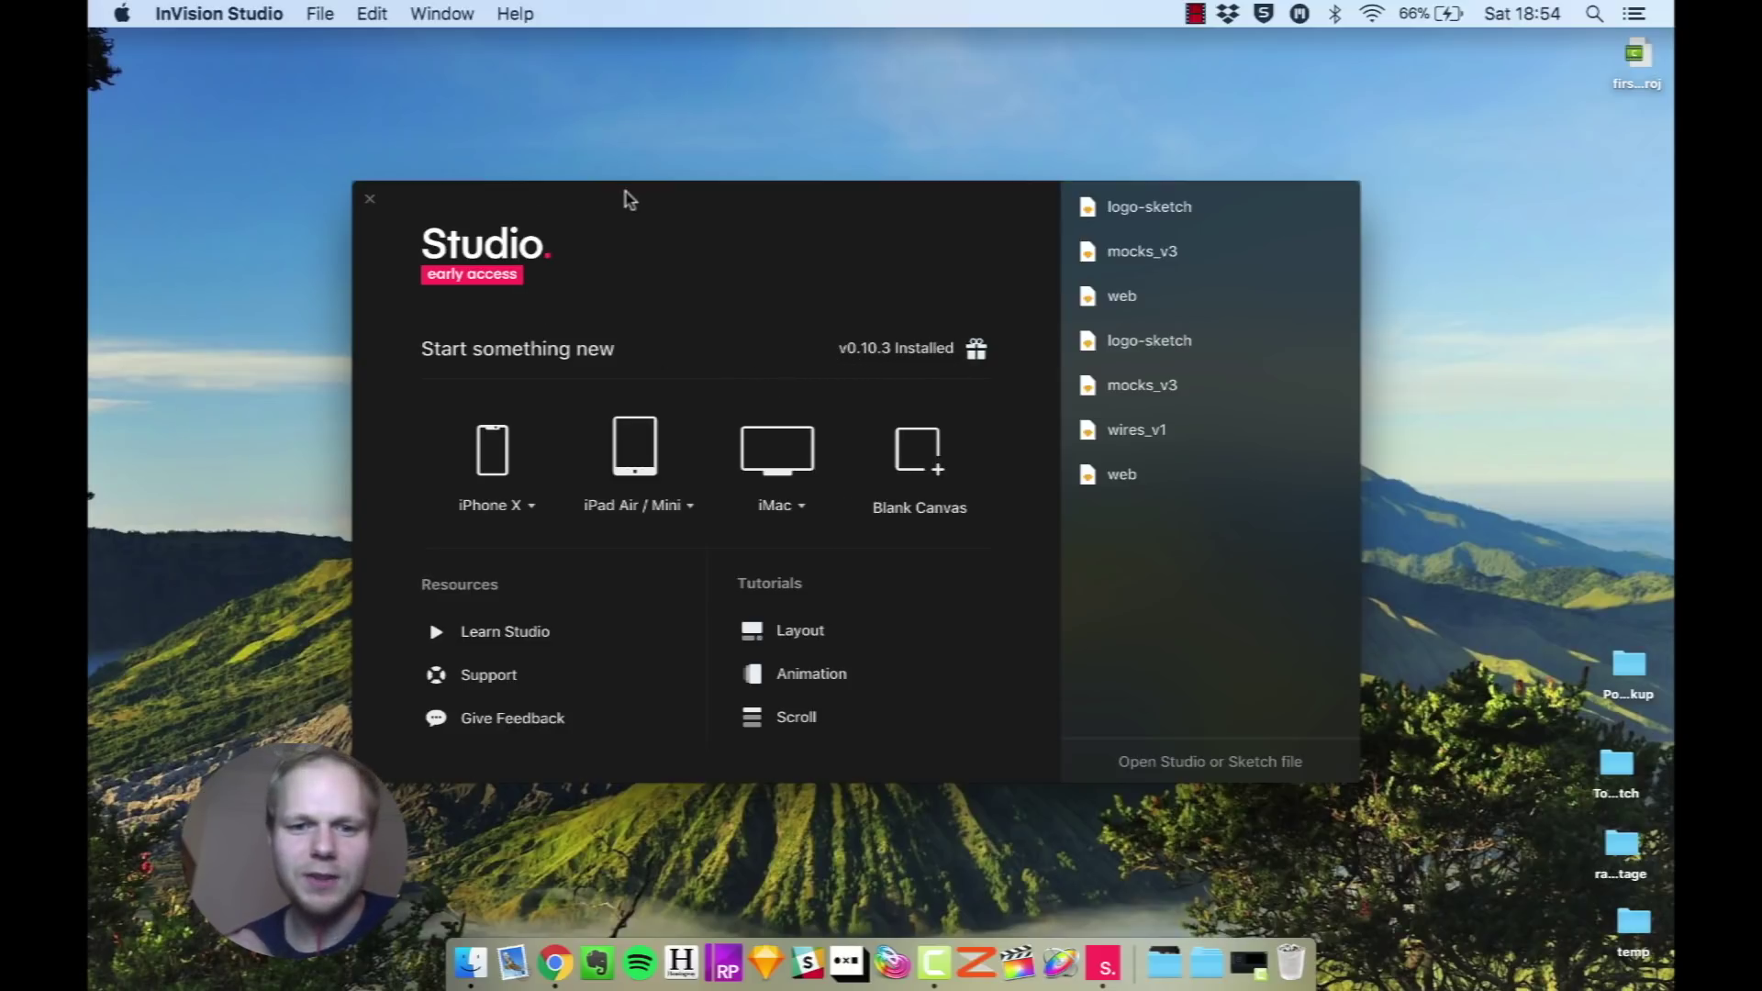
mouse_move(660, 209)
left_mouse_down()
mouse_move(622, 217)
mouse_move(661, 181)
left_mouse_up()
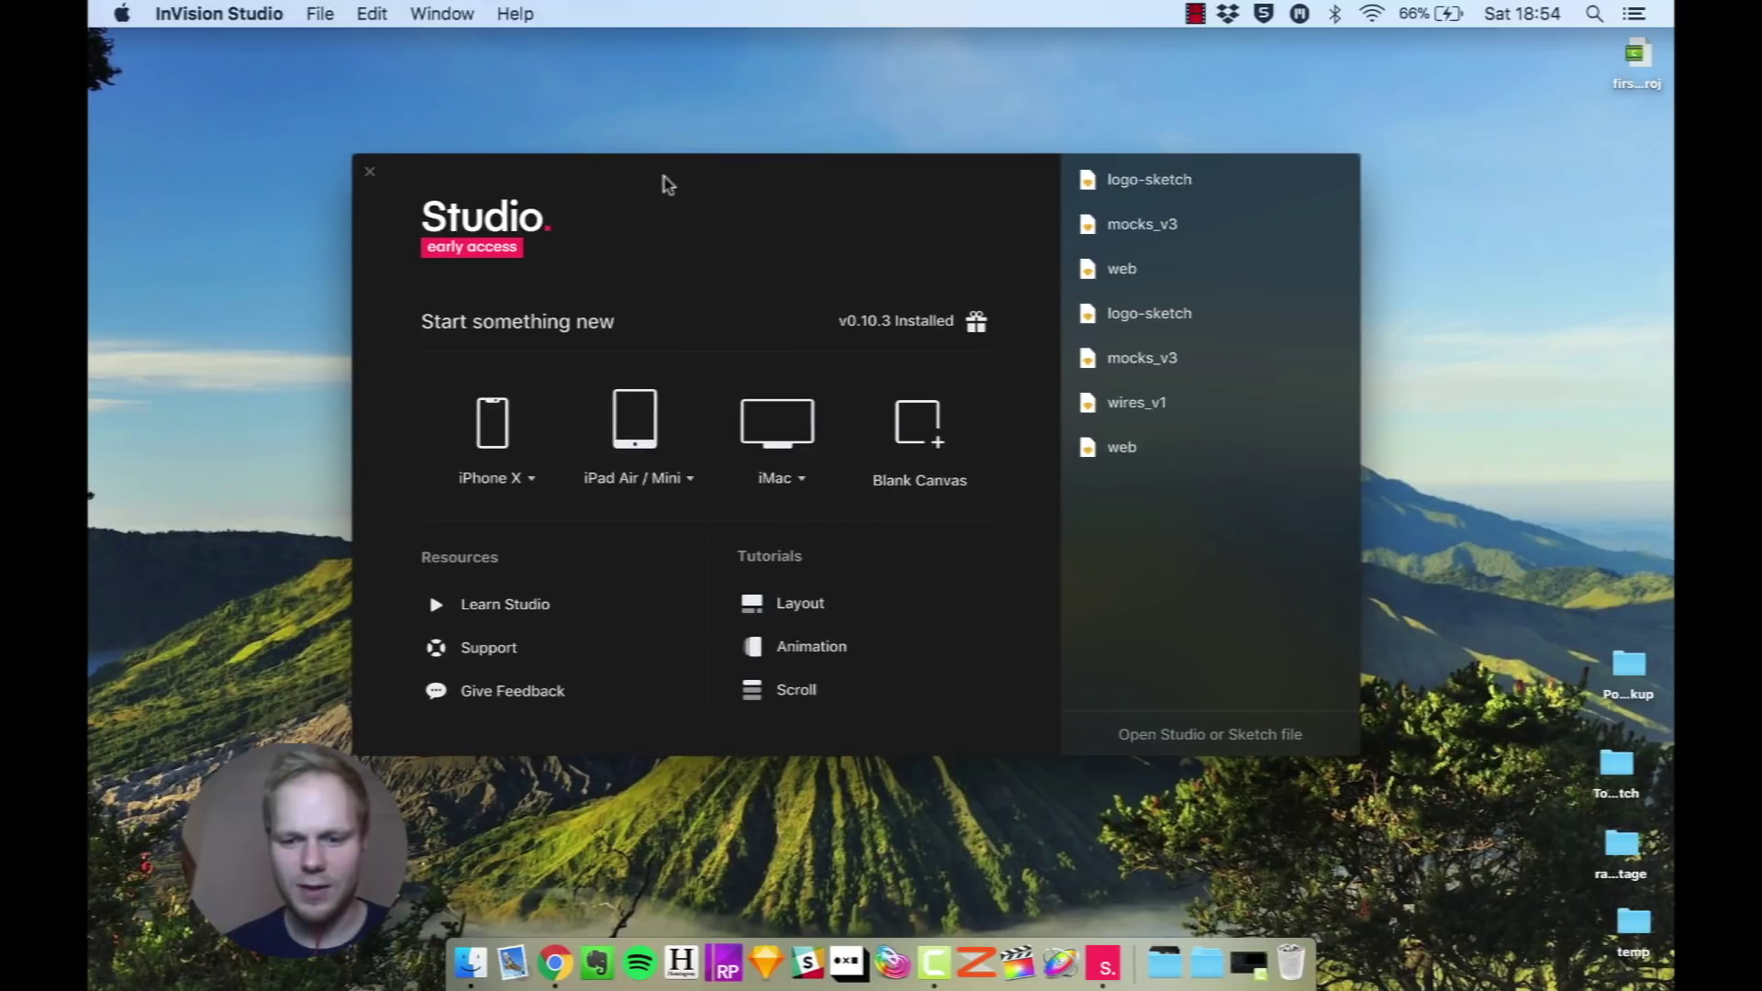
left_click(1106, 965)
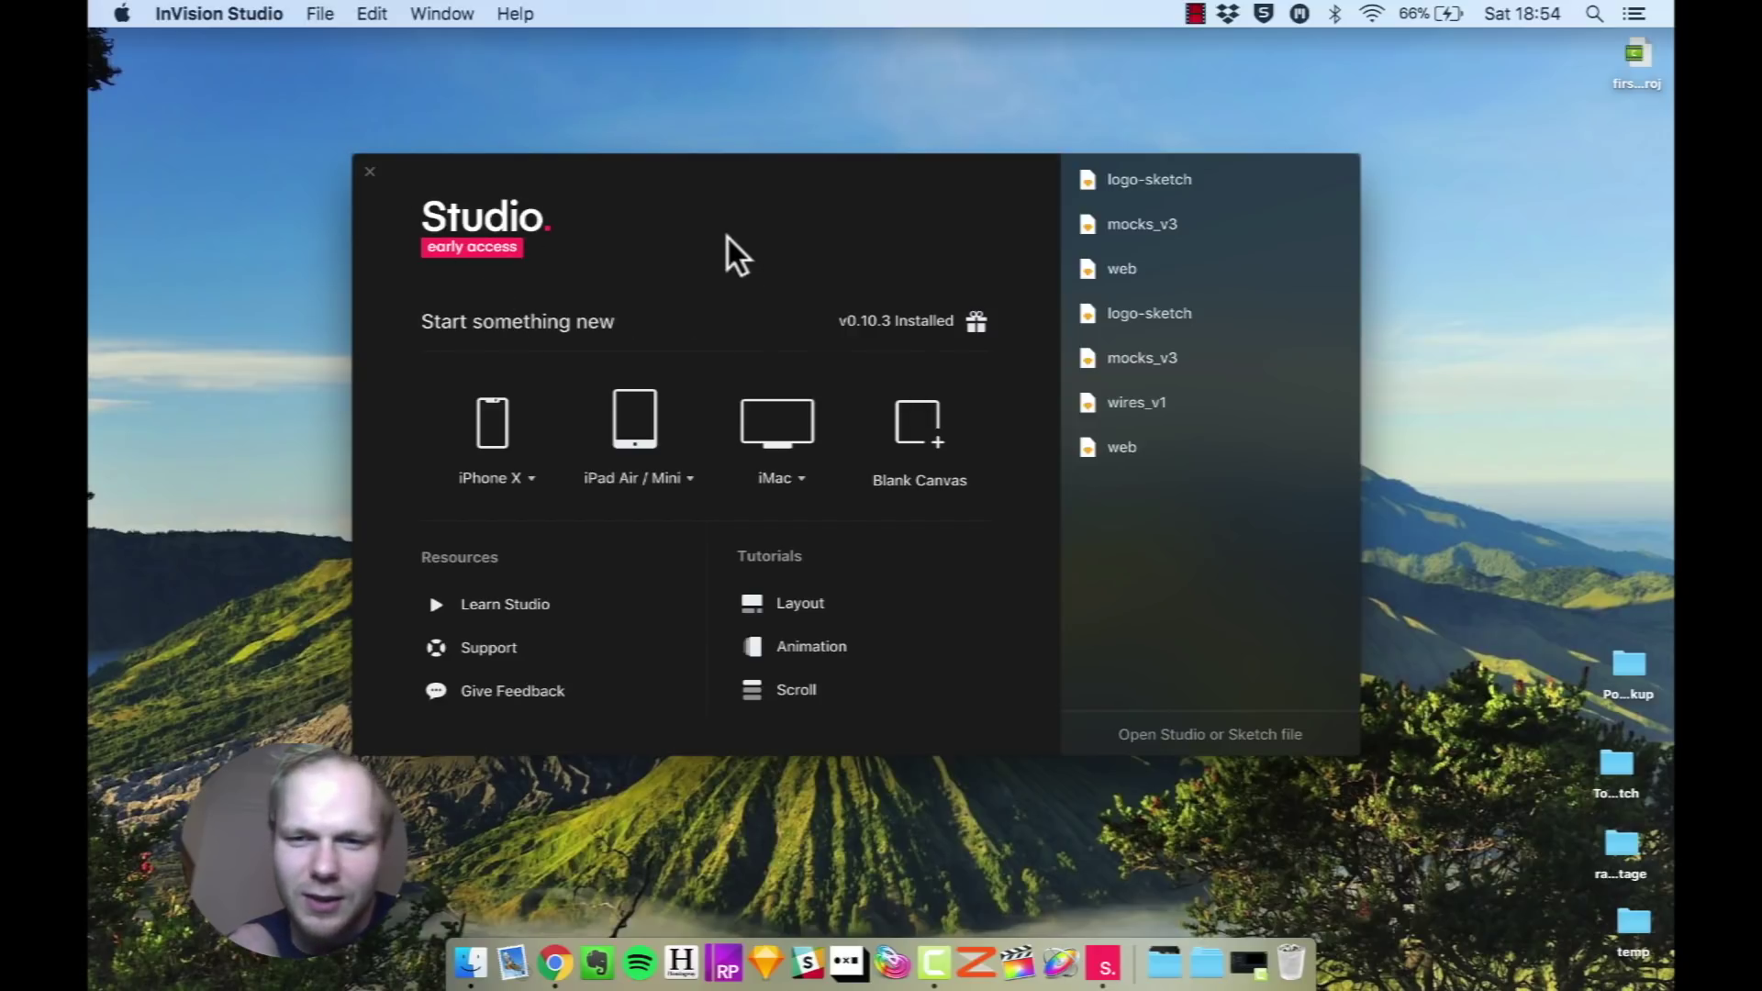
mouse_move(741, 173)
left_mouse_down()
mouse_move(724, 193)
mouse_move(738, 203)
left_mouse_up()
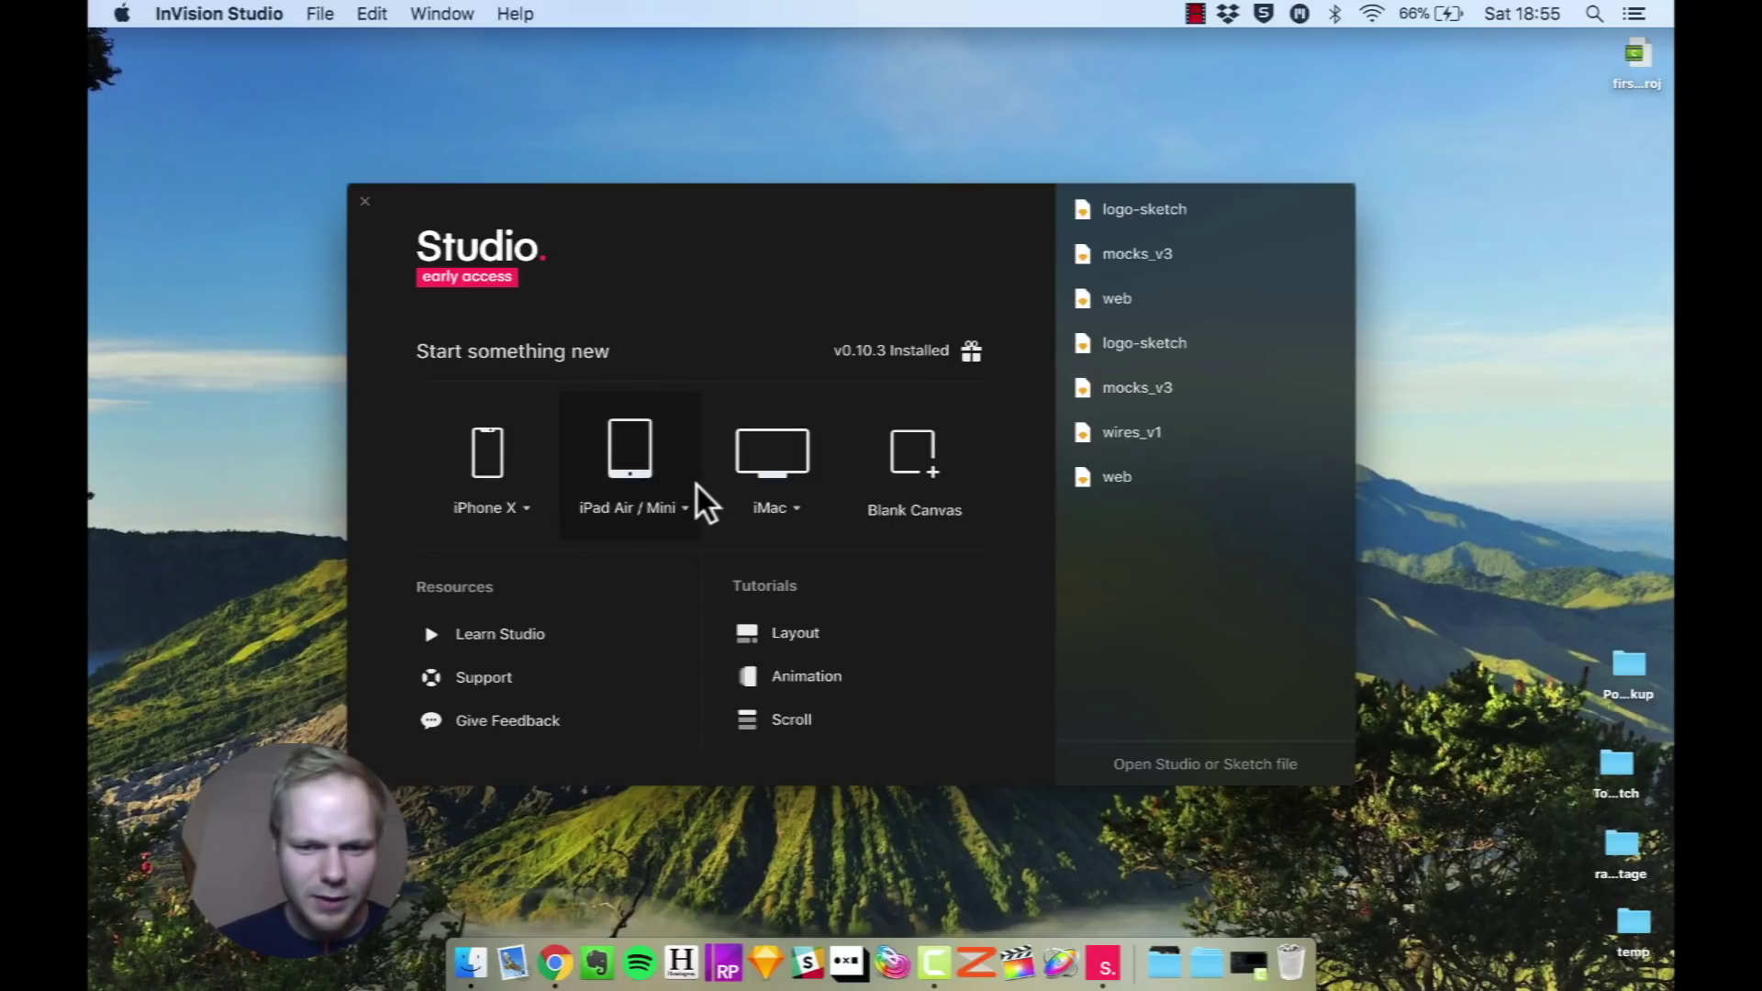
left_click(526, 507)
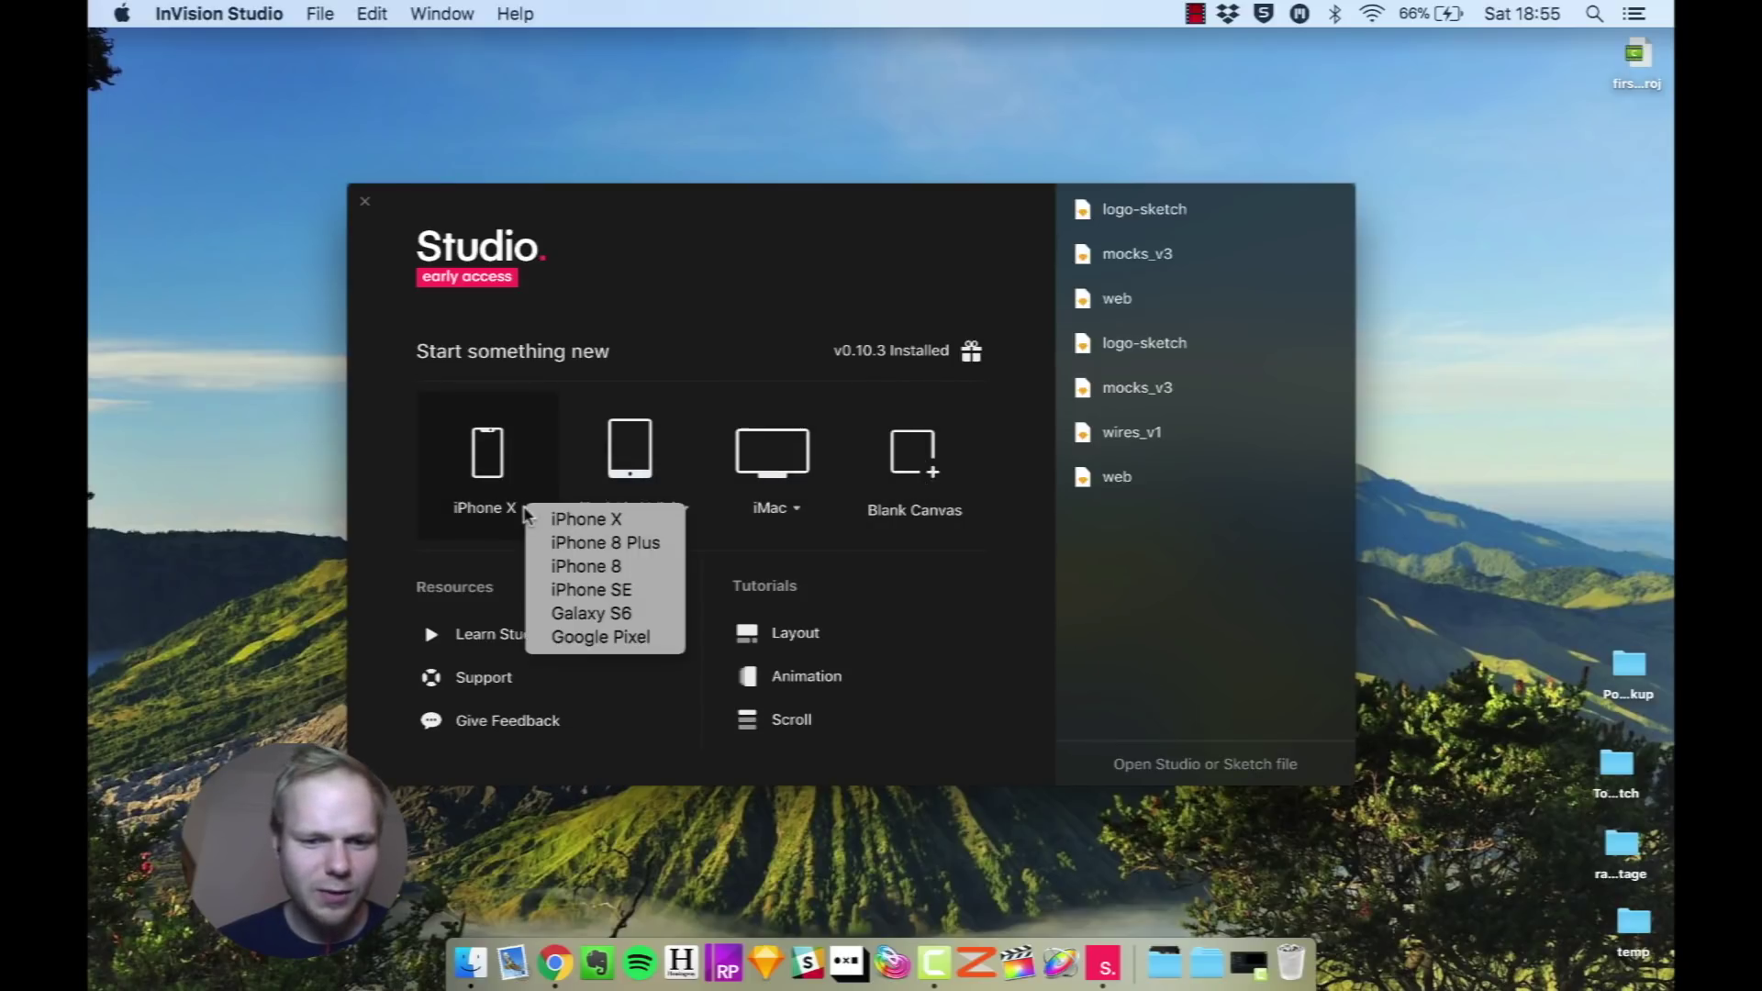
left_click(576, 520)
left_click(487, 449)
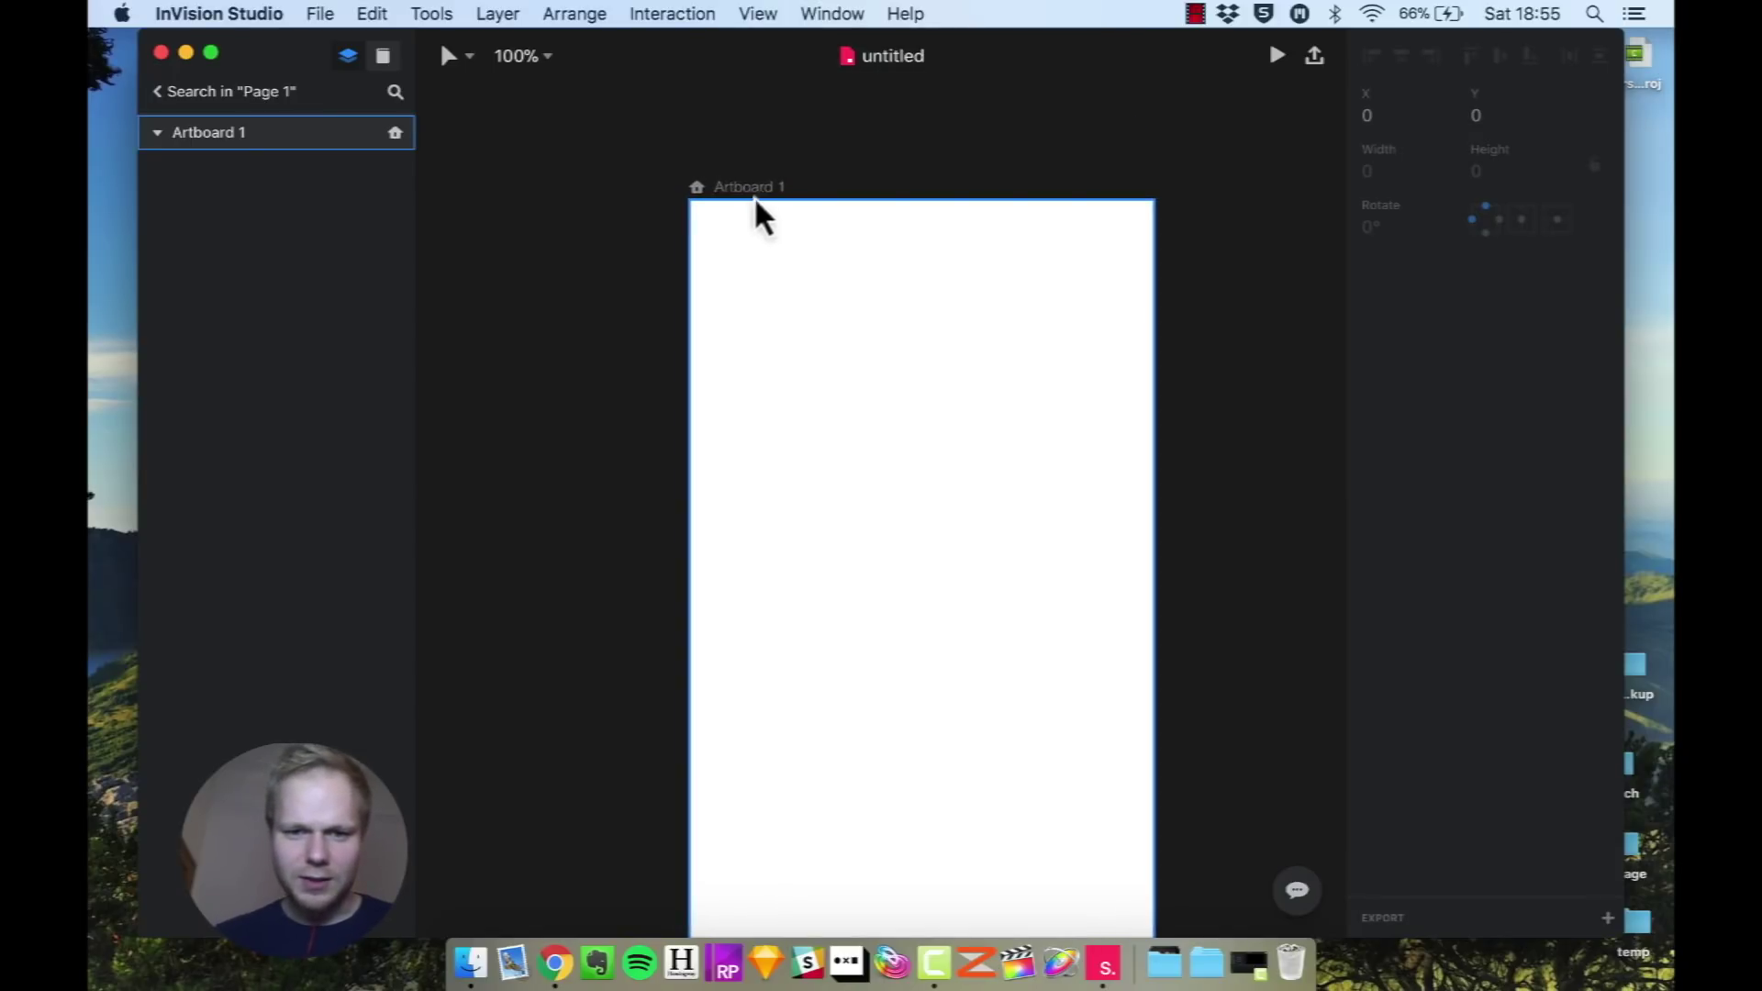
Rename Artboard 1 to 'Test landing page'.
left_click(756, 187)
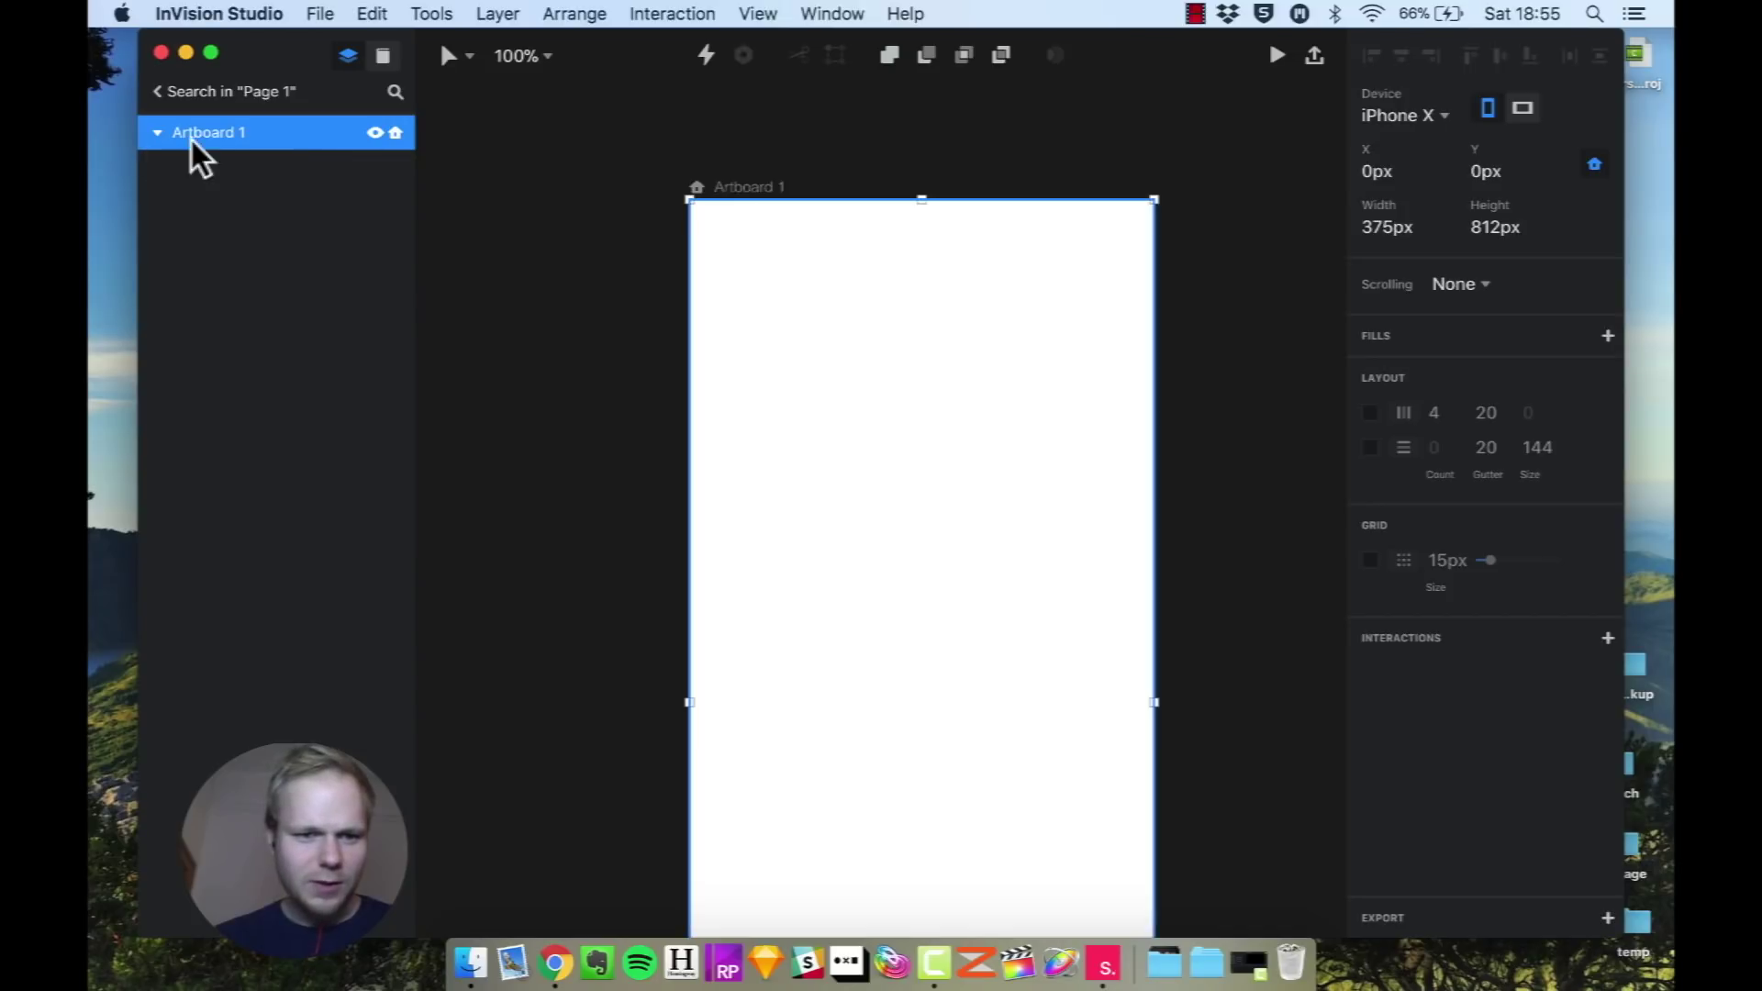
double_click(216, 134)
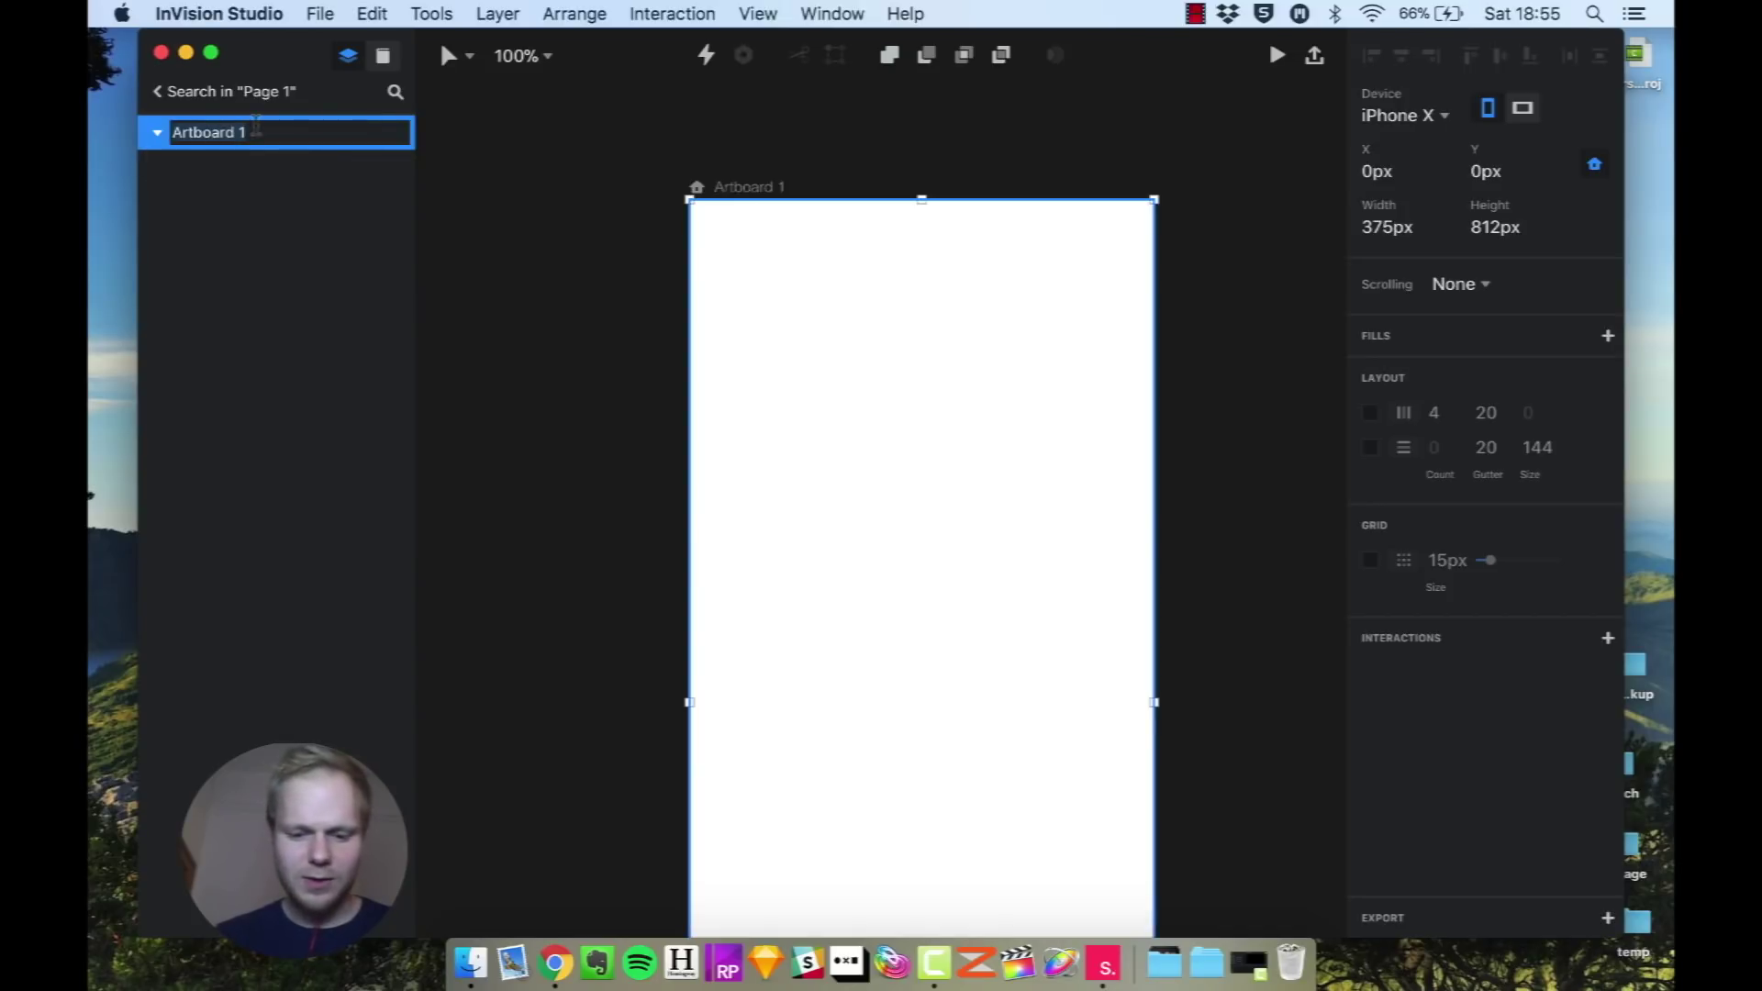
type("Test")
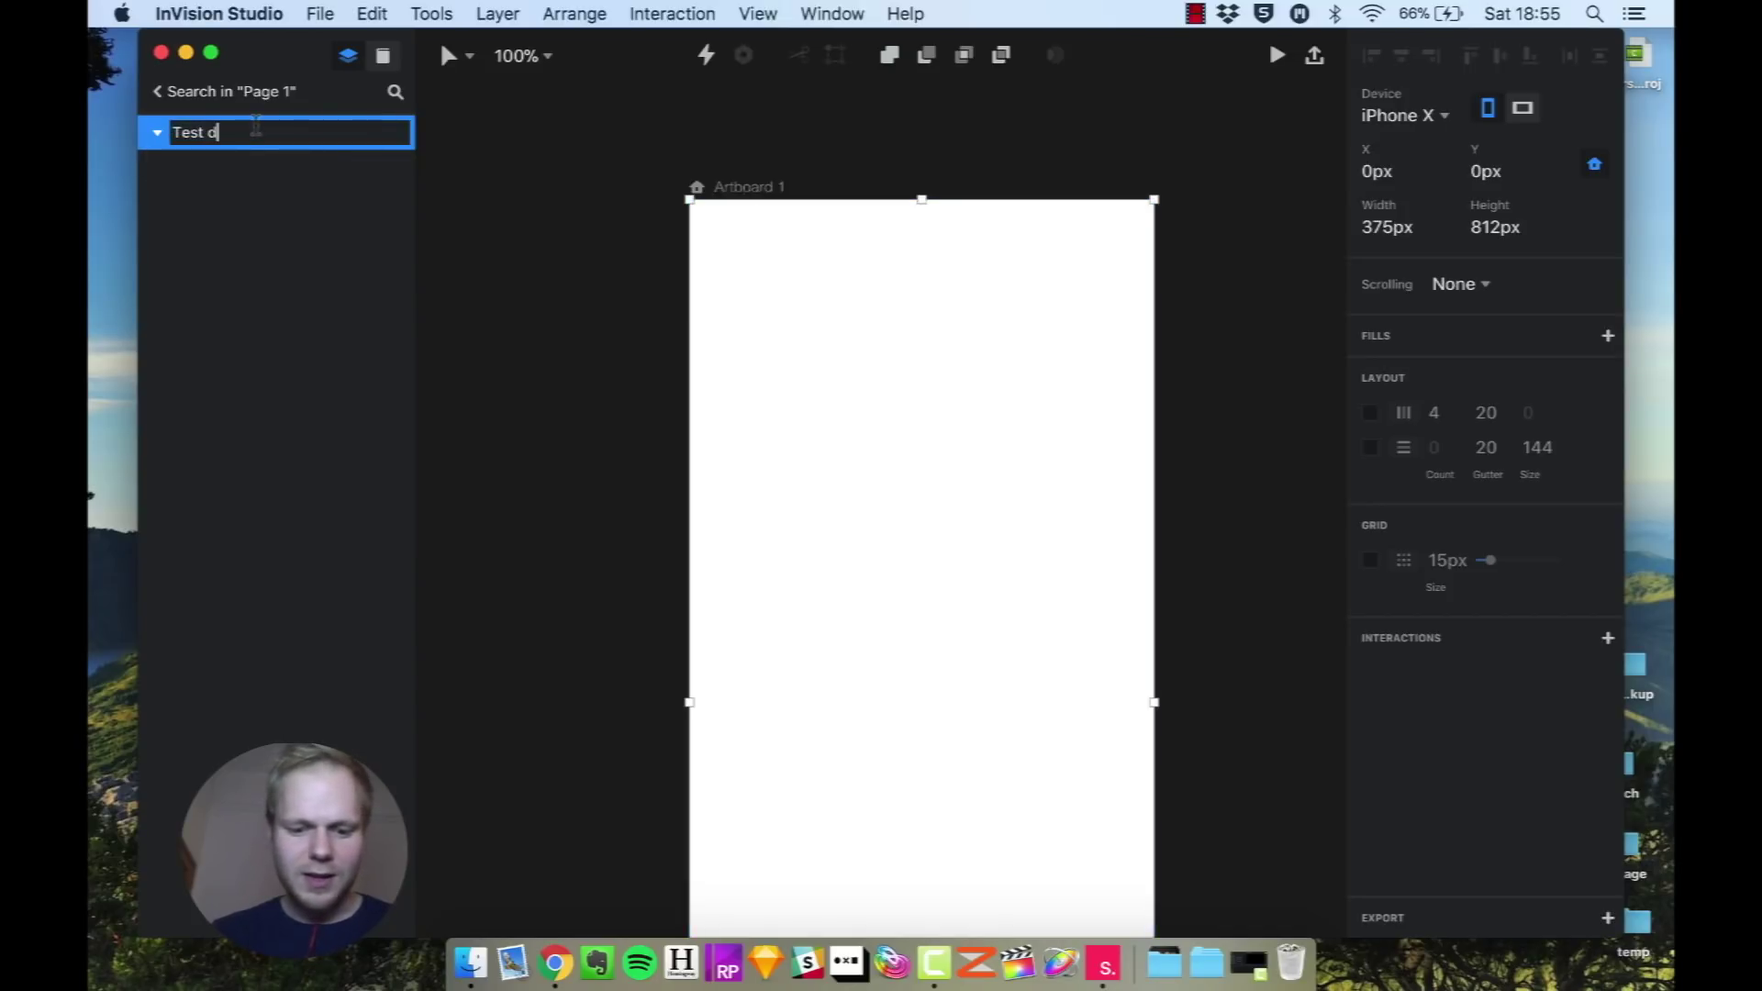
type(" landing m")
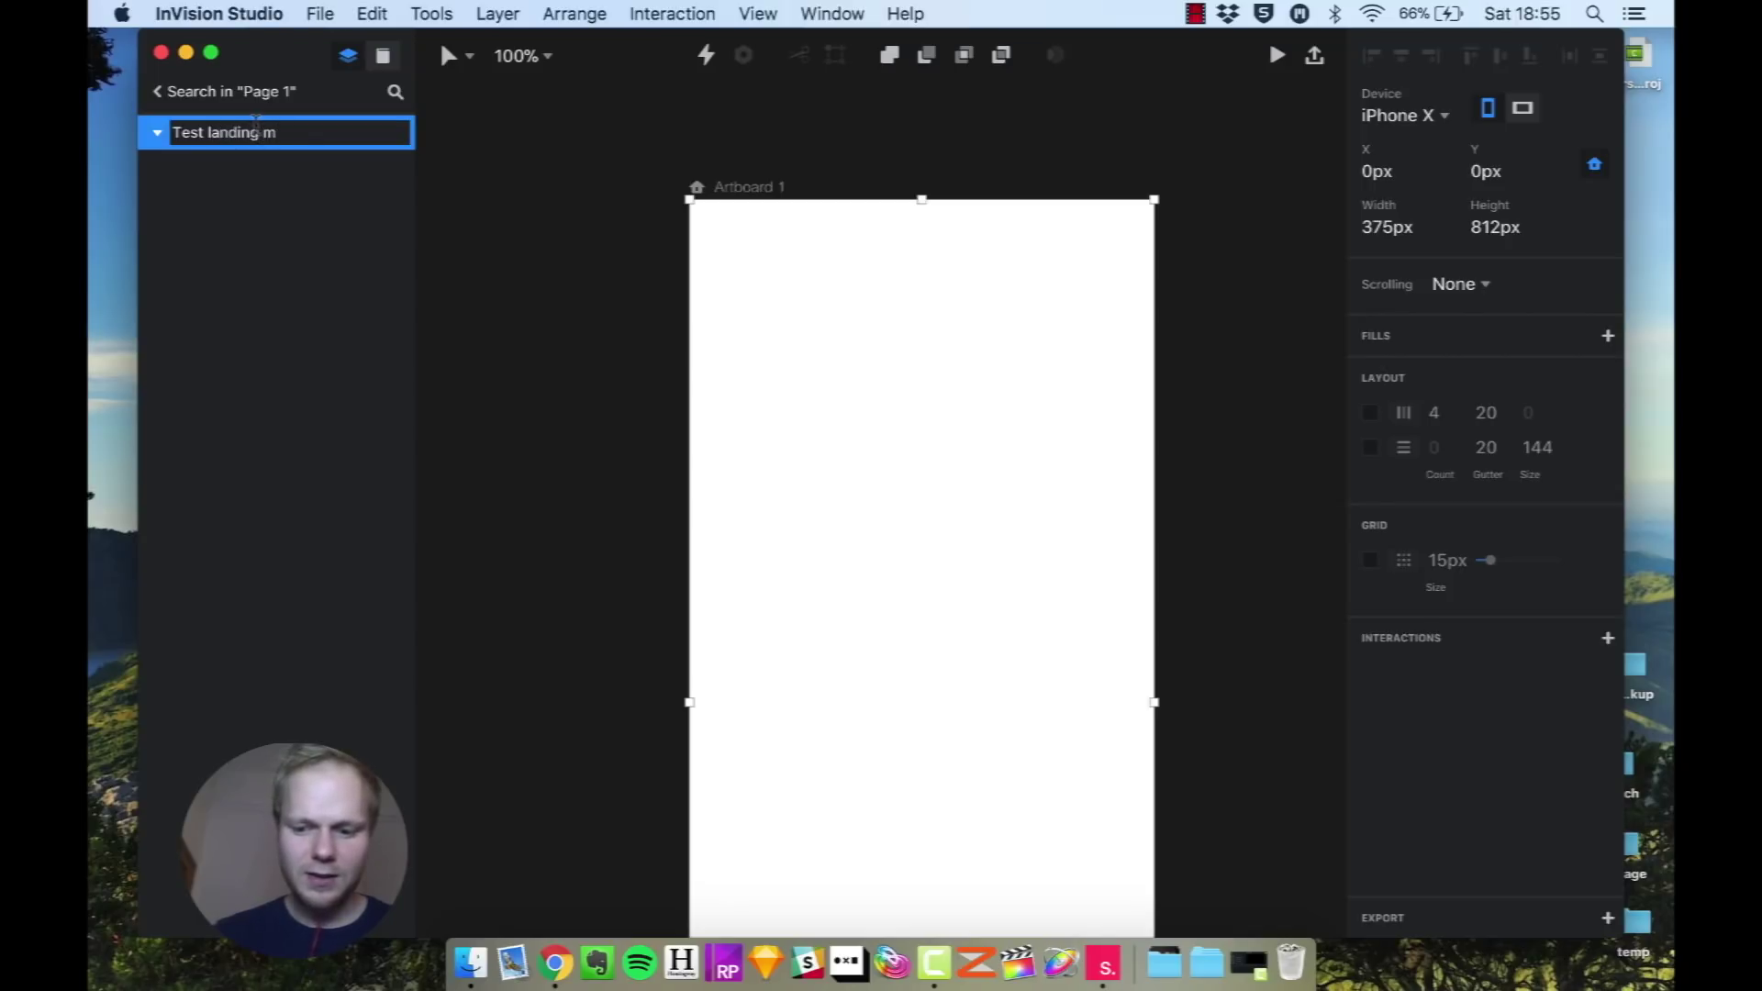
key("BackSpace")
type("pa")
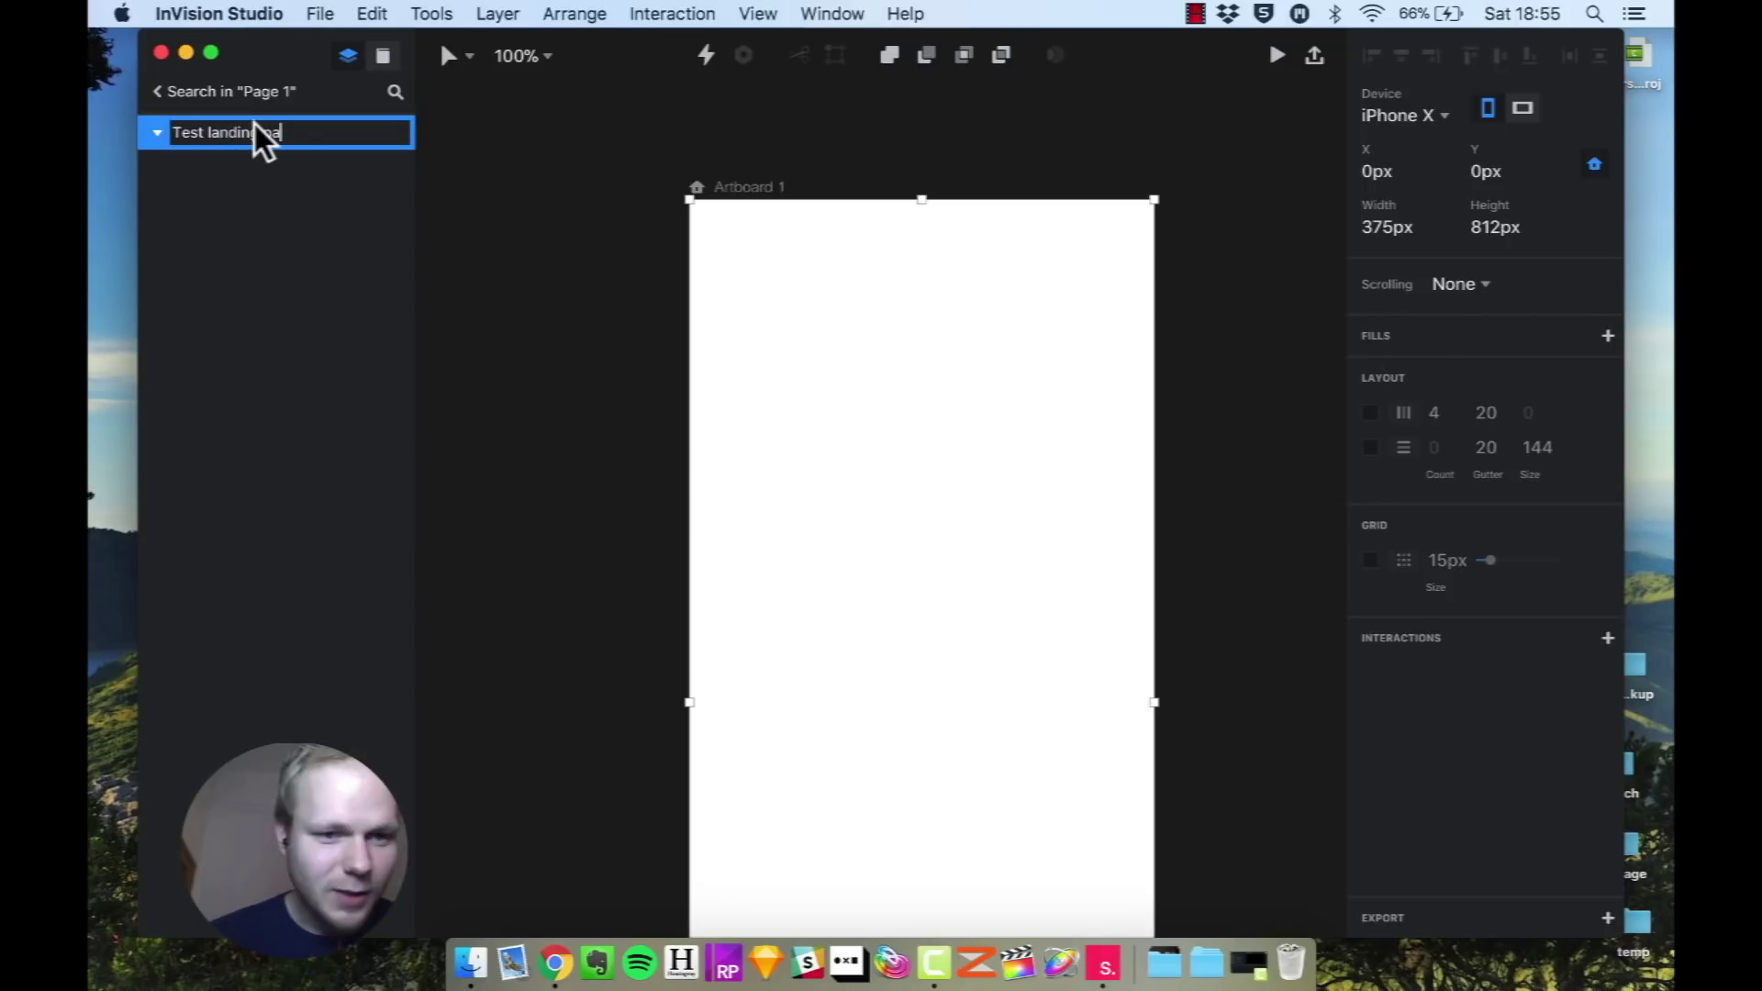
type("ge")
key("Return")
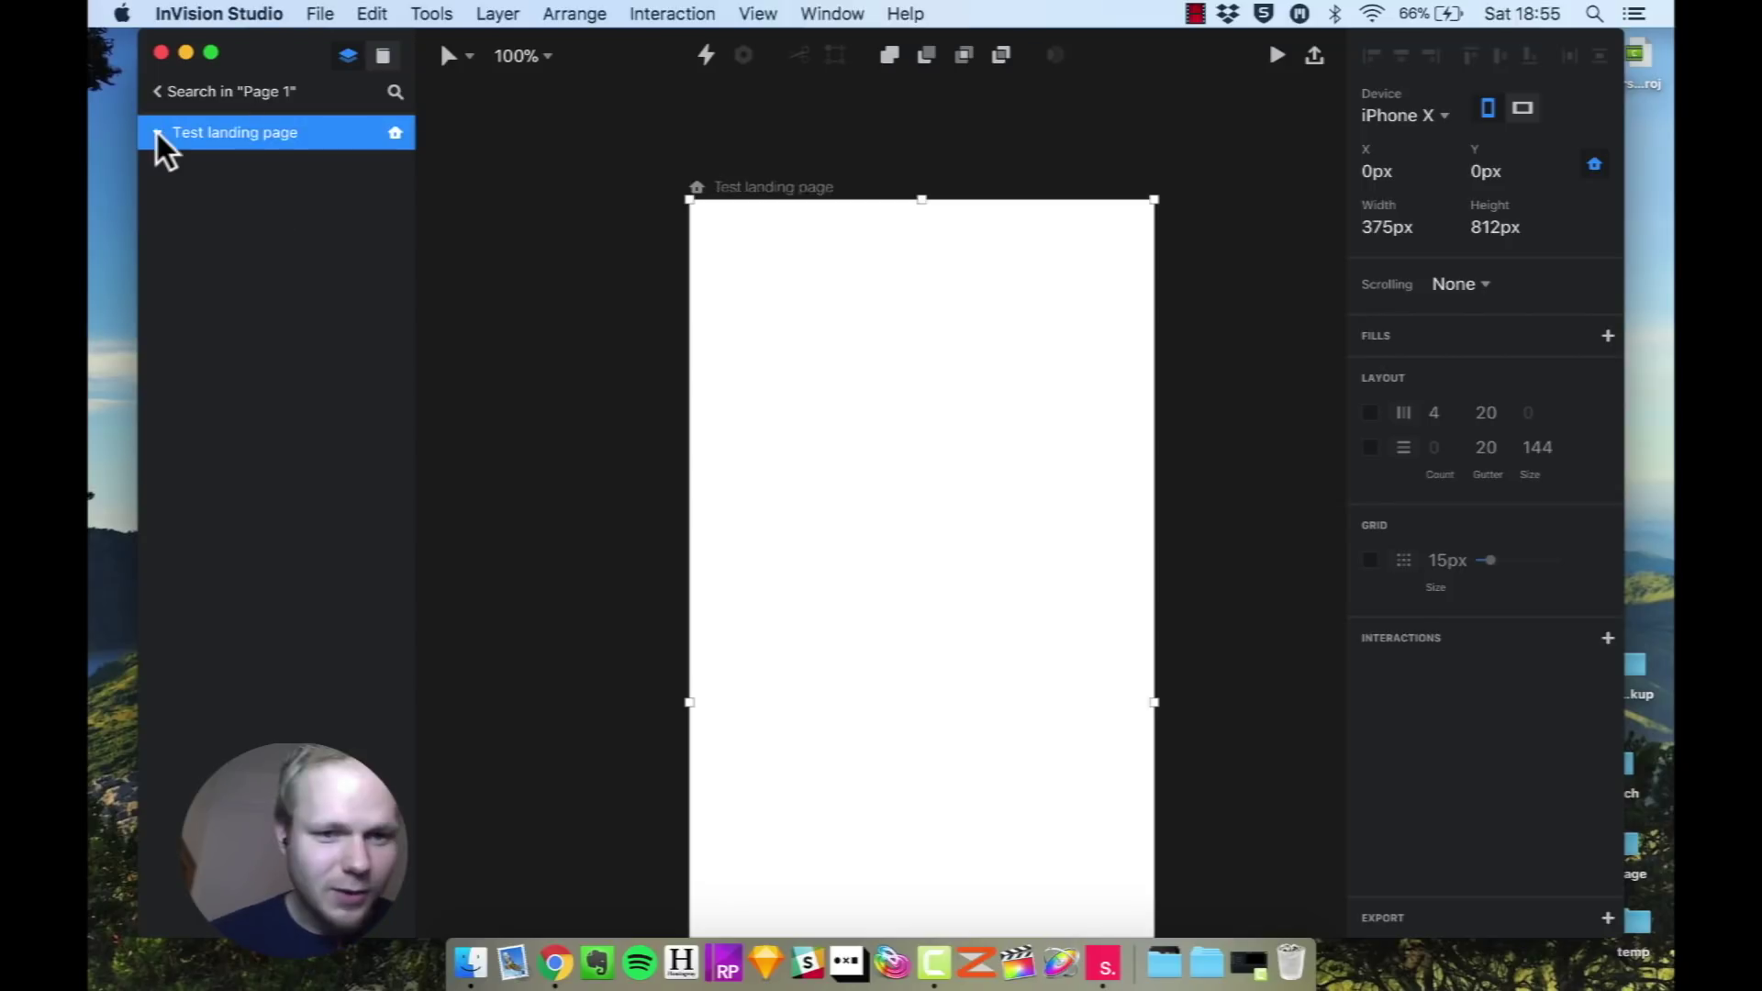
left_click(157, 134)
left_click(156, 133)
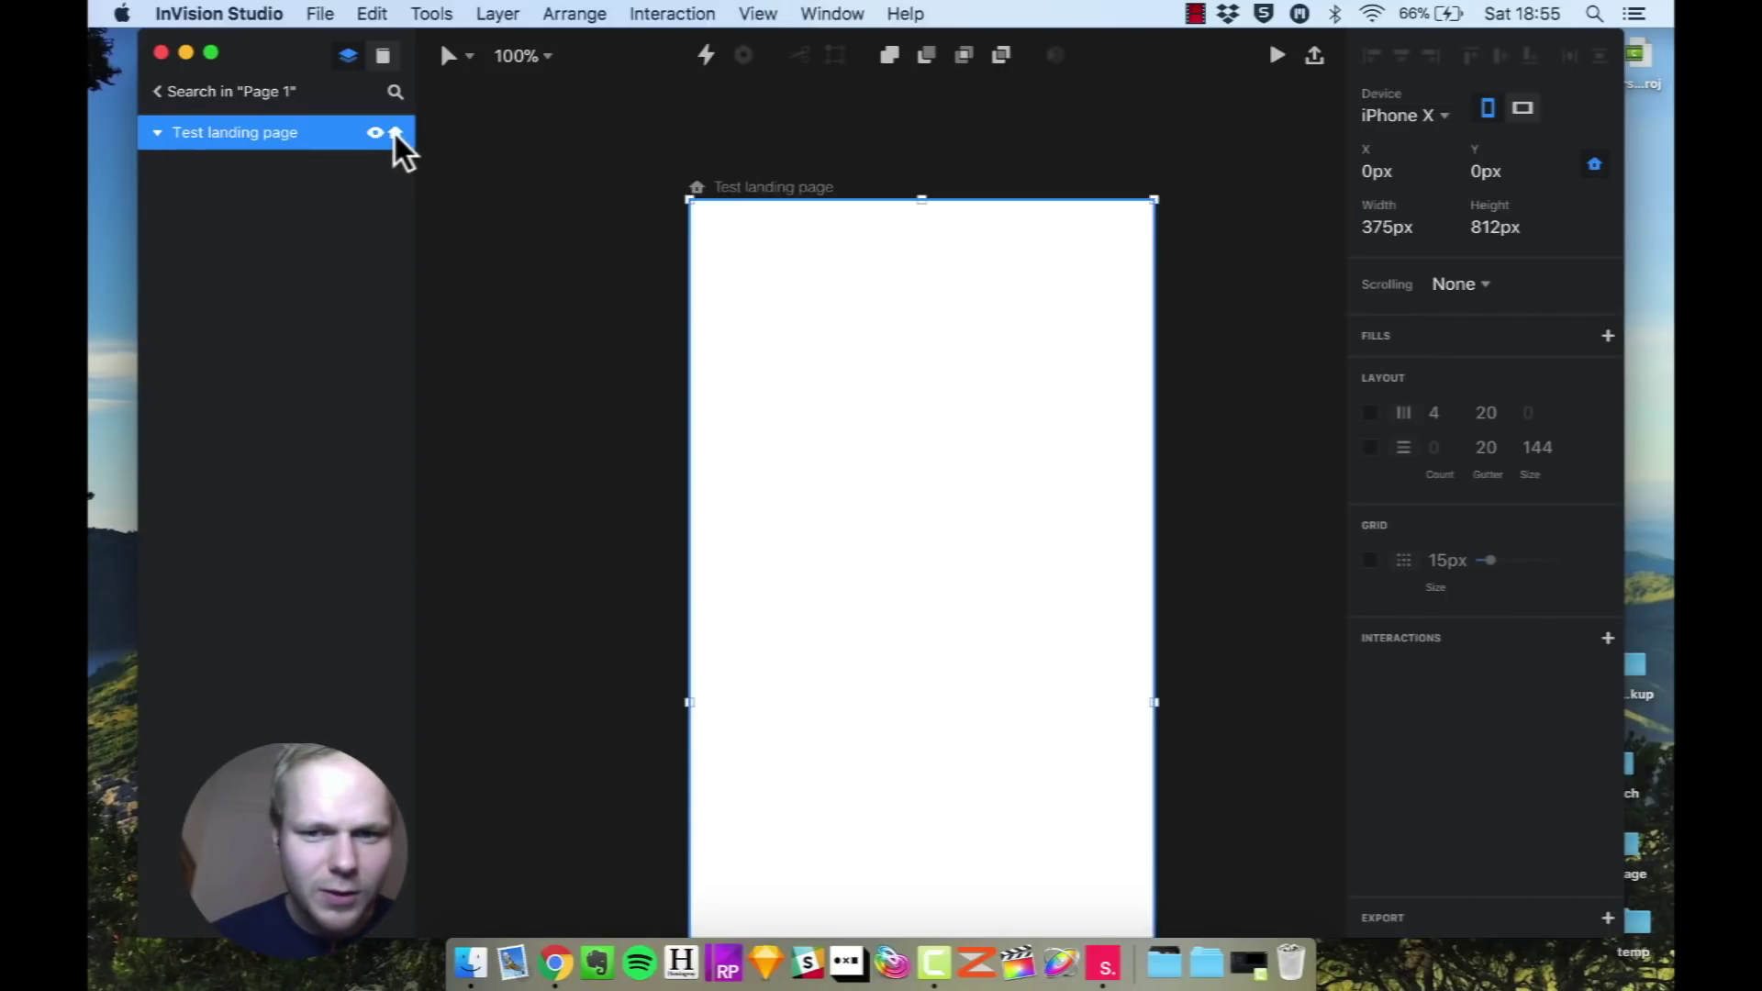
left_click(531, 216)
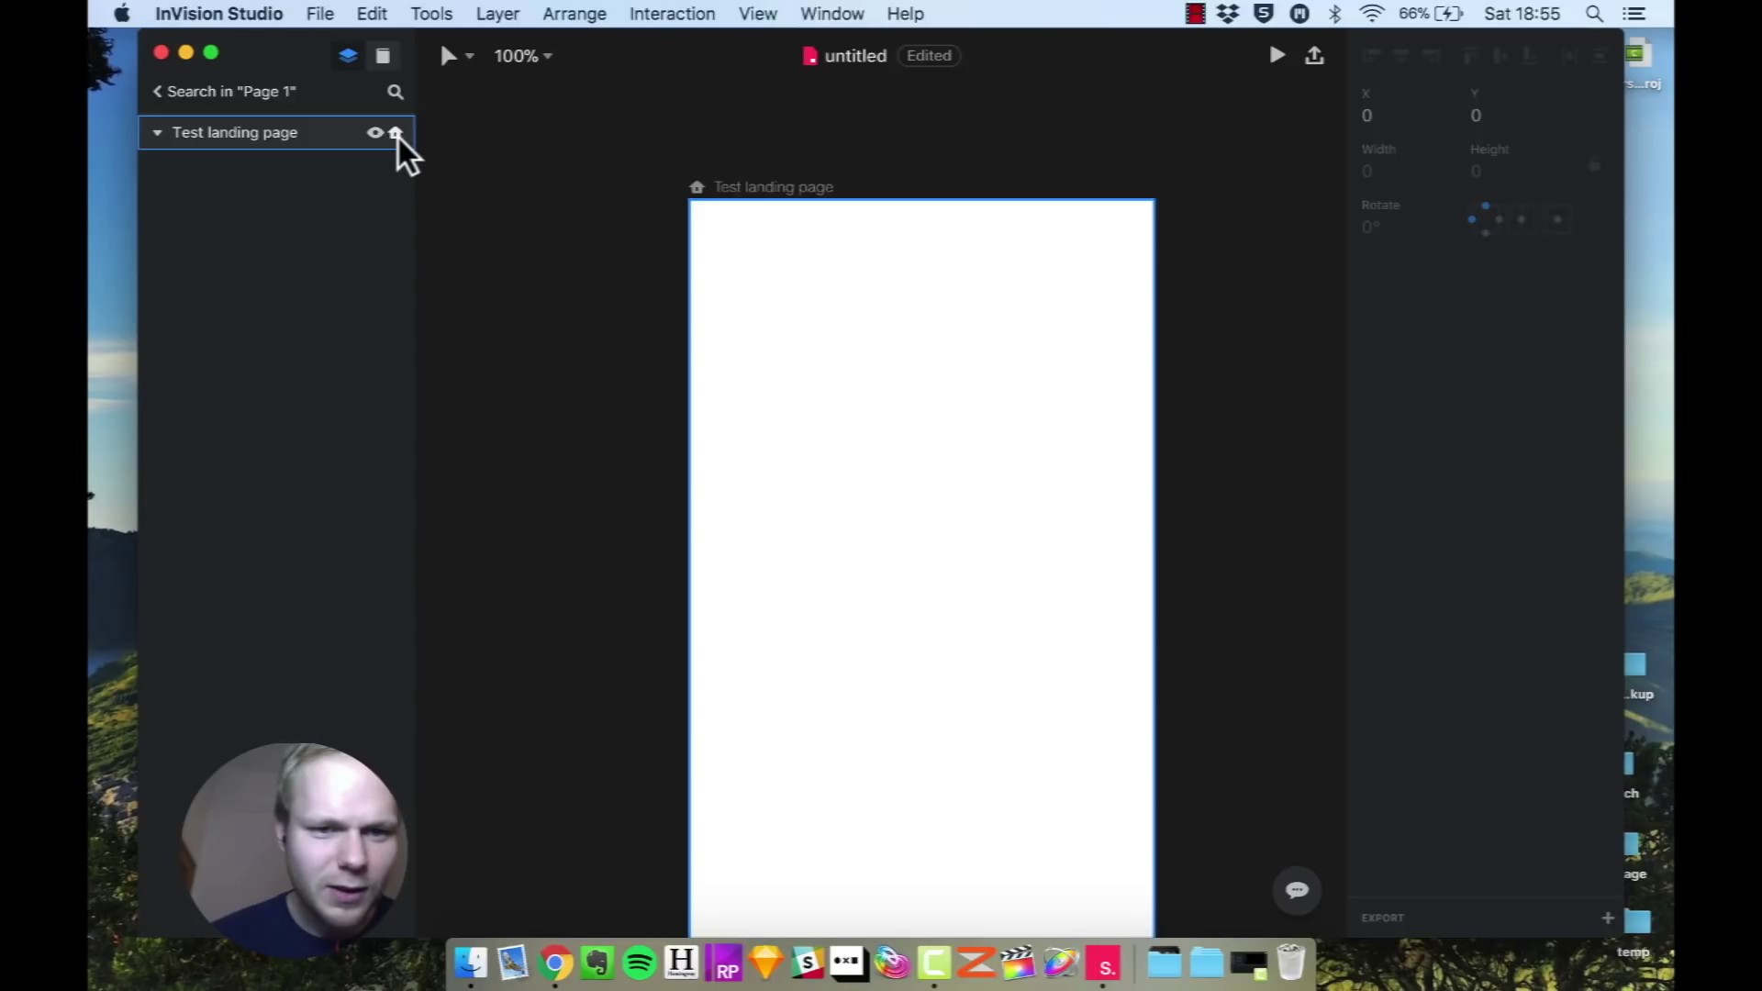
left_click(373, 133)
left_click(373, 133)
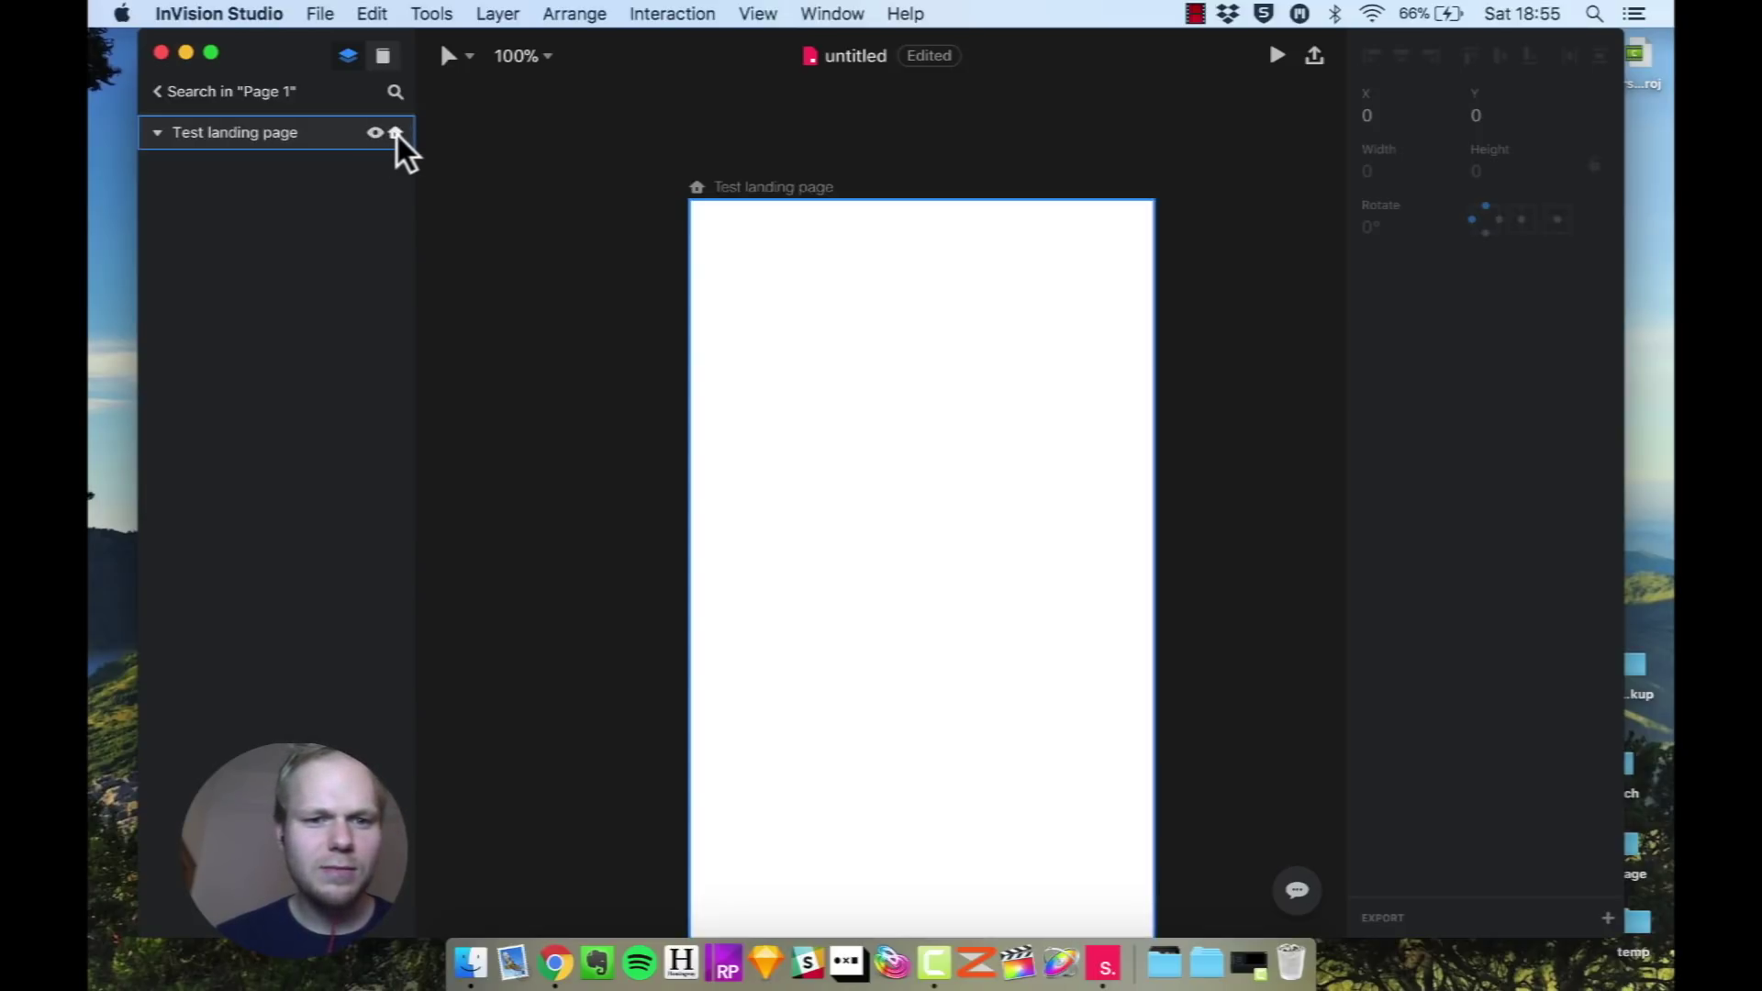
left_click(172, 95)
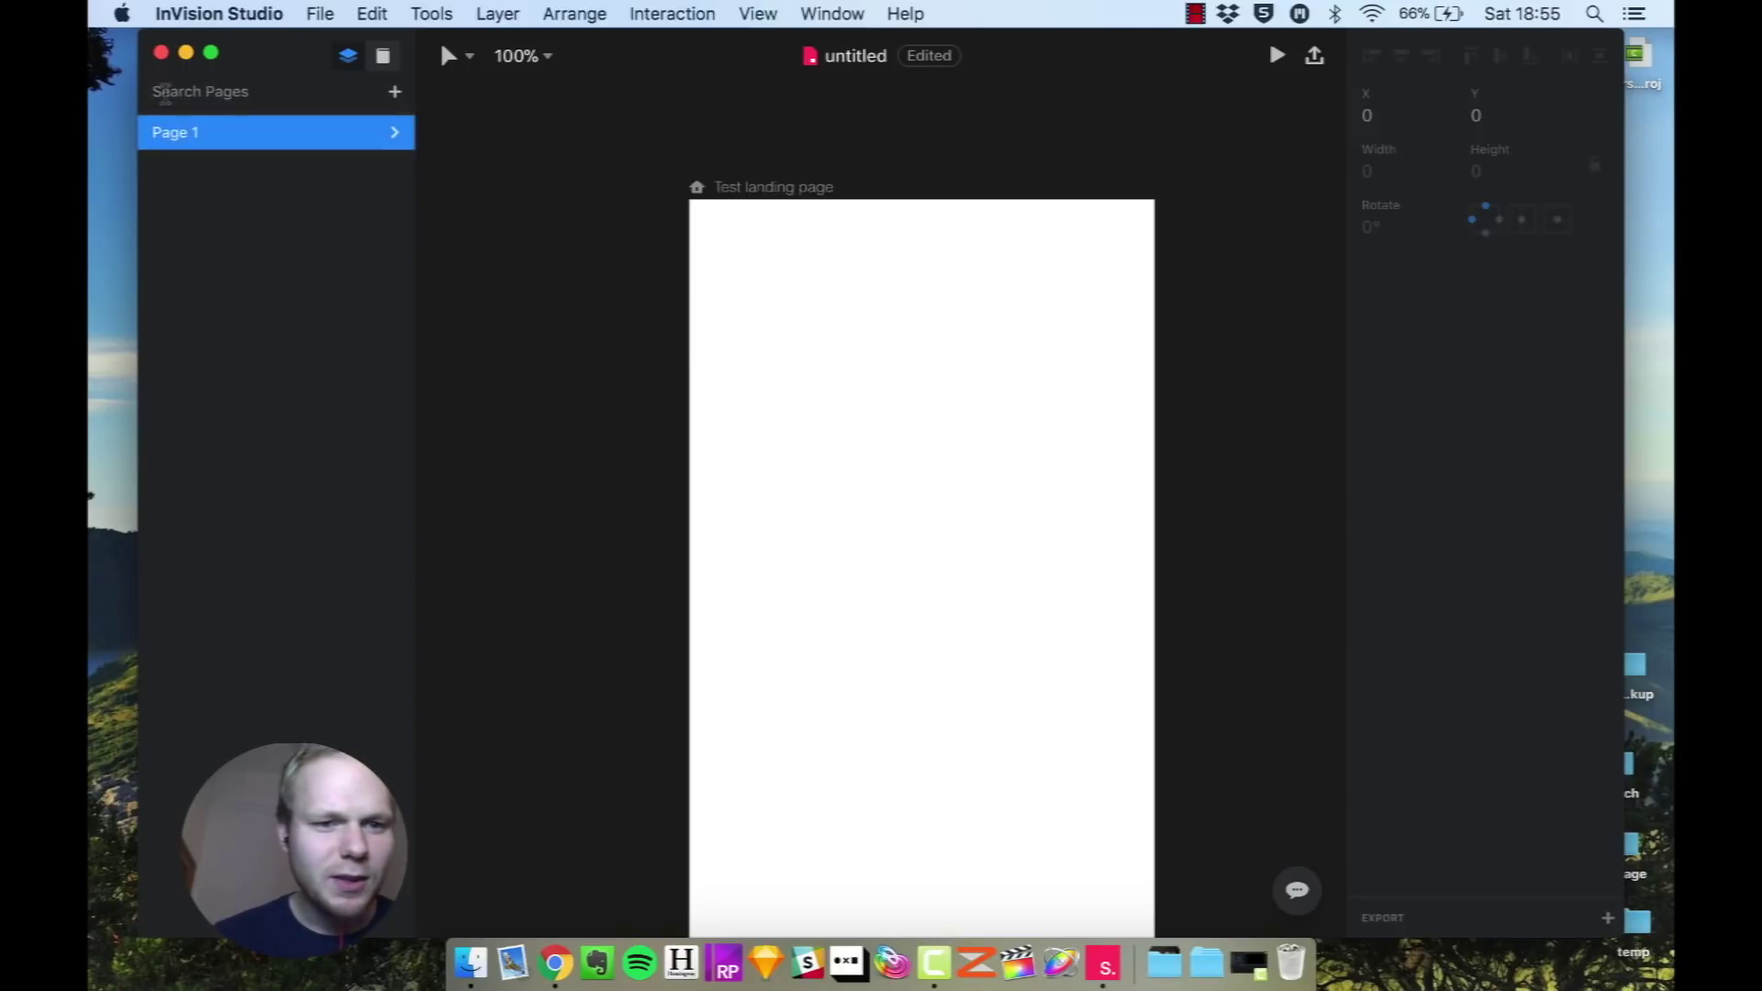
left_click(393, 136)
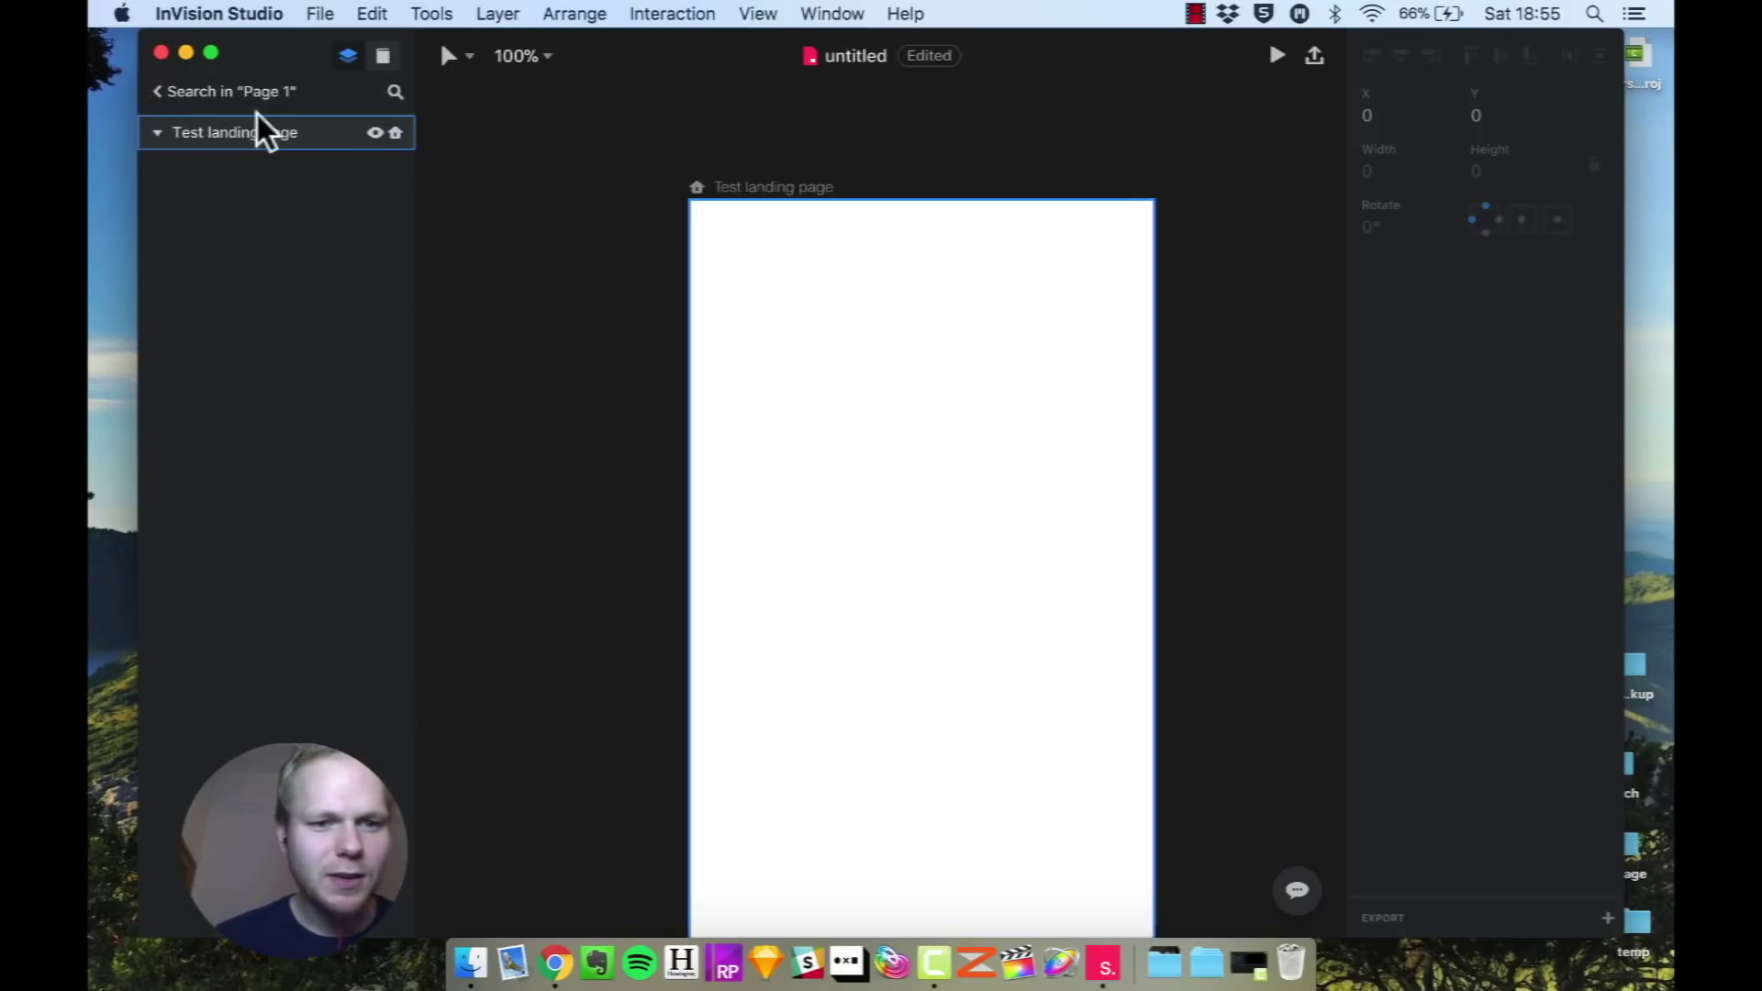
left_click(157, 92)
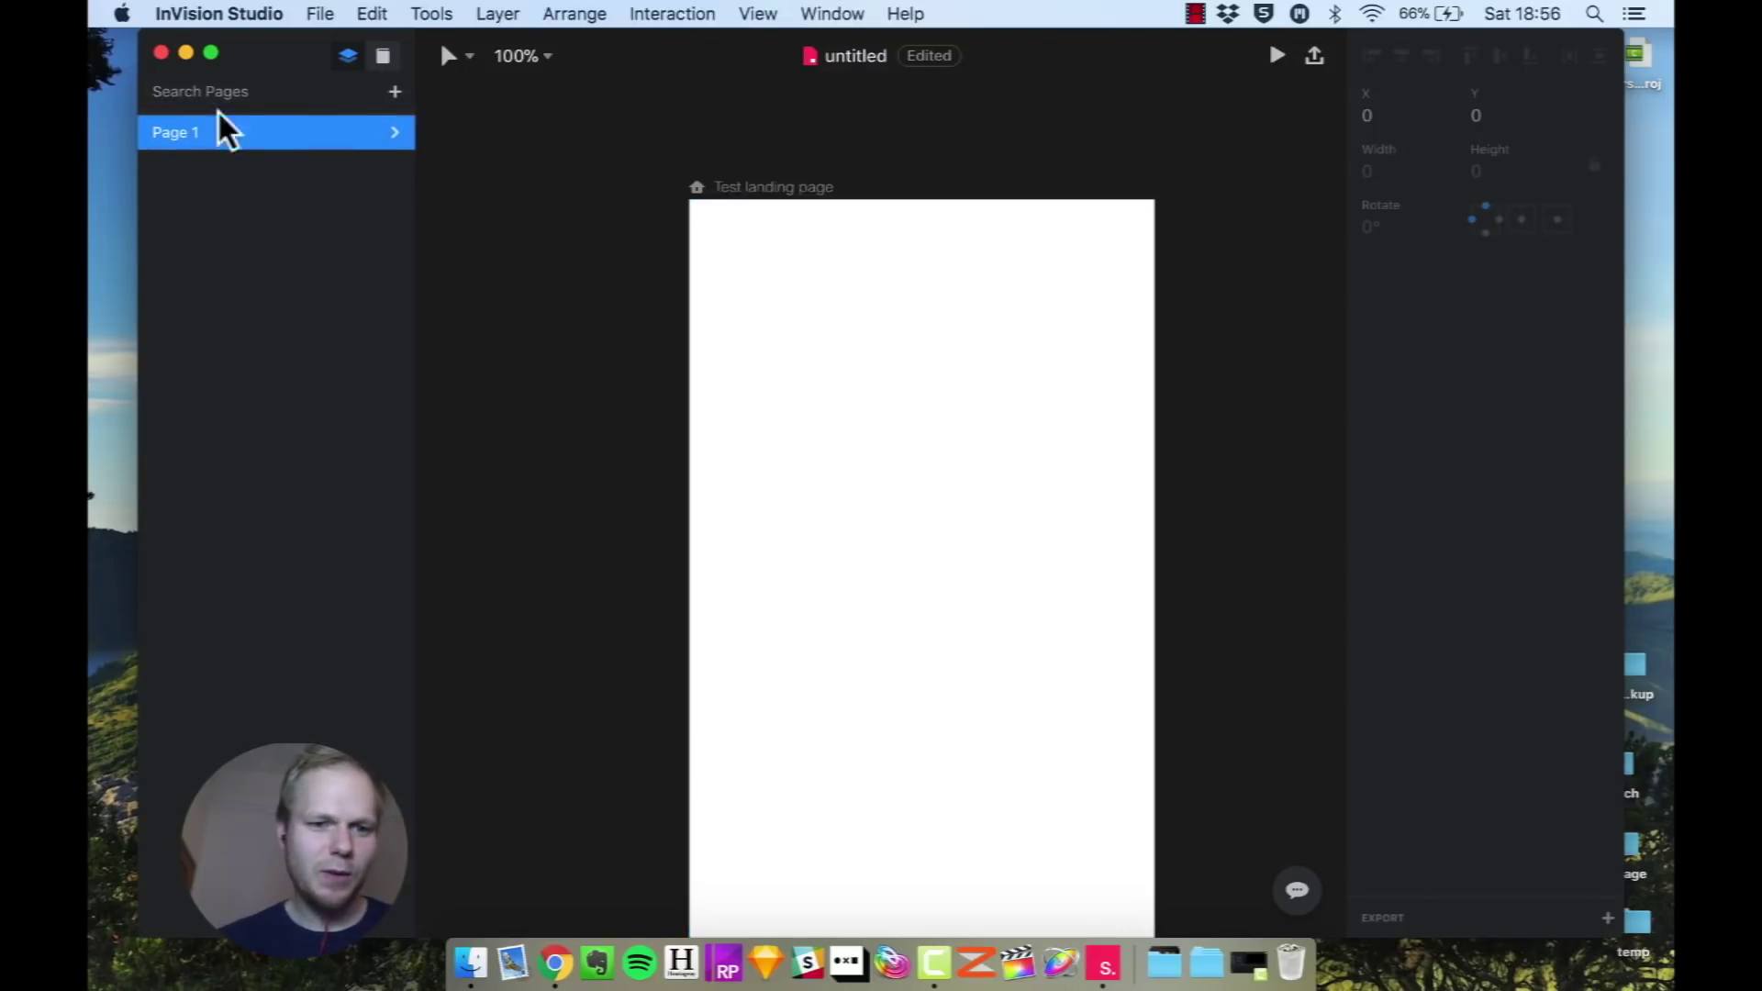
left_click(395, 136)
left_click(383, 58)
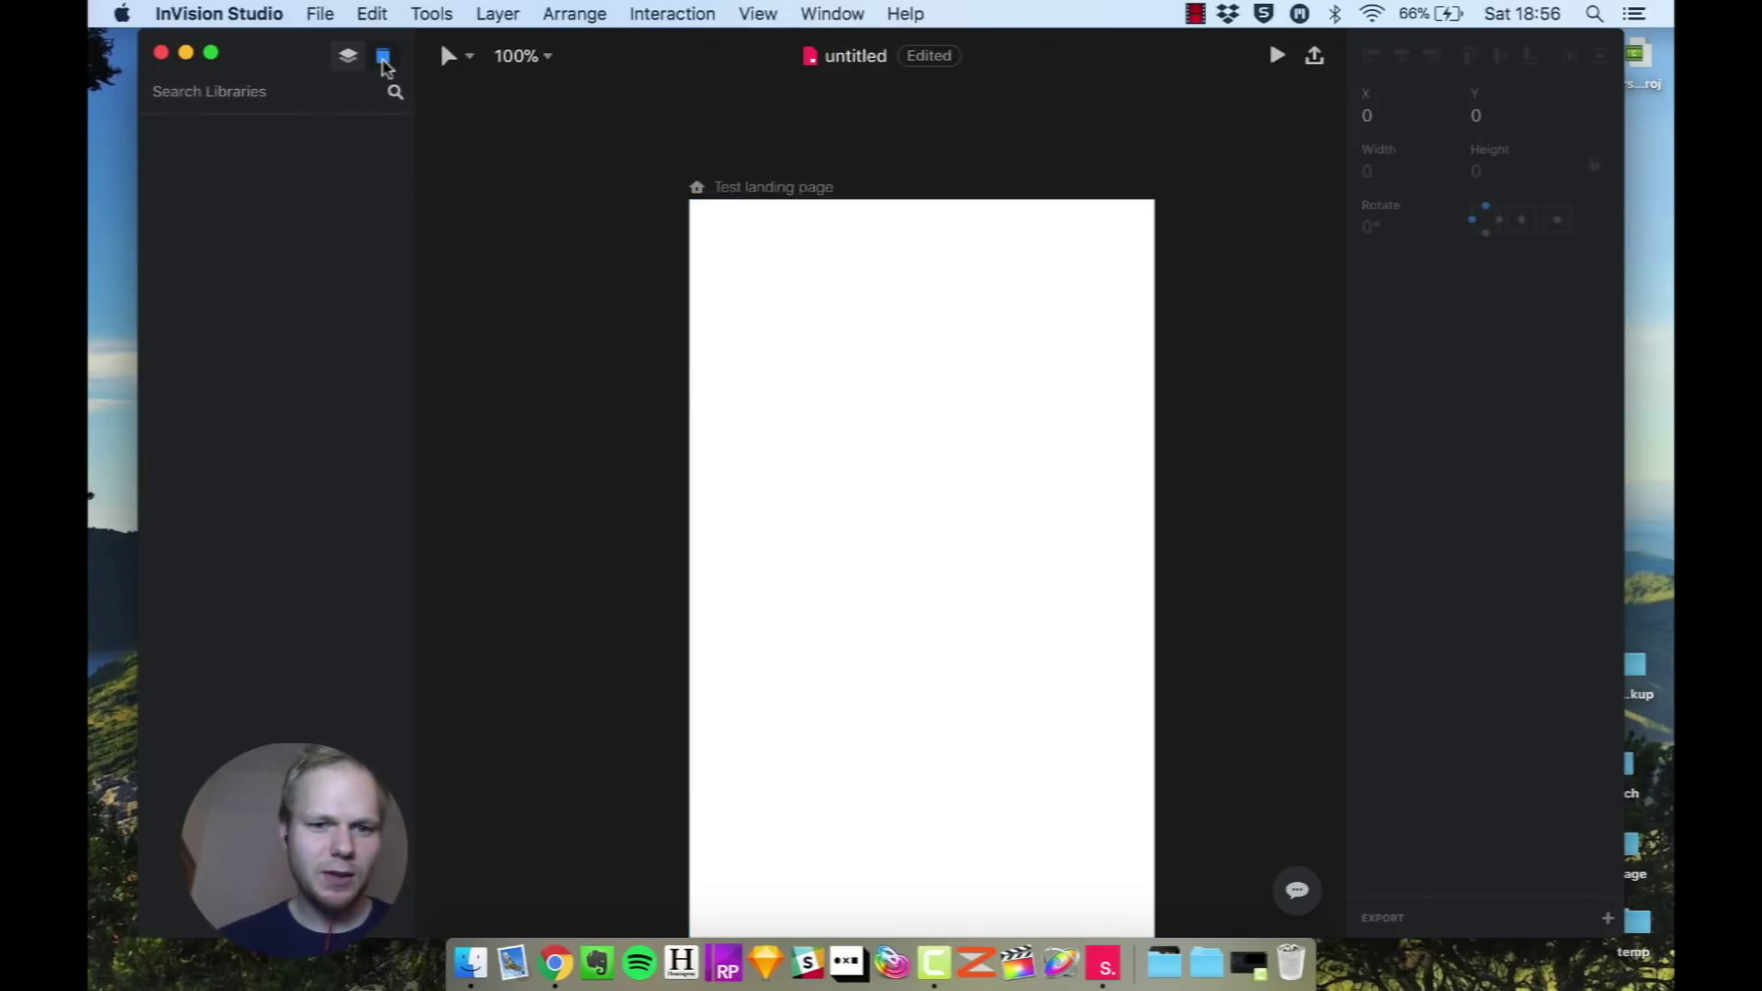
left_click(349, 59)
left_click(385, 60)
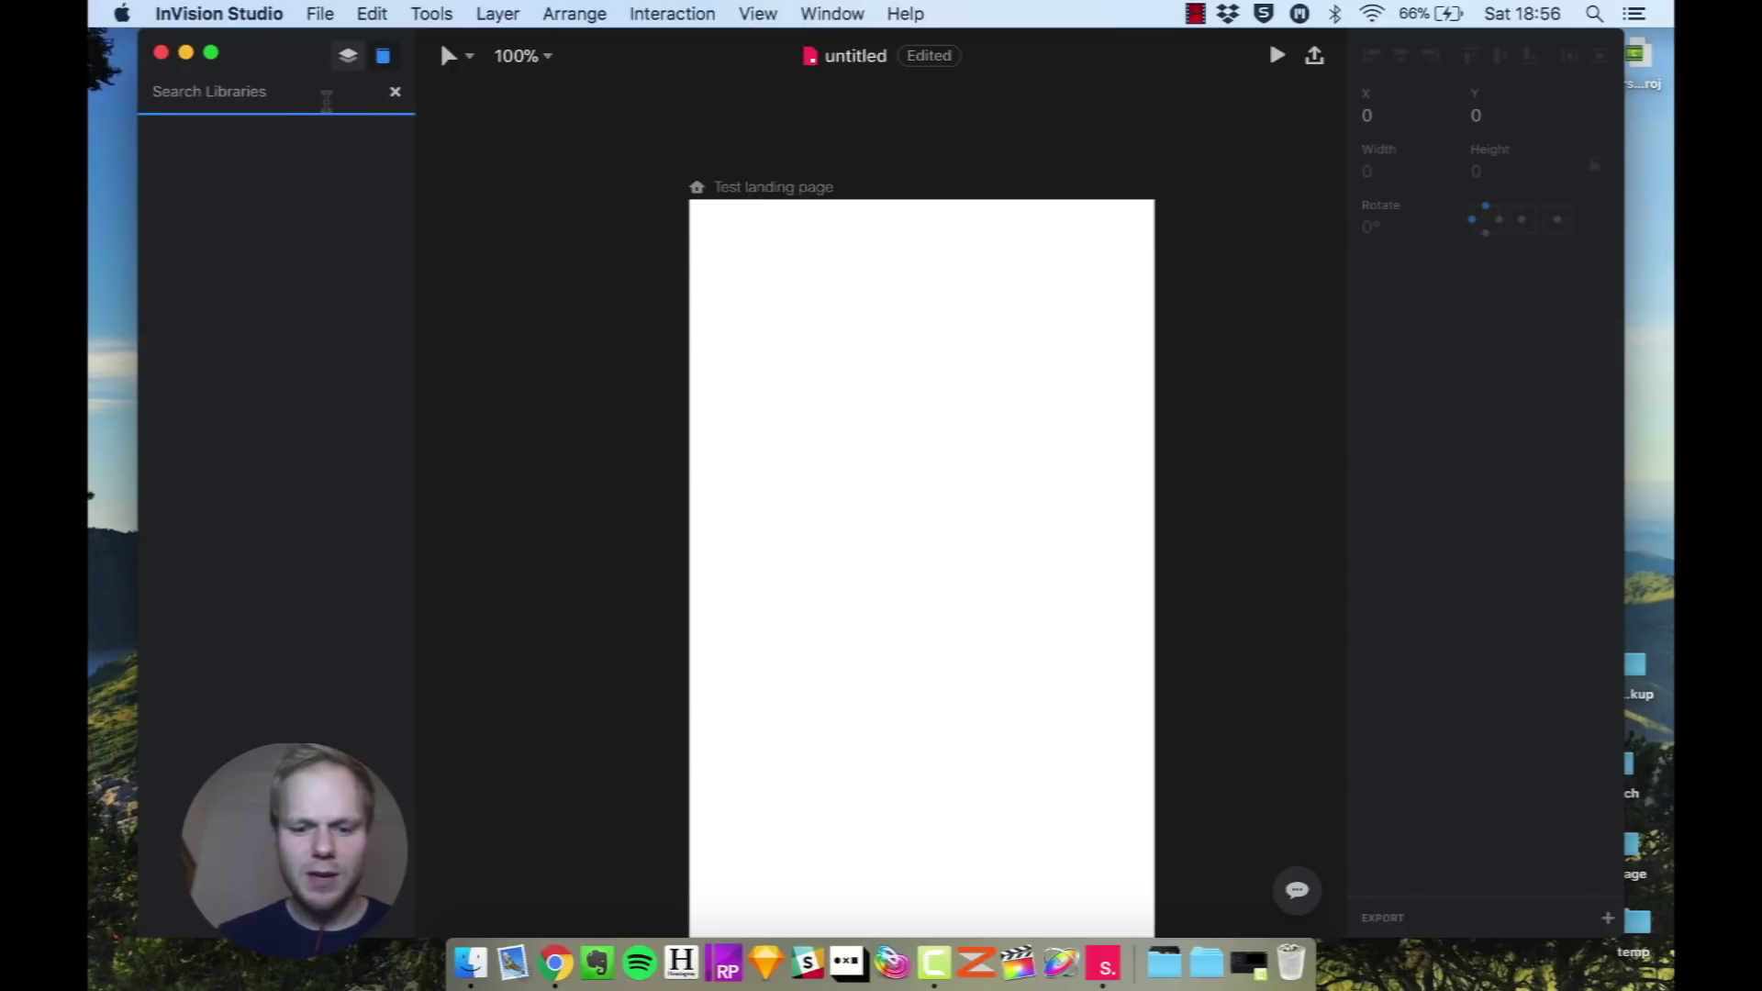
type("t")
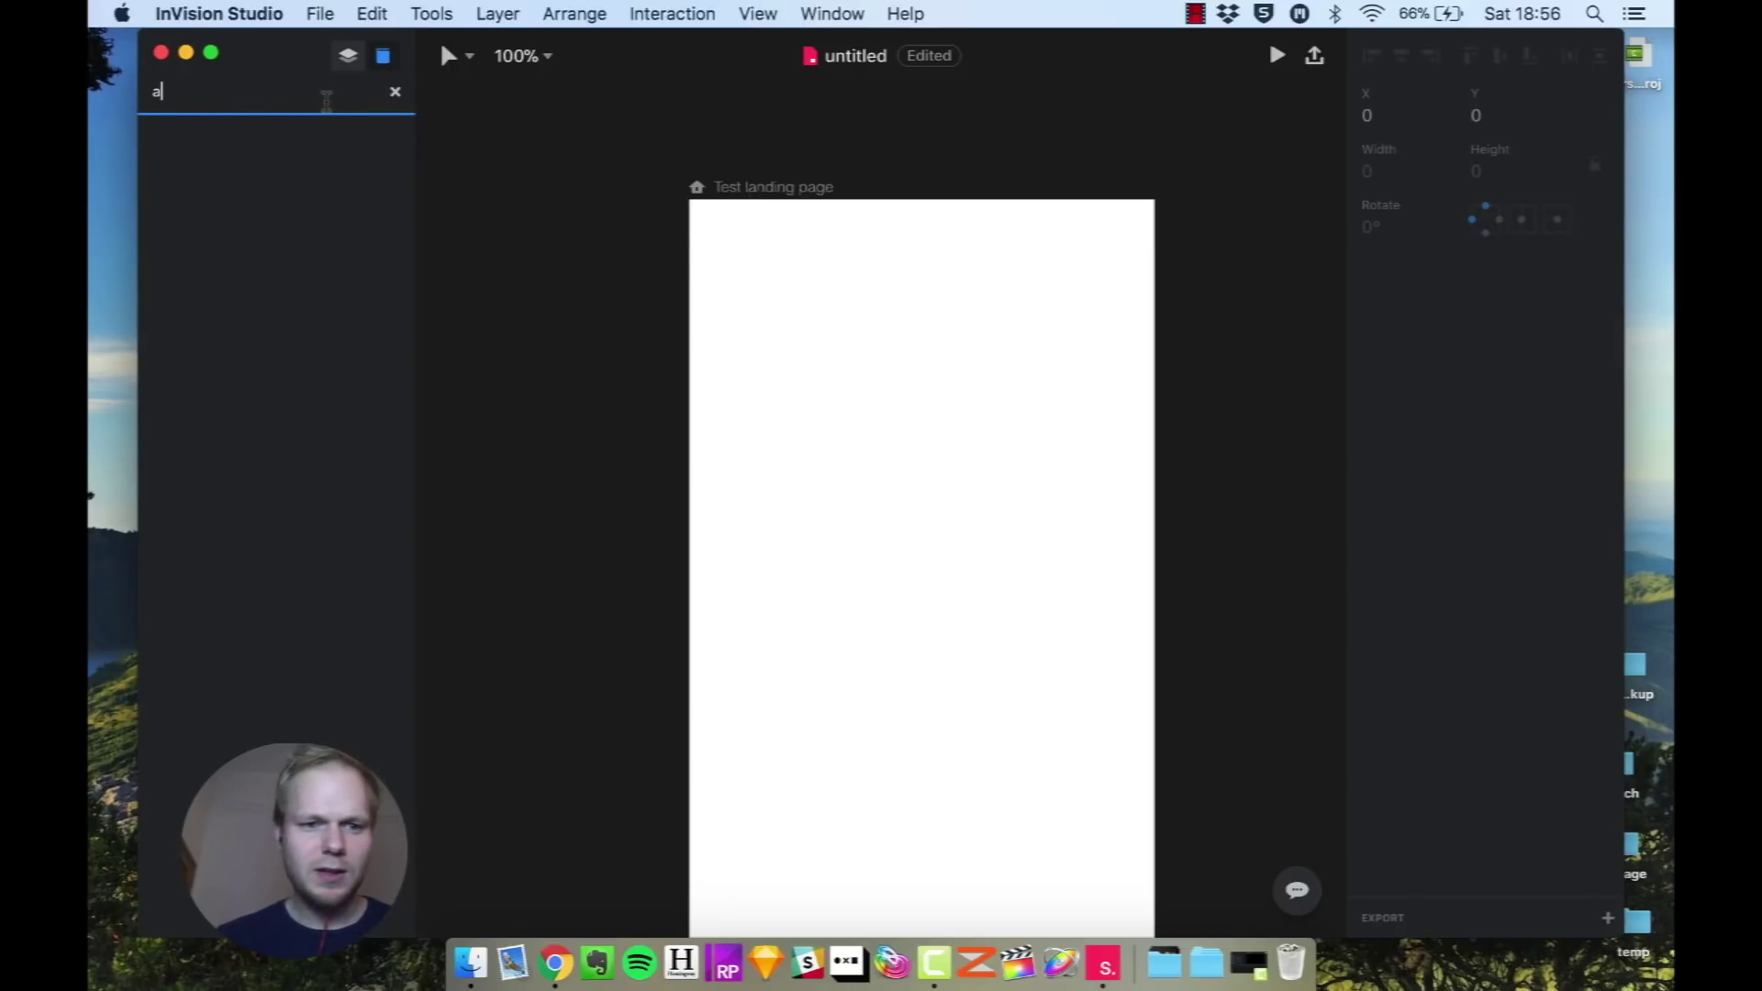
left_click(394, 92)
left_click(347, 57)
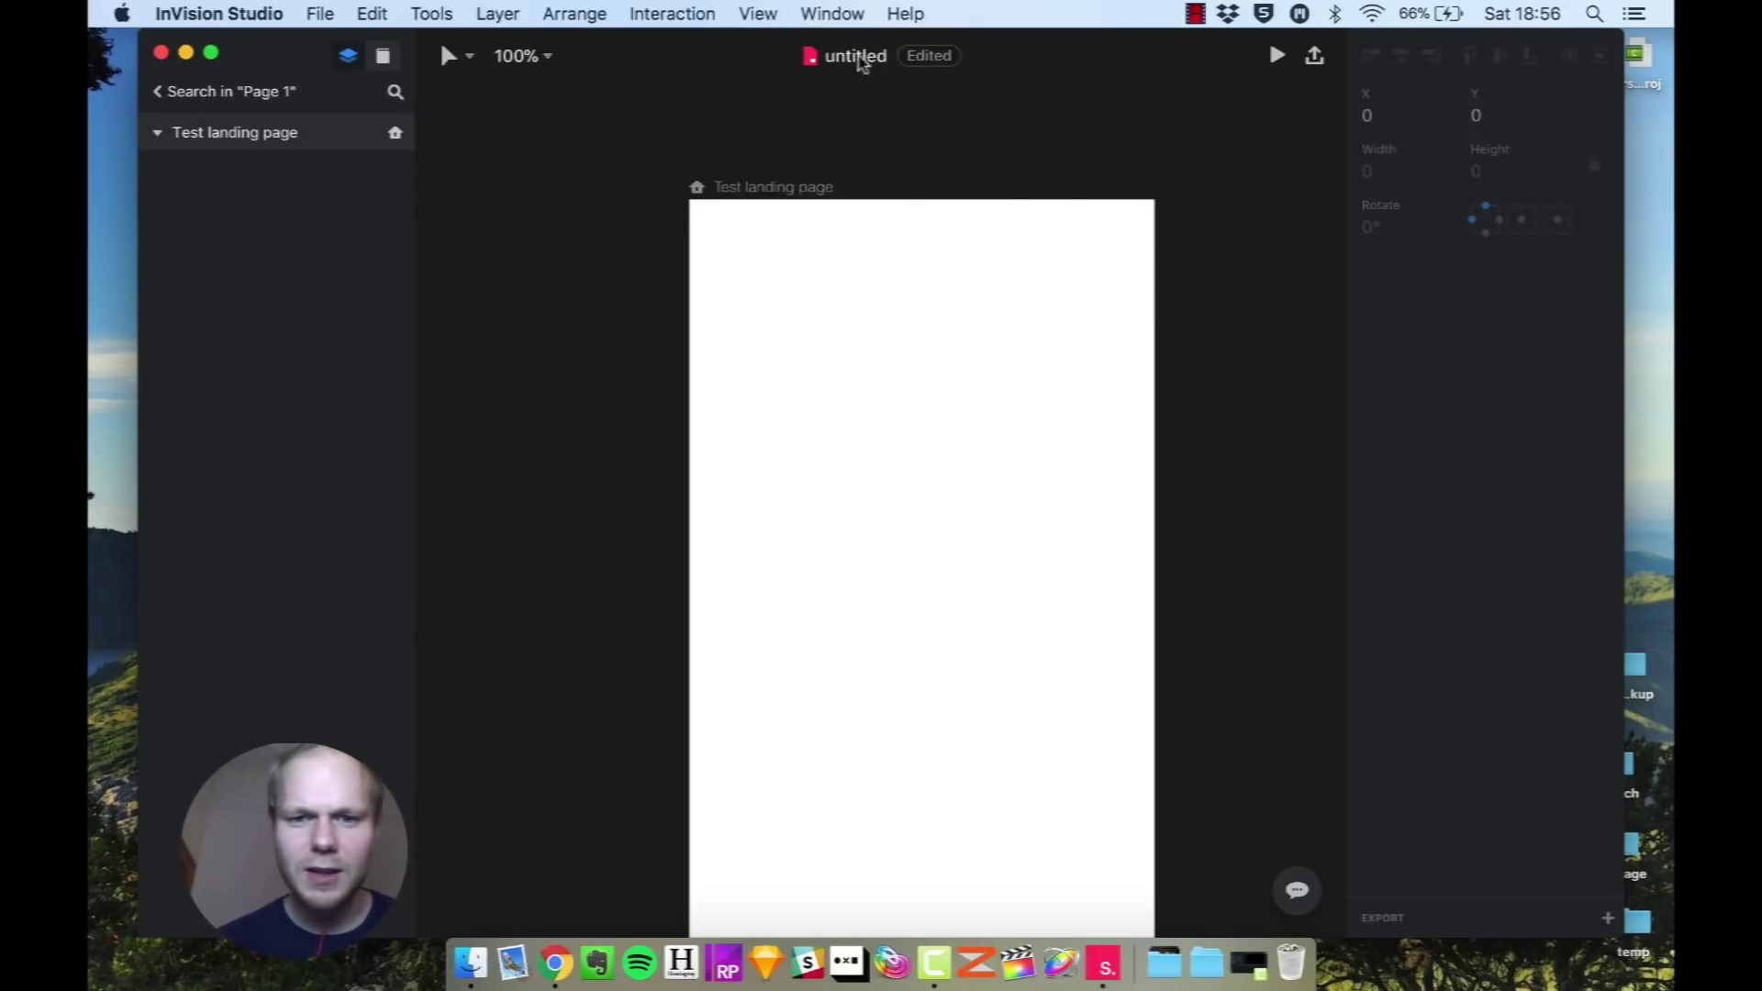
Keep 100% zoom and draw a rectangle across the top of the artboard.
left_click(551, 57)
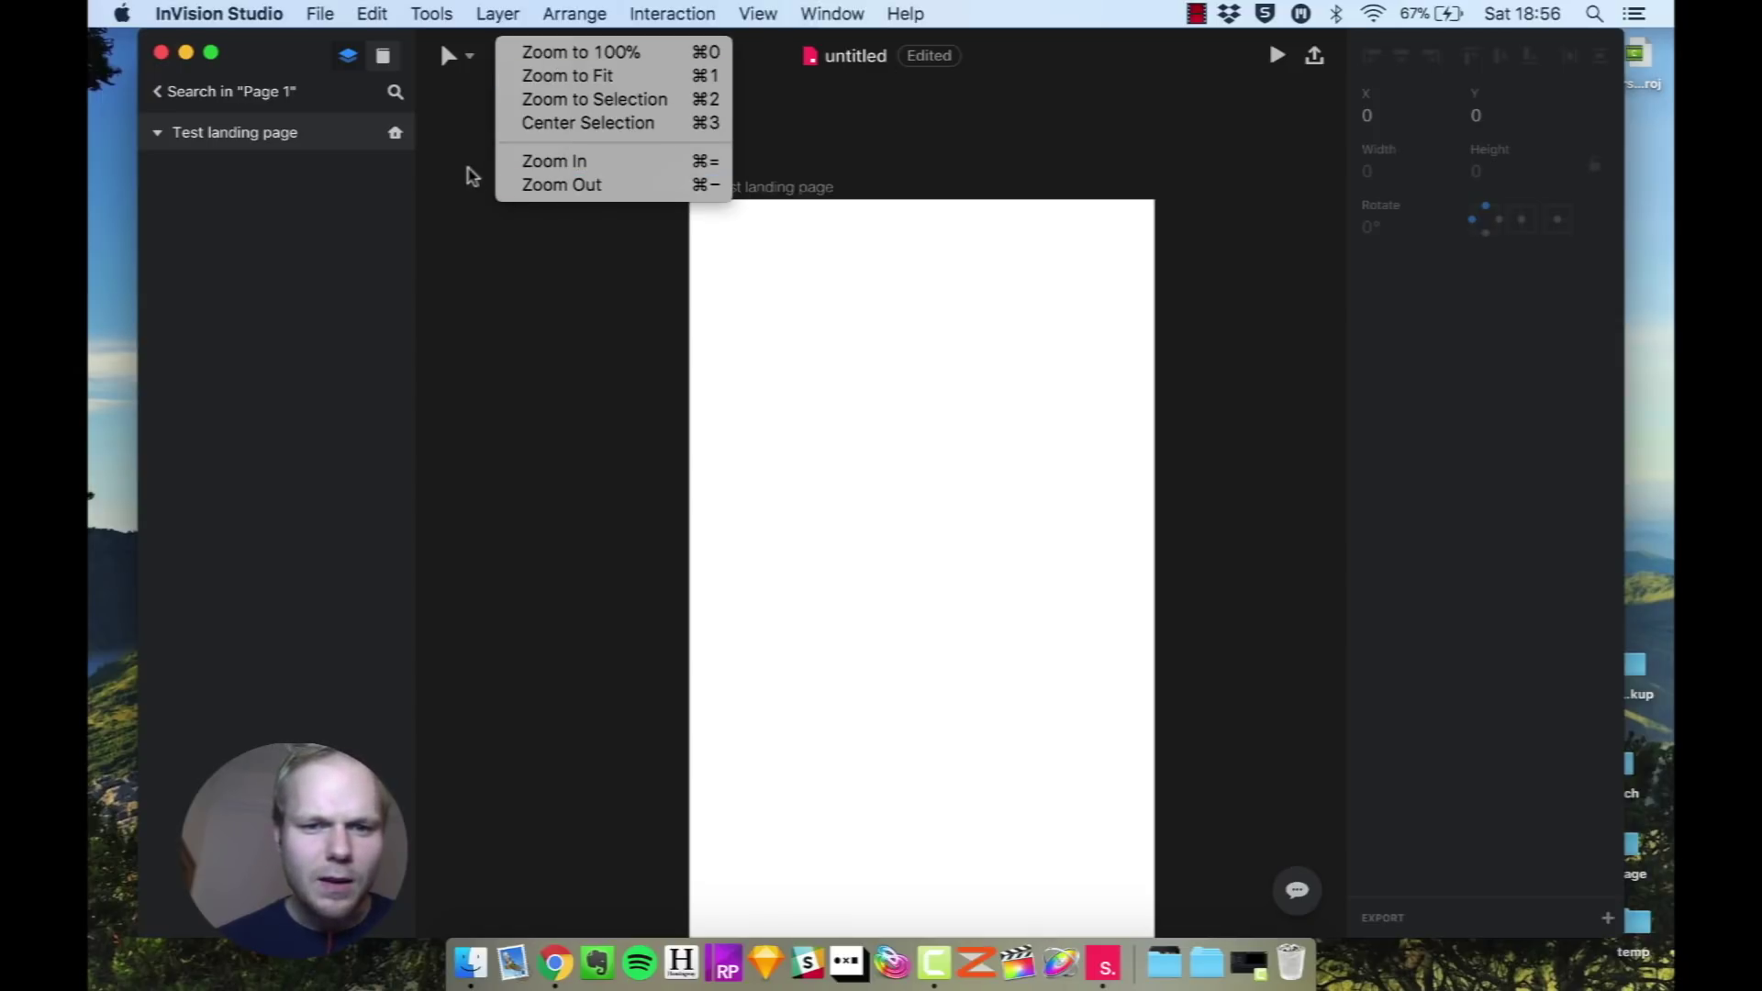
left_click(470, 74)
mouse_move(449, 64)
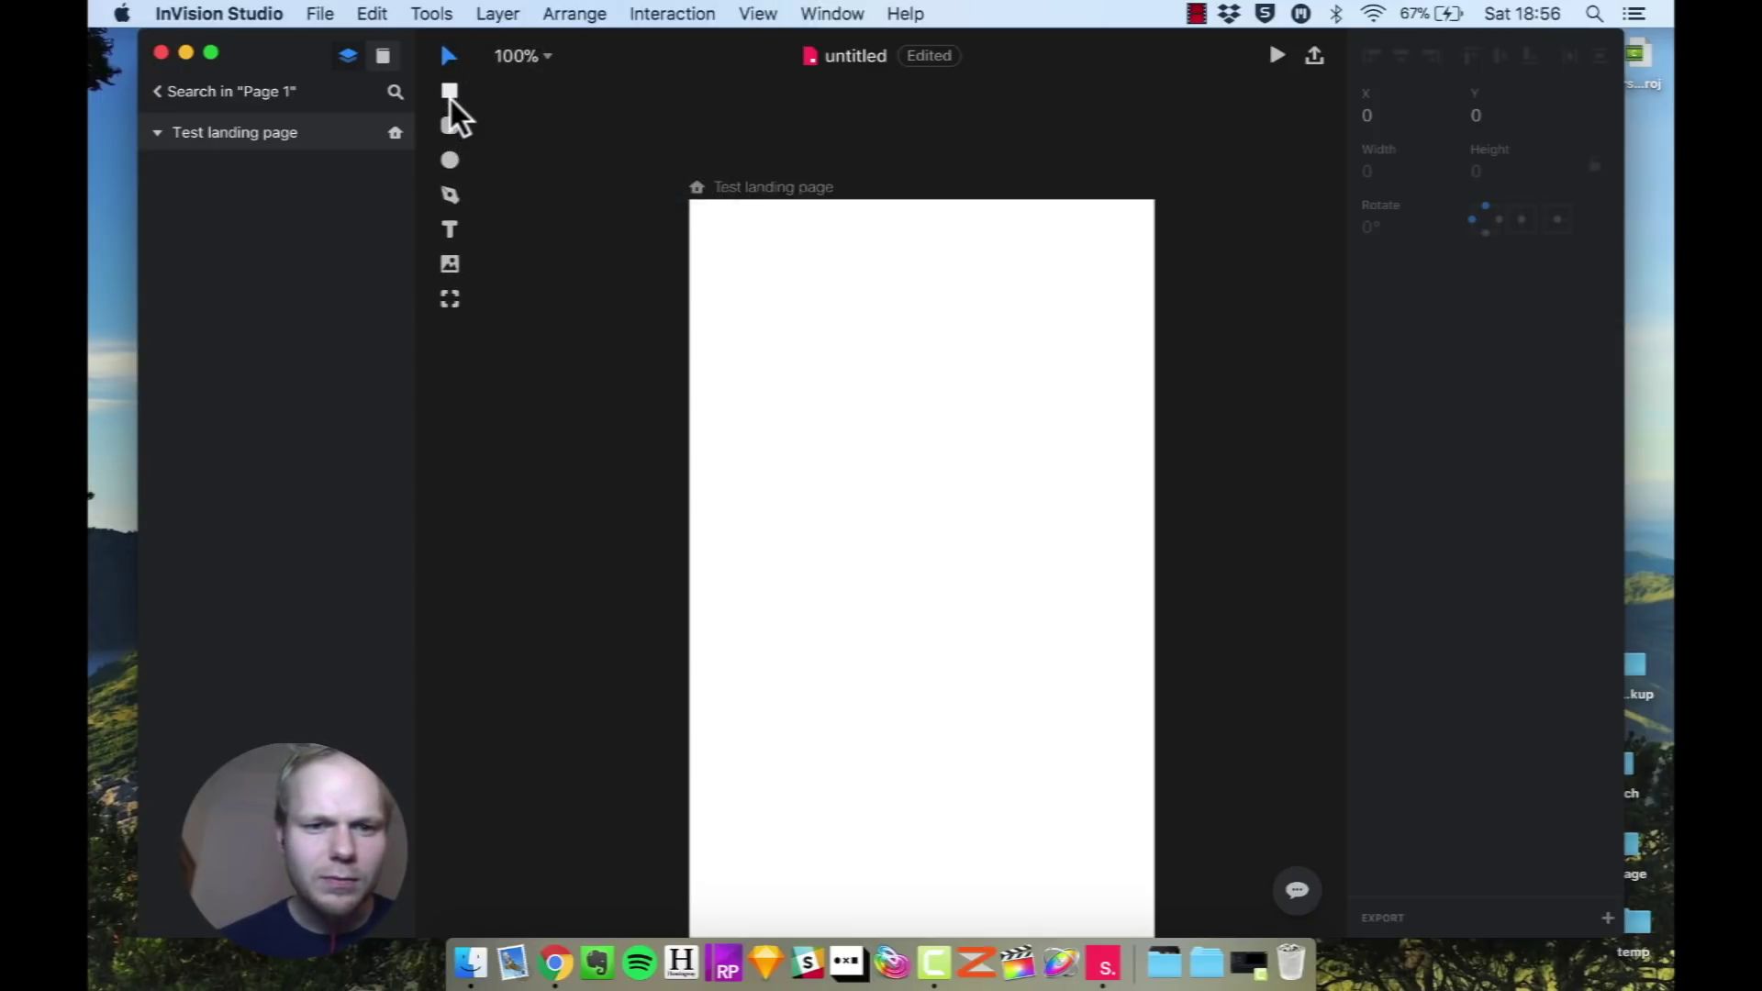
left_click(447, 90)
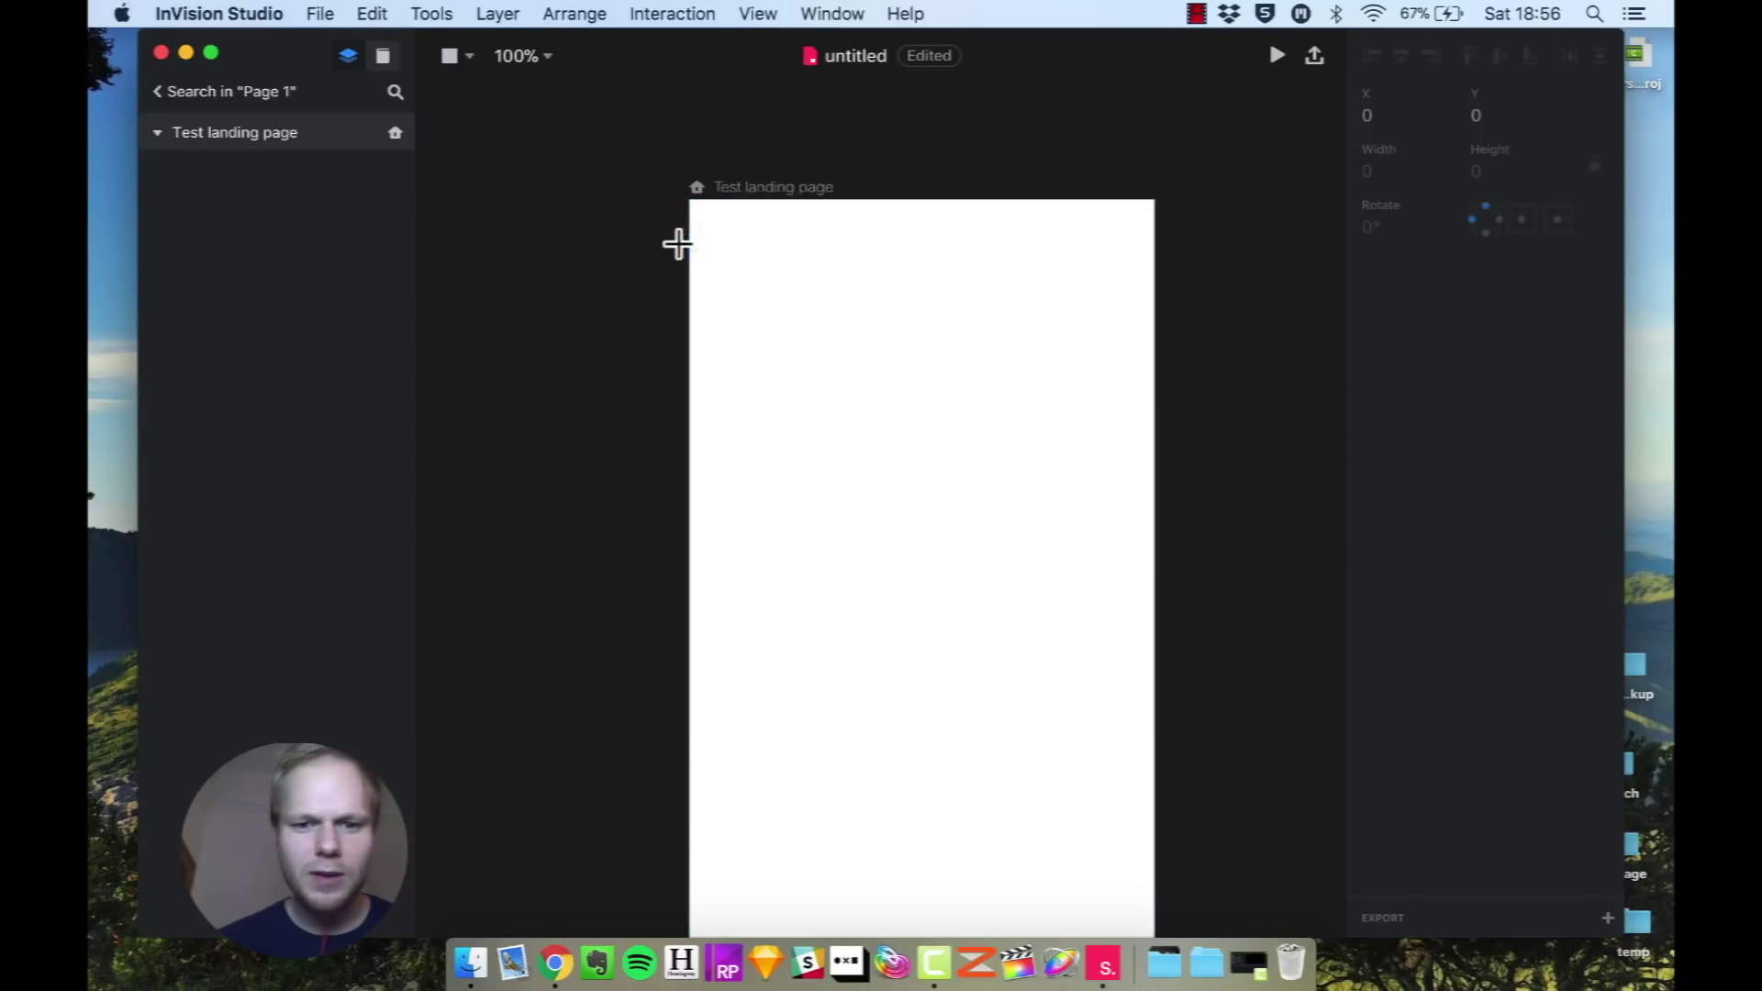
left_click_drag(687, 196, 1164, 455)
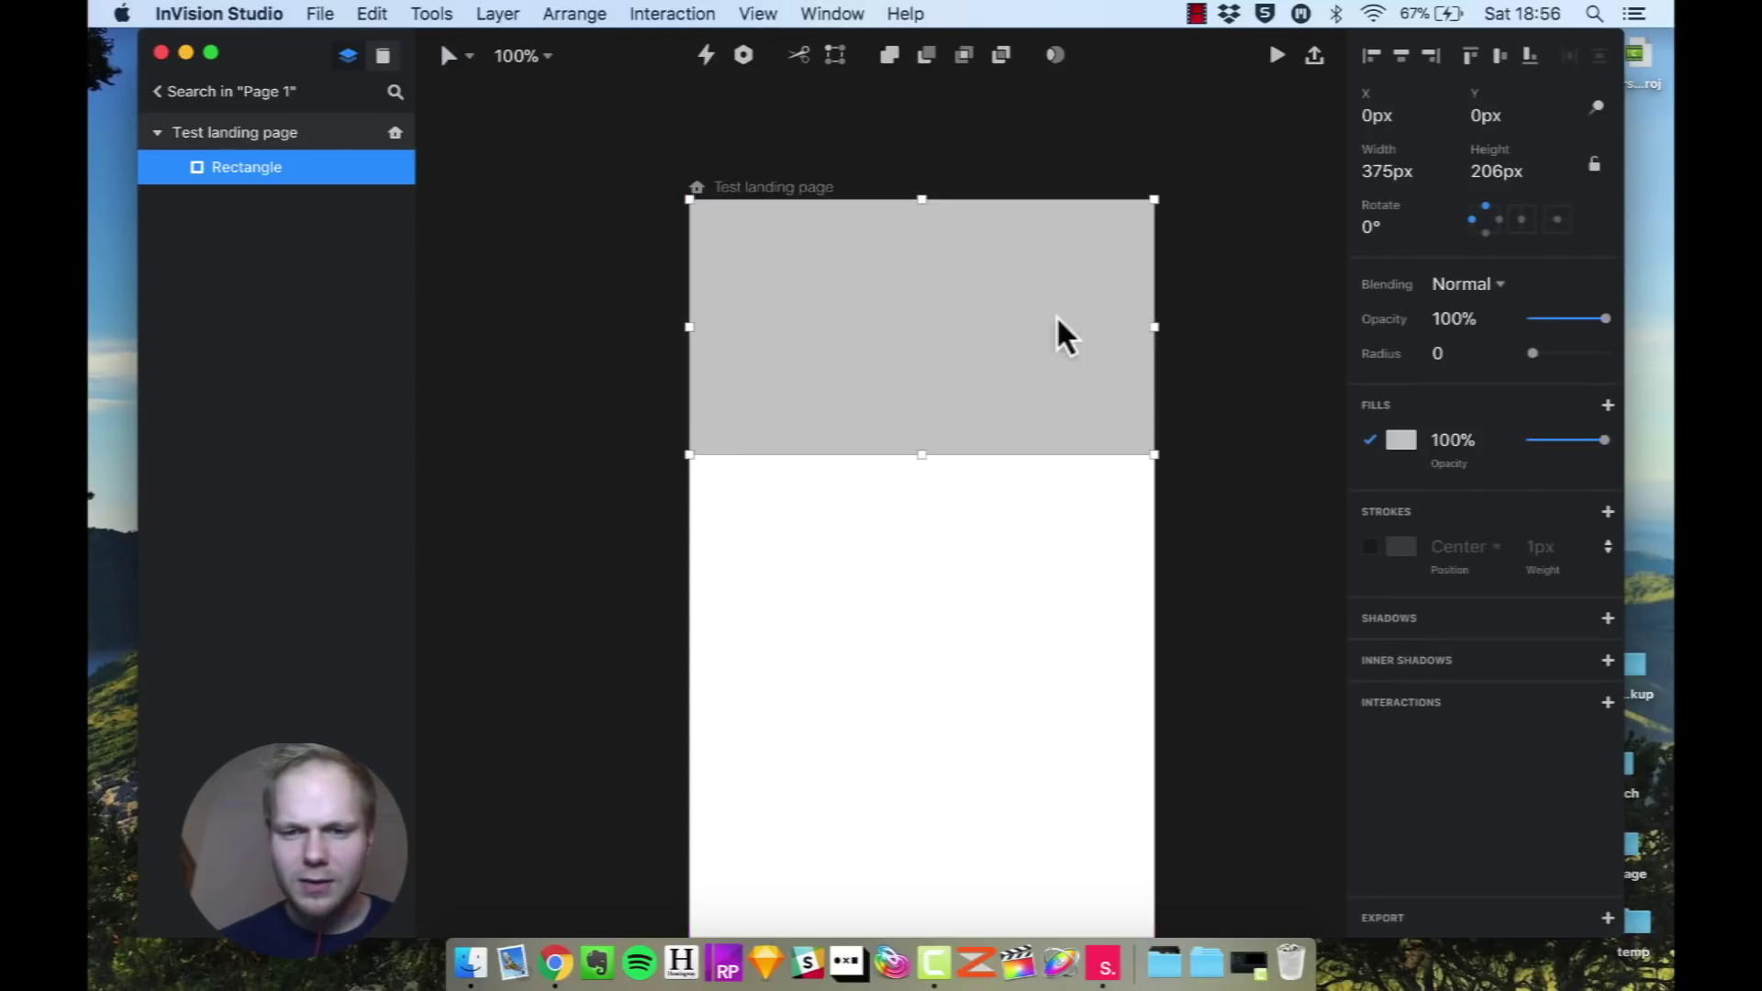
Set the rectangle's fill to solid pink ff3366 from the global colours.
left_click(1402, 441)
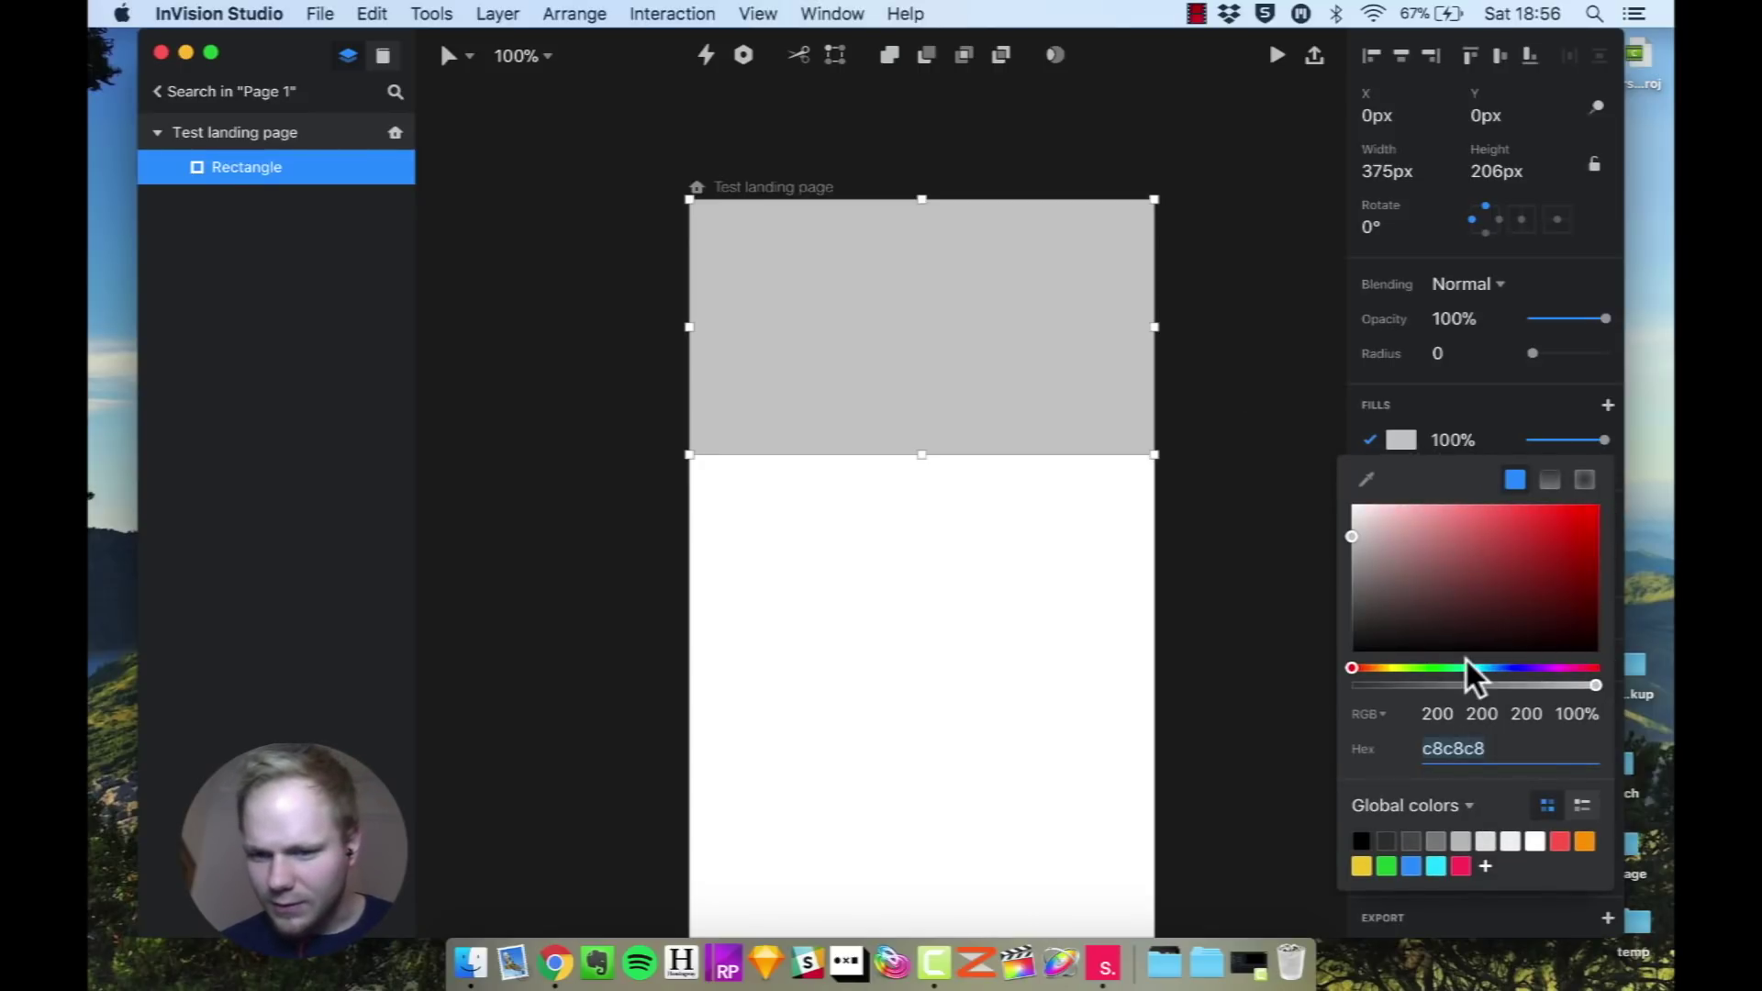
left_click(1550, 483)
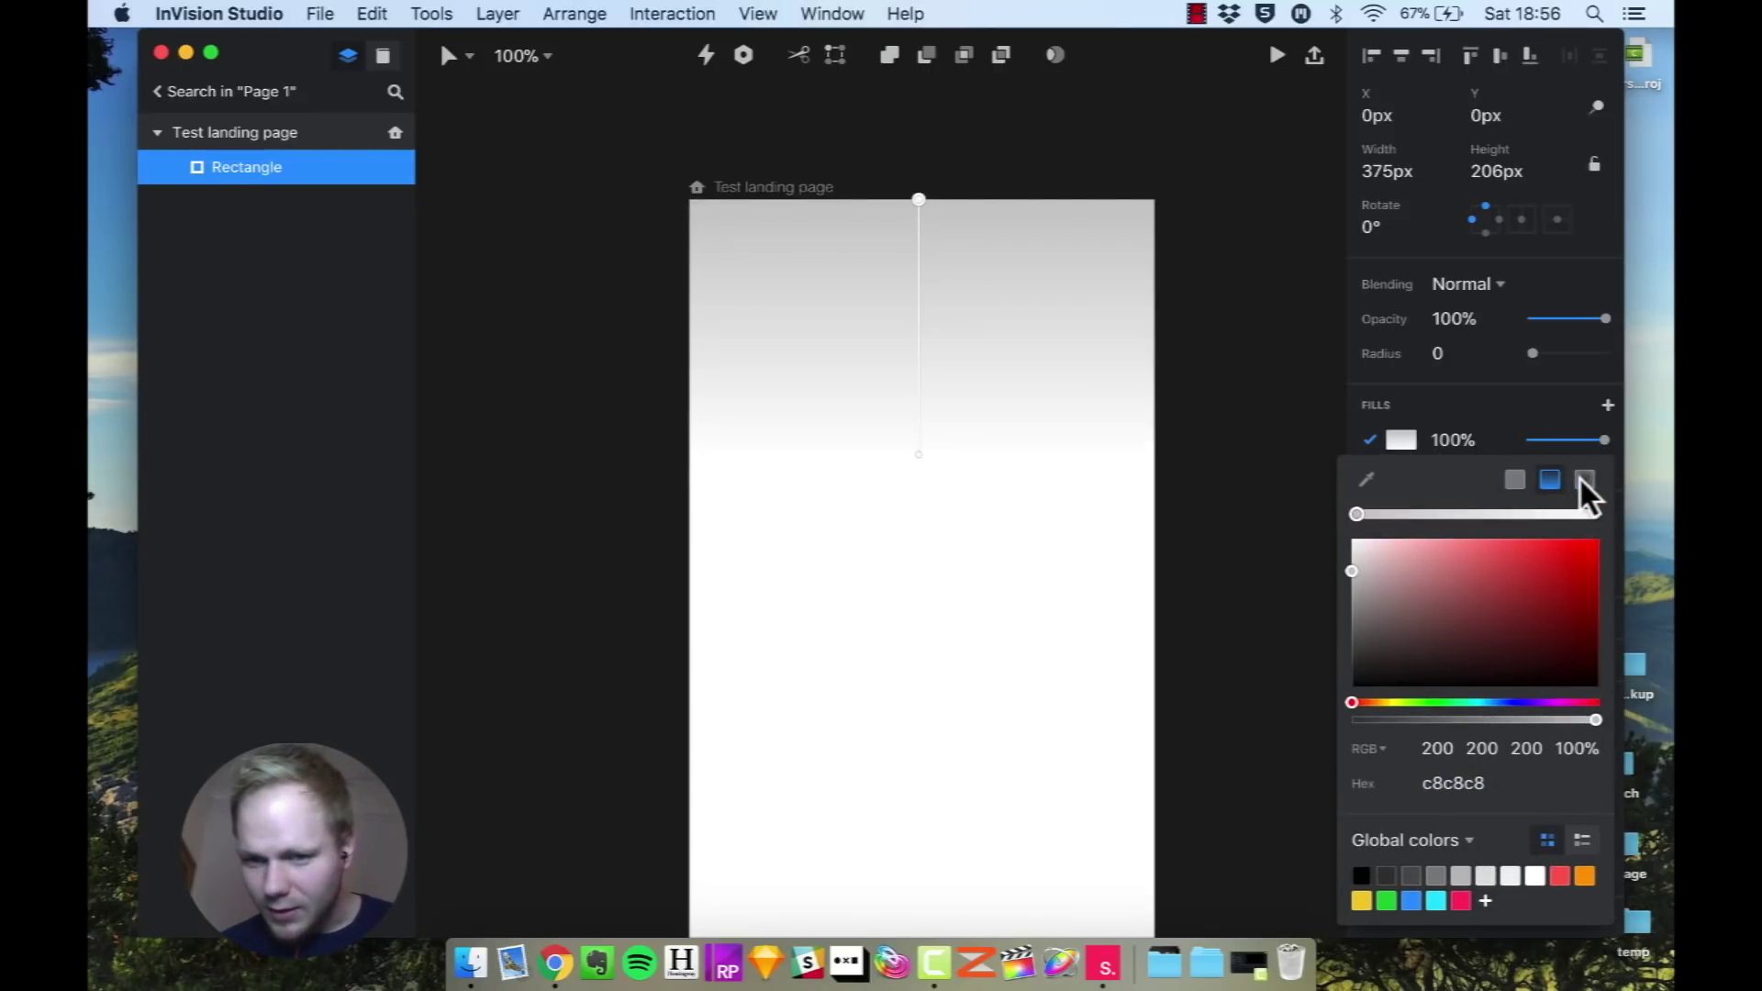
left_click(1582, 483)
left_click(1551, 483)
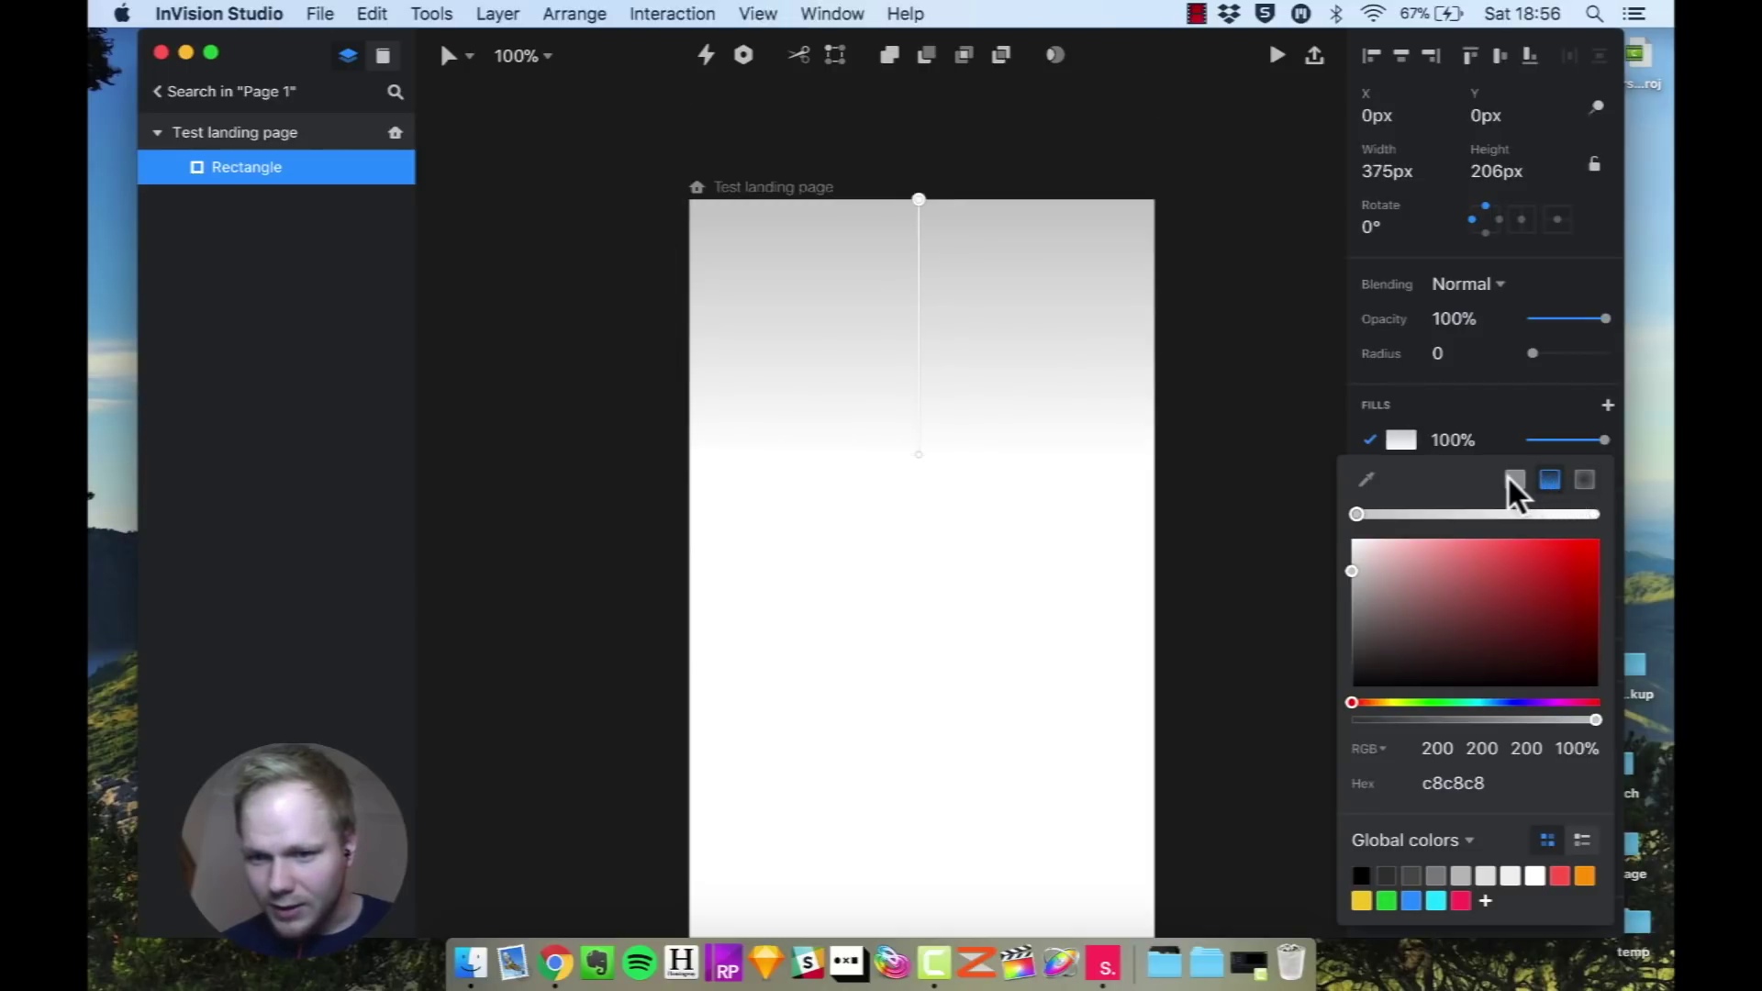
left_click(1515, 481)
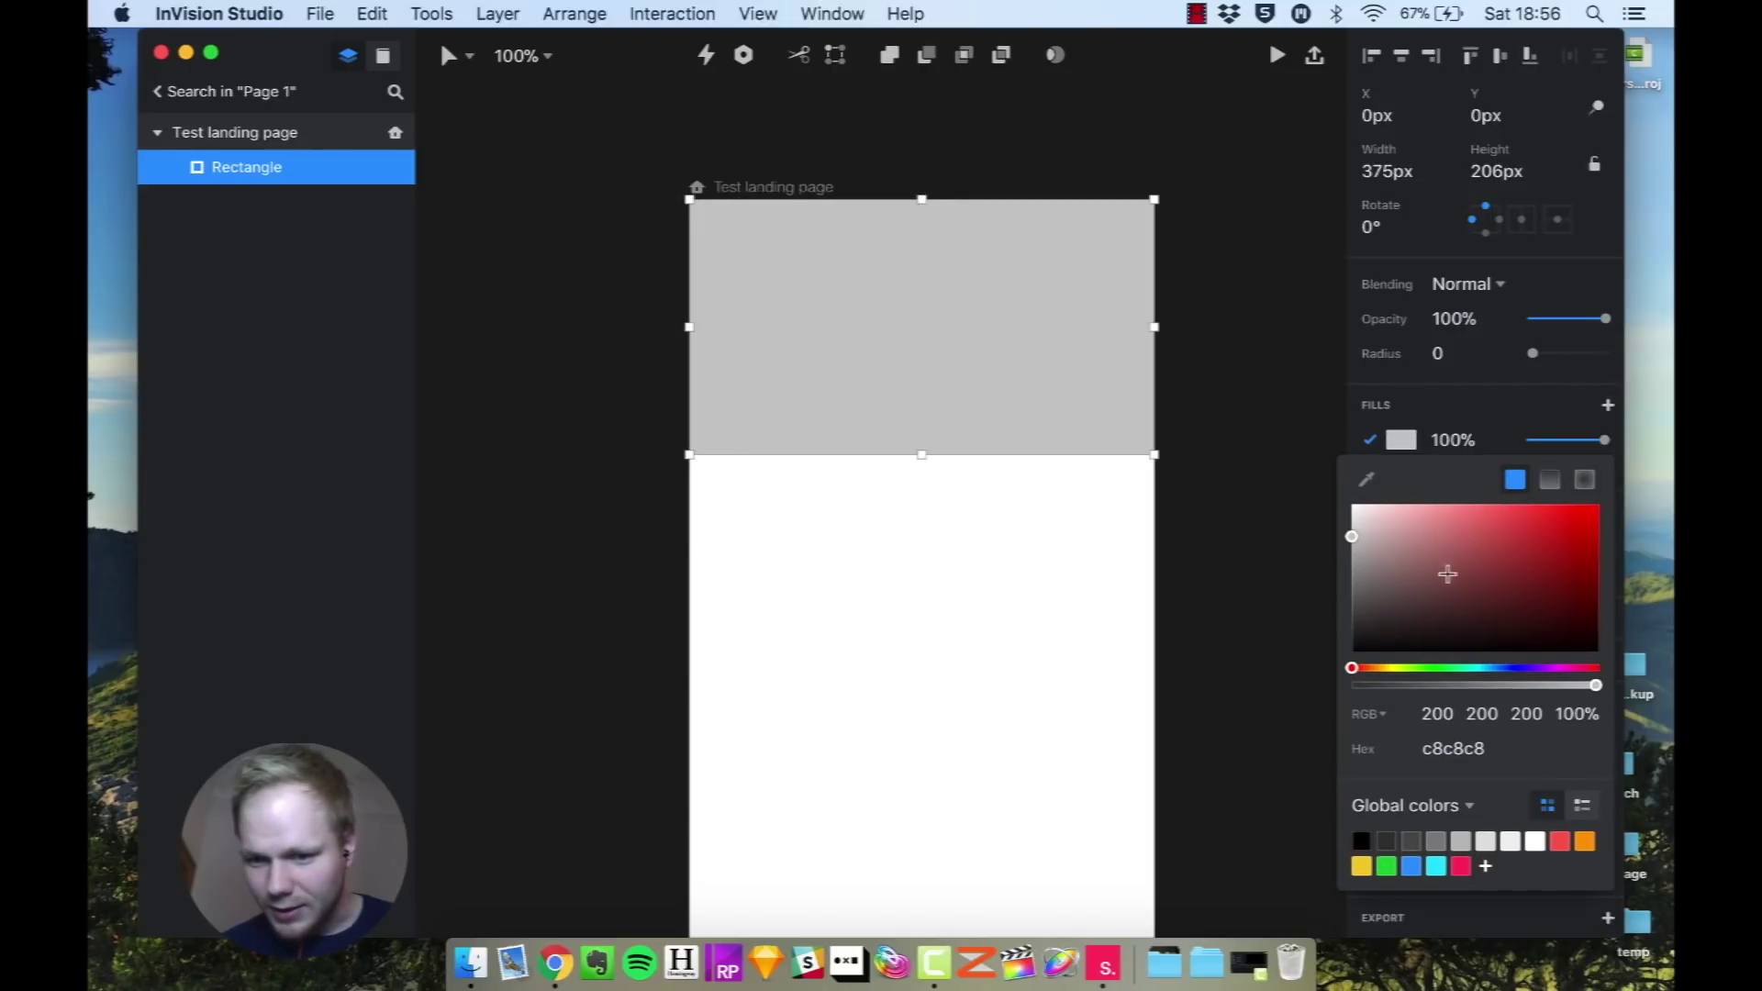
left_click(1461, 867)
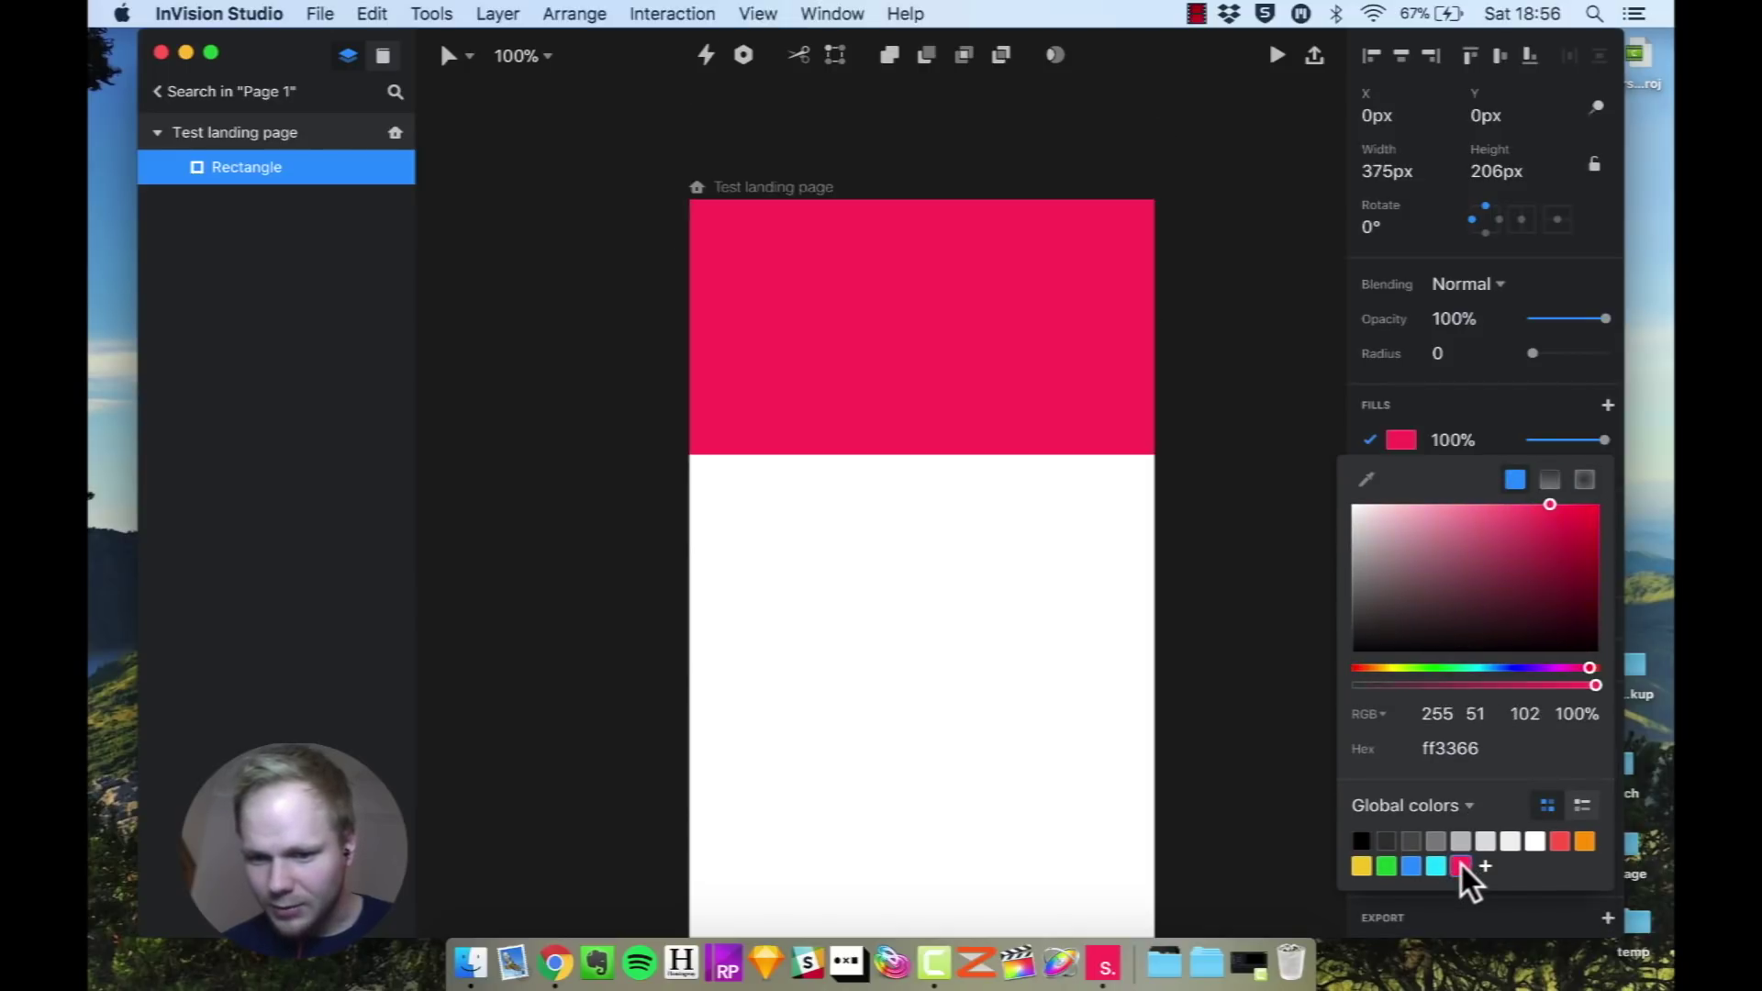
left_click(1401, 441)
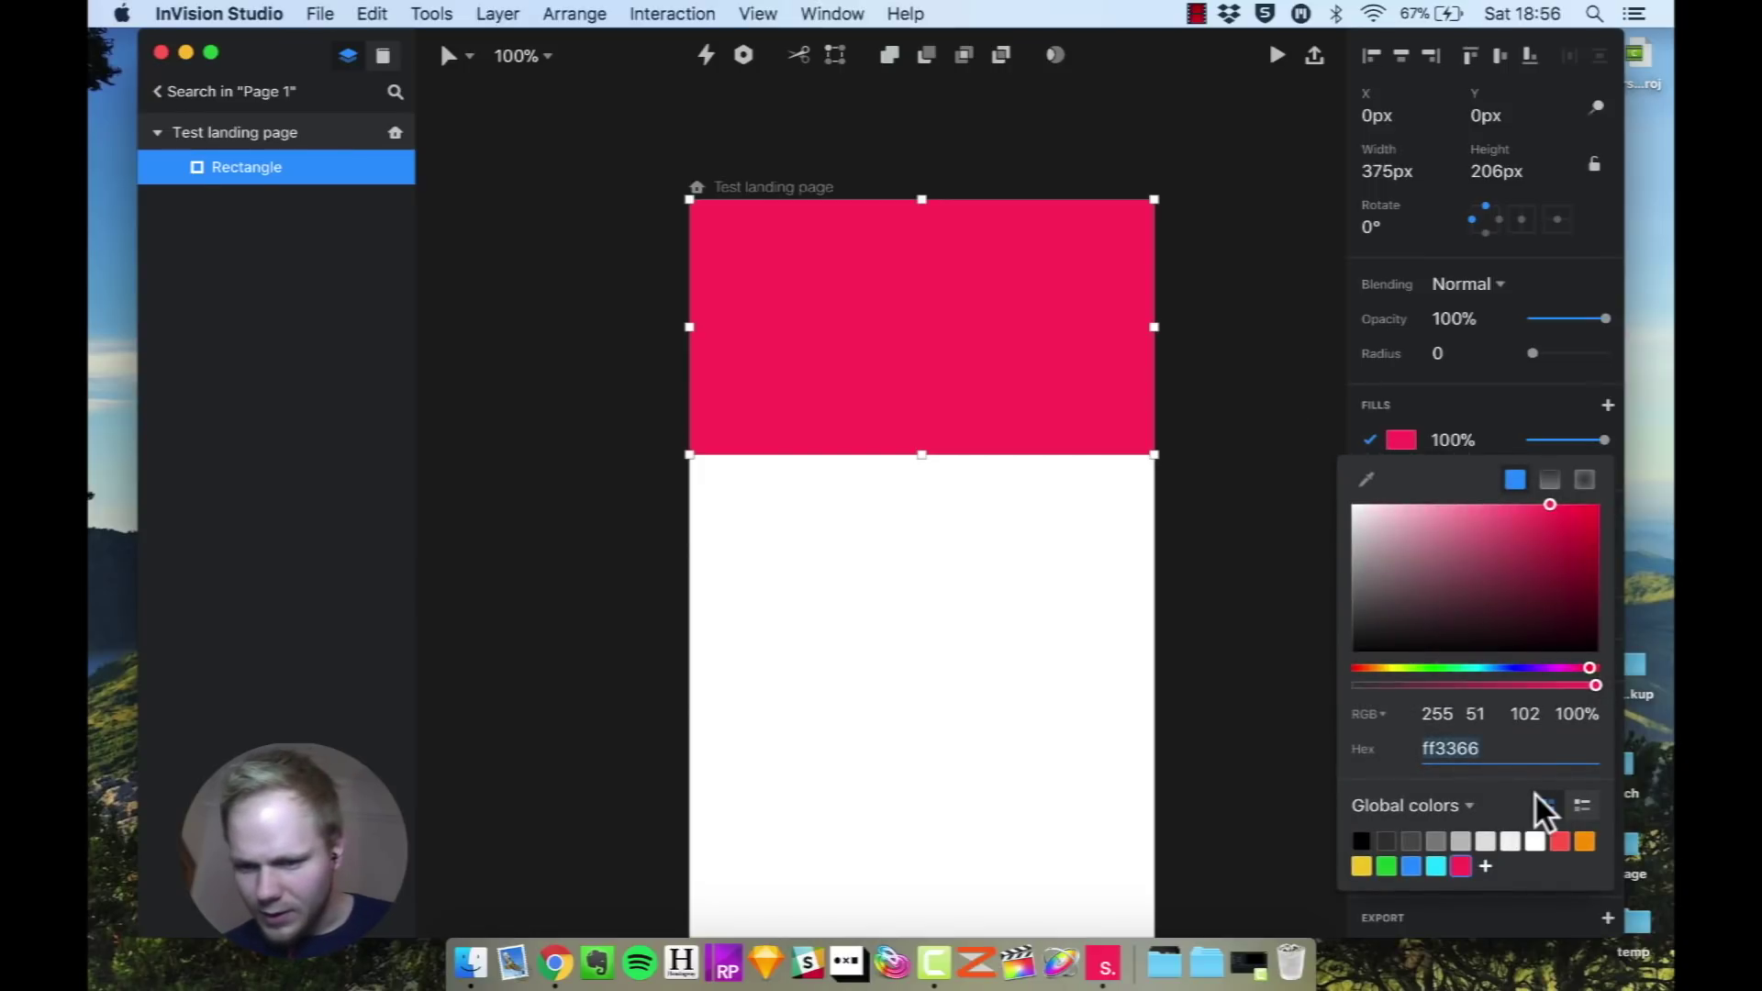
left_click(1582, 805)
left_click(1548, 806)
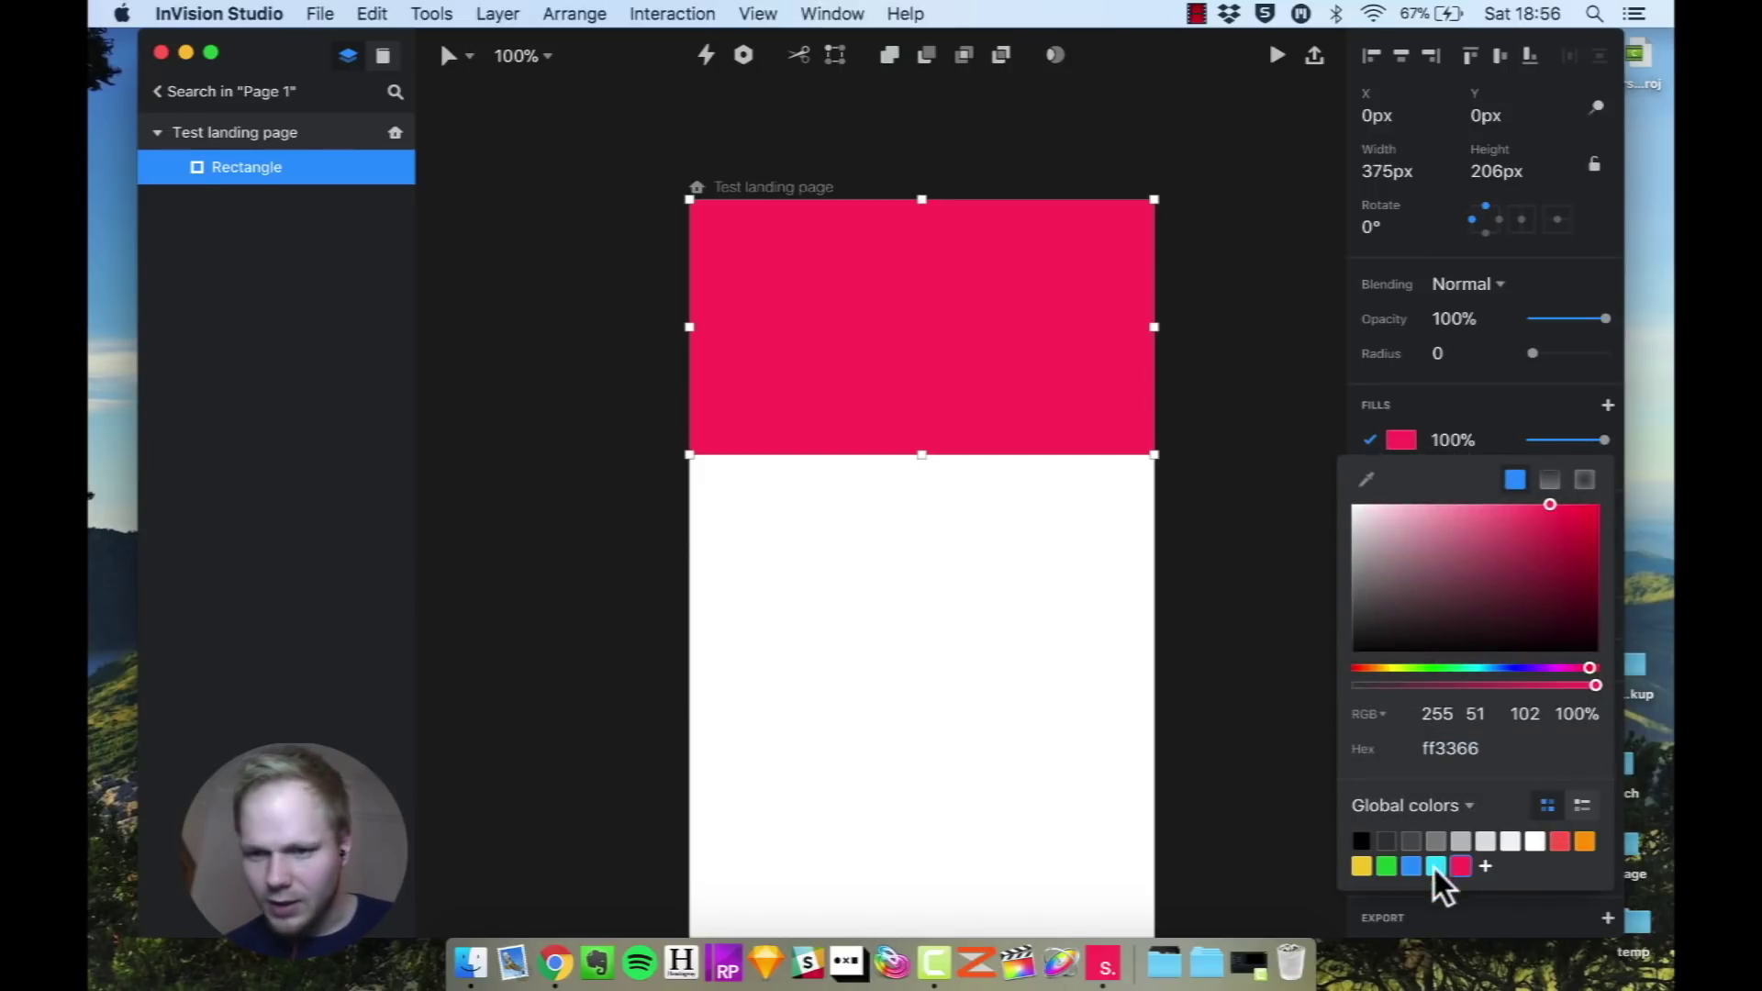
left_click(1302, 711)
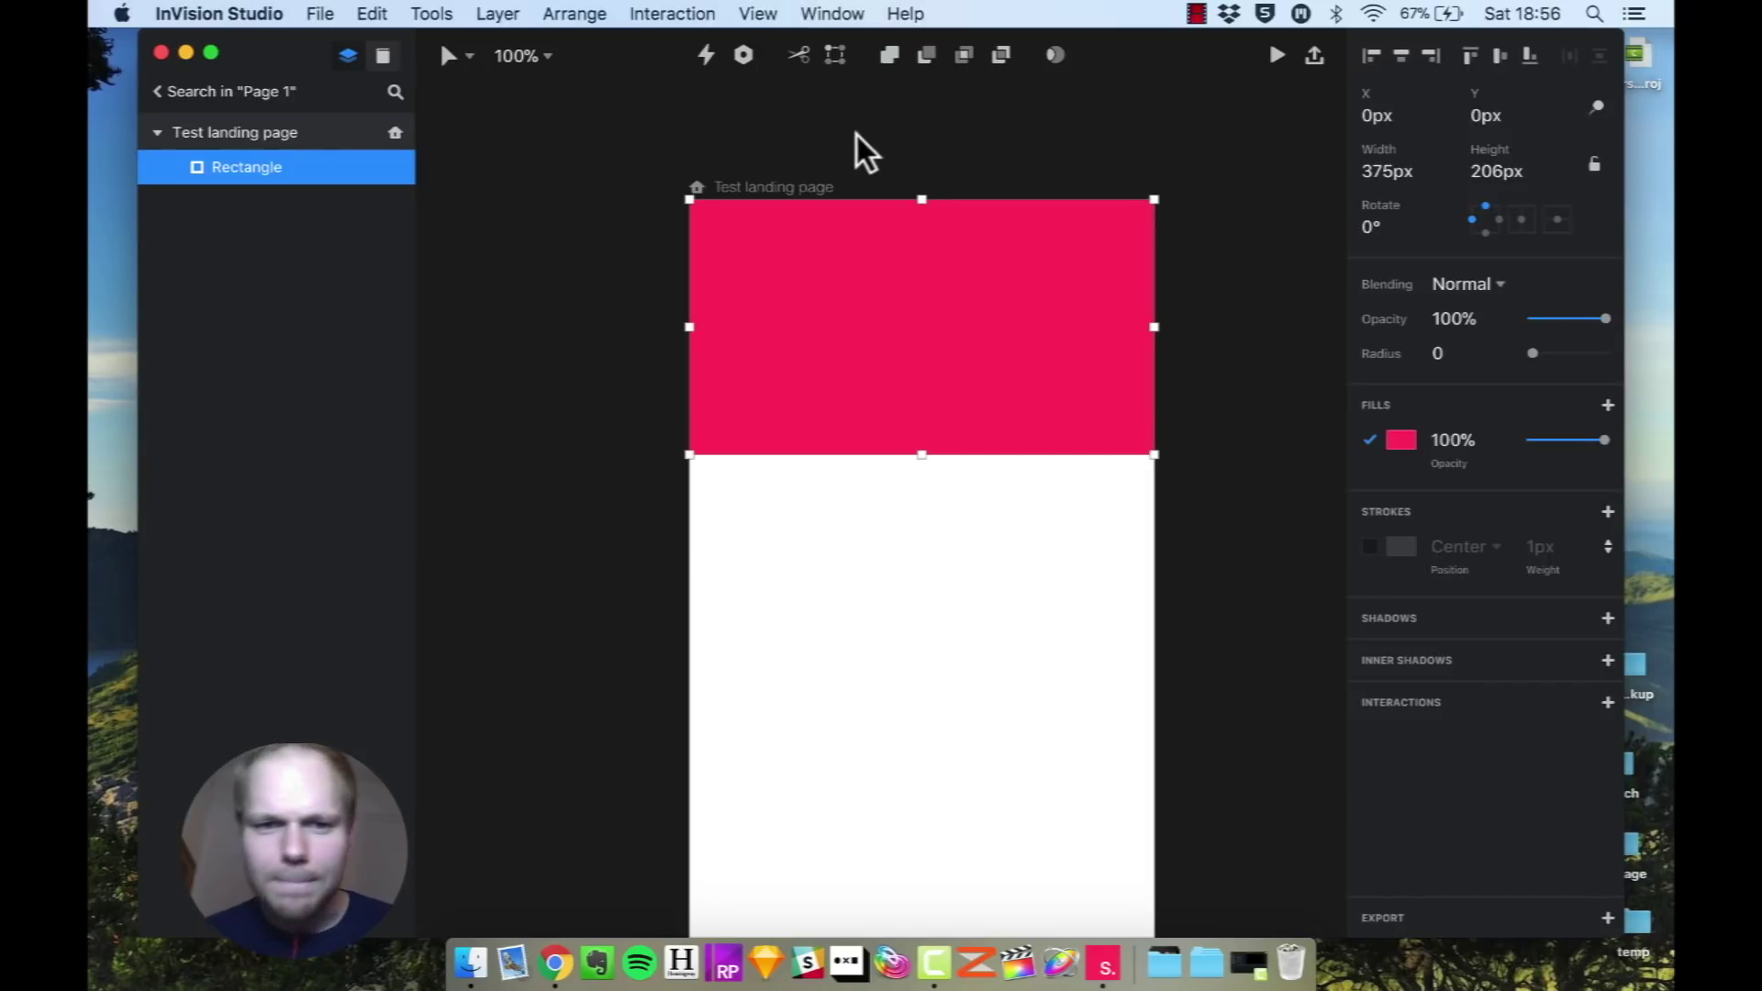
left_click(487, 127)
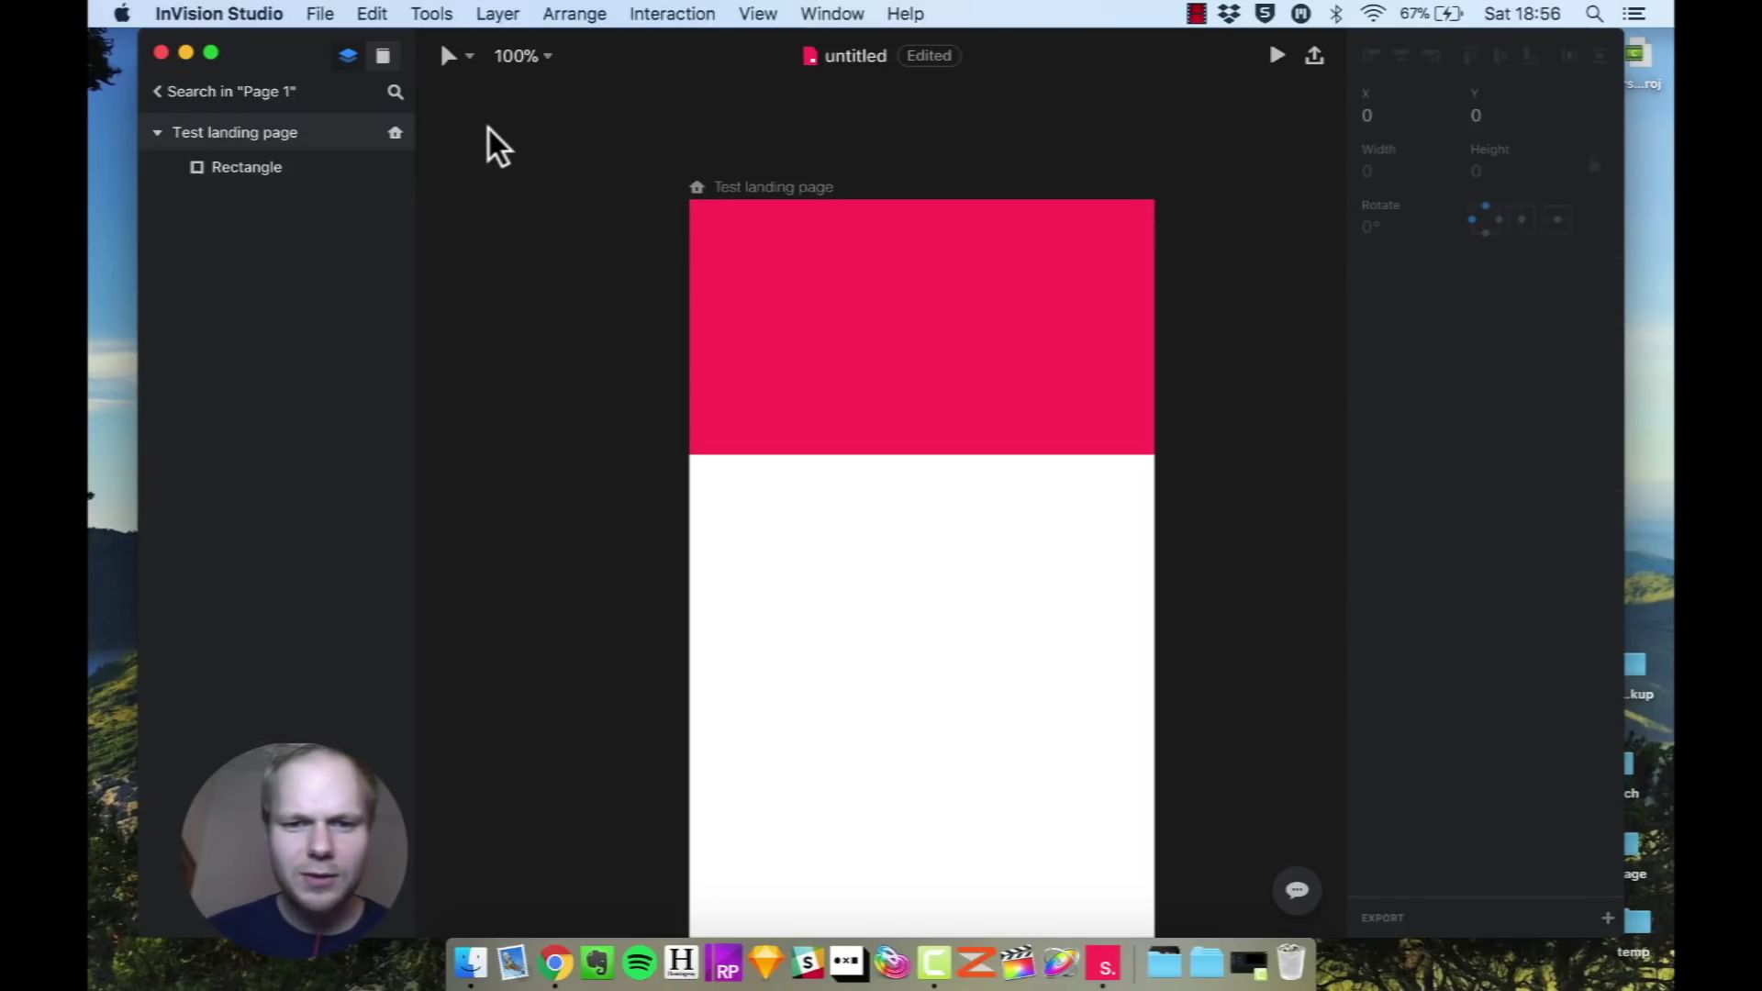
left_click(785, 188)
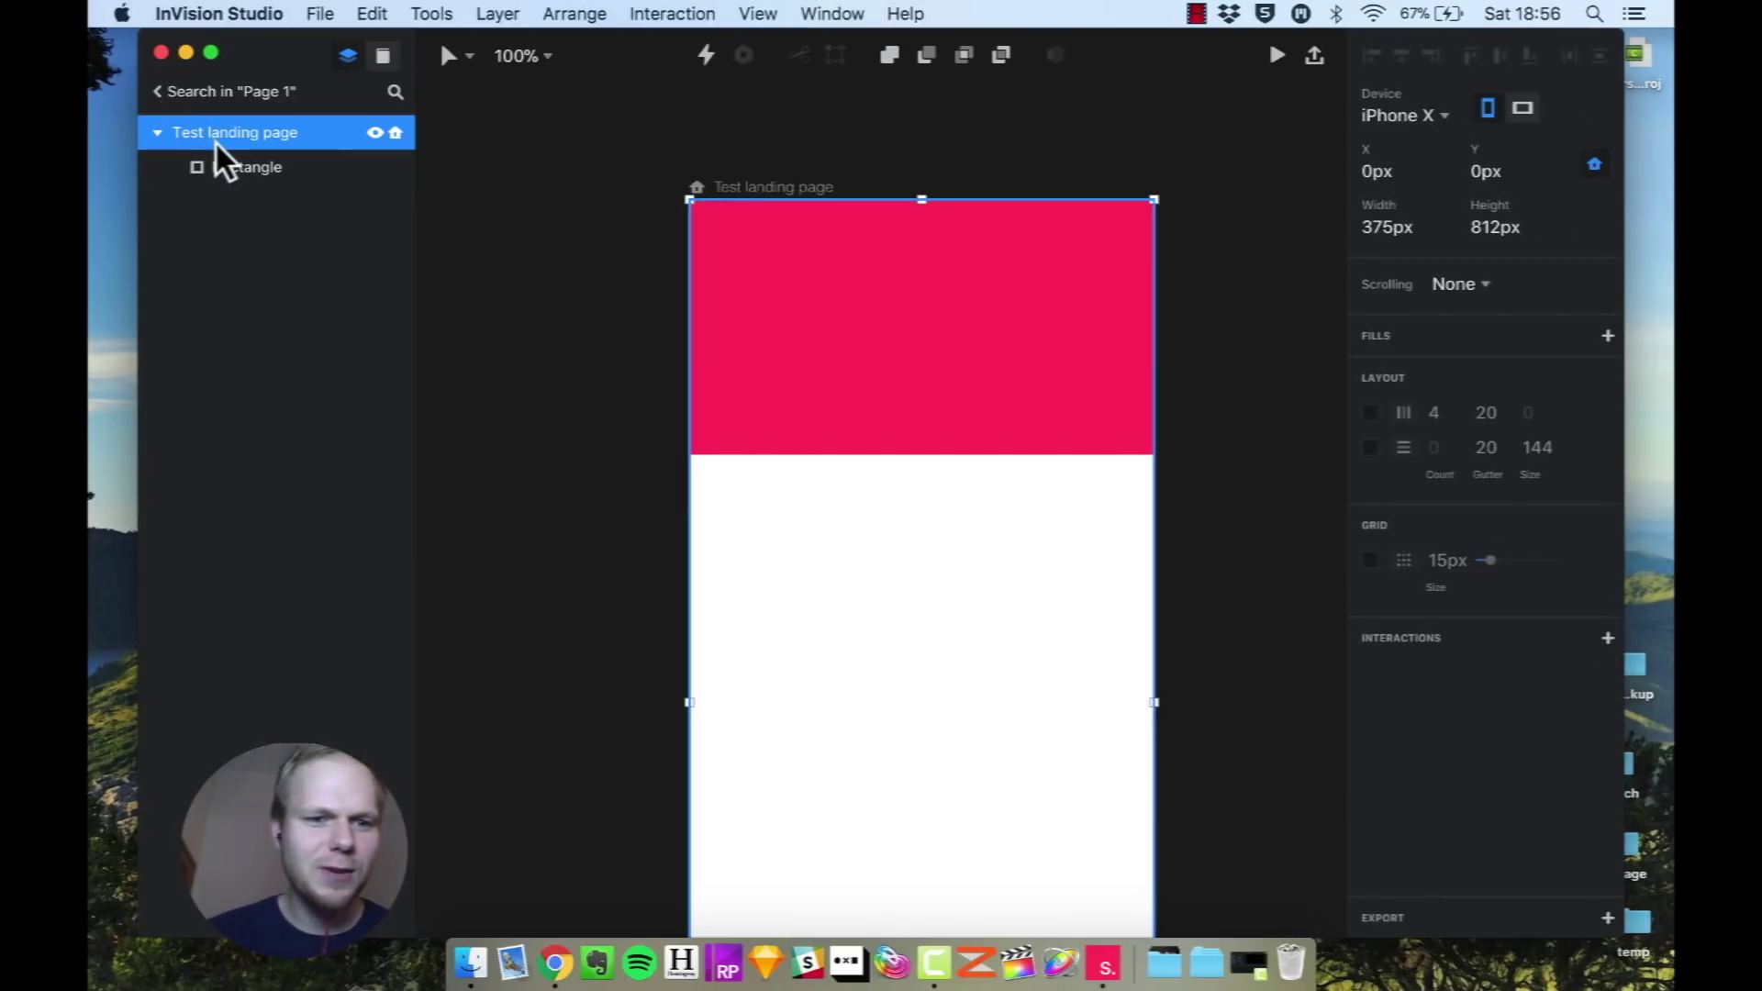
left_click(562, 207)
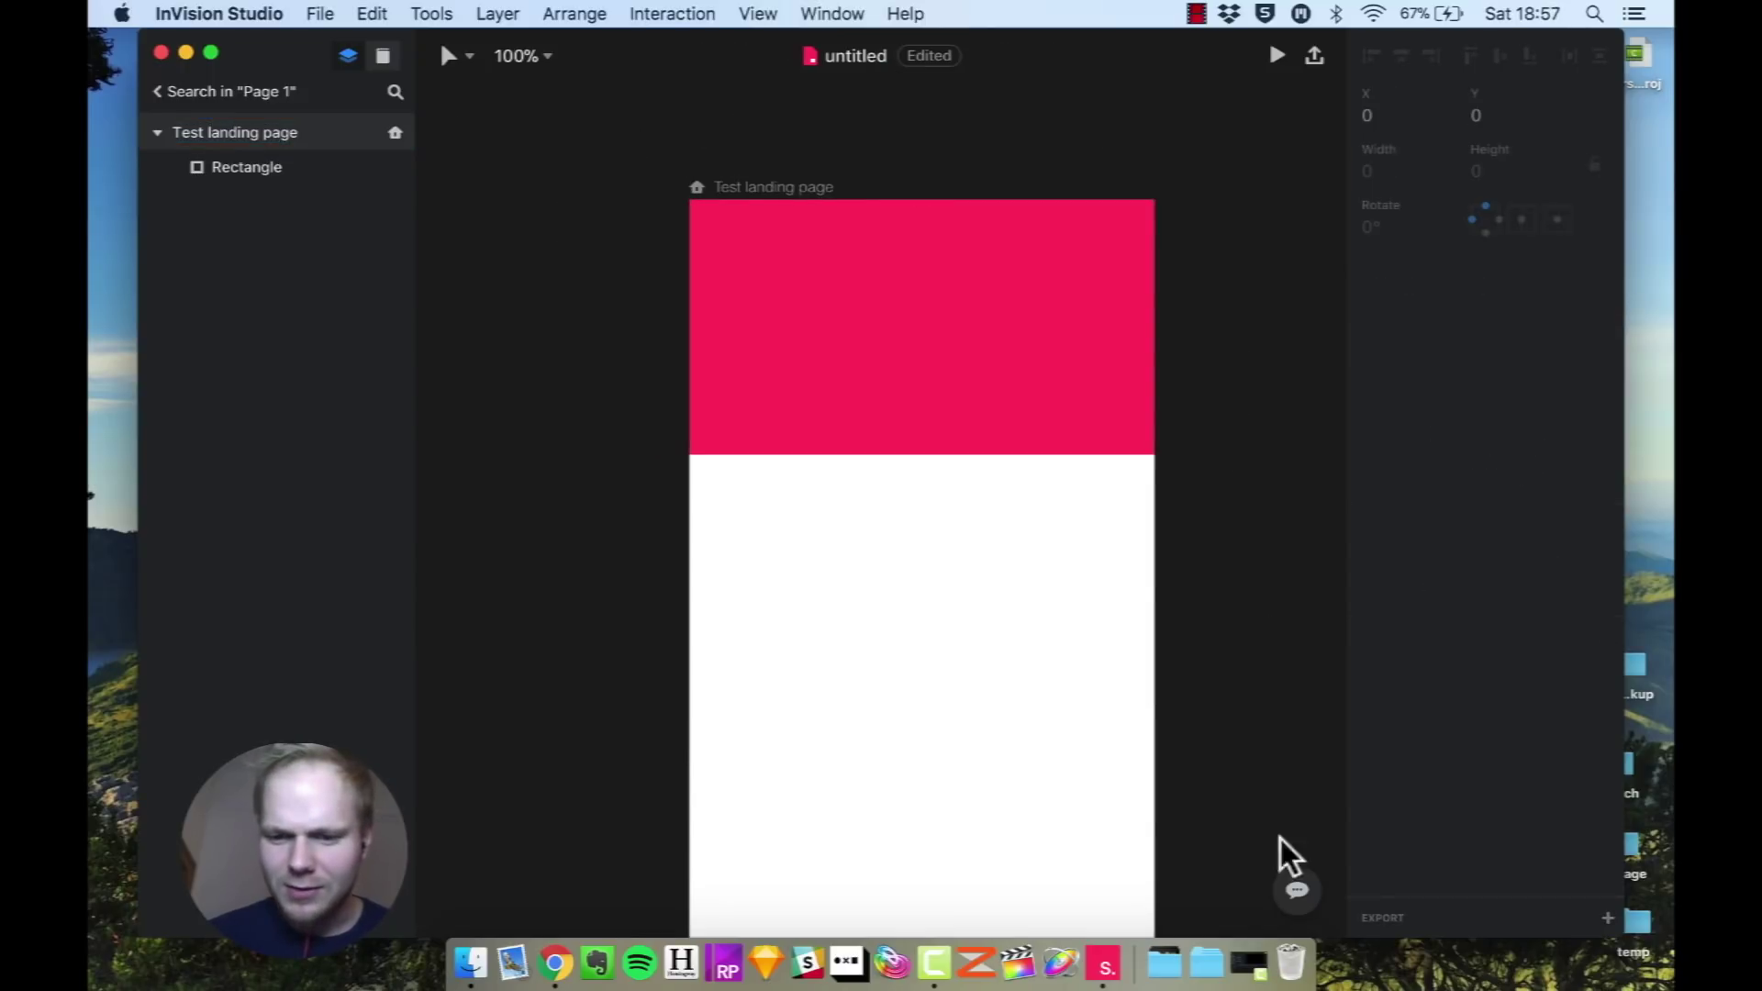
left_click(1298, 895)
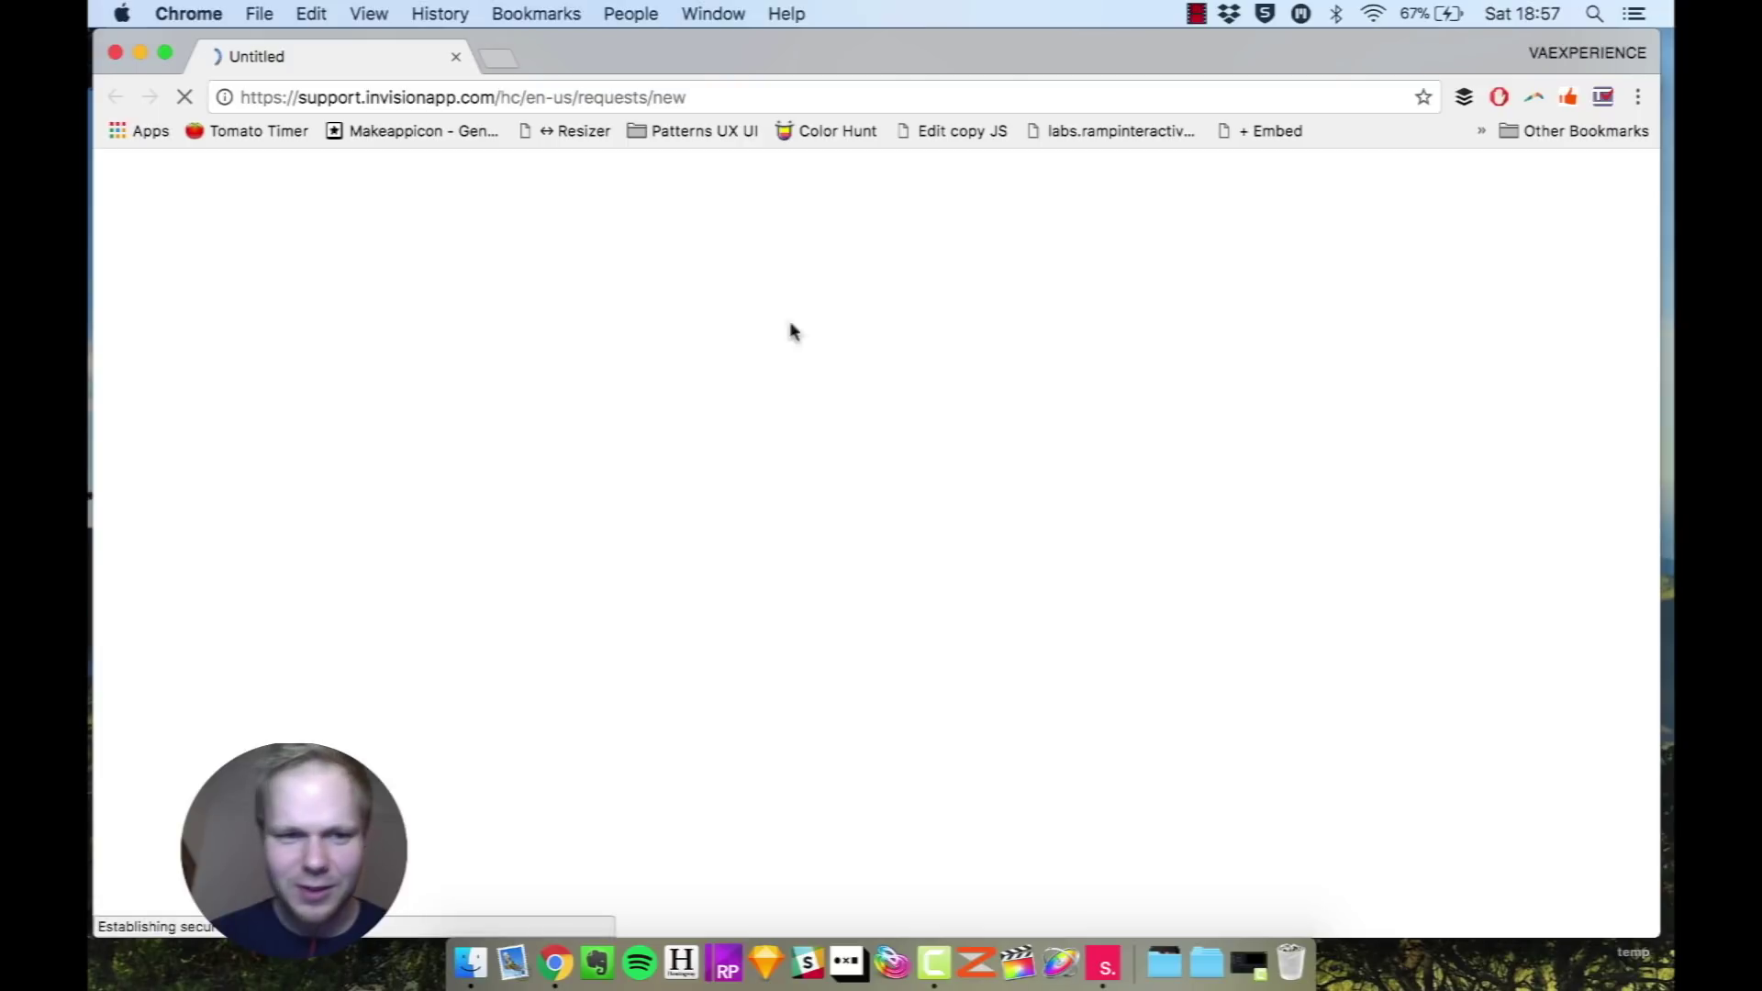
left_click(456, 58)
left_click(1302, 890)
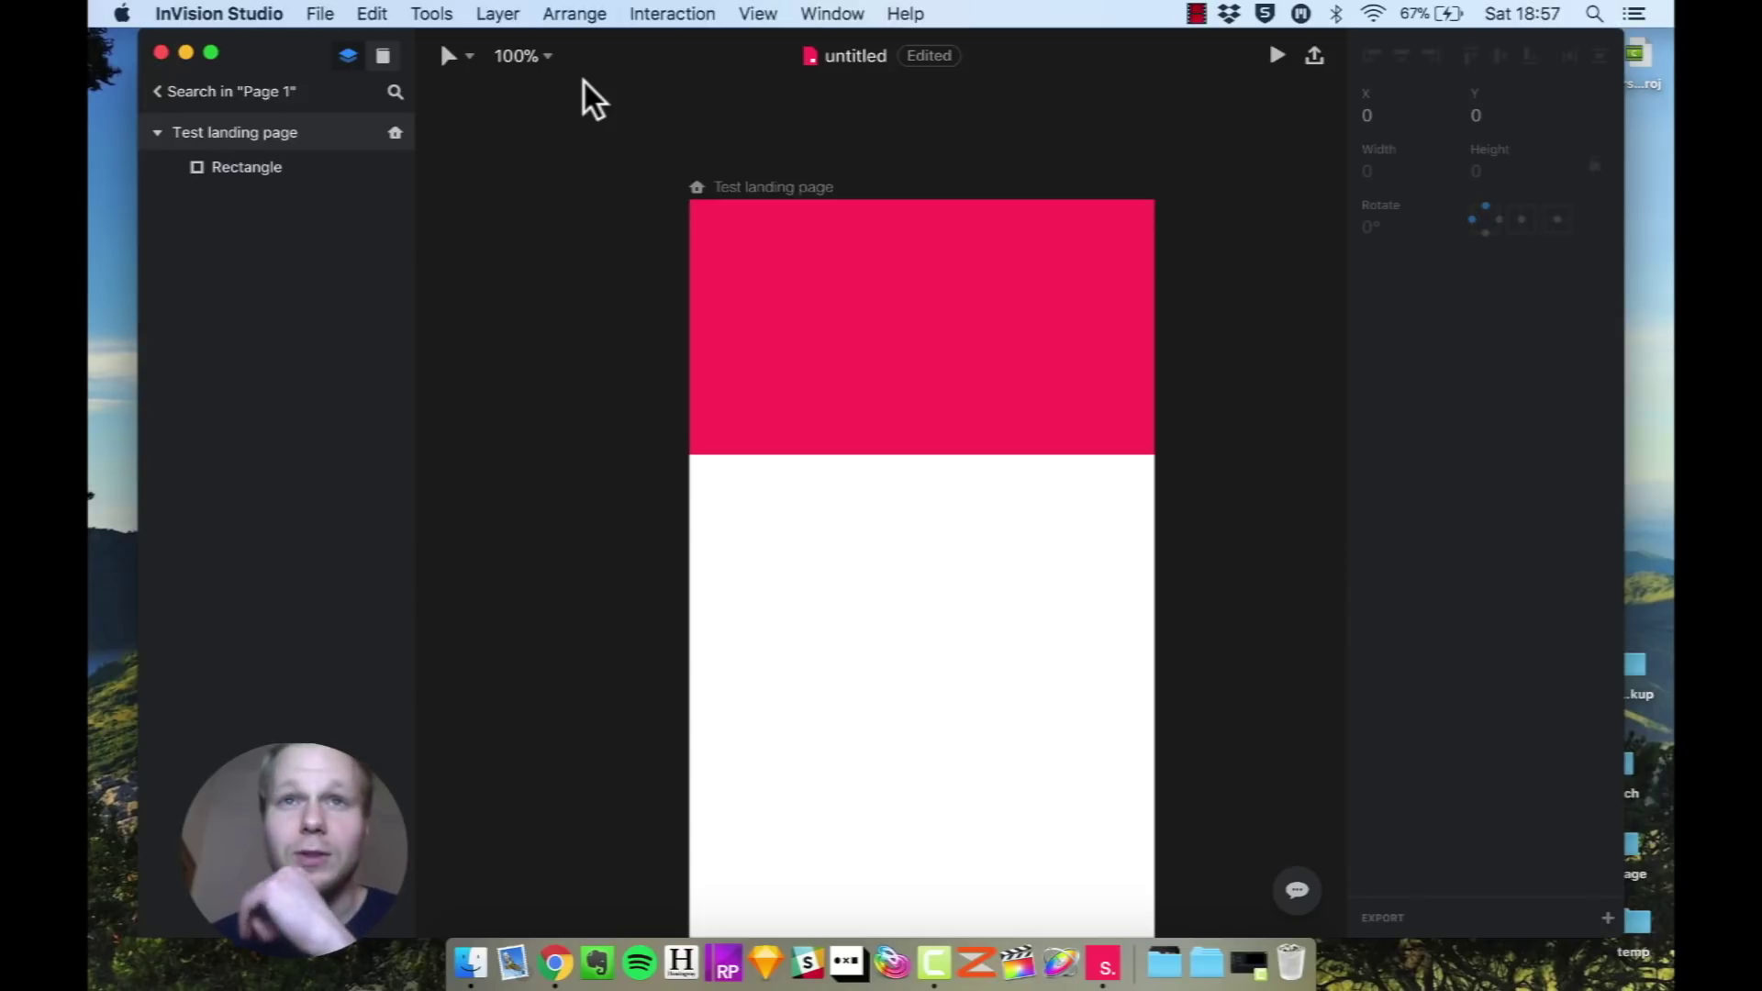
mouse_move(469, 61)
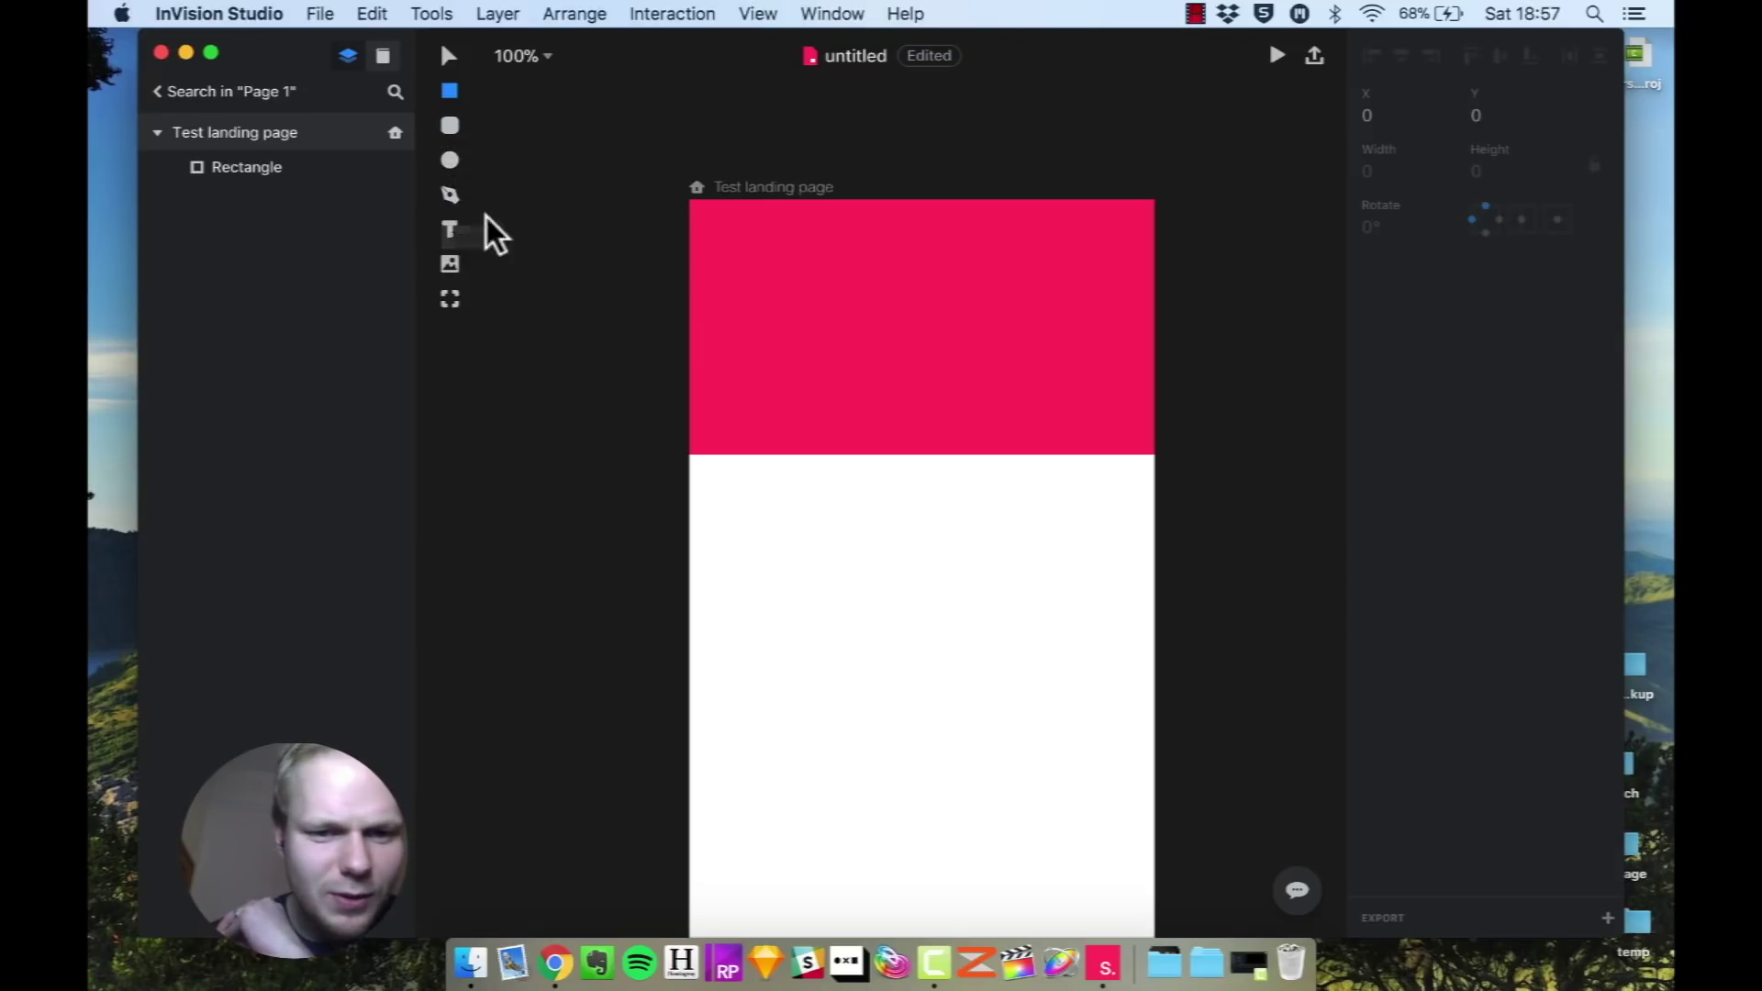
left_click(450, 265)
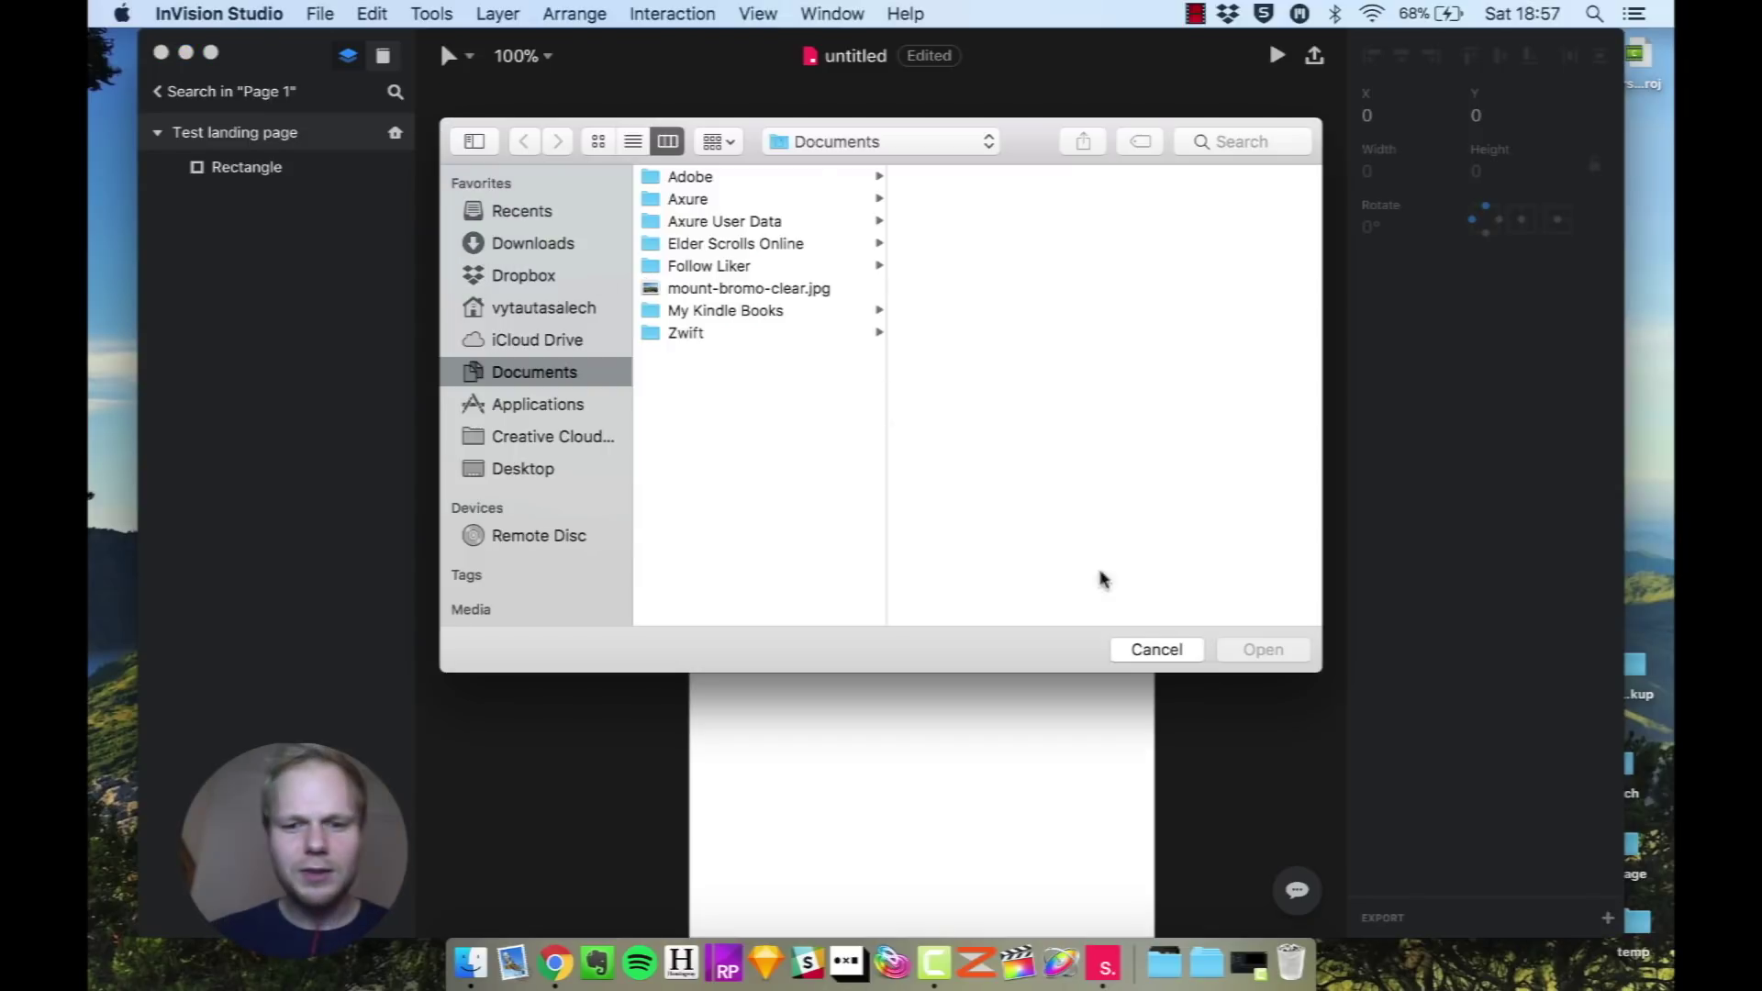
left_click(771, 287)
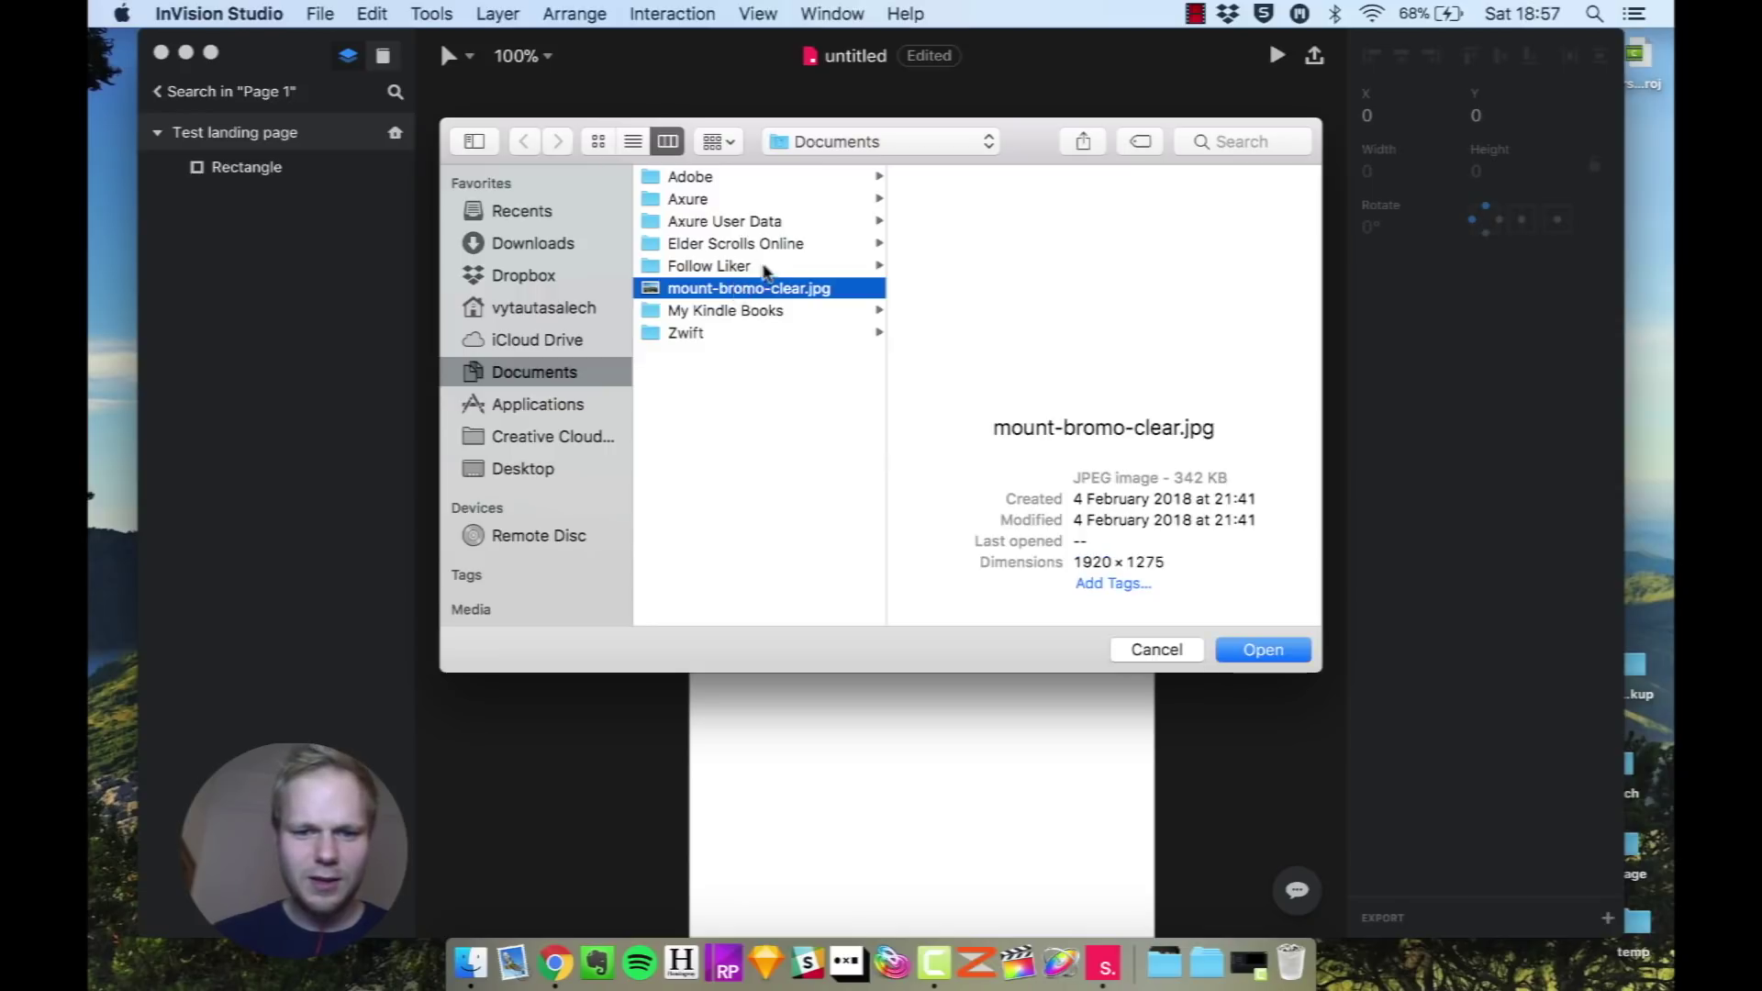
double_click(771, 288)
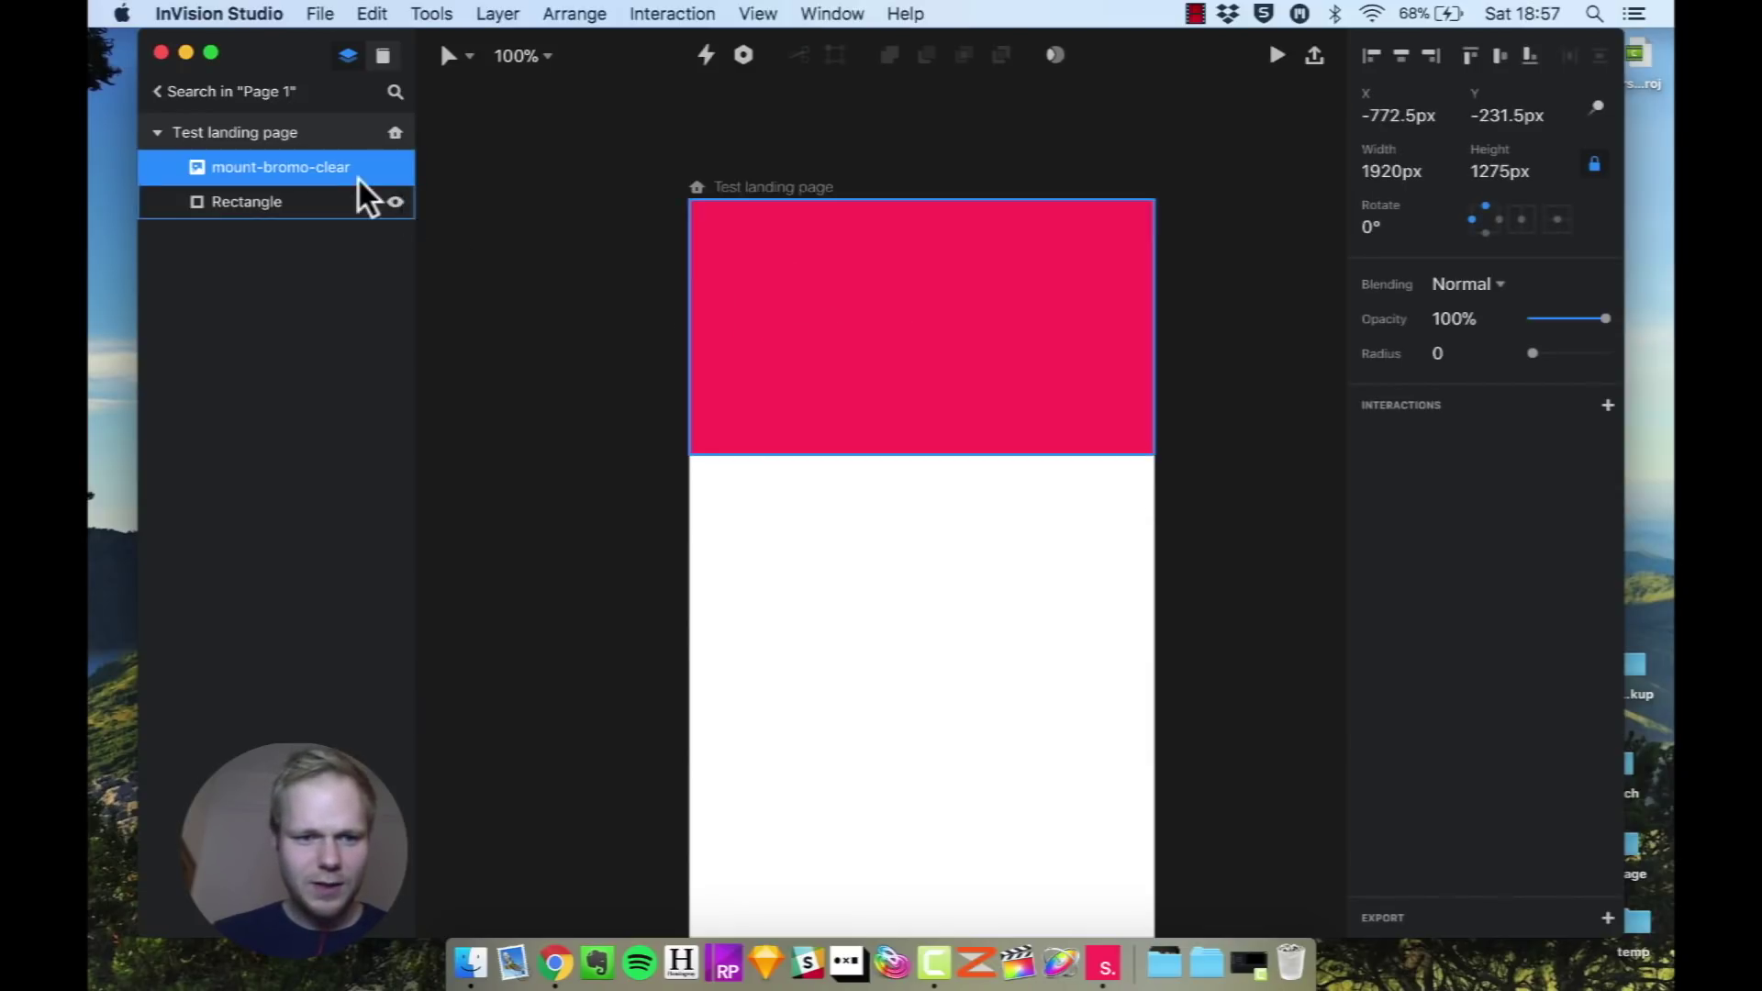
scroll(702, 321, "down", 5)
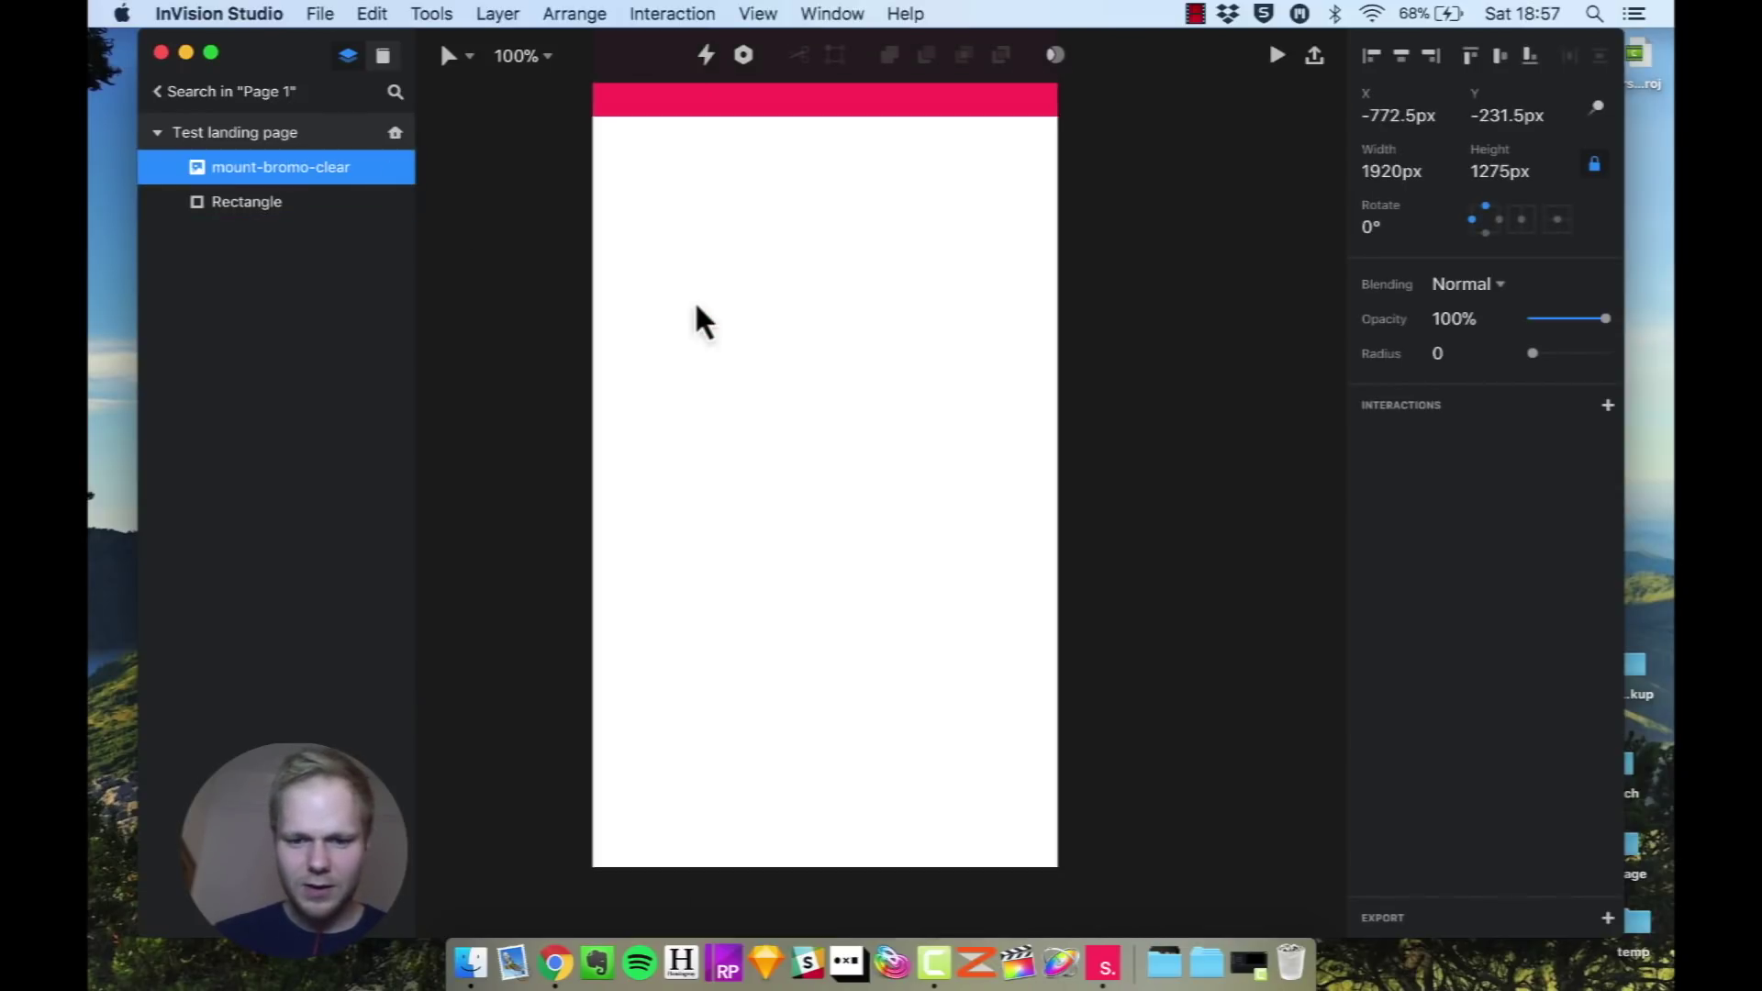
scroll(703, 322, "up", 3)
scroll(702, 322, "up", 3)
scroll(702, 321, "left", 2)
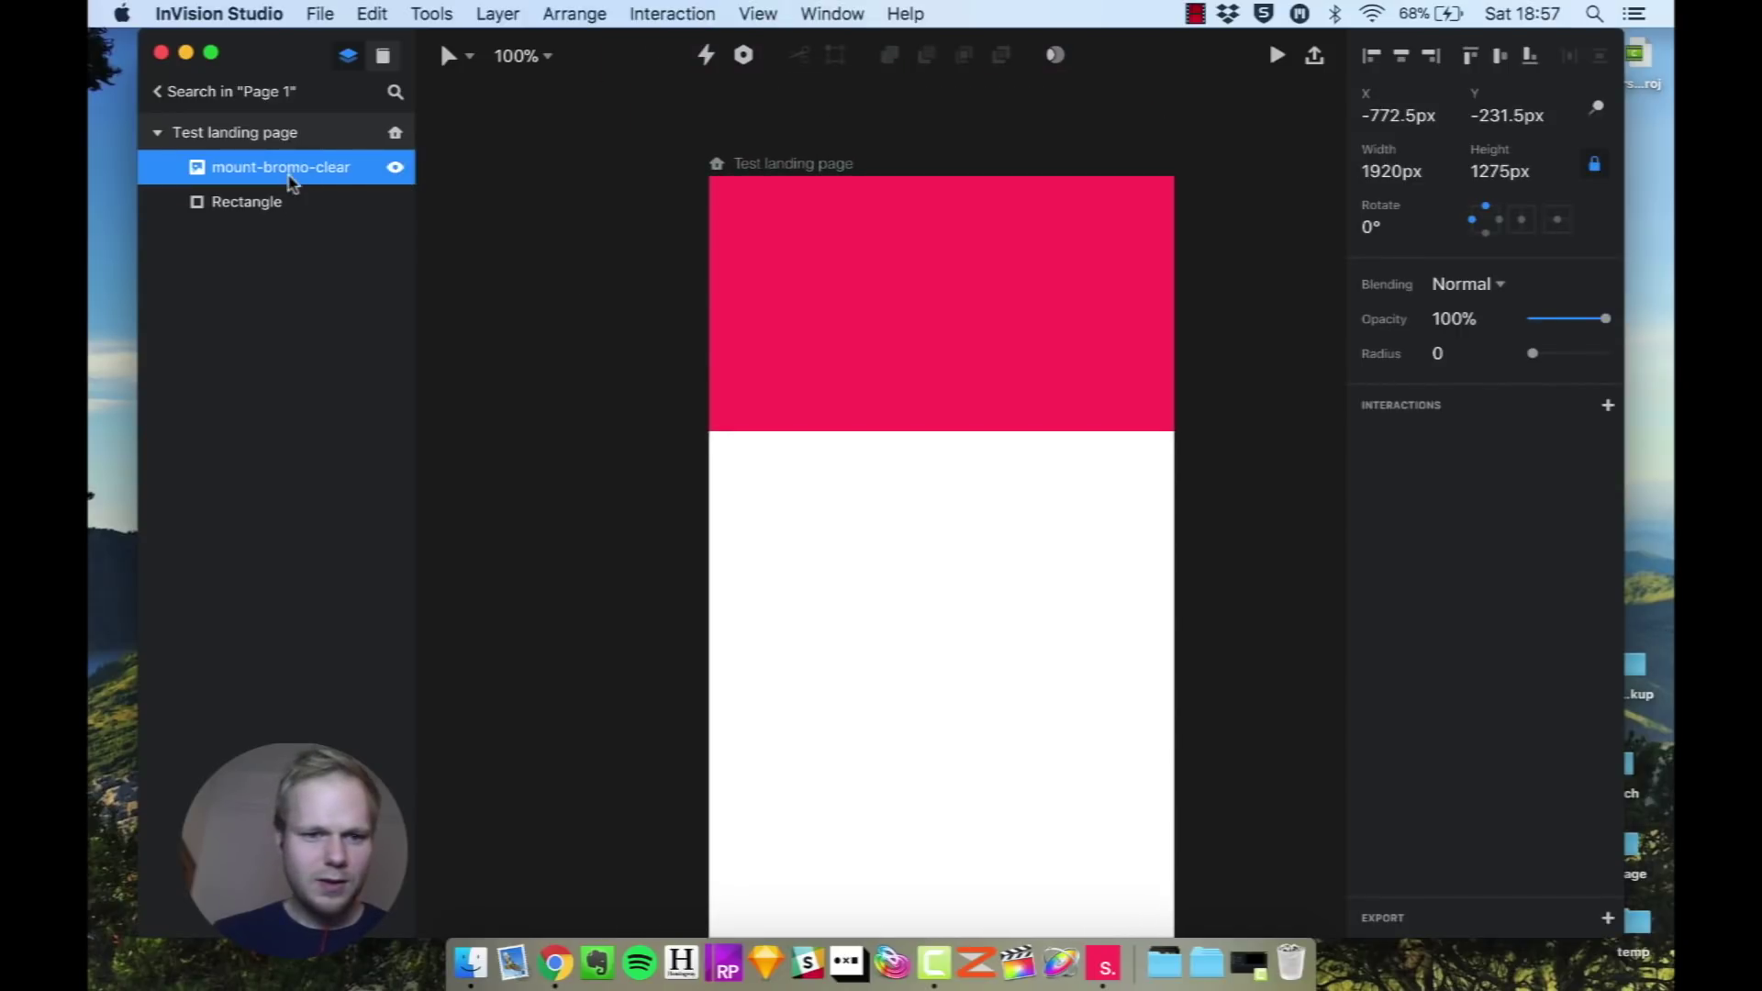
left_click_drag(295, 177, 940, 366)
mouse_move(395, 171)
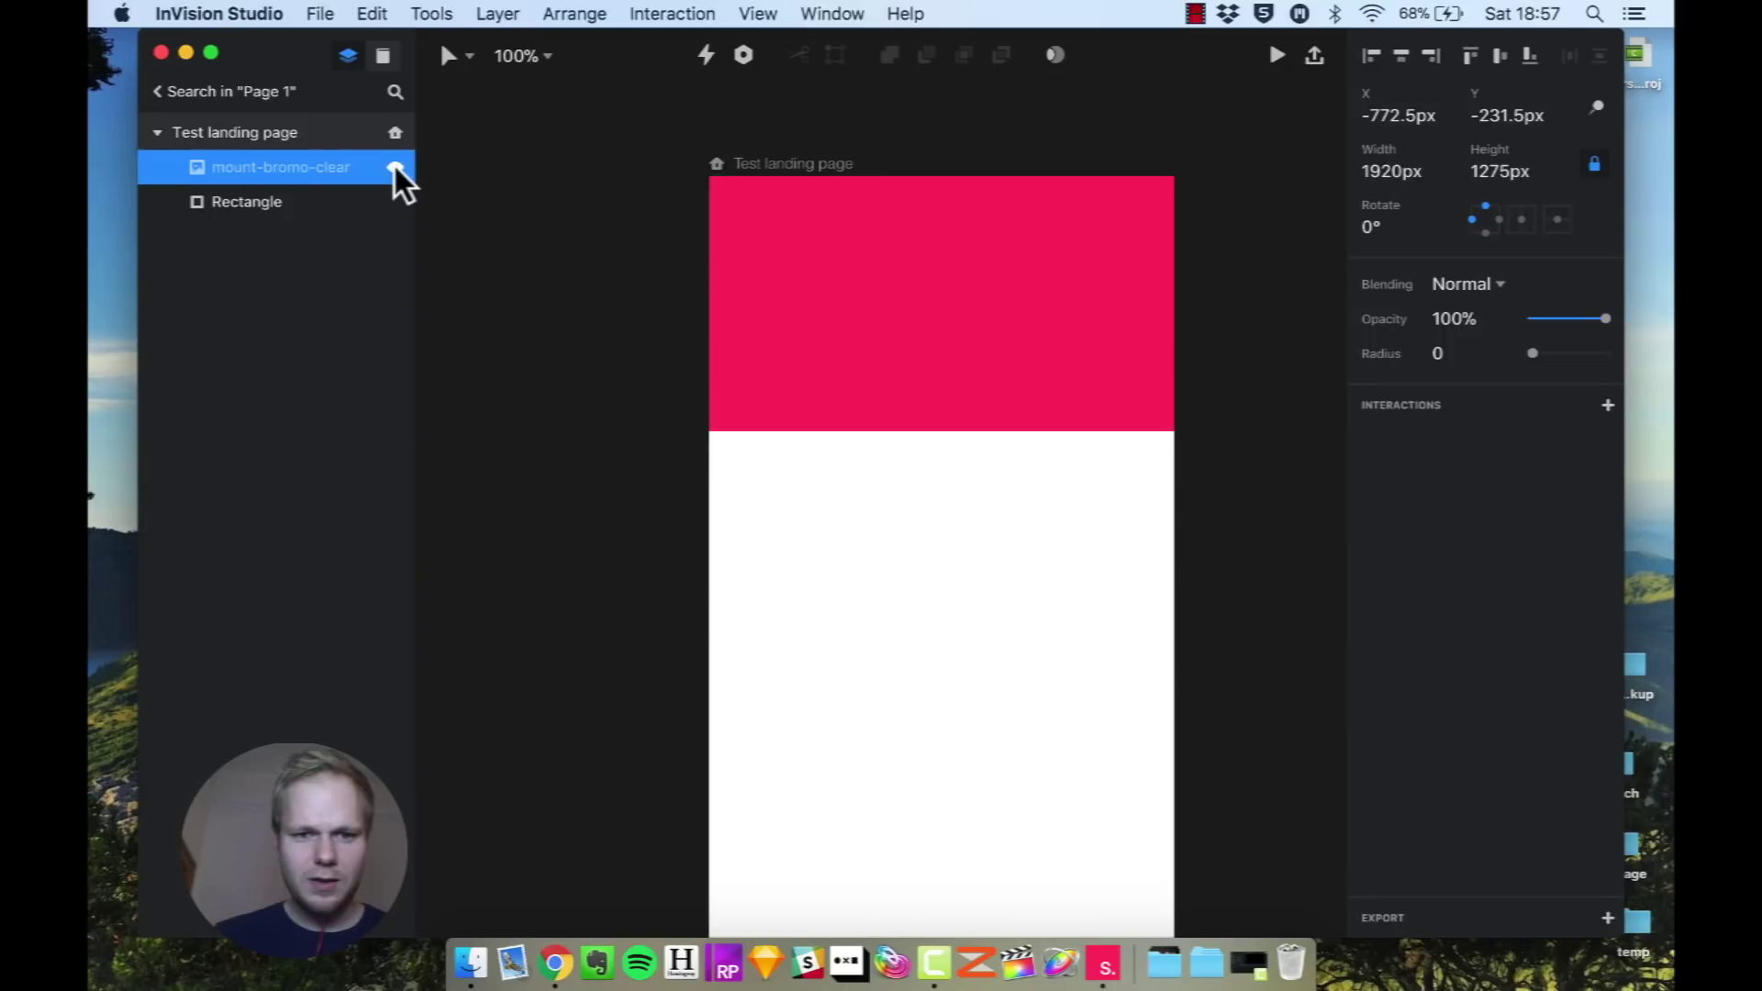
double_click(315, 178)
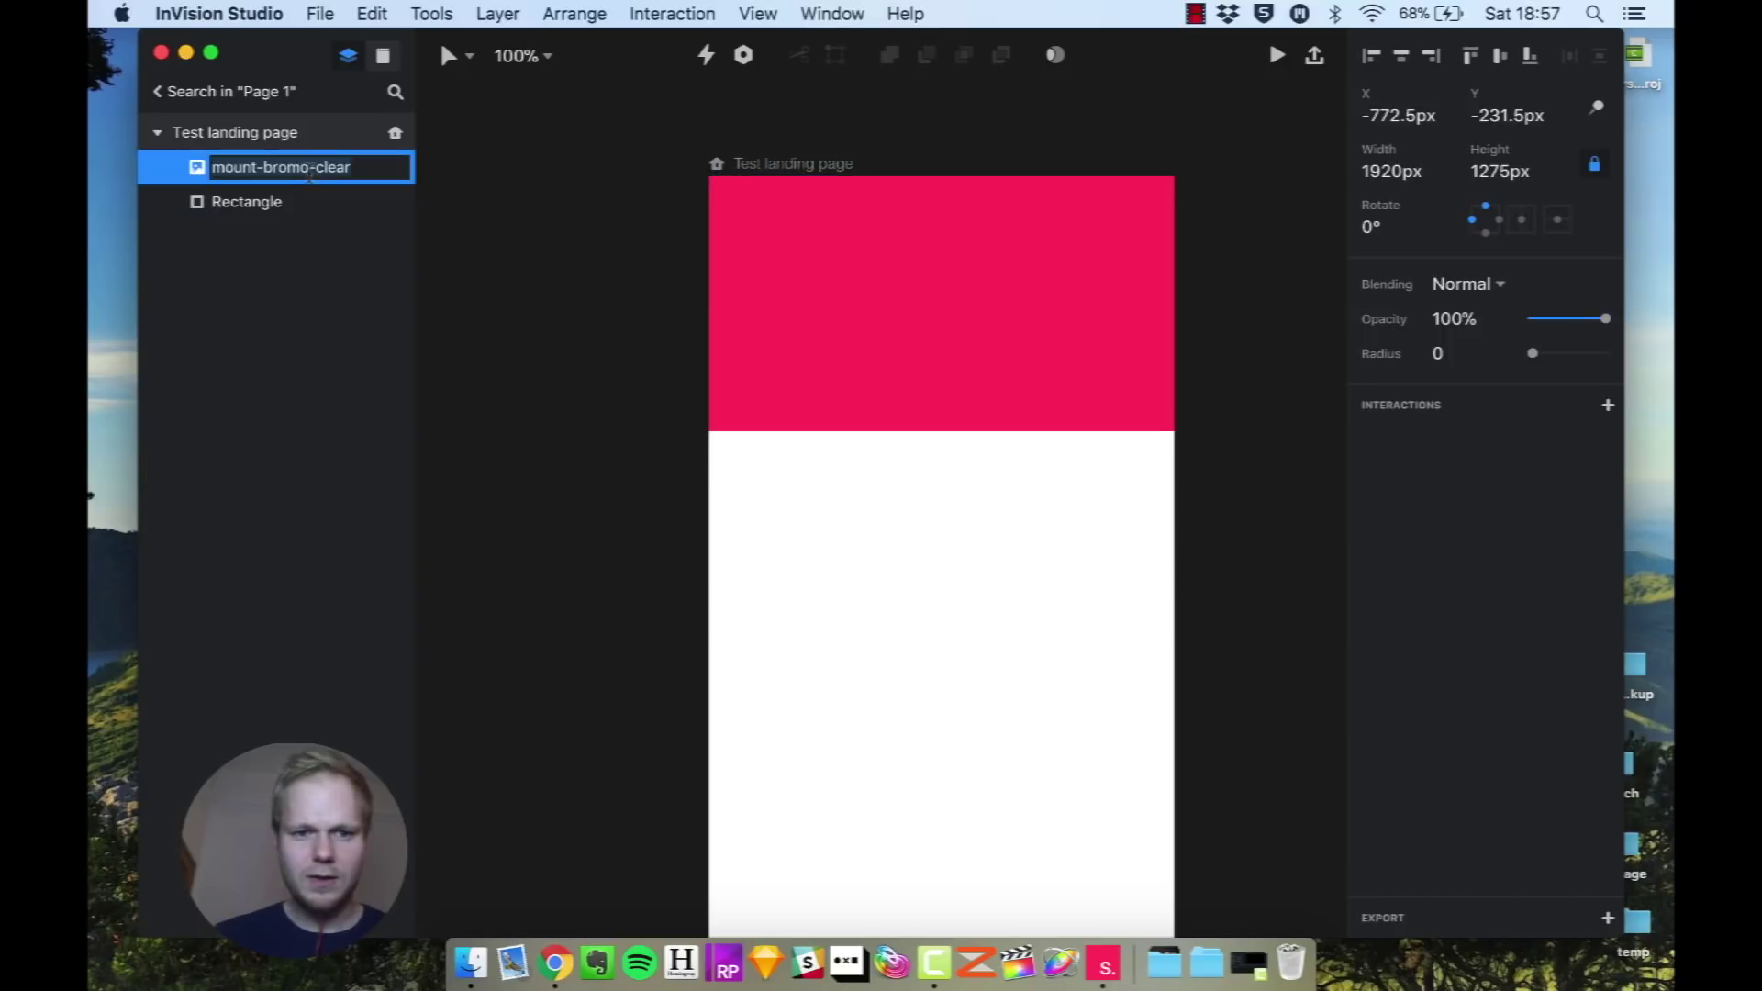
left_click(297, 202)
left_click(297, 168)
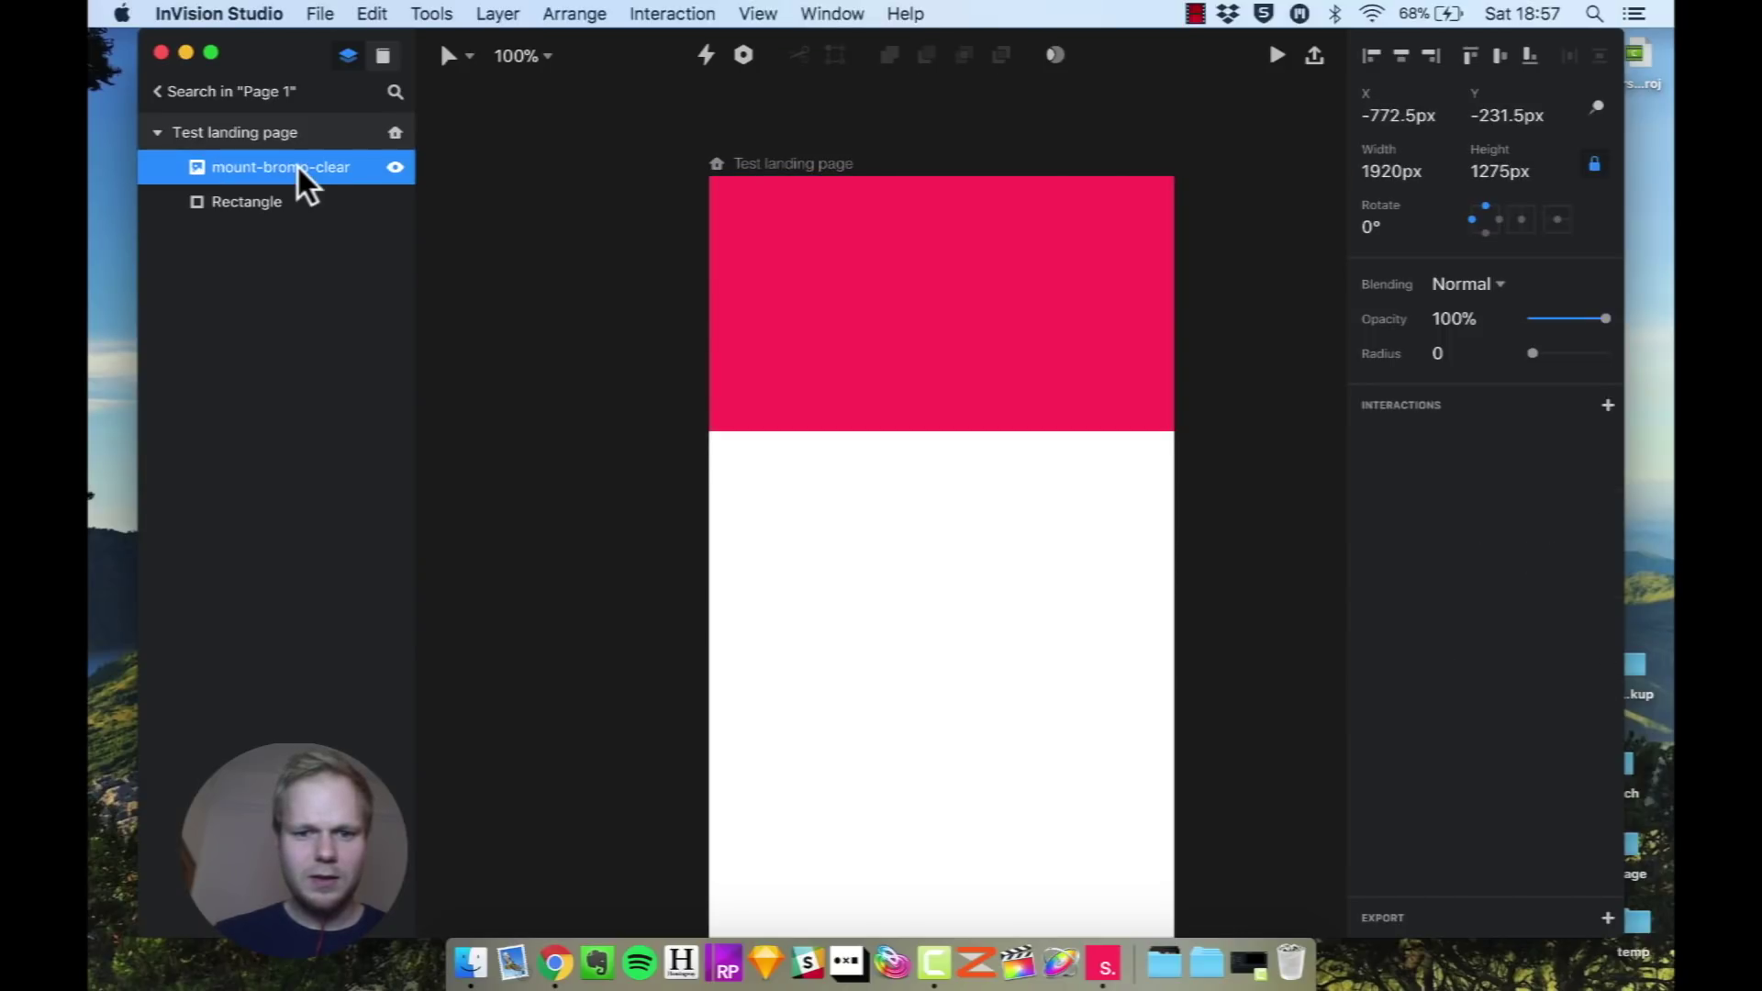
Delete the mount-bromo-clear image and switch to the Artboard tool.
key("BackSpace")
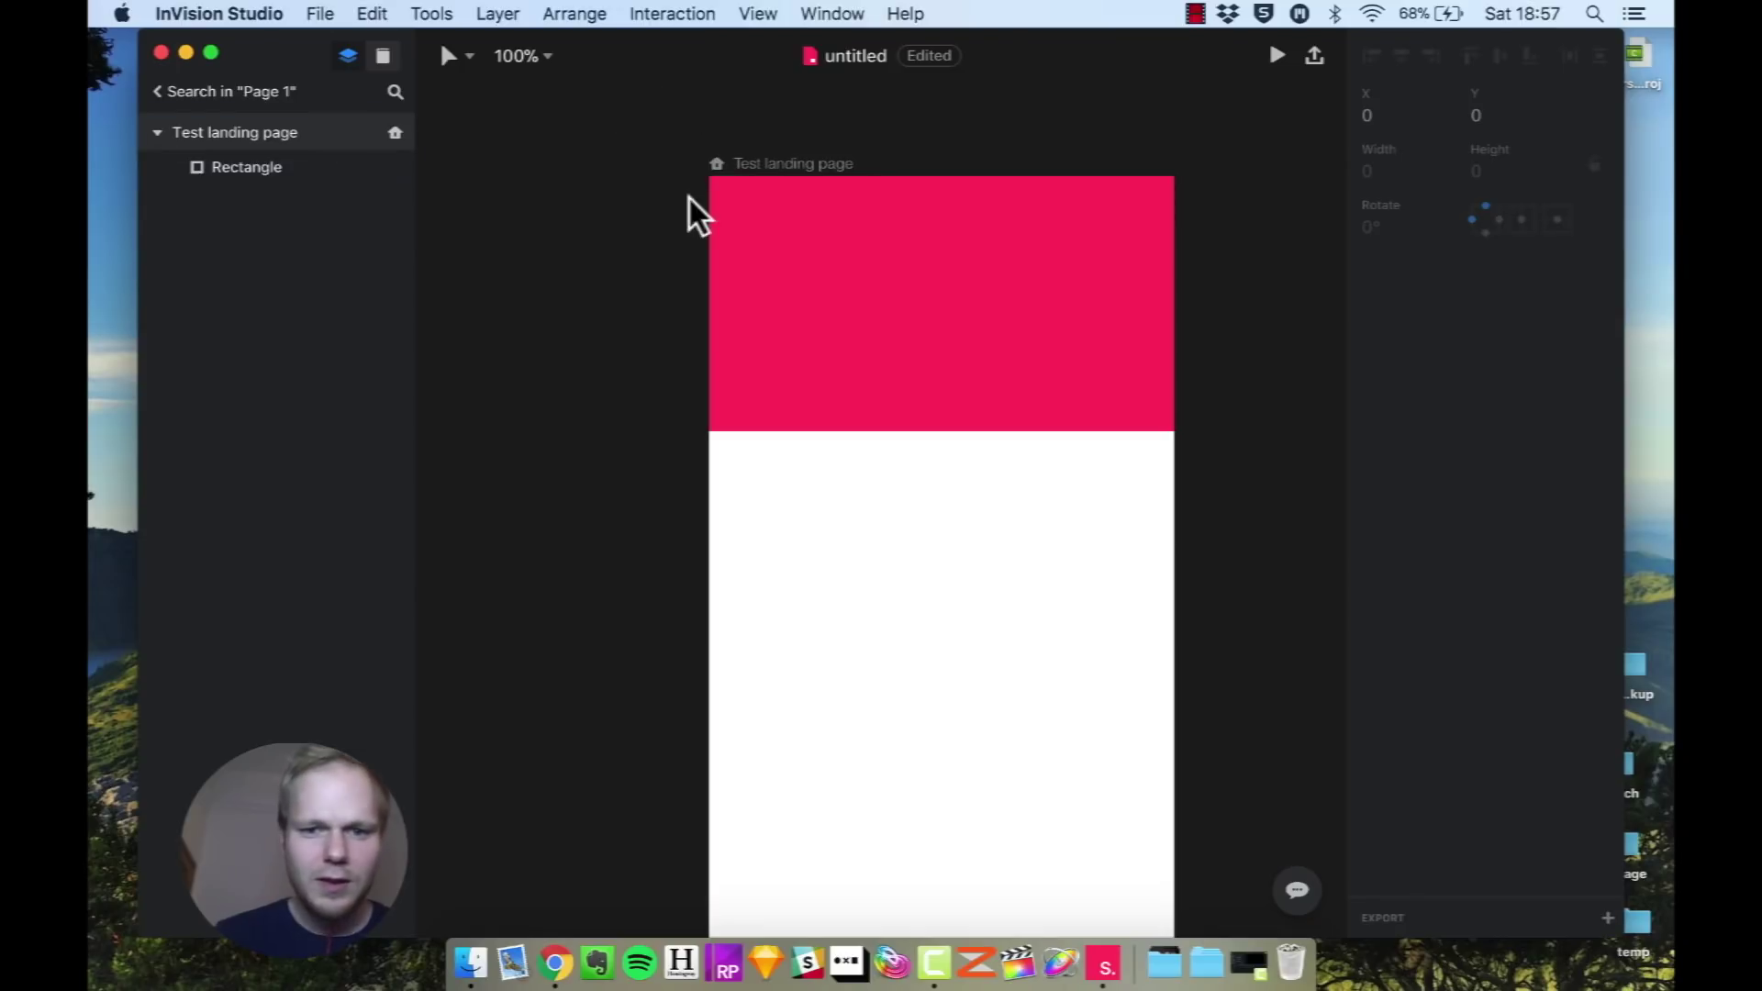
left_click(459, 63)
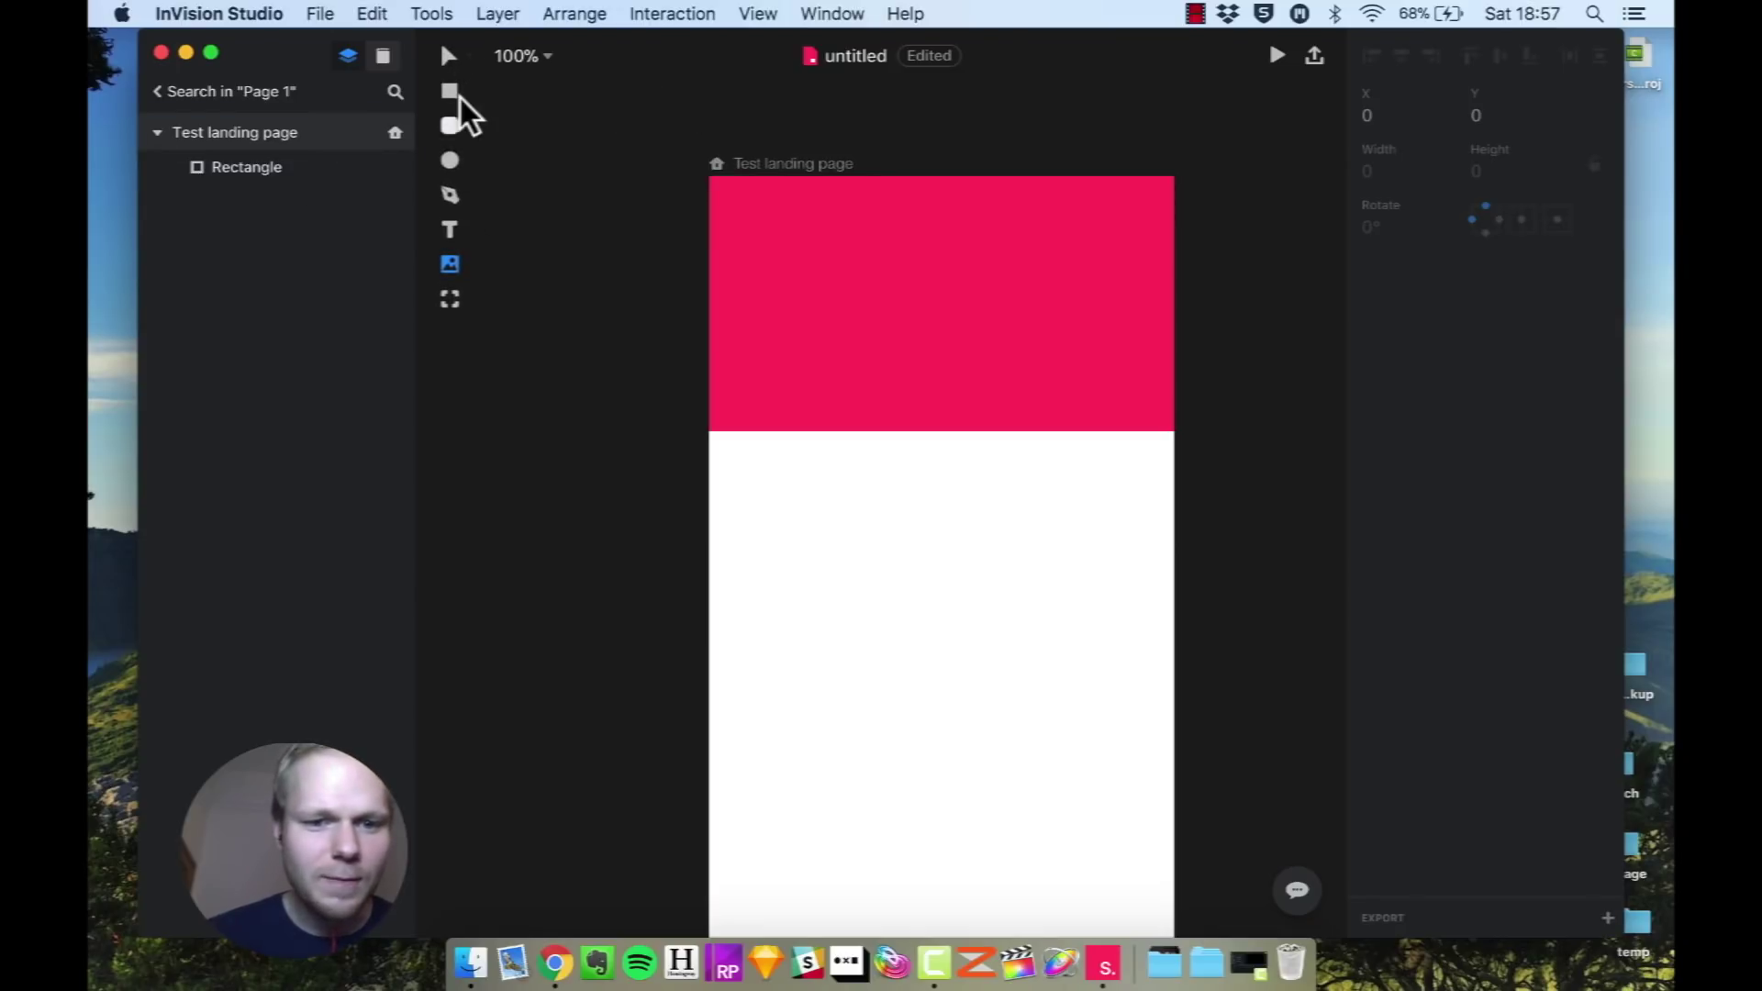
left_click(449, 299)
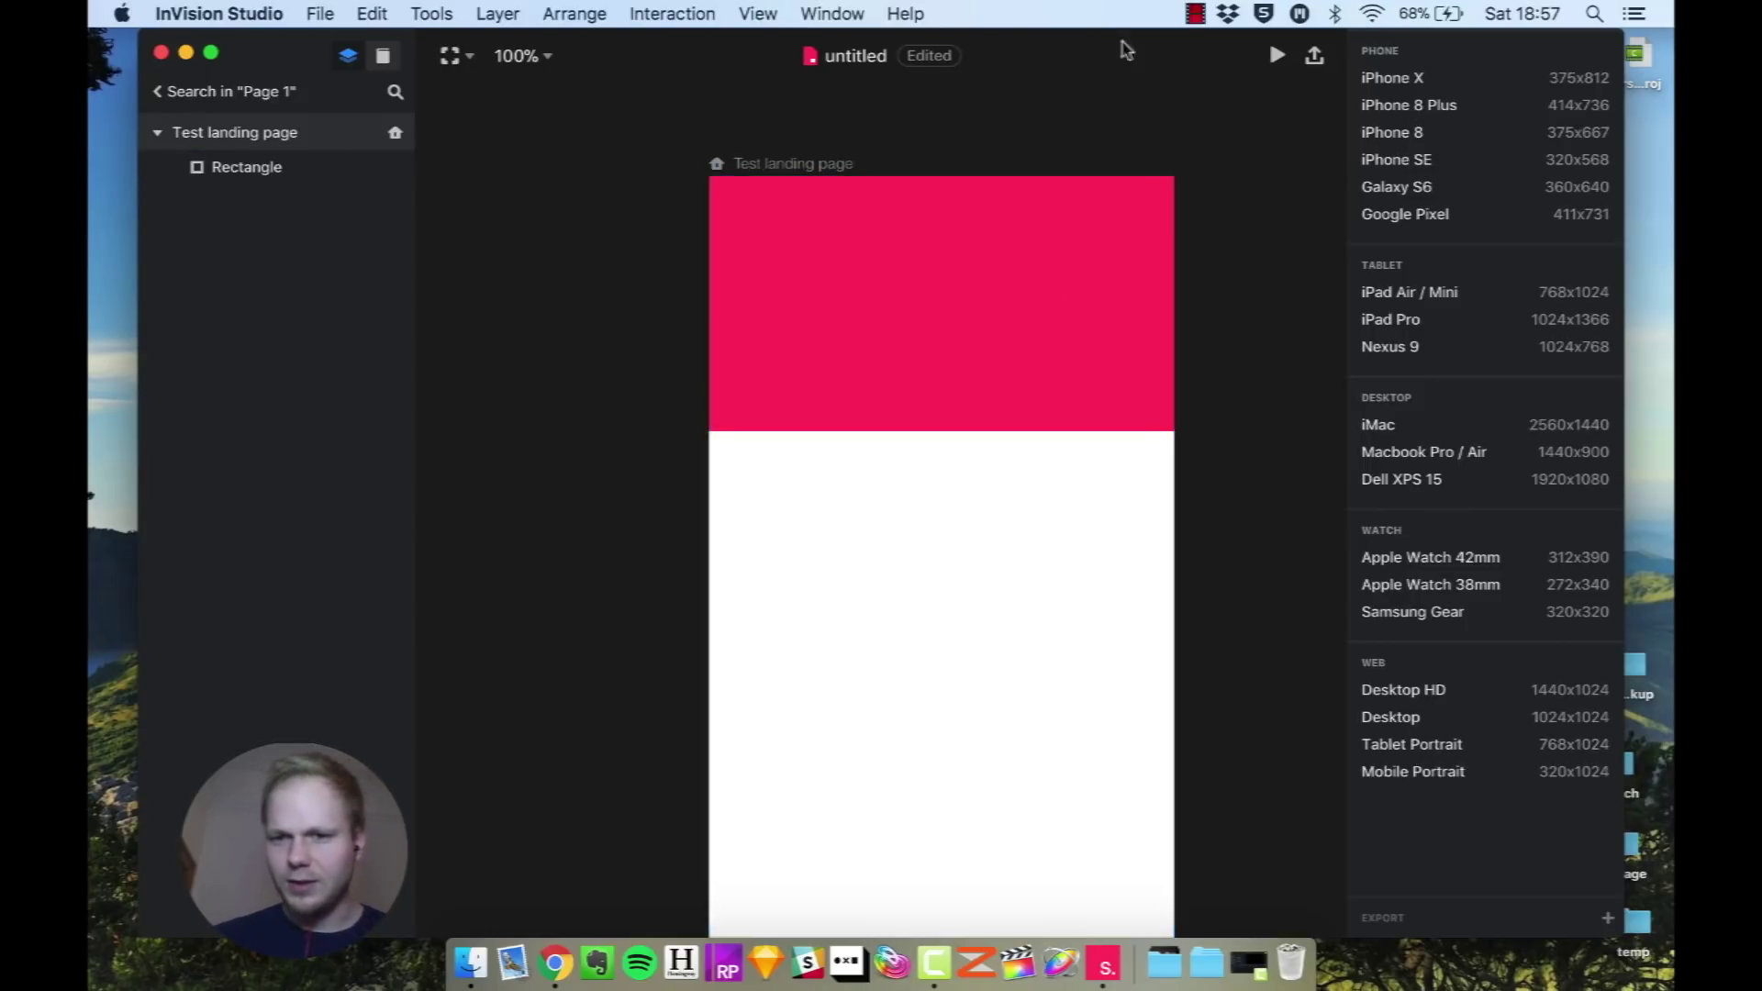
Make the window full screen and bring up Save As with Cmd+S.
left_click(211, 53)
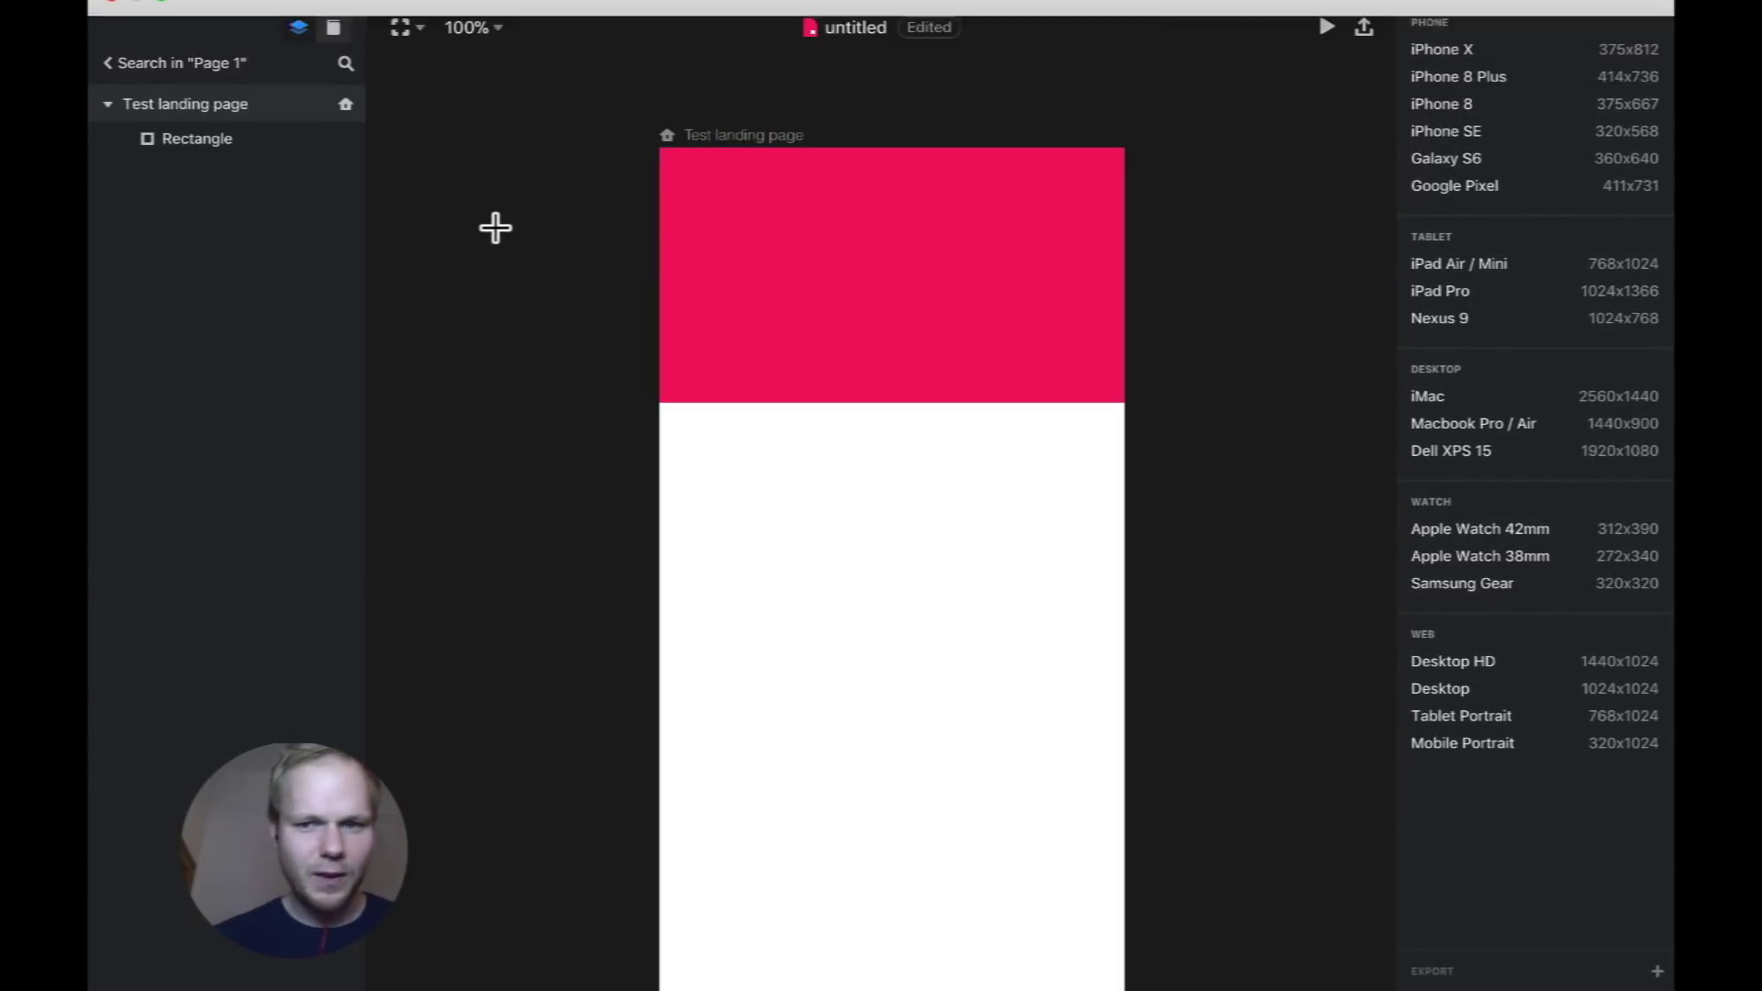
left_click(475, 30)
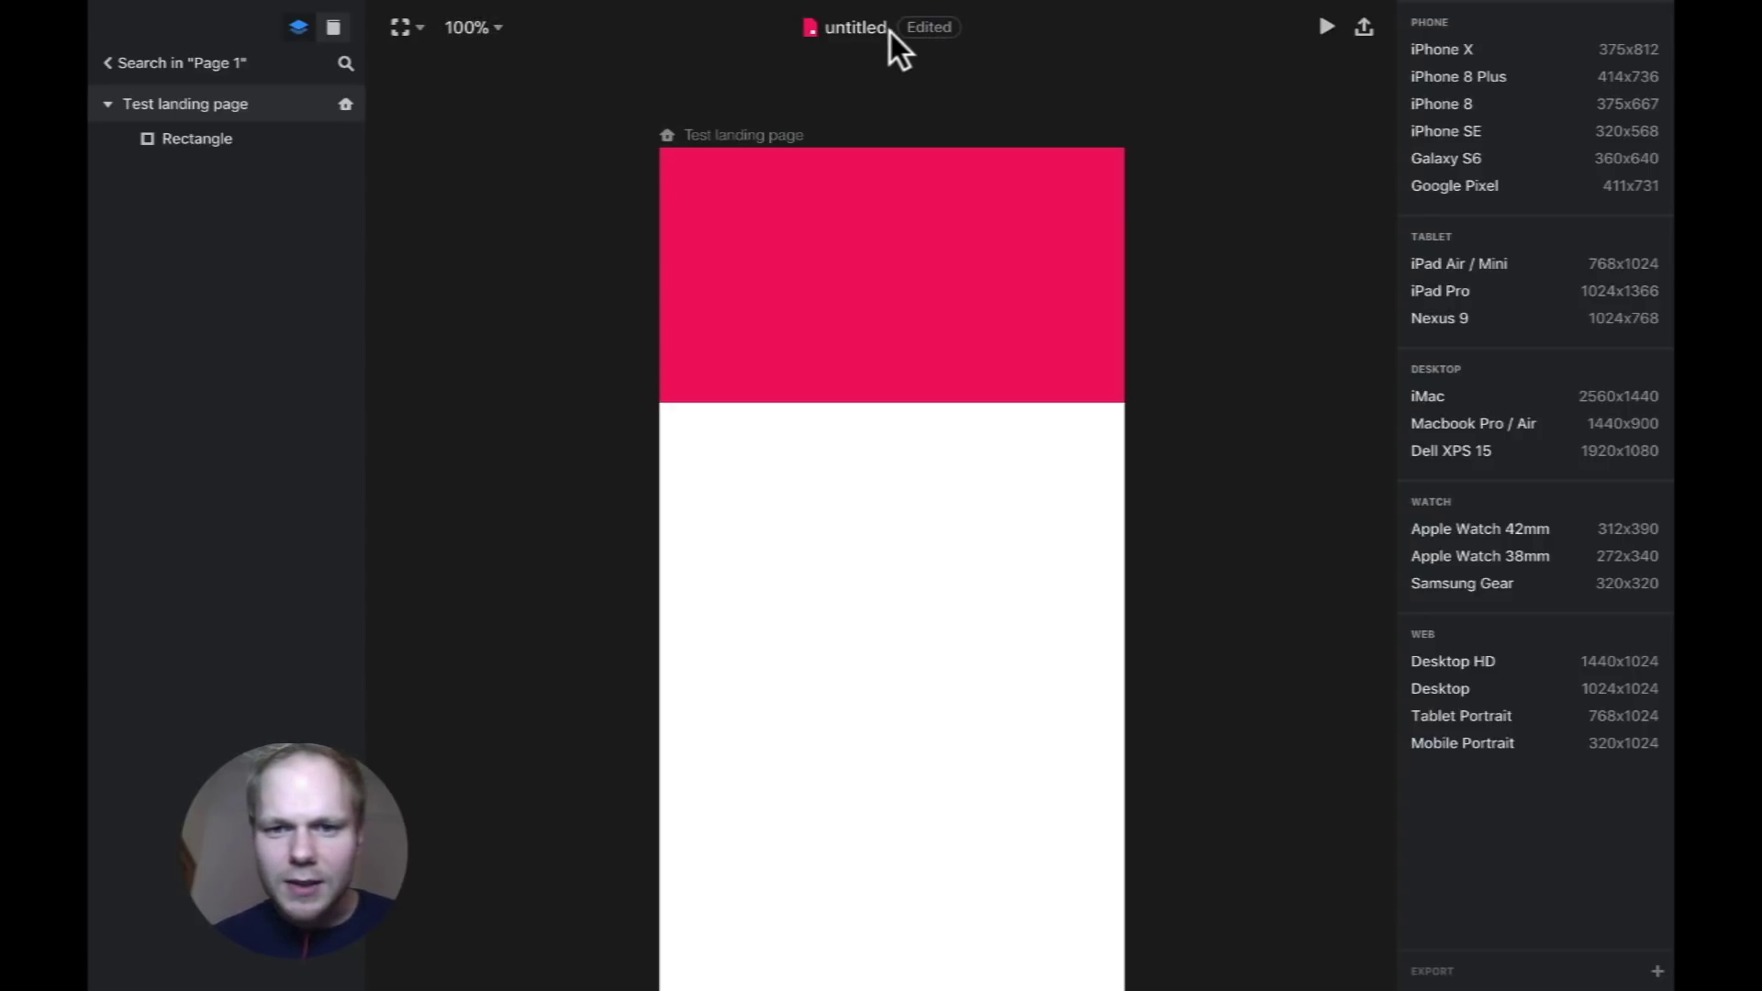
key("super+s")
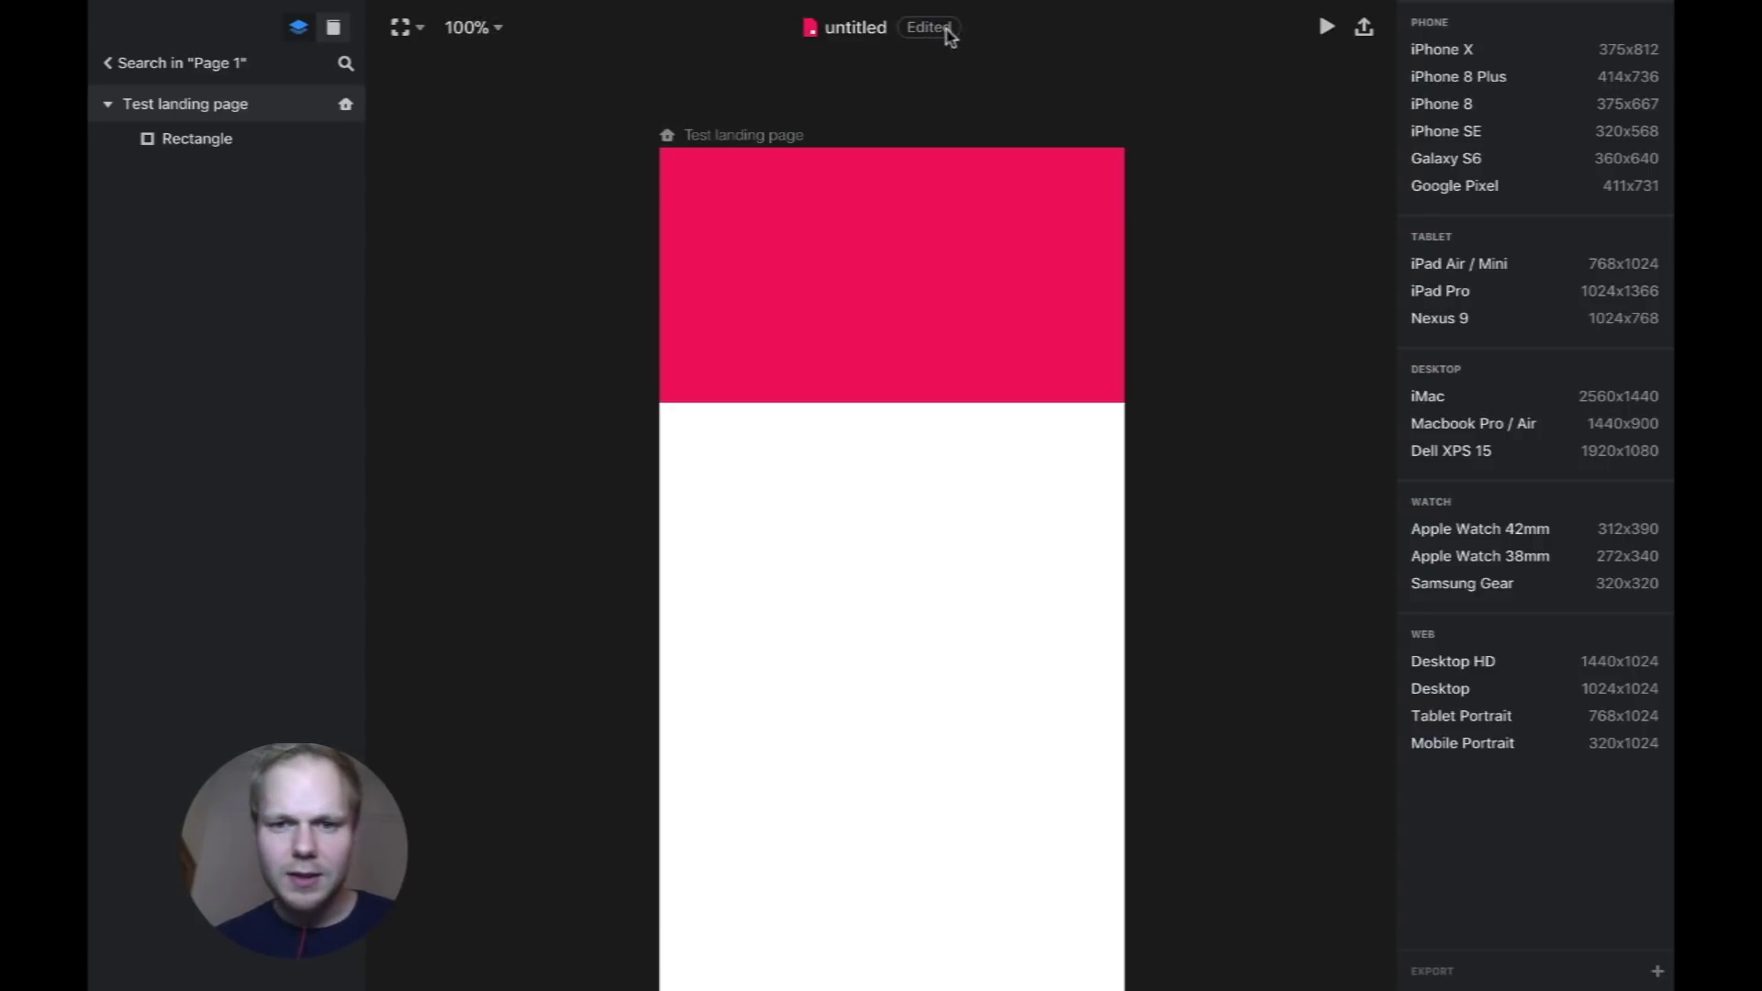
Save the document to the Desktop under the name testingstudio.
left_click(911, 333)
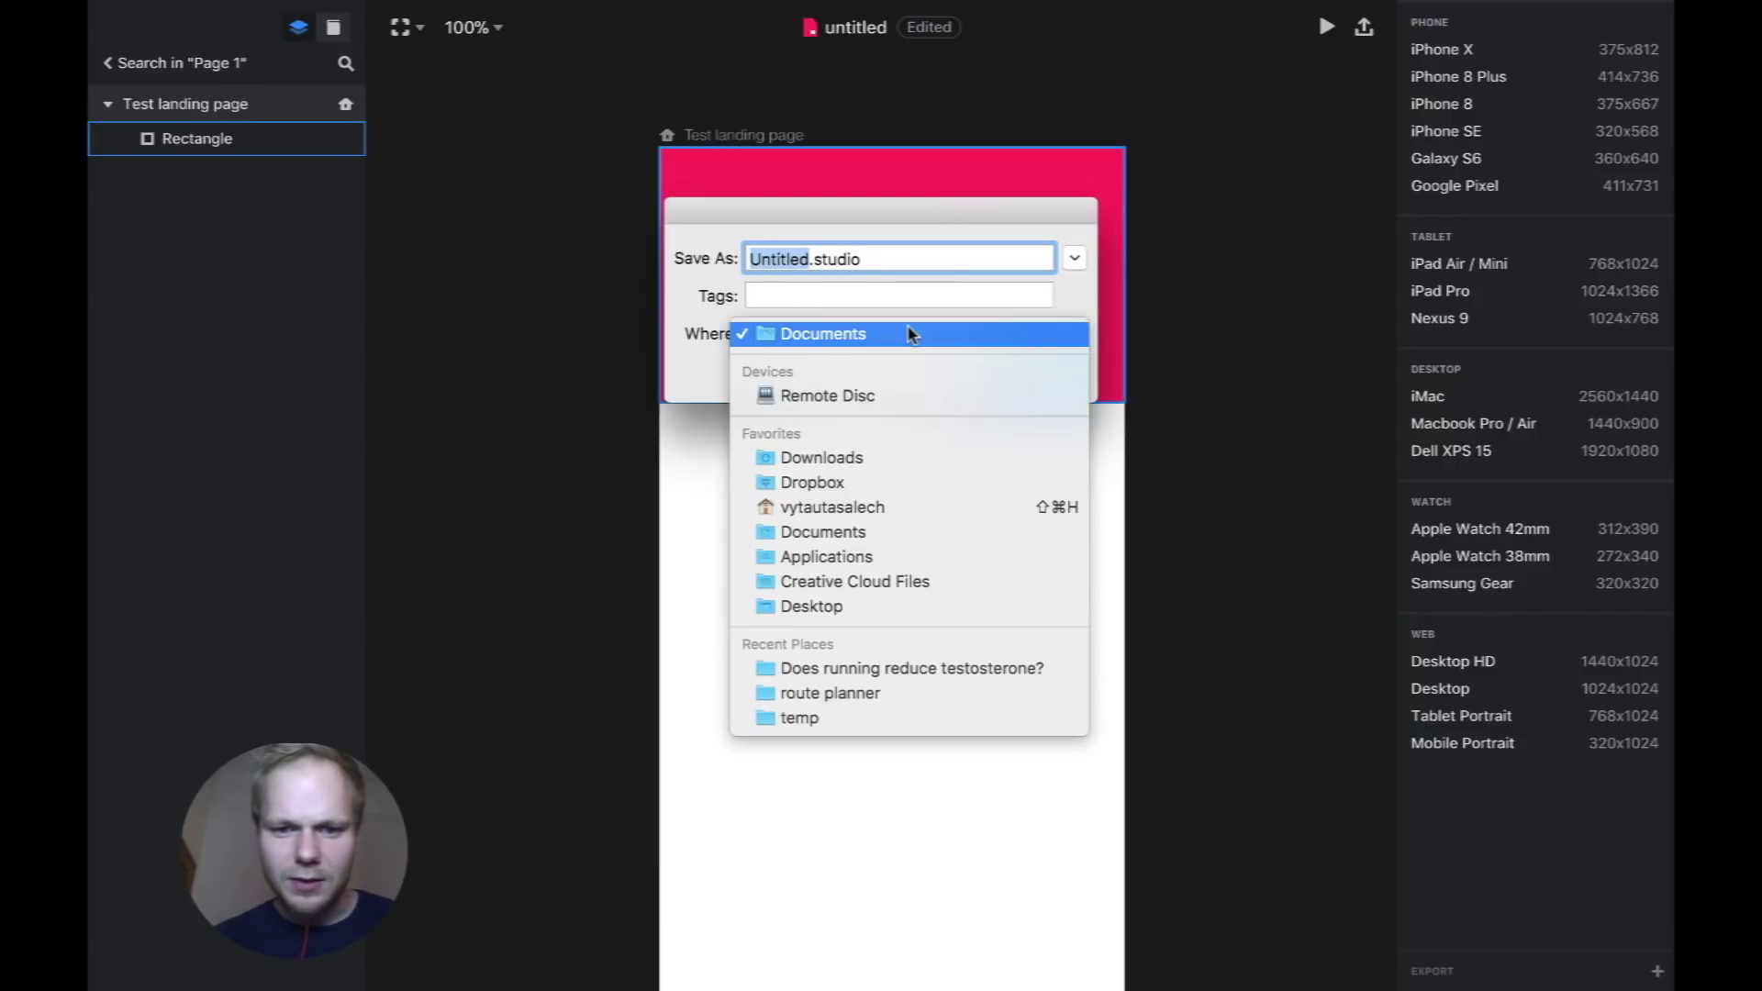
left_click(832, 608)
type("testingstudio")
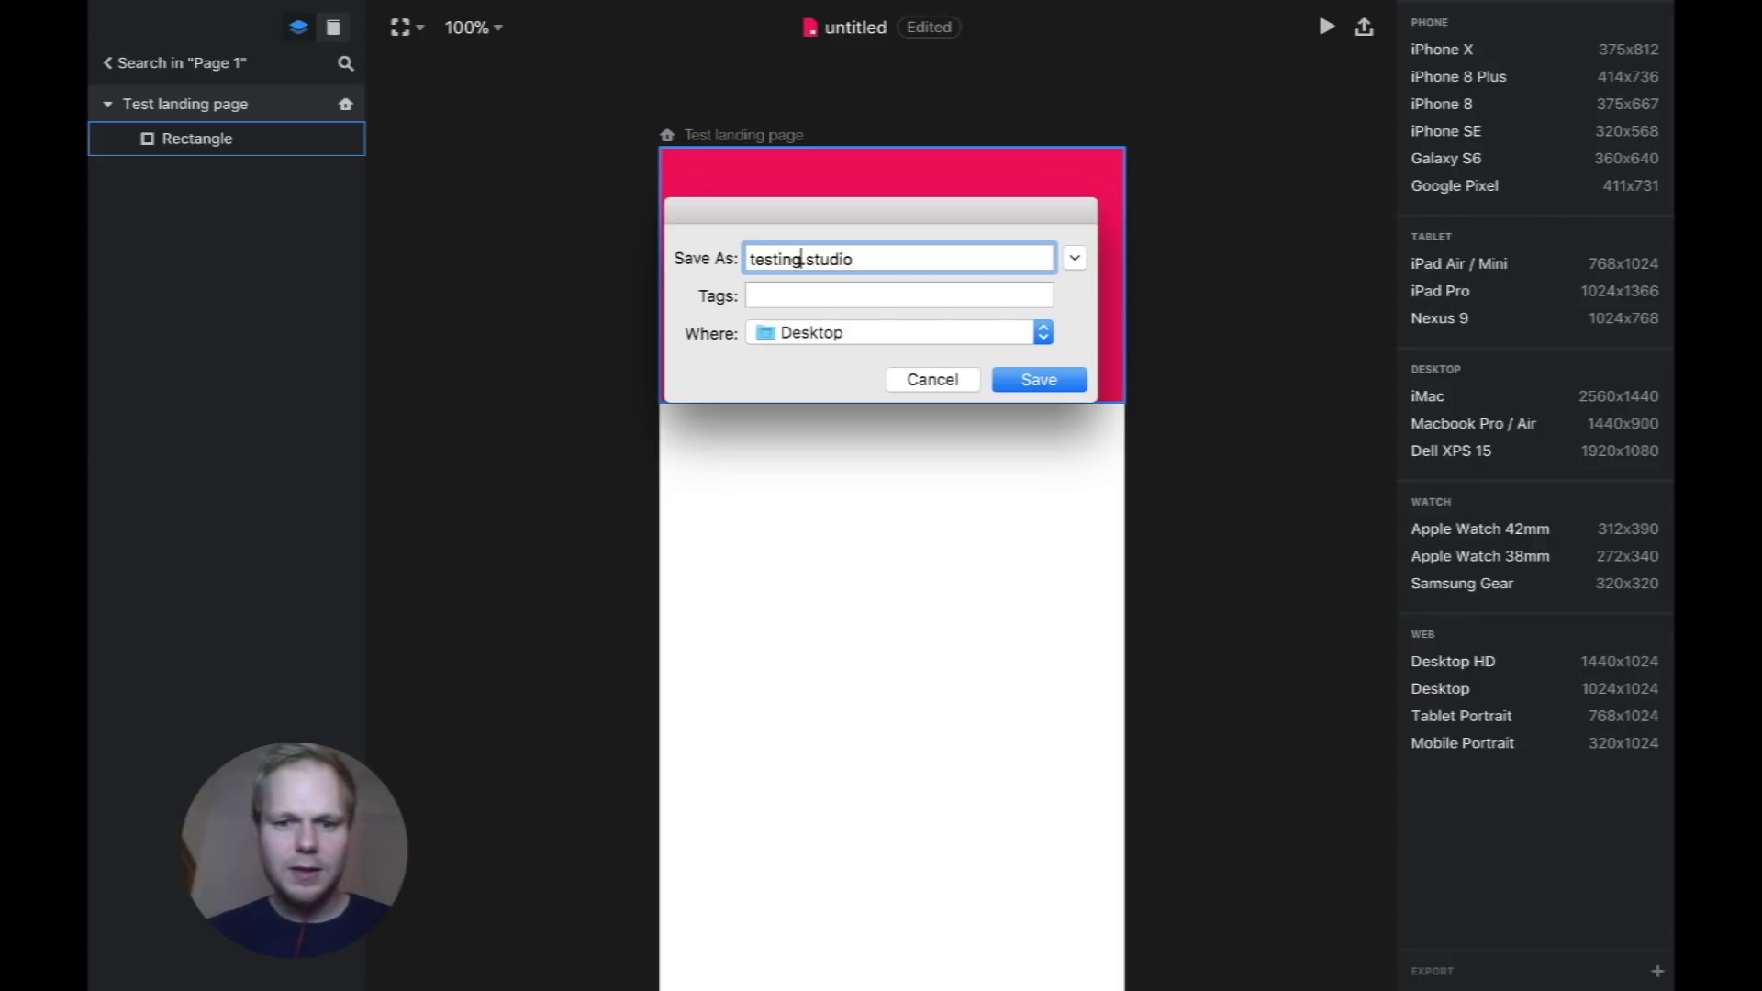
left_click(1039, 379)
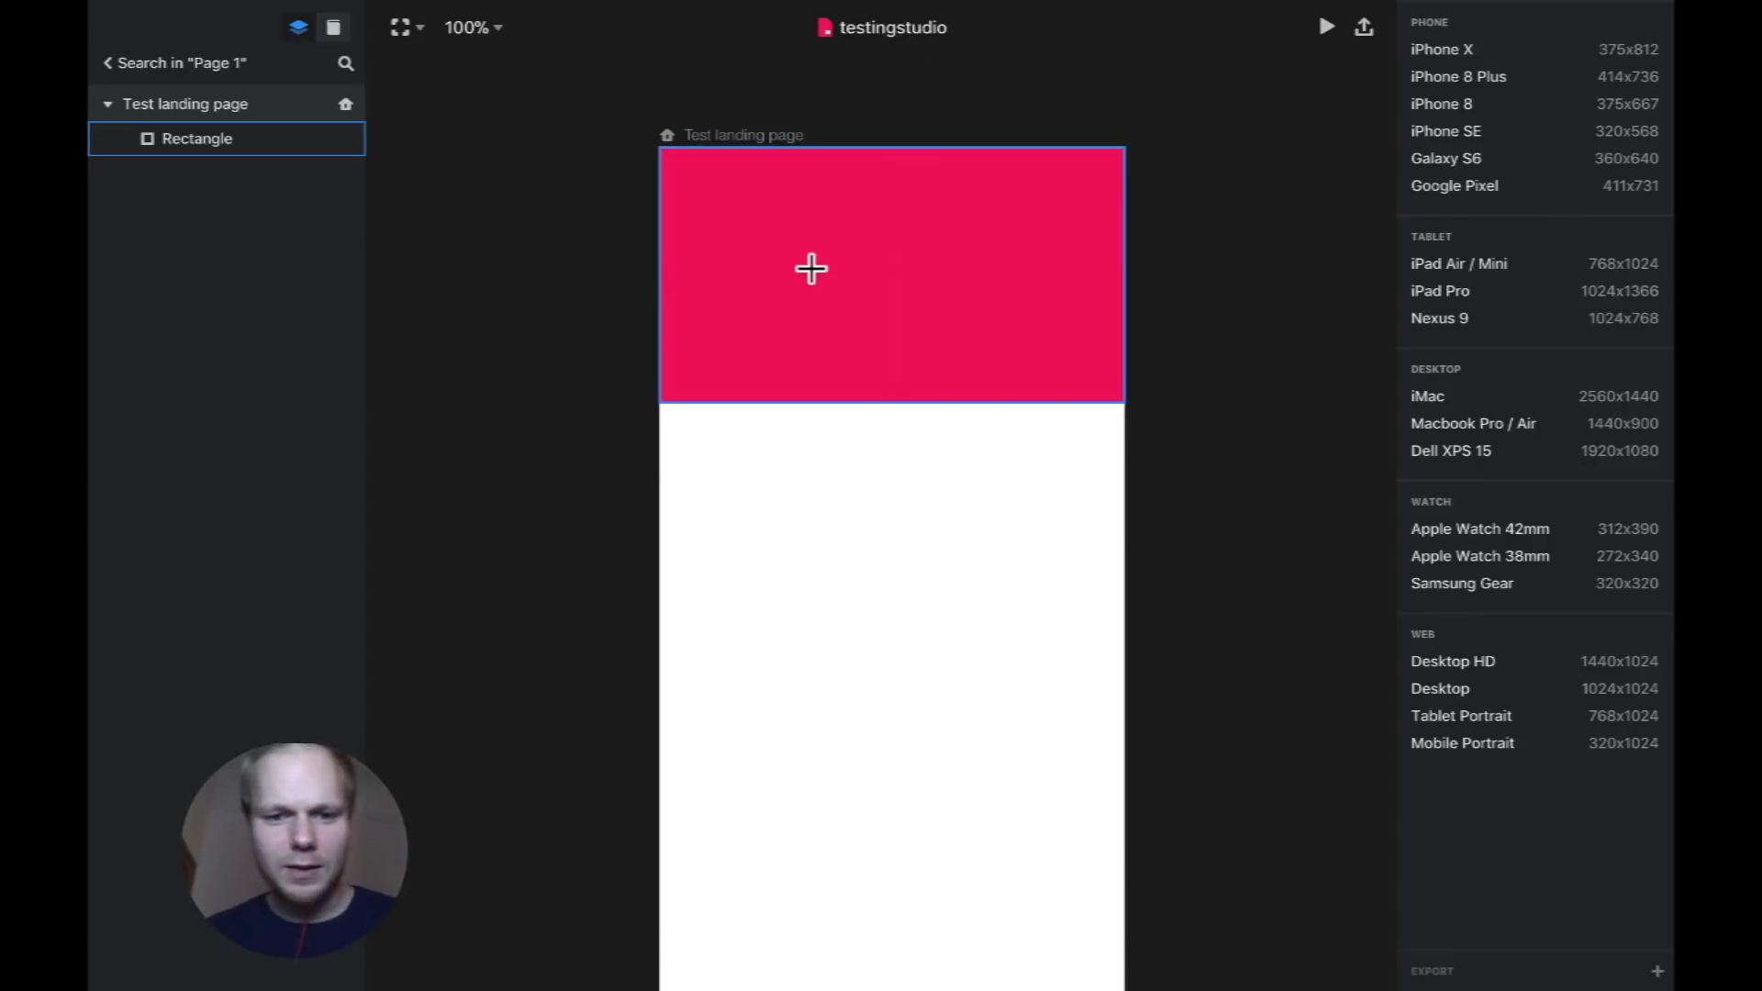
Add a 'Hello world!' text layer on the pink rectangle.
left_click(404, 28)
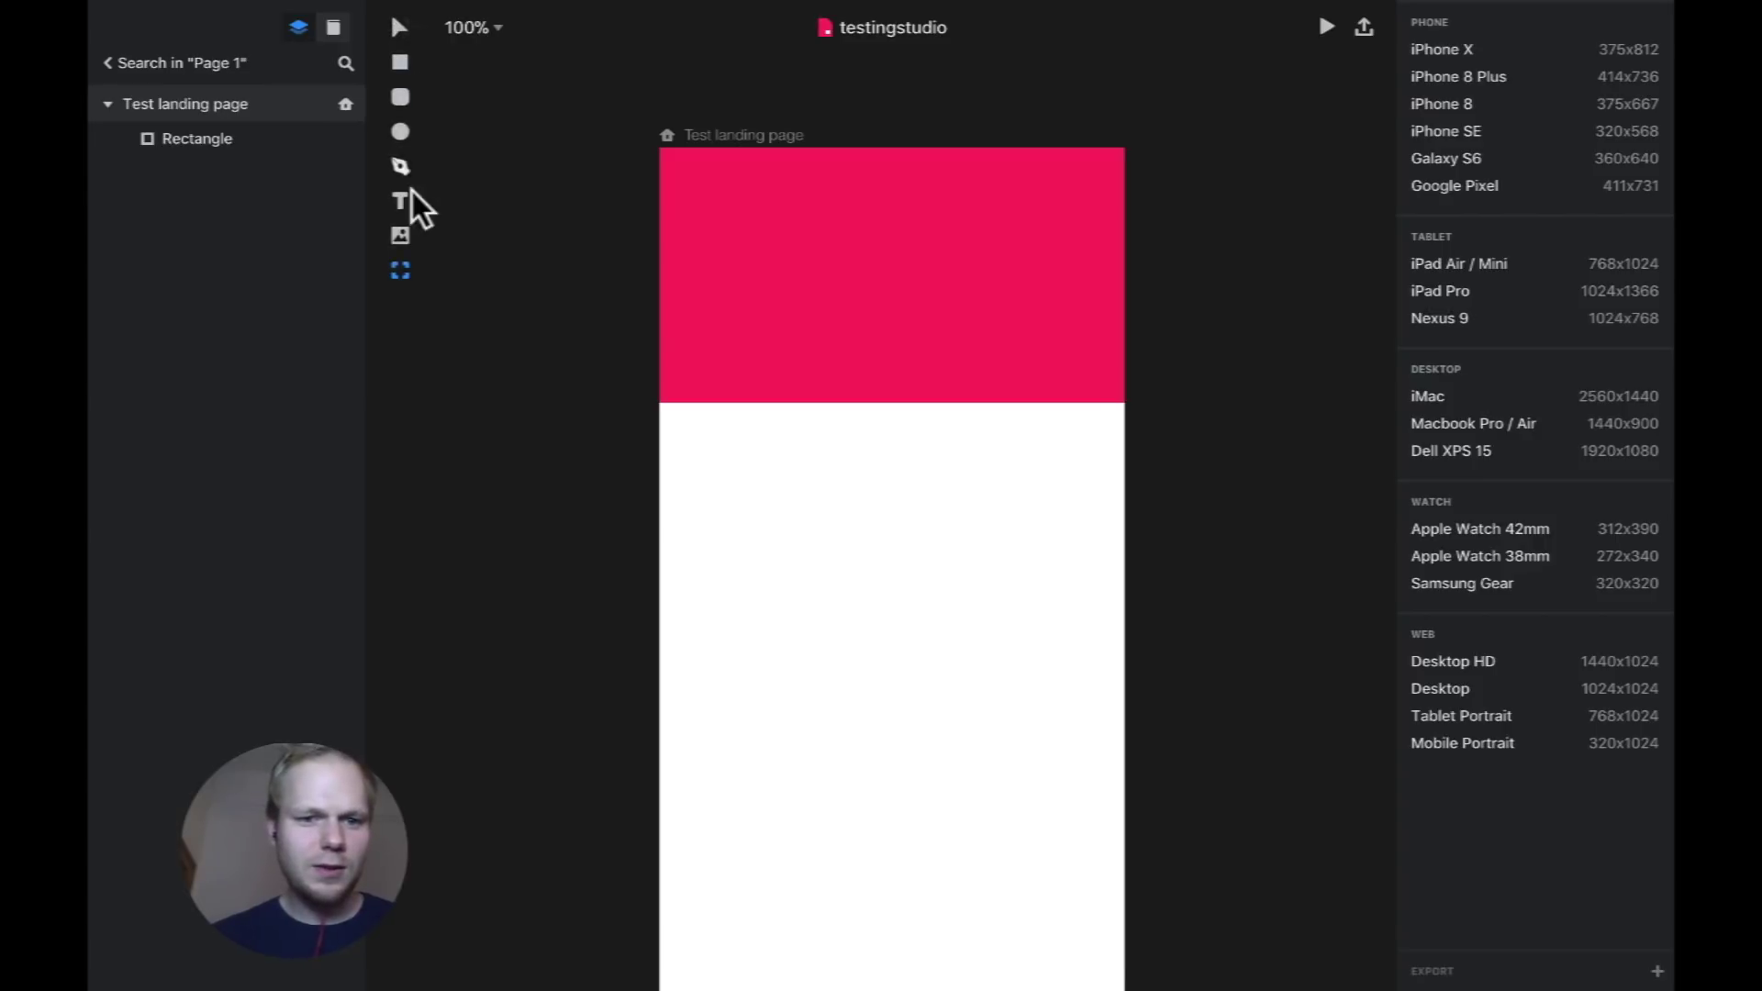
left_click(400, 25)
left_click(887, 295)
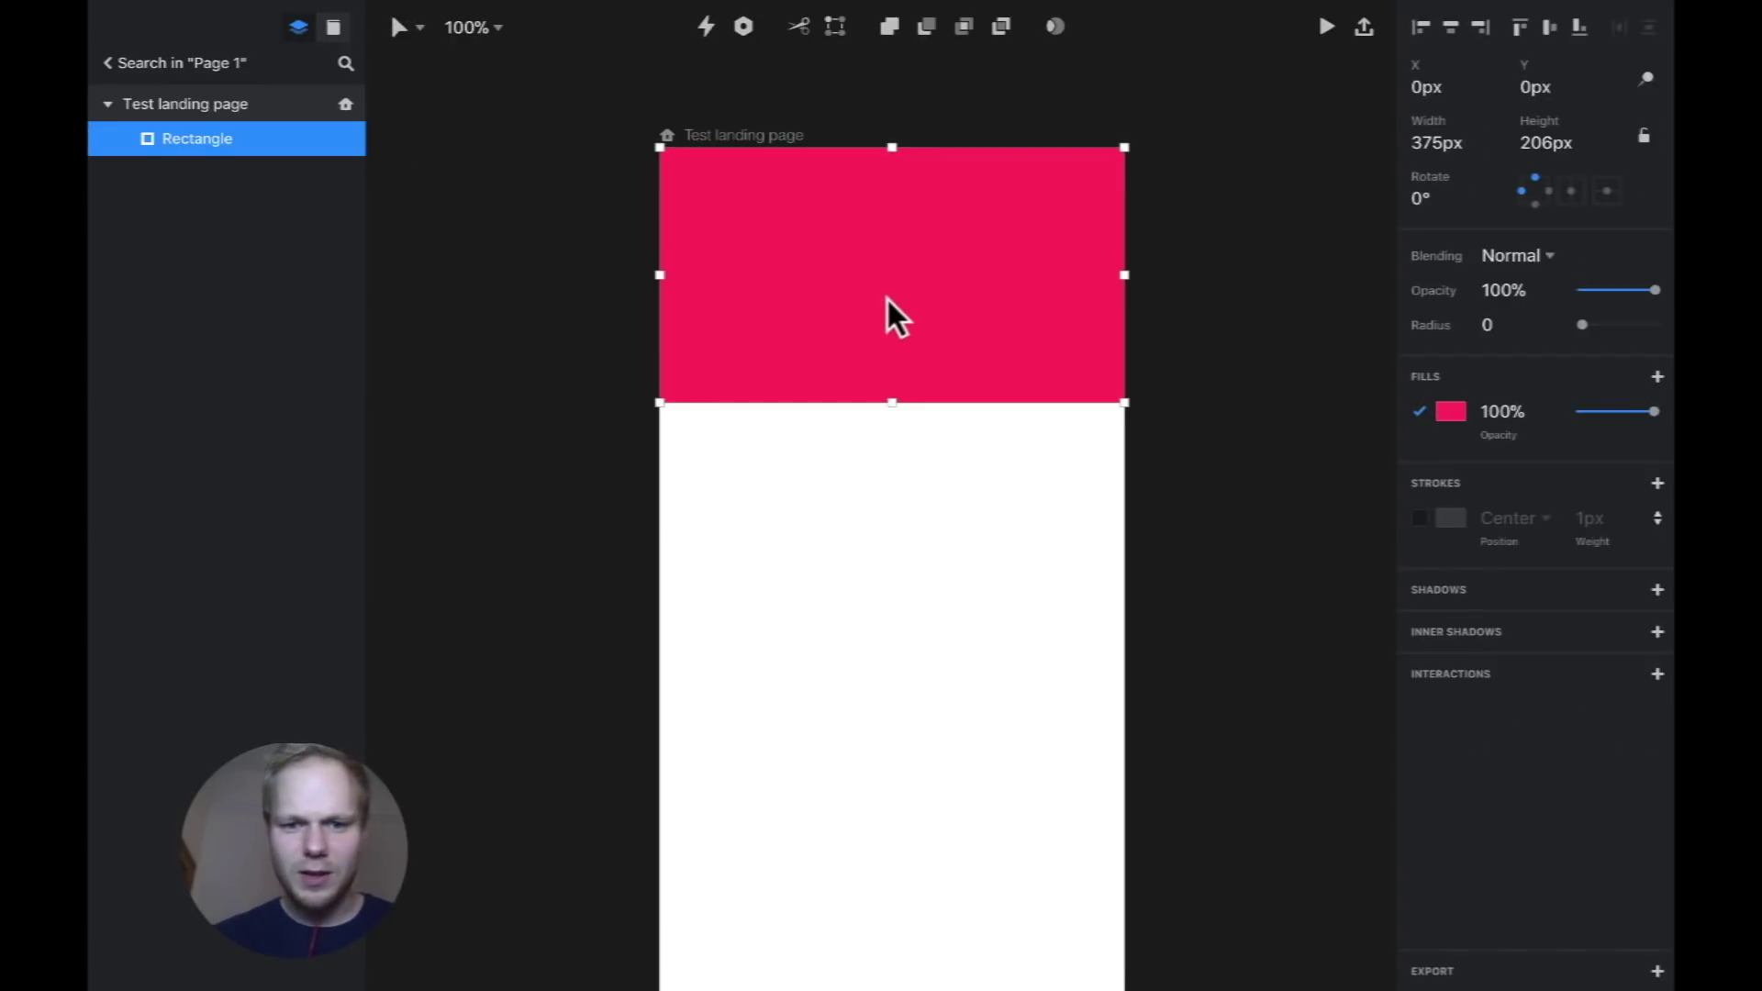
left_click(427, 30)
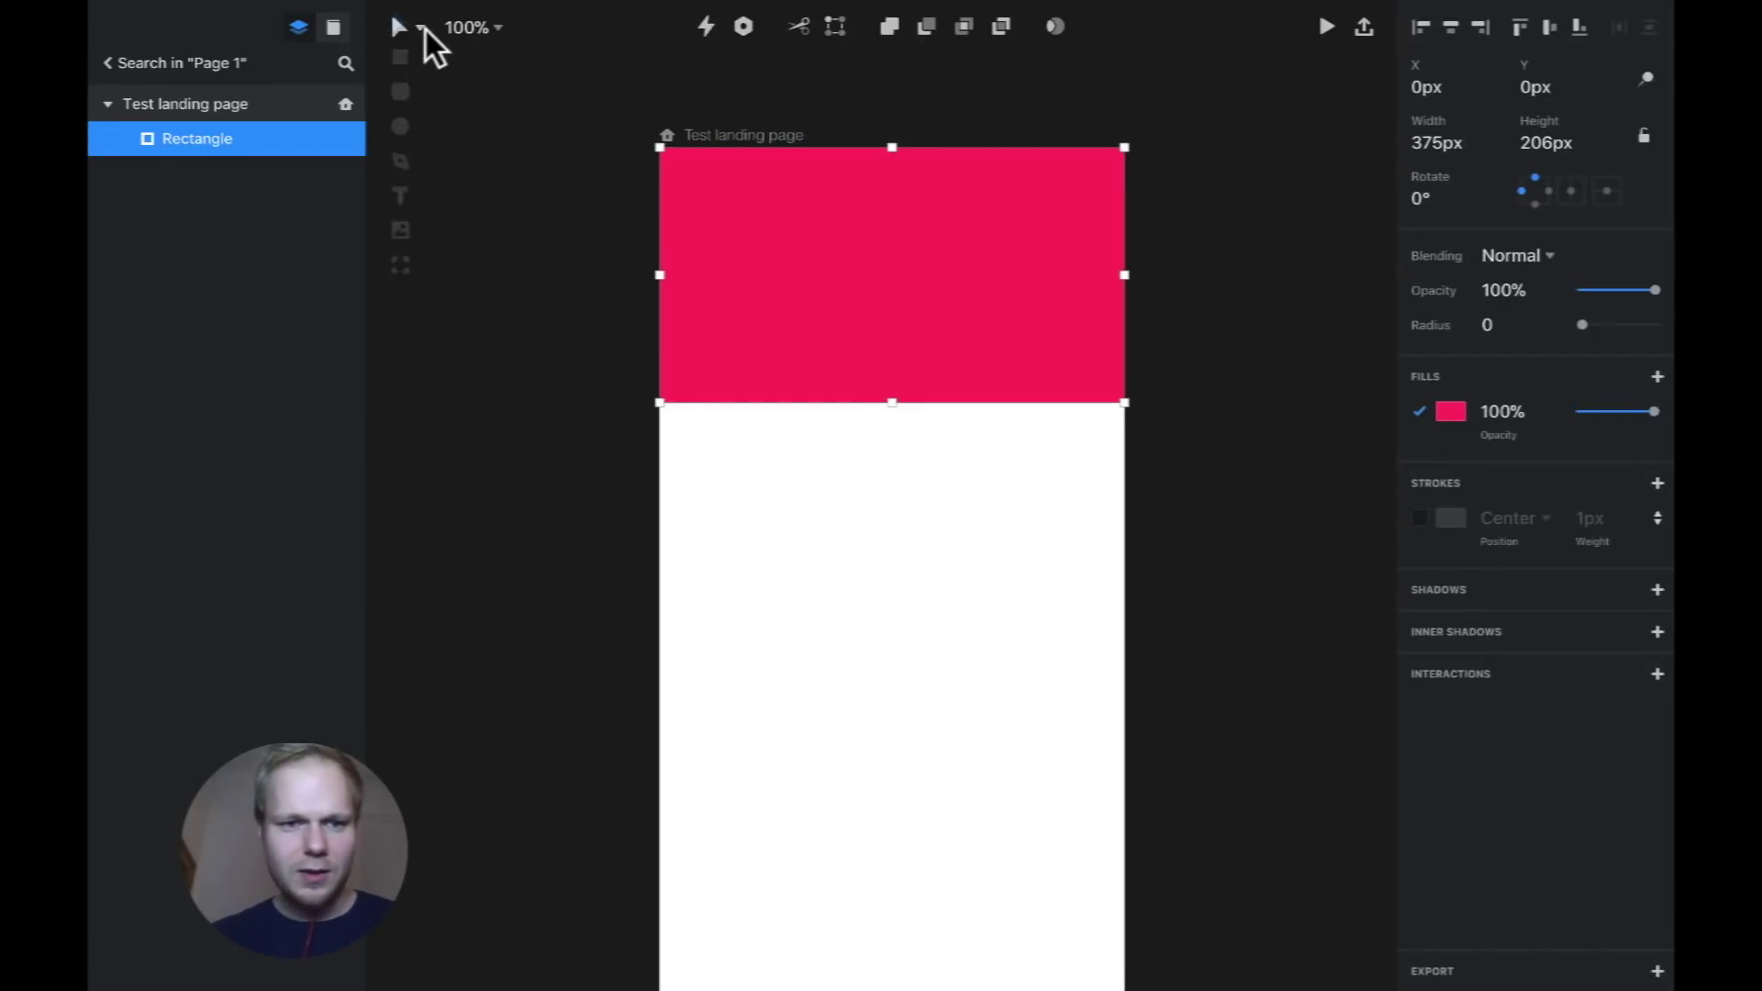
left_click(400, 204)
left_click(878, 291)
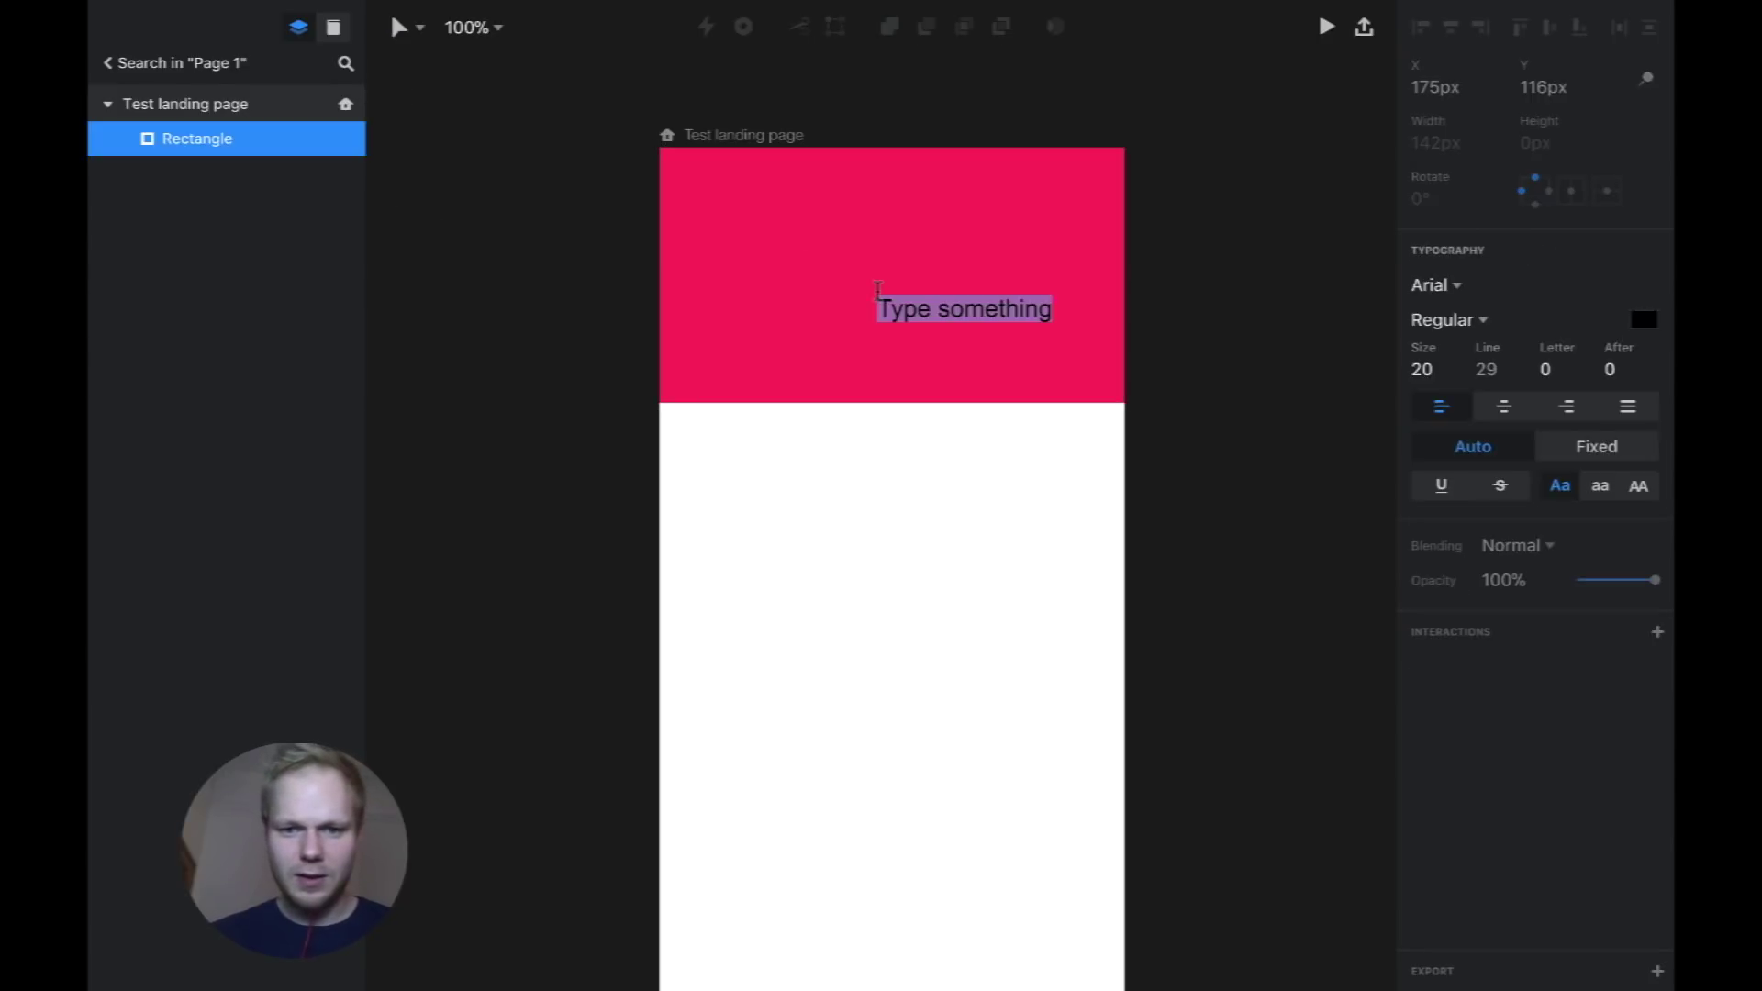
type("Hello world!")
left_click(945, 322)
left_click_drag(944, 317, 873, 275)
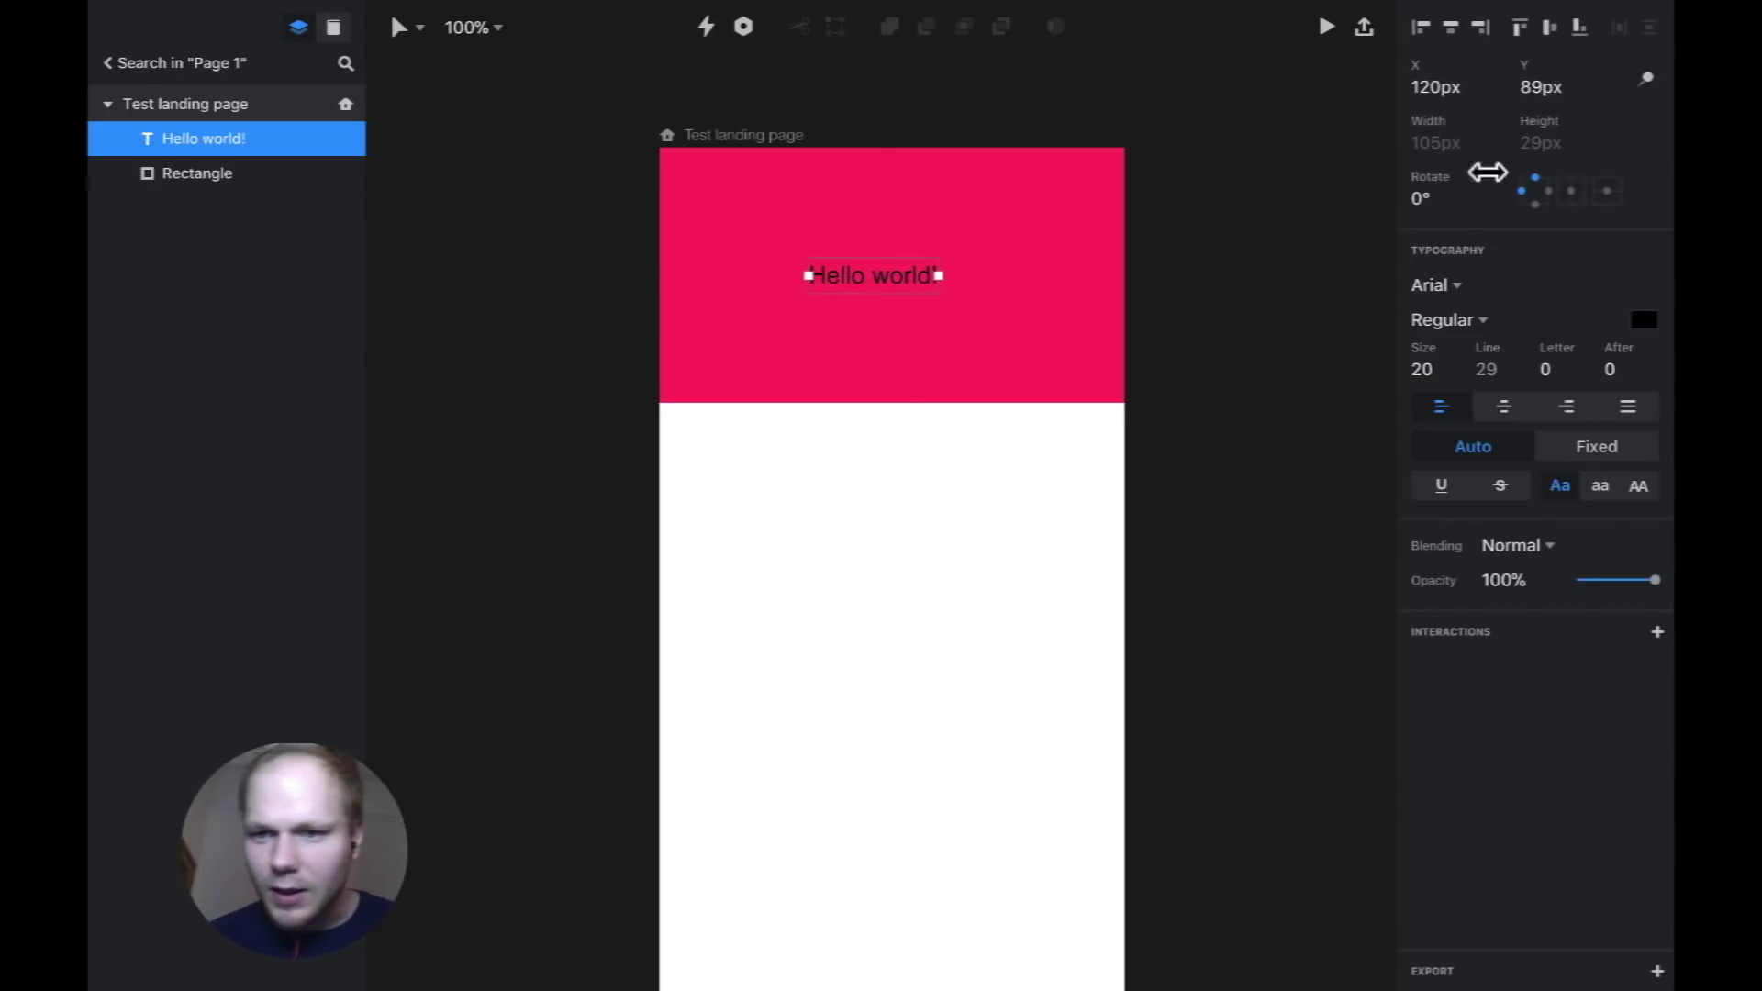
Set the text to centre horizontally and pin to top, align it, and move it back into the rectangle.
left_click(1550, 192)
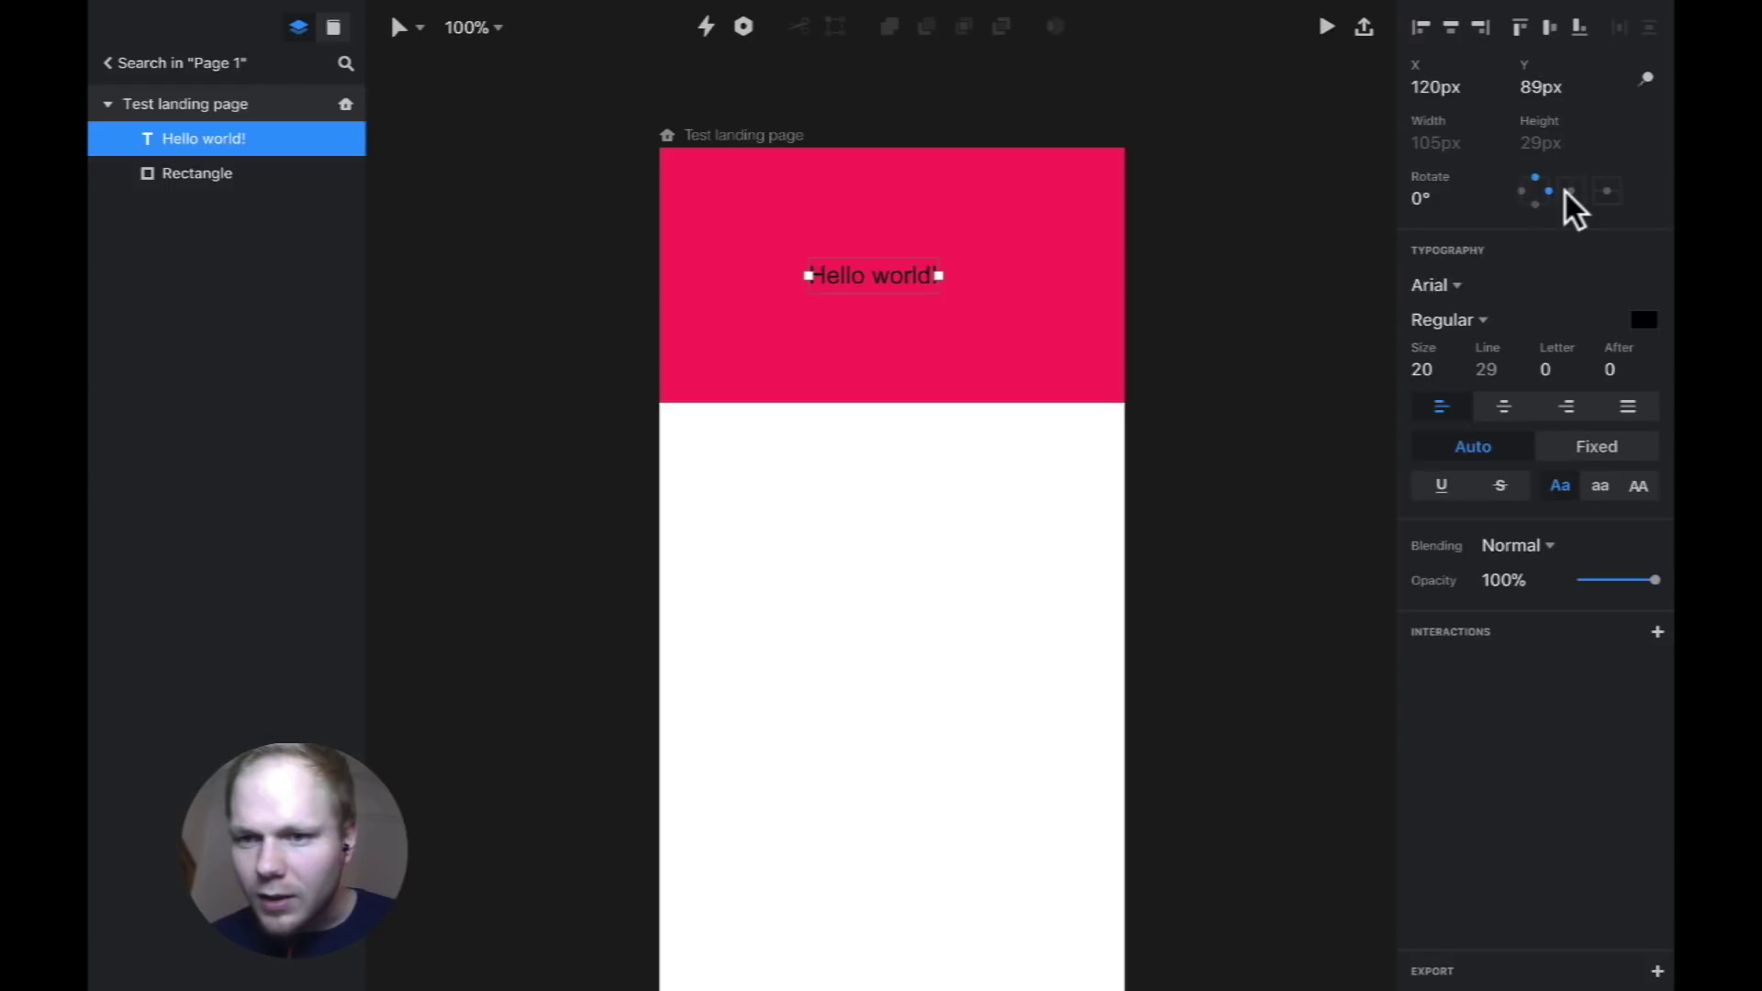
left_click(1572, 192)
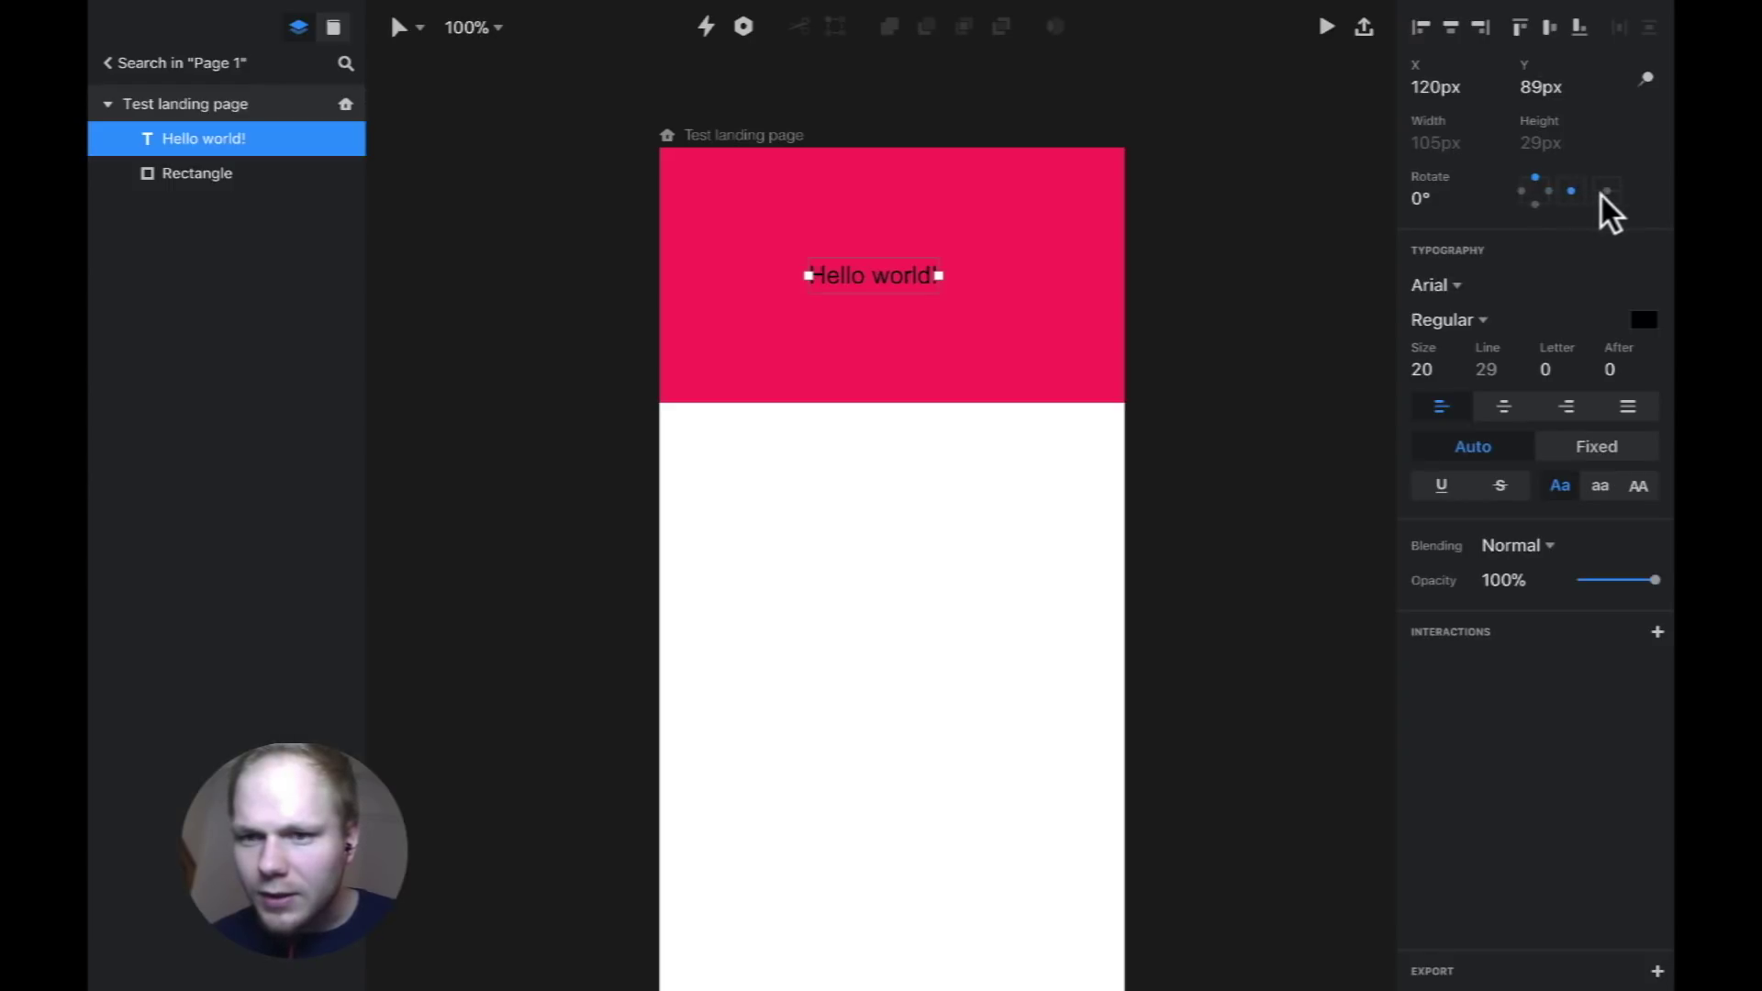
left_click(1535, 179)
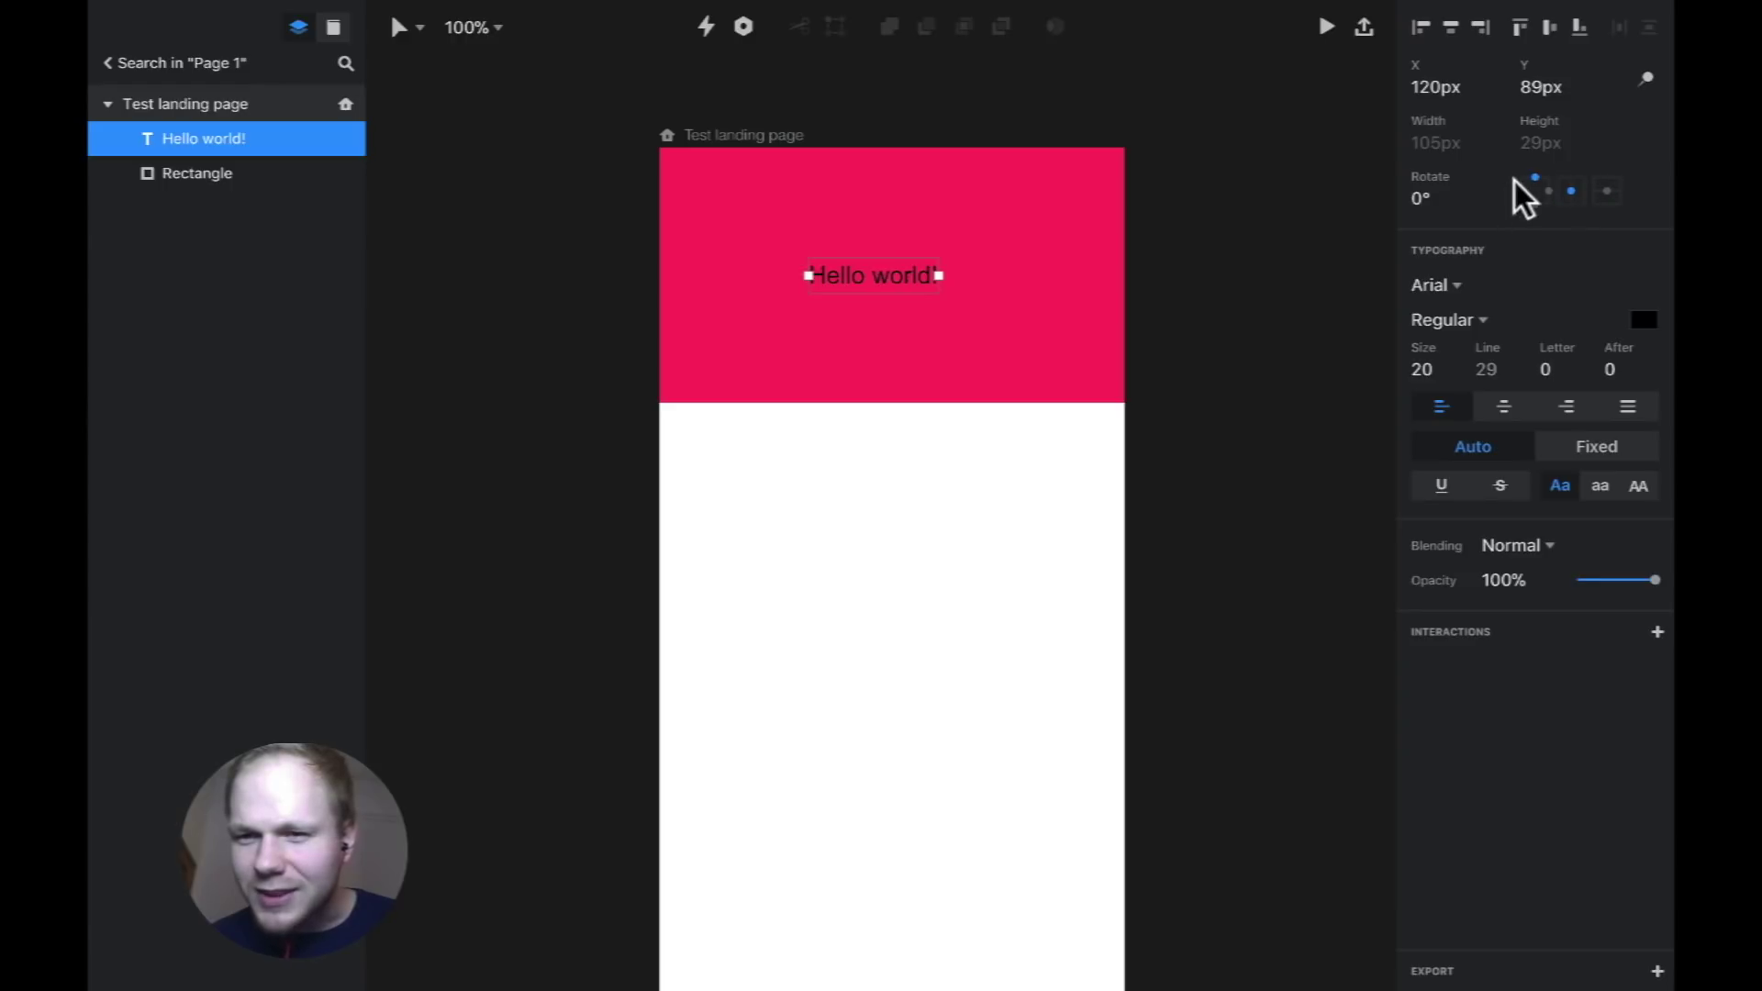
left_click(1451, 28)
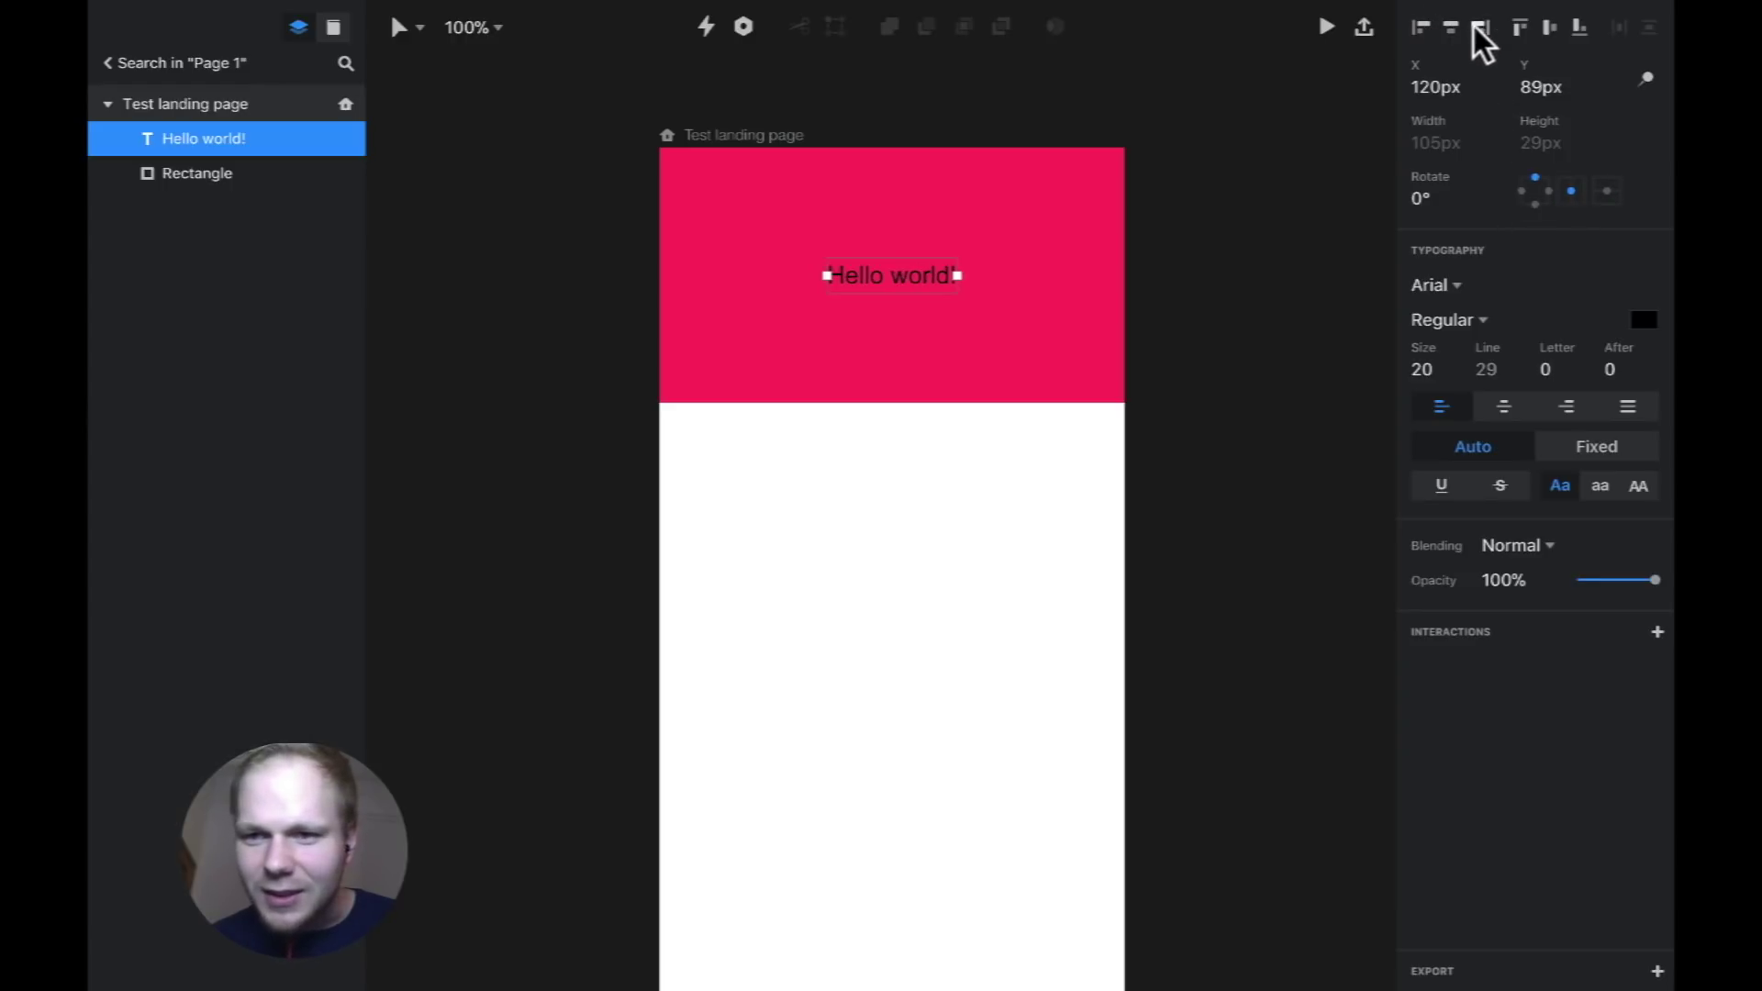
left_click(1549, 27)
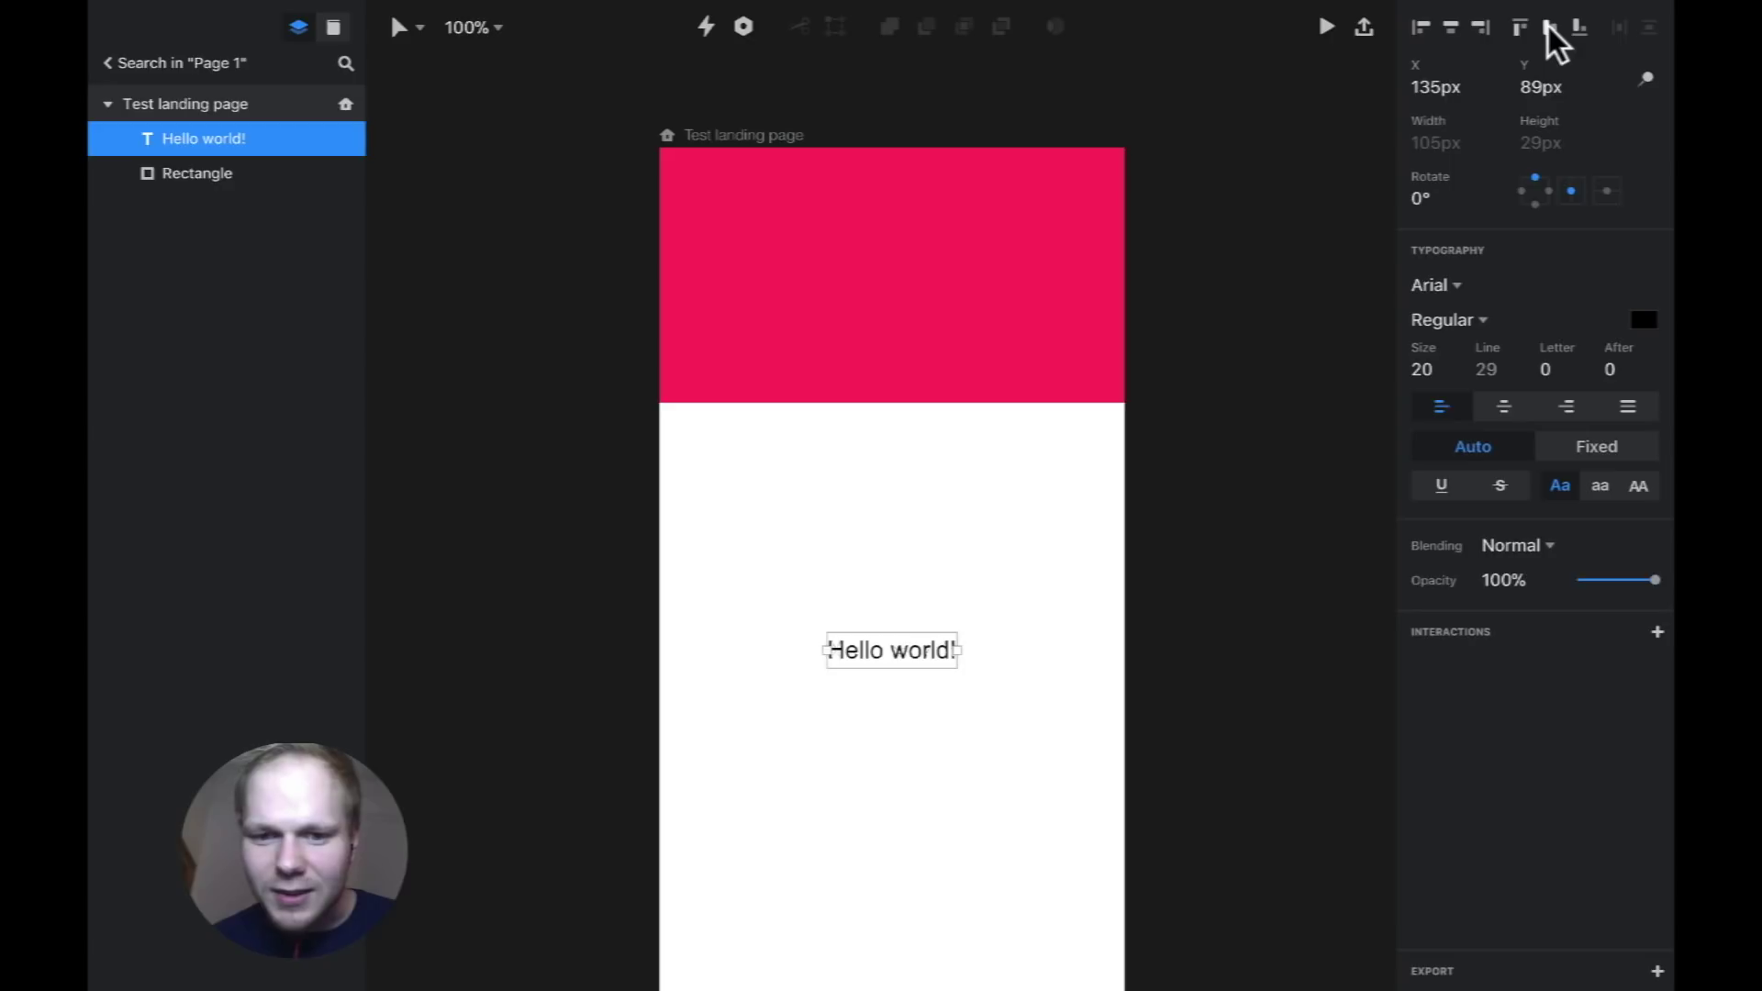
left_click(1520, 27)
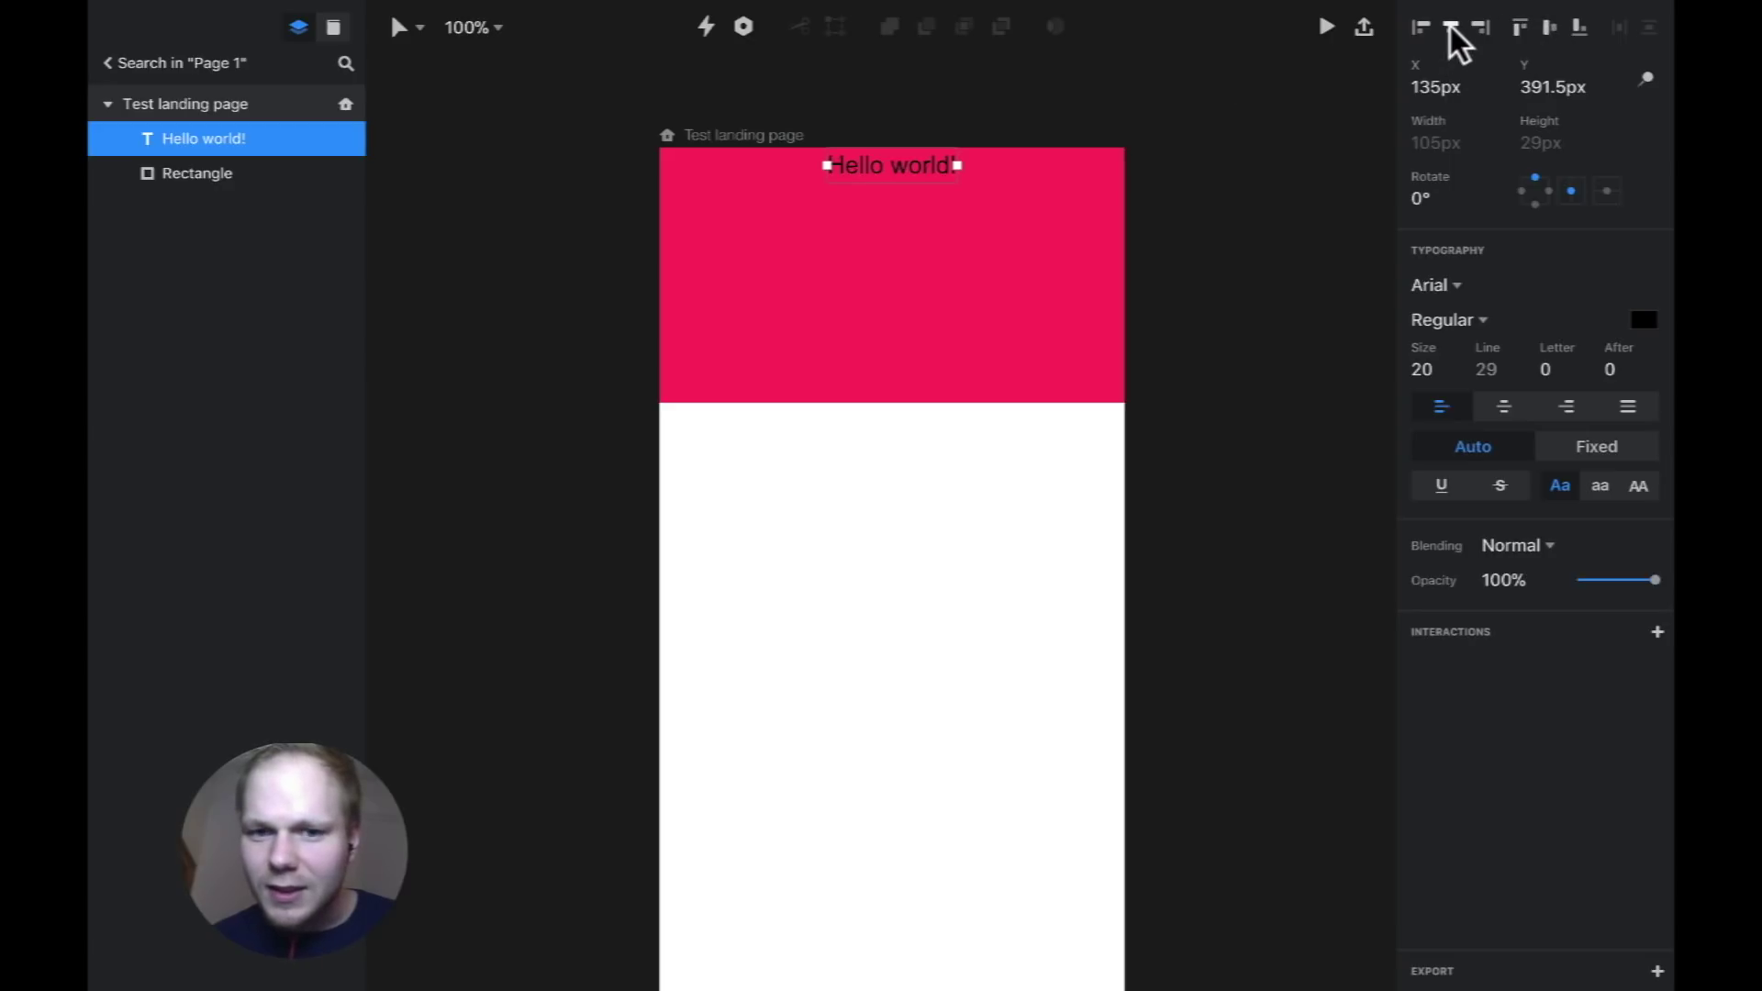
left_click_drag(944, 165, 916, 287)
Change the Hello world! text colour to white (ffffff).
left_click(1644, 319)
type("4d4444")
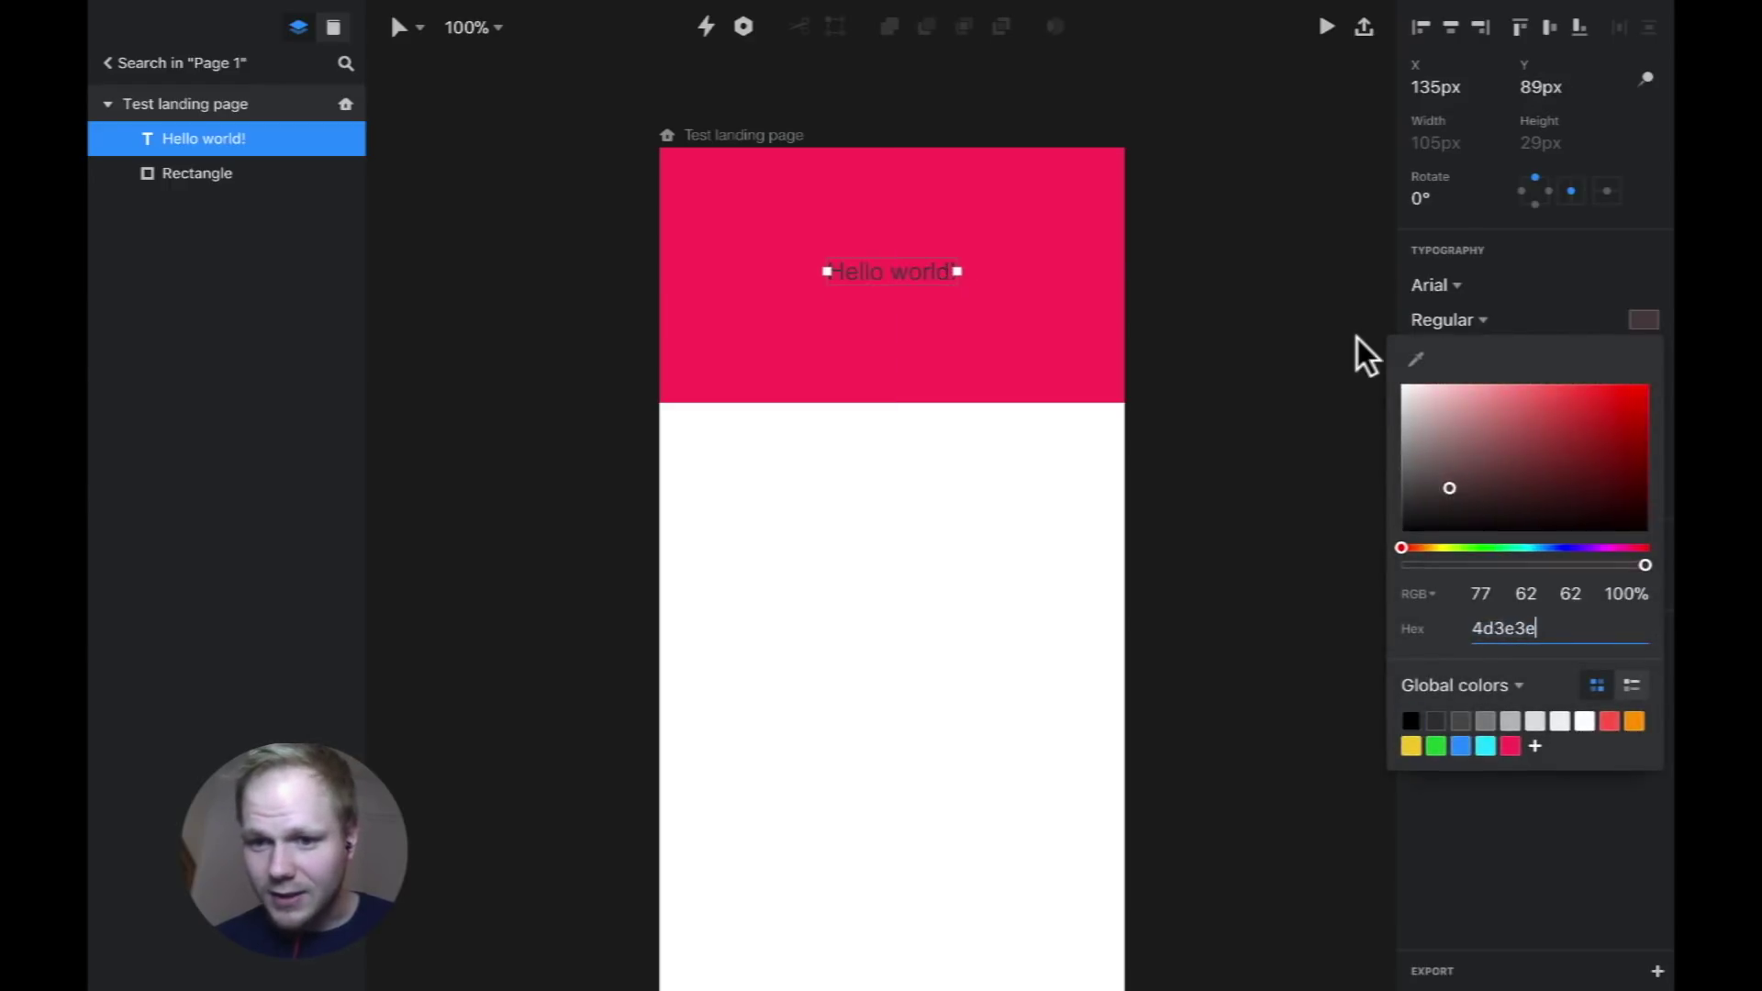
key("ctrl+a")
type("ffffff")
left_click(916, 270)
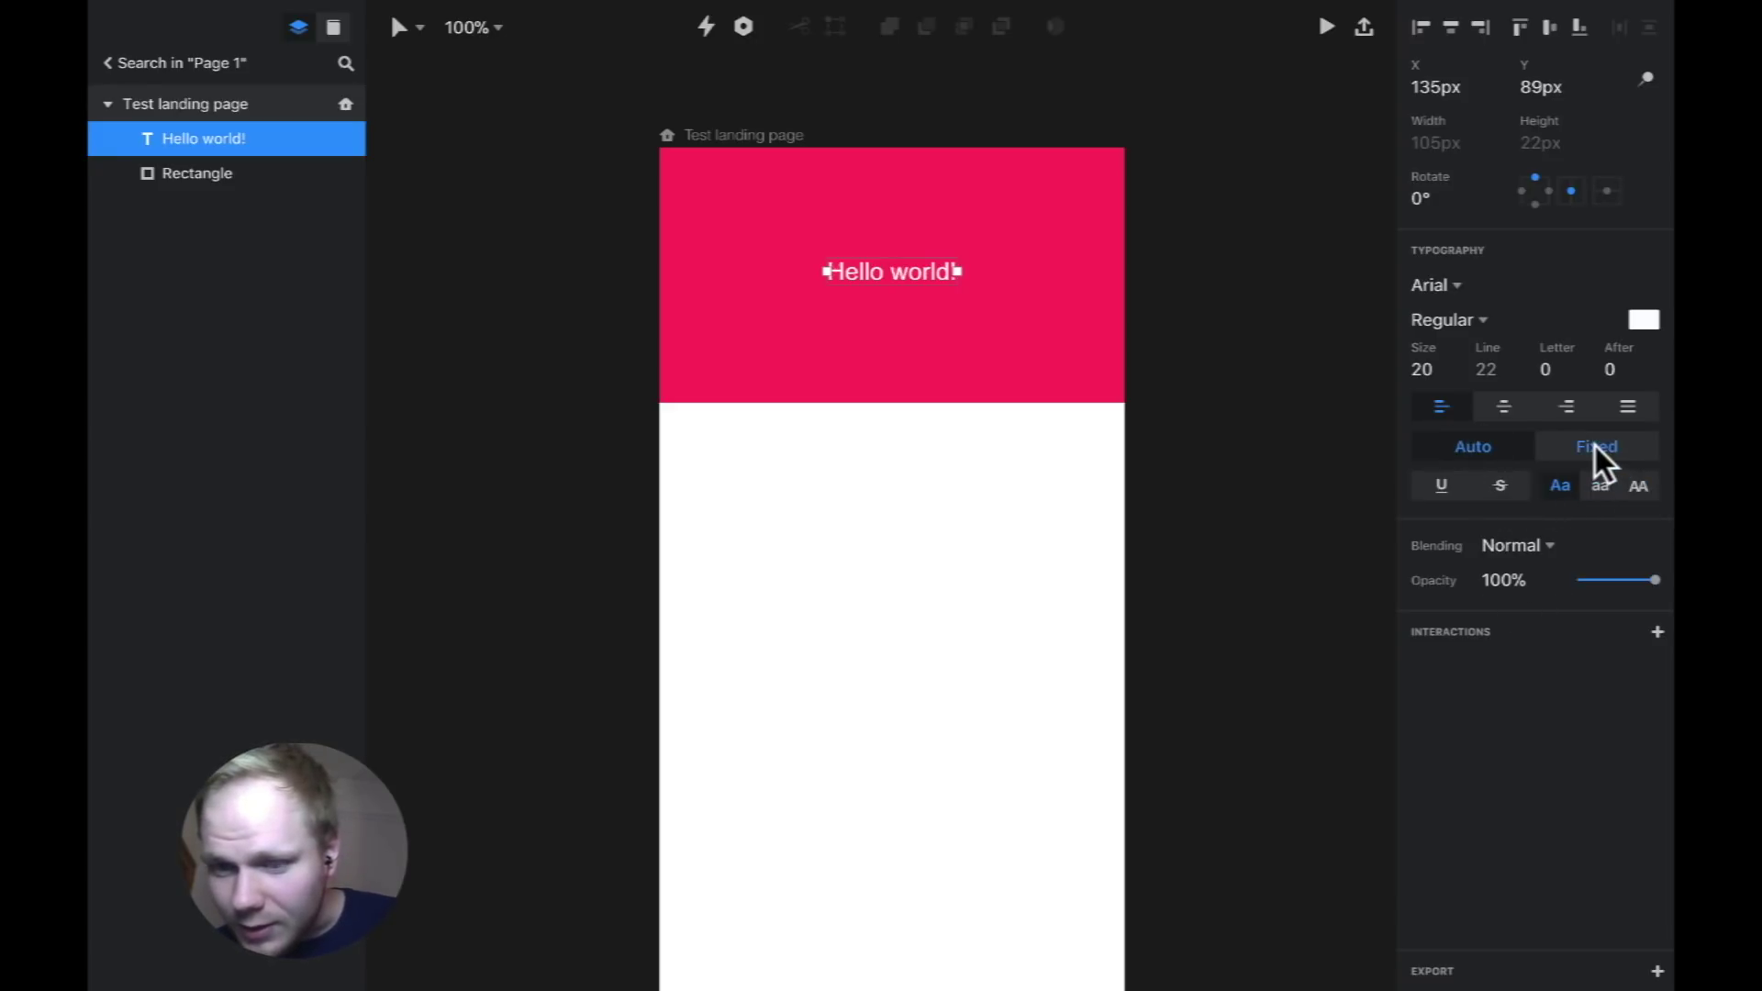
Centre-align the text, set its size to 34, and nudge it within the rectangle.
left_click(1502, 406)
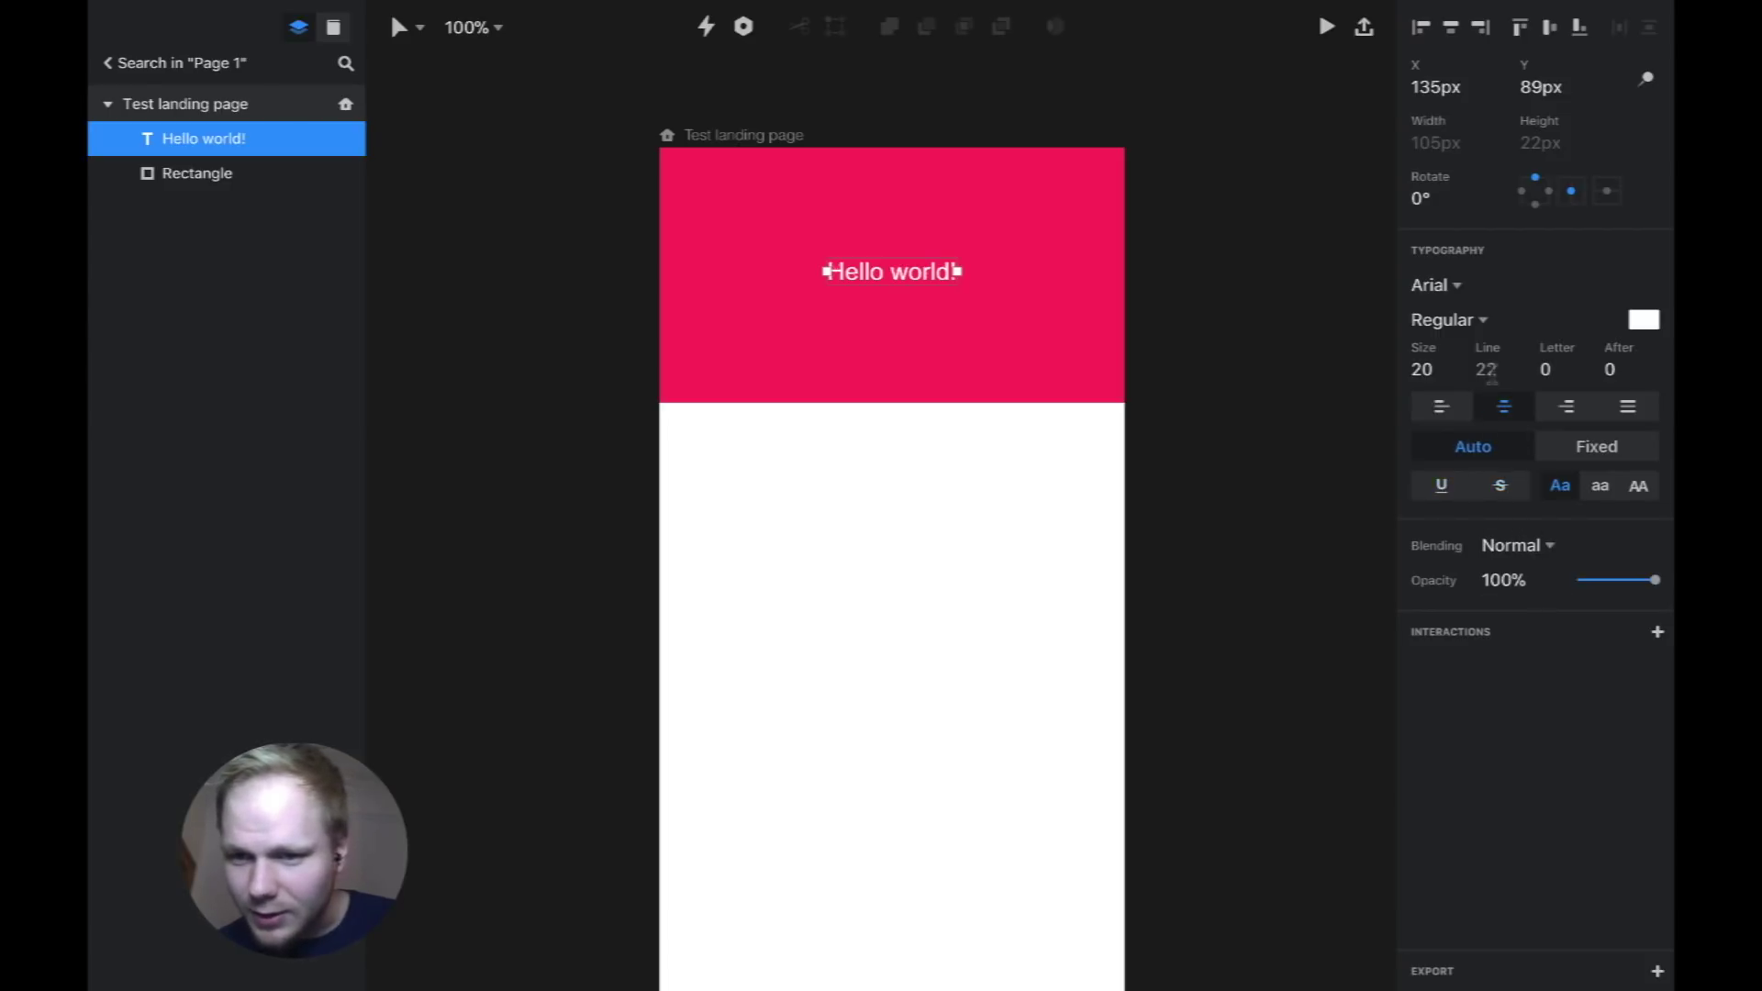
left_click(1439, 367)
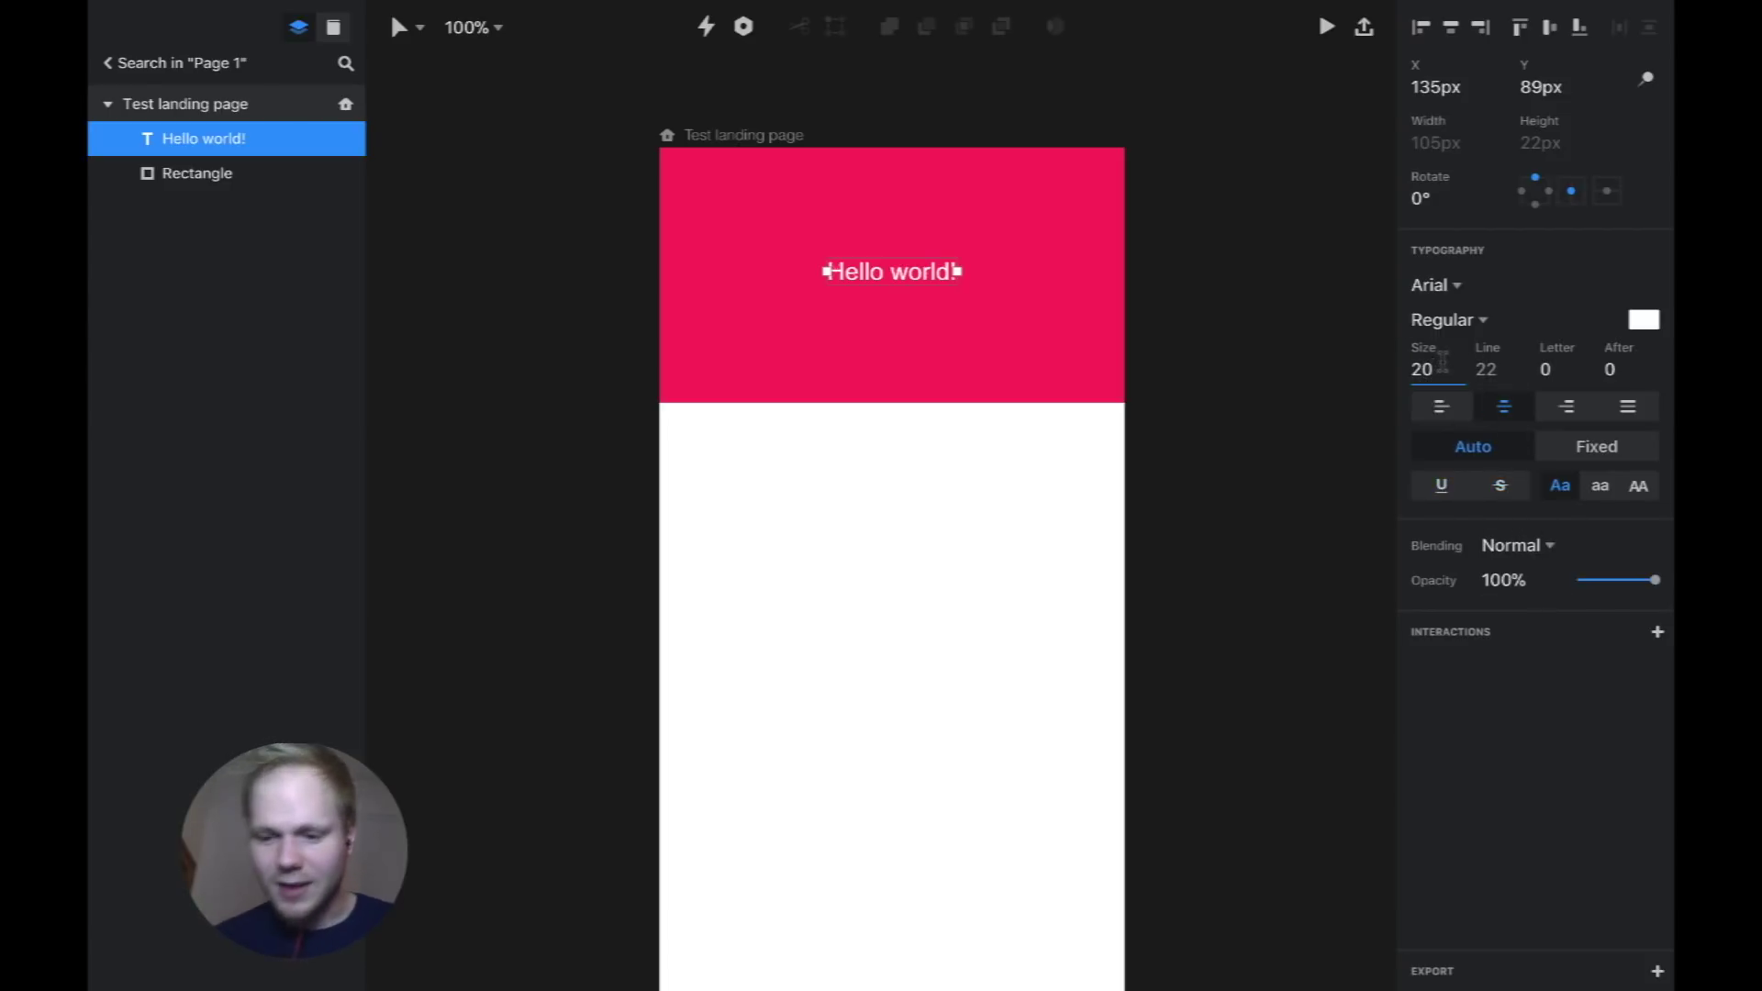
type("34")
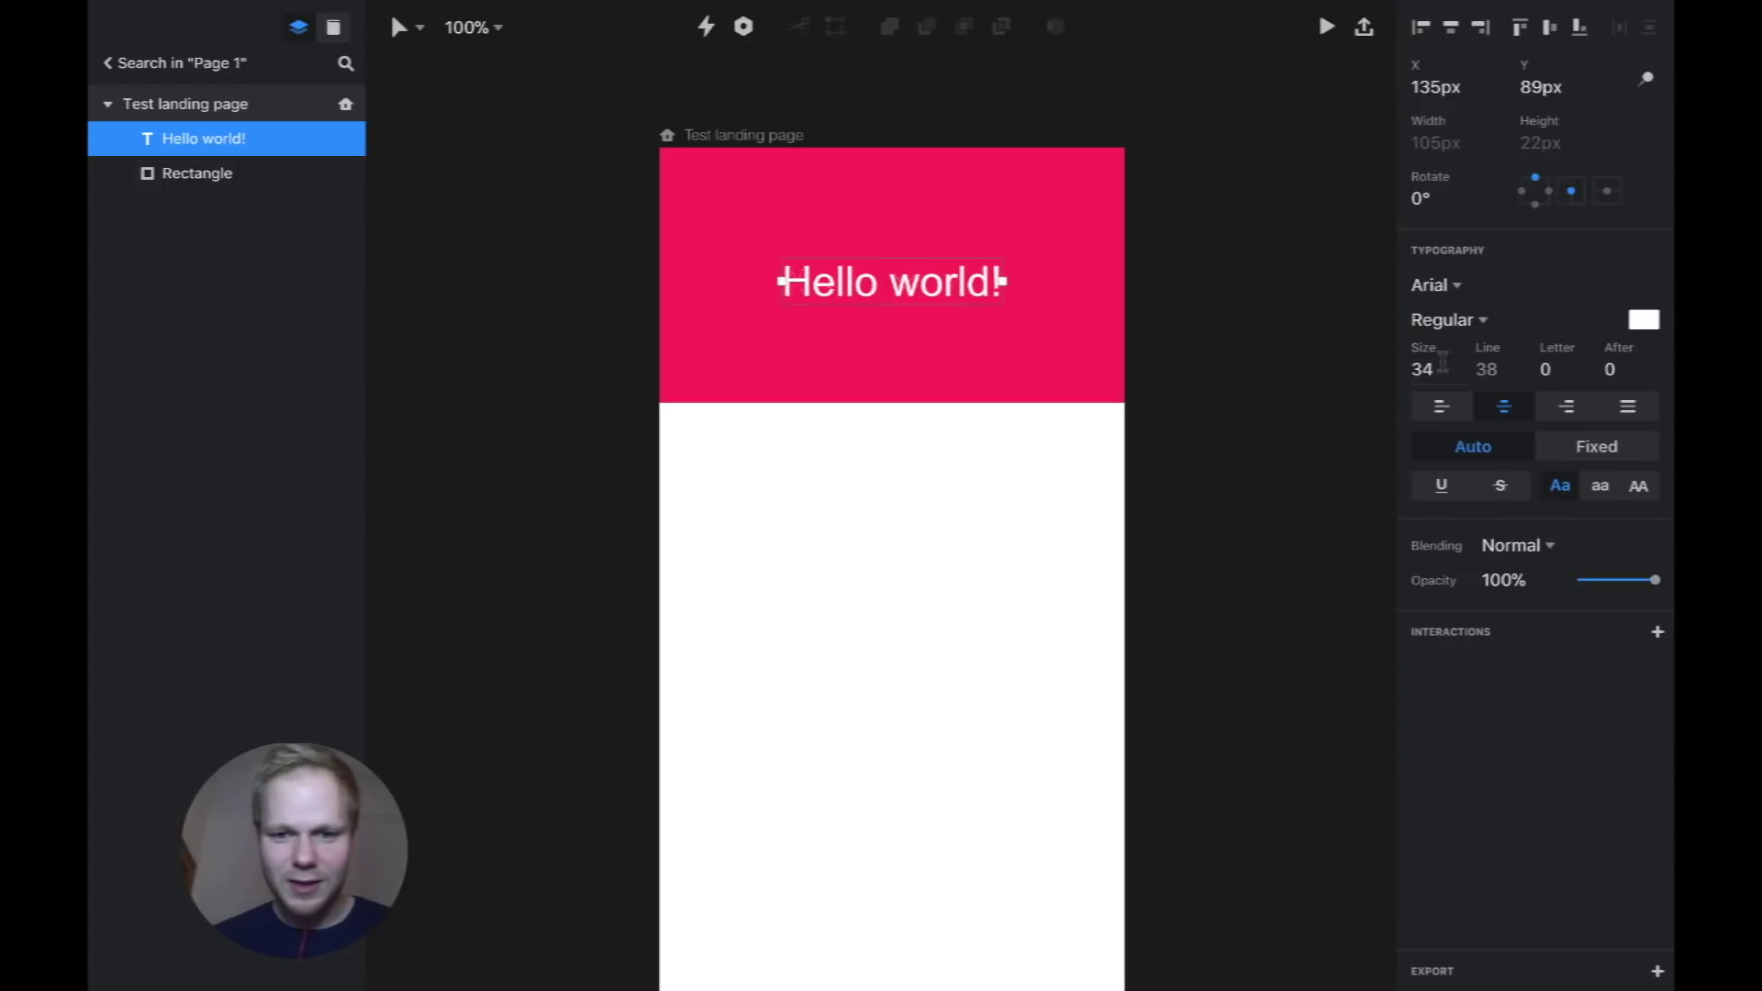
left_click_drag(929, 288, 929, 277)
left_click(1174, 331)
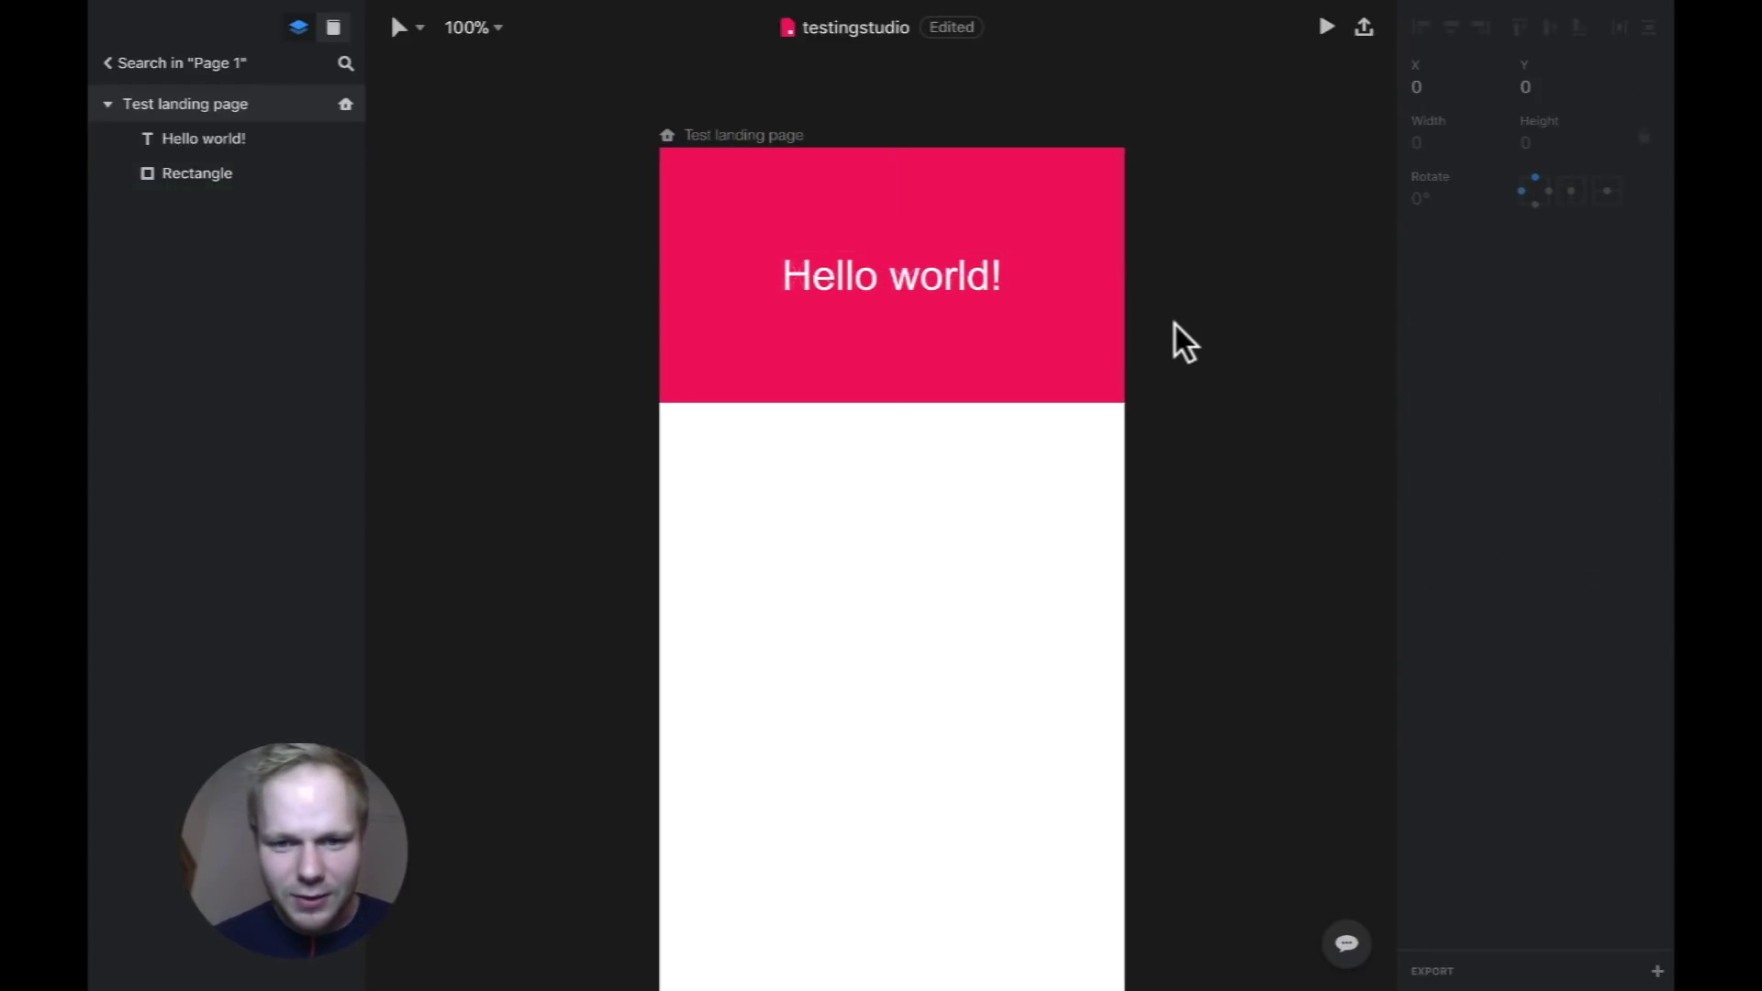
left_click(958, 275)
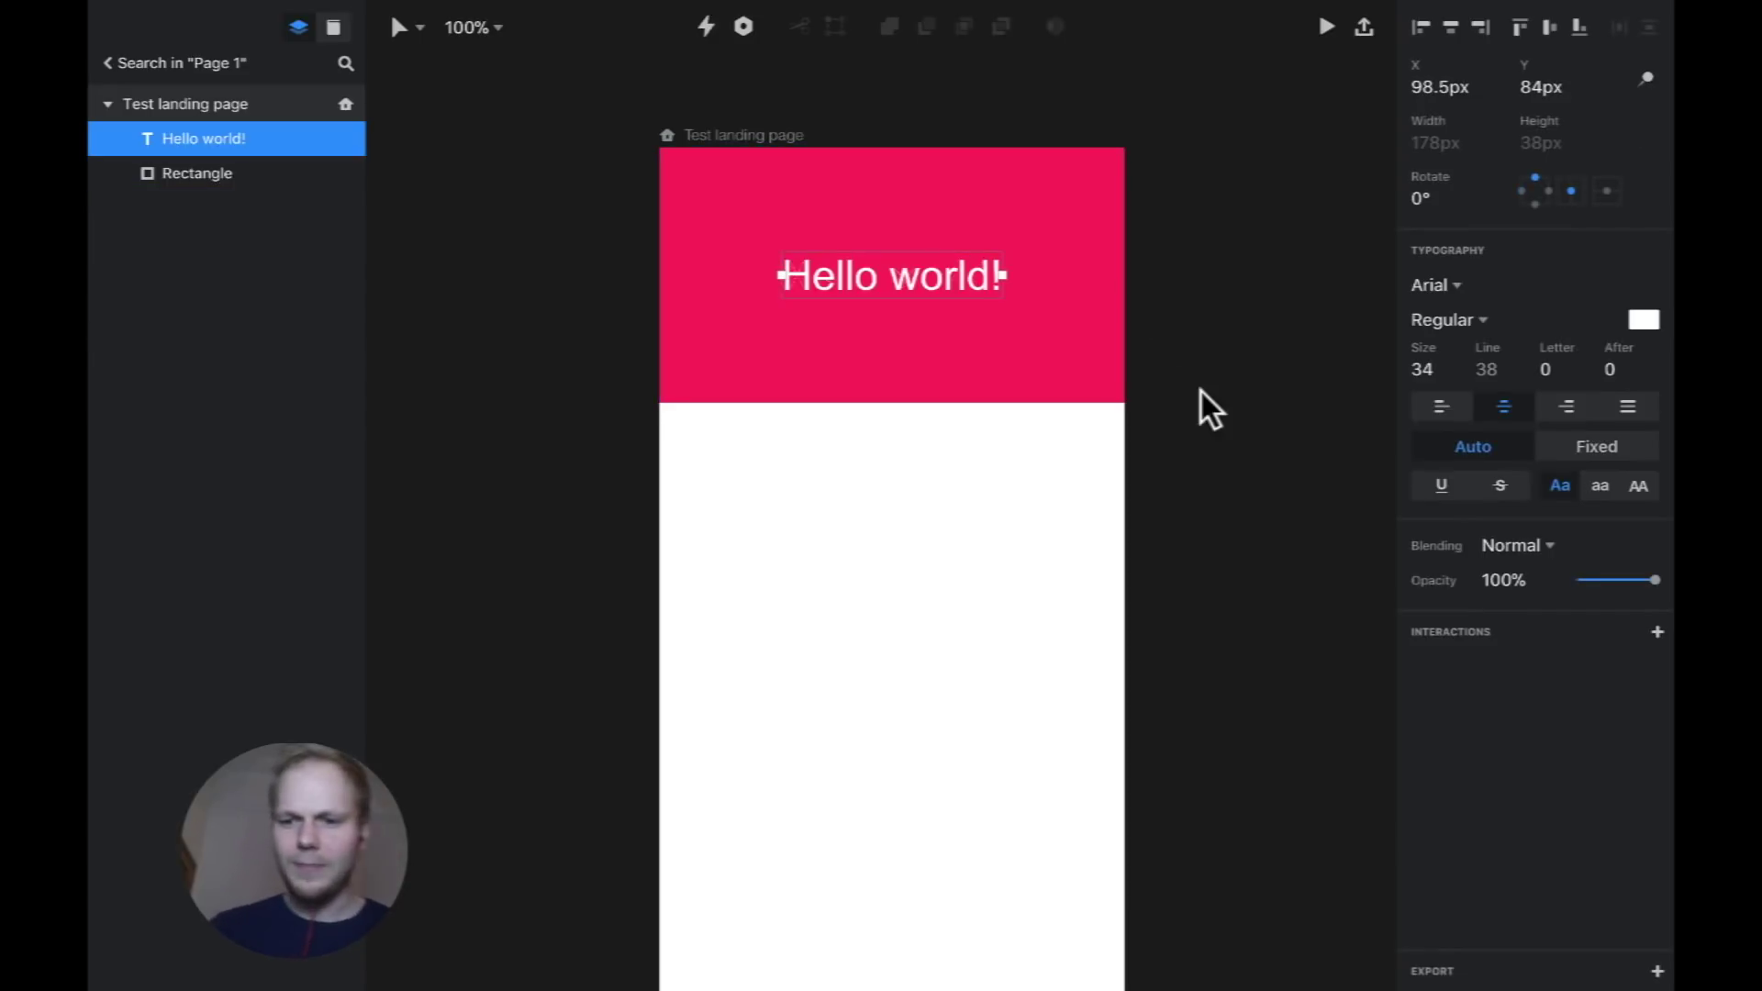
left_click(1451, 292)
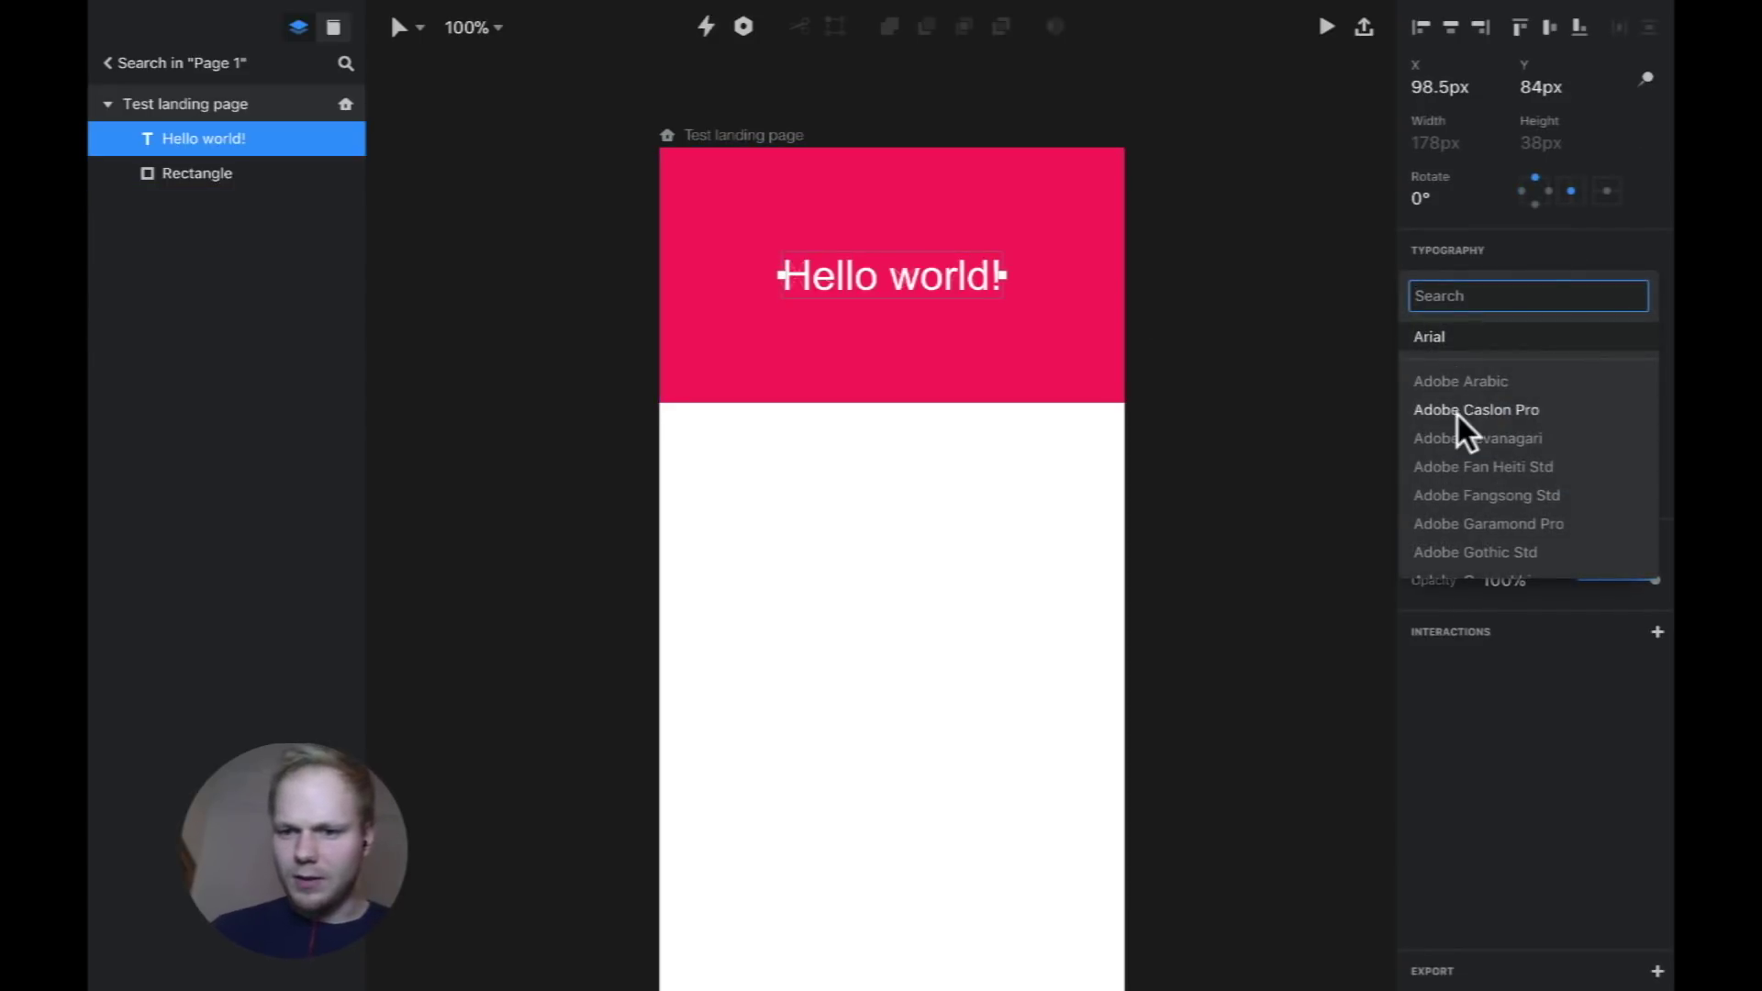
left_click(1469, 439)
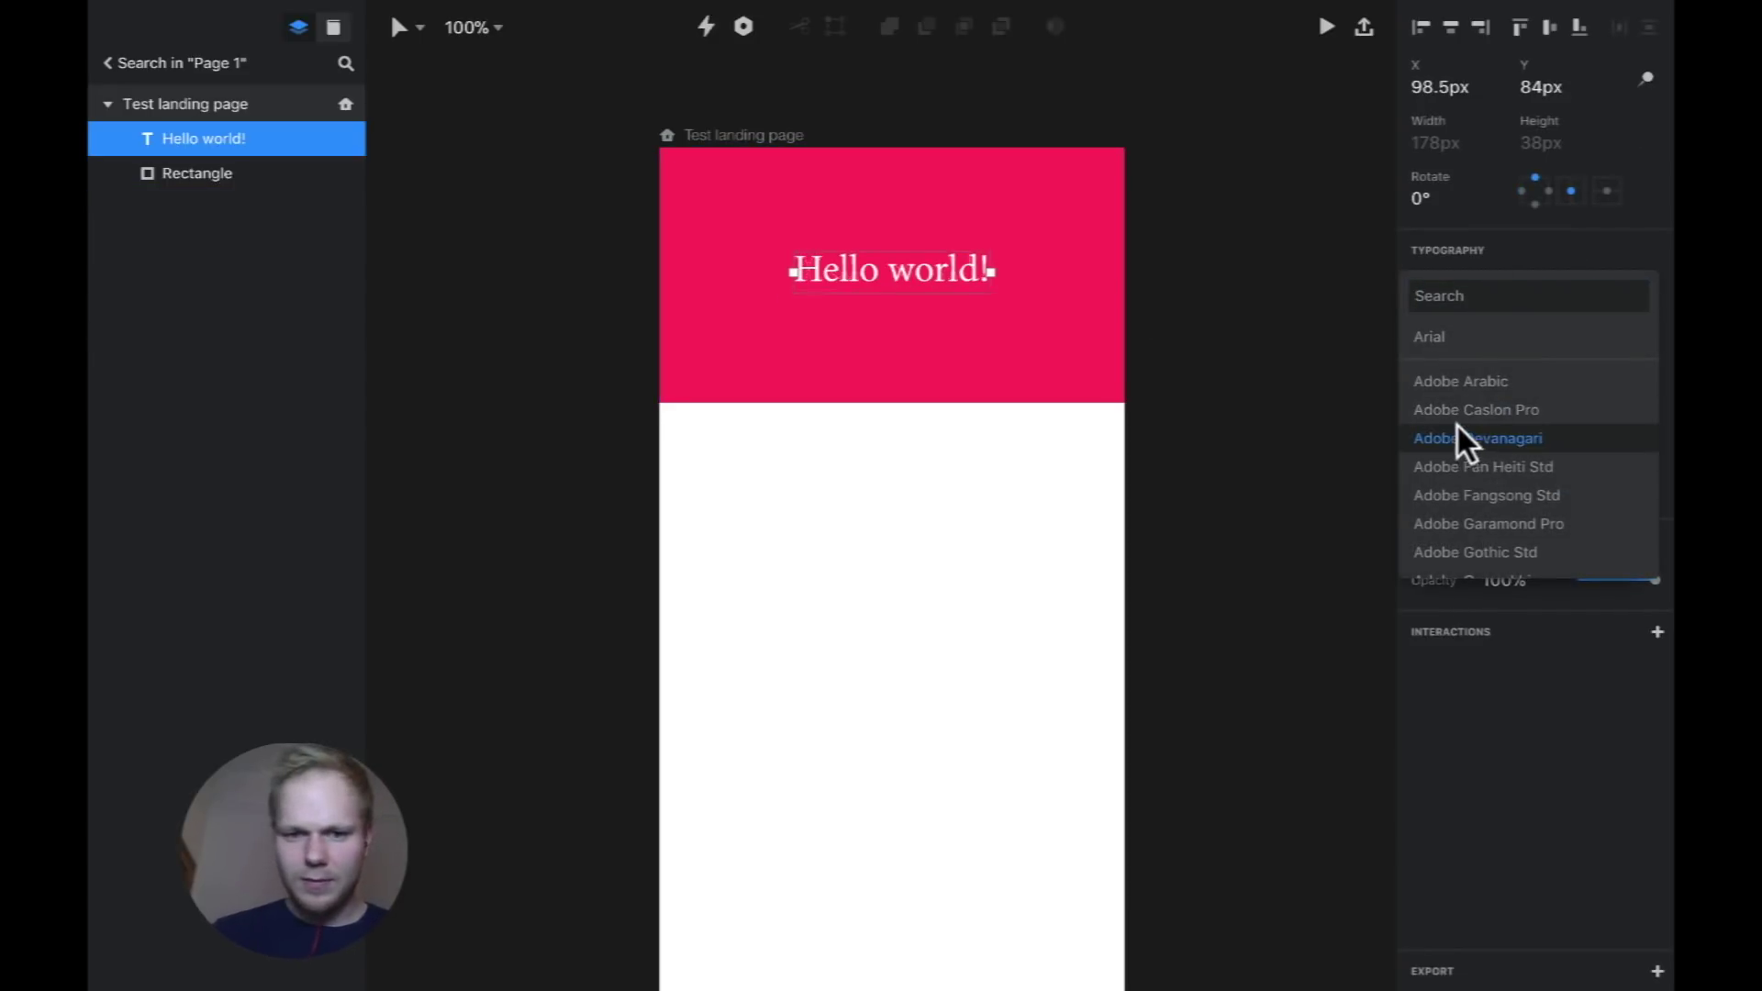
left_click(1473, 345)
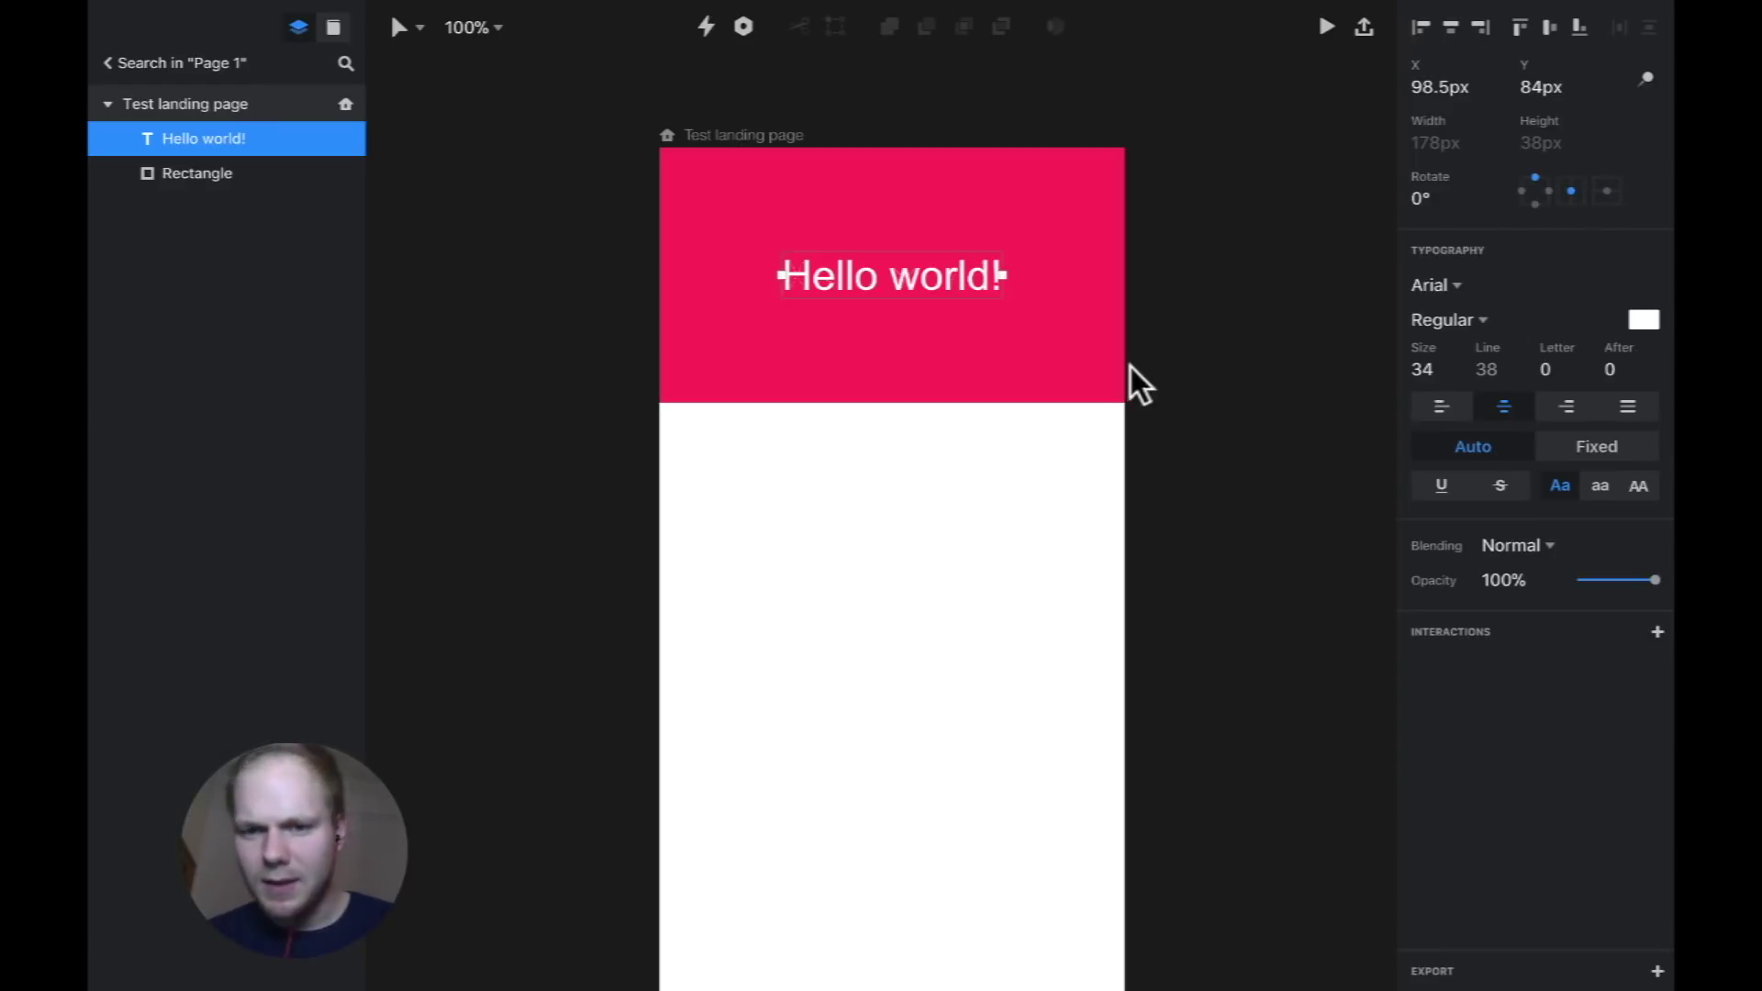
left_click(1121, 510)
left_click(758, 136)
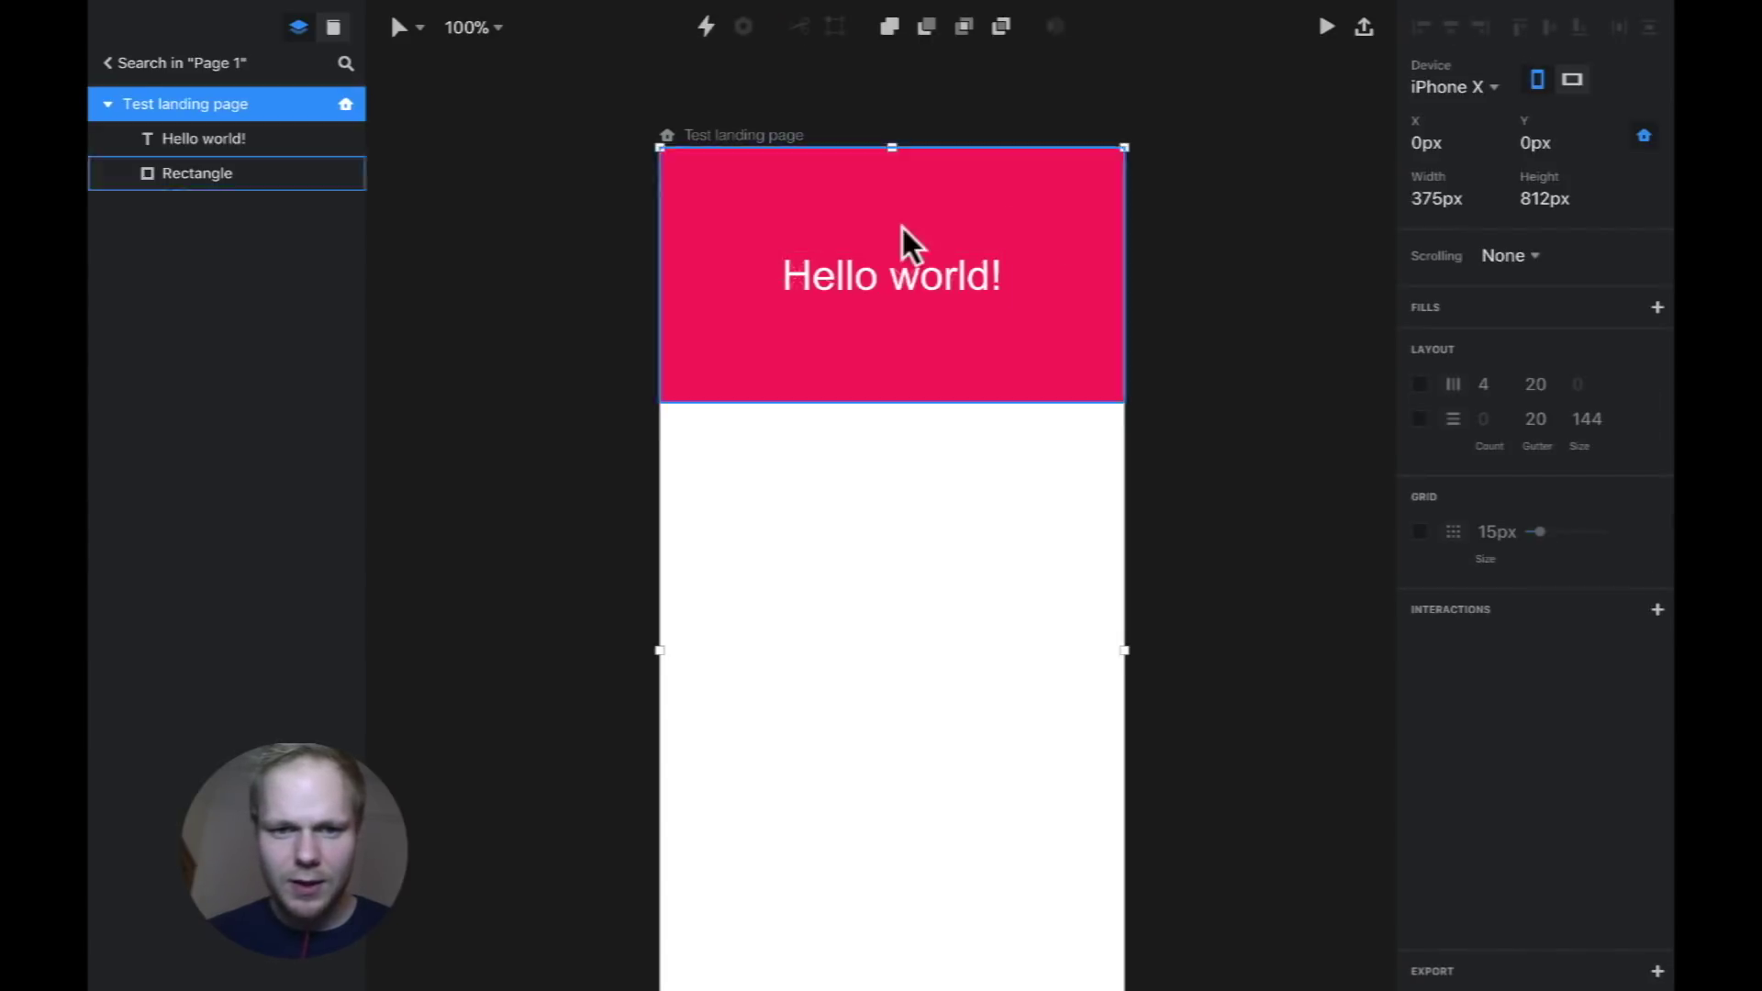
left_click_drag(1126, 642, 1125, 689)
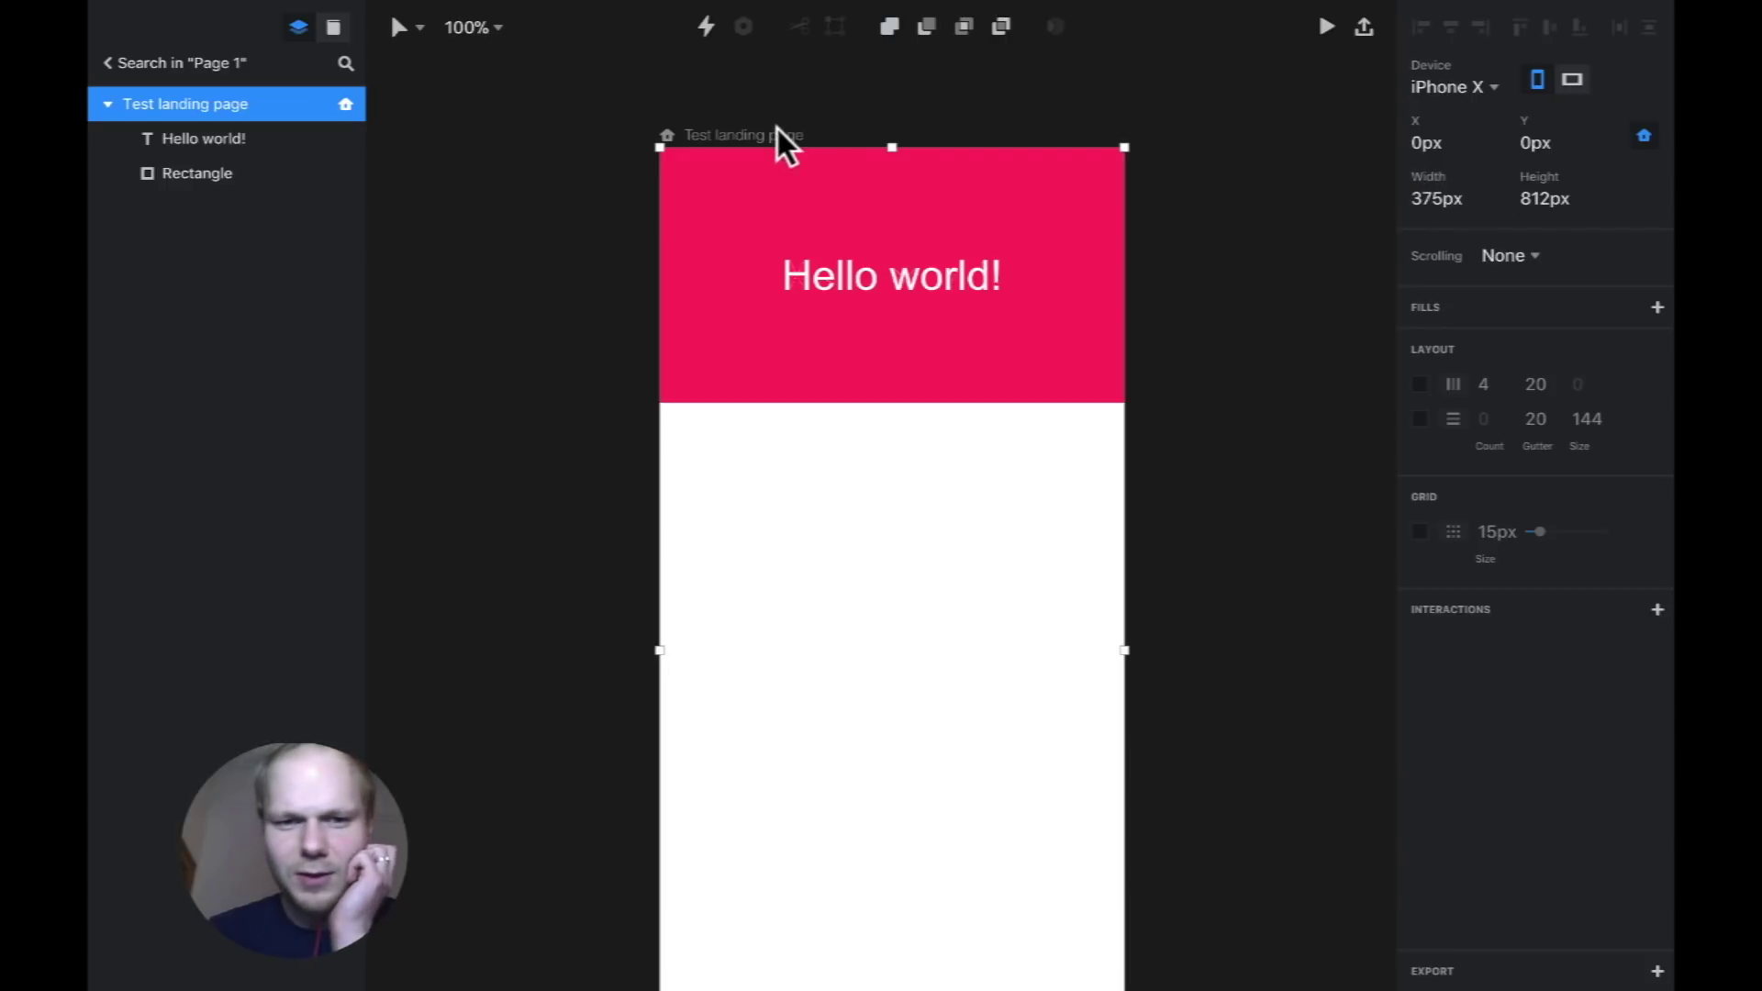
left_click(866, 286)
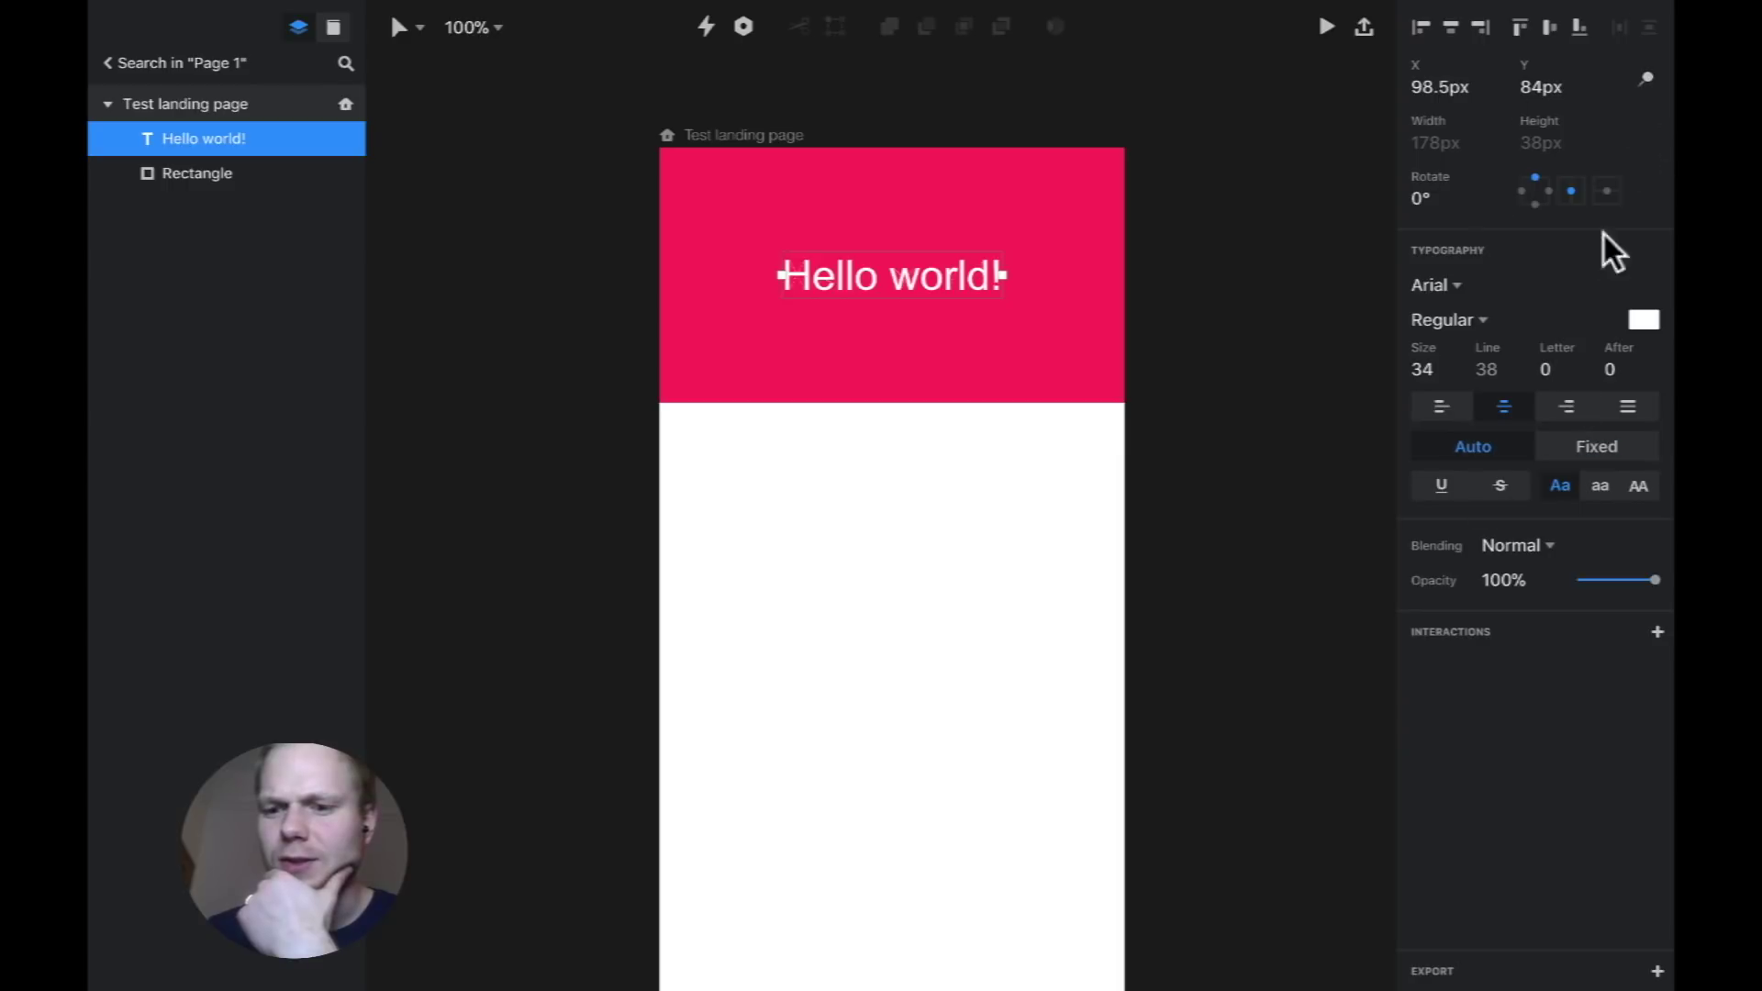
Deselect and reselect the Hello world! text on the pink rectangle.
left_click(1252, 190)
left_click(863, 280)
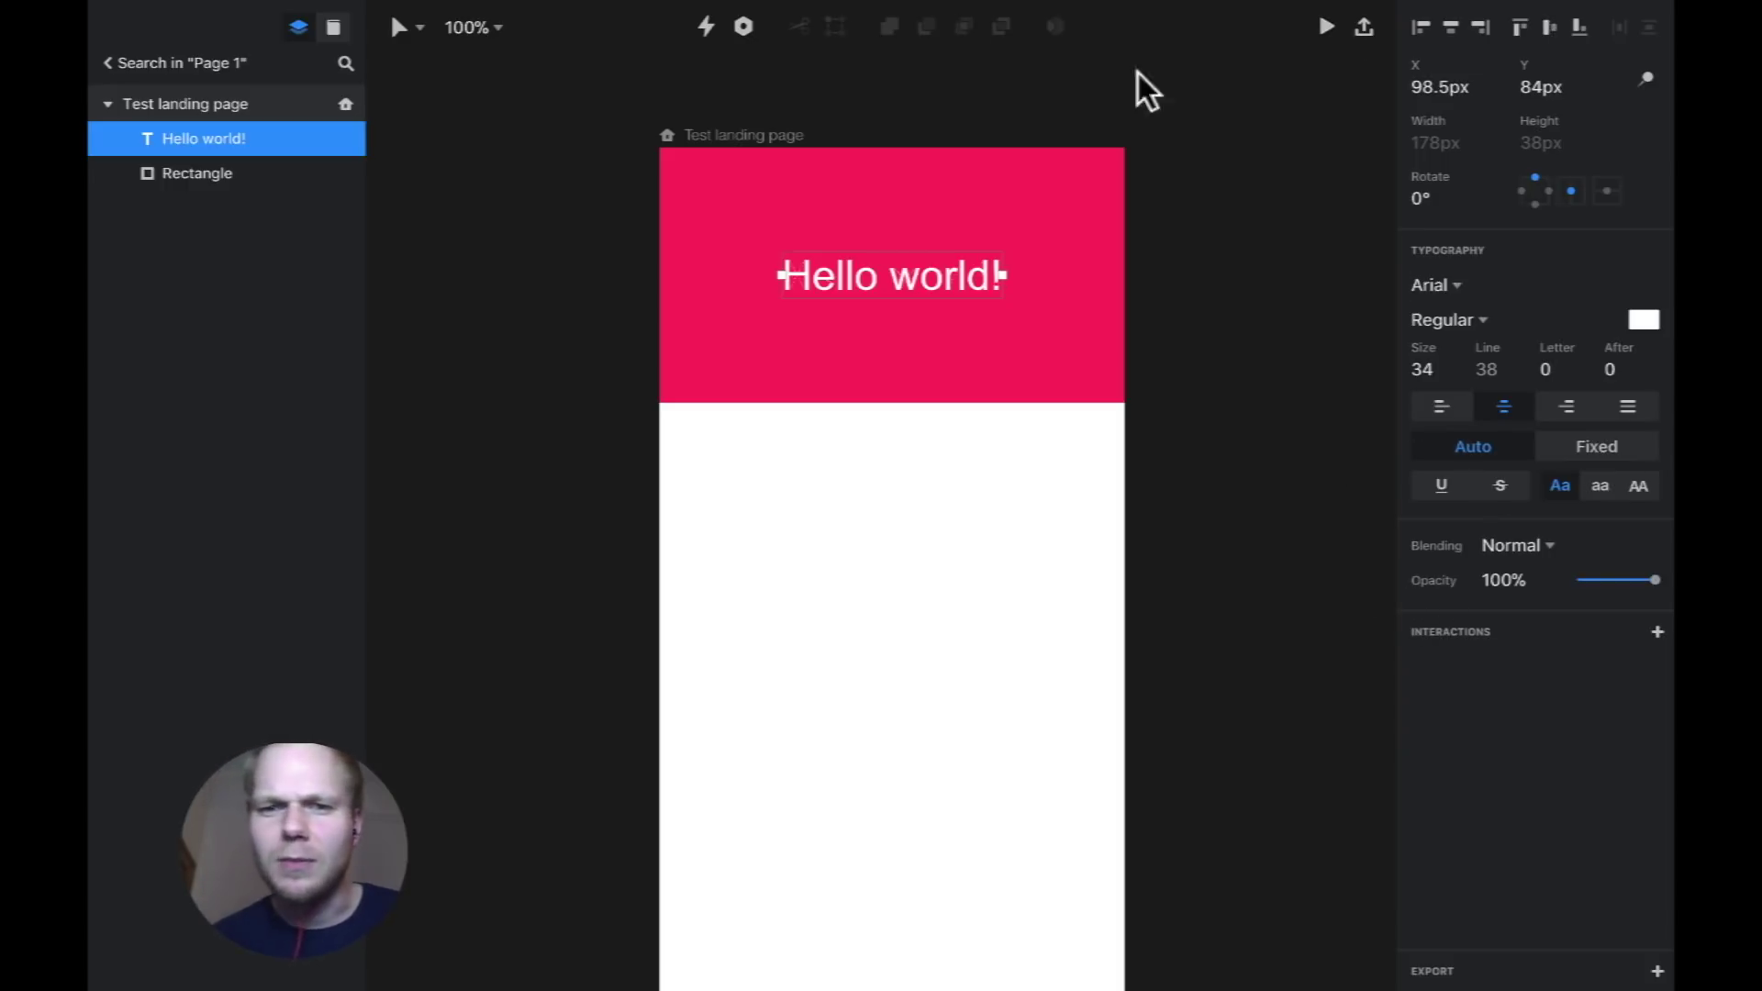
left_click(604, 71)
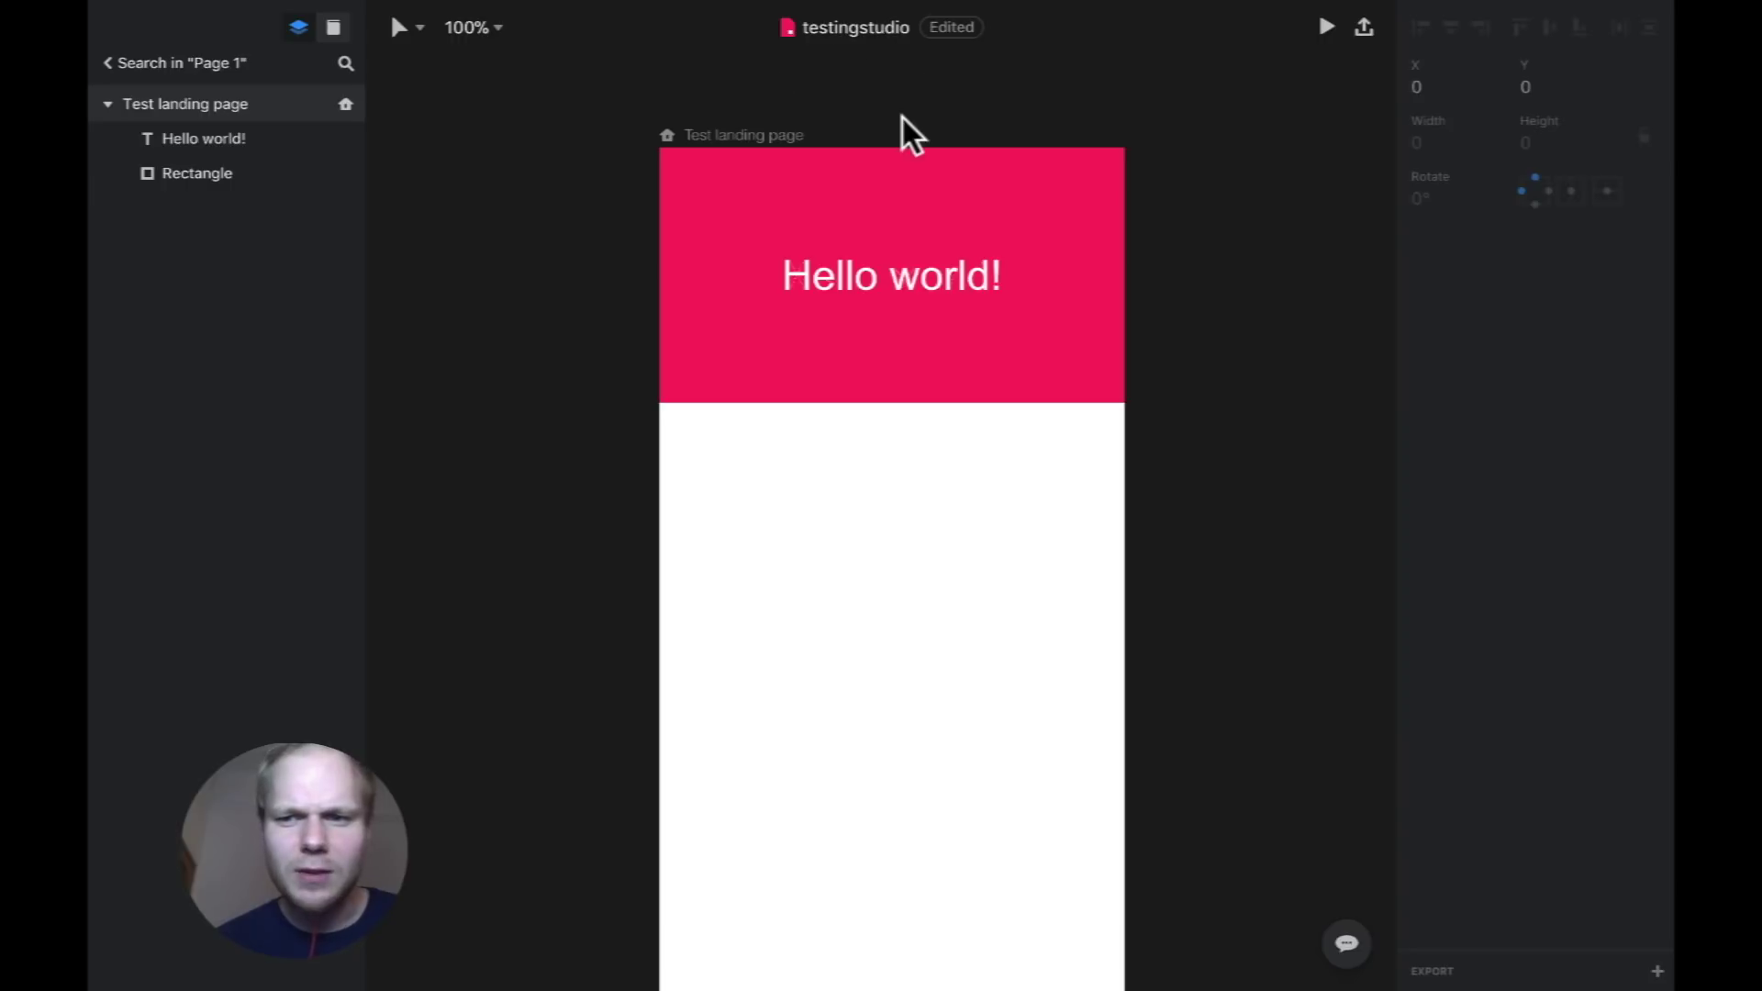
left_click(868, 273)
Cut away the rectangle's top-right outline, then undo to restore the full rectangle.
left_click(818, 356)
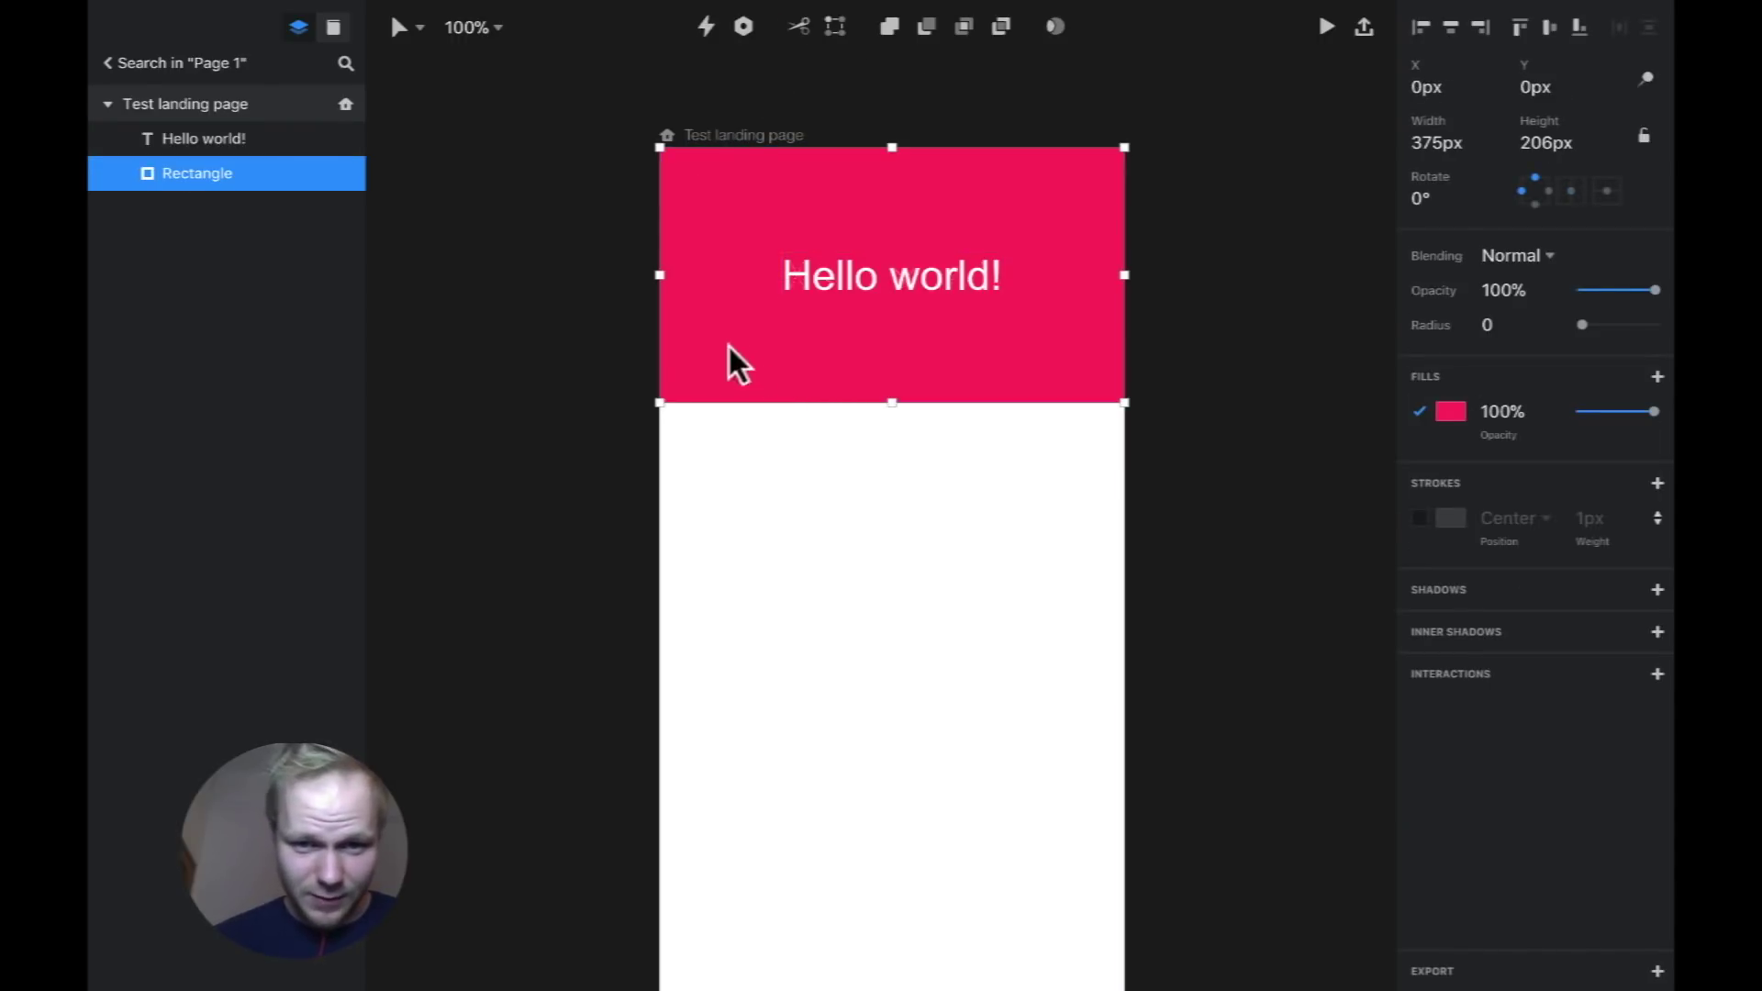
left_click(801, 25)
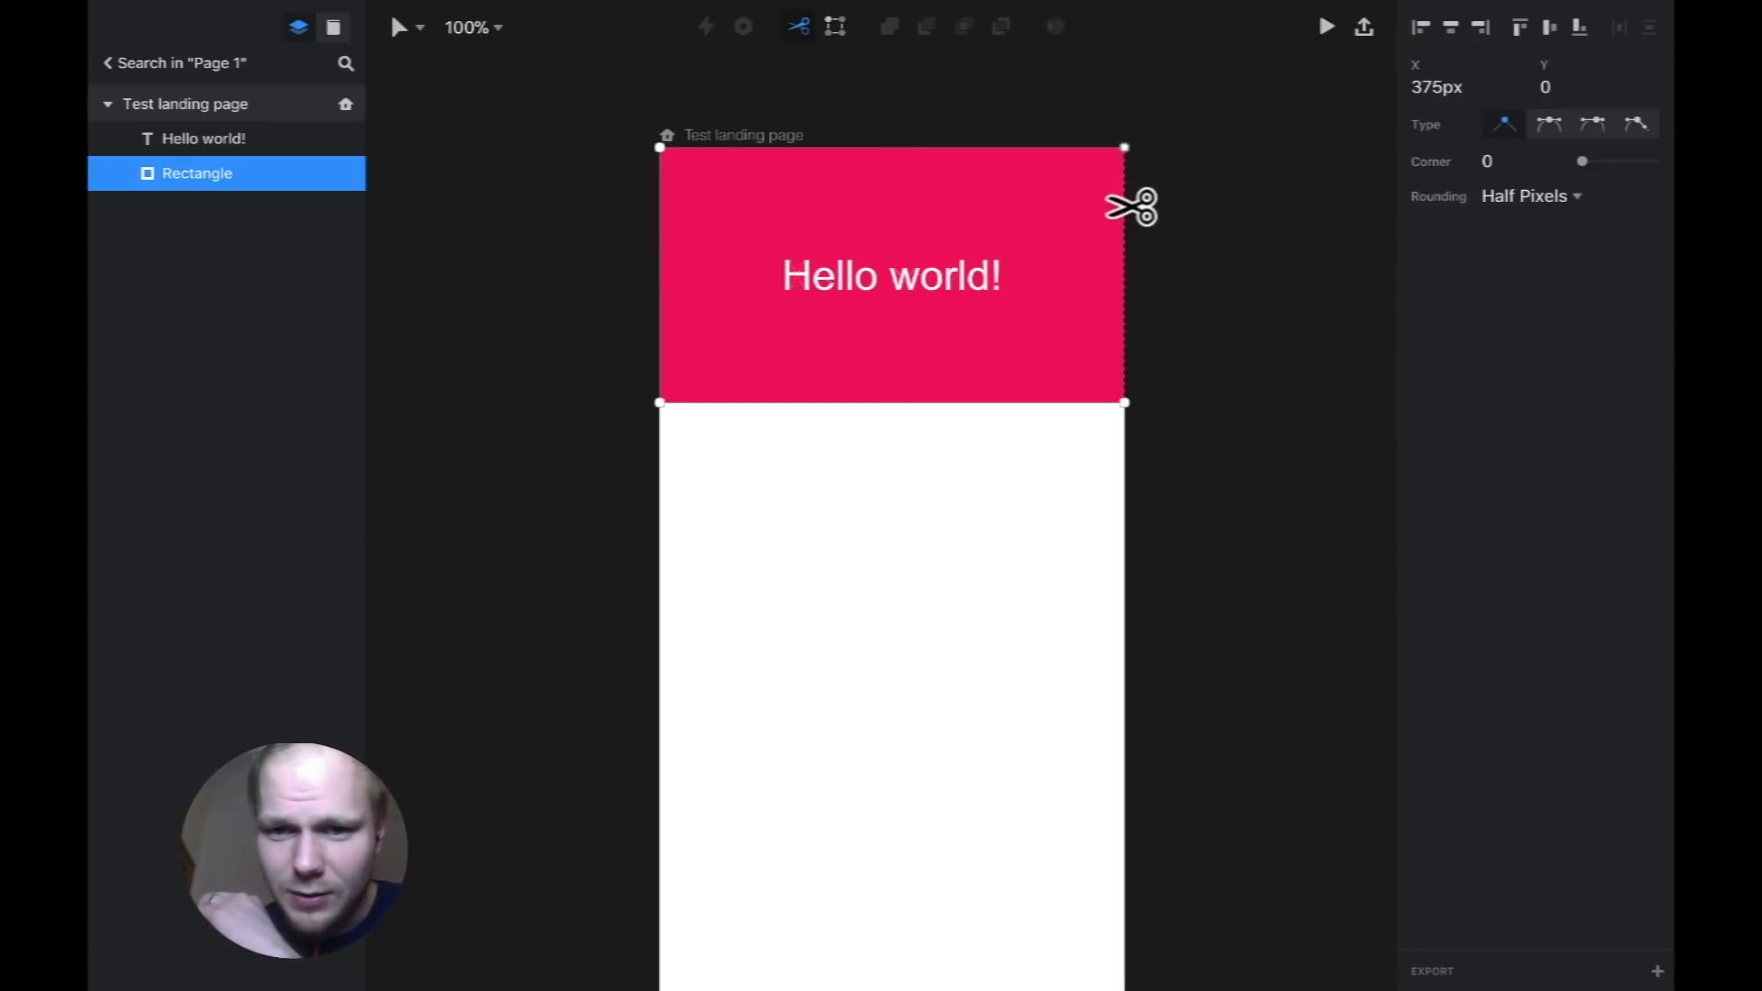
left_click(1125, 263)
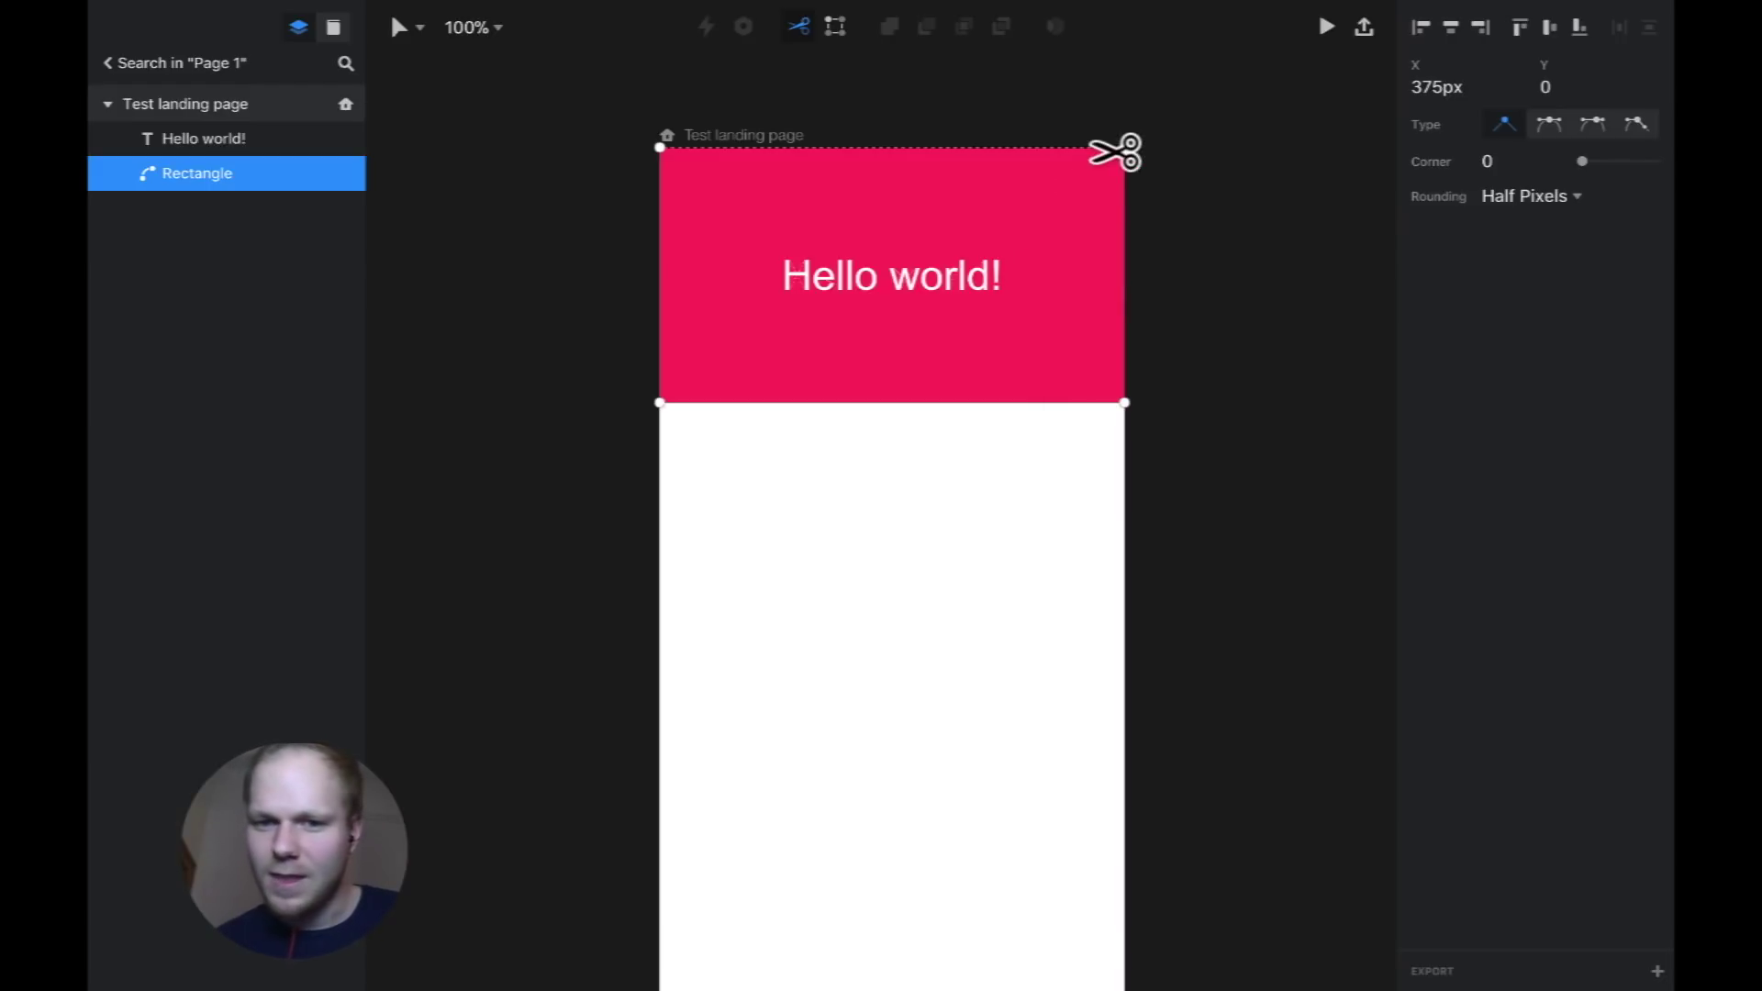
left_click(1092, 151)
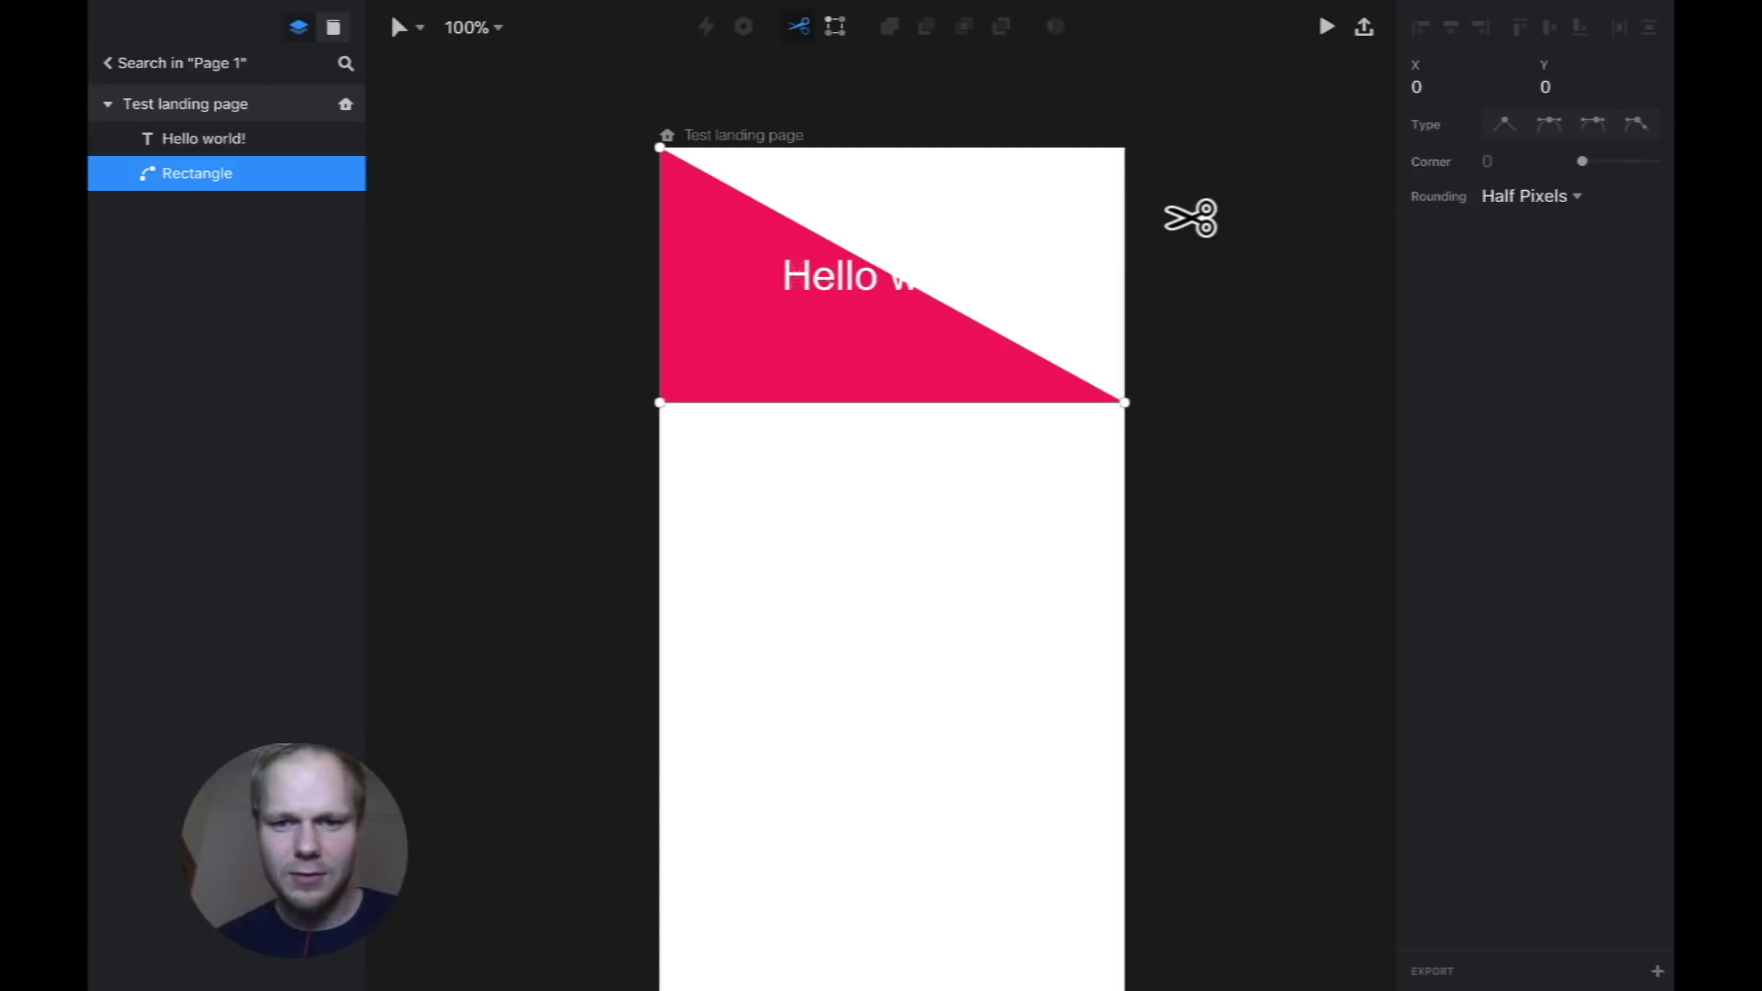
key("super+z")
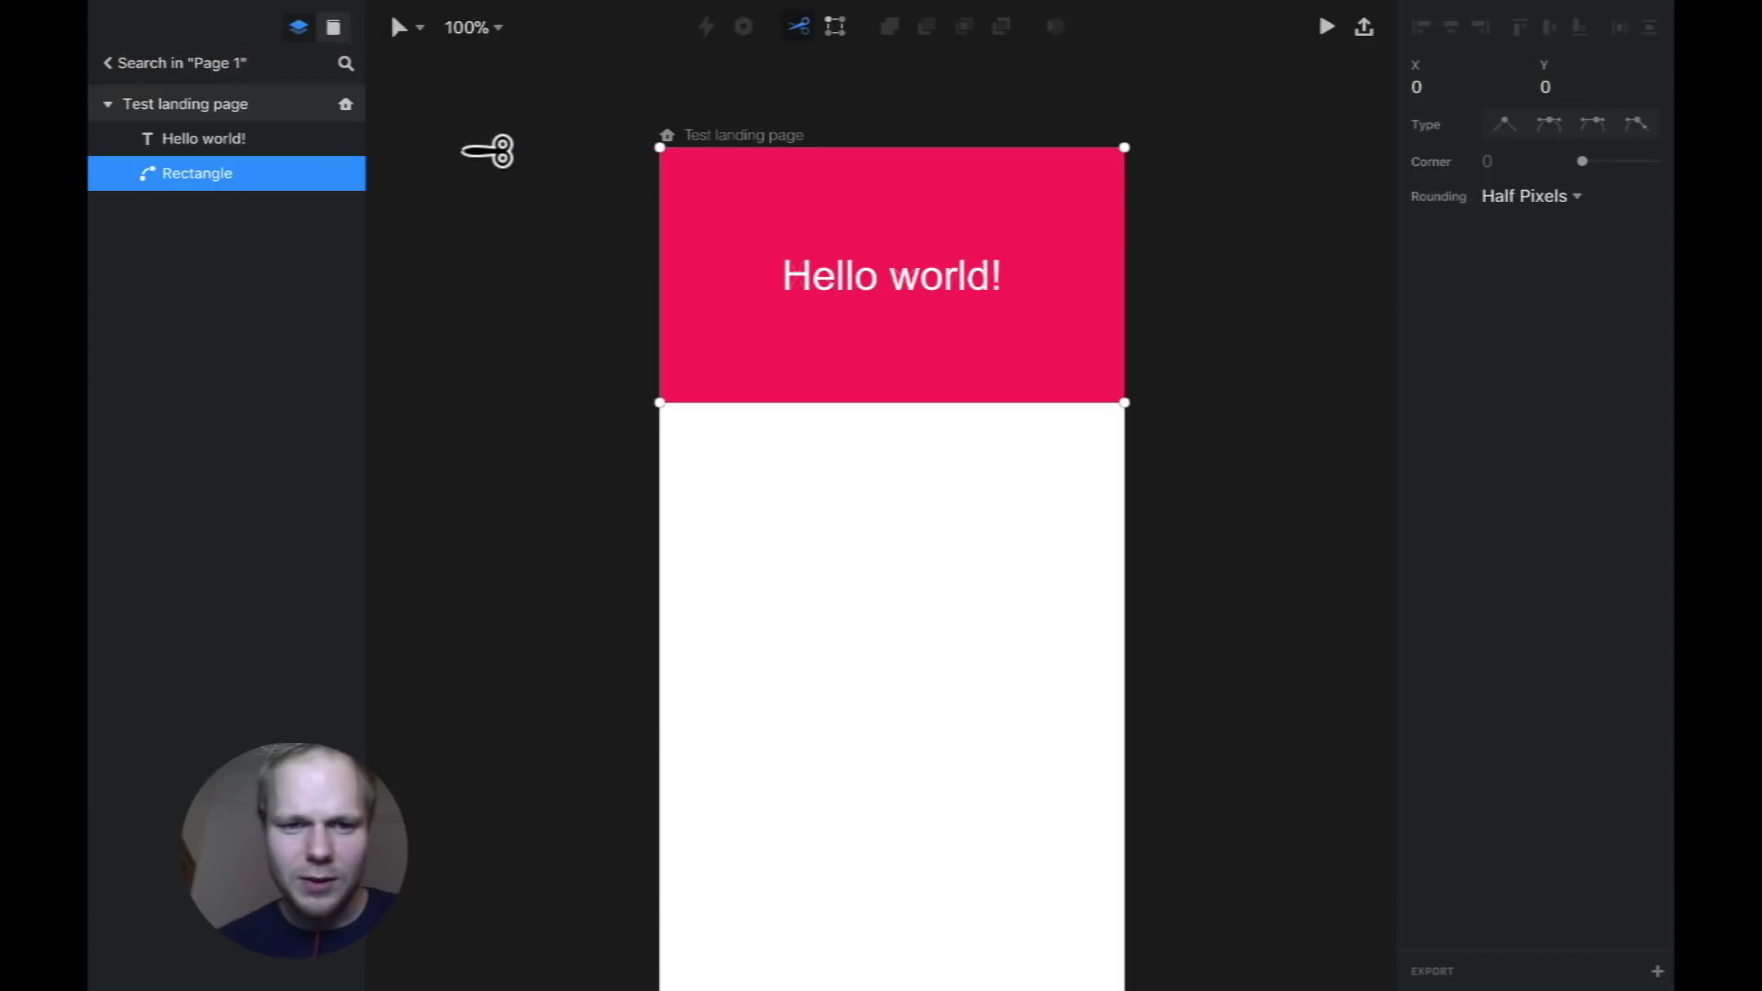
Drag the rectangle's top-left corner point to skew it, then undo the skew.
left_click(836, 27)
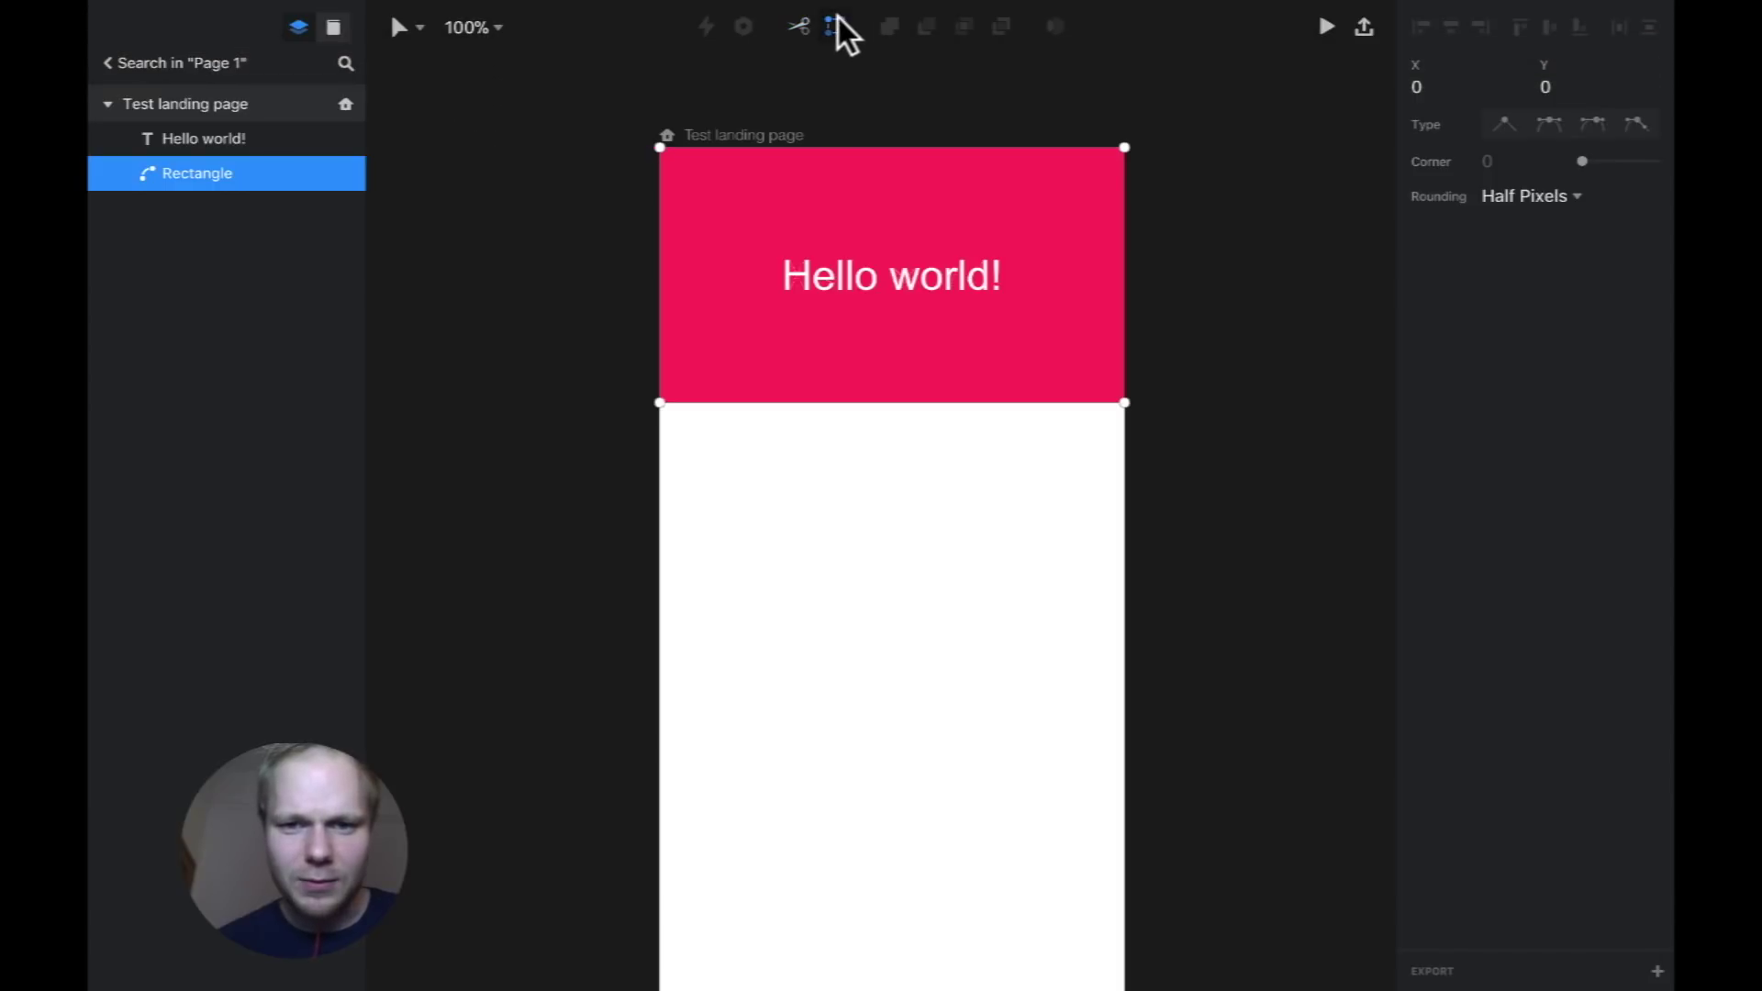
left_click(661, 147)
left_click_drag(661, 146, 678, 168)
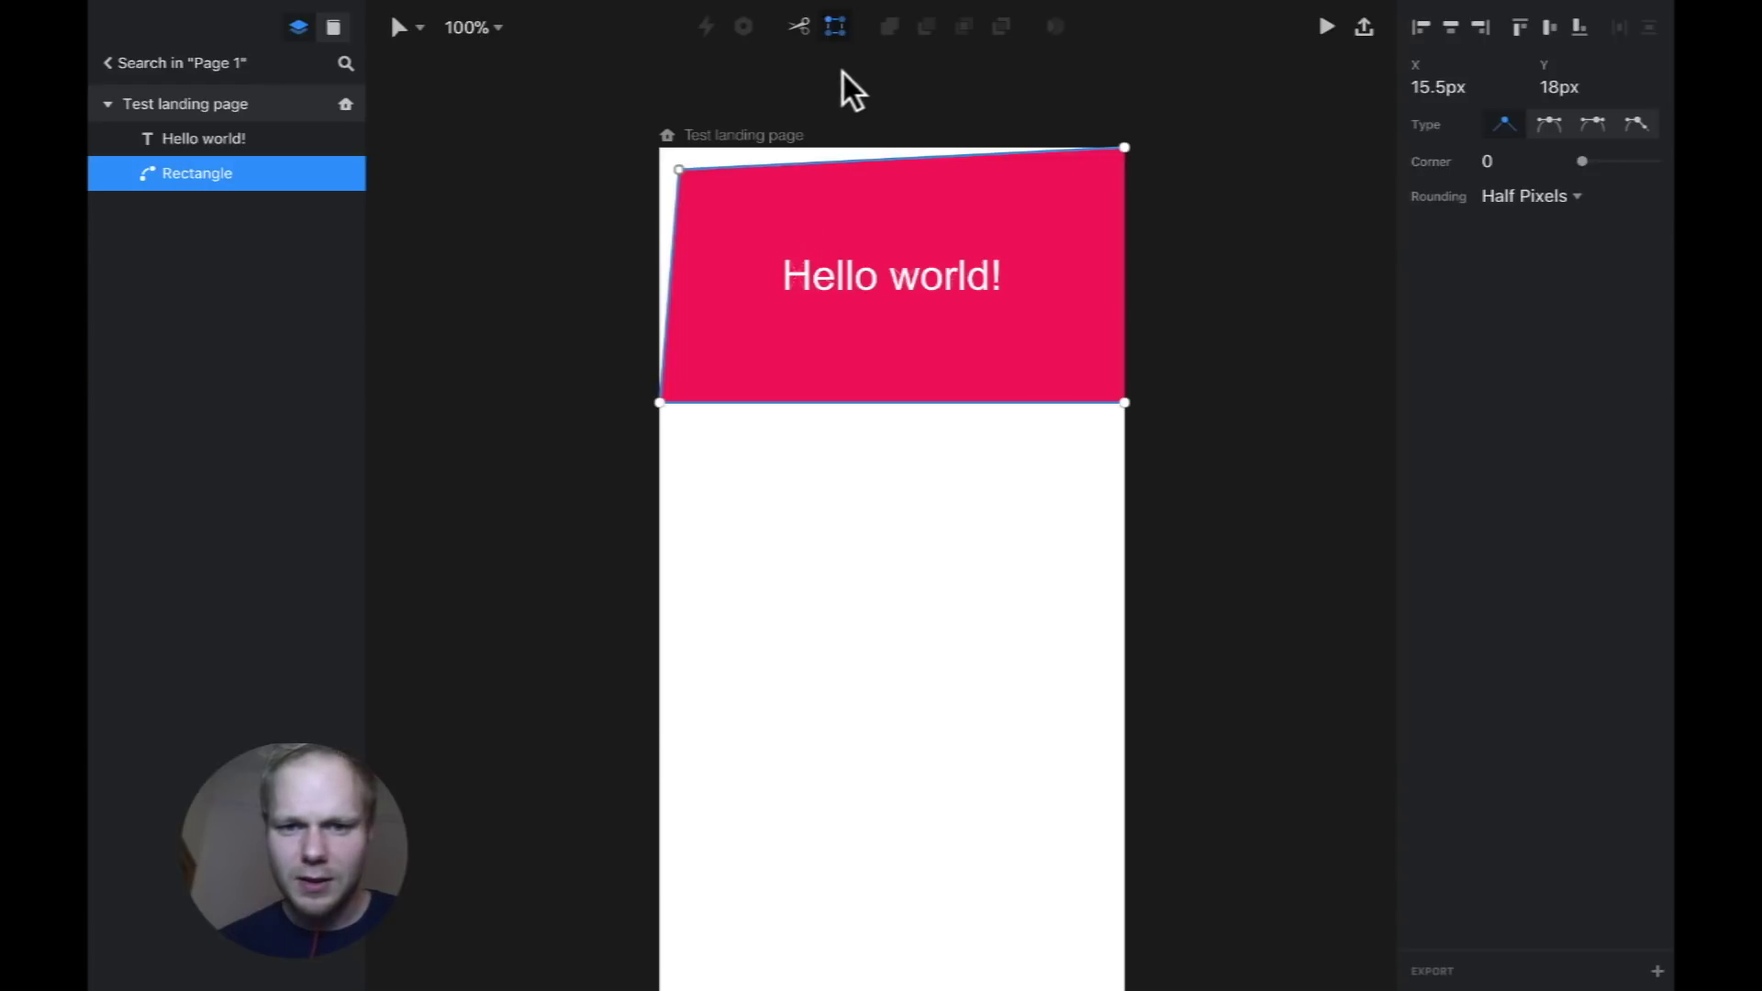
key("ctrl+z")
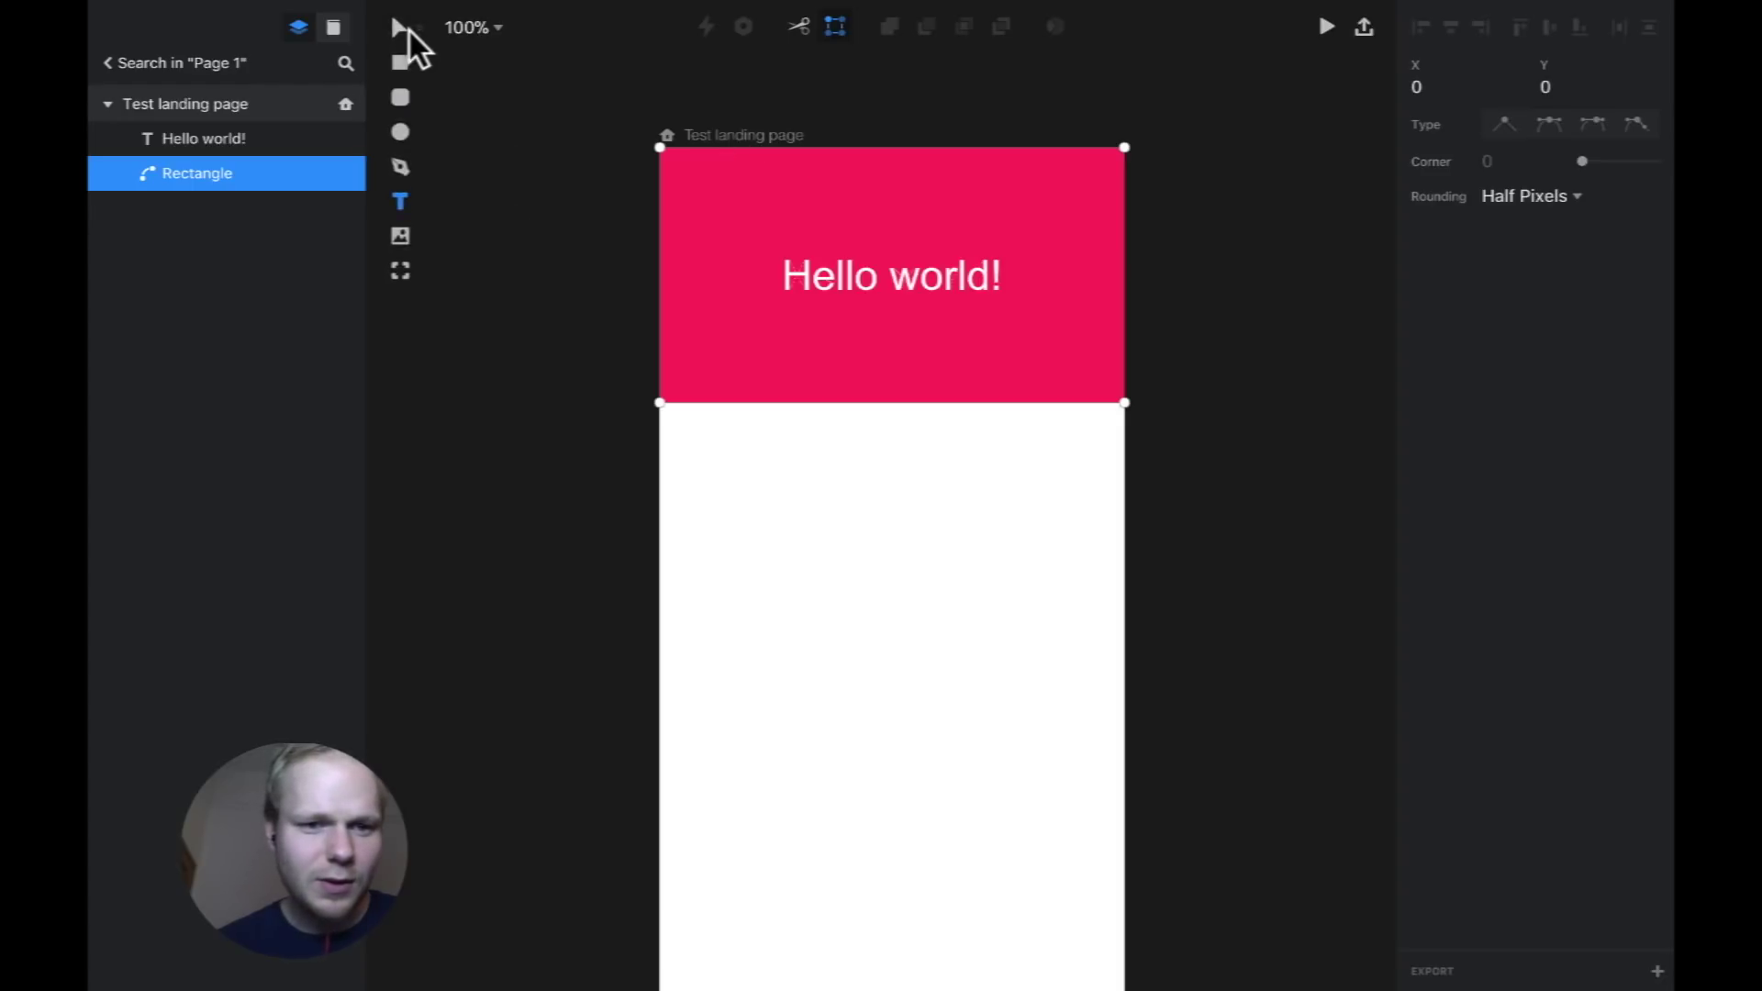
left_click(402, 63)
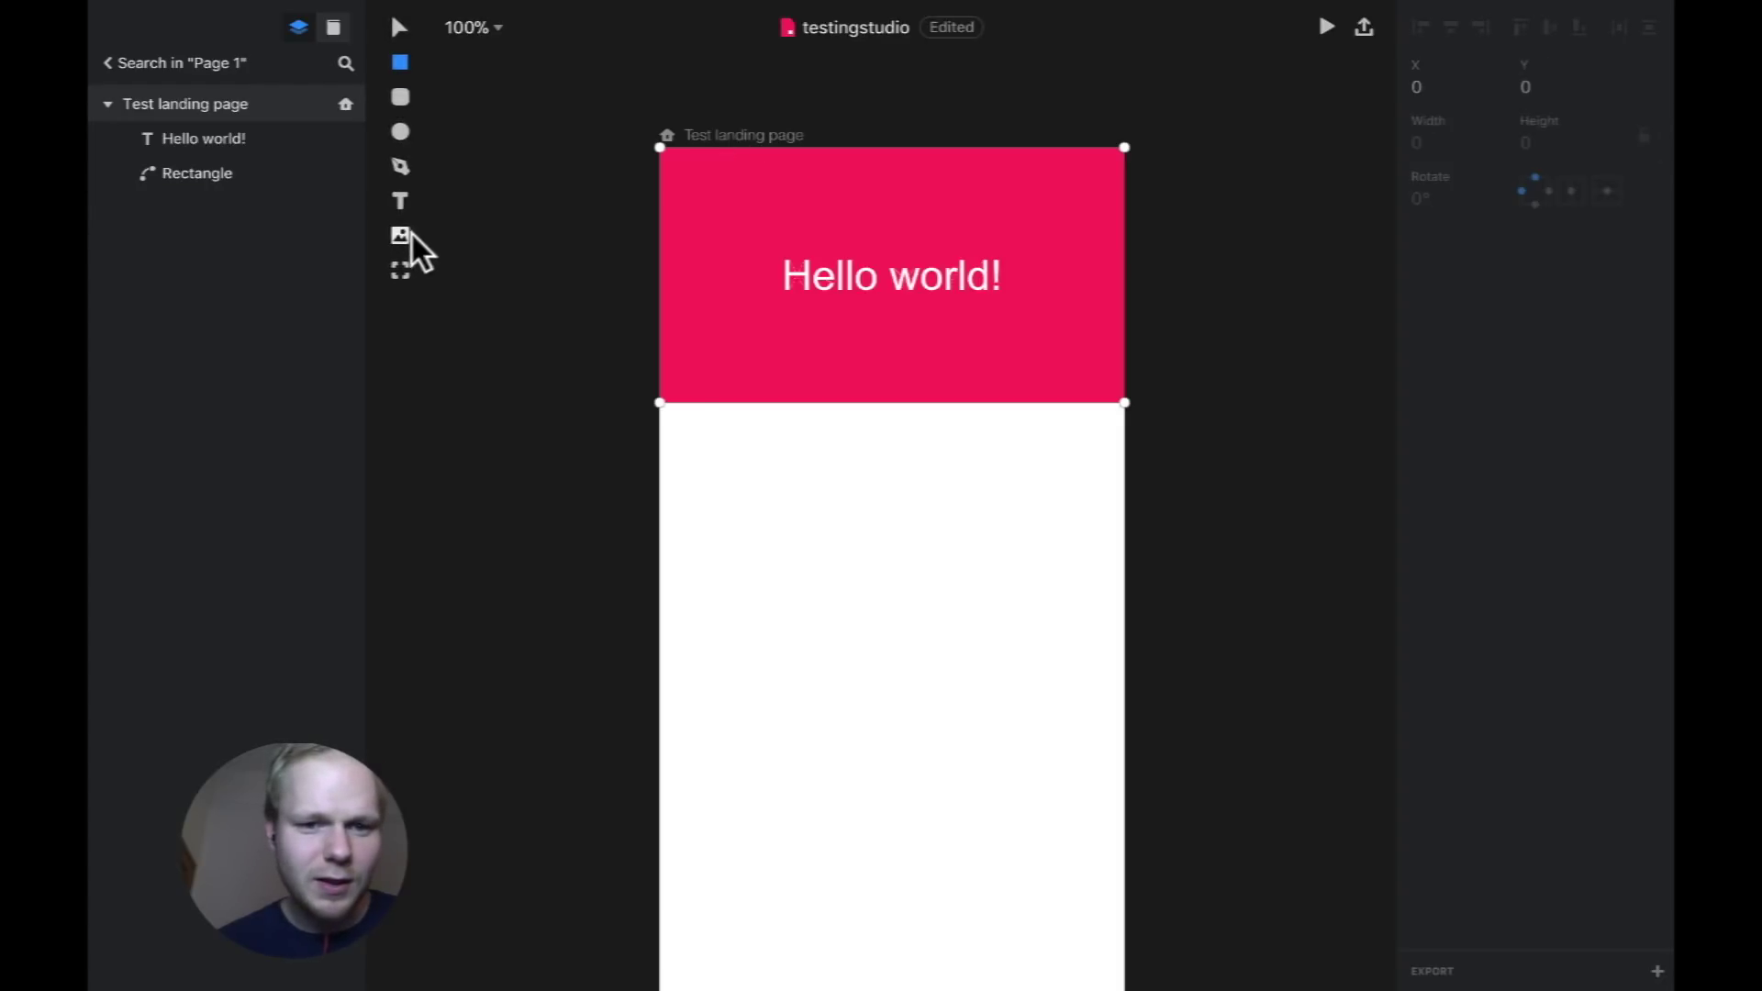
Select both the Rectangle and Hello world! layers and create a component named 'header 1'.
left_click(400, 28)
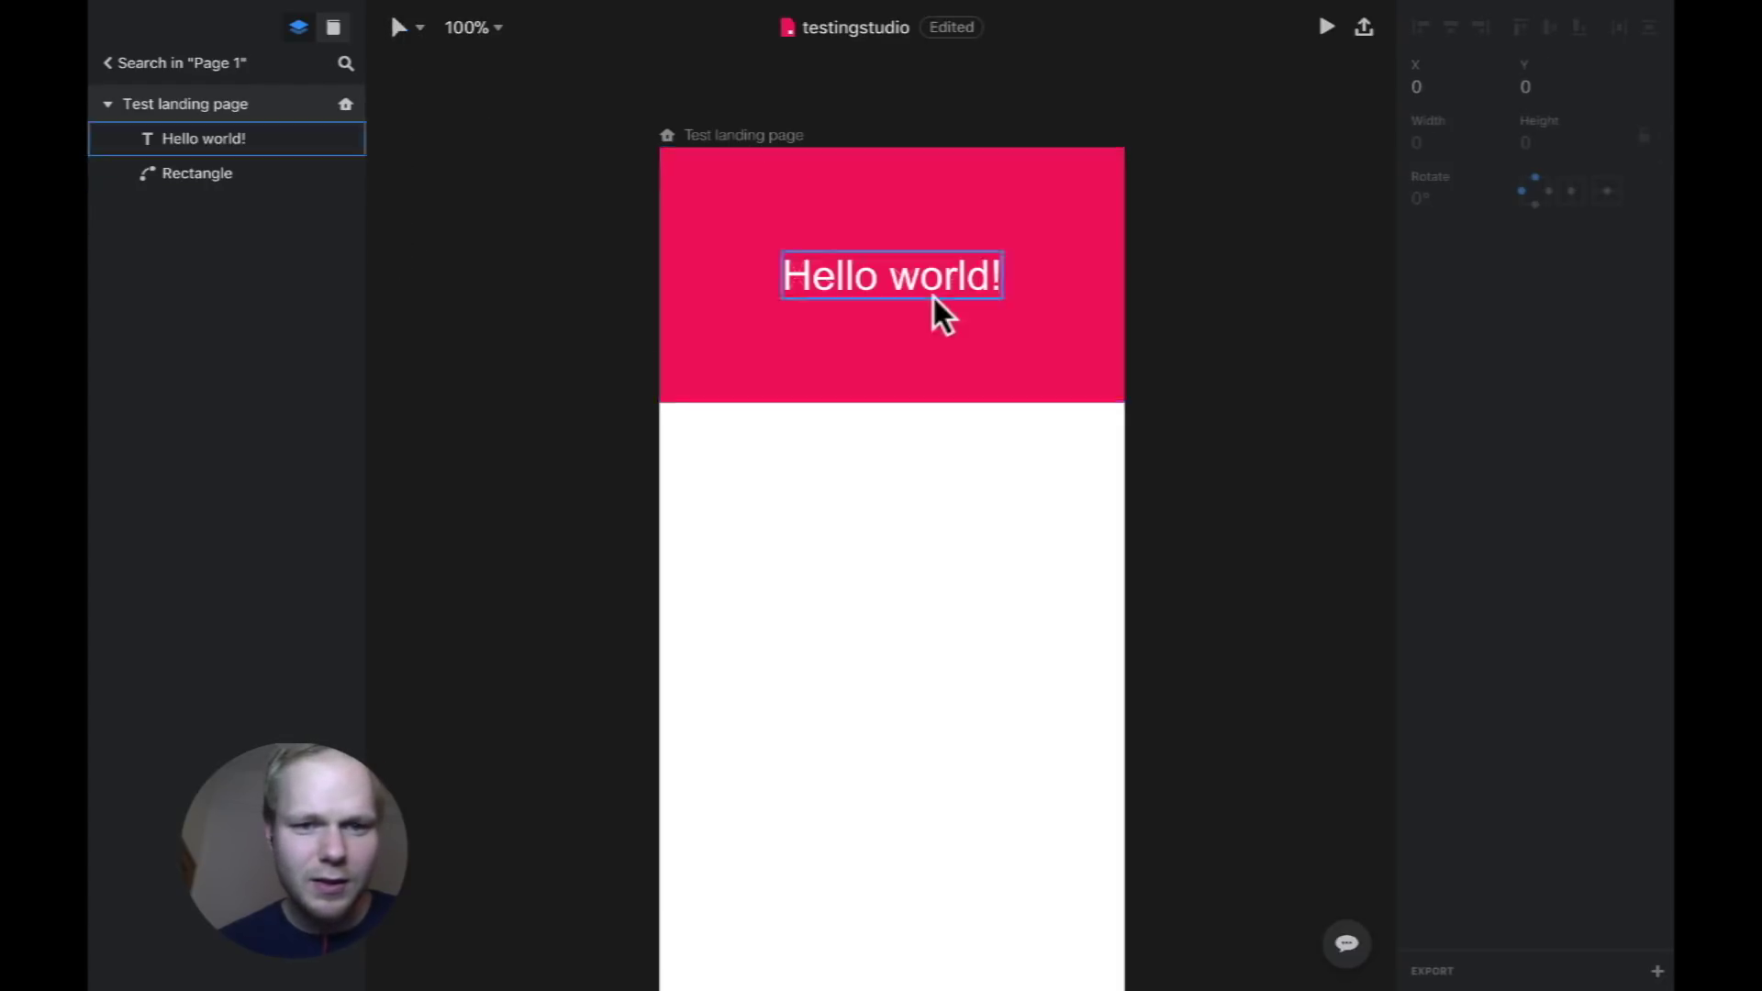
left_click(1007, 179)
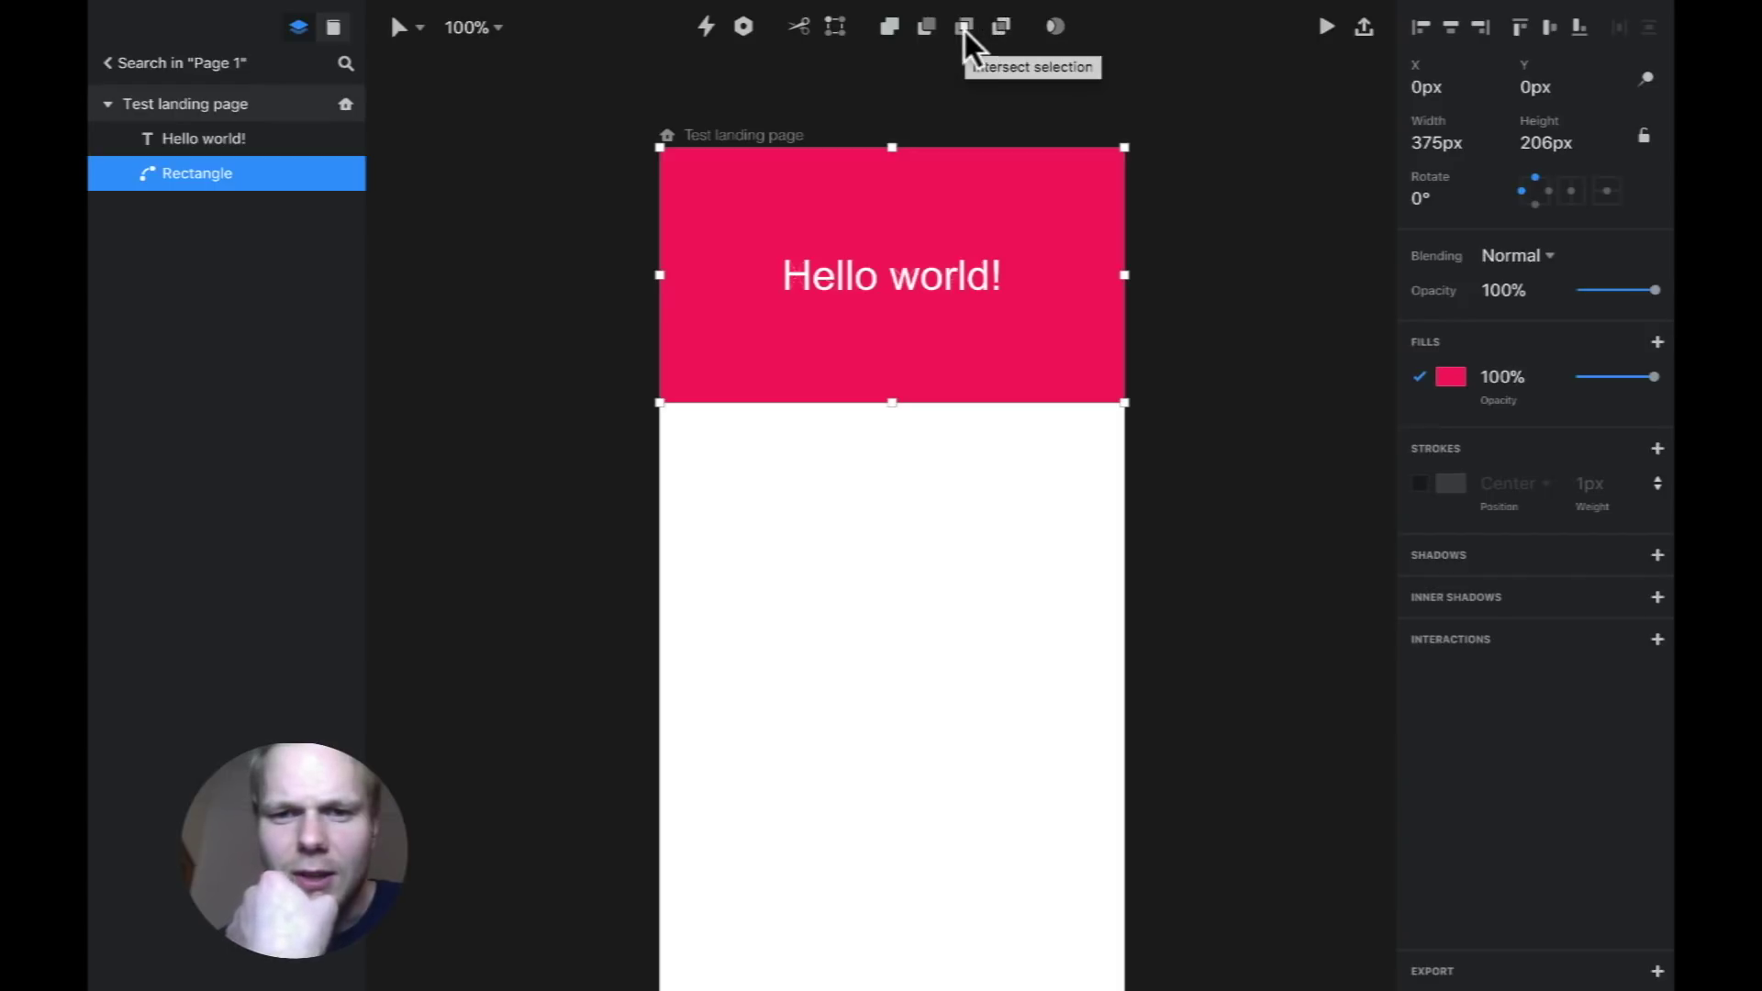
left_click(742, 26)
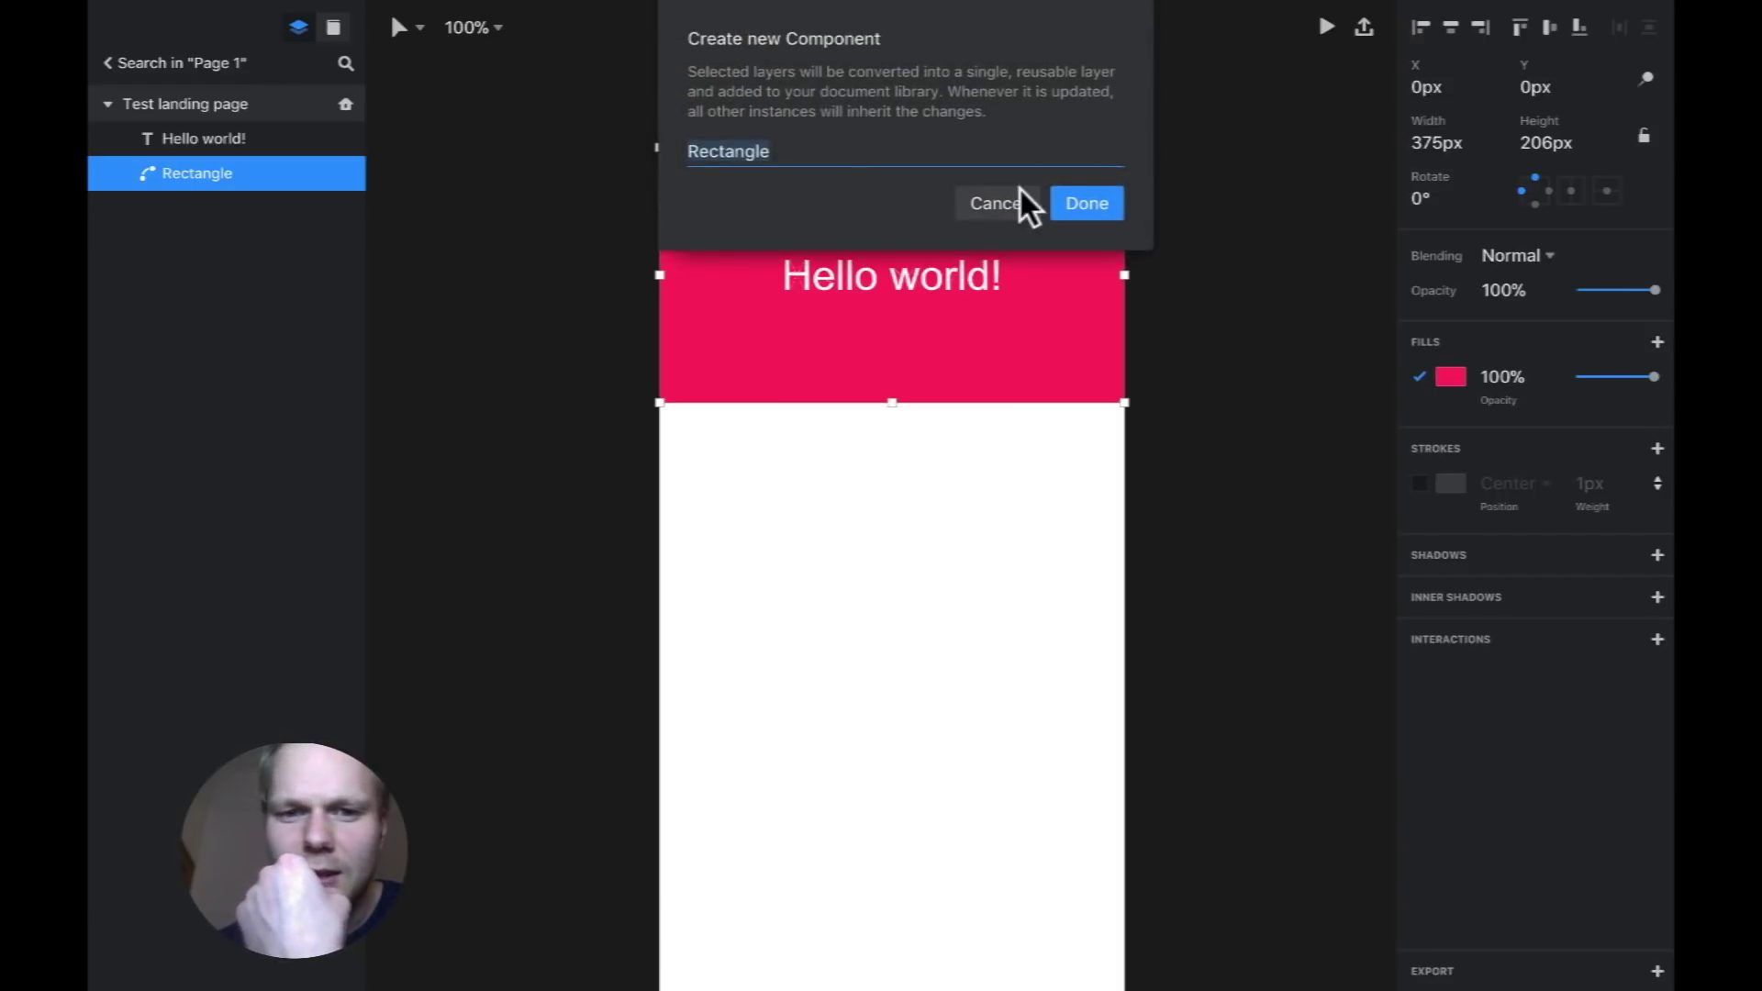
left_click(1000, 202)
left_click(913, 278, "shift")
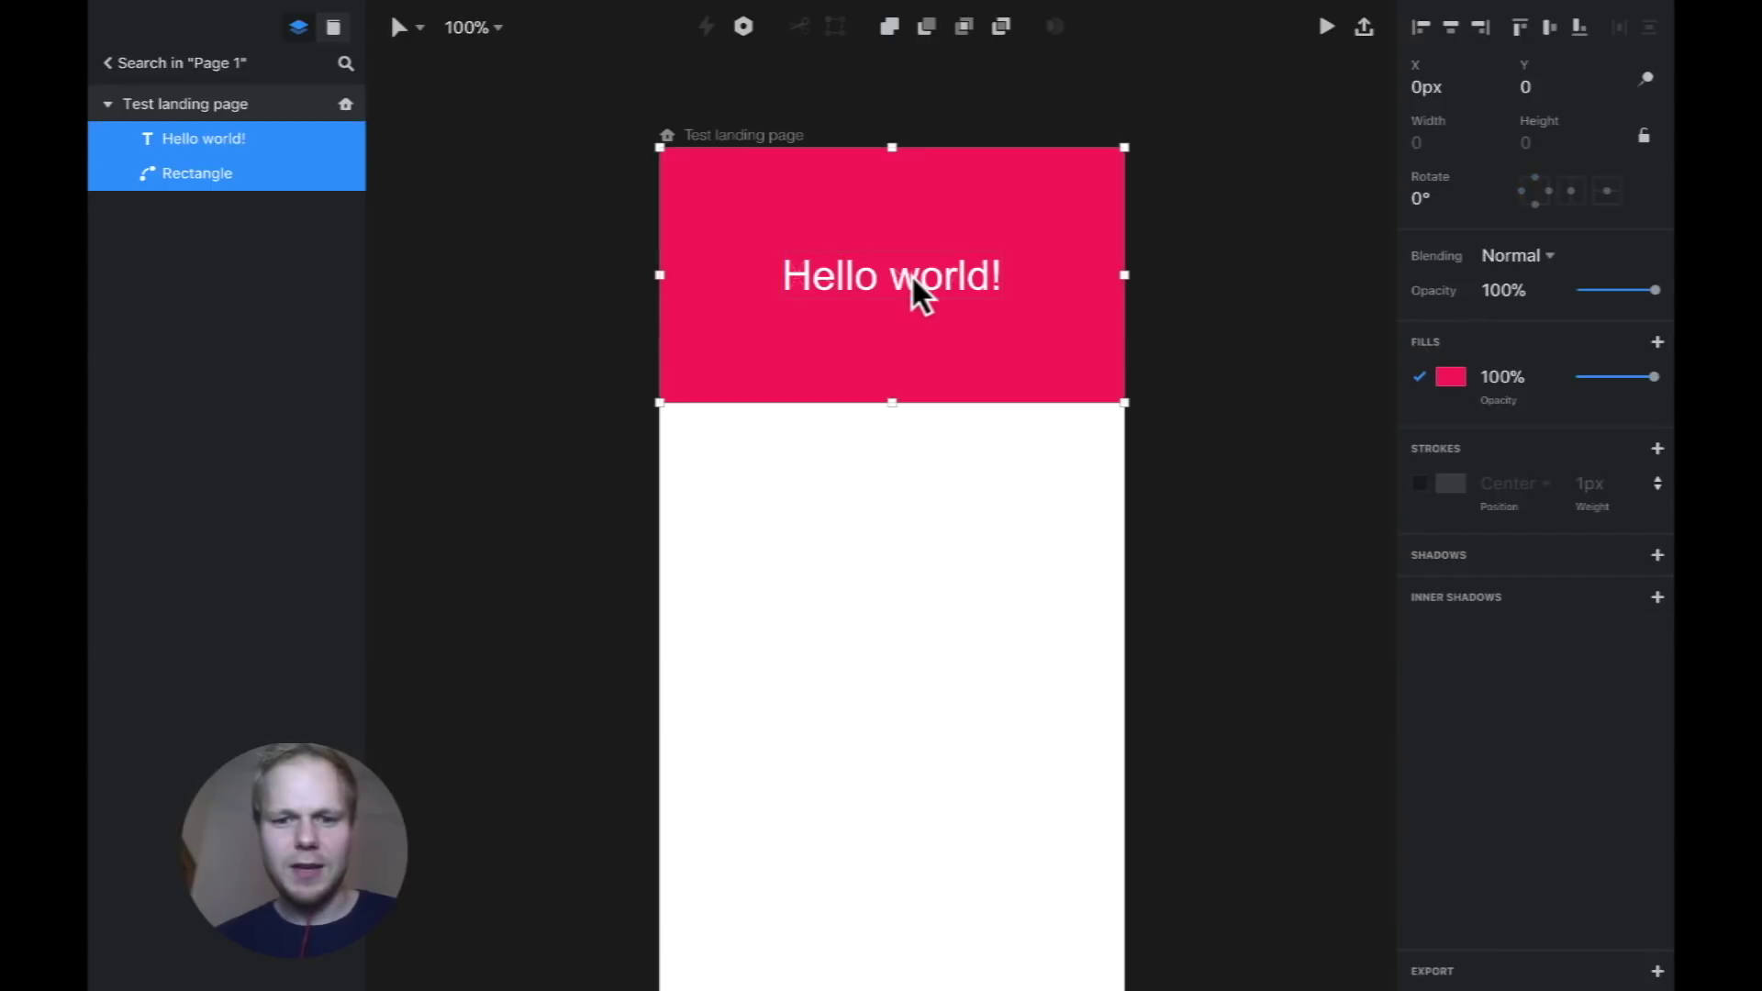
left_click(741, 26)
type("header 1")
key("Return")
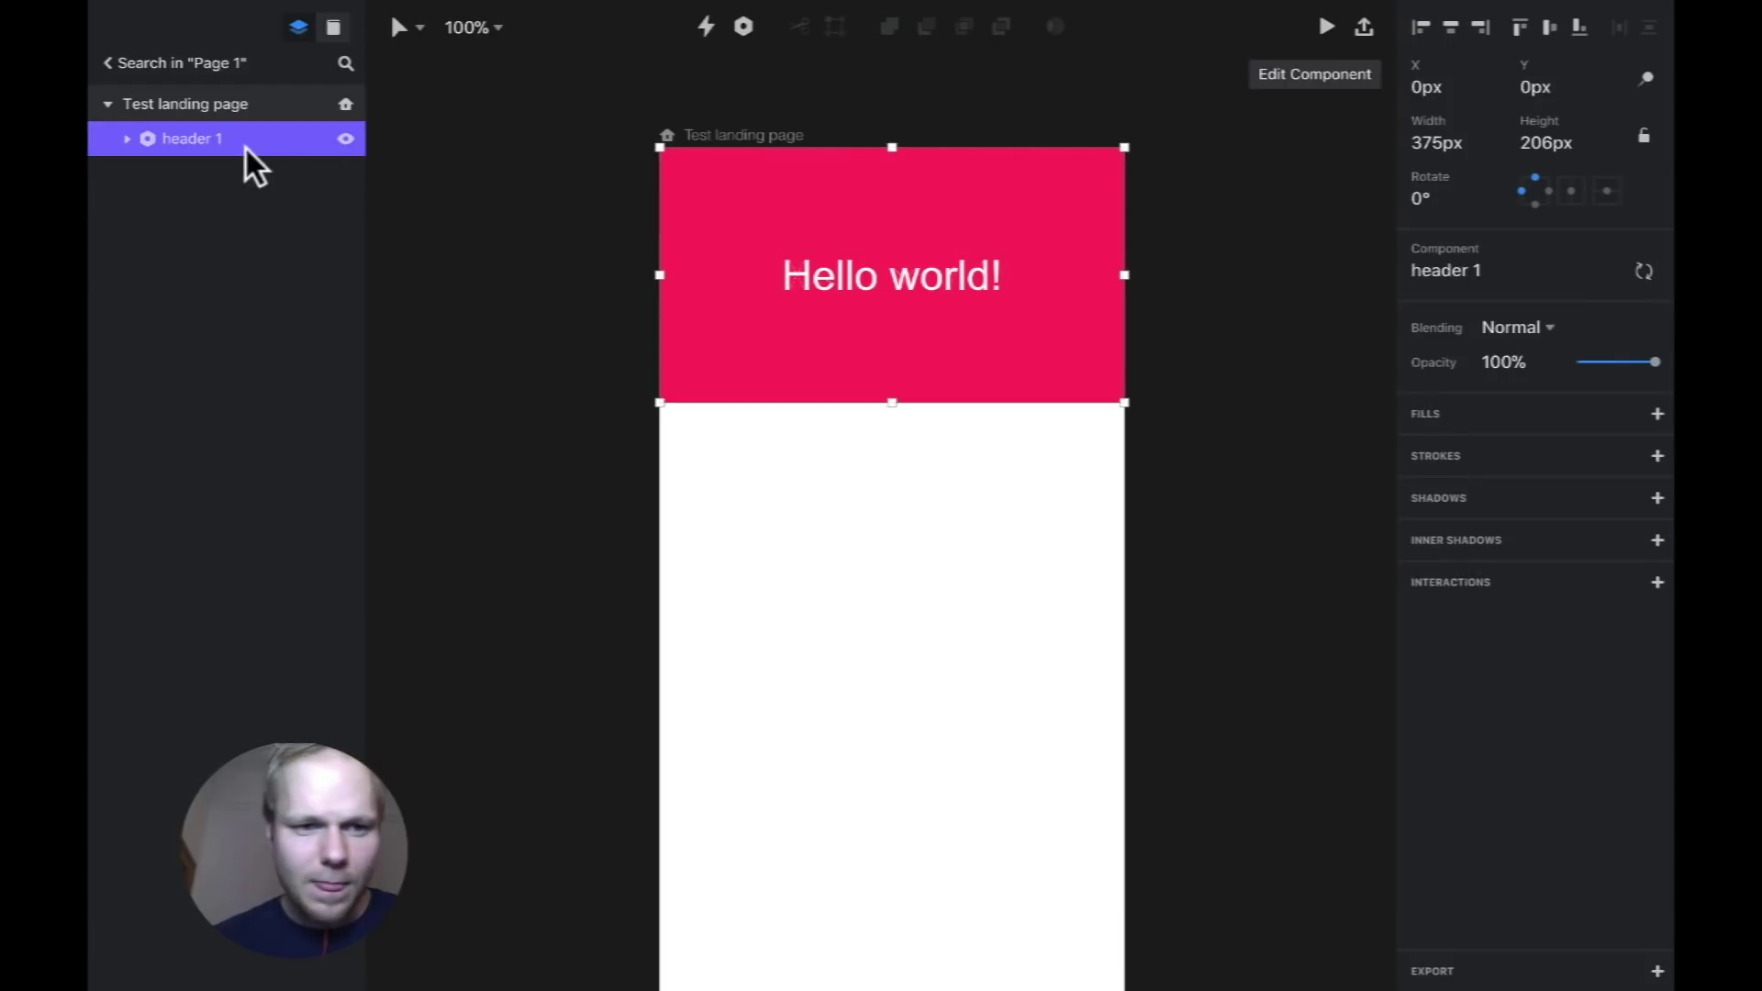
Duplicate header 1, place the copy directly below it, and delete the extra copy.
left_click(127, 137)
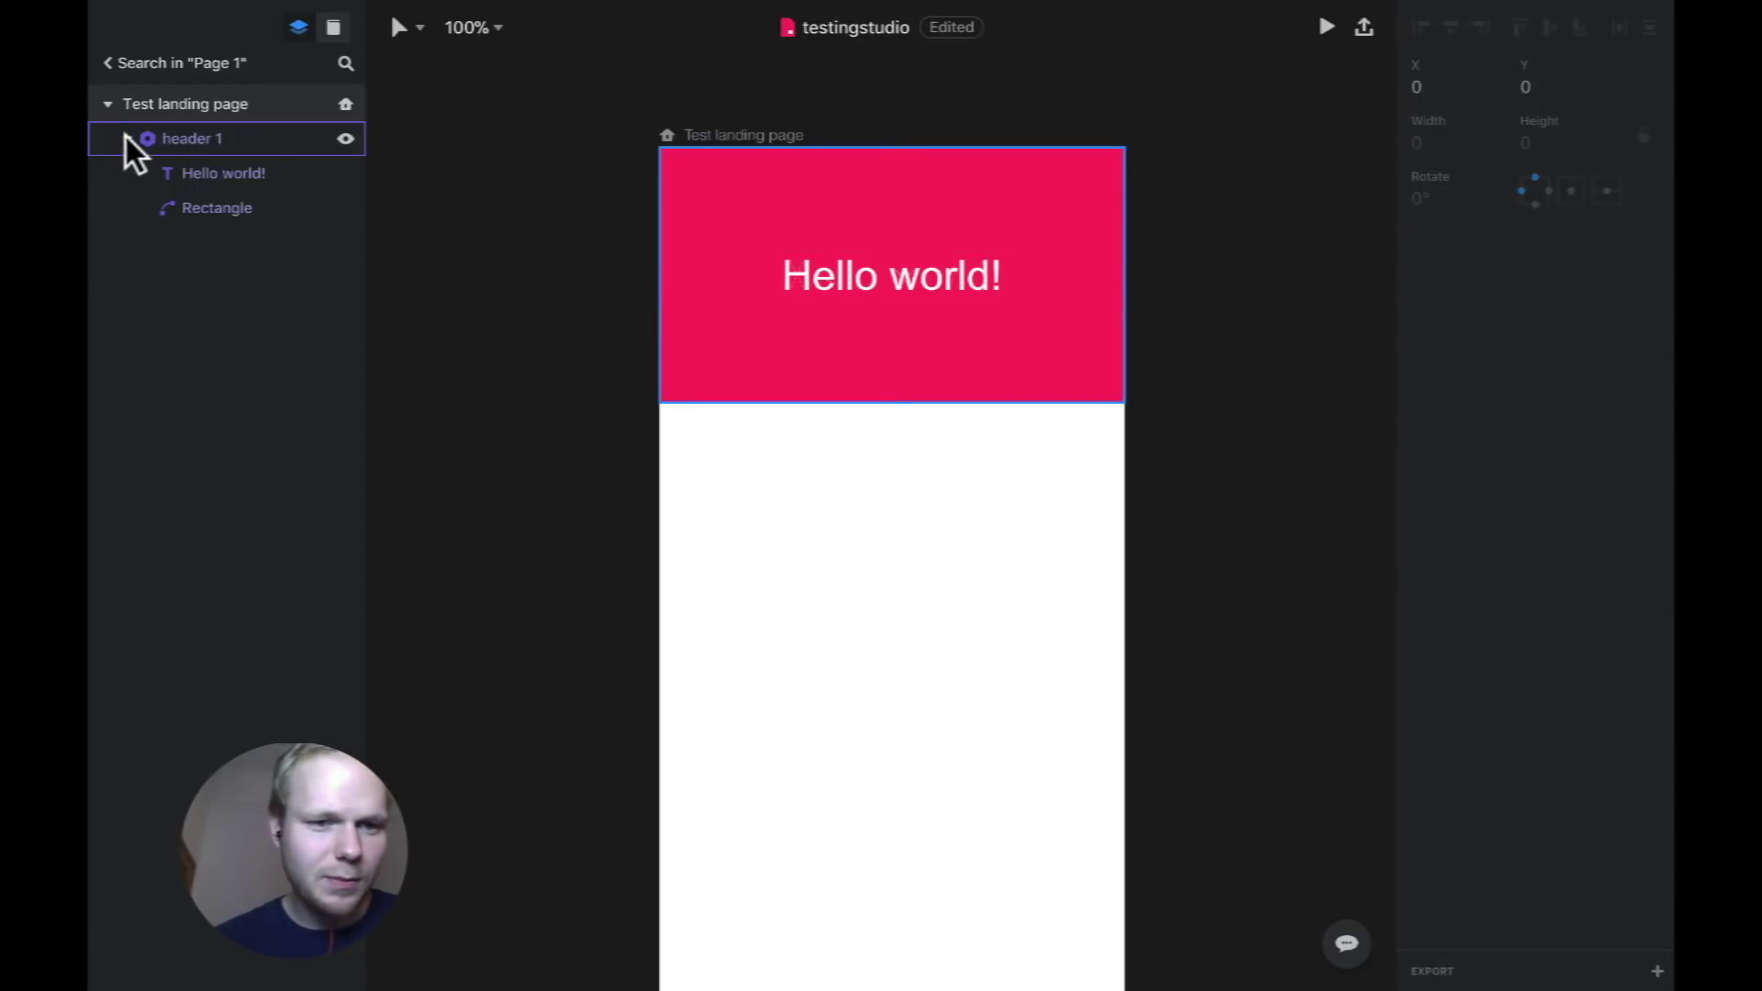
left_click(127, 138)
left_click(202, 139)
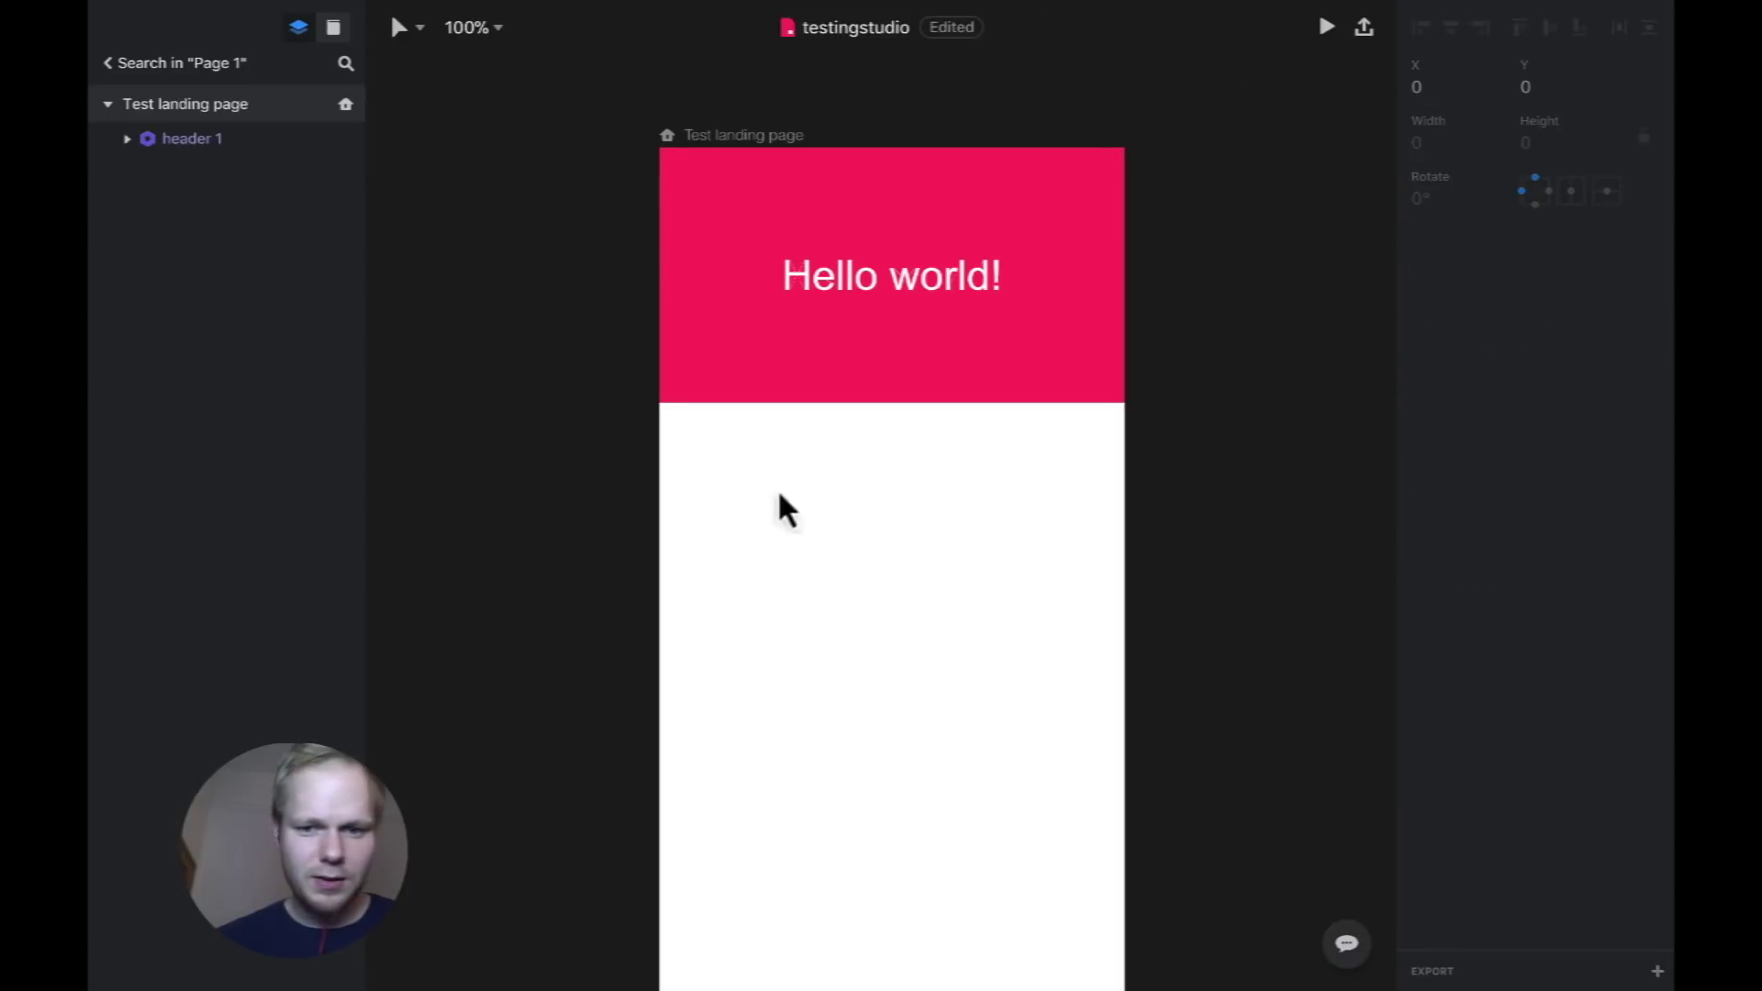
key("ctrl+d")
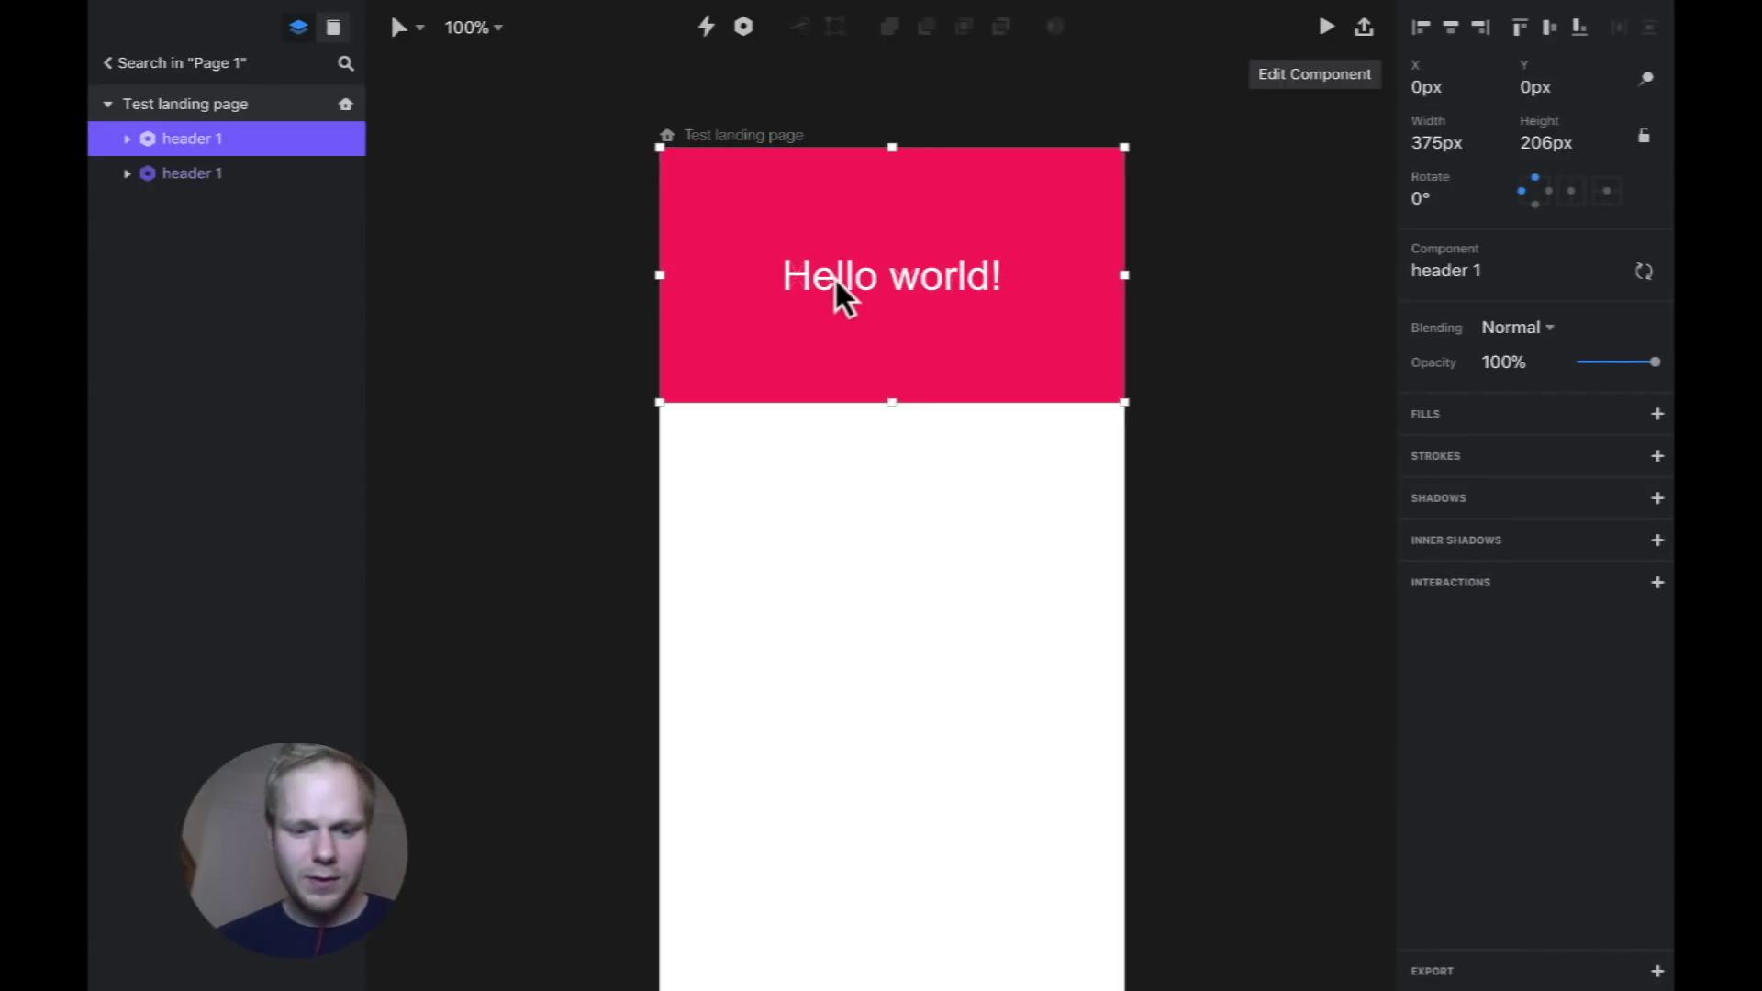
key("ctrl+v")
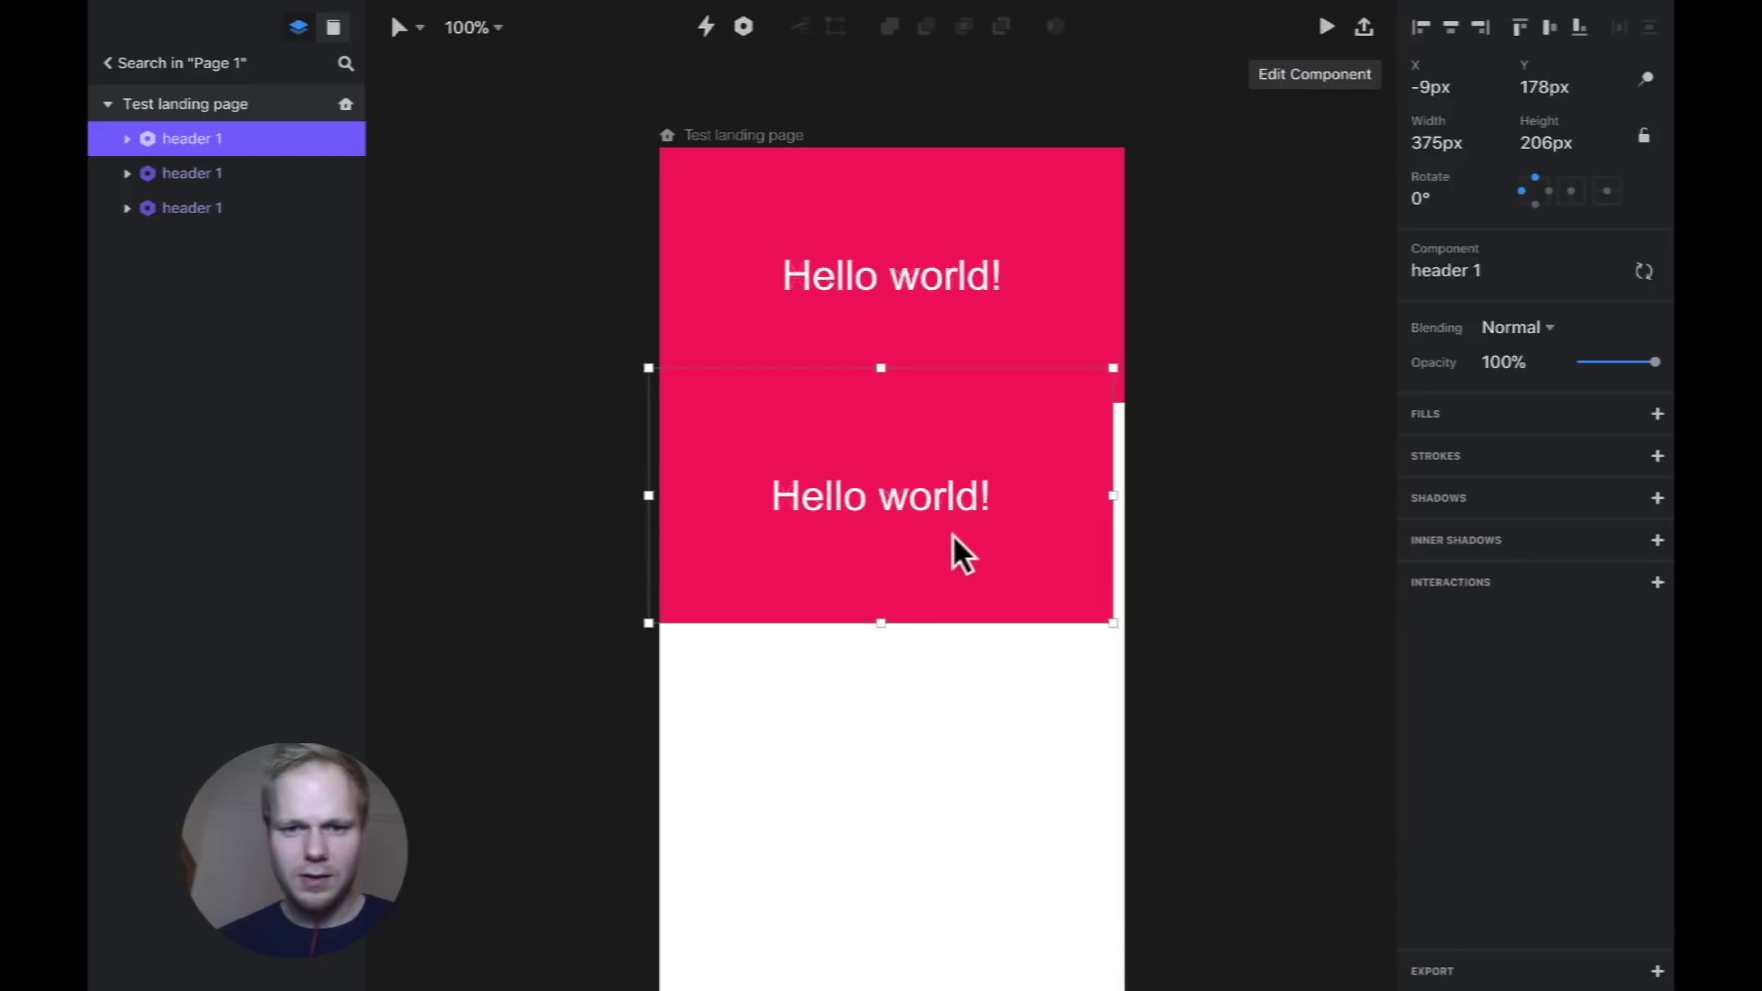
left_click_drag(958, 488, 978, 527)
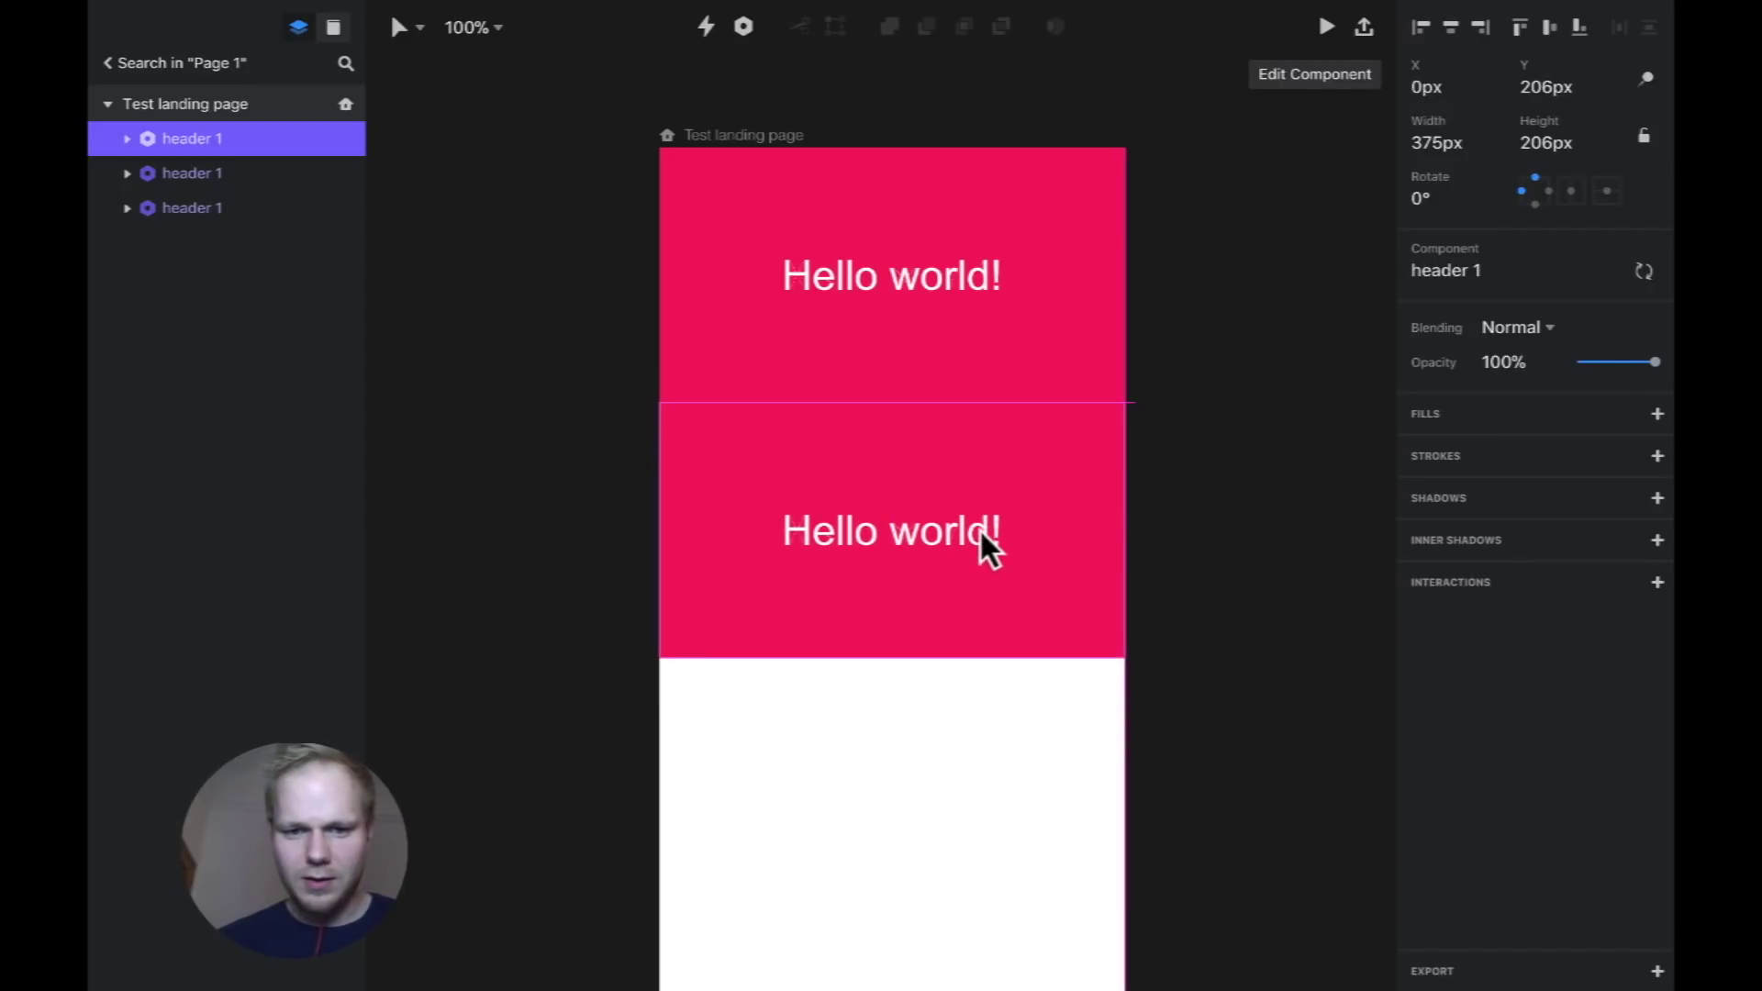
left_click(173, 171)
key("Delete")
left_click(188, 143)
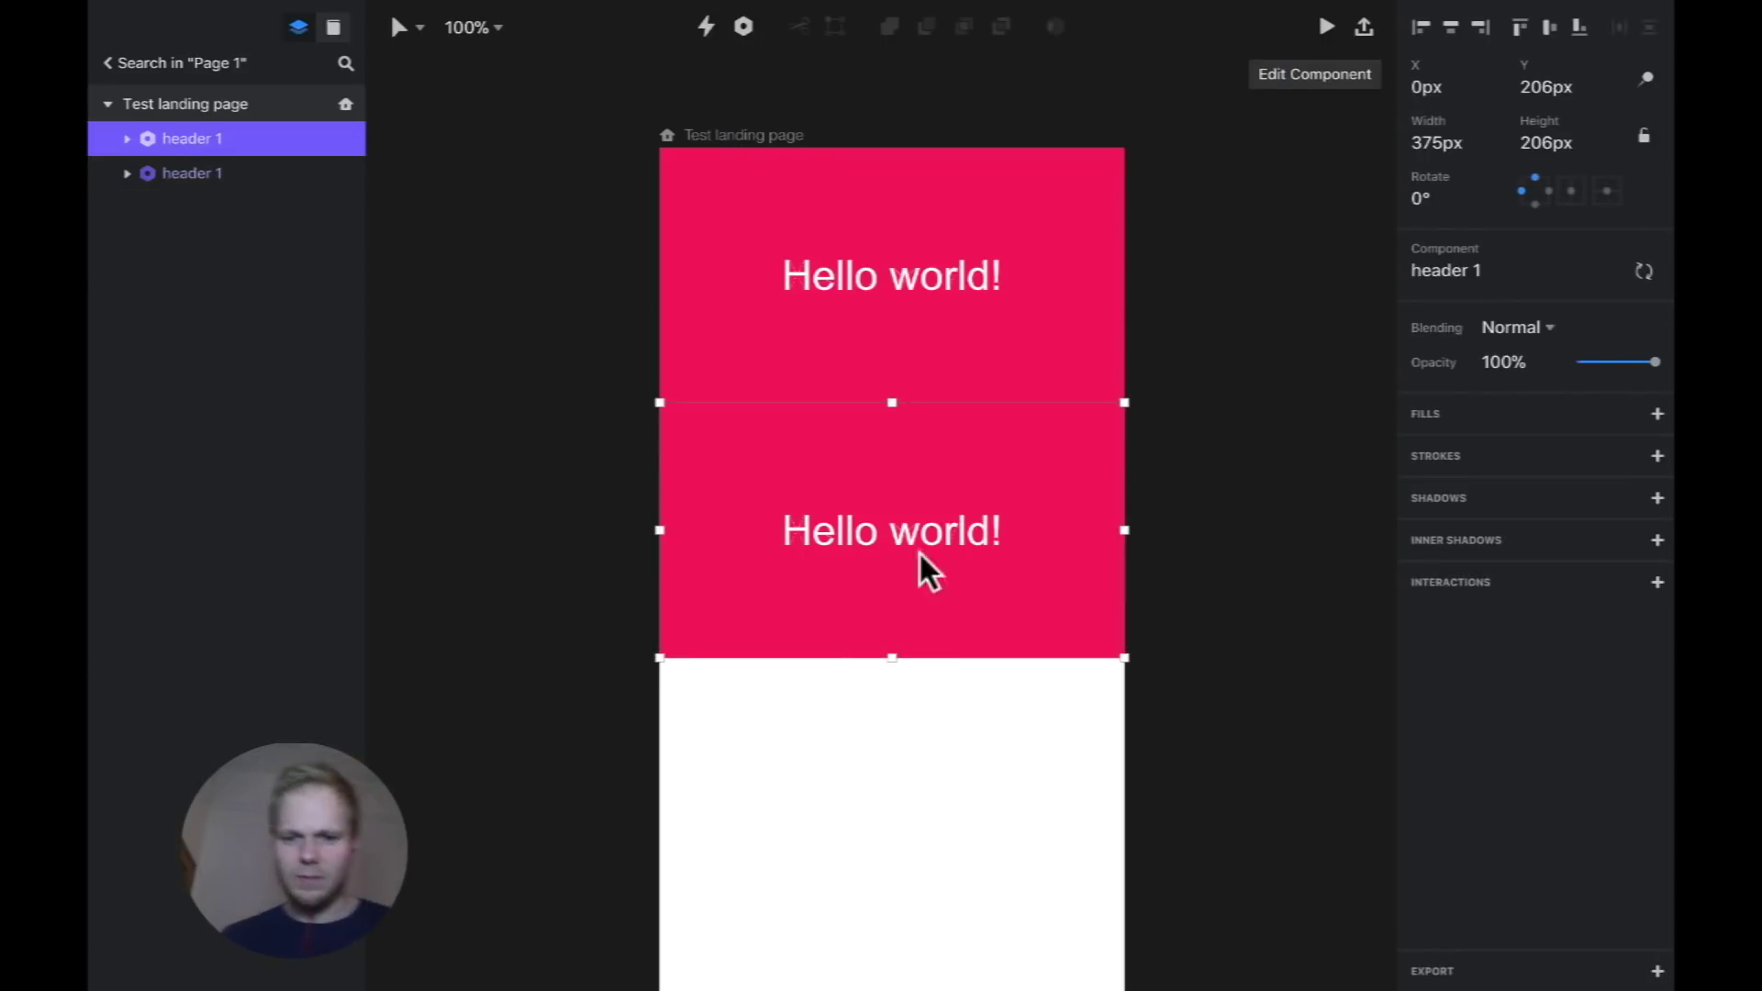
Recolour the top header's rectangle to dusky pink bb4b62.
left_click(156, 174)
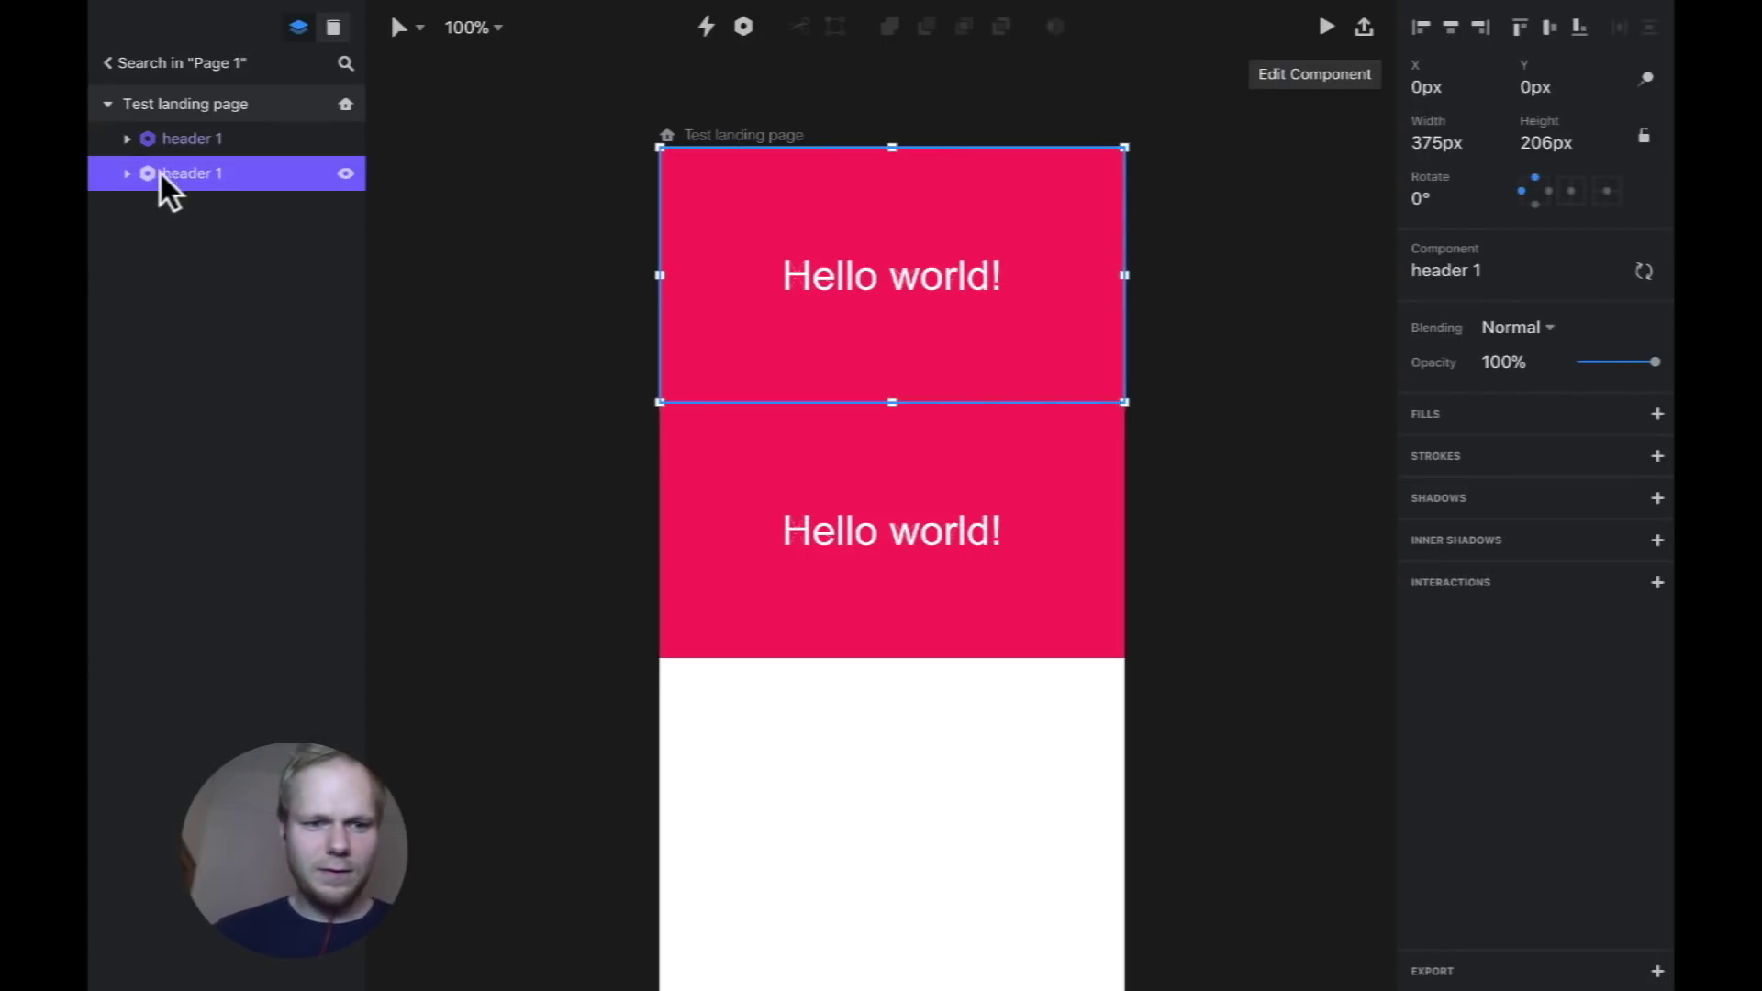
left_click(127, 174)
left_click(207, 241)
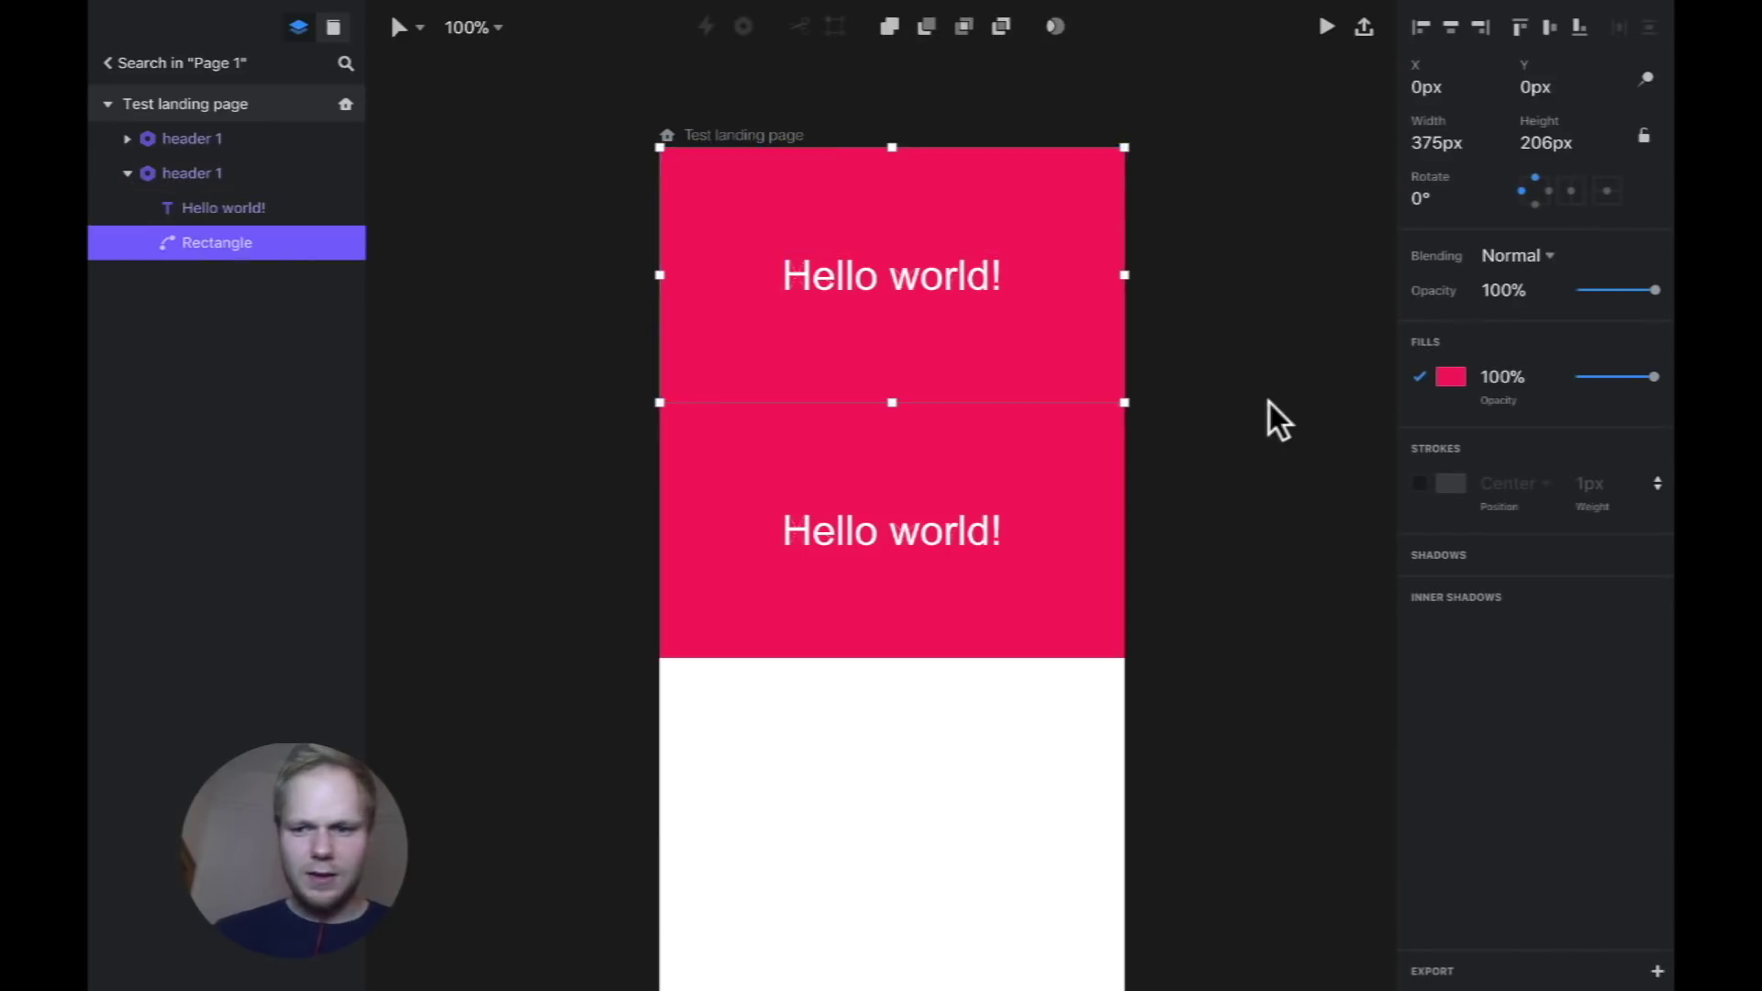
left_click(1450, 376)
left_click(1451, 547)
left_click(1549, 480)
left_click(1147, 227)
left_click(1180, 241)
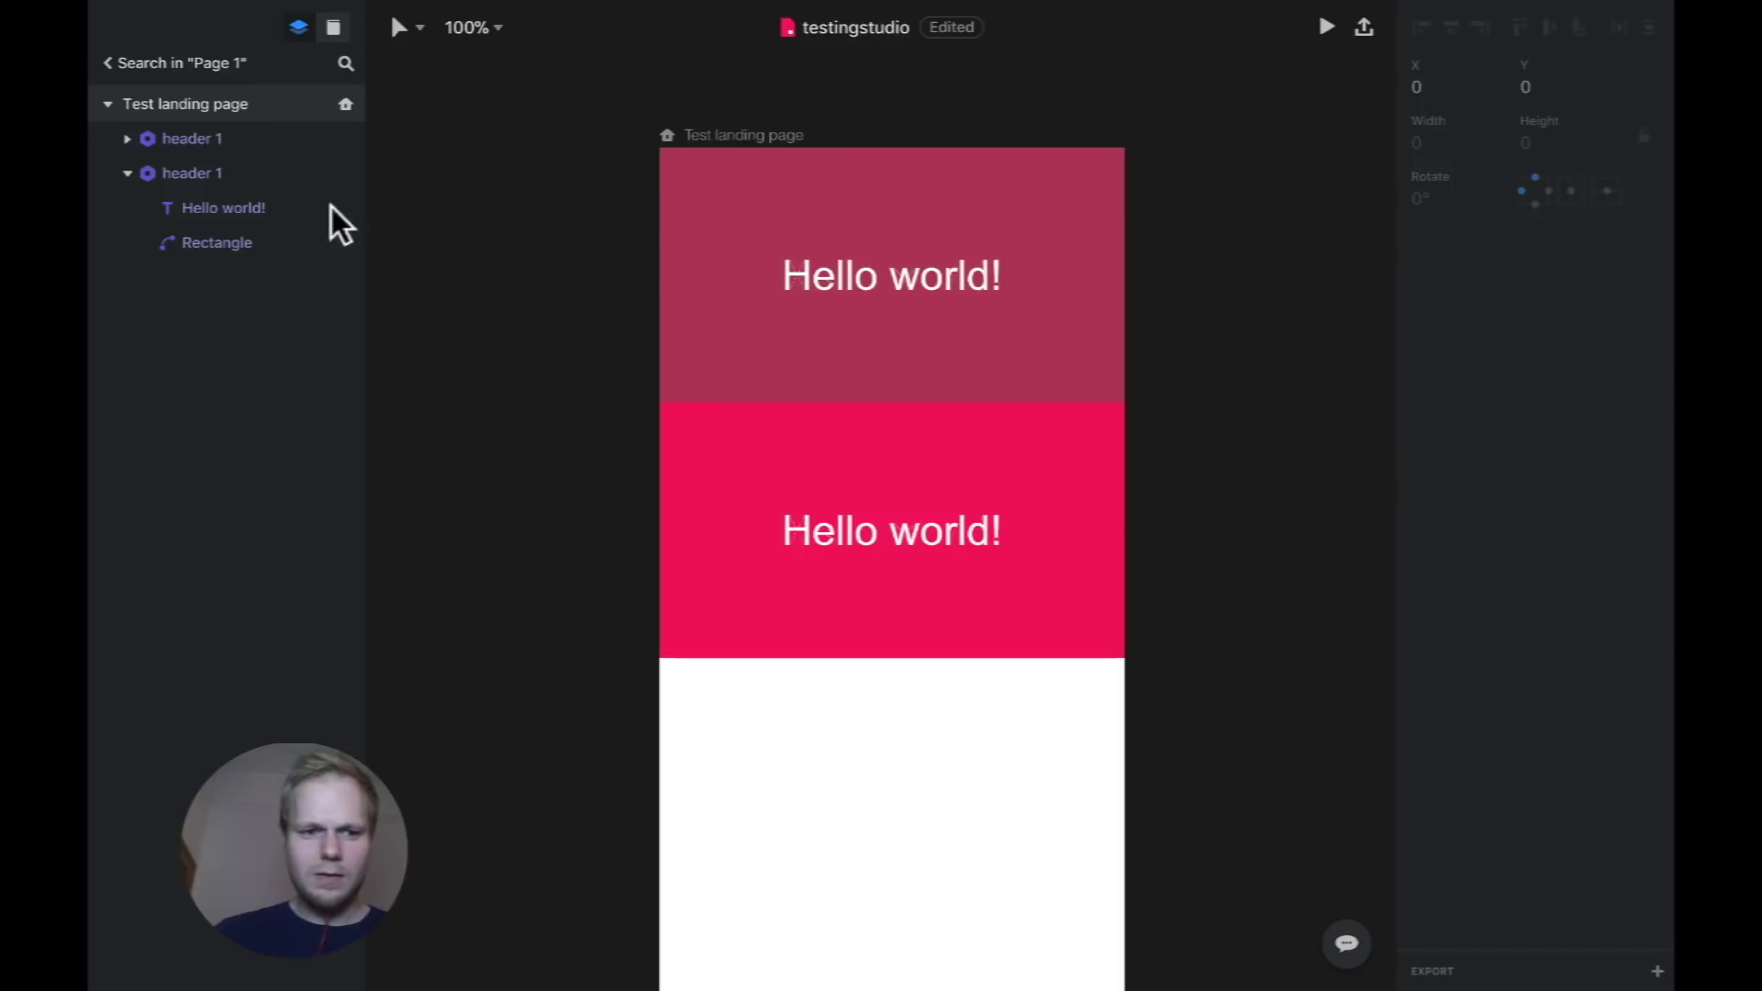
Select the top header and drill into its rectangle, then select the Test landing page artboard.
left_click(130, 170)
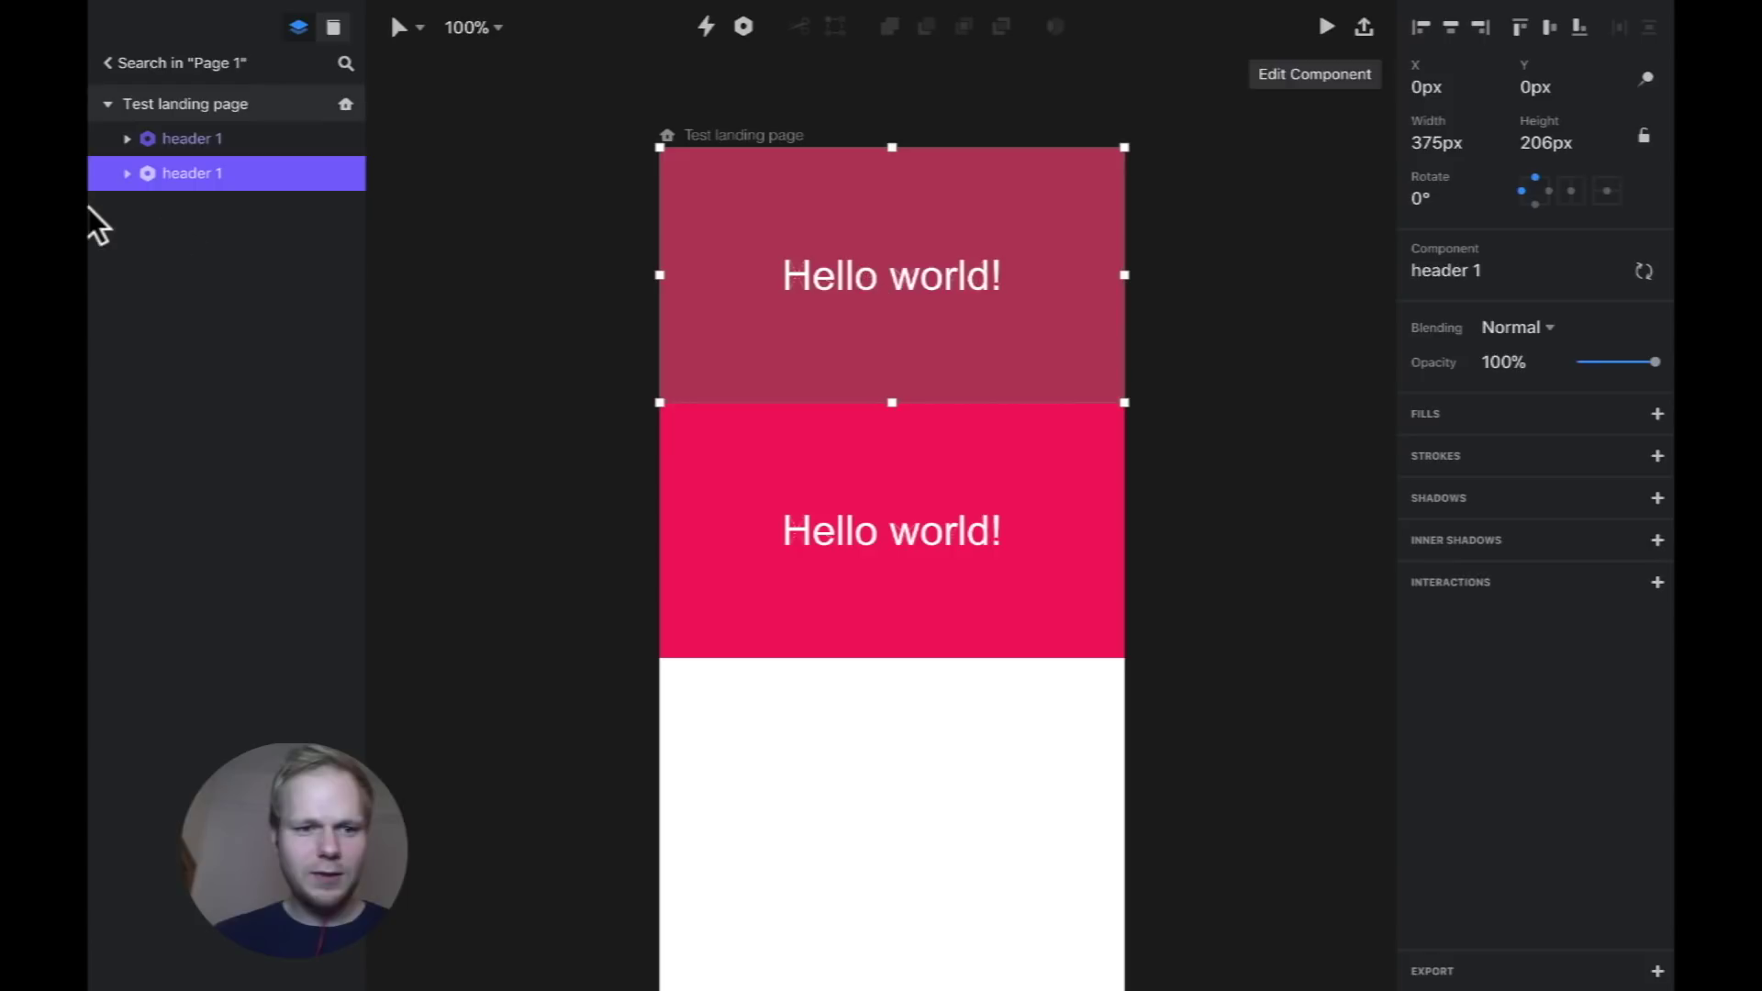
left_click(639, 387)
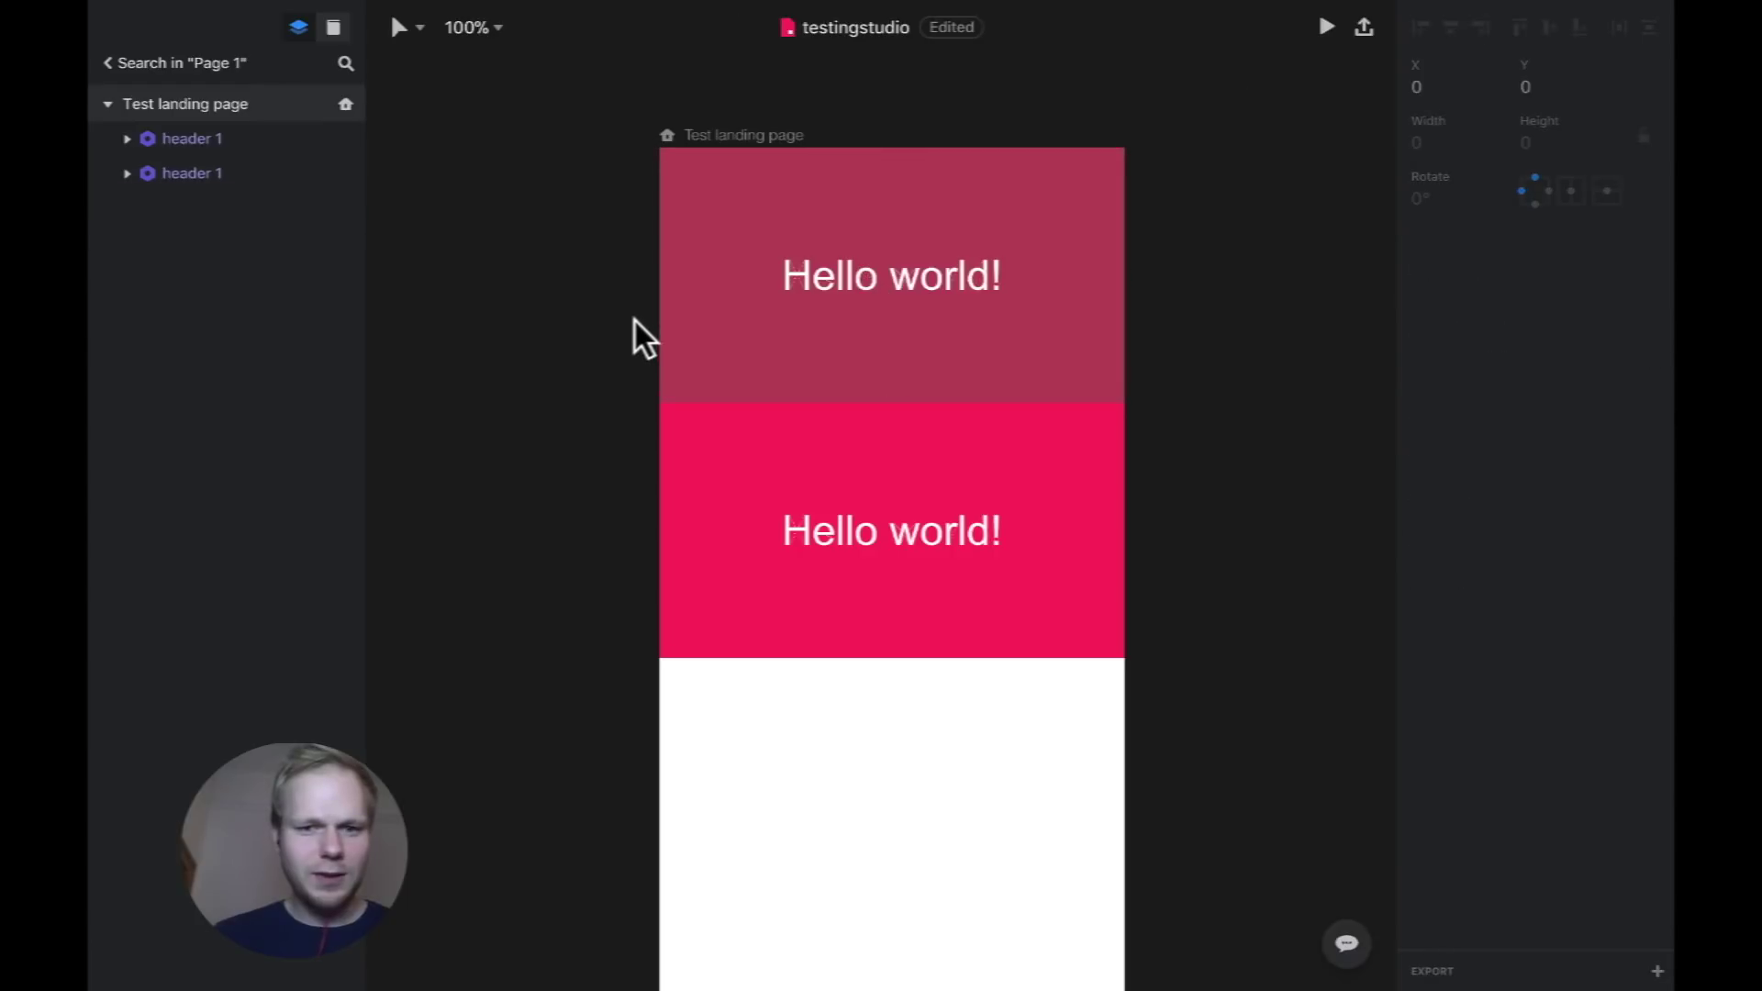
left_click(729, 230)
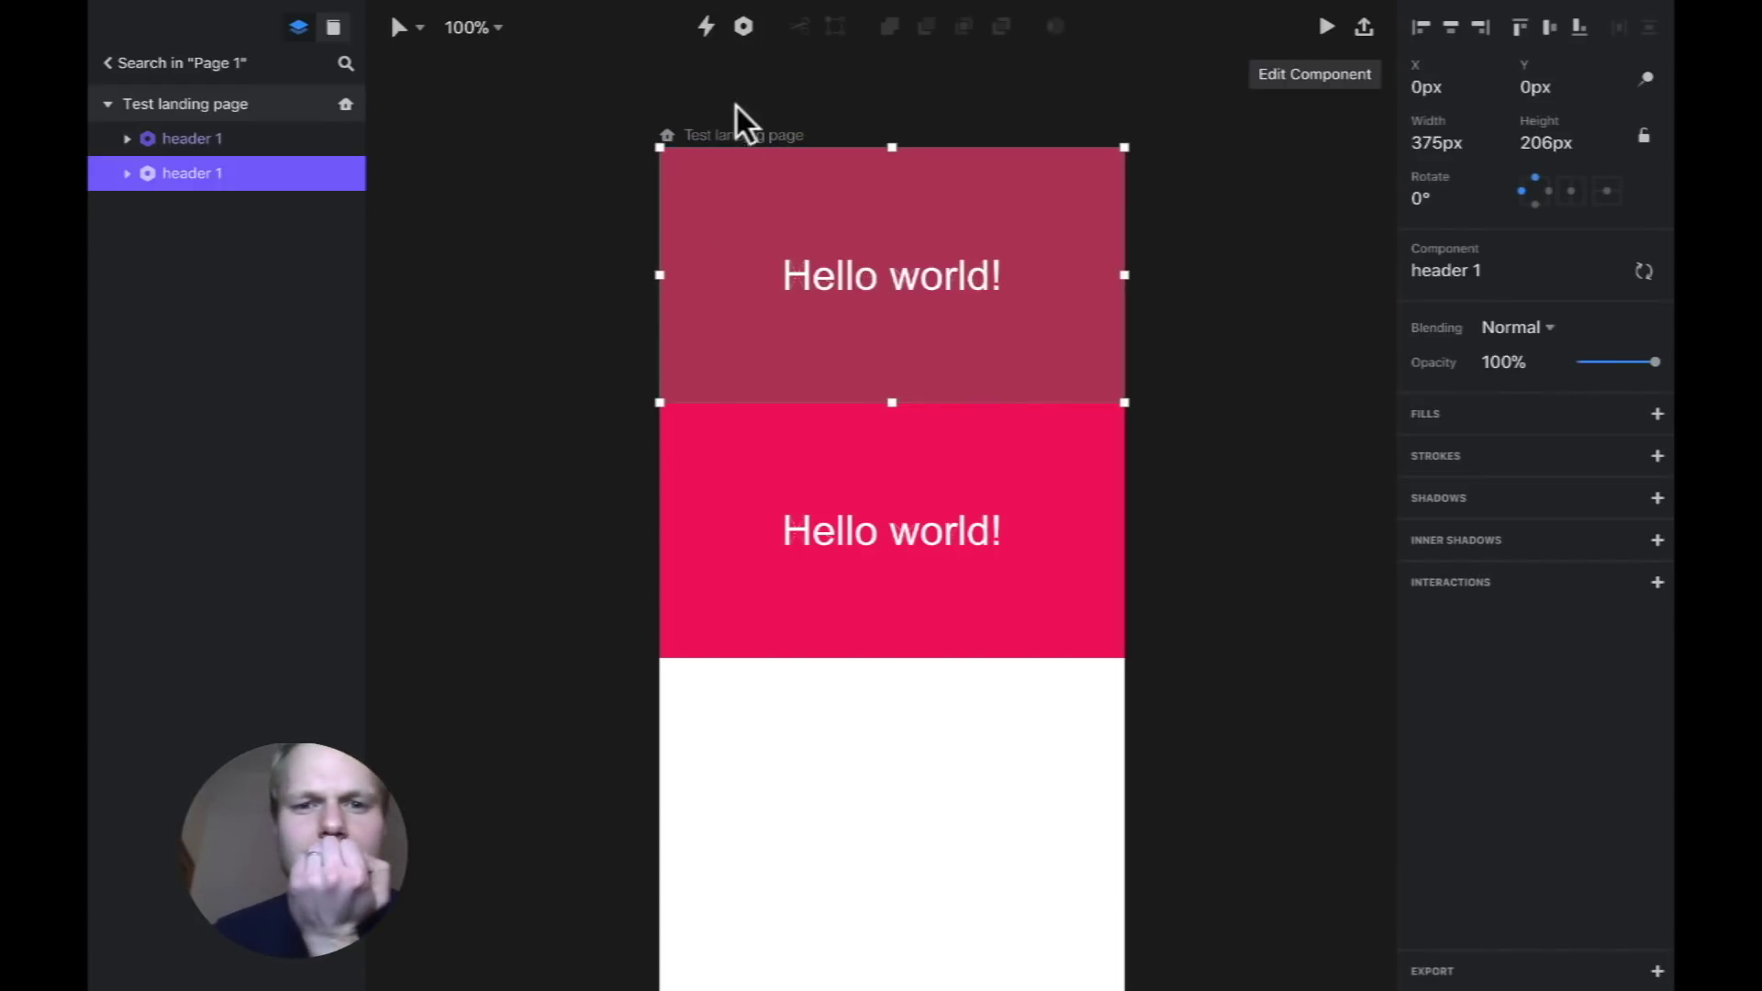
double_click(718, 179)
left_click(600, 132)
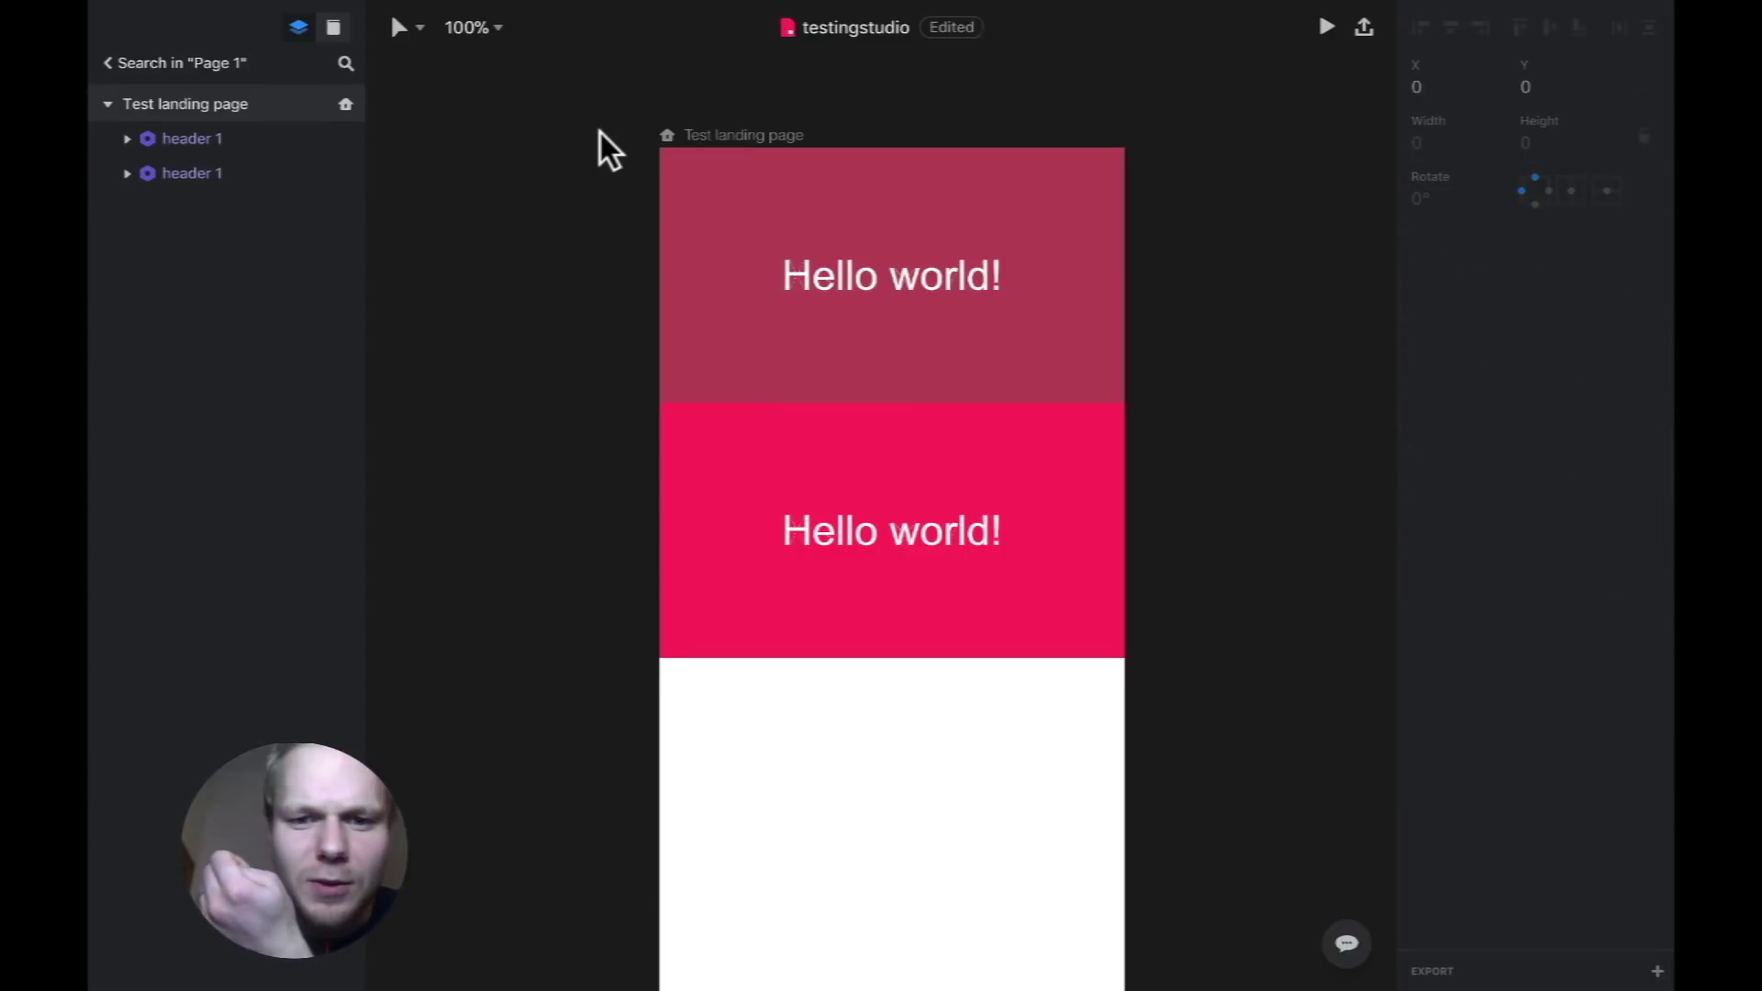
left_click(760, 135)
right_click(760, 133)
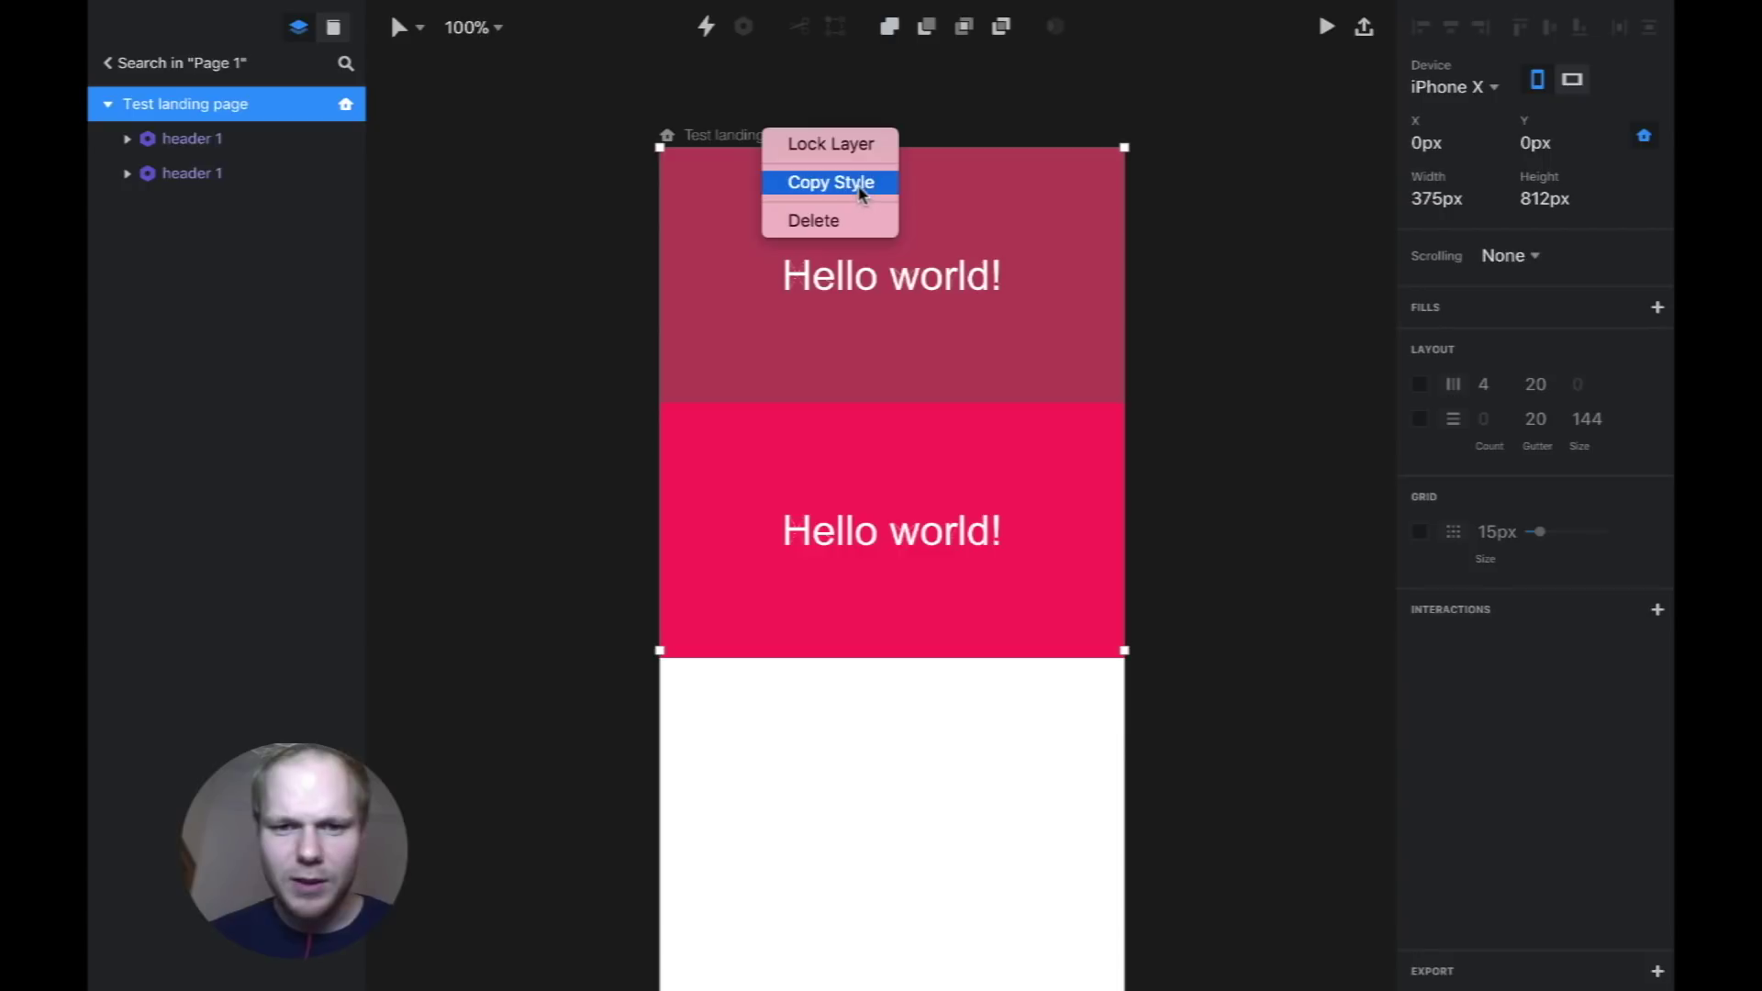
left_click(704, 147)
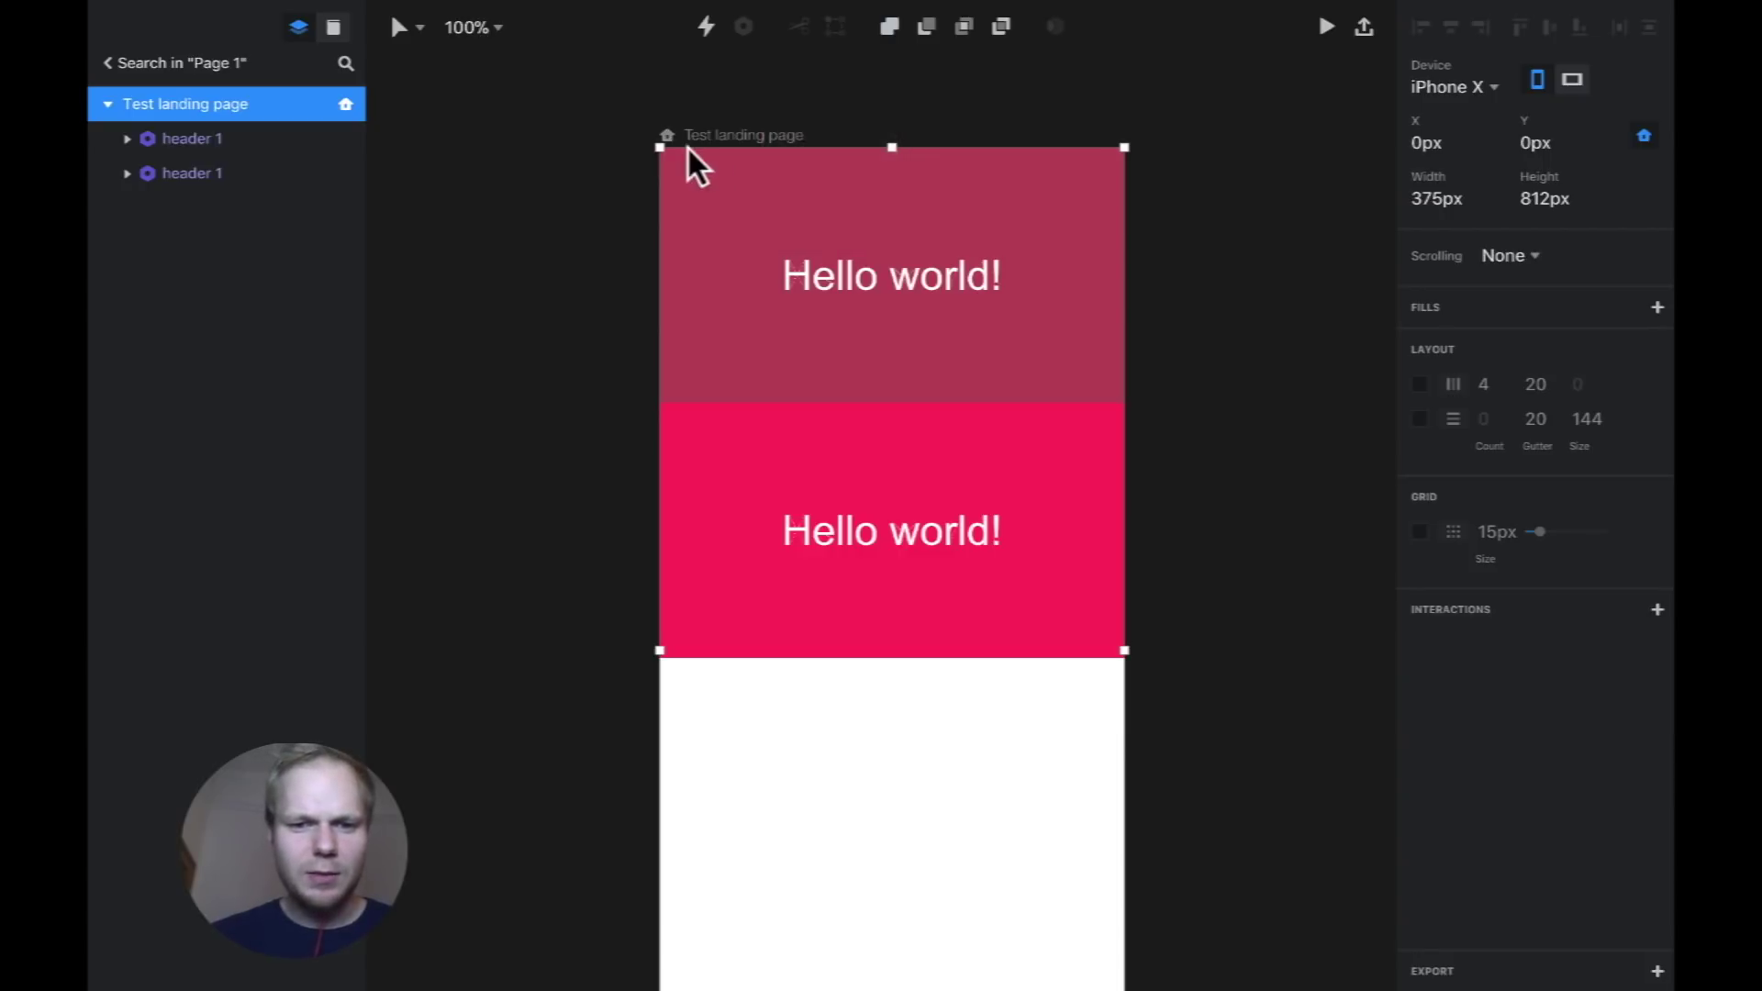
right_click(185, 105)
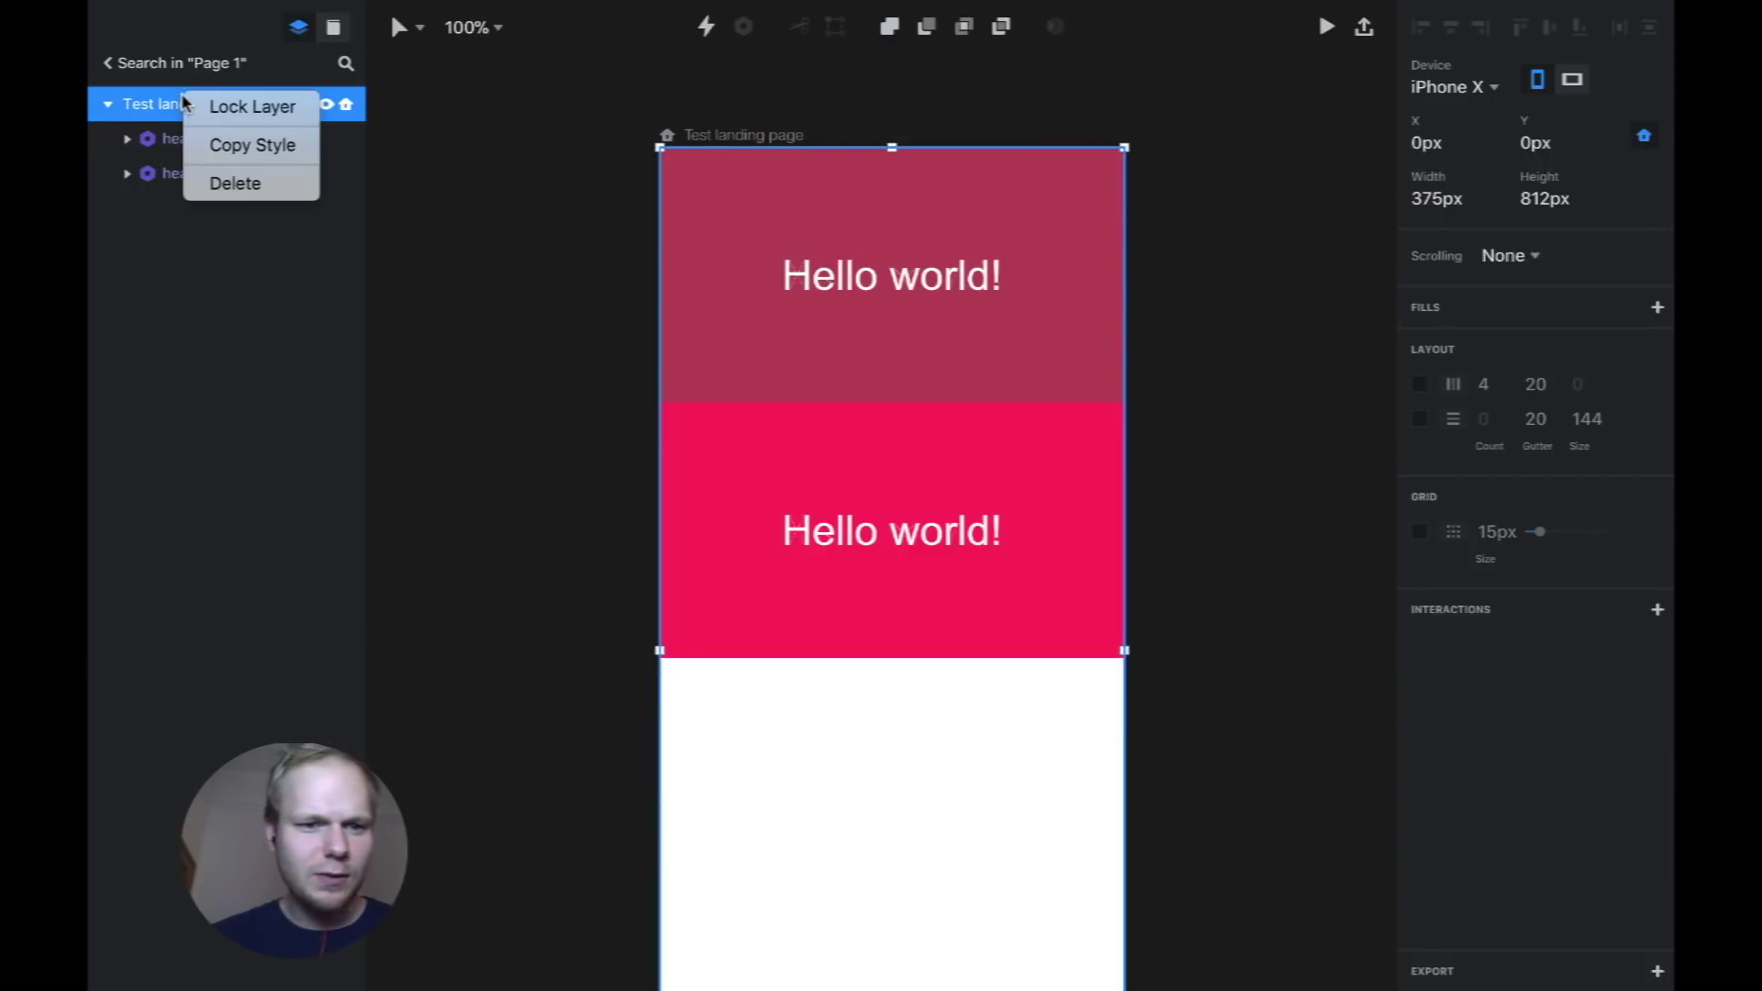
left_click(232, 341)
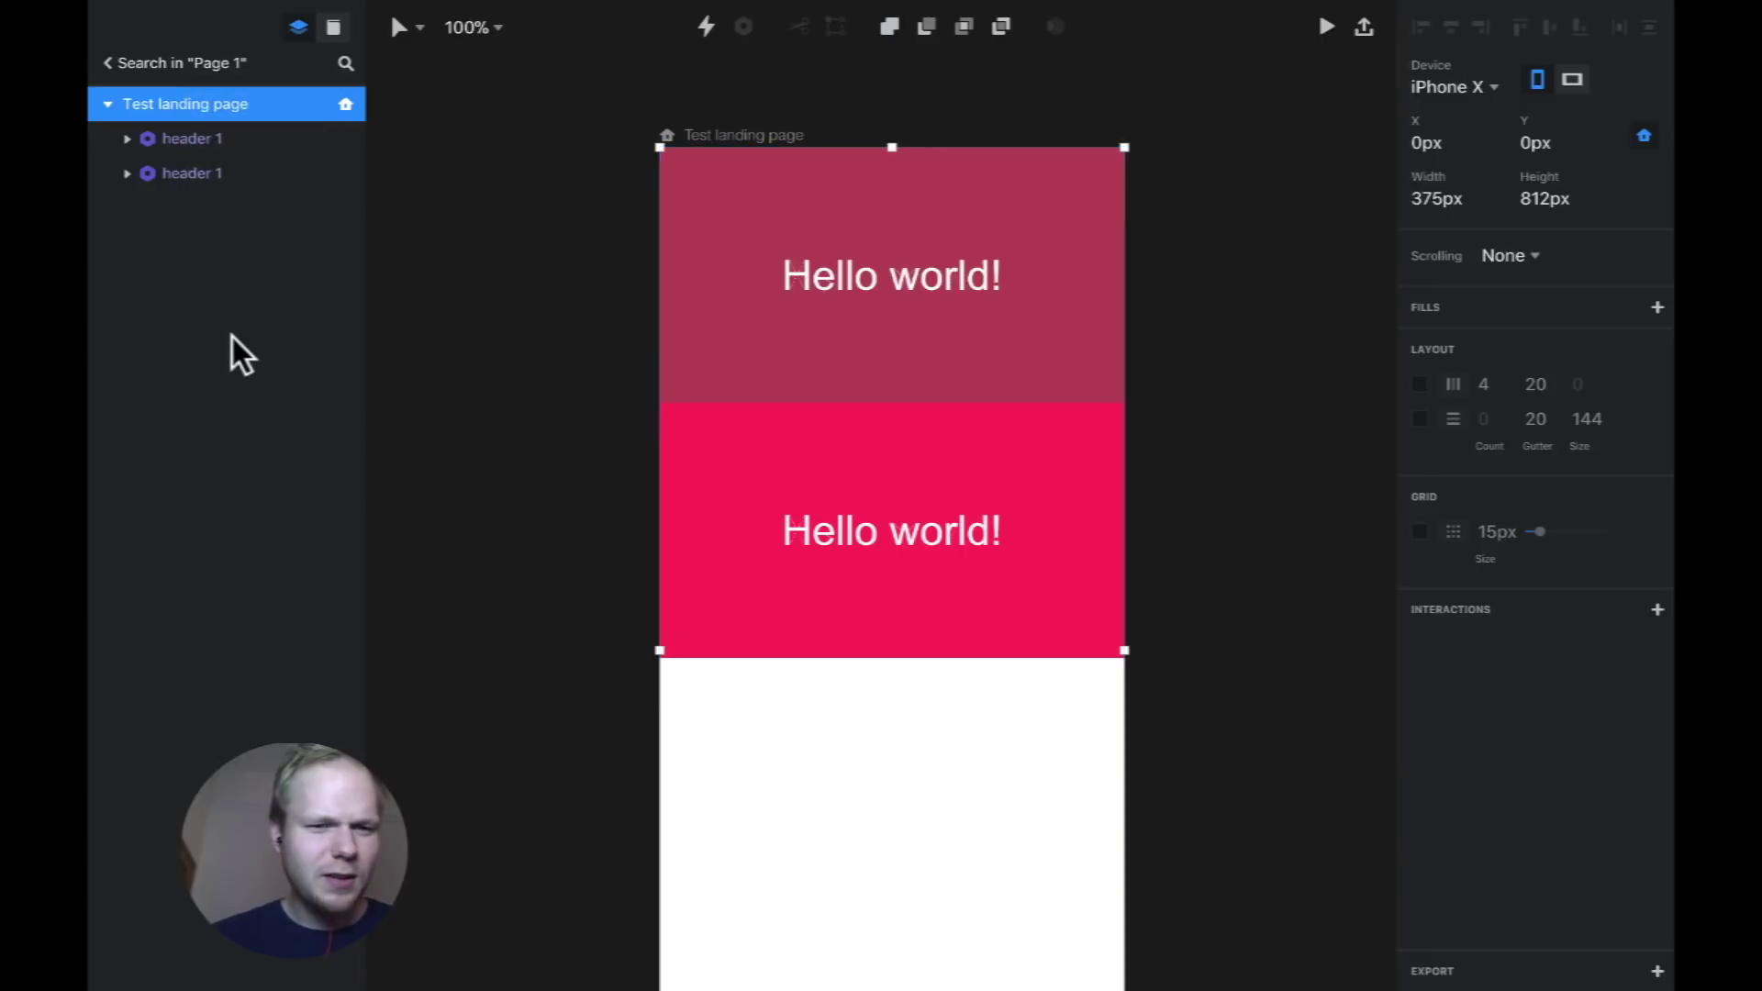
left_click(1193, 438)
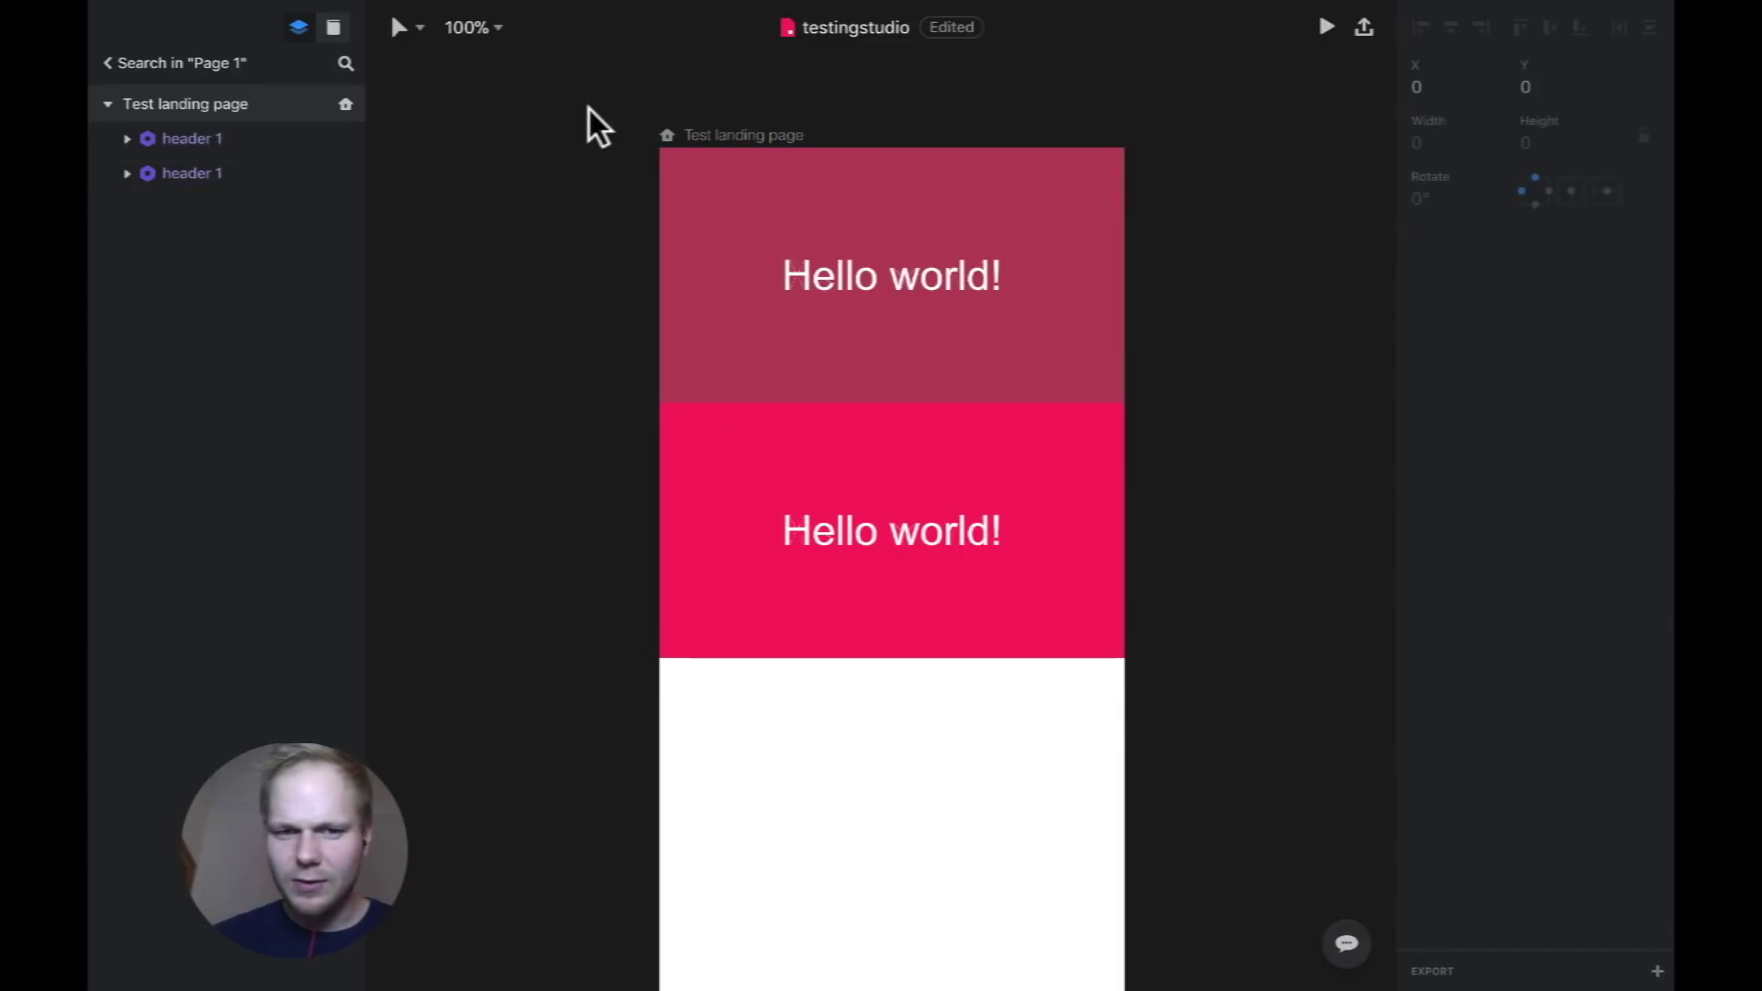
left_click(707, 138)
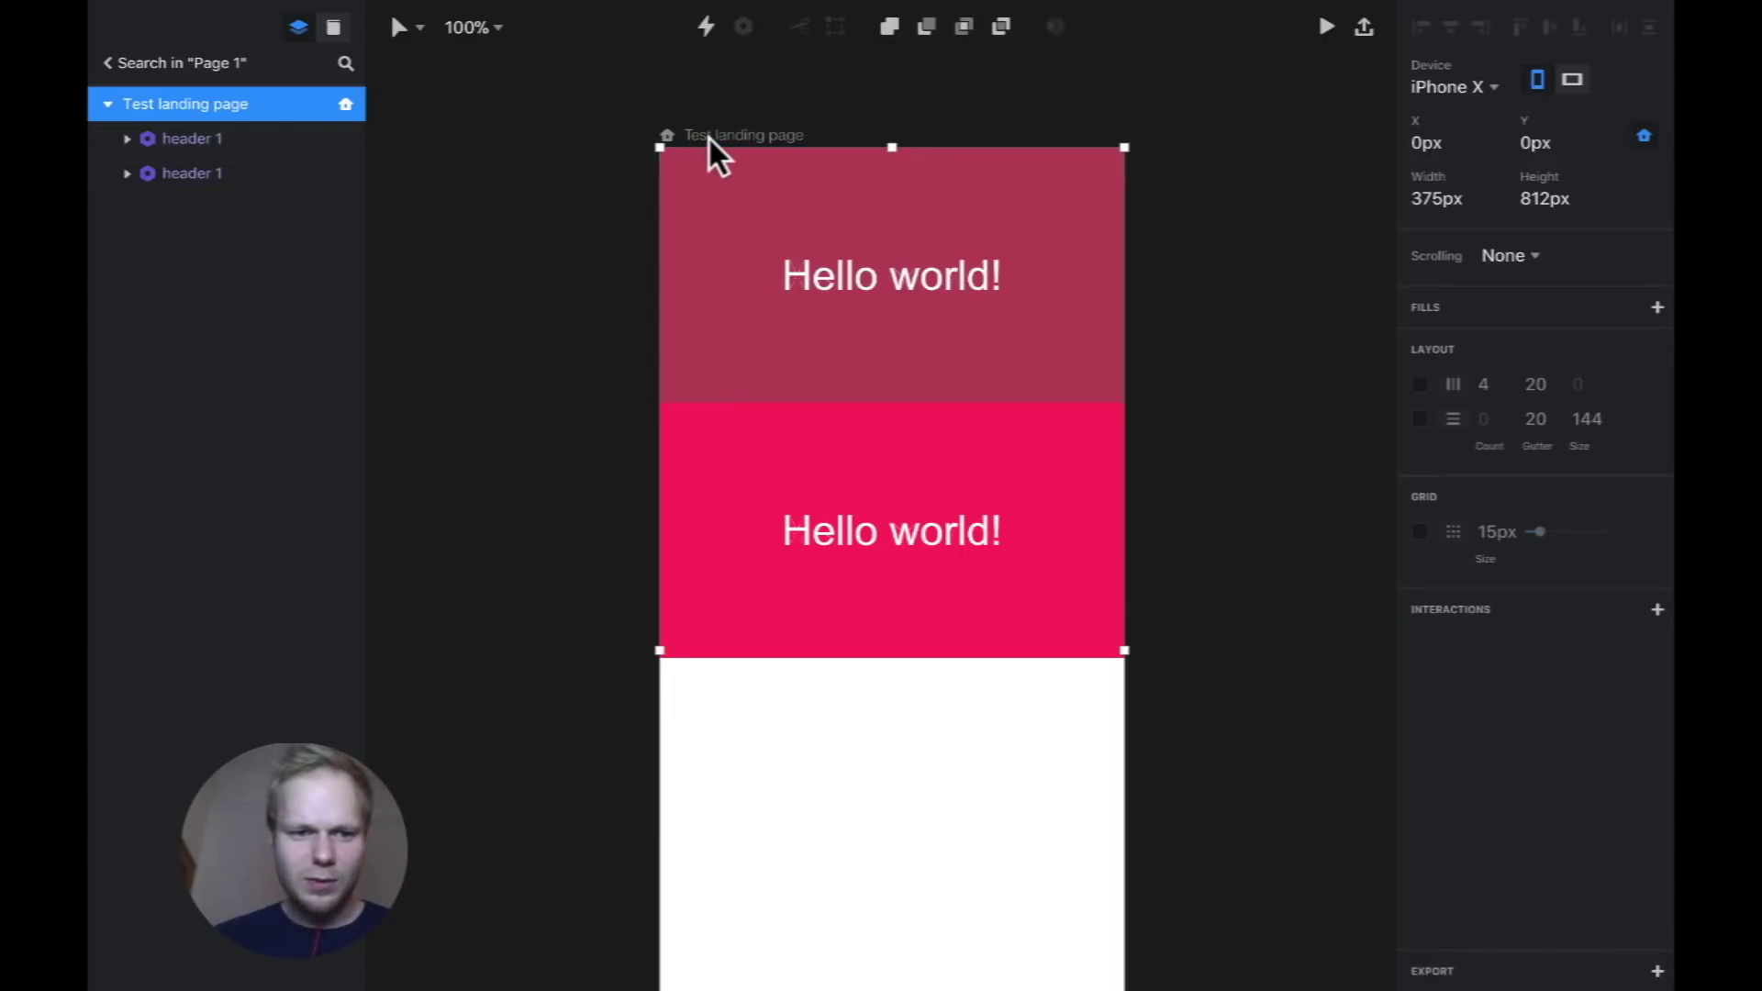
key("super+d")
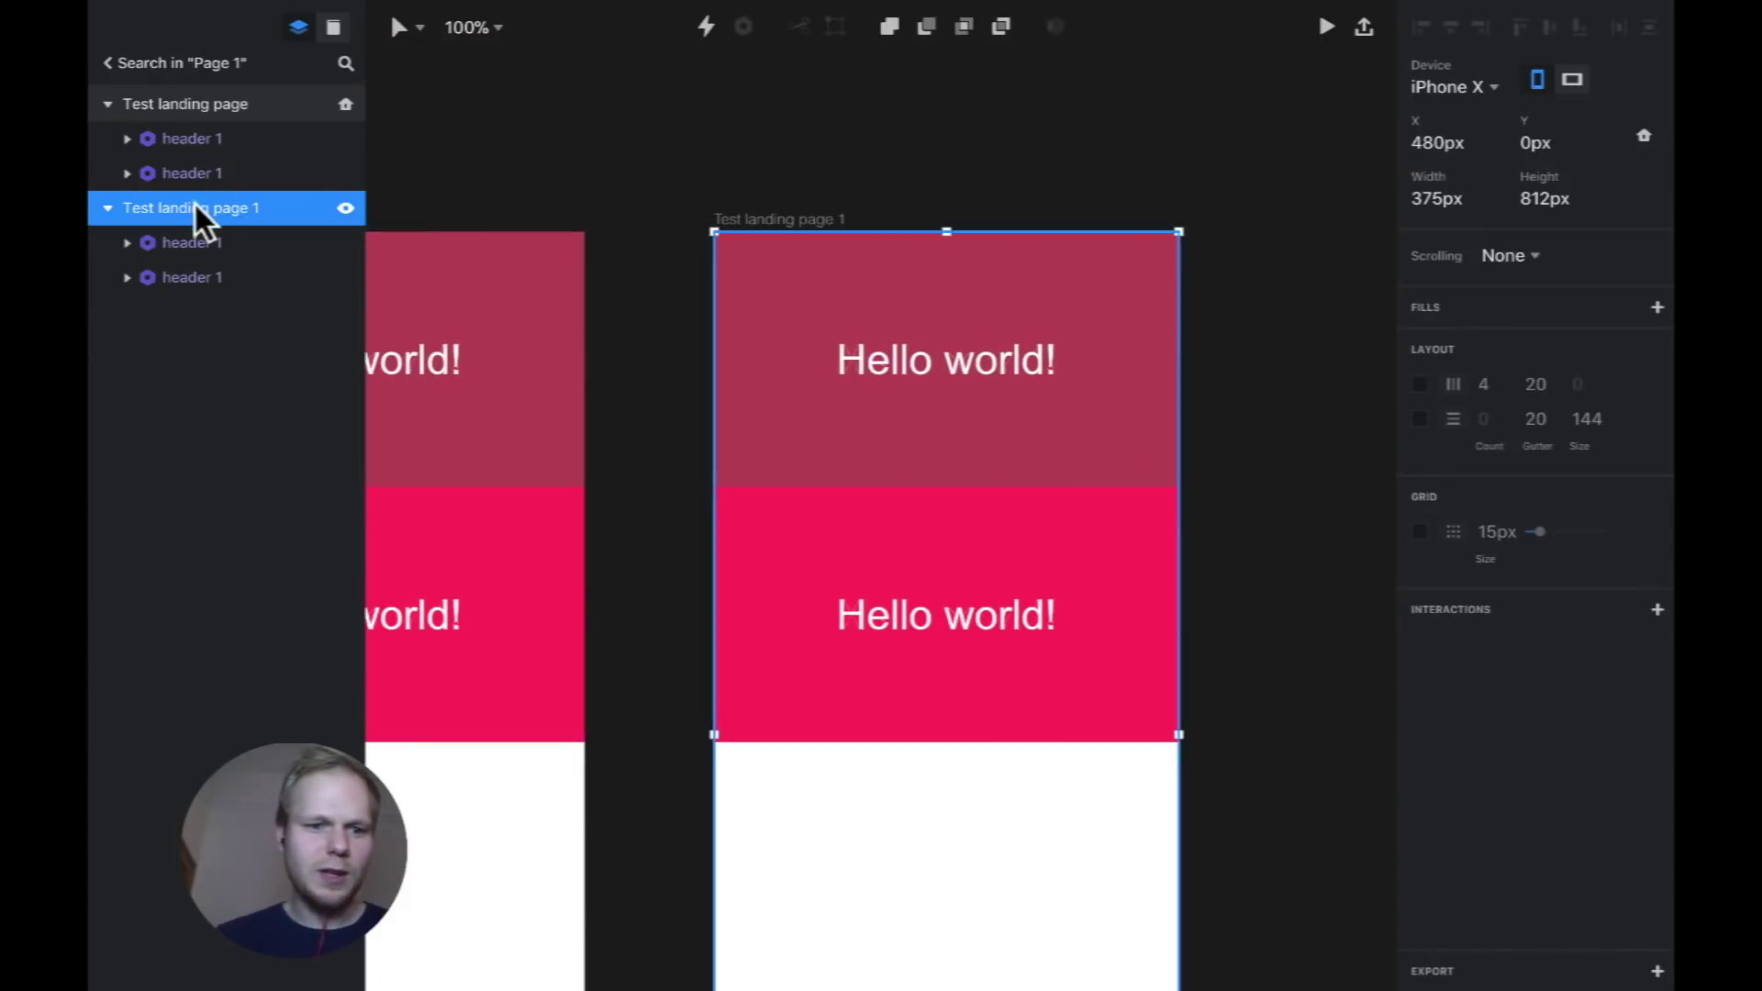
double_click(188, 210)
type("state 2")
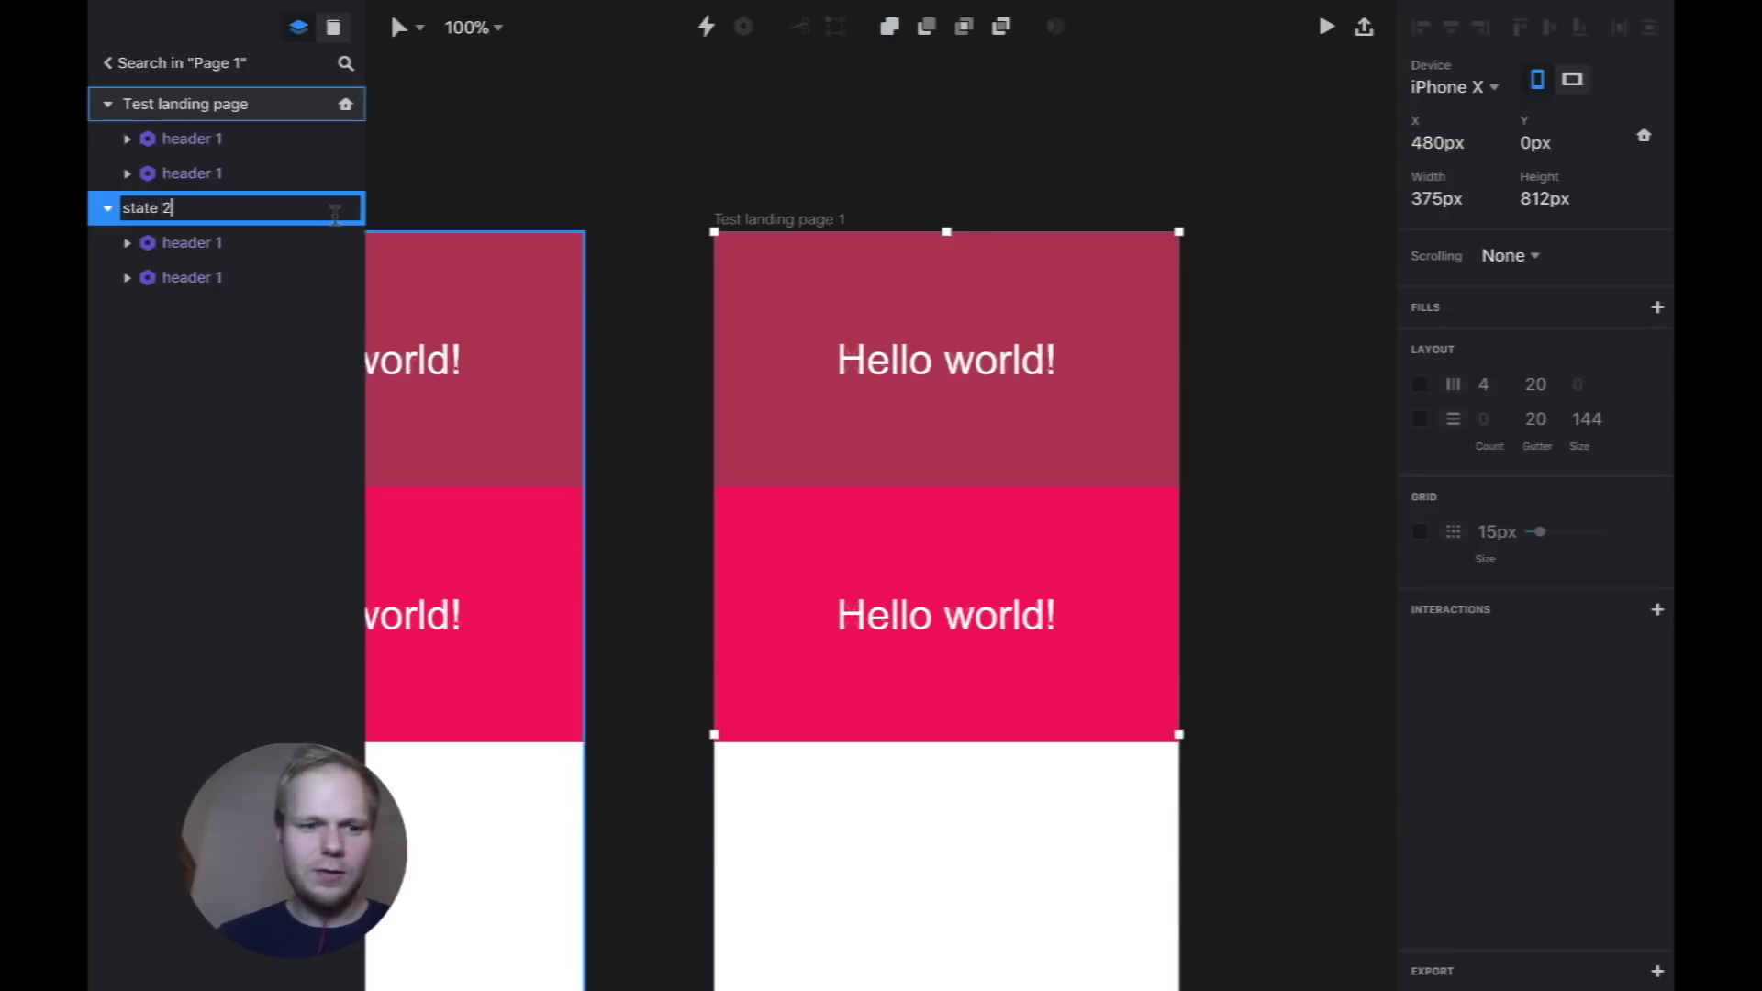
key("Return")
left_click(630, 91)
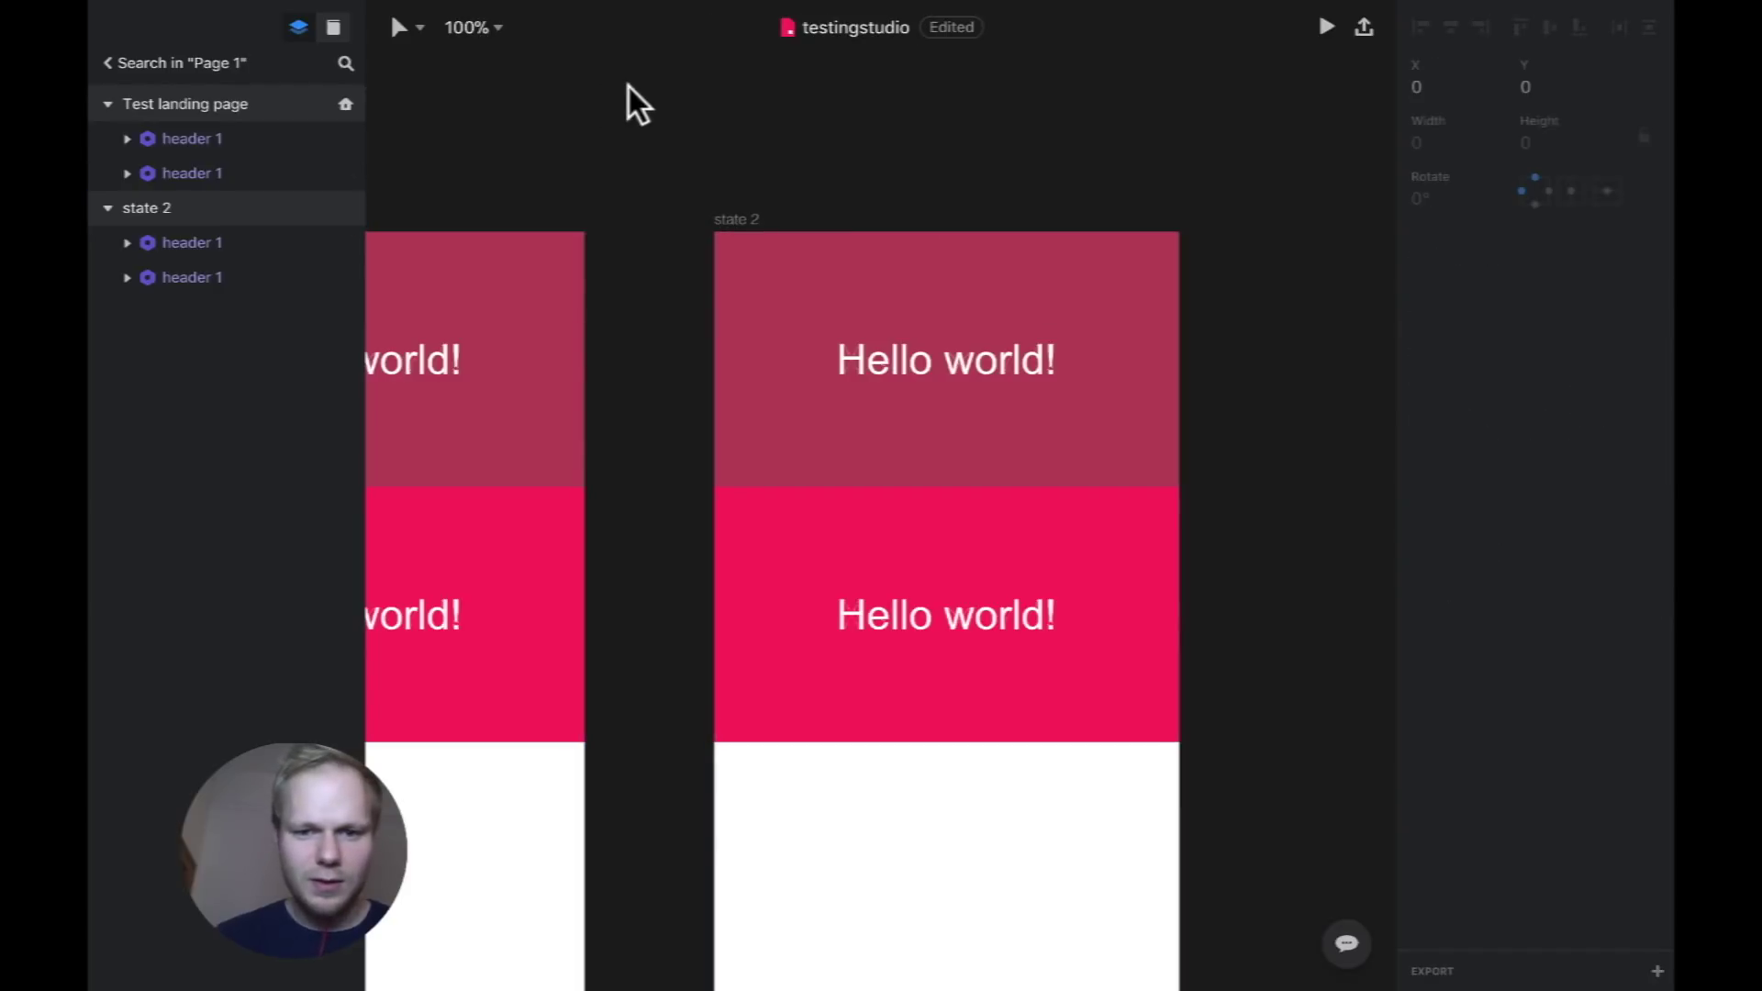
scroll(631, 226, "left", 5)
scroll(623, 225, "right", 1)
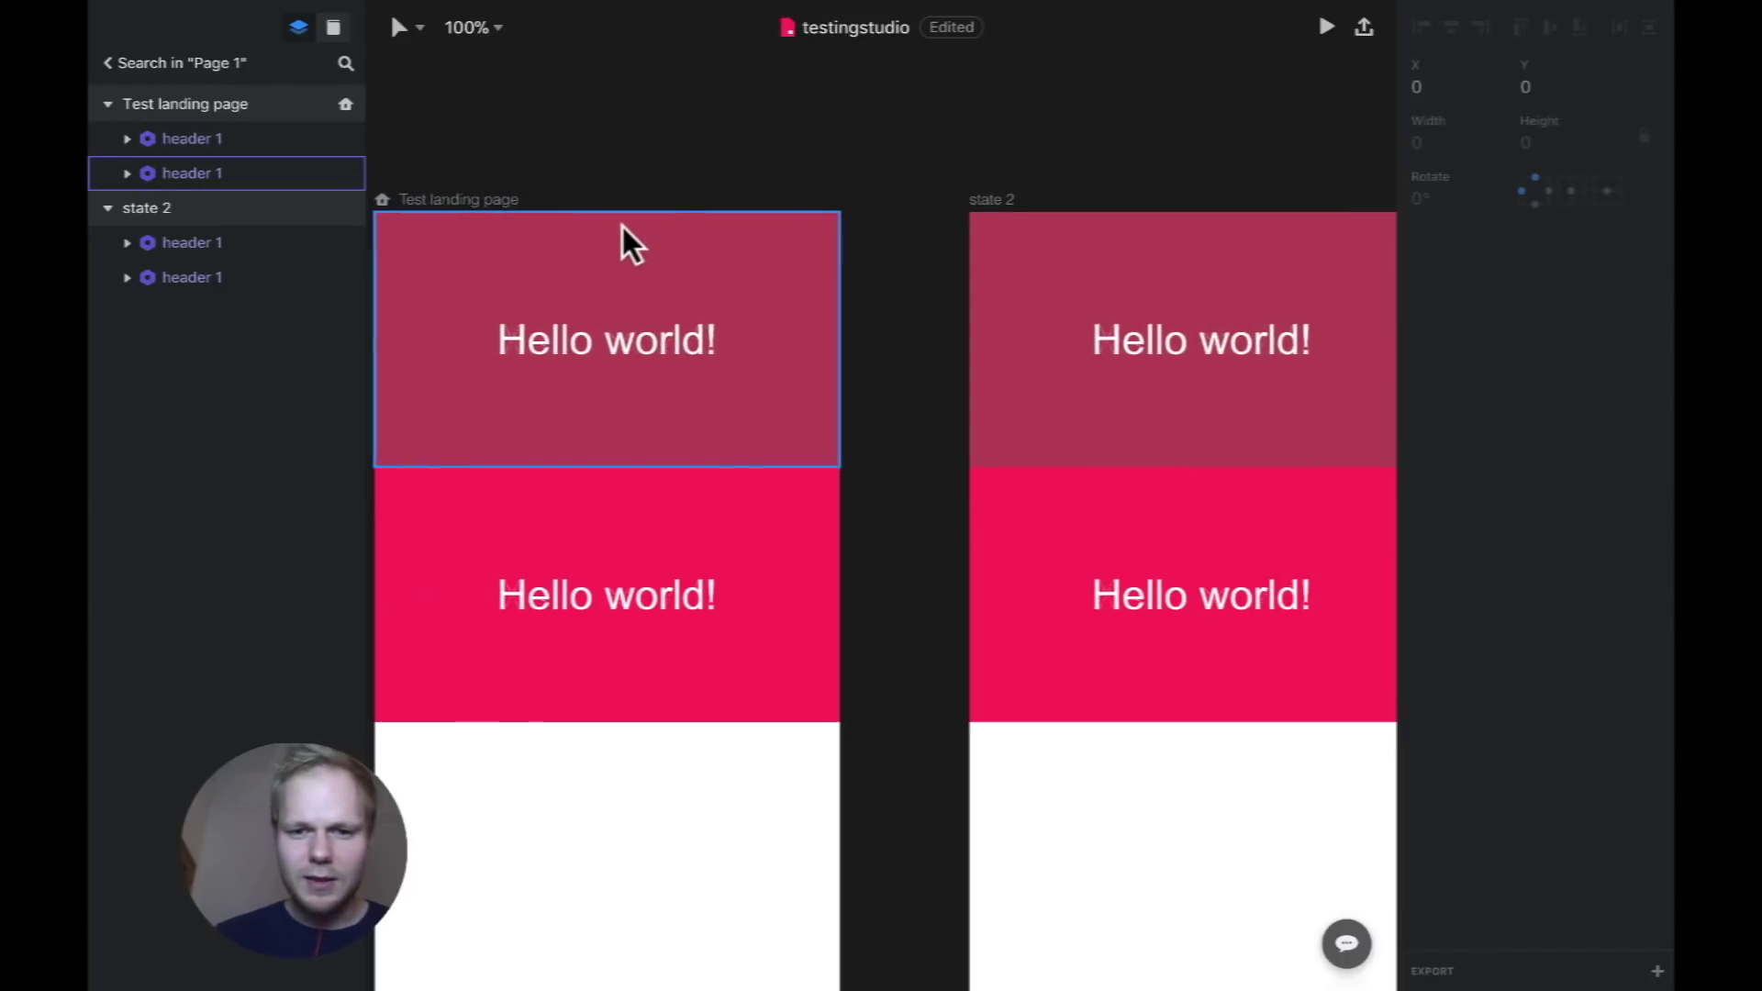
left_click(593, 347)
left_click(593, 345)
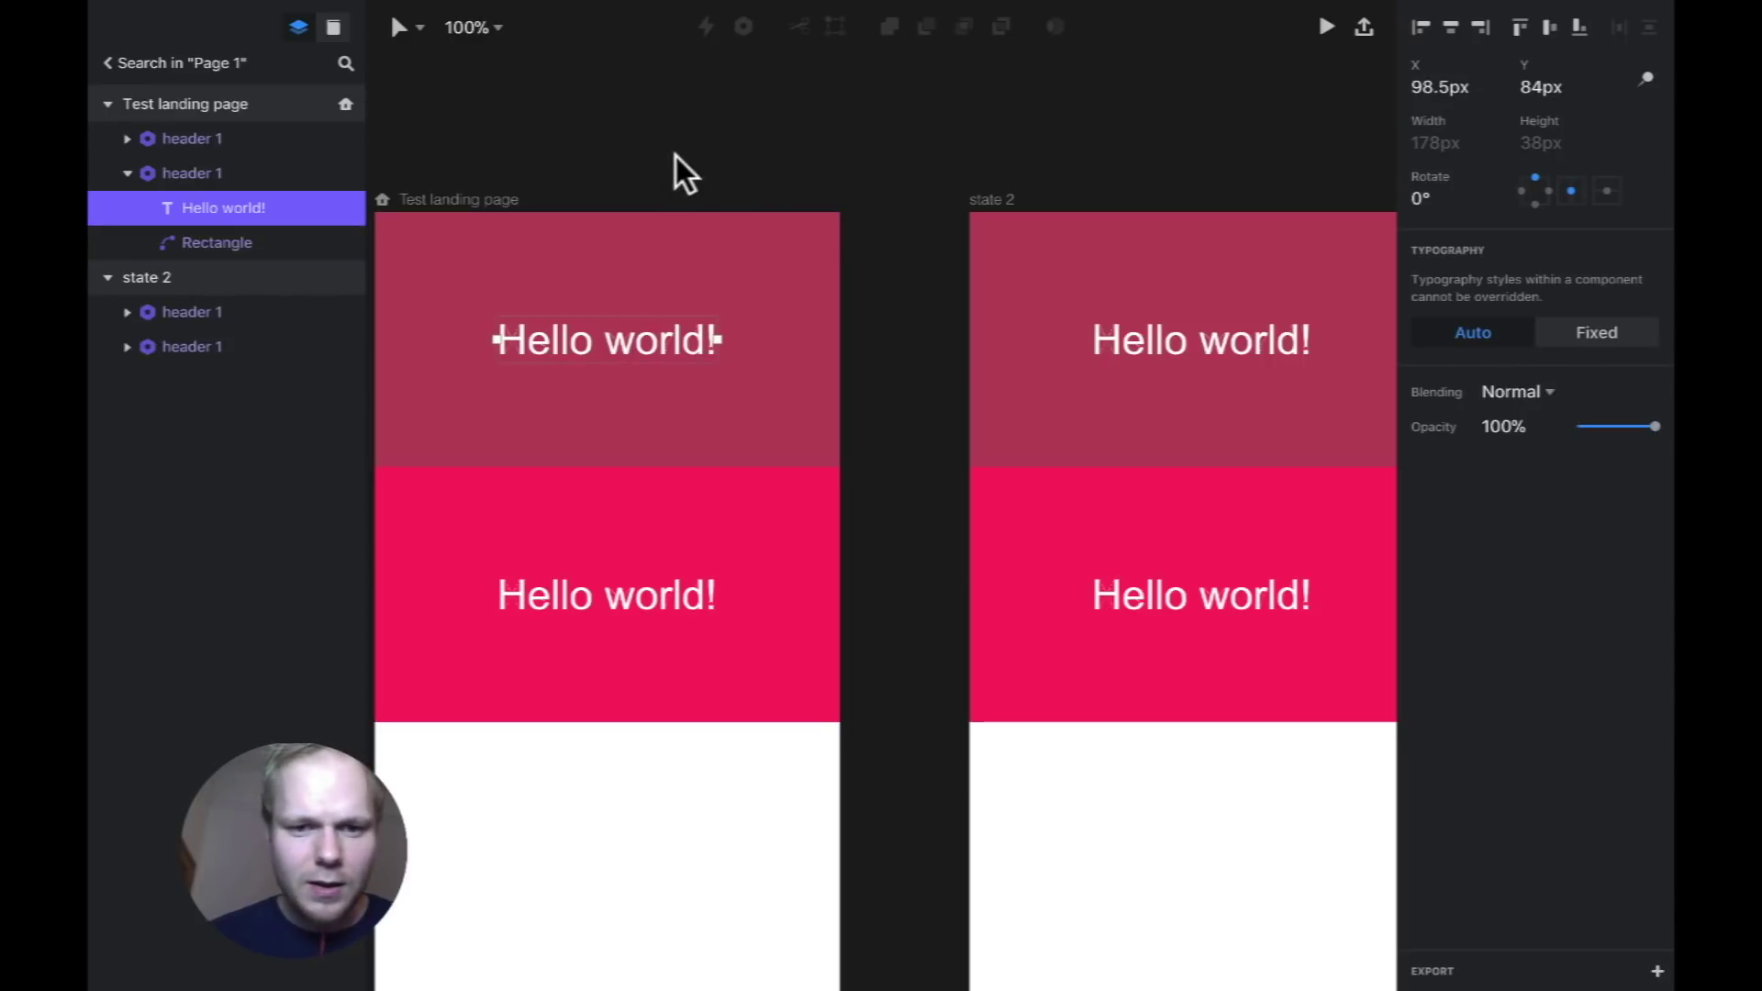
left_click(759, 268)
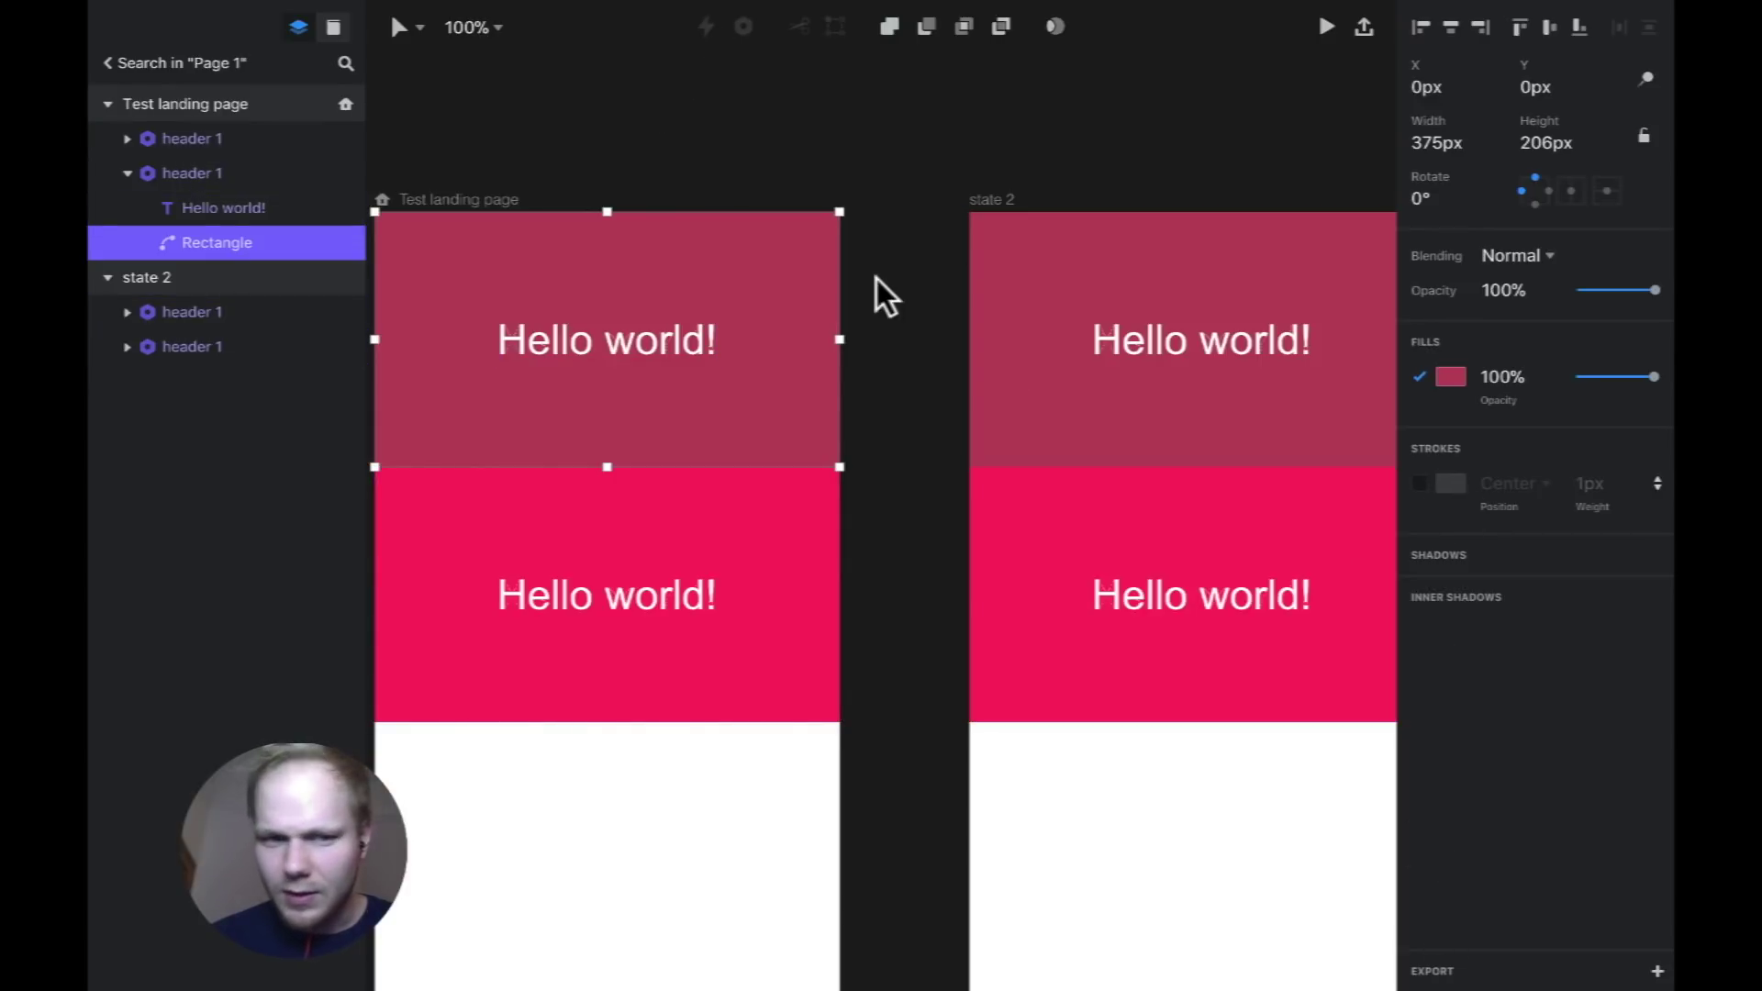
left_click(702, 496)
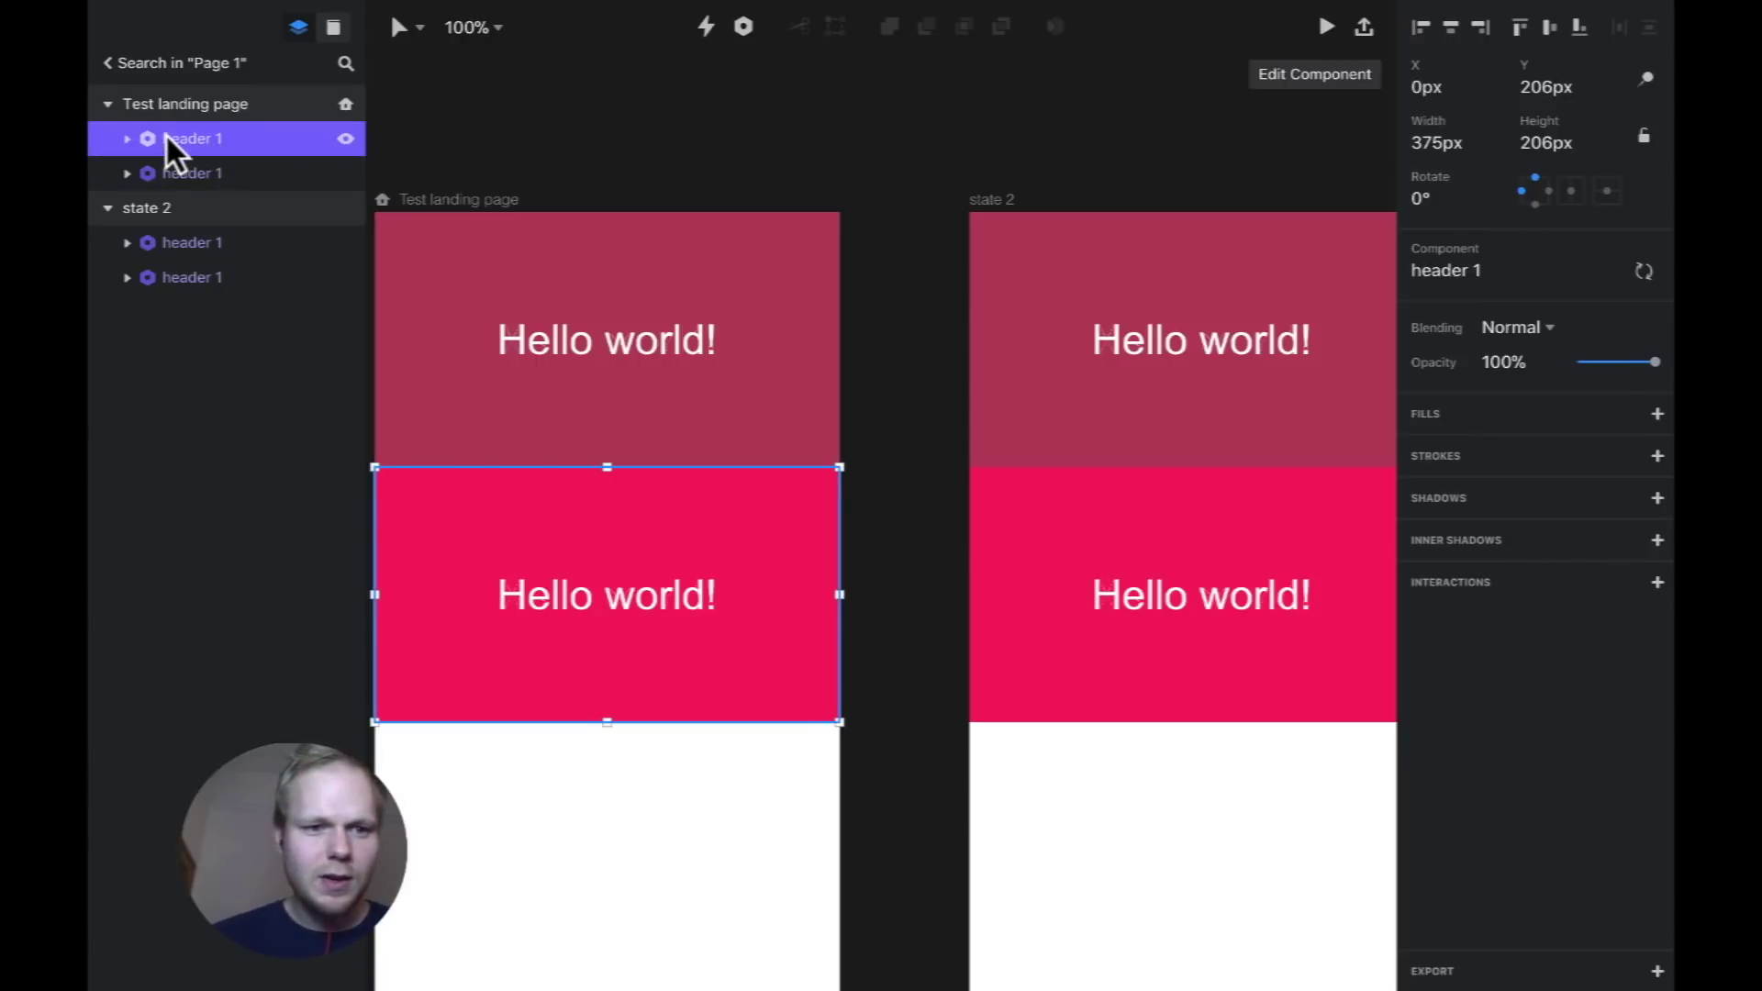
left_click(128, 138)
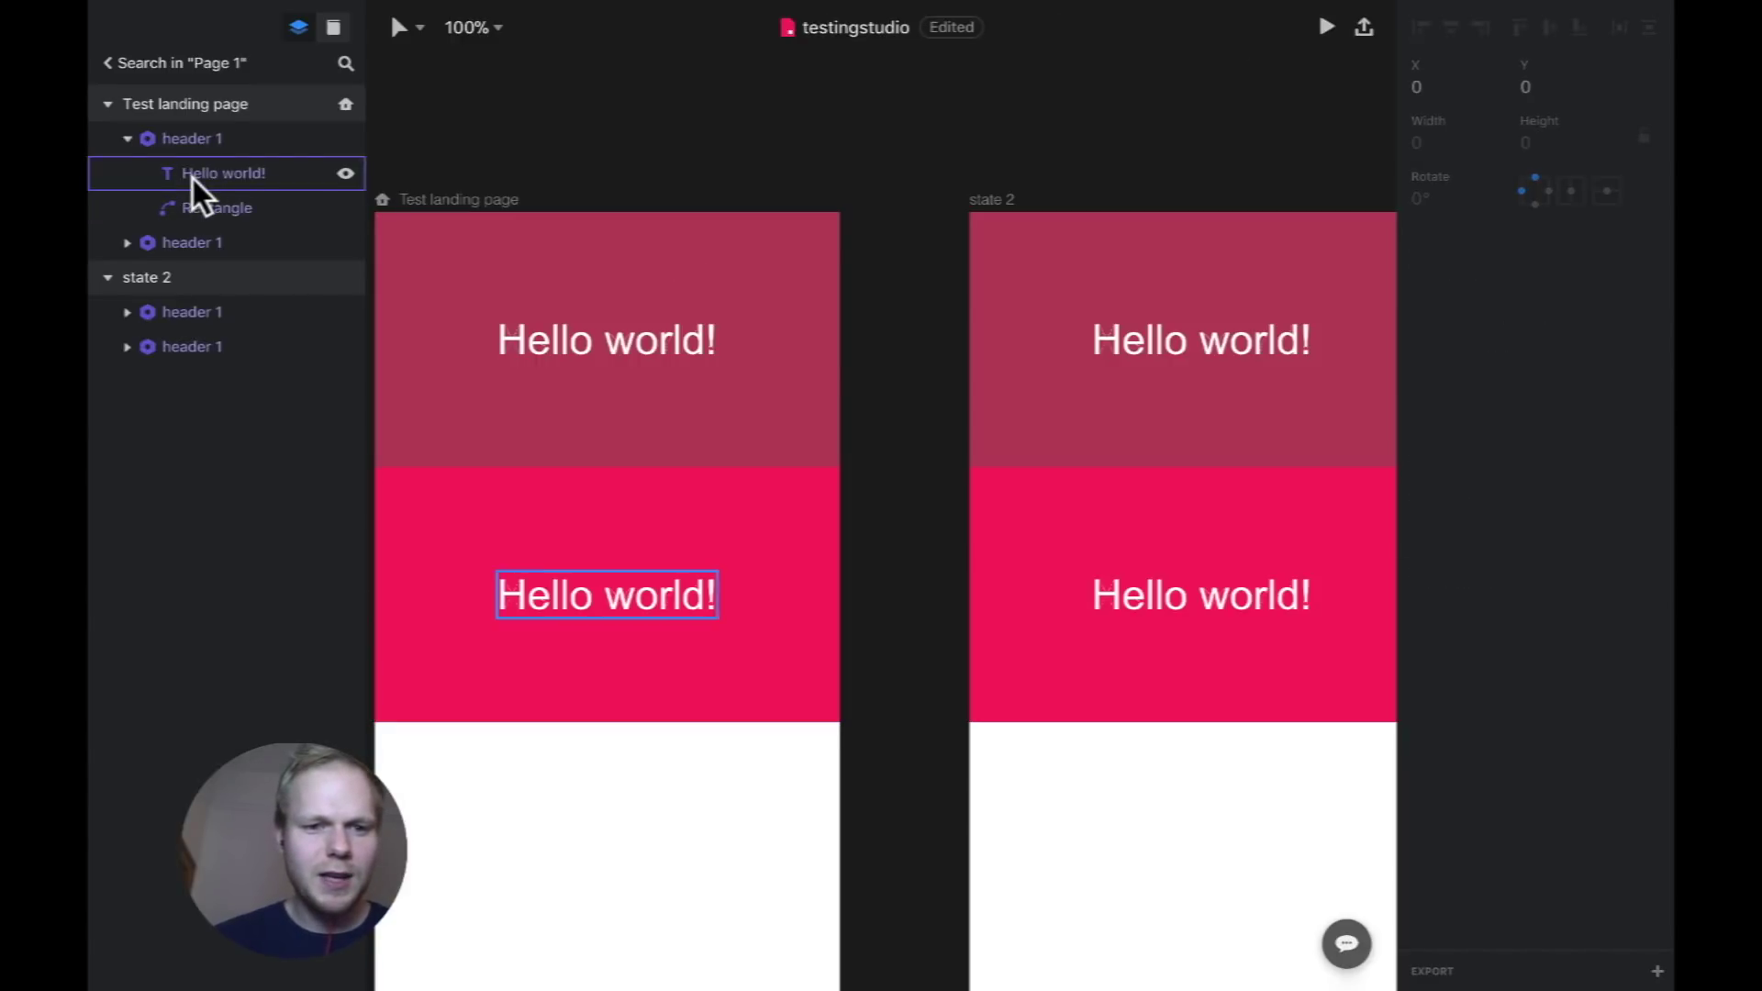
left_click(195, 177)
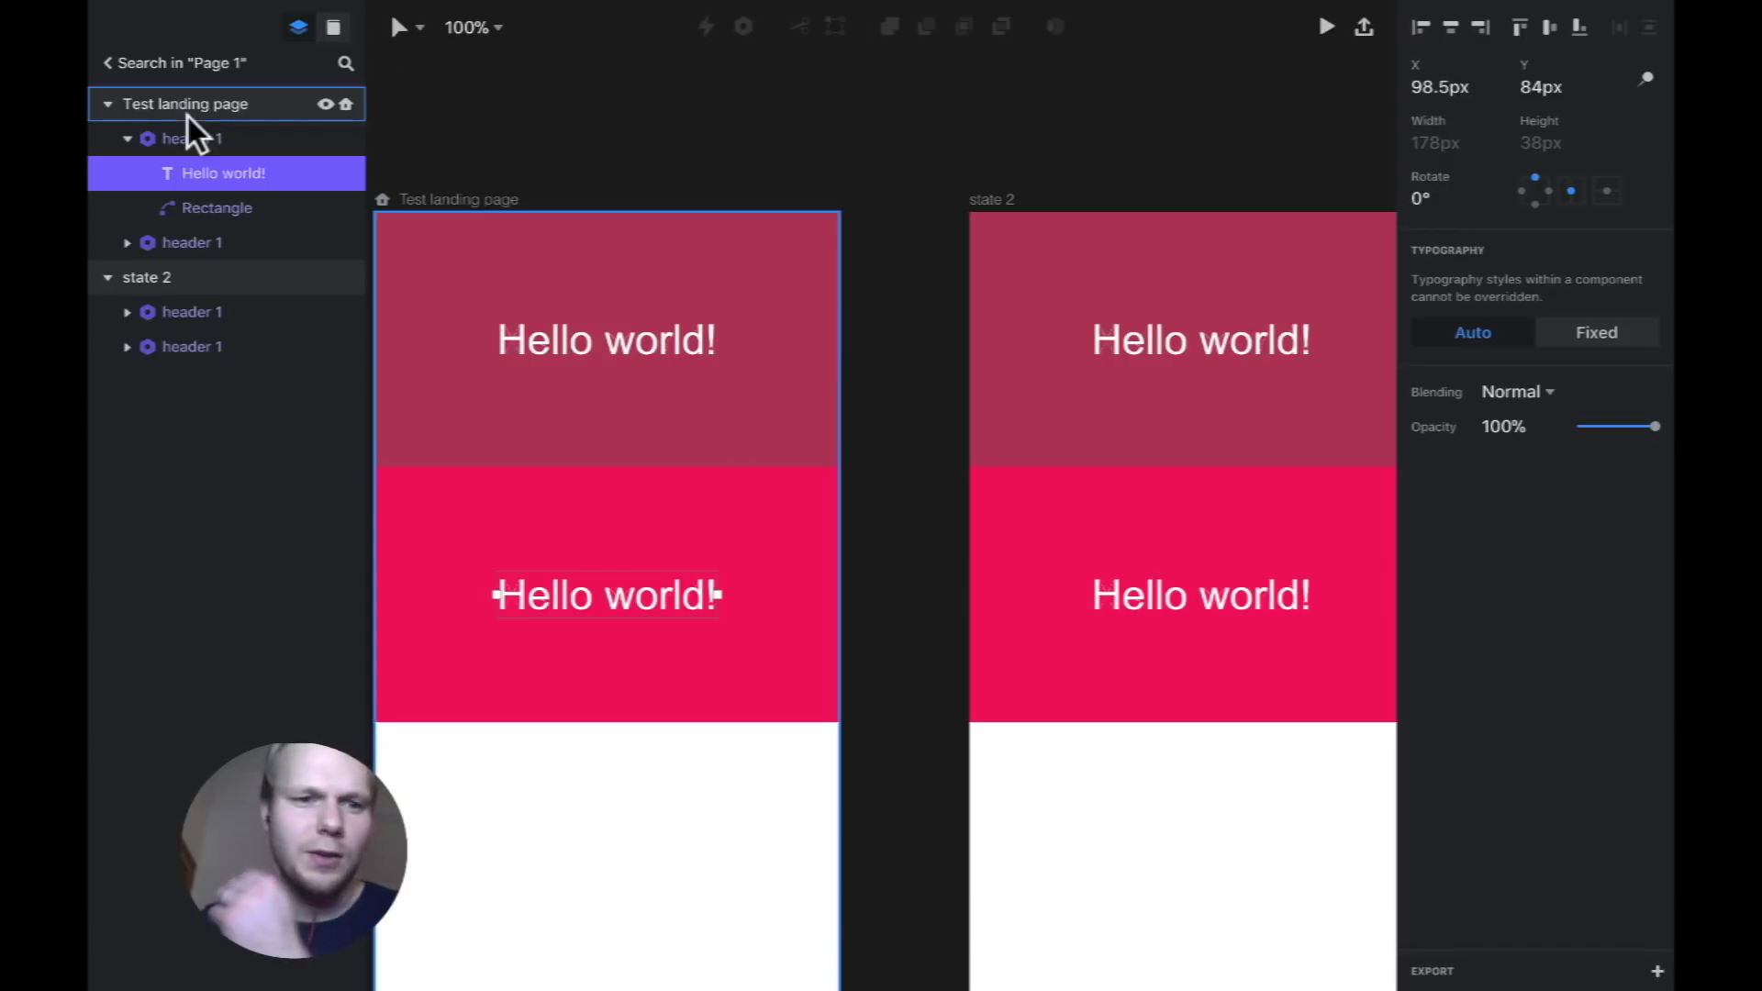
Select the landing page's top header and link it to the state 2 artboard.
left_click(187, 140)
left_click(127, 138)
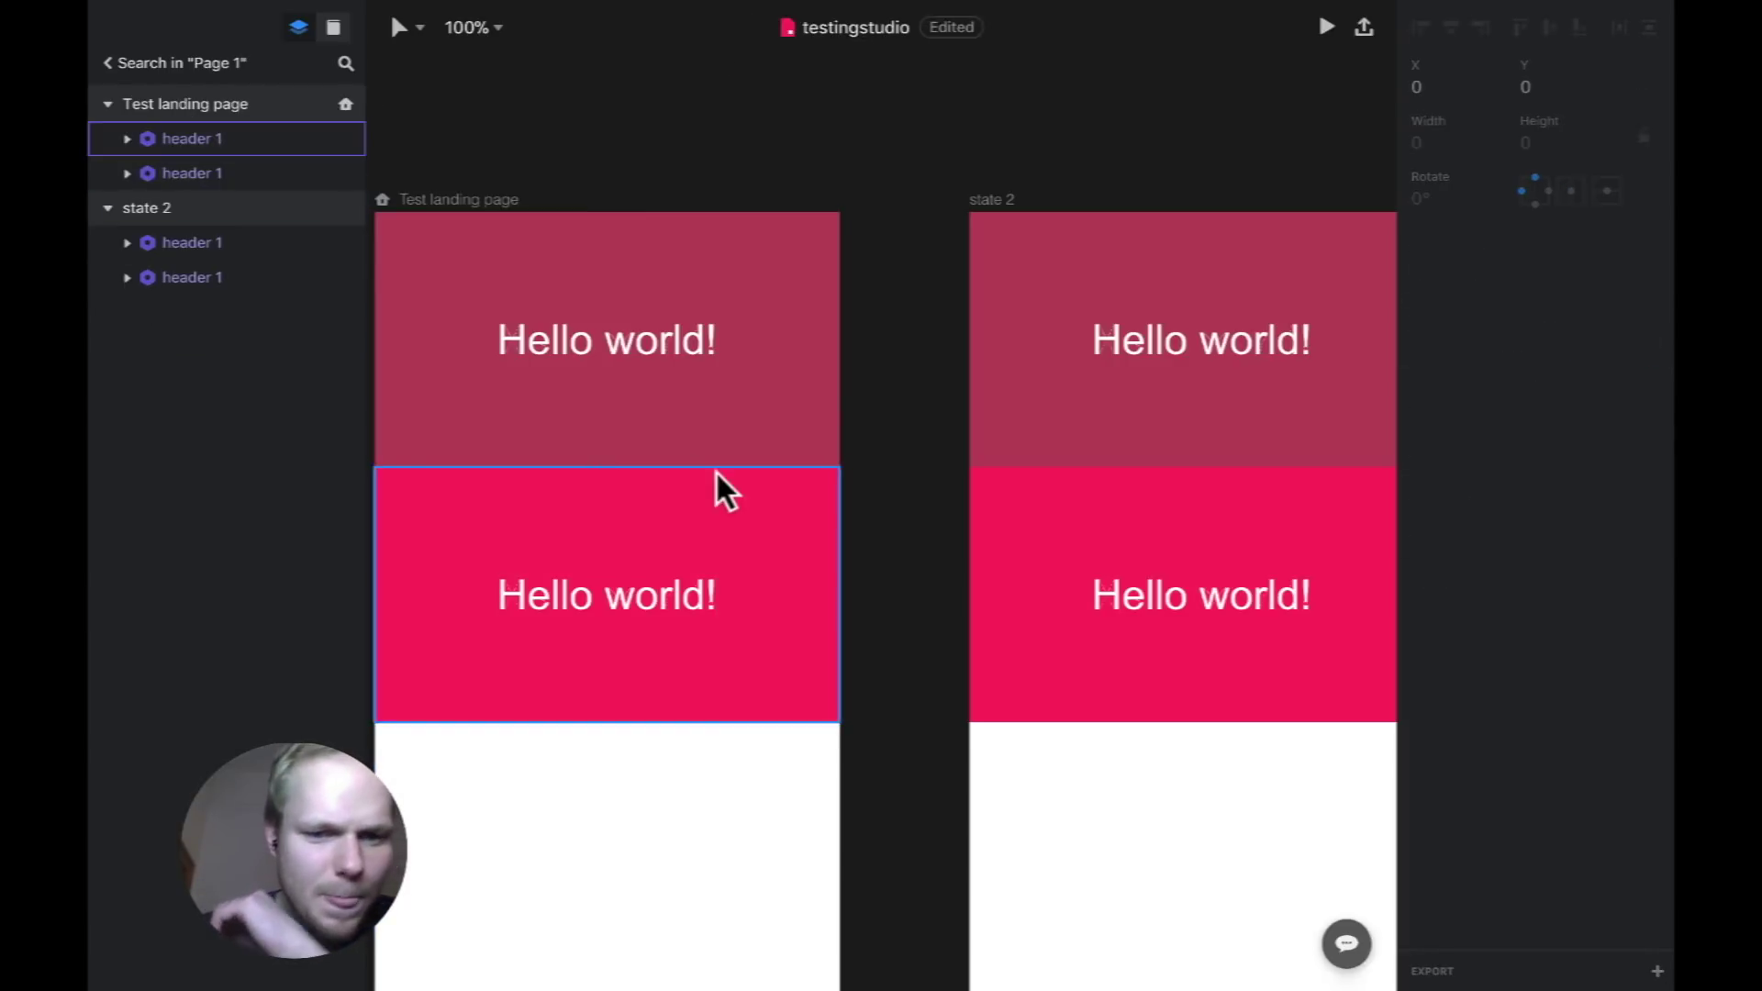
left_click(714, 397)
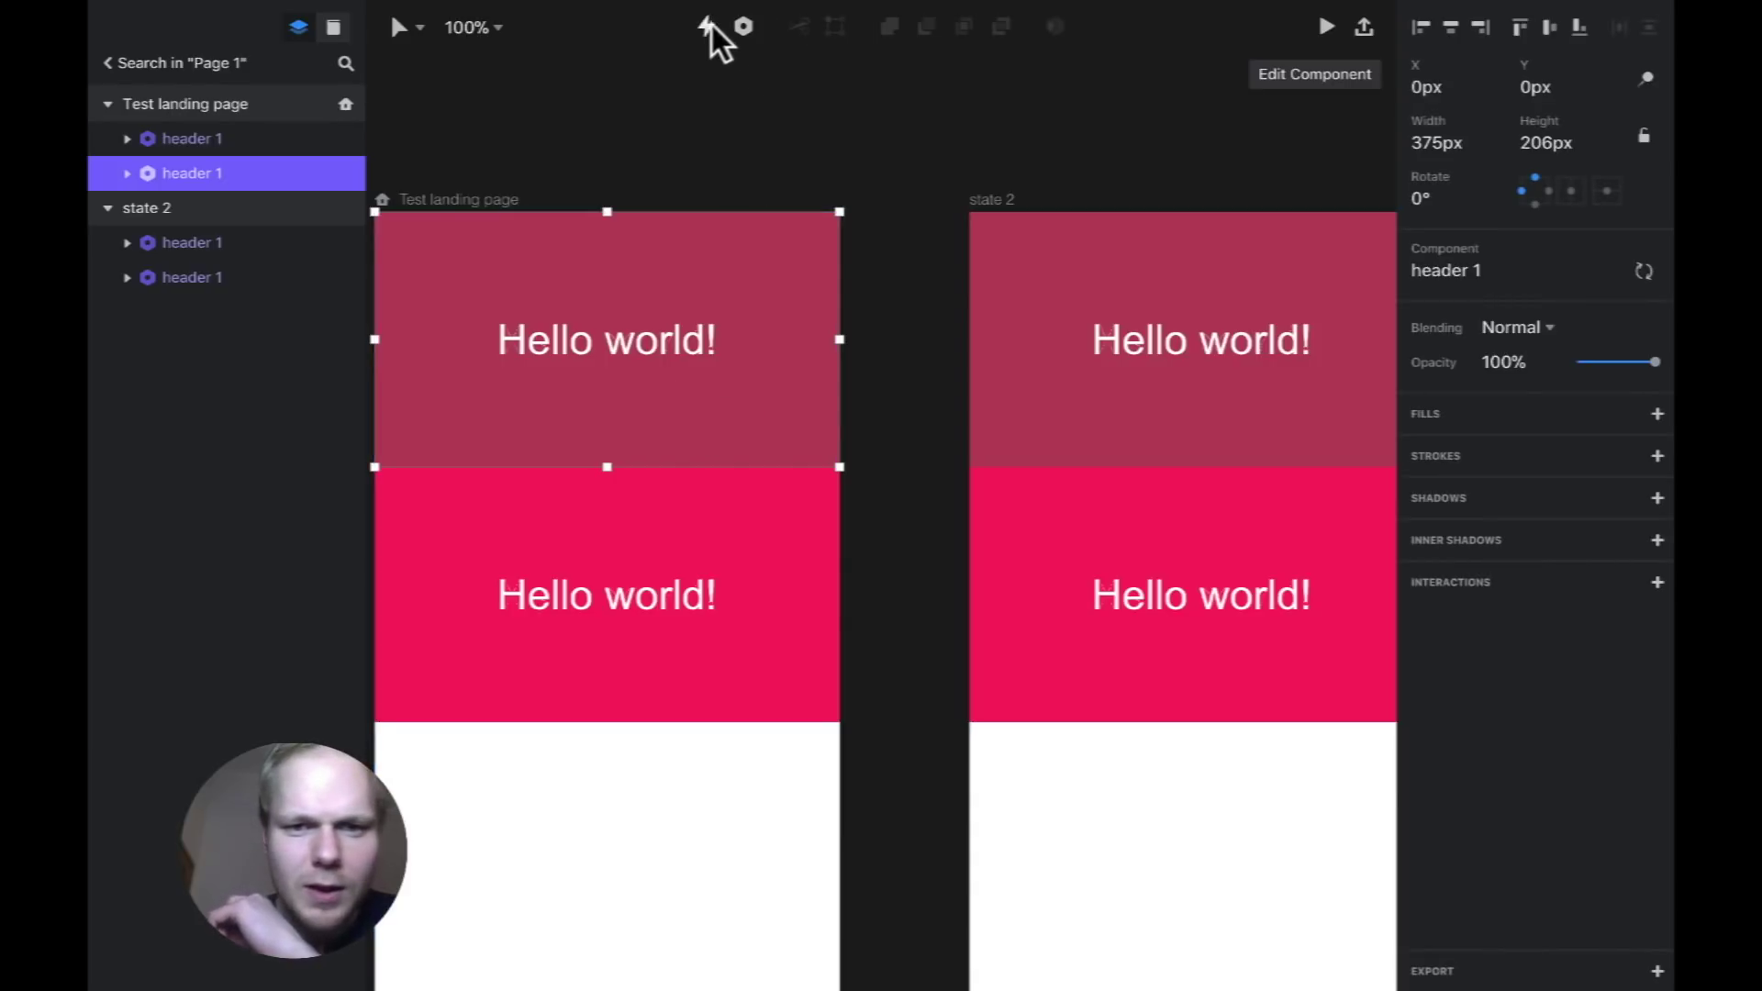
left_click(705, 25)
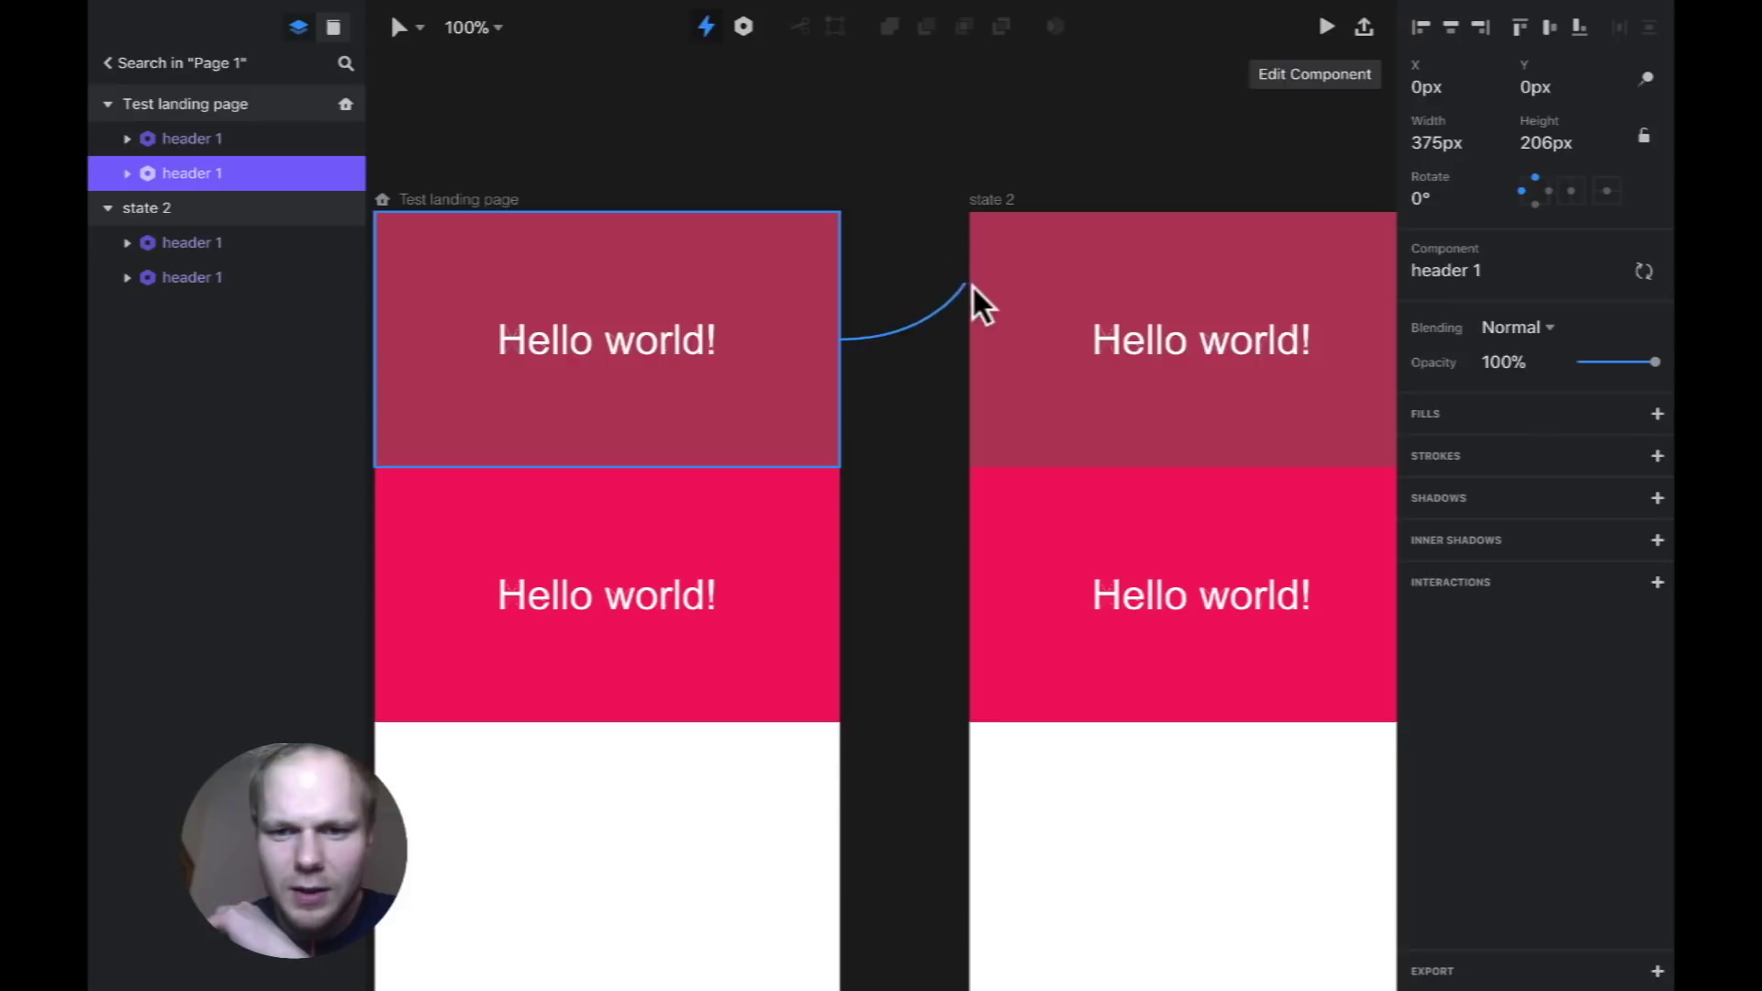
left_click(997, 283)
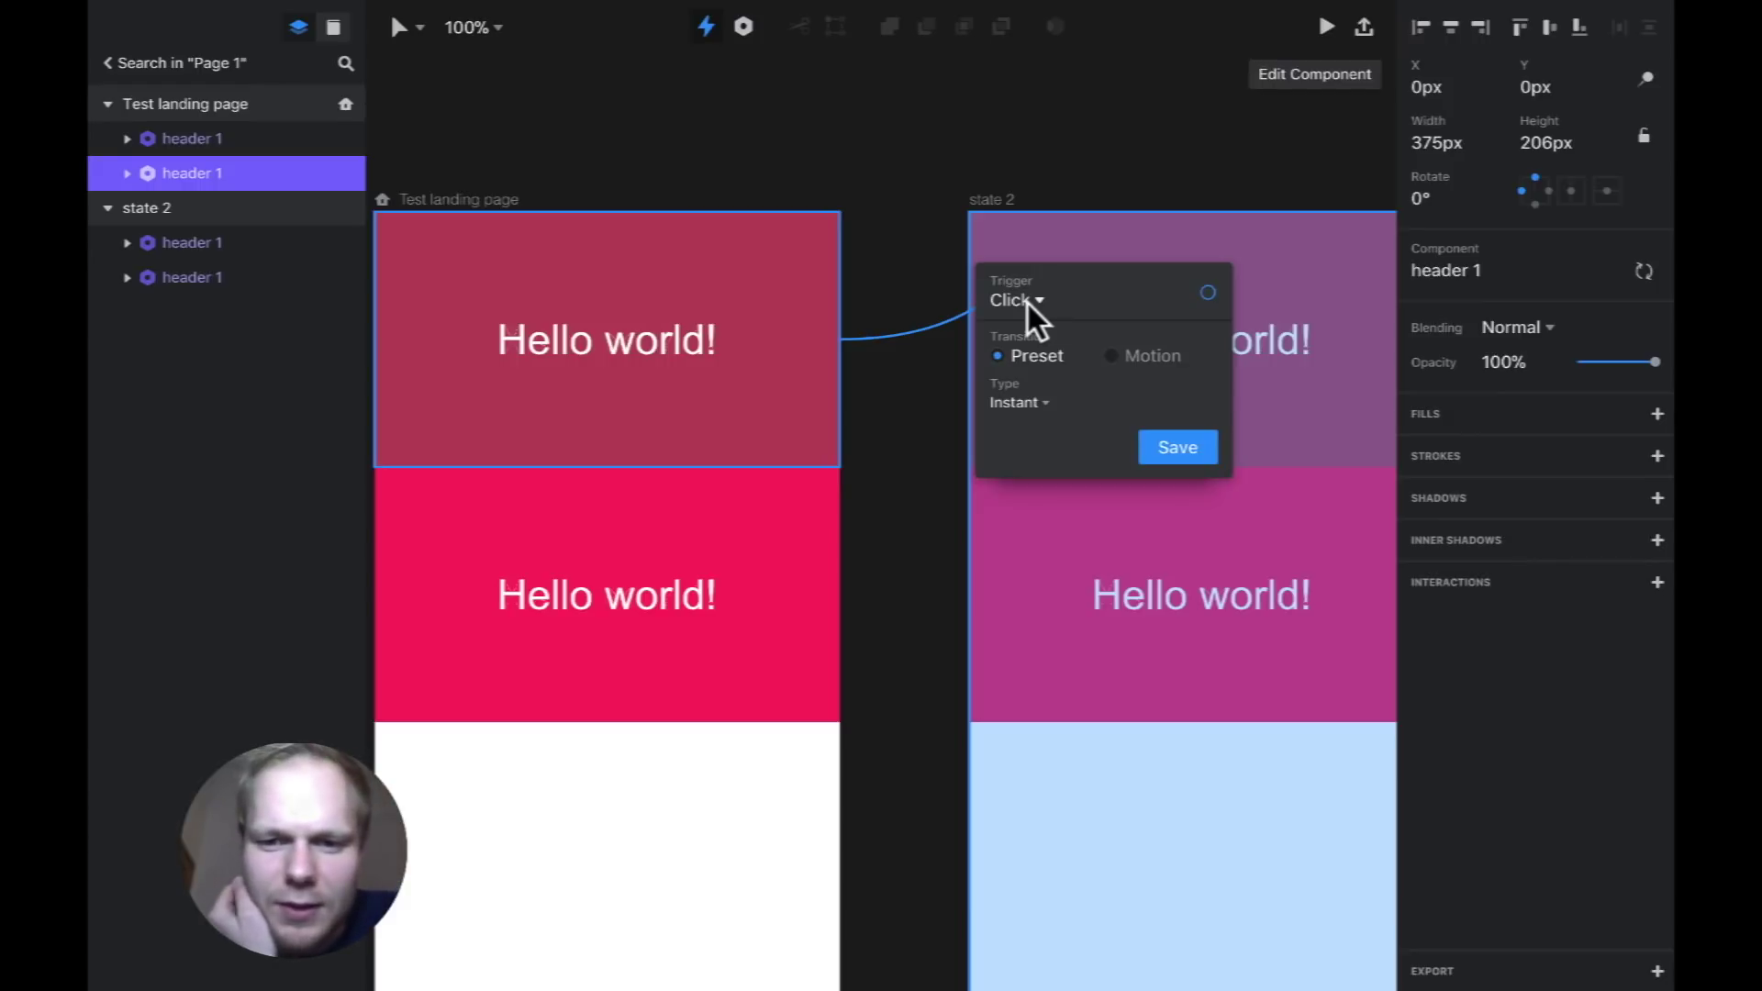
Keep Click as the header link's trigger event.
left_click(1028, 301)
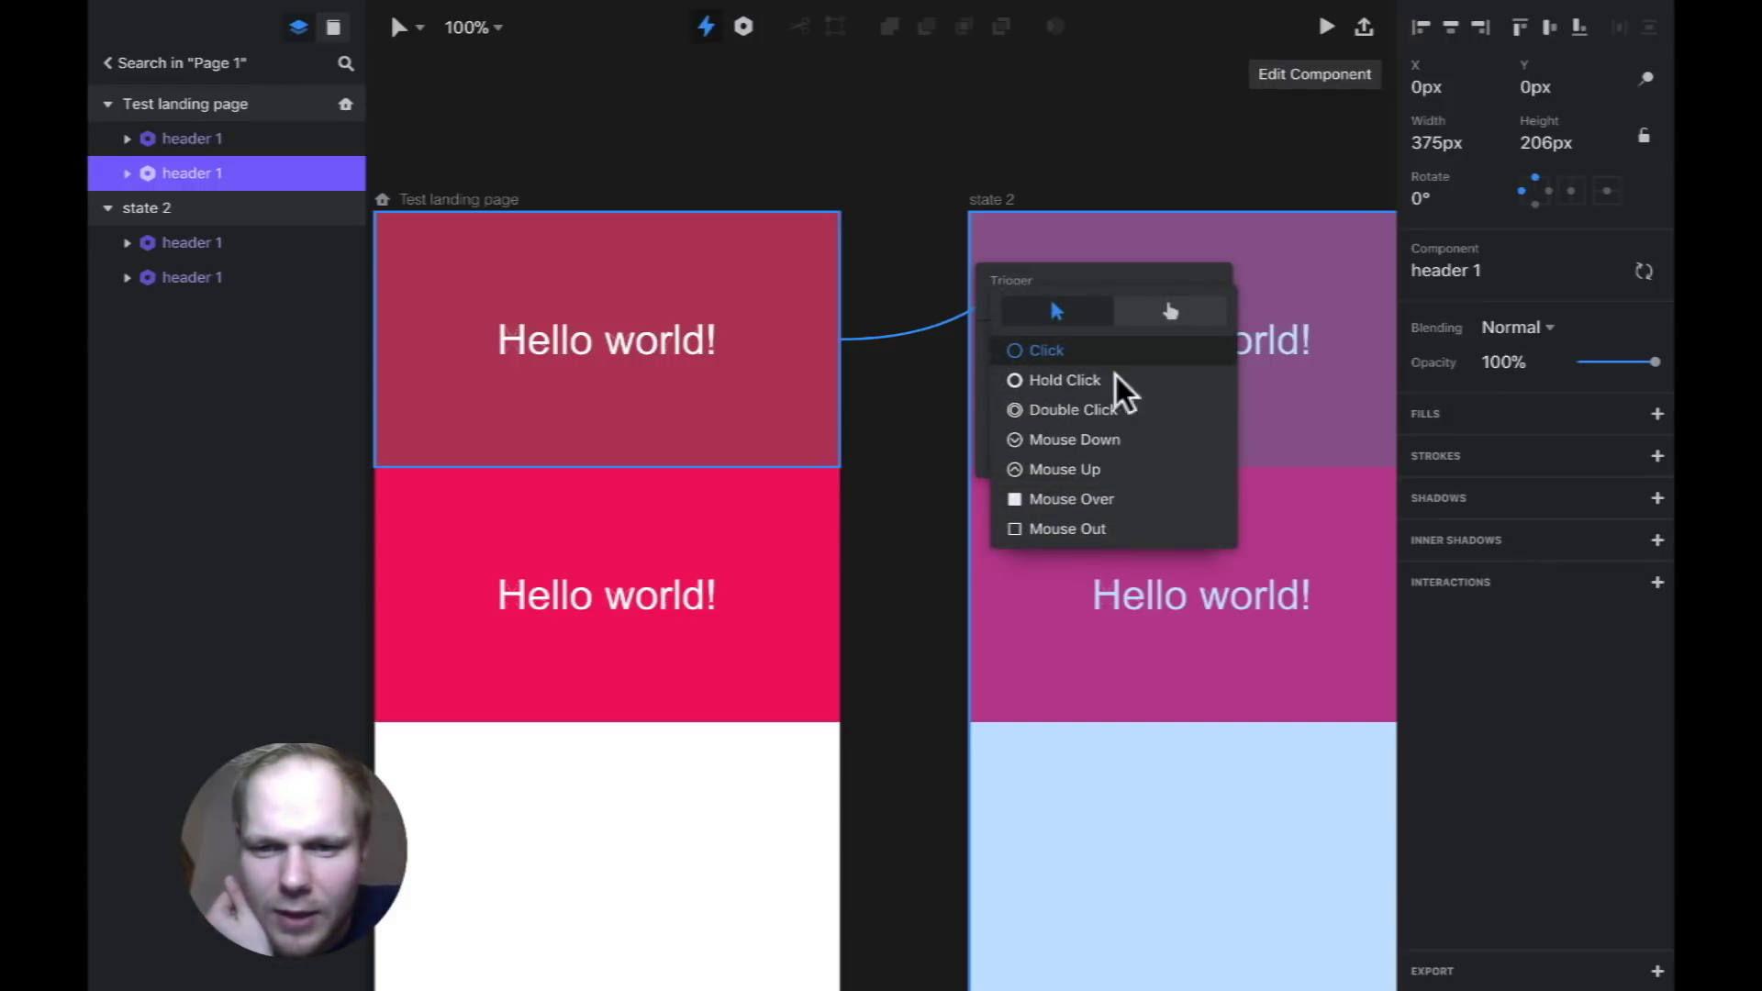
left_click(1174, 310)
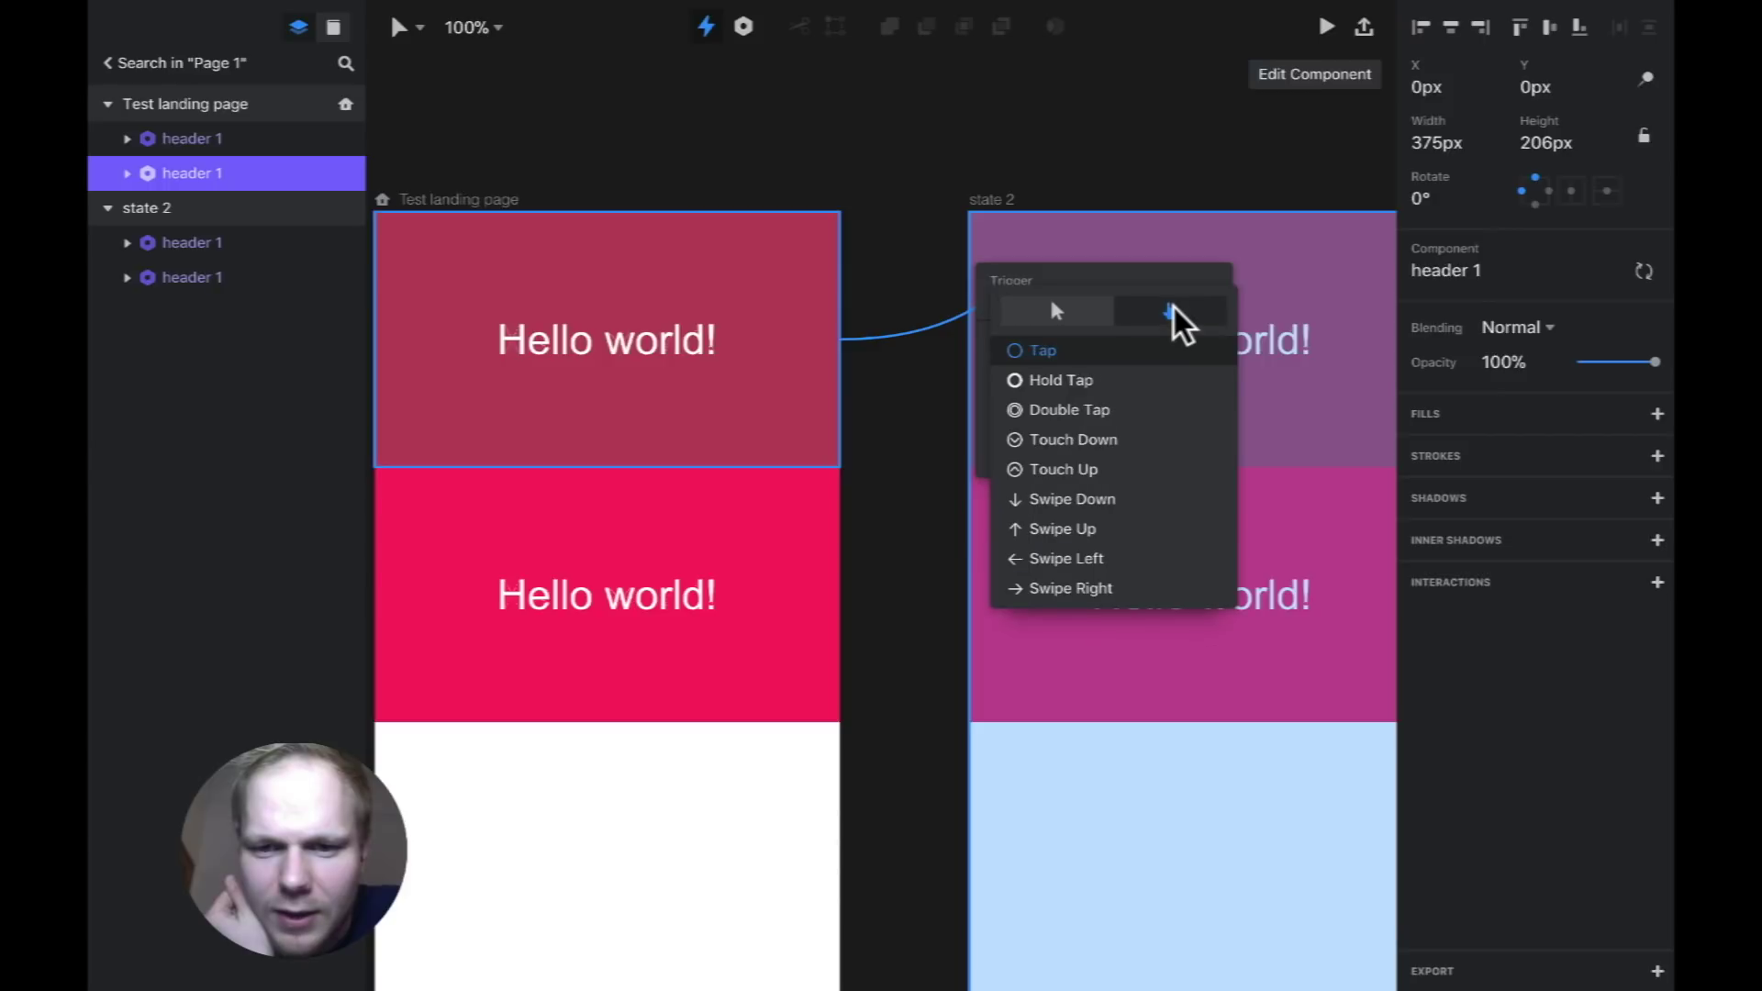
left_click(1066, 310)
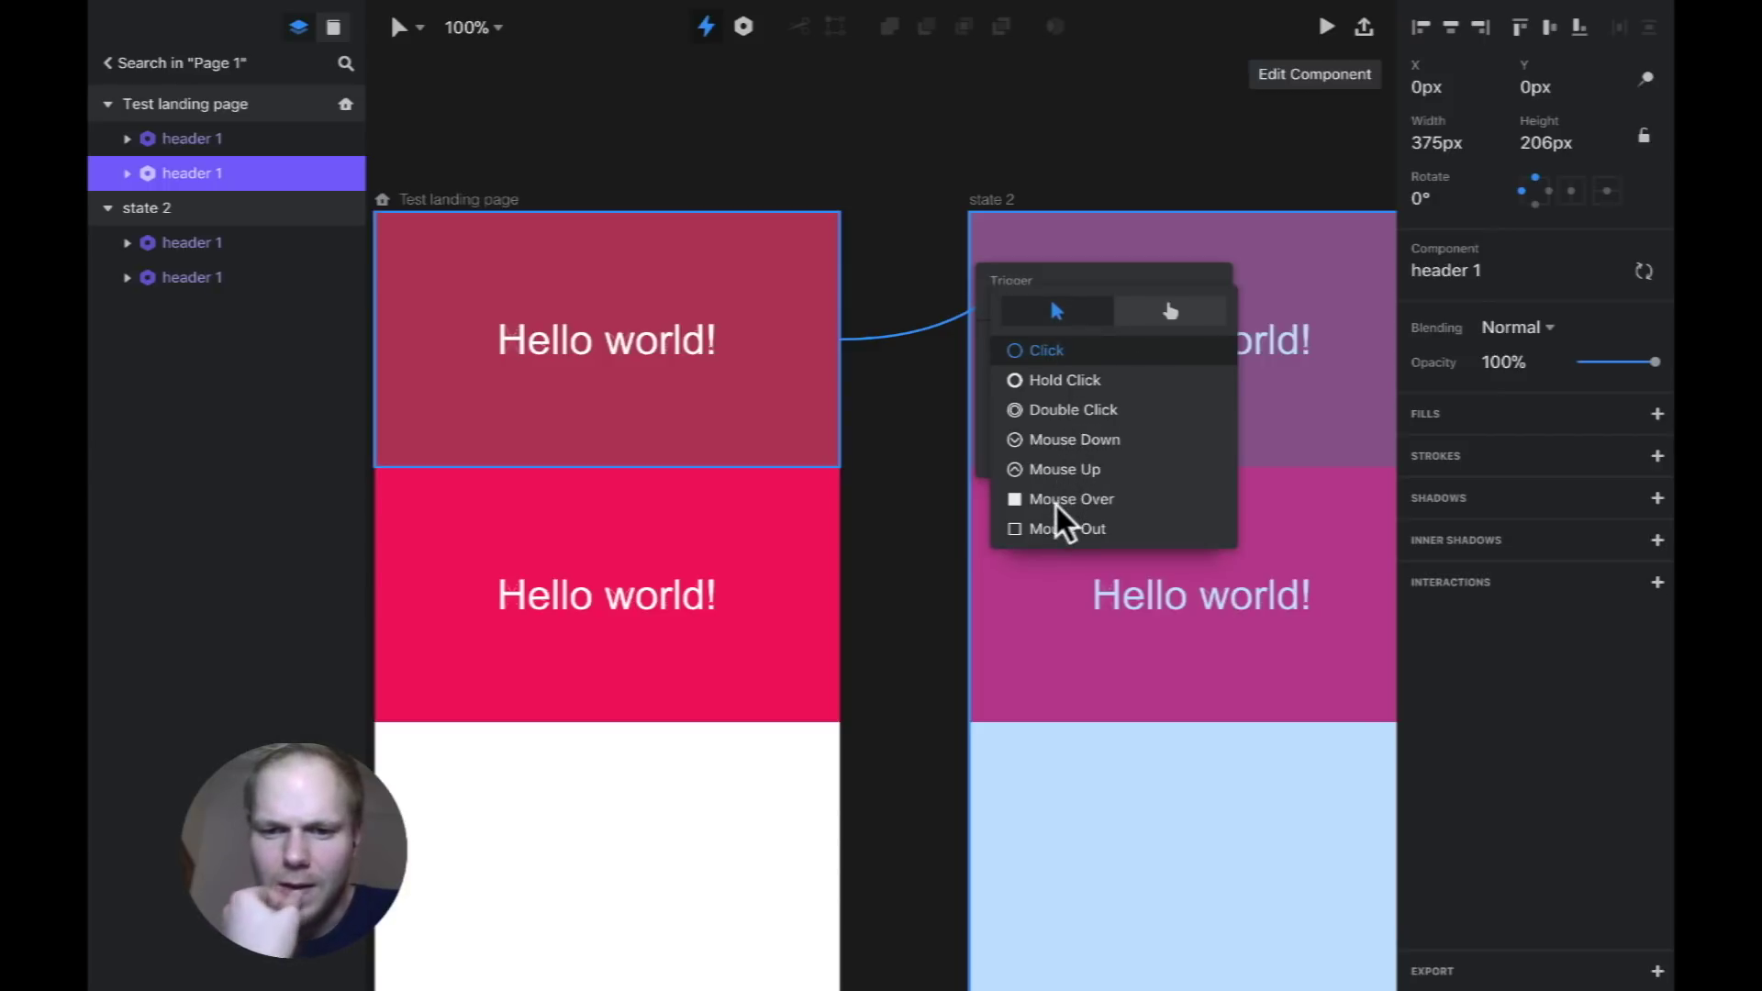
left_click(1043, 345)
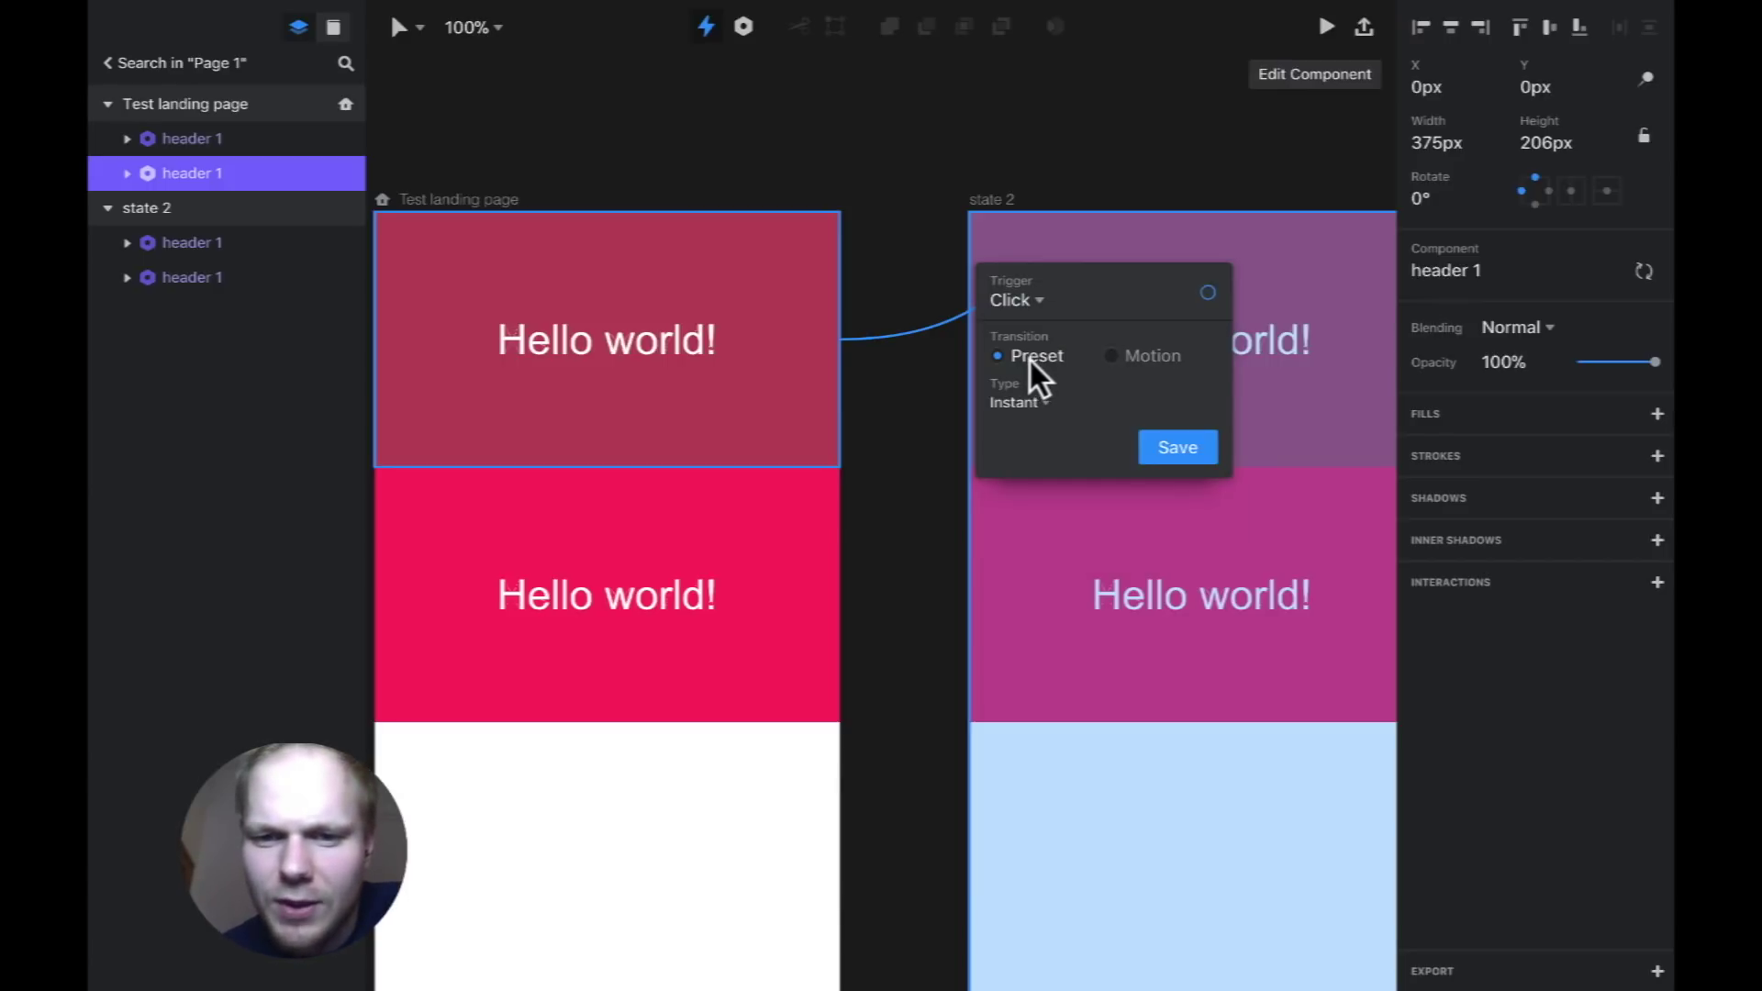
Use a Motion transition lasting 0.8s with a 0.5s delay.
left_click(1111, 360)
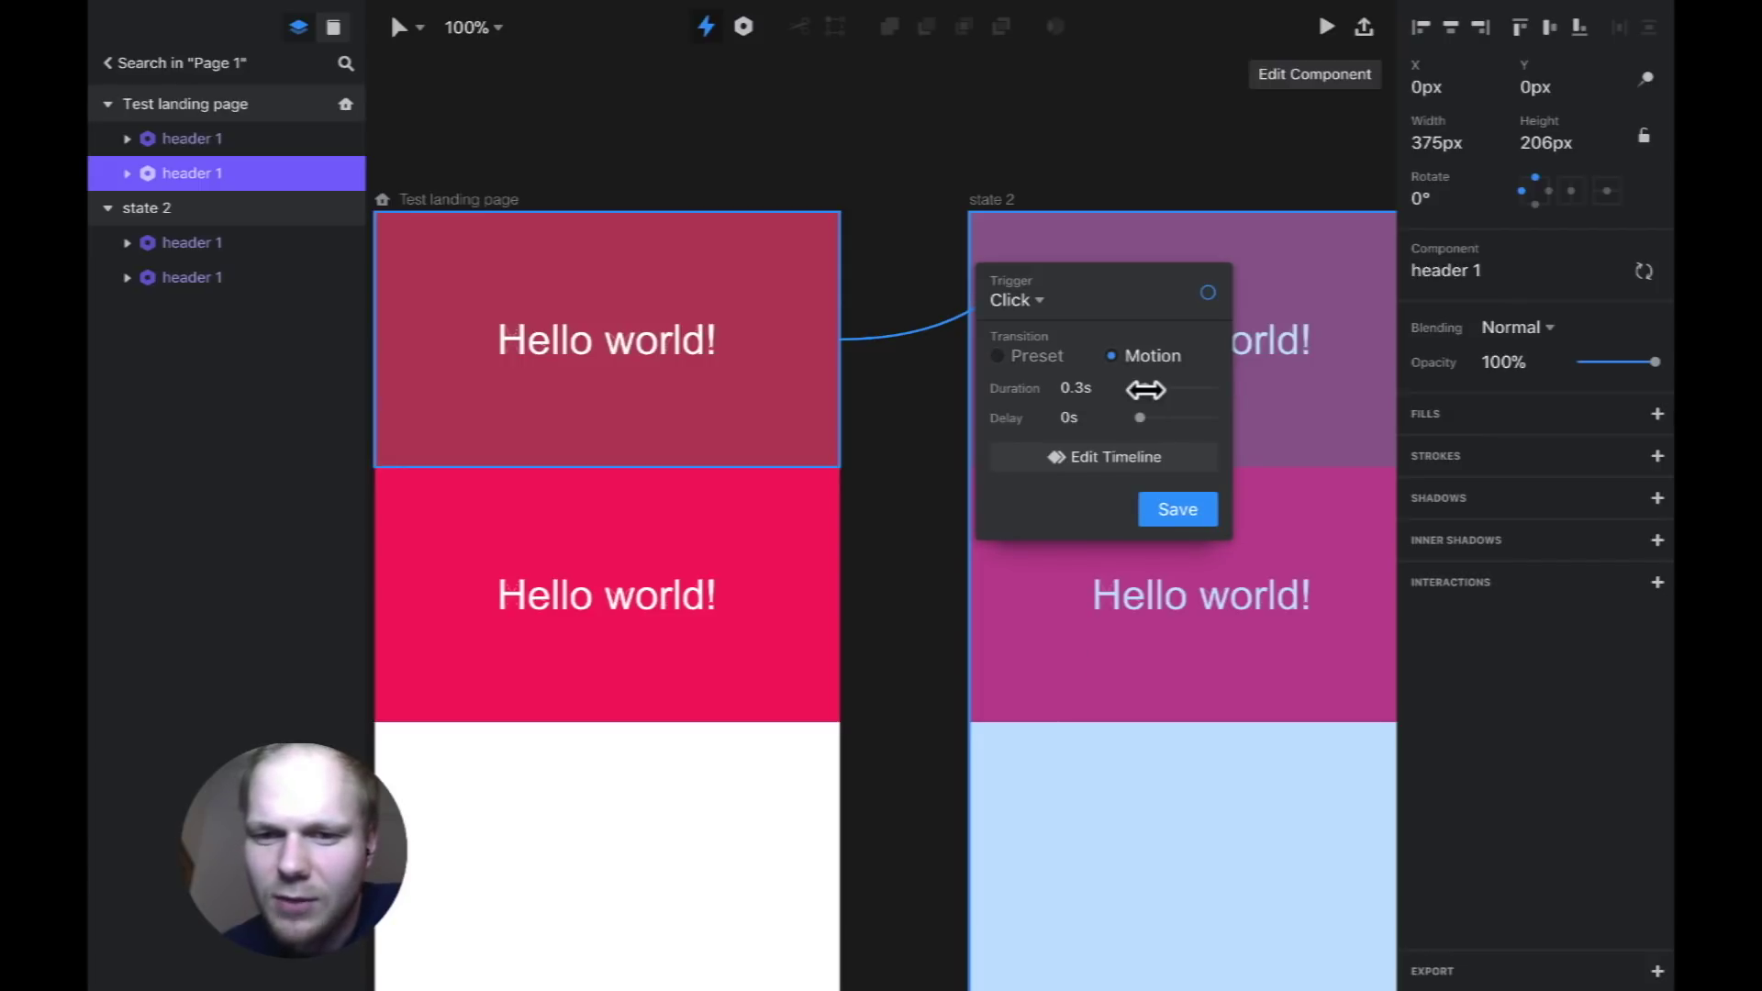
left_click(1015, 356)
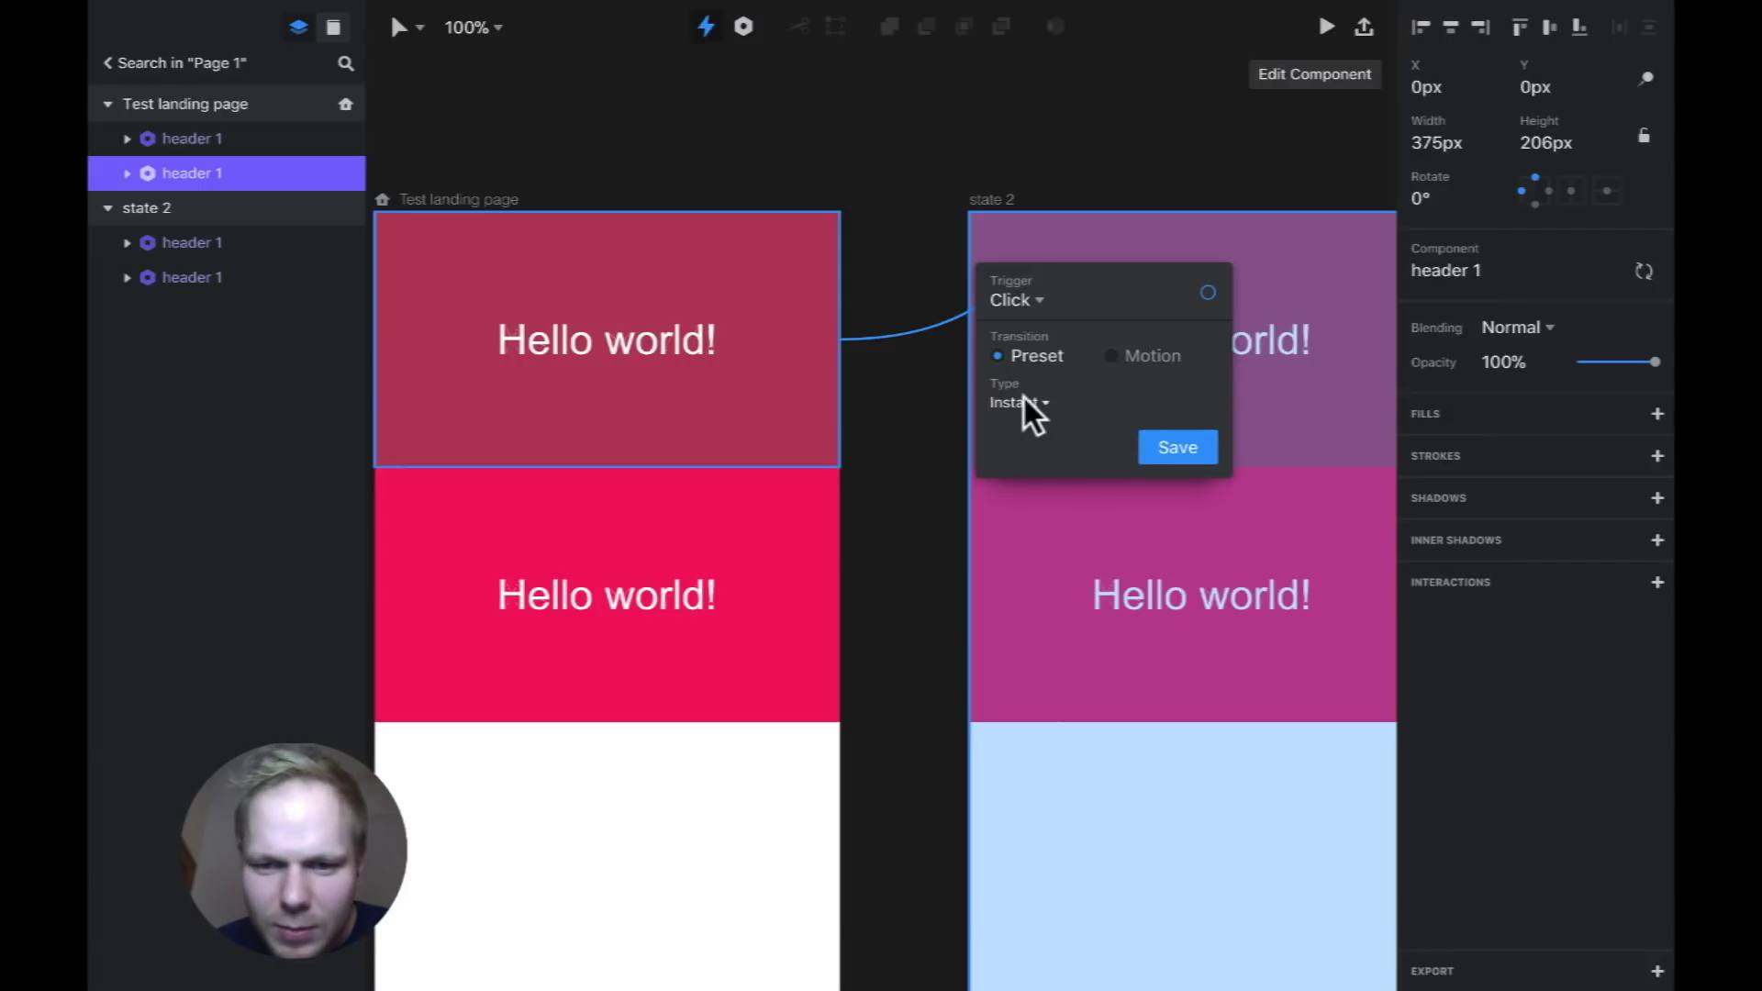
left_click(1030, 402)
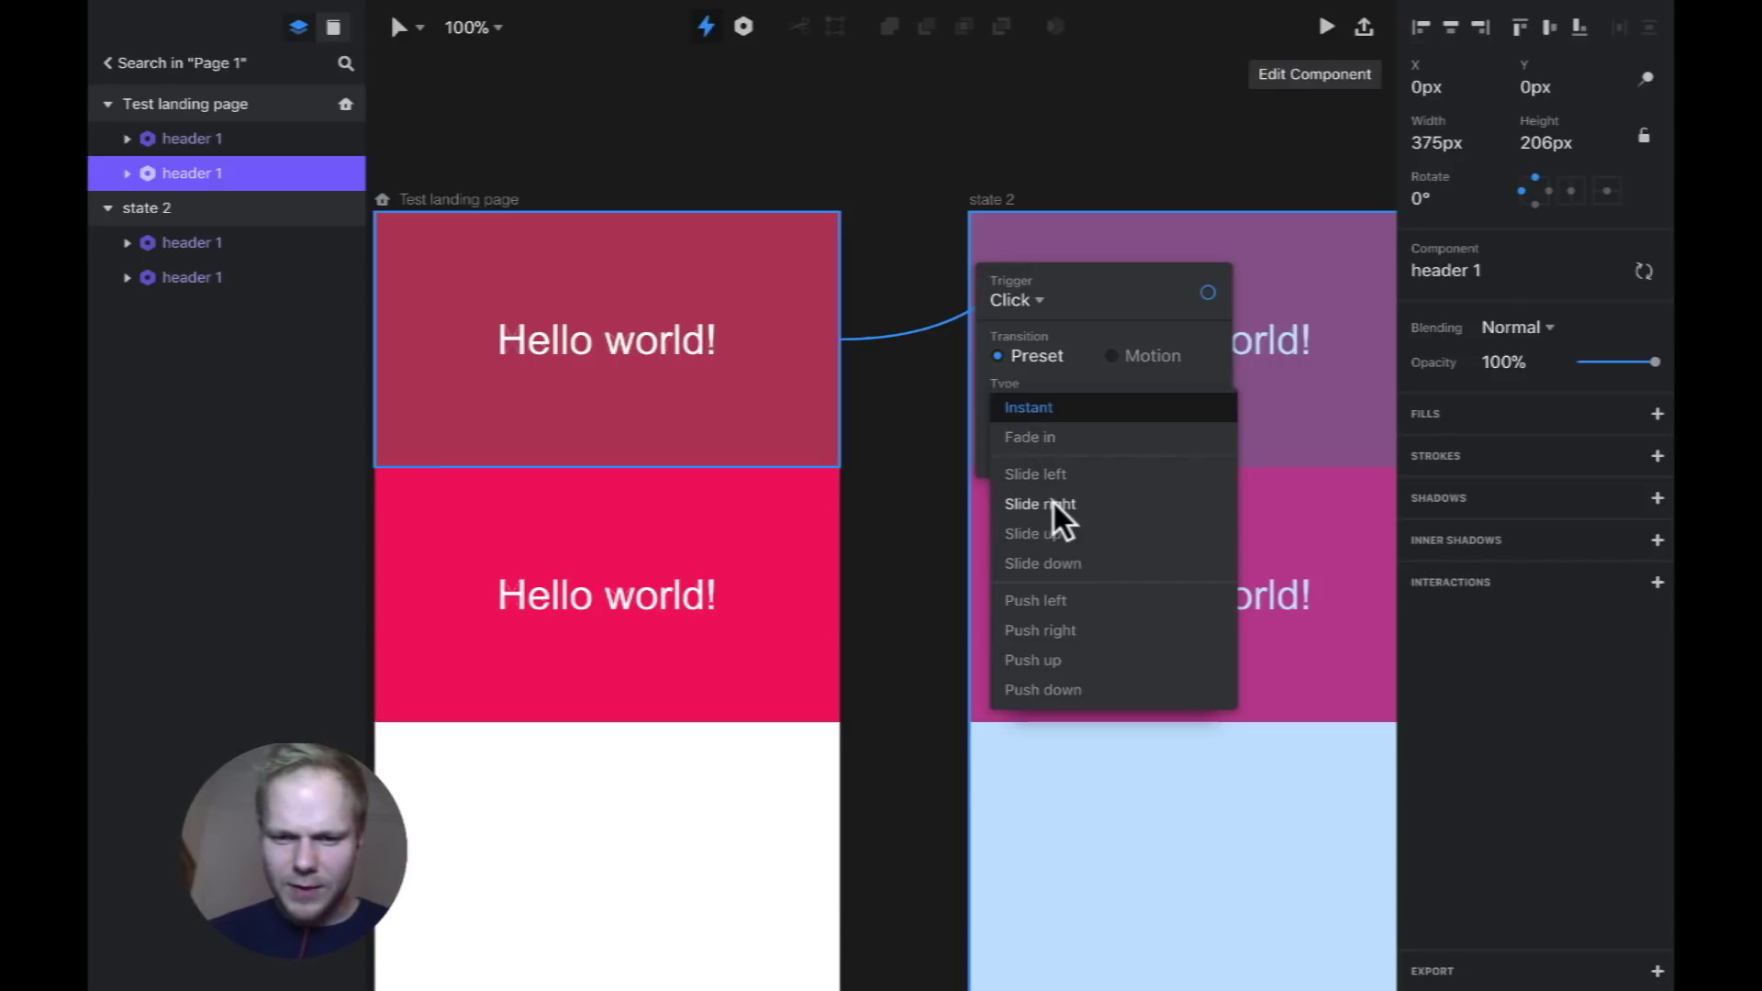
left_click(1111, 354)
left_click(1111, 354)
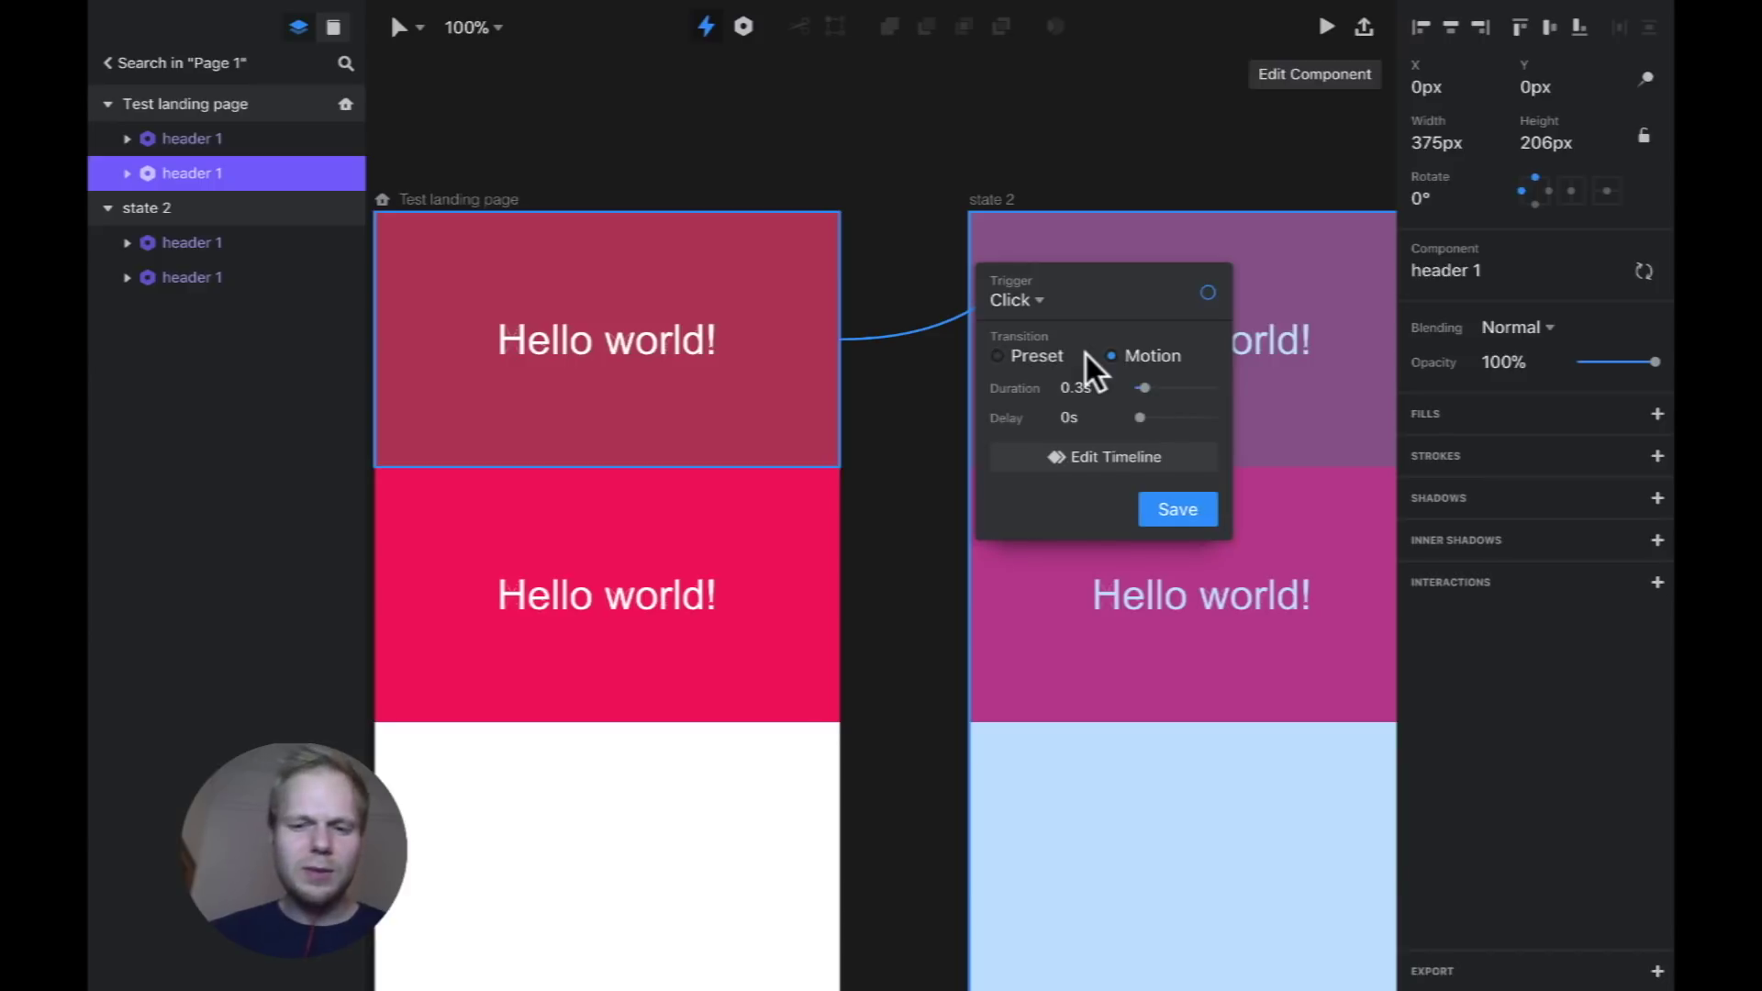
mouse_move(1140, 388)
left_mouse_down()
mouse_move(1155, 390)
mouse_move(1144, 419)
left_mouse_up()
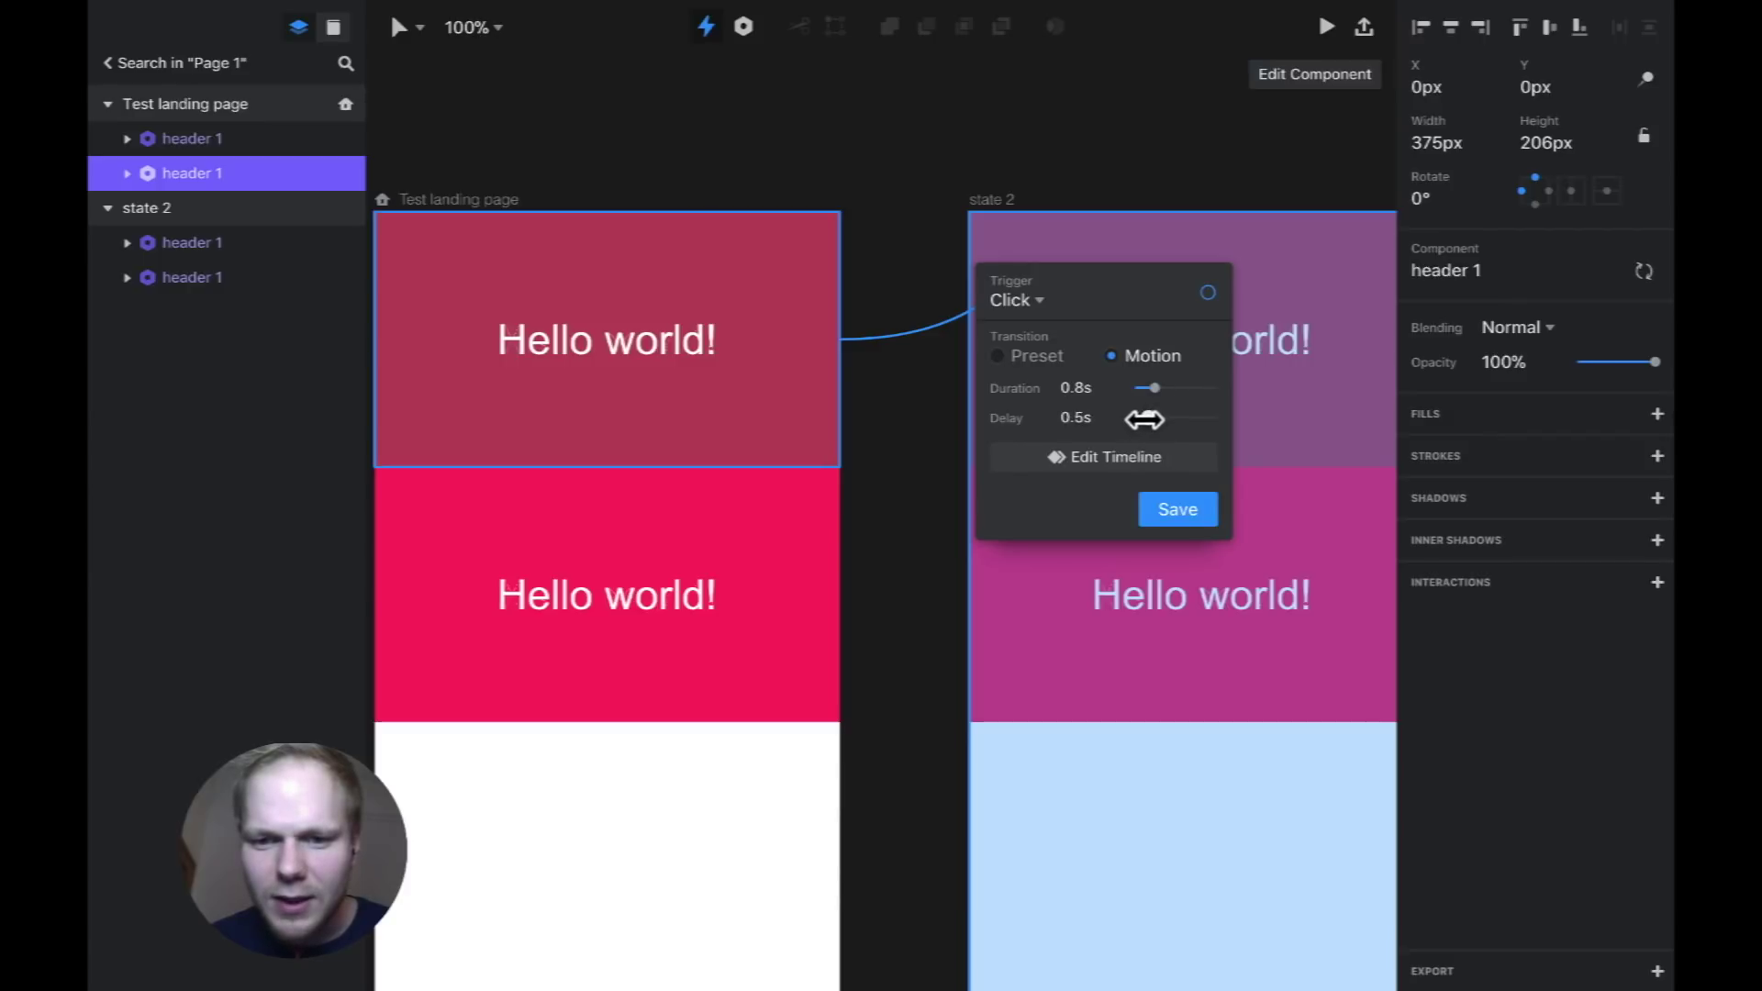
Scrub the transition in its timeline, then preview the prototype in an iPhone X window.
left_click(1116, 457)
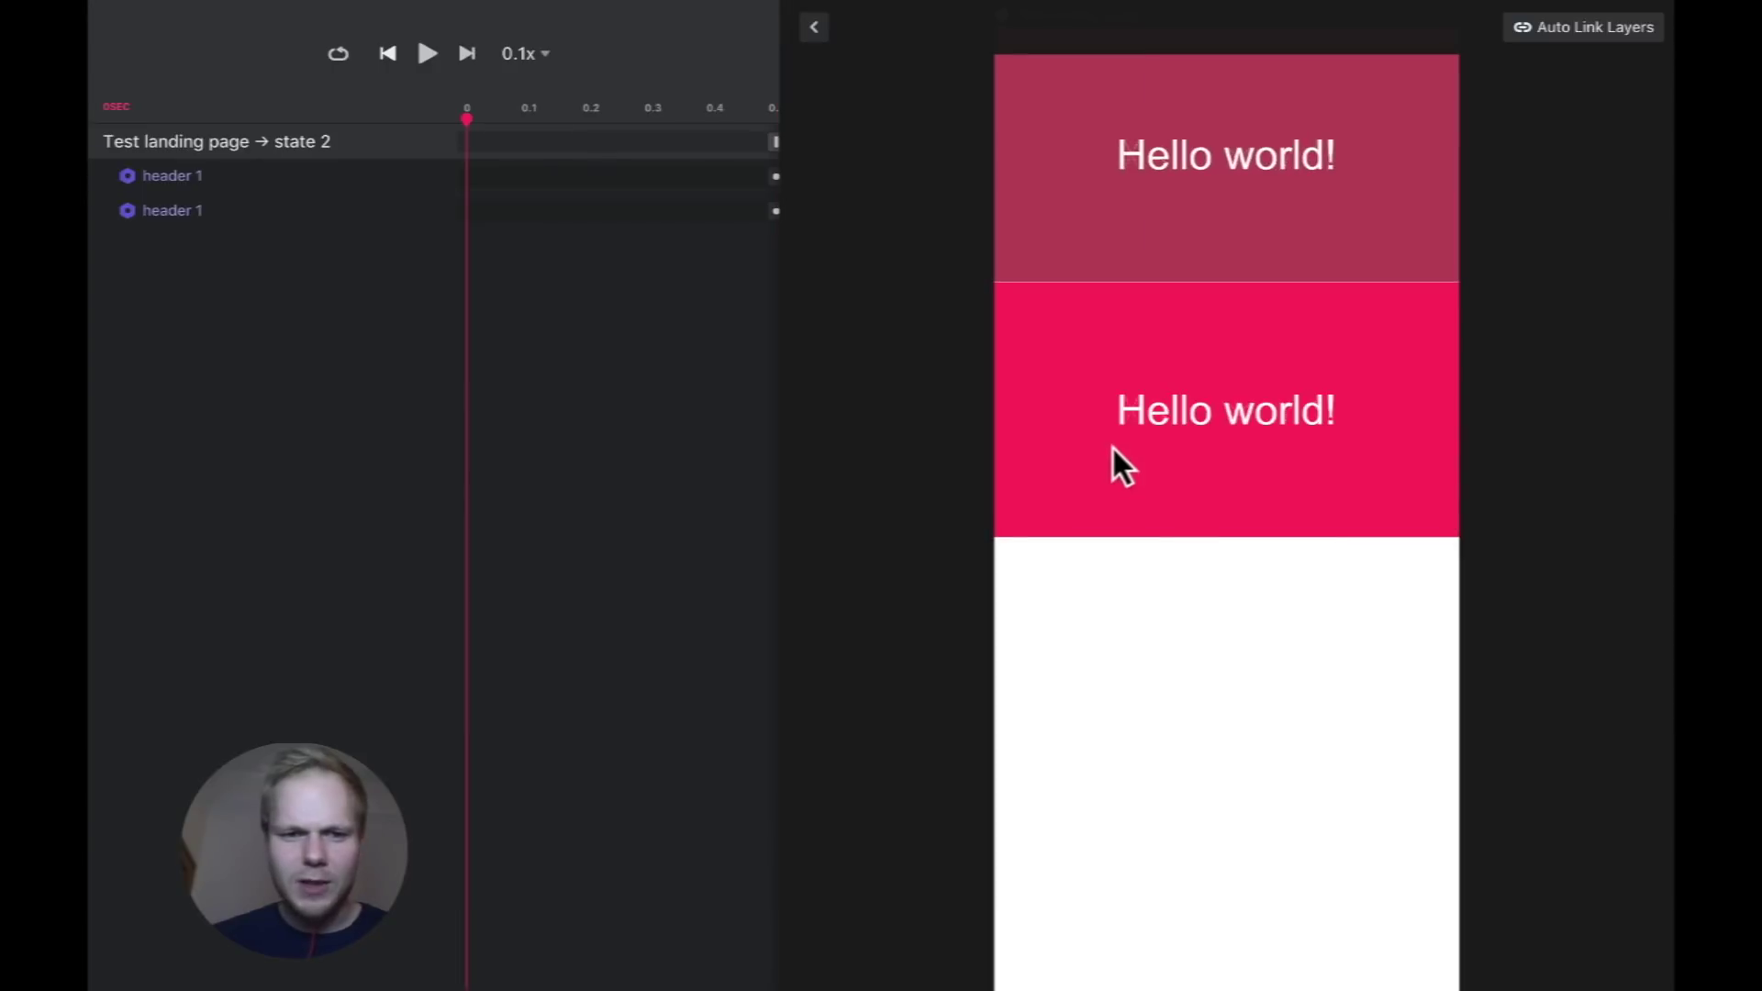
mouse_move(467, 117)
left_mouse_down()
mouse_move(578, 113)
mouse_move(685, 140)
mouse_move(454, 136)
left_mouse_up()
left_click(814, 28)
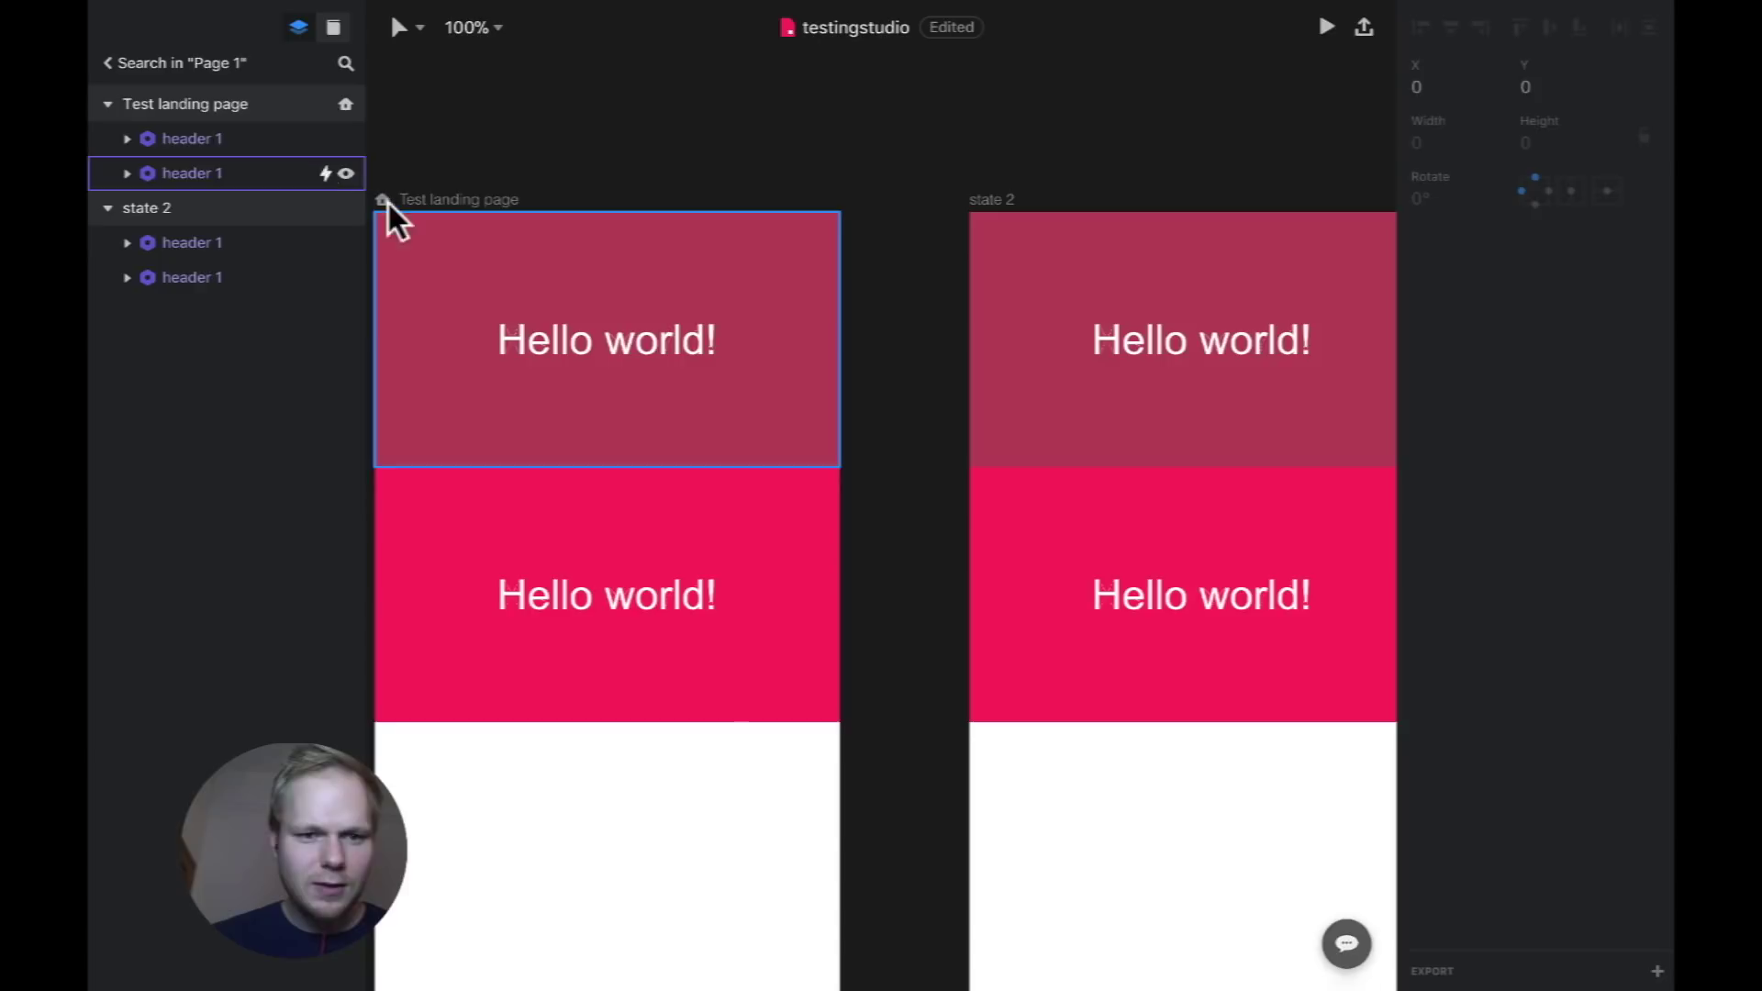
left_click(569, 295)
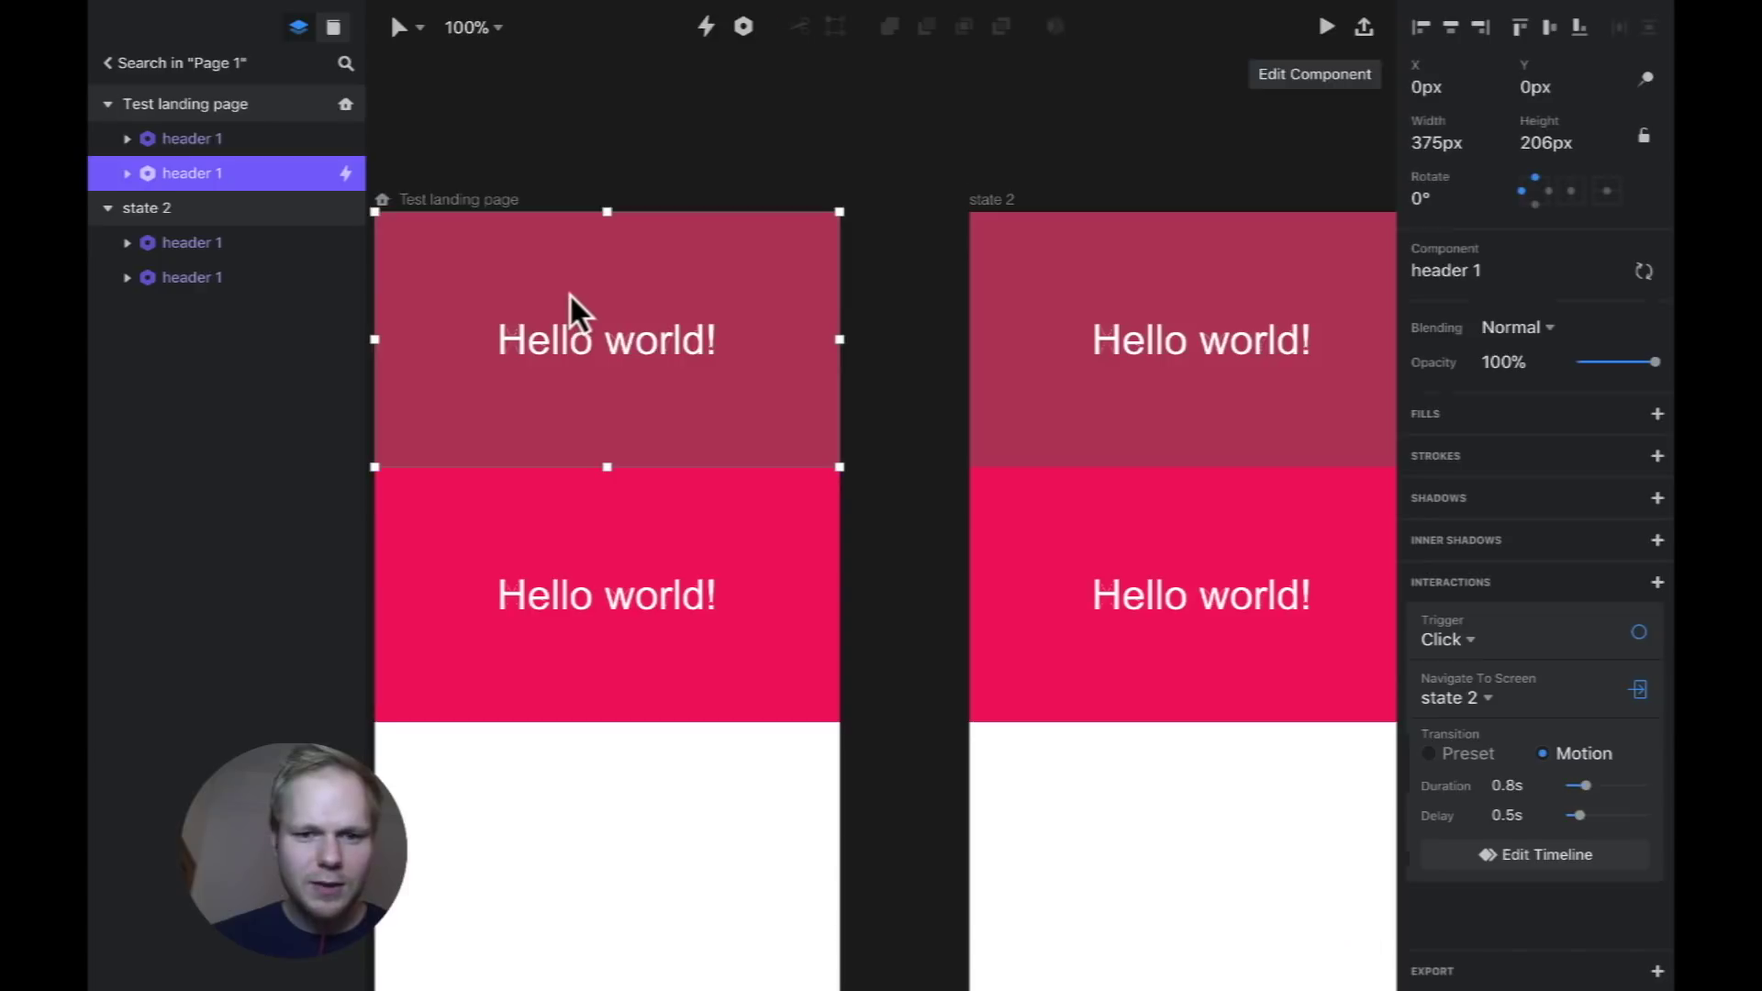
left_click(1325, 26)
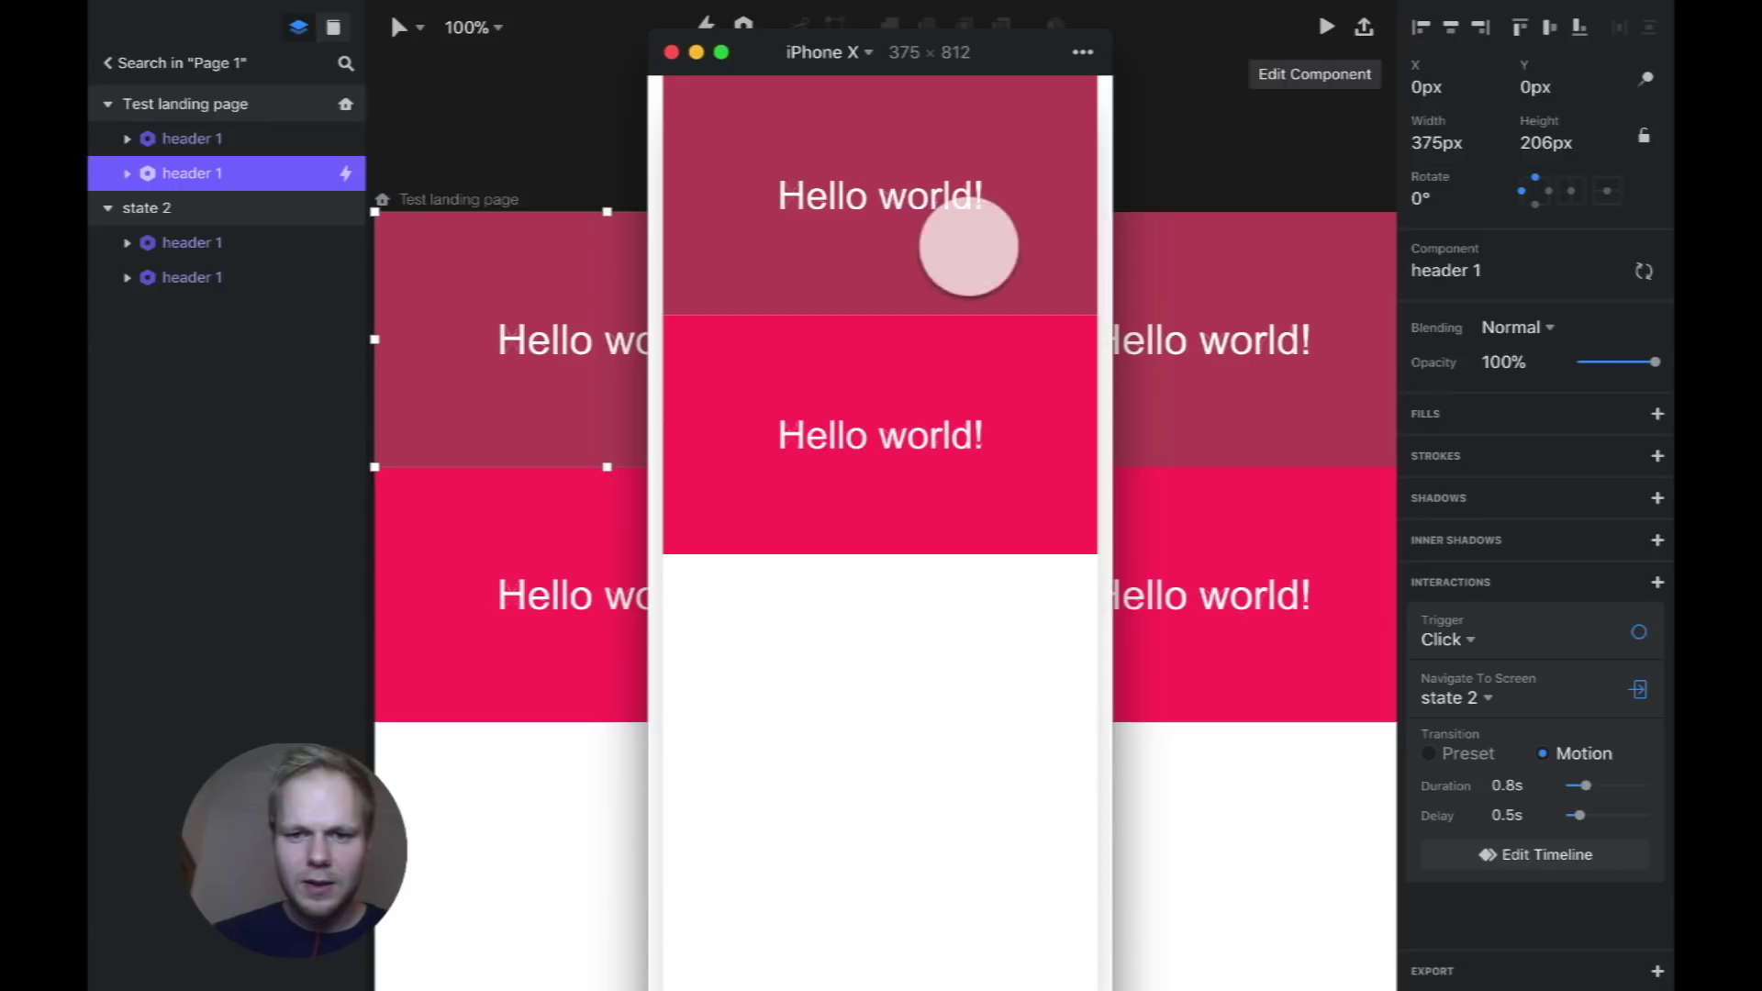
left_click(671, 53)
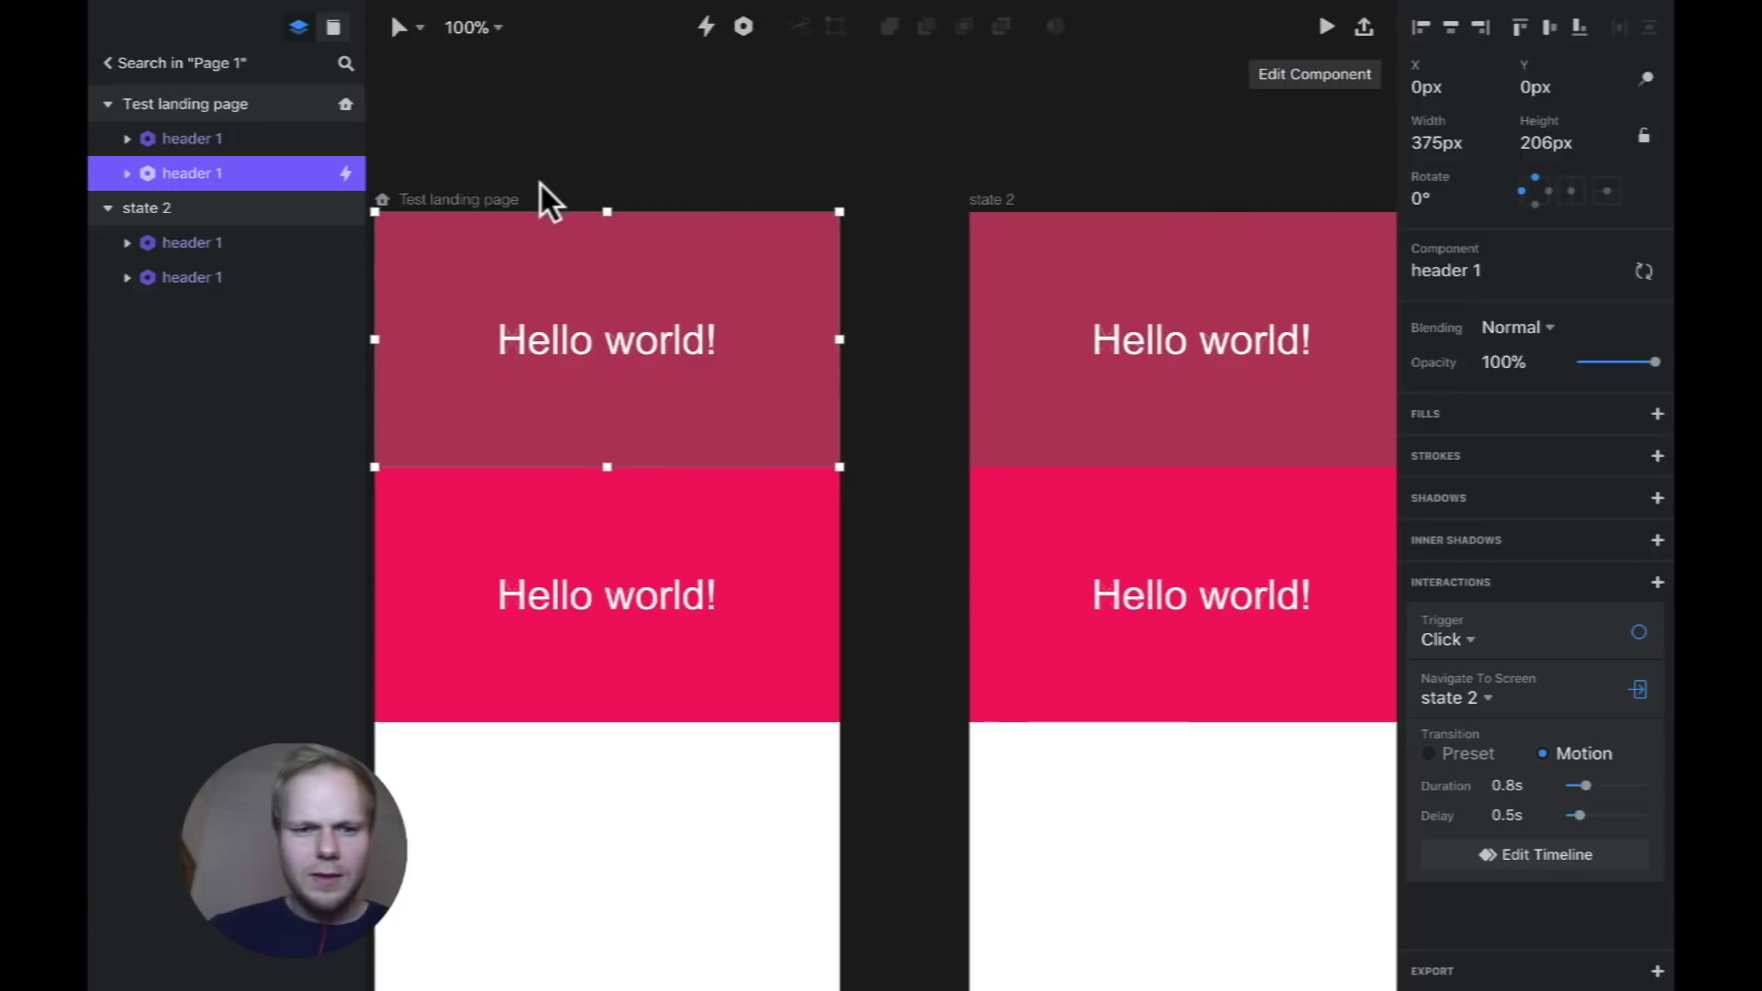
Relink the landing page's top header to state 2 with a Motion transition and save it.
left_click(475, 198)
left_click(437, 285)
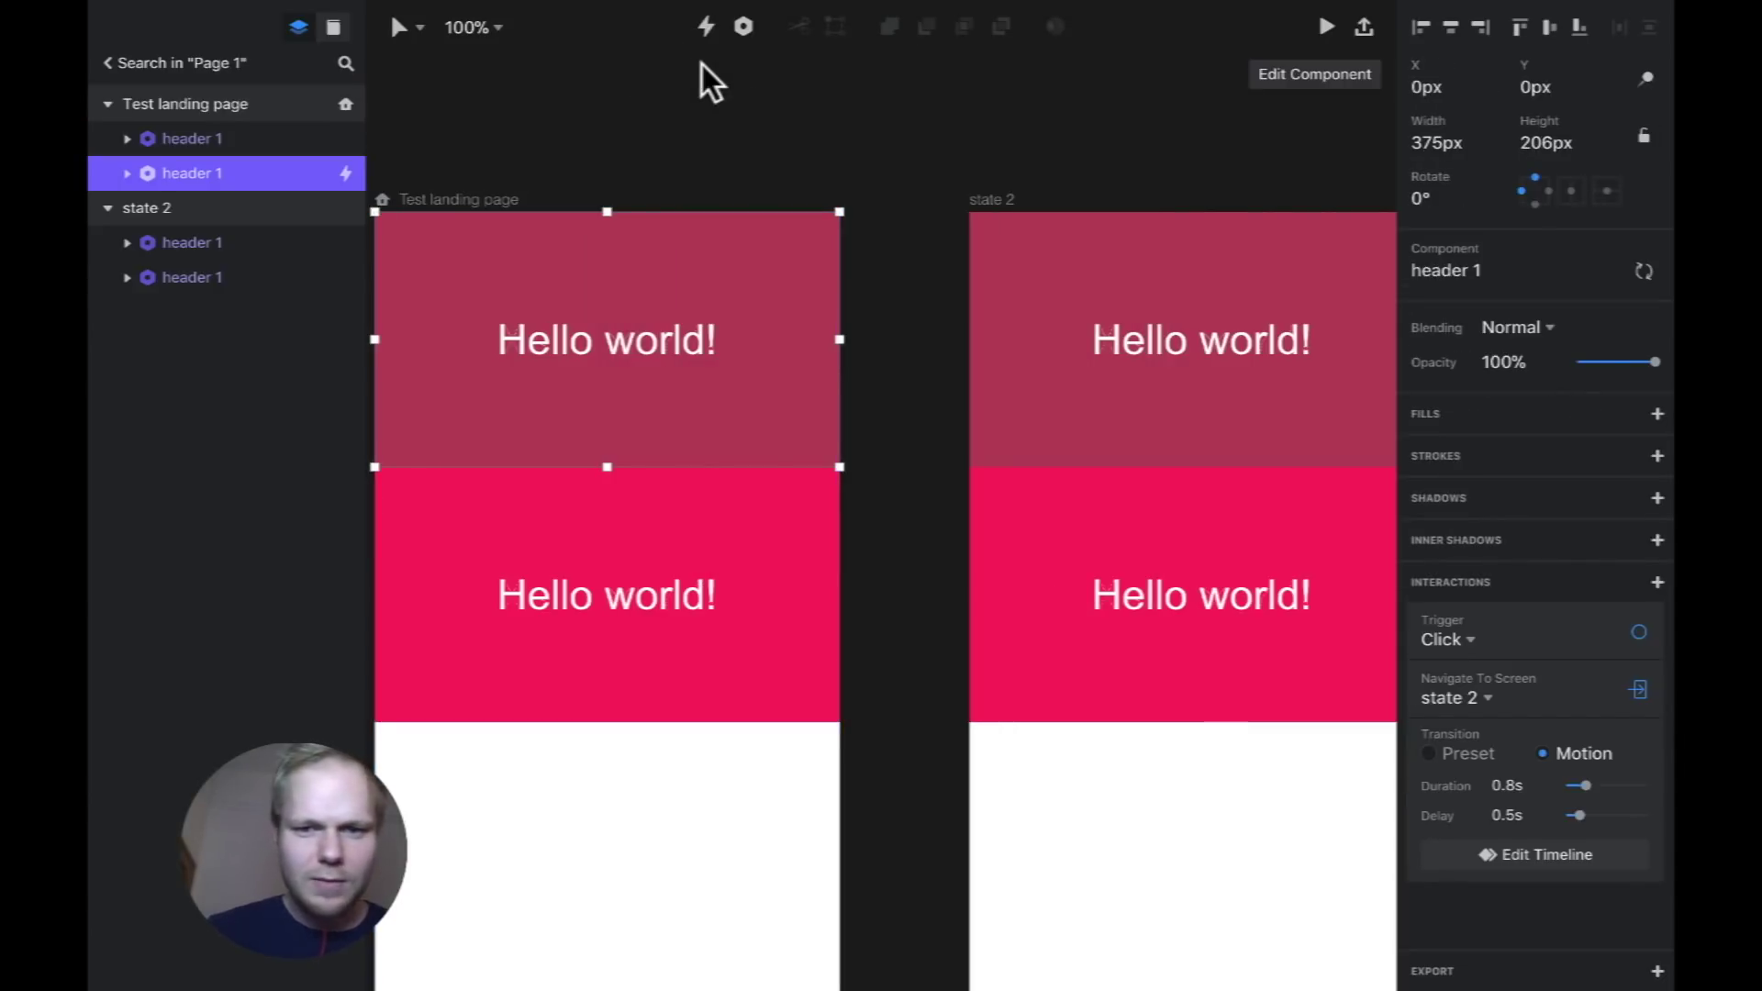
left_click_drag(703, 28, 1032, 279)
left_click(1153, 347)
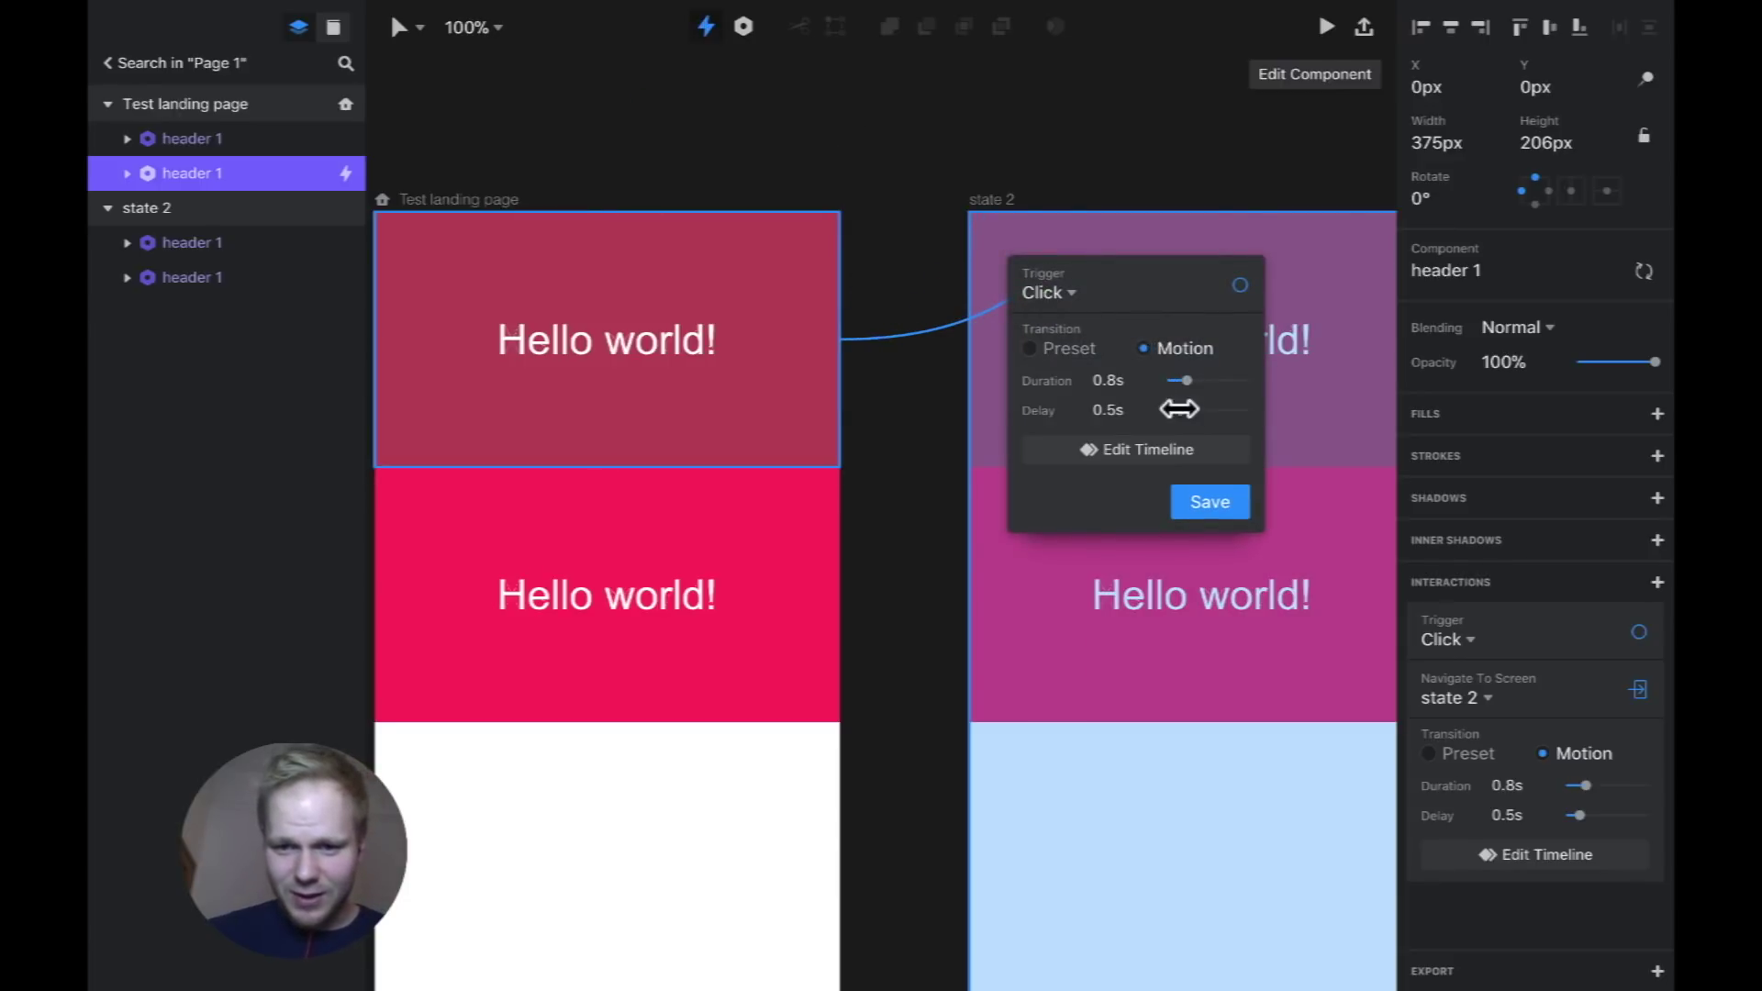
left_click(1199, 499)
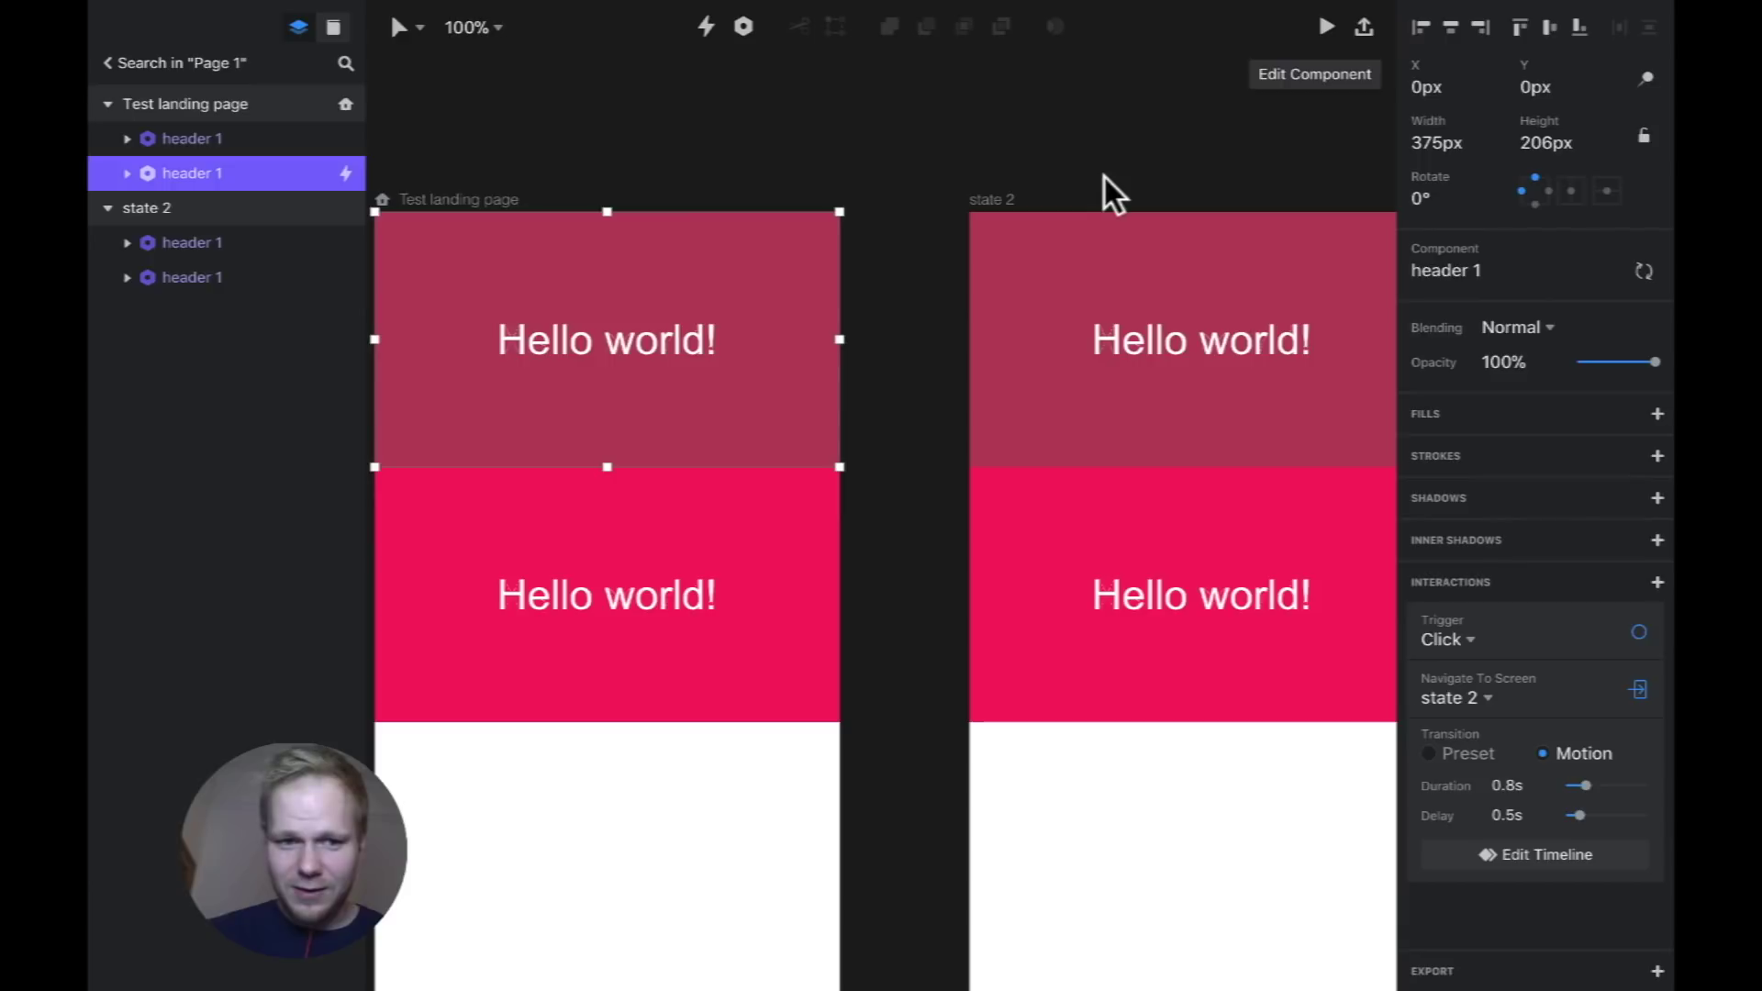
Play the prototype full-screen, then shrink the preview out of full screen.
left_click(1327, 28)
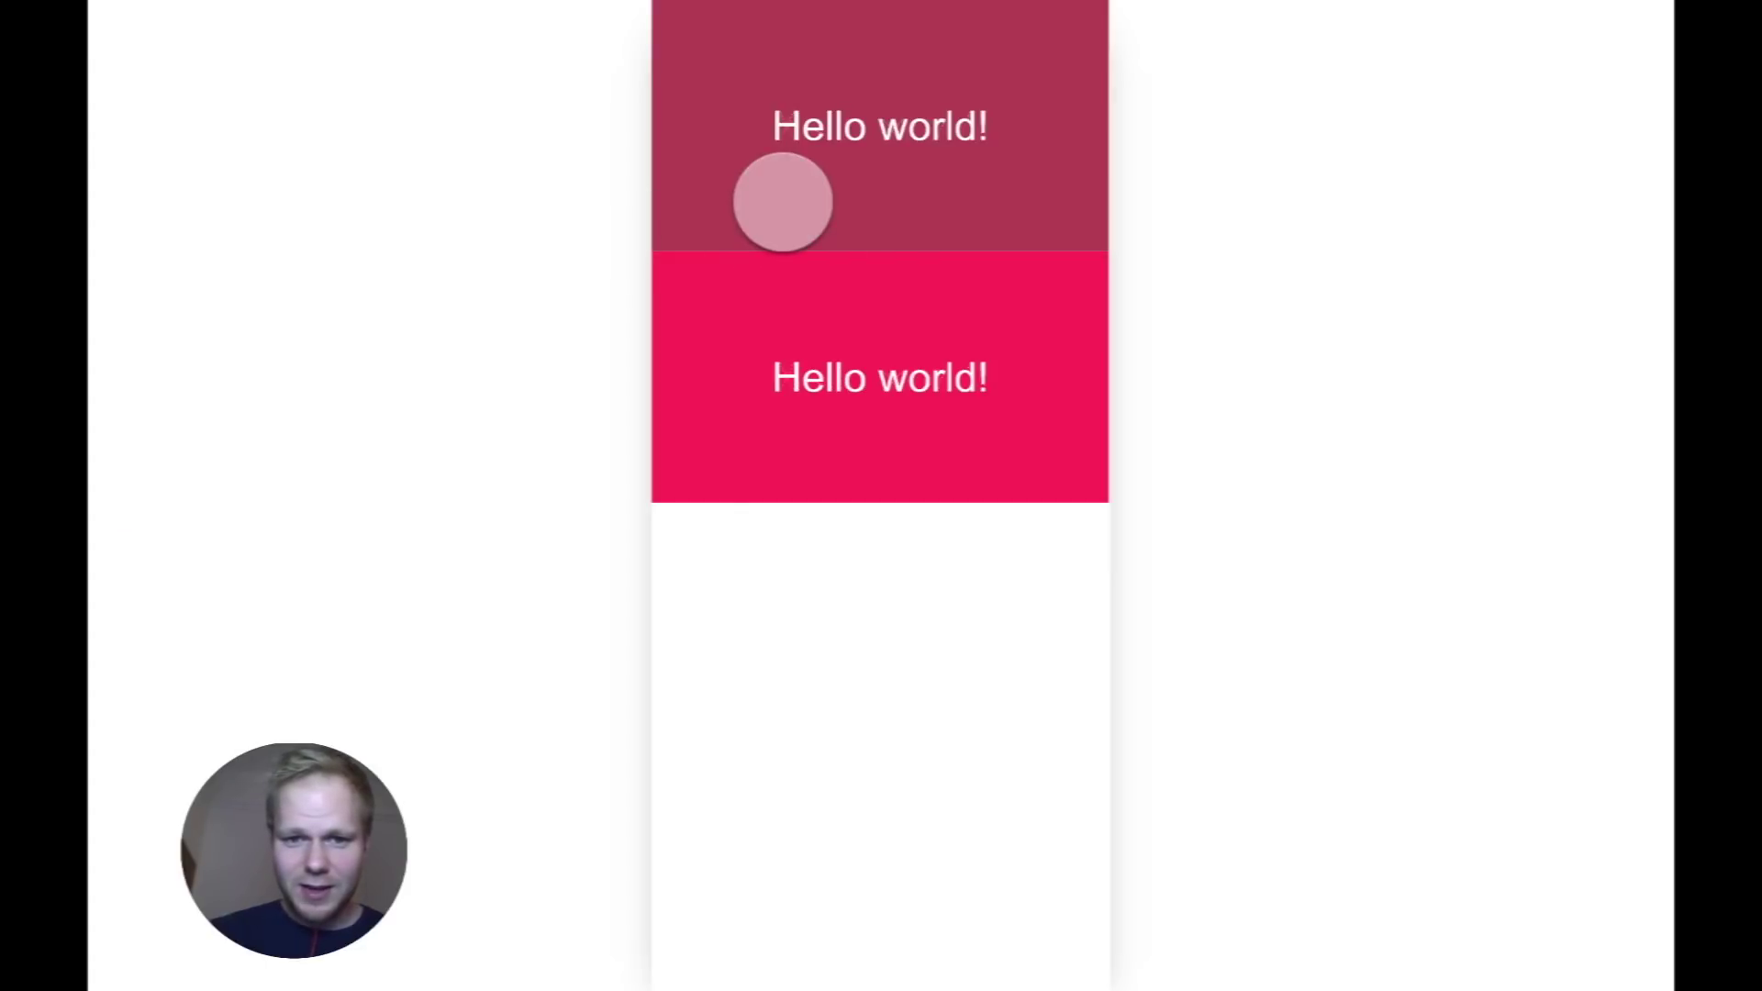
mouse_move(530, 26)
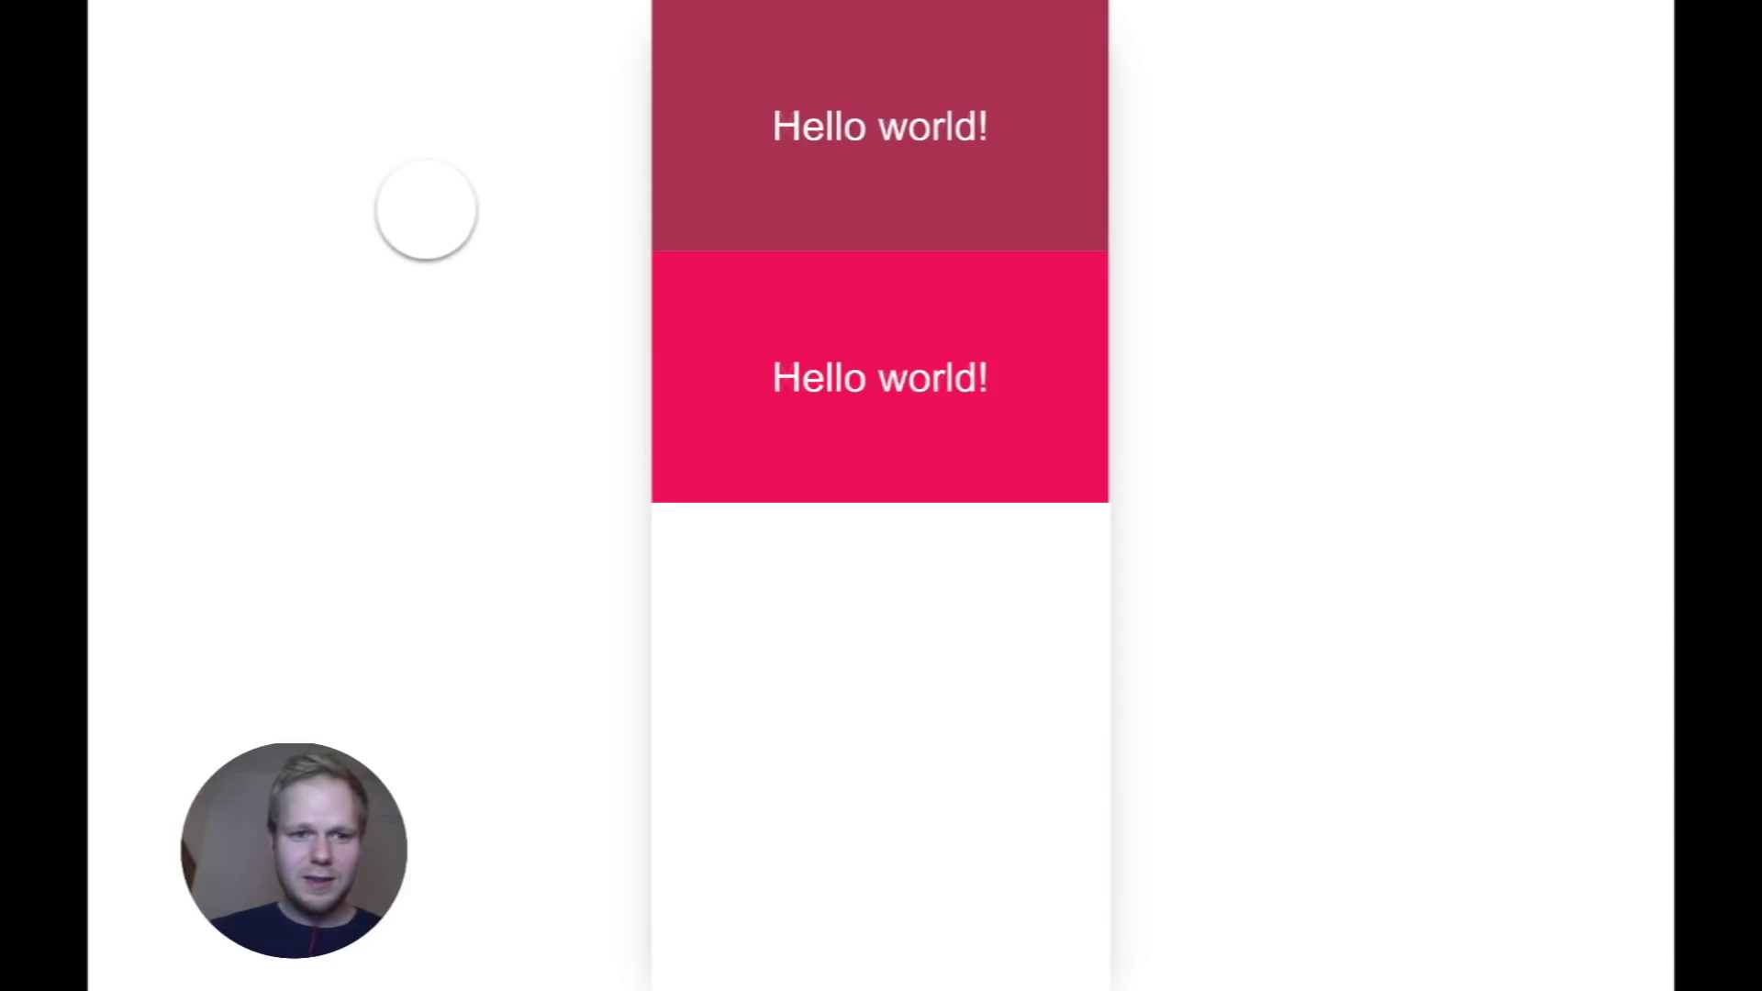
mouse_move(110, 3)
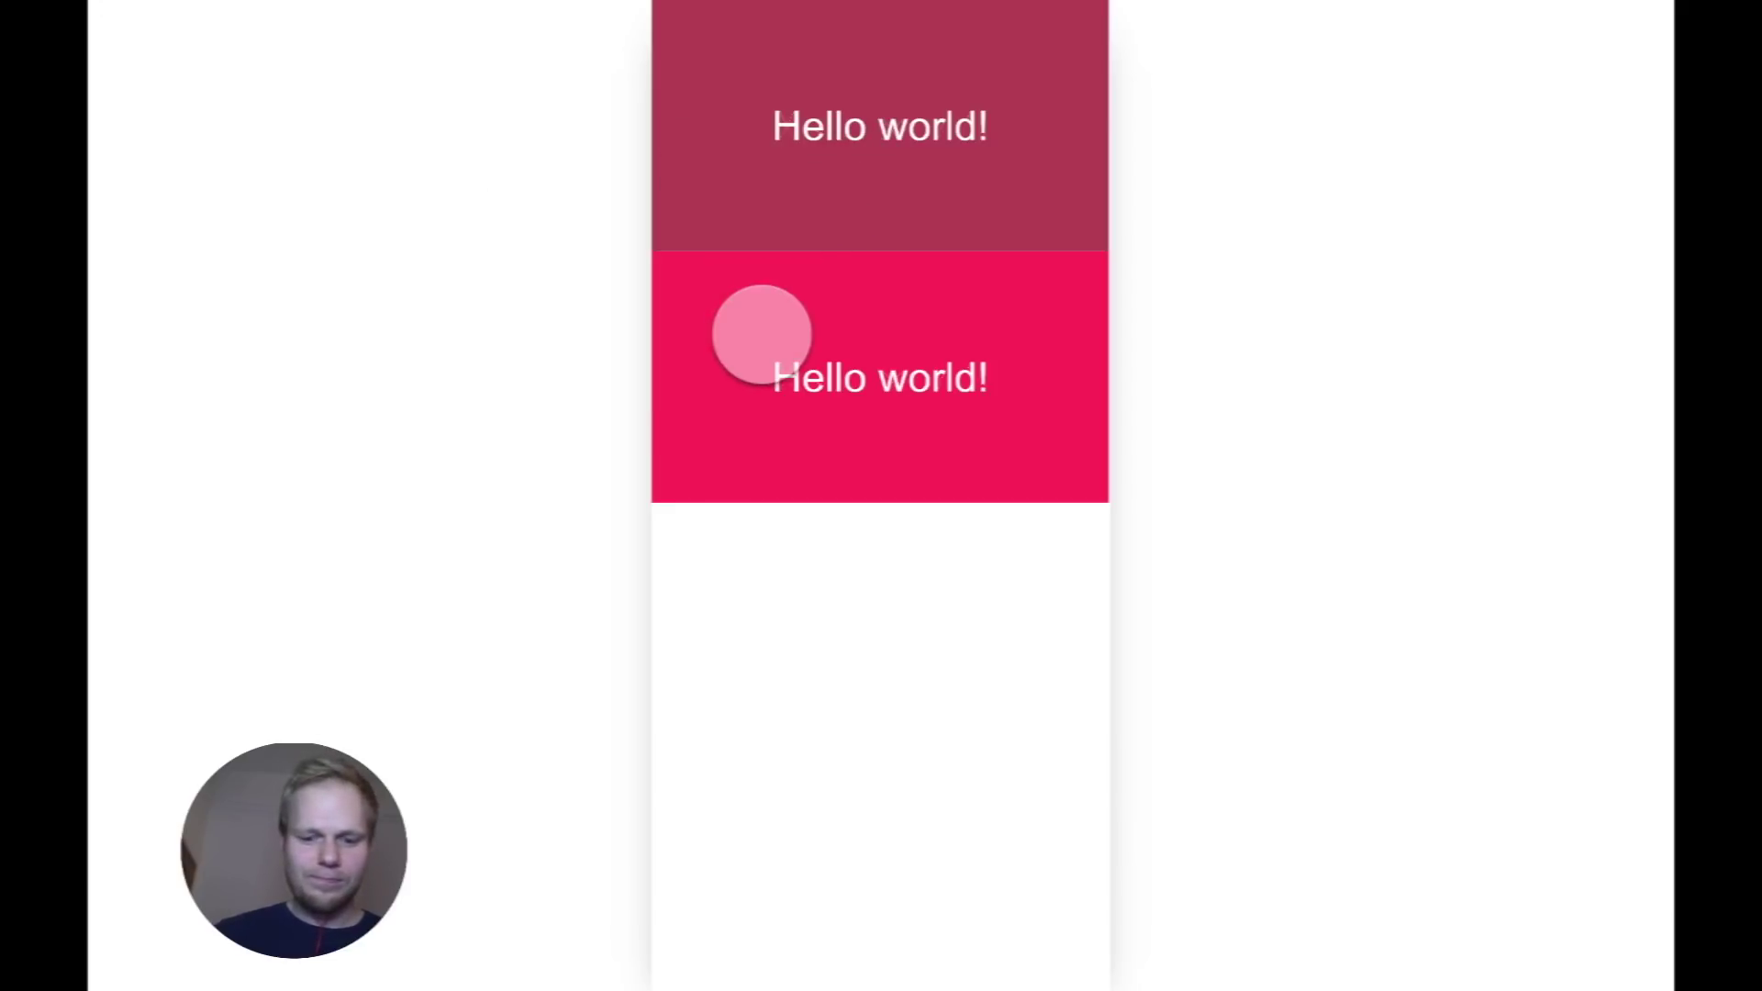
mouse_move(190, 5)
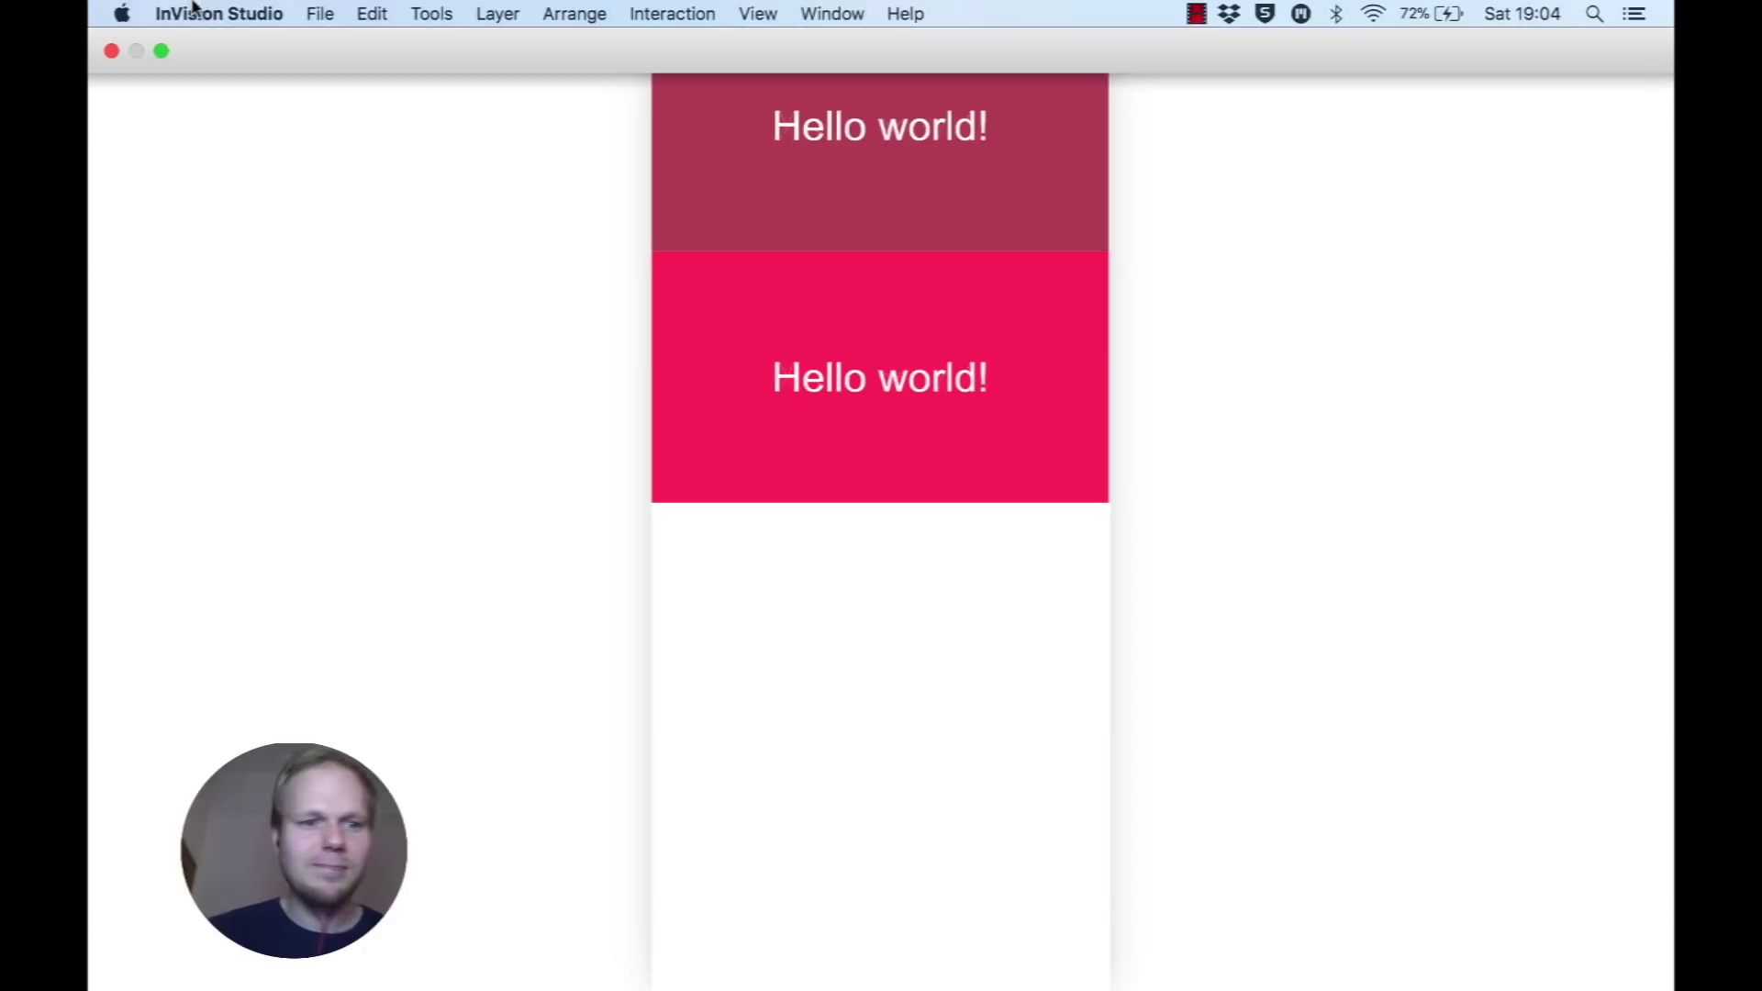
left_click(159, 51)
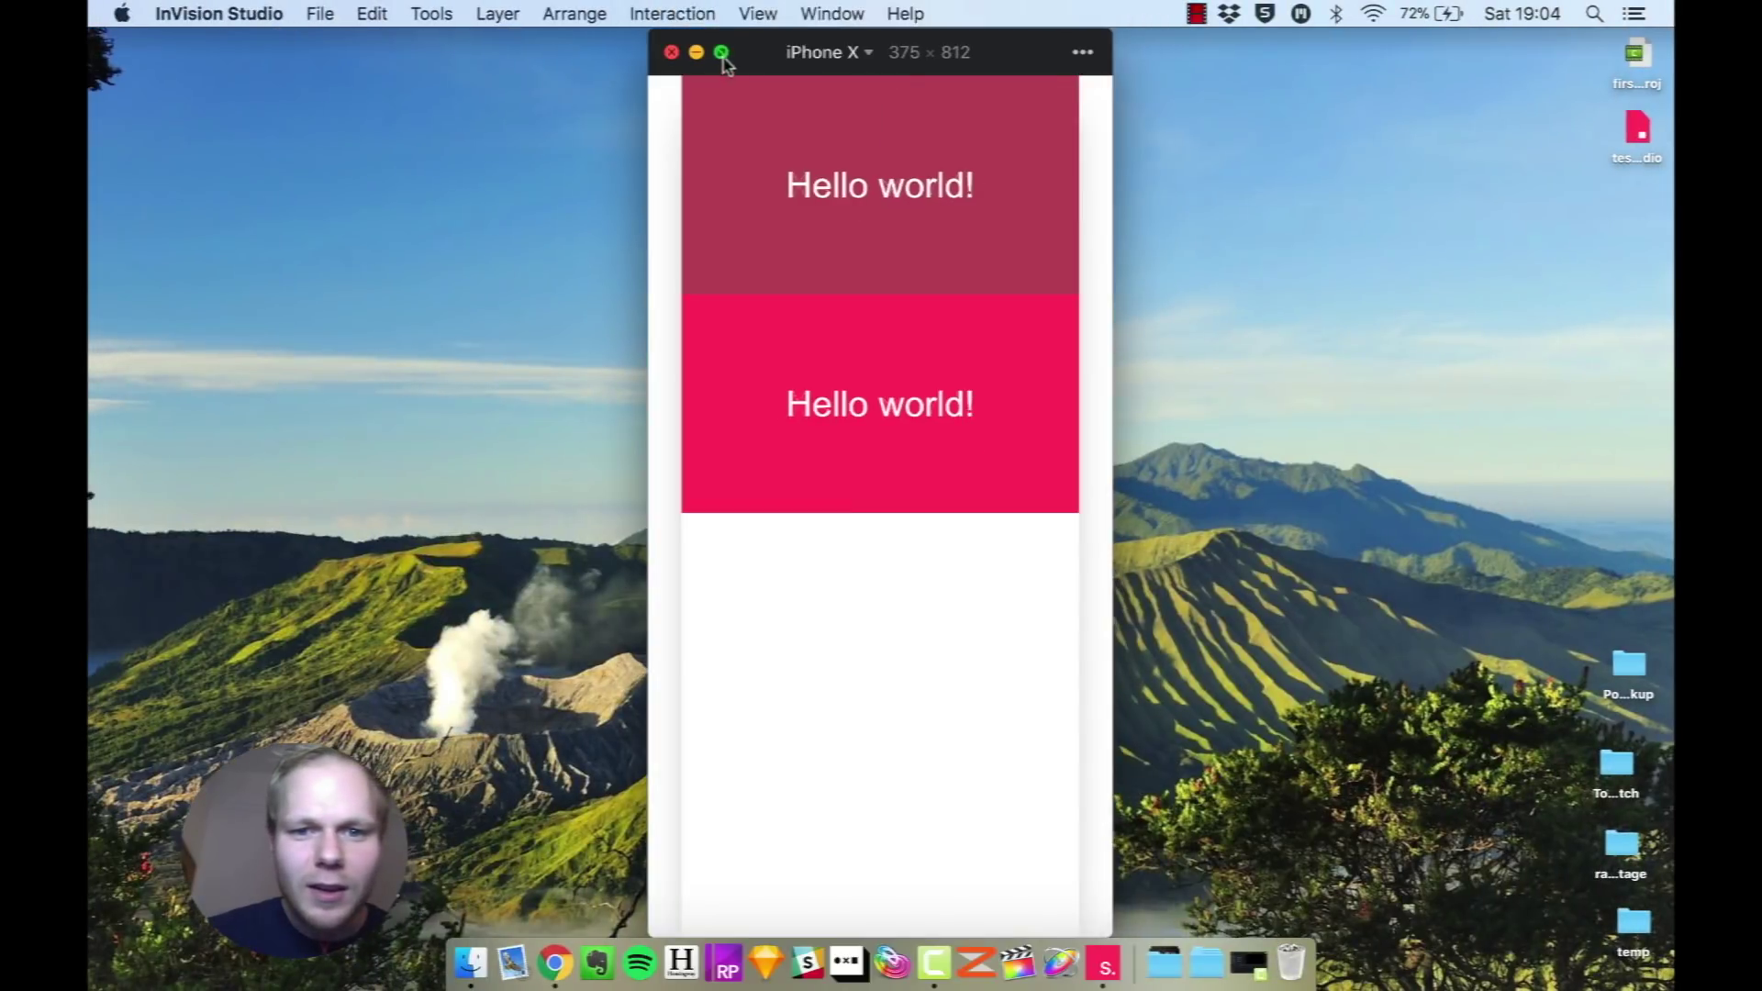
Return to the full-screen Studio editor through Mission Control.
left_click(1104, 964)
key("ctrl+Up")
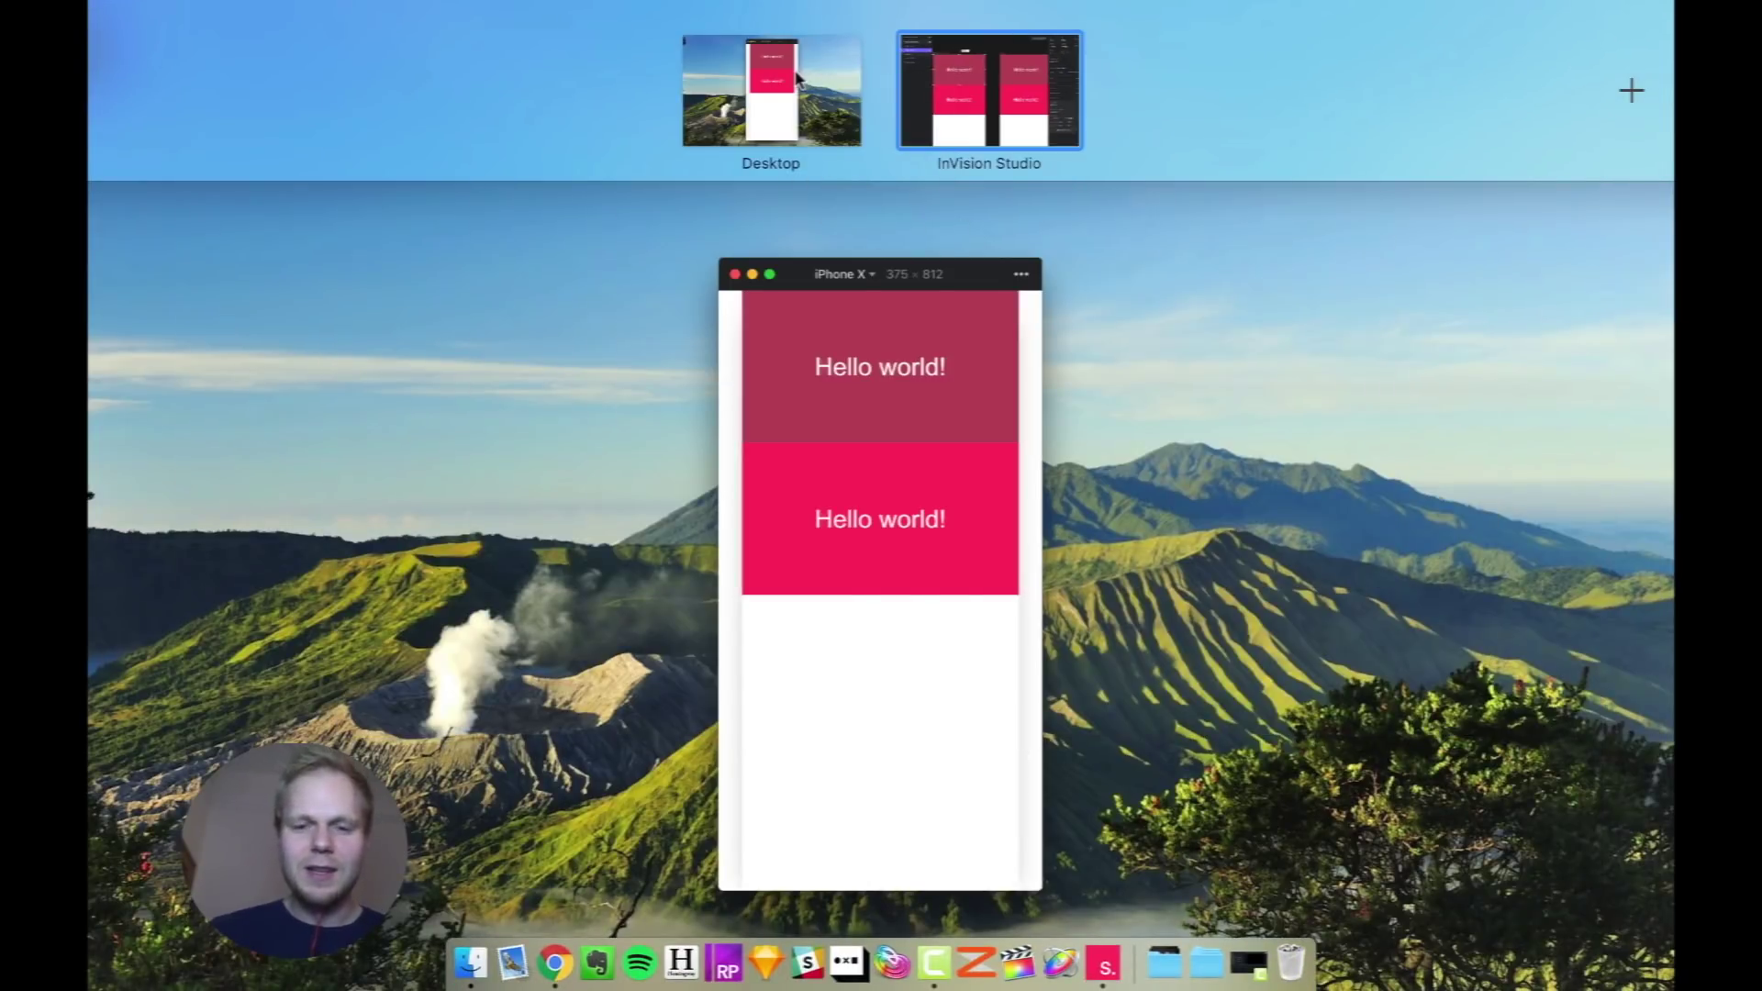
left_click(1022, 104)
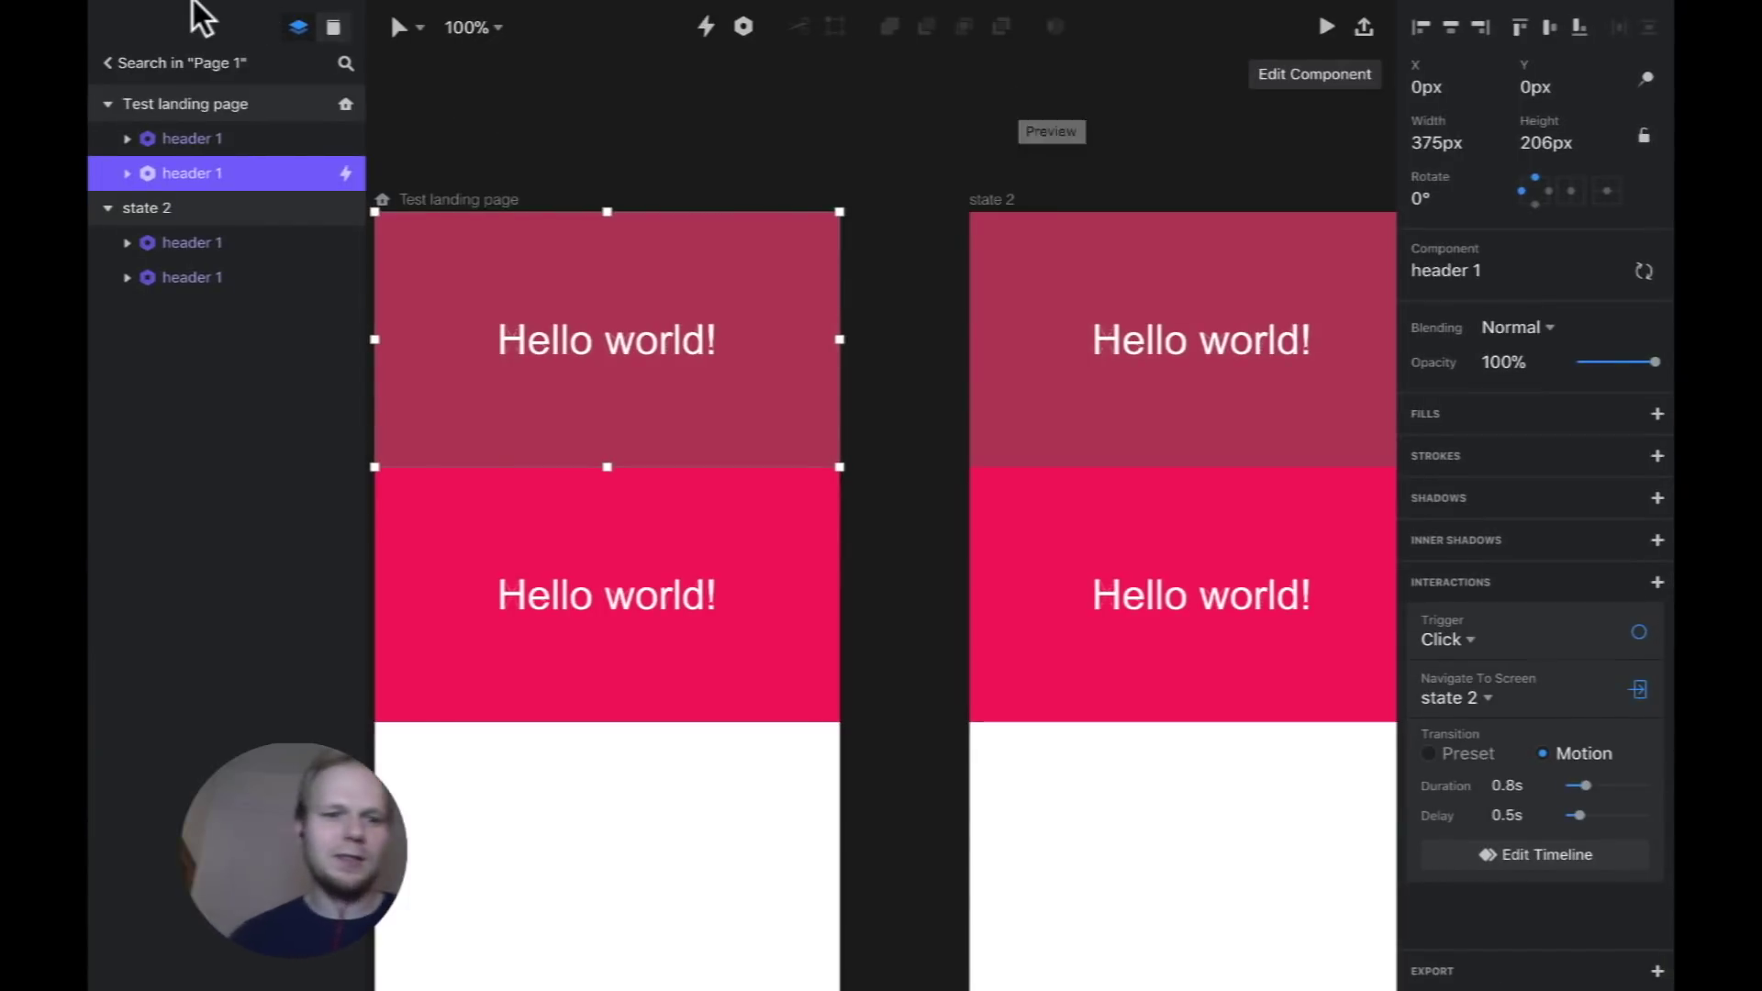
Delete the lower header from the state 2 artboard.
left_click(161, 50)
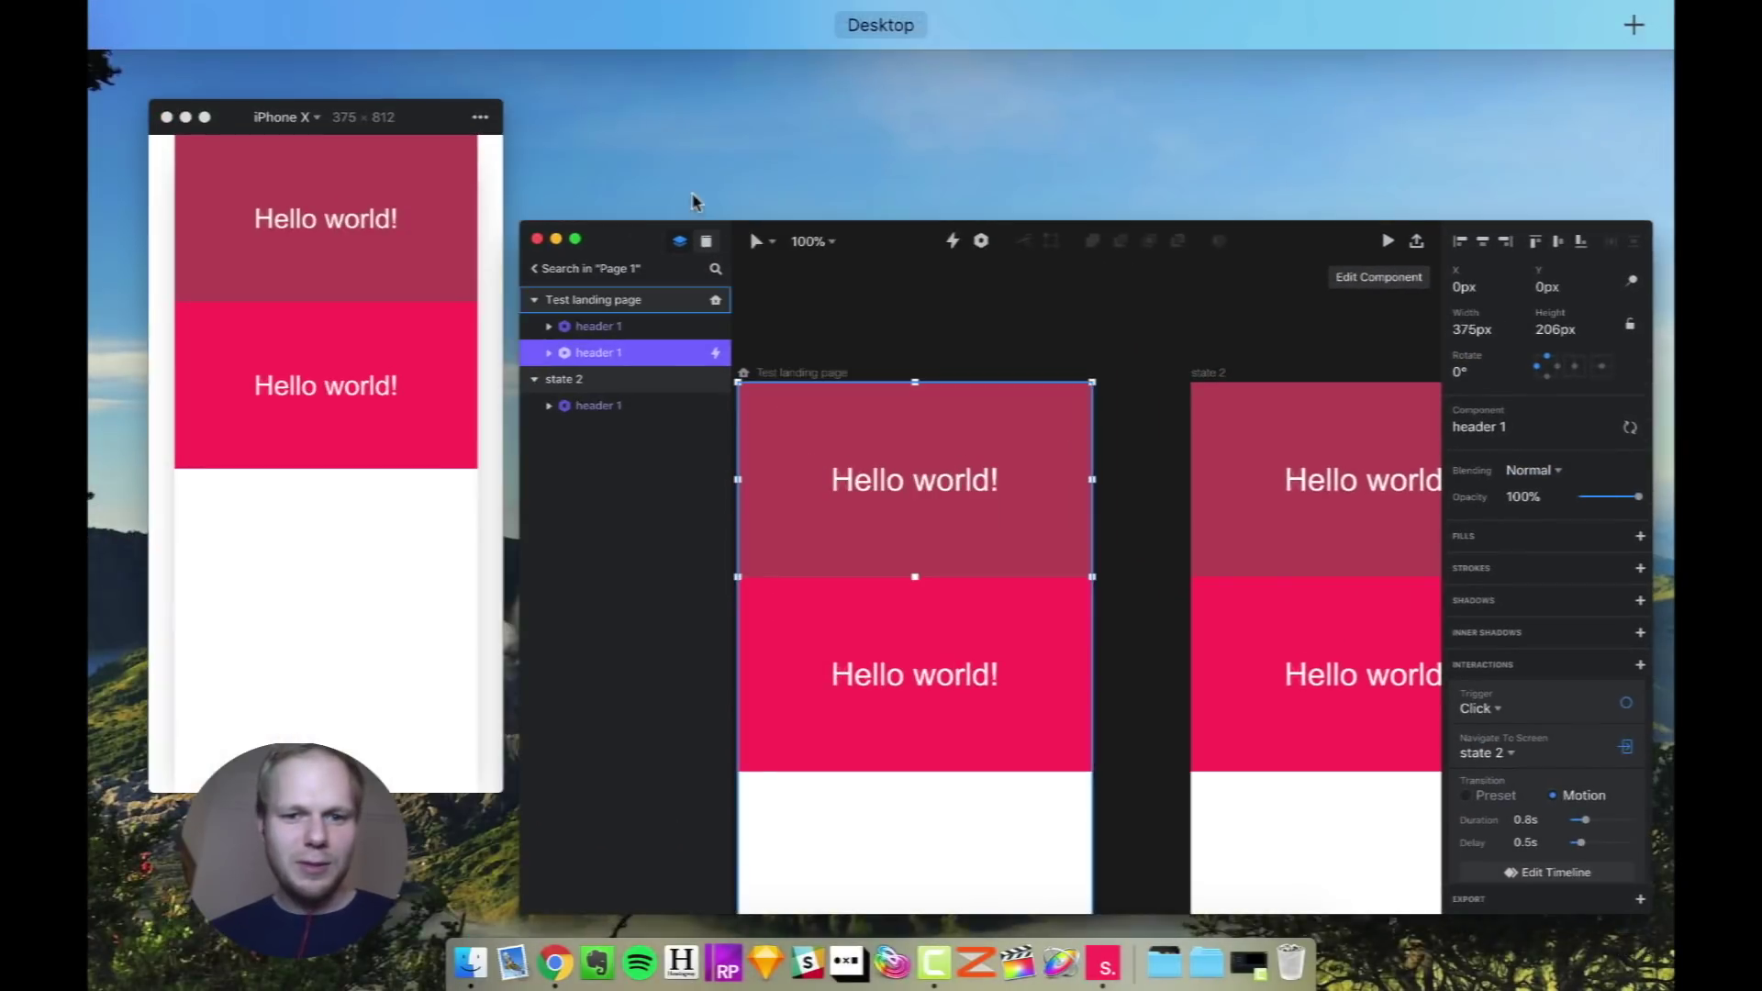
left_click(437, 259)
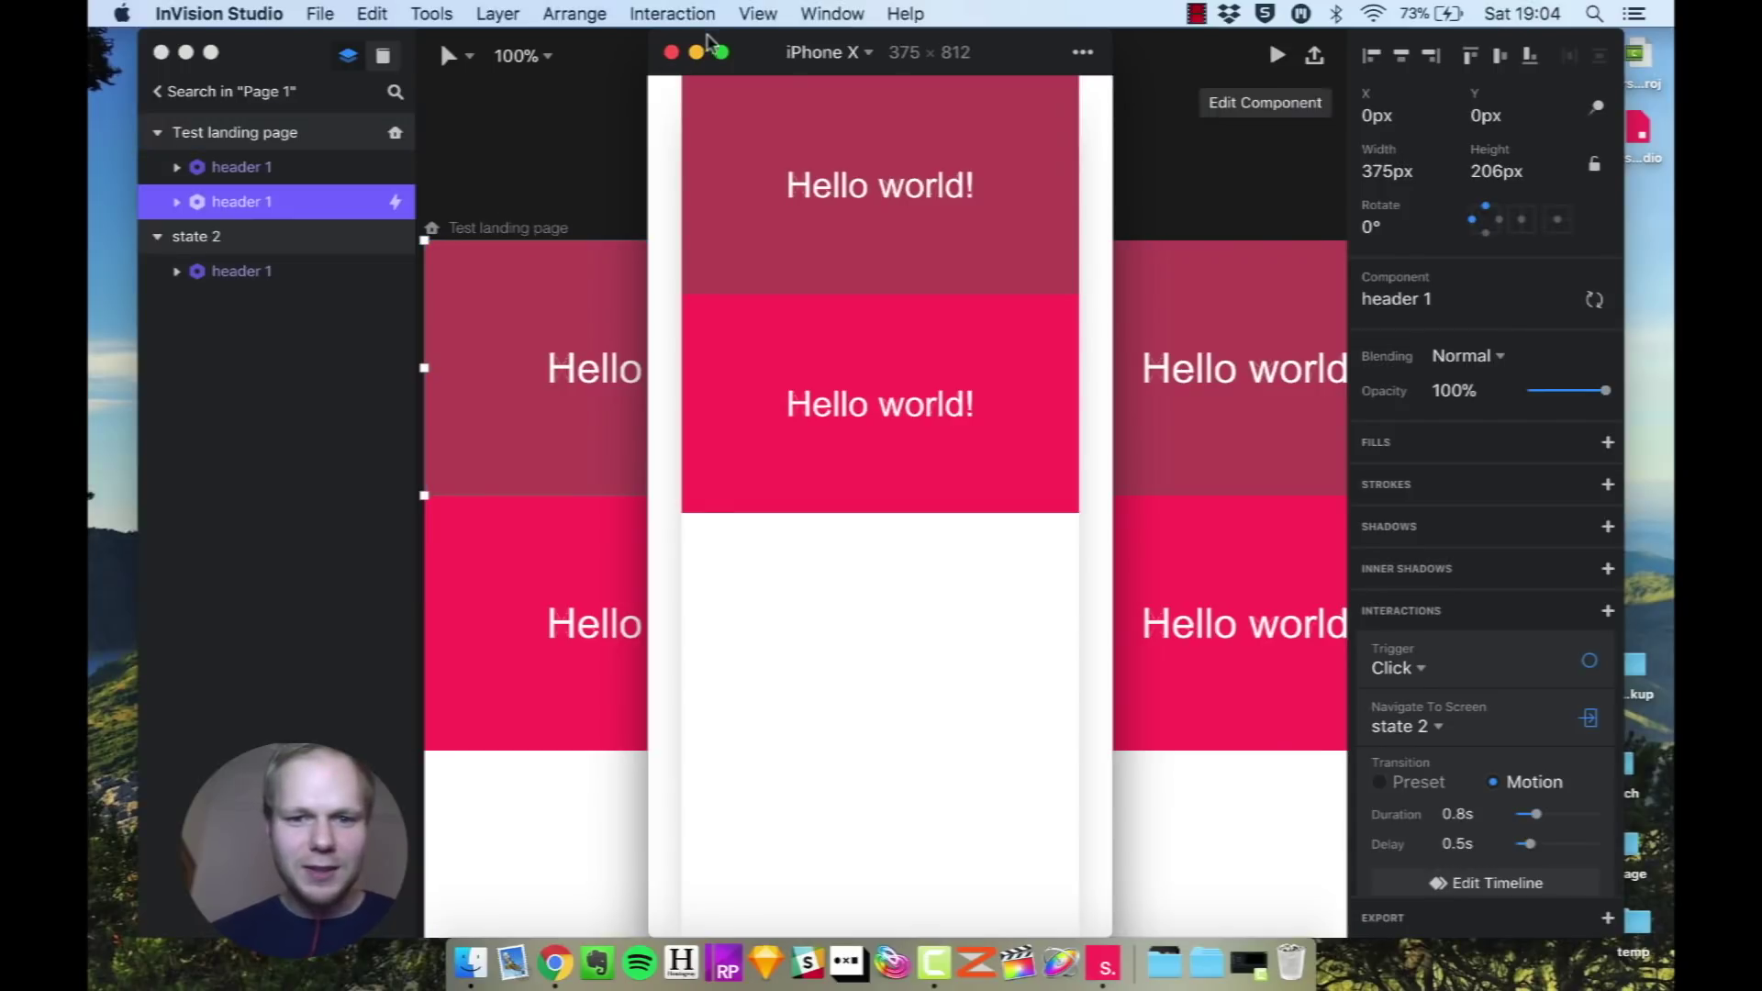
left_click(1242, 602)
left_click(1180, 504)
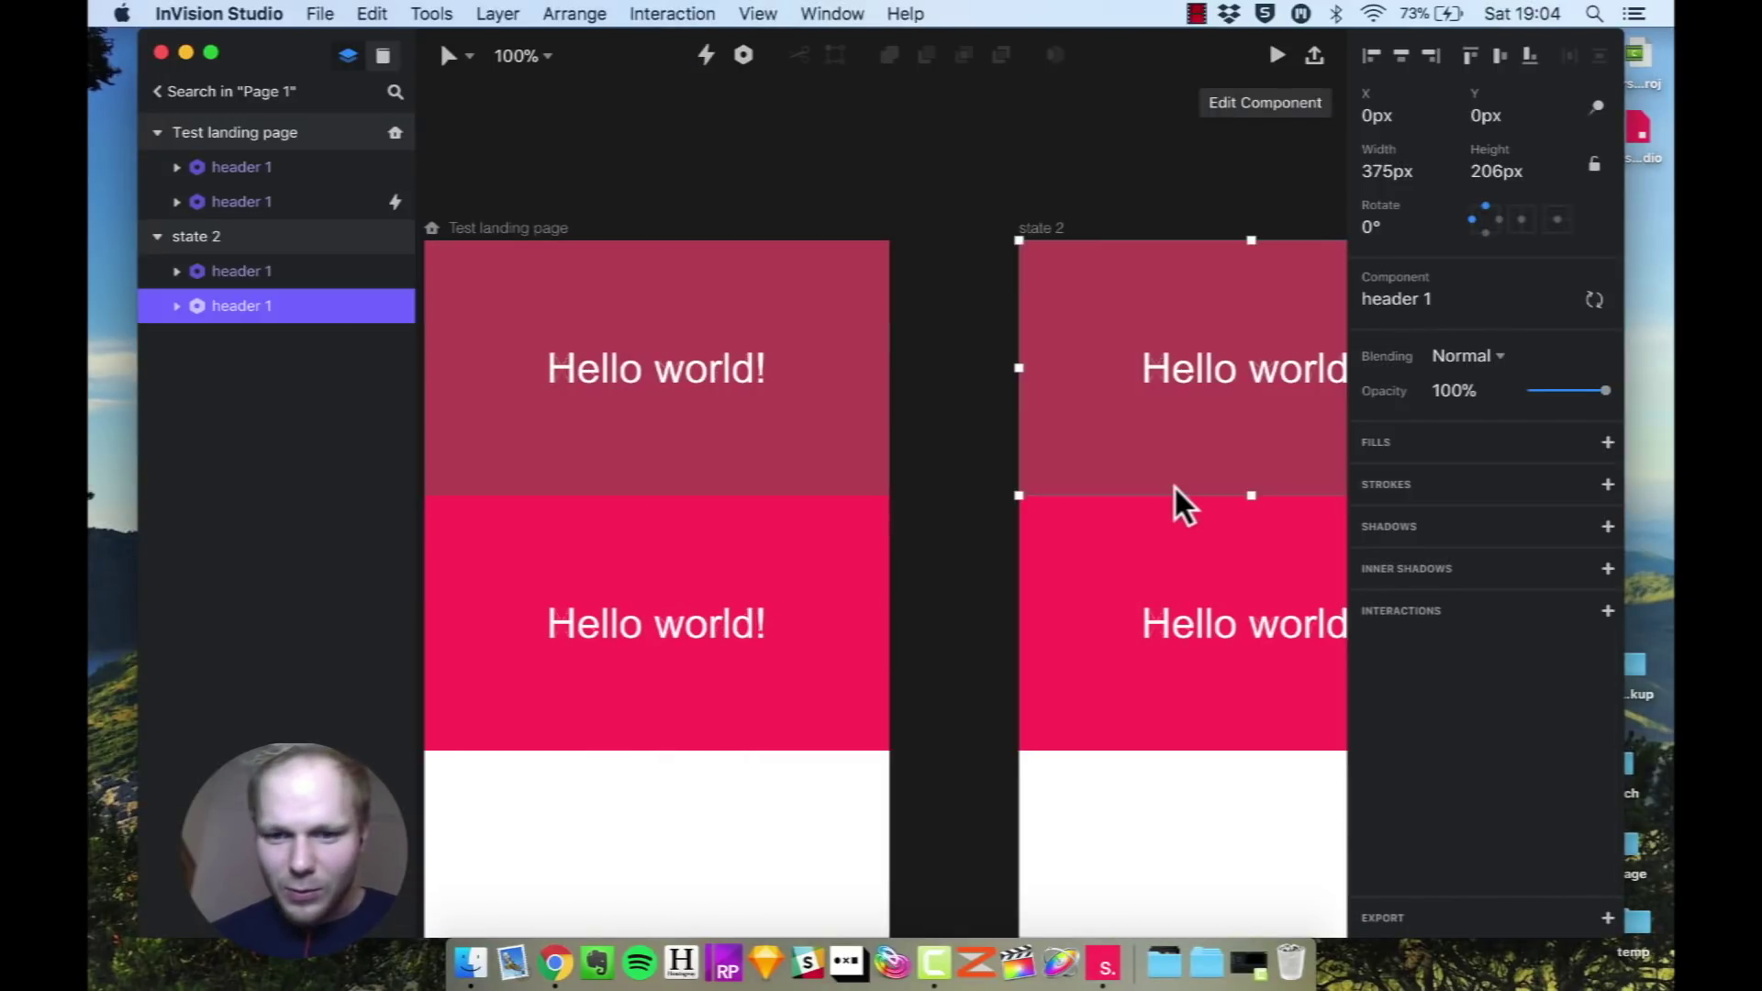
key("BackSpace")
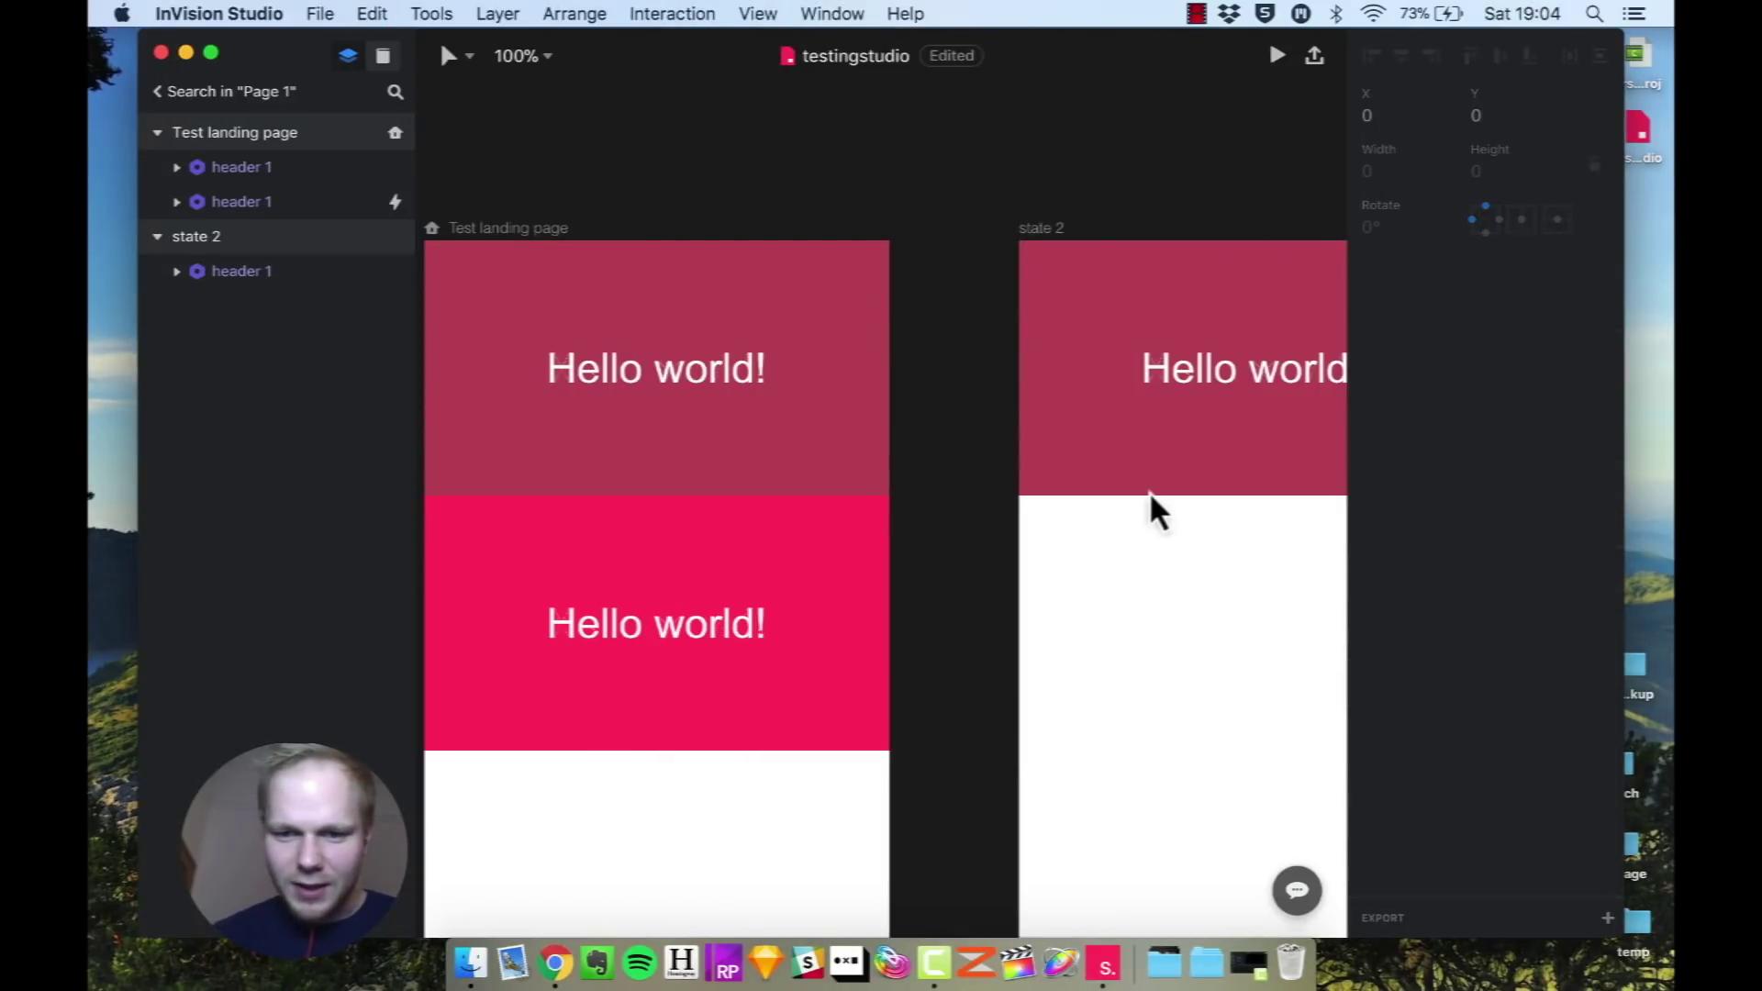
Stretch the remaining state 2 header to 425px tall.
left_click(1154, 492)
left_click_drag(1251, 496, 1251, 447)
left_click(1245, 500)
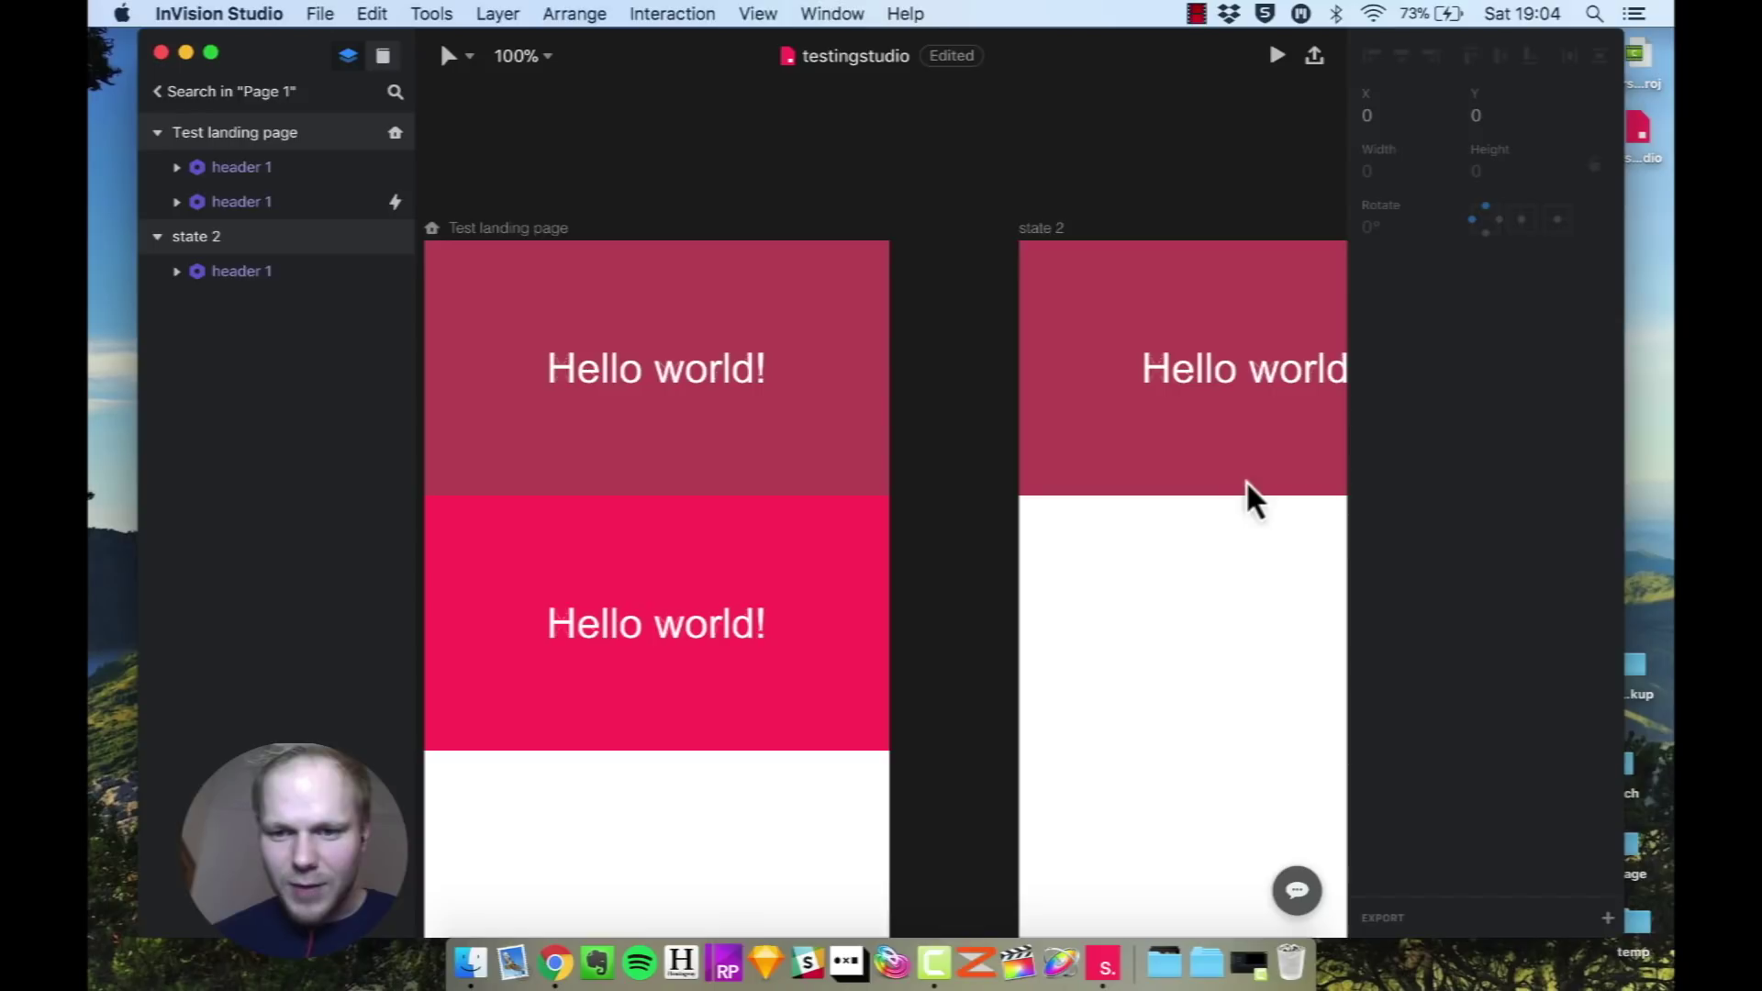
scroll(1224, 496, "right", 2)
scroll(1092, 450, "right", 6)
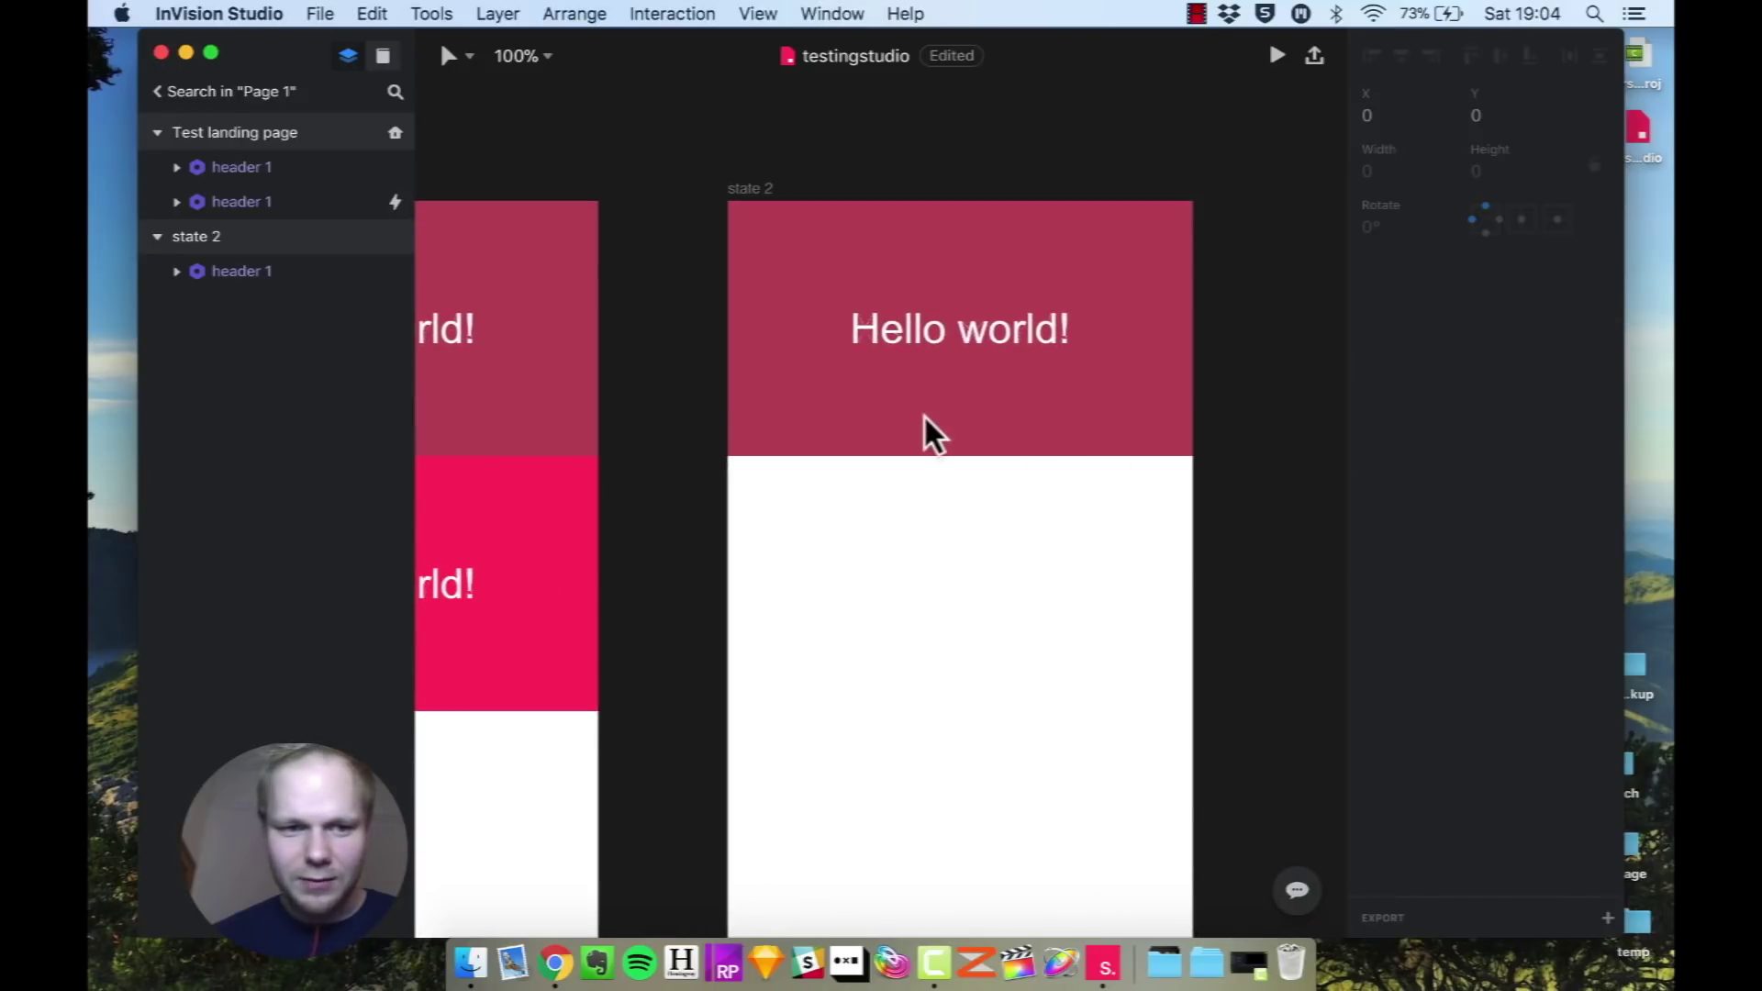
Lengthen the header's background Rectangle to 507px and centre the Hello world! text.
left_click(178, 271)
left_click(242, 339)
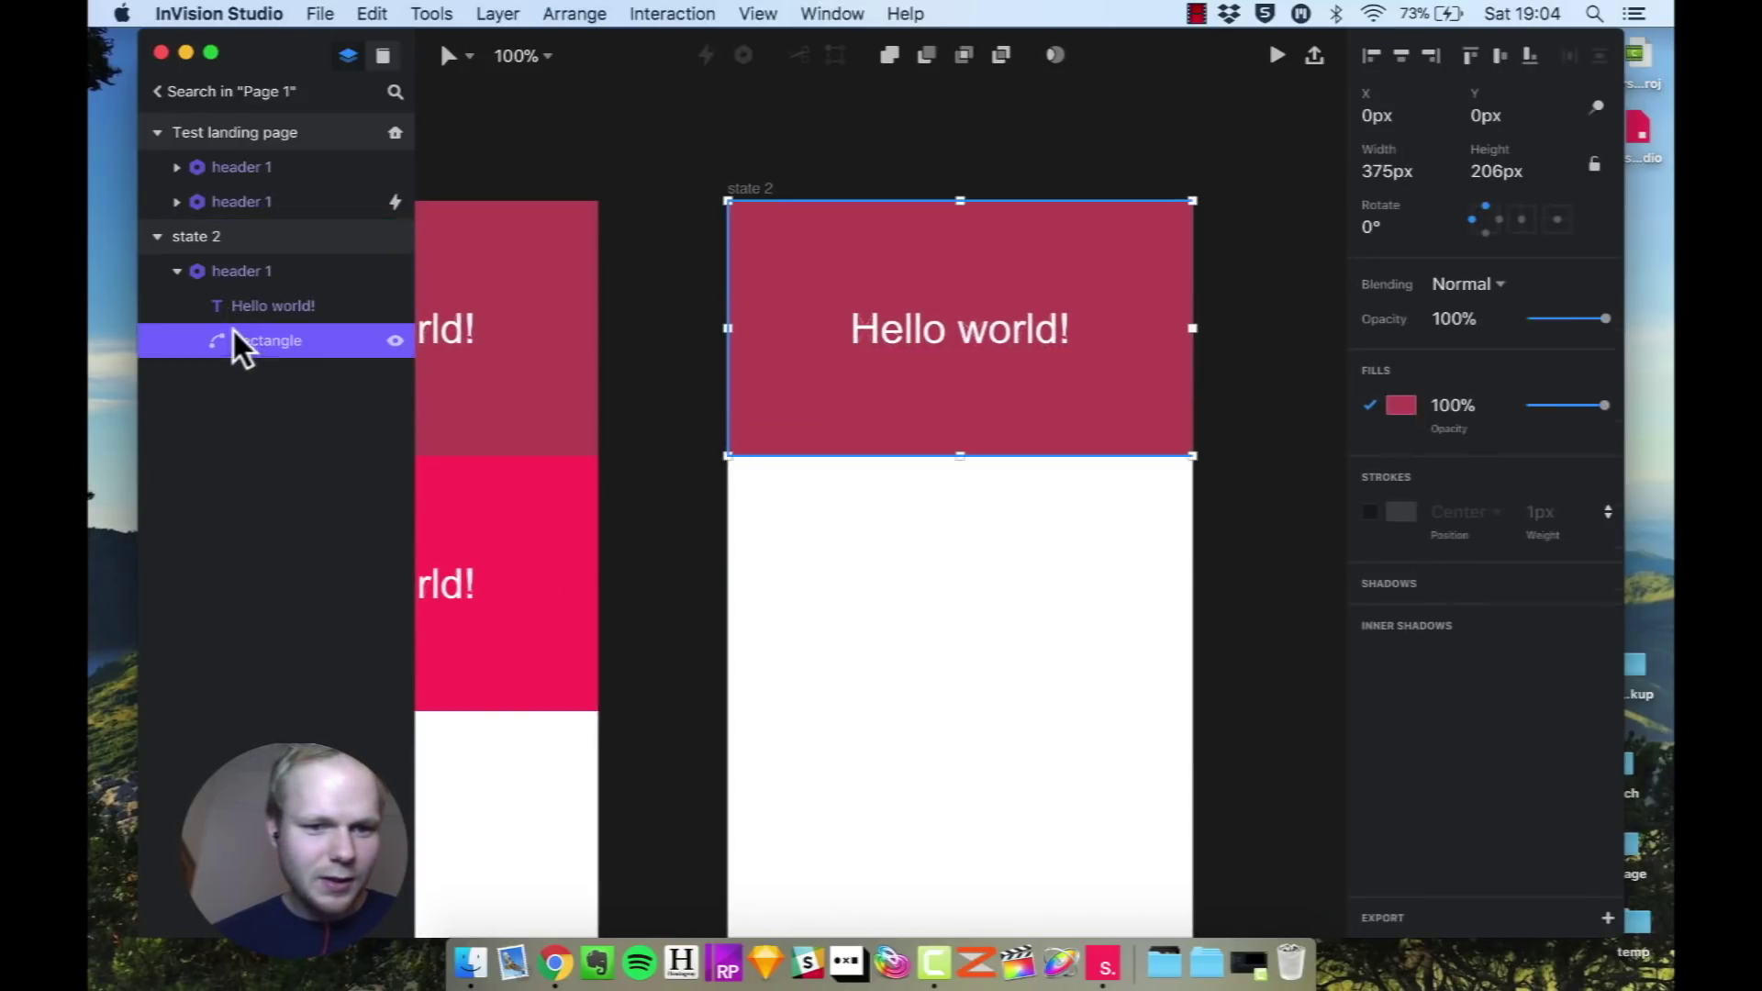
left_click_drag(960, 456, 995, 831)
left_click_drag(890, 353, 922, 509)
left_click(661, 261)
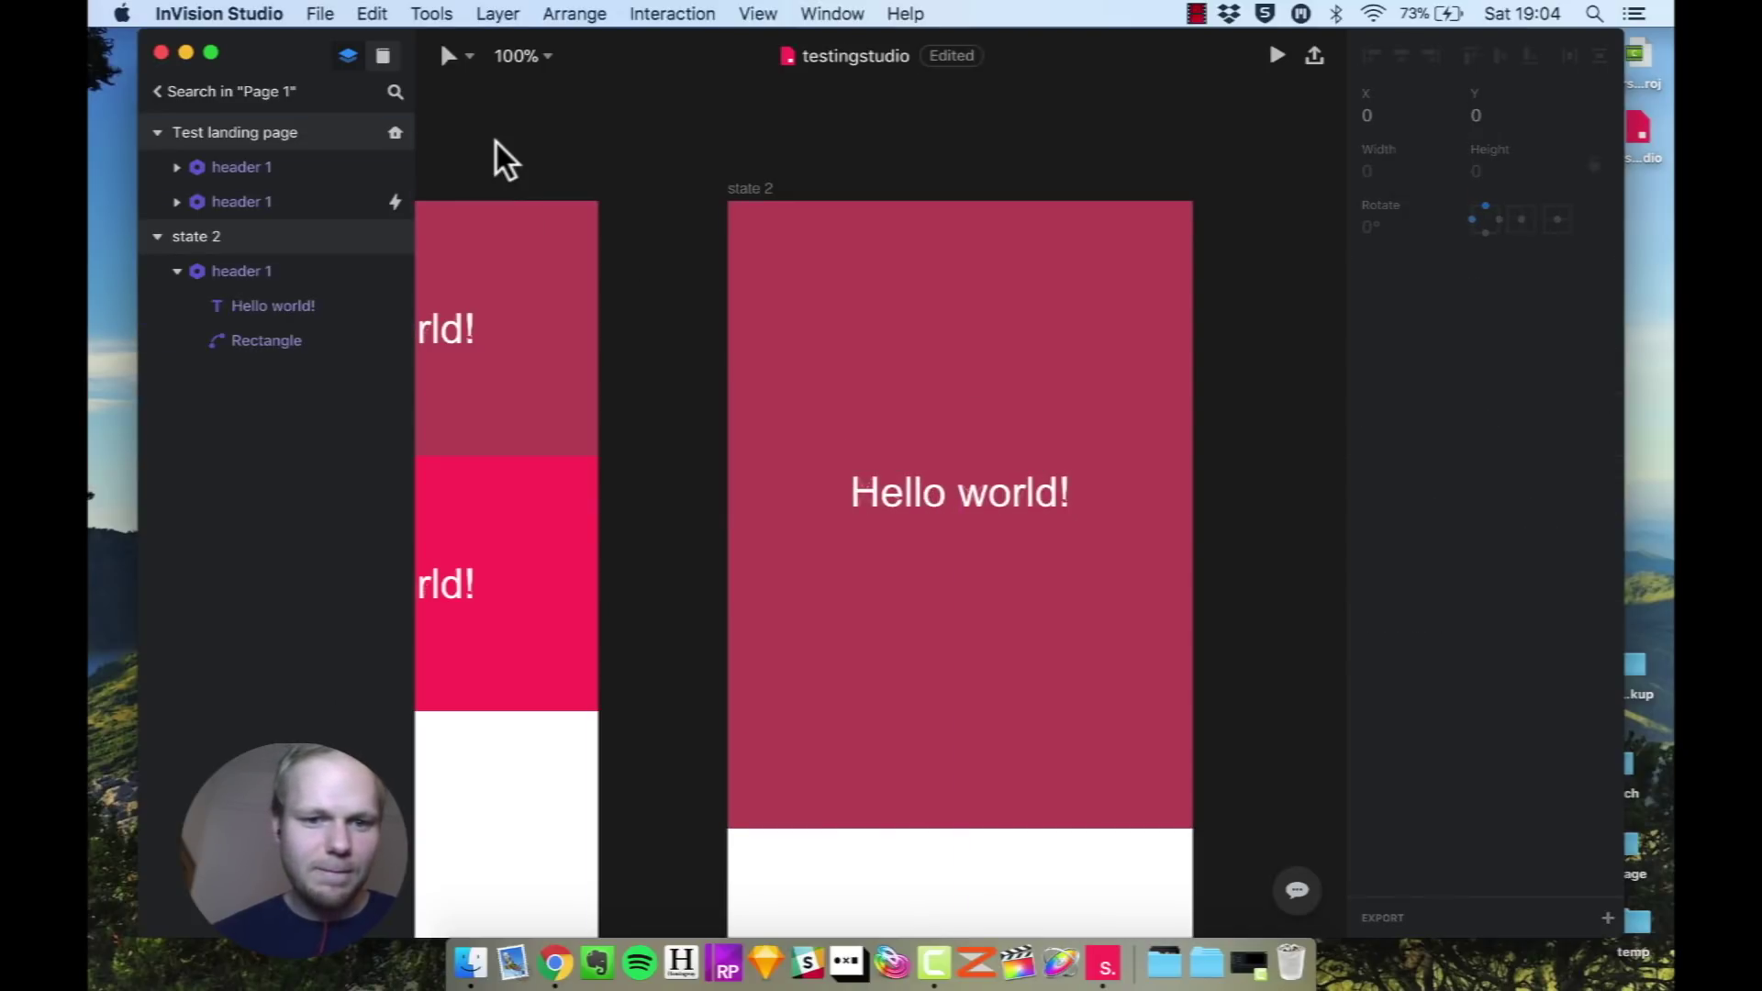
Select the Test landing page artboard and preview the prototype.
scroll(500, 157, "left", 5)
left_click(739, 209)
key("super+p")
Tap the header in the preview twice to replay the transition into the tall state 2 header.
left_click(966, 176)
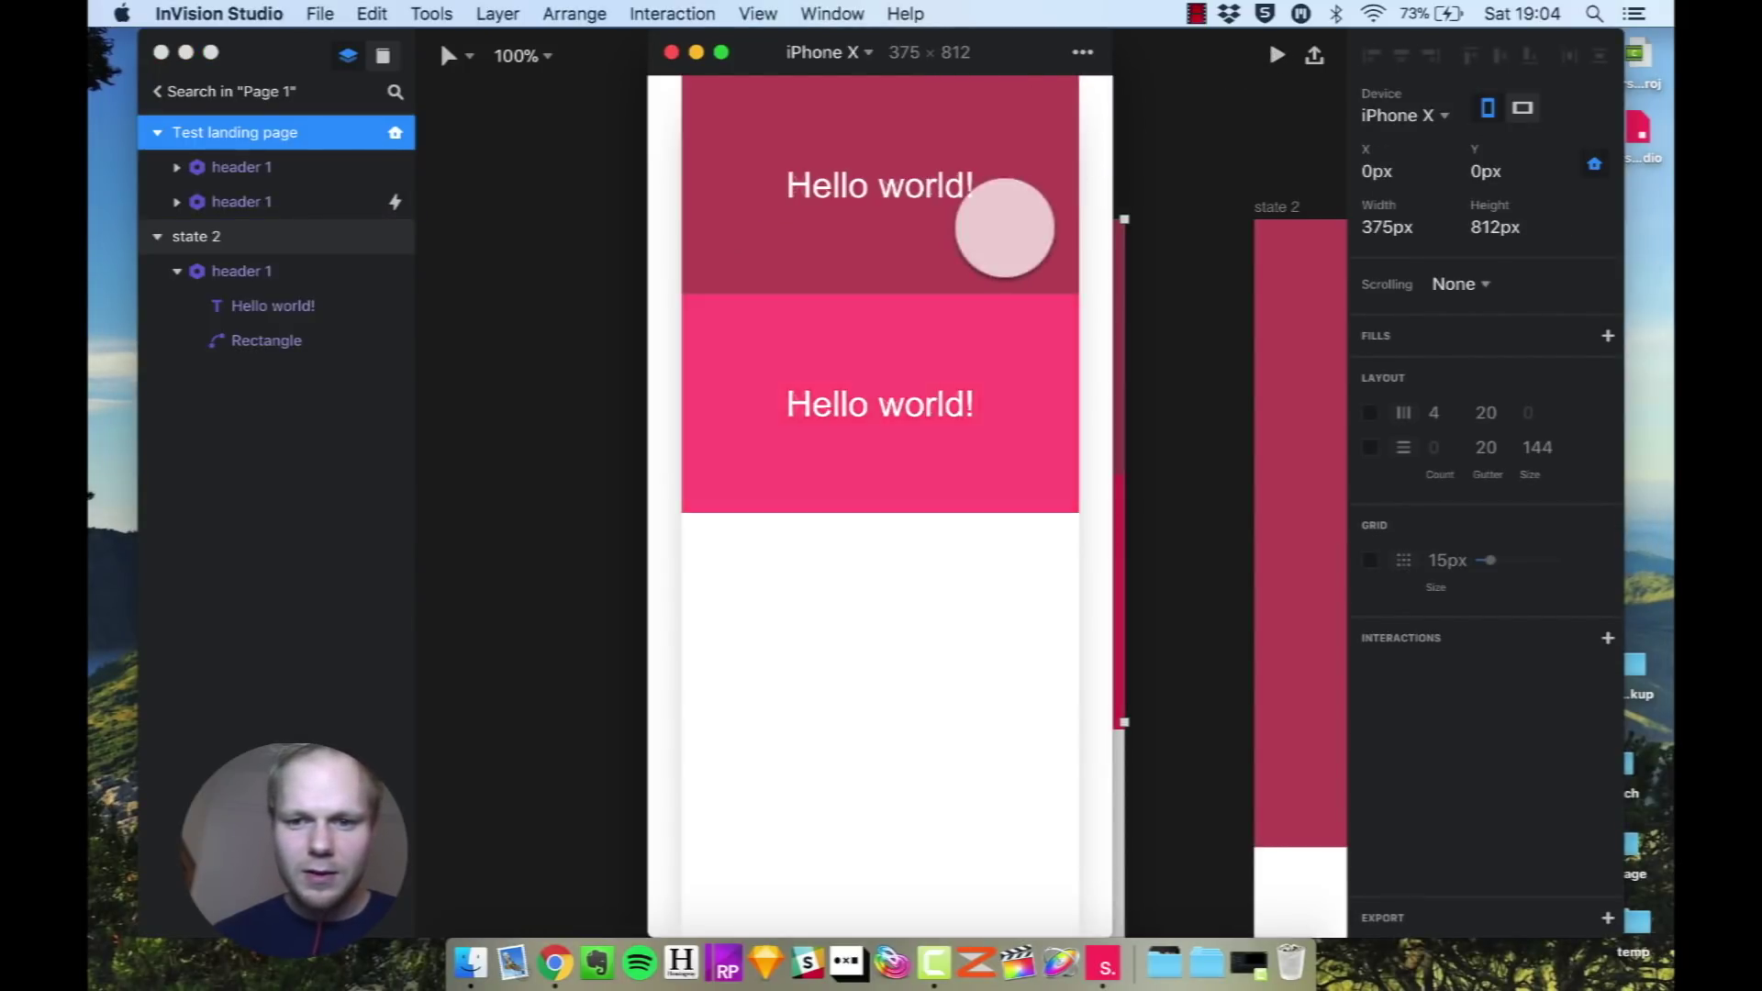
left_click(671, 52)
left_click(1278, 55)
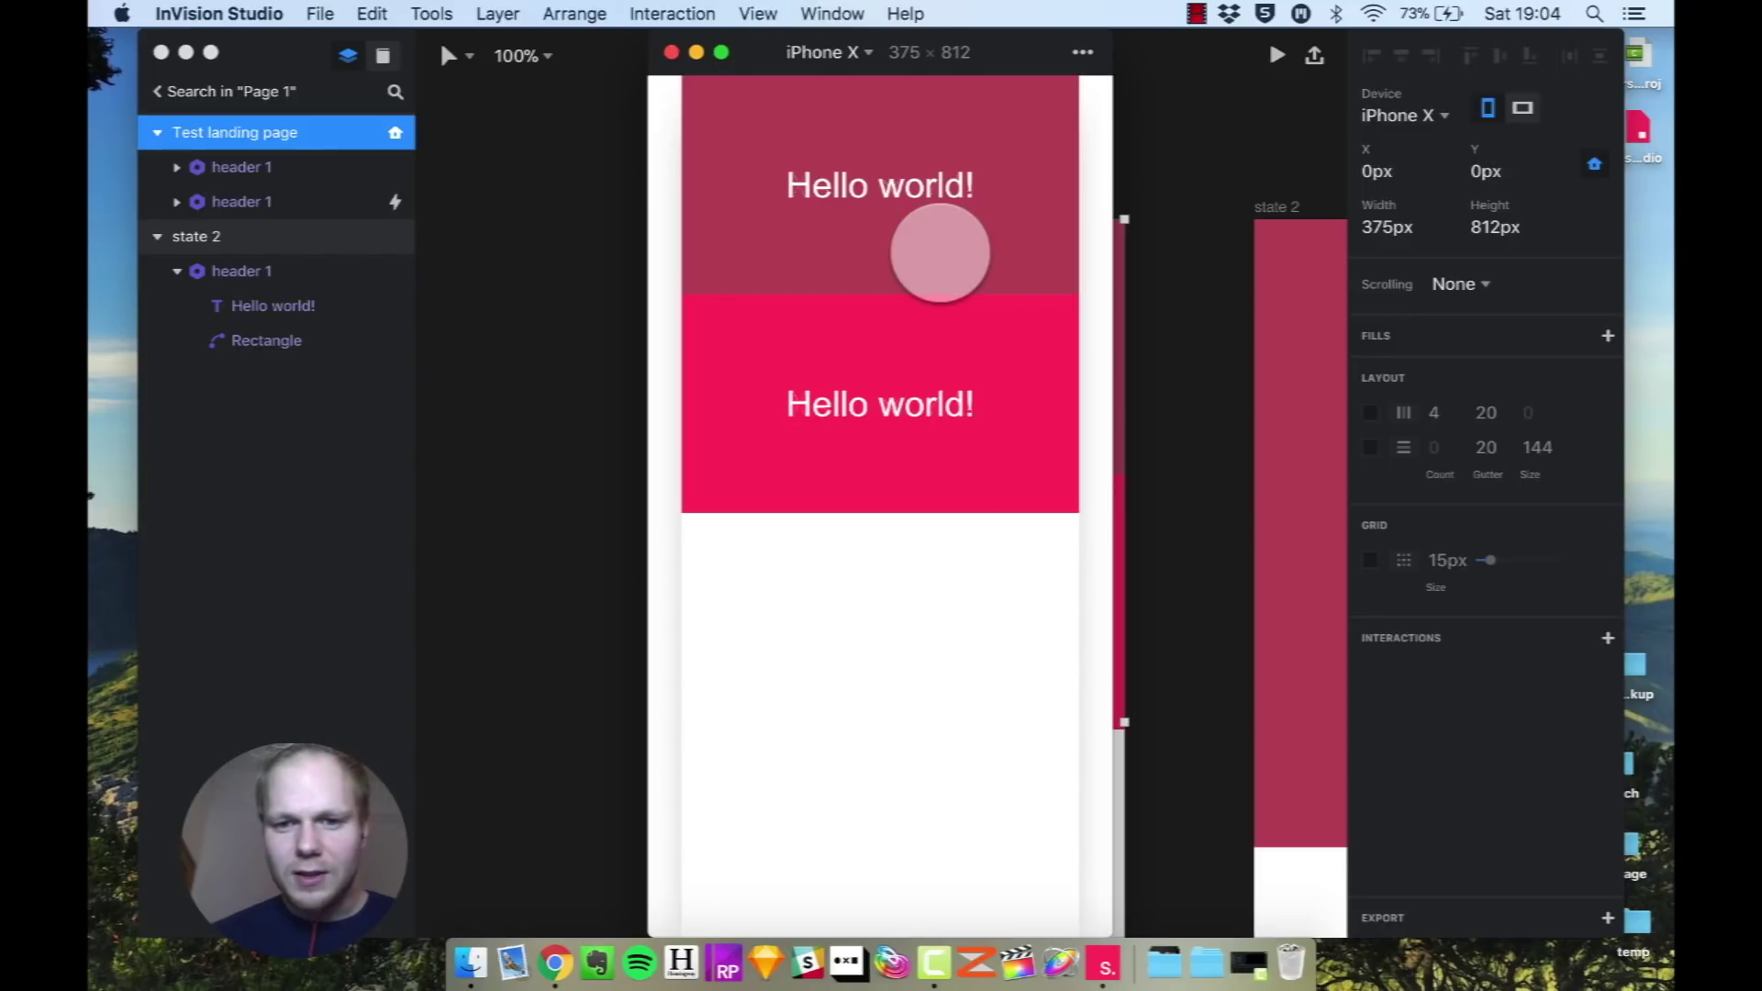
left_click(940, 252)
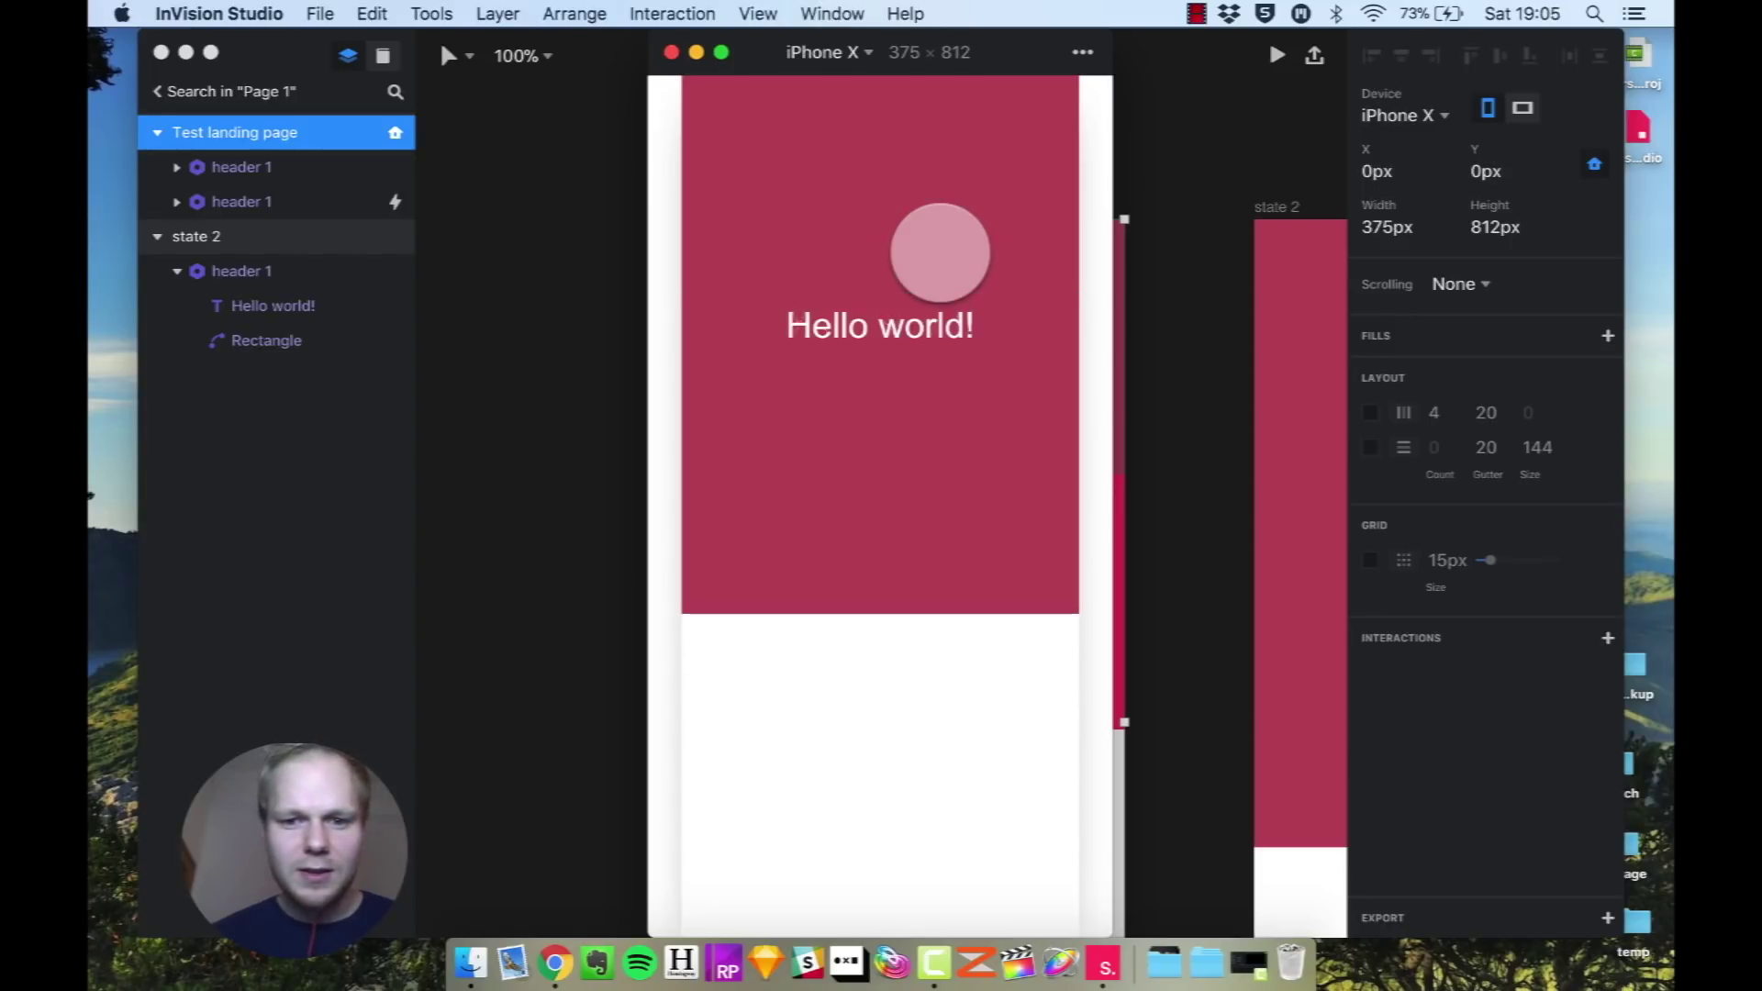
left_click(671, 52)
Select the landing page's top header, then the header in state 2.
scroll(1153, 464, "right", 5)
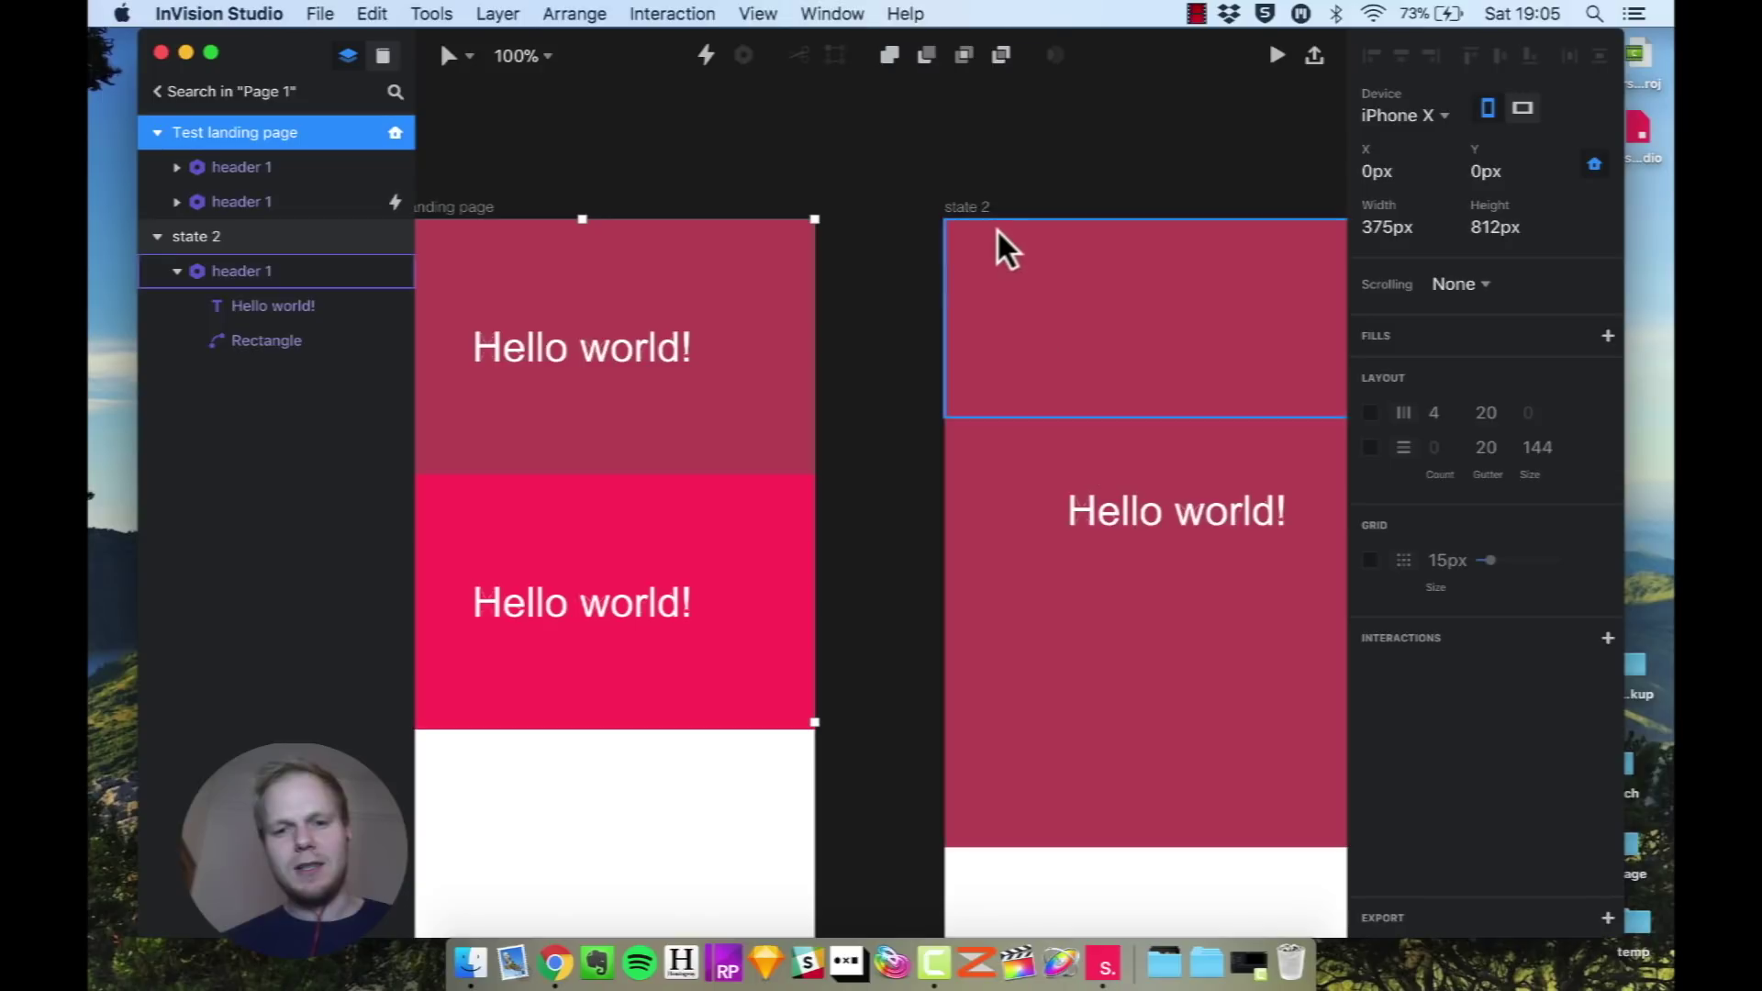
left_click(582, 353)
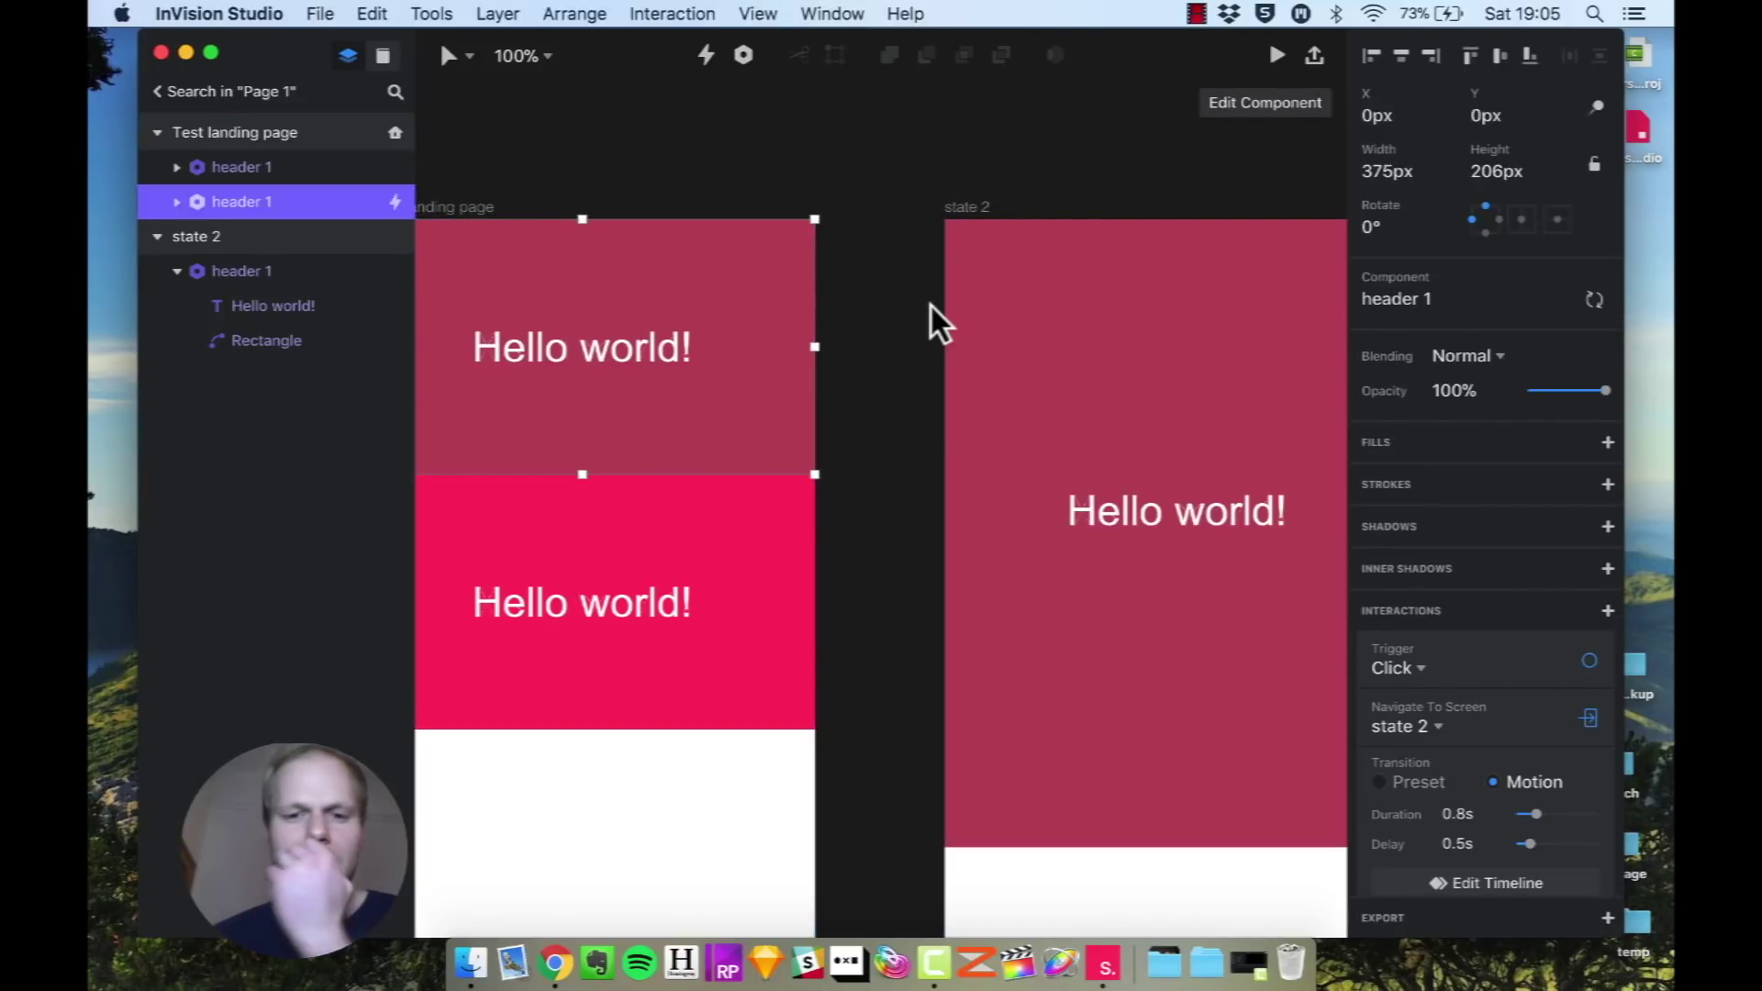
left_click(1102, 379)
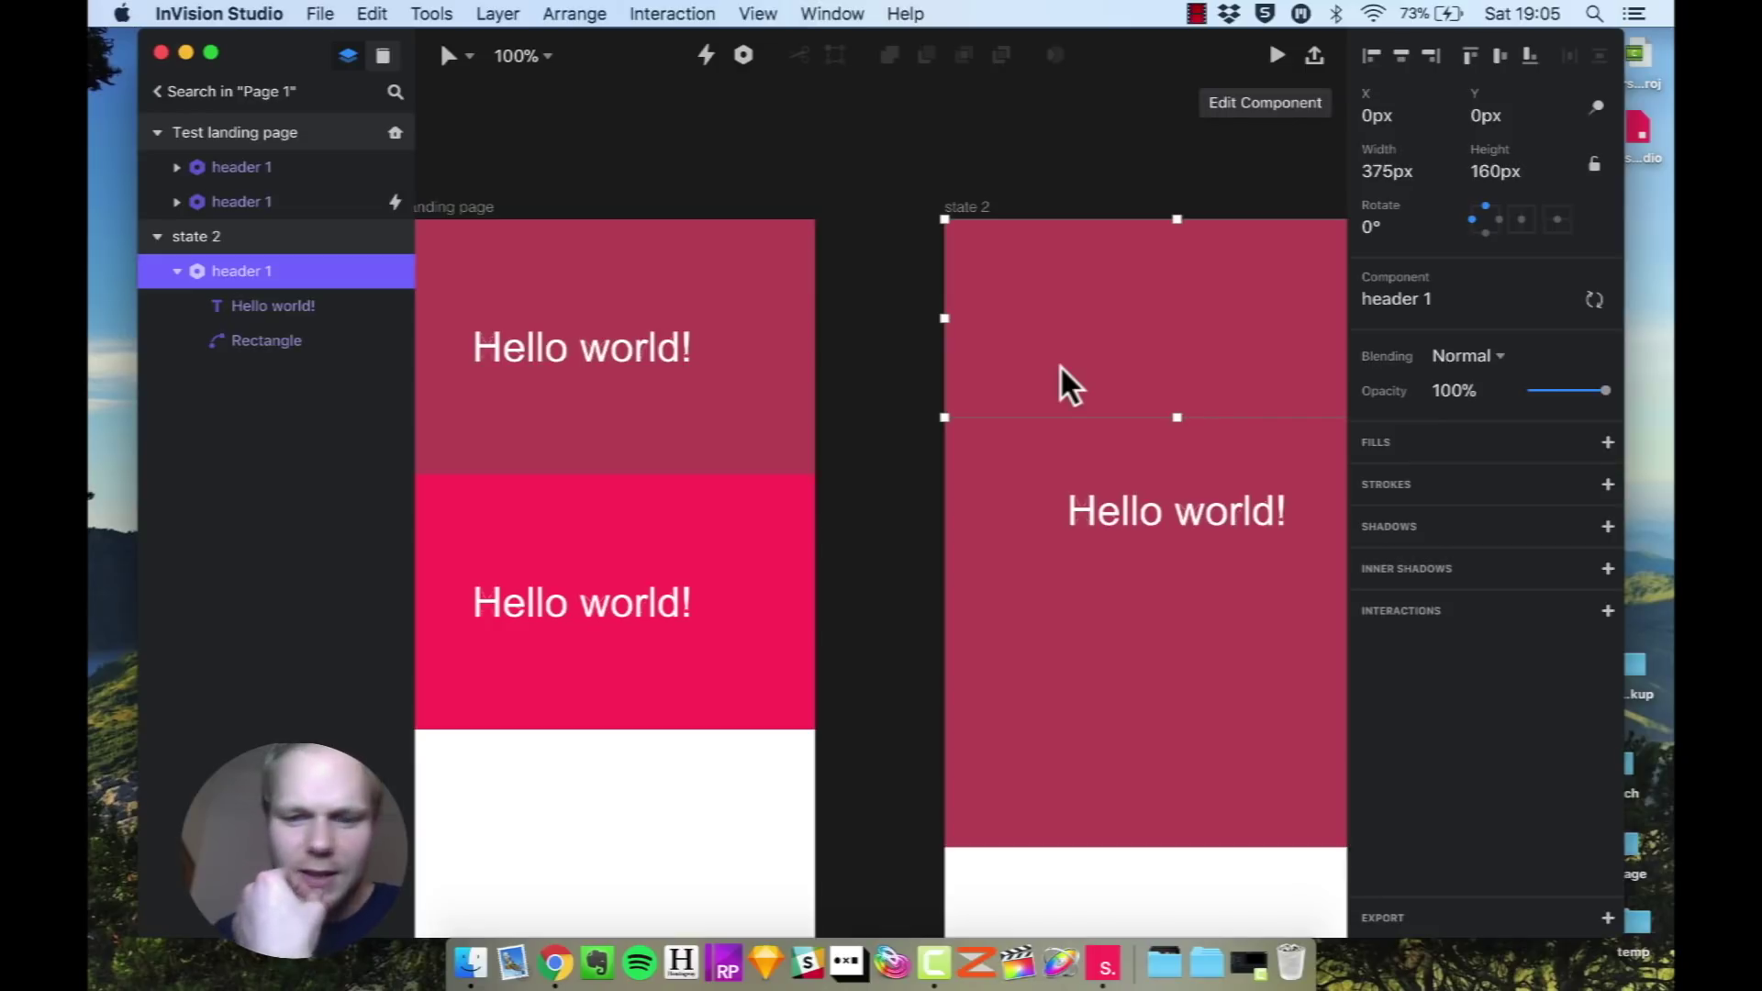
Delete the state 2 artboard and duplicate Test landing page as Test landing page 1.
key("BackSpace")
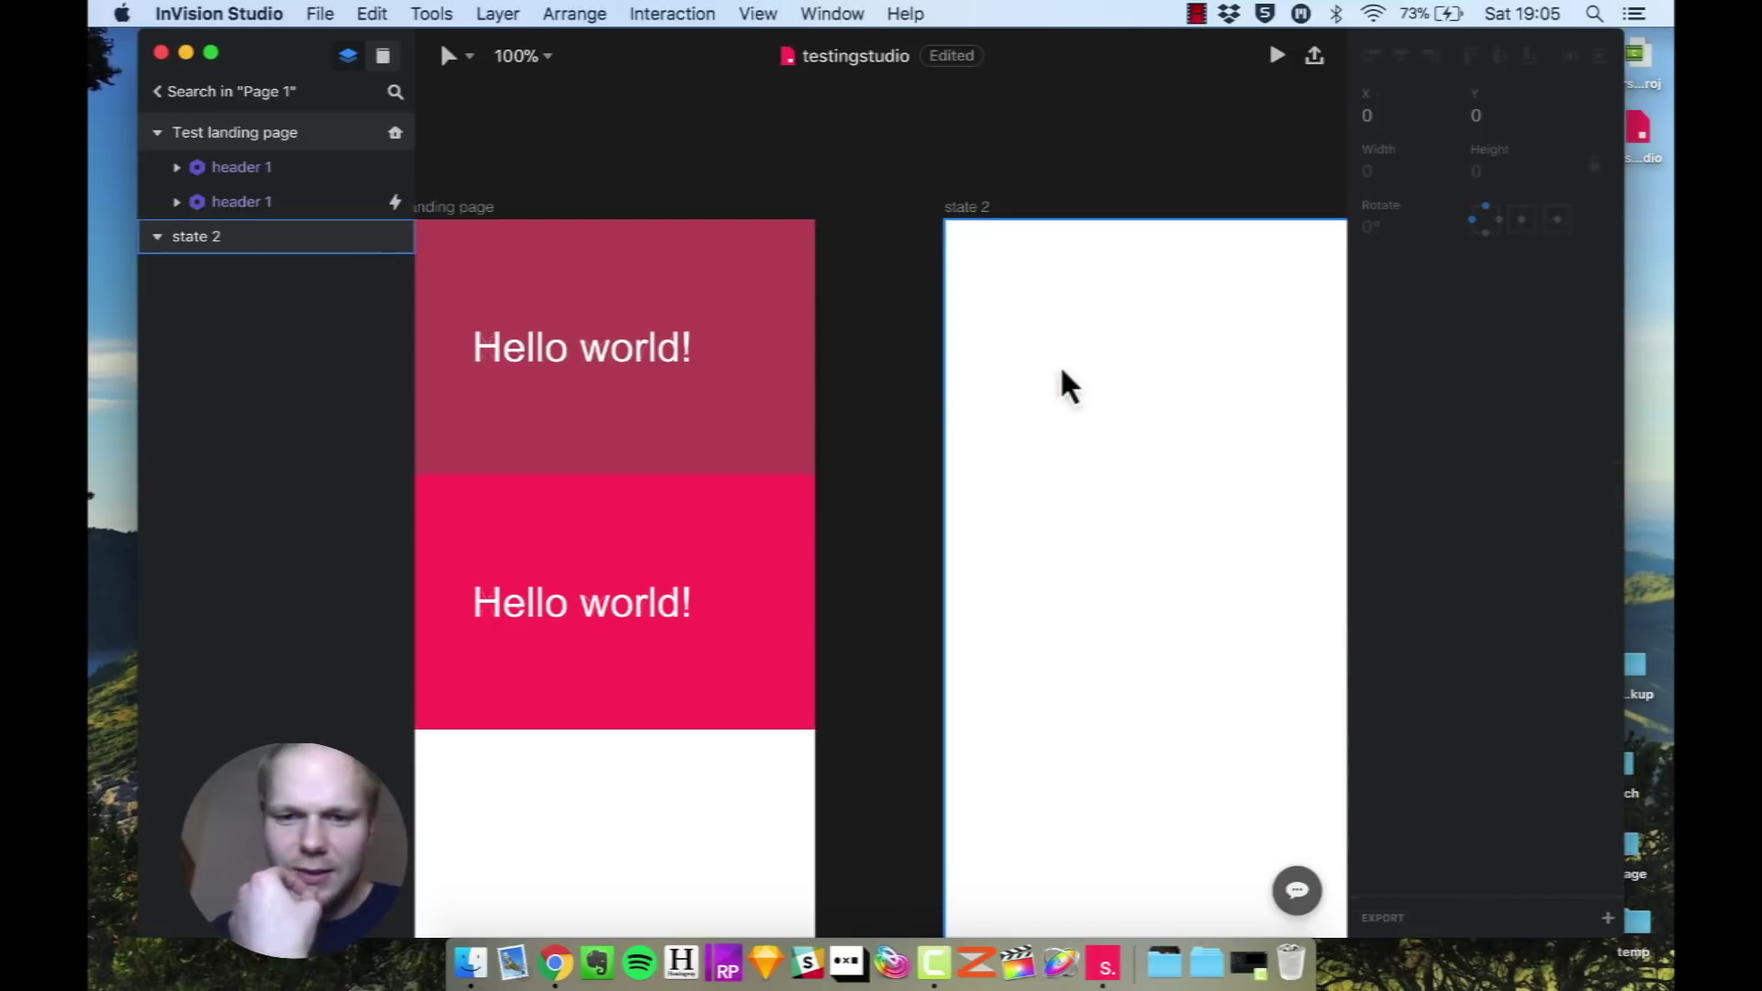
left_click(966, 209)
key("BackSpace")
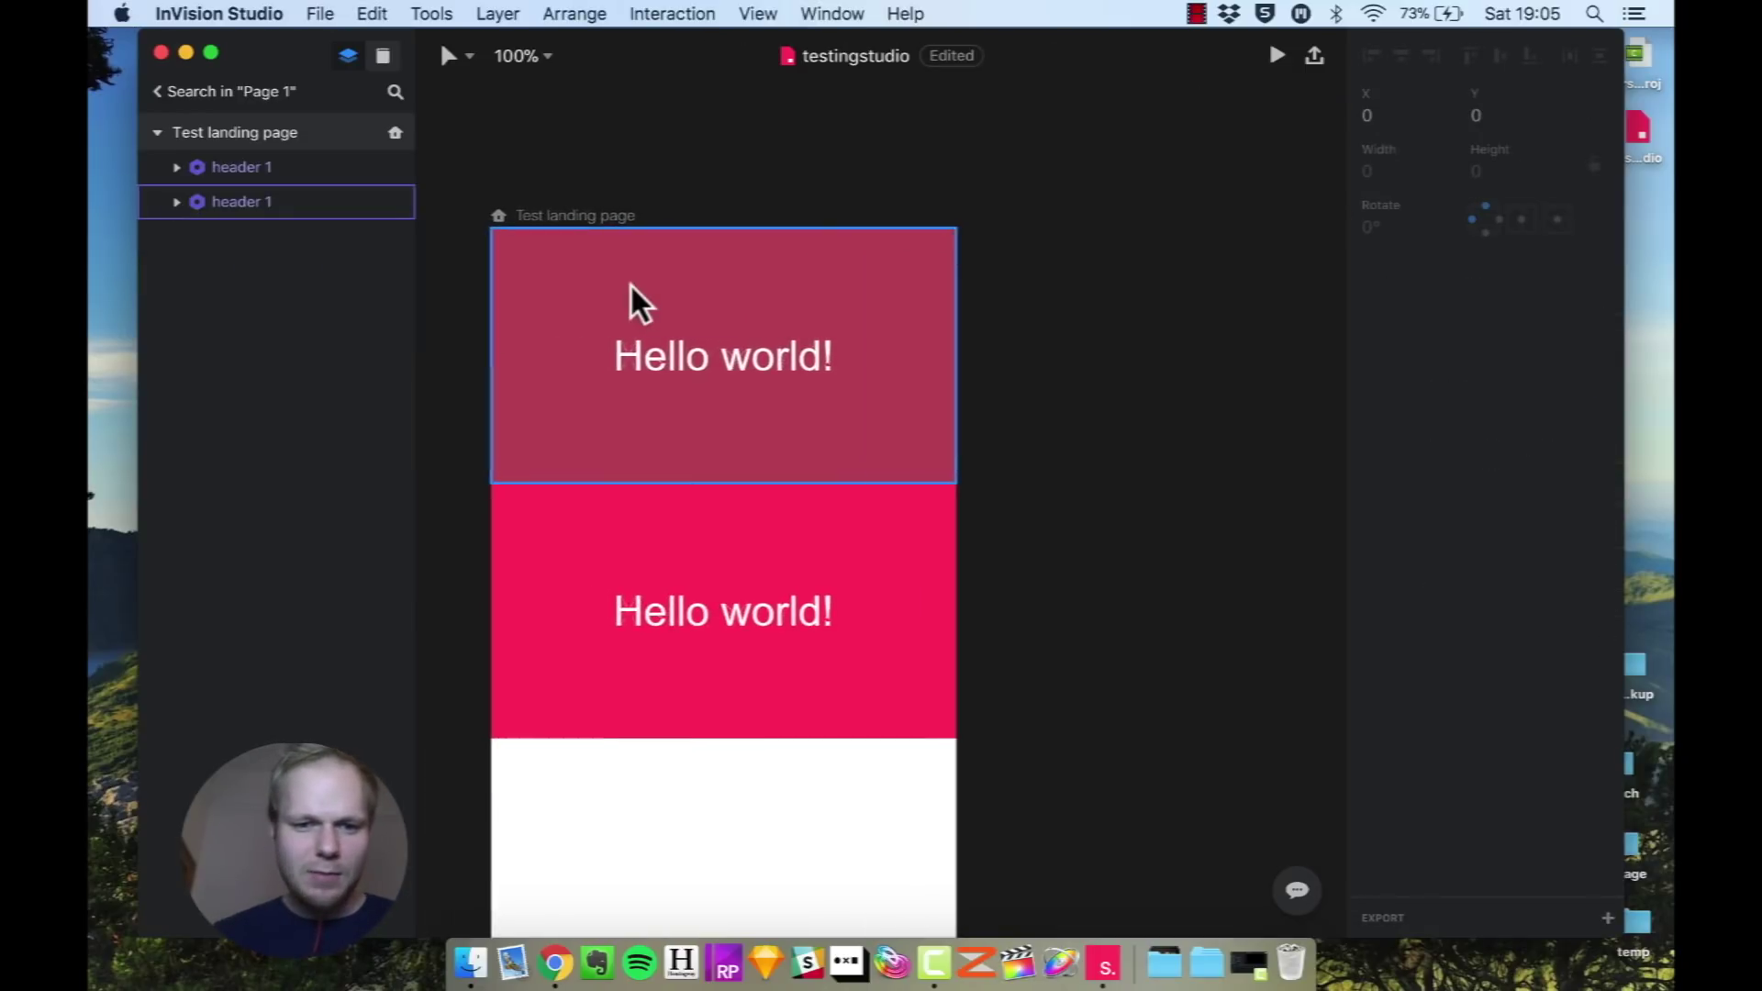
left_click(577, 215)
key("super+d")
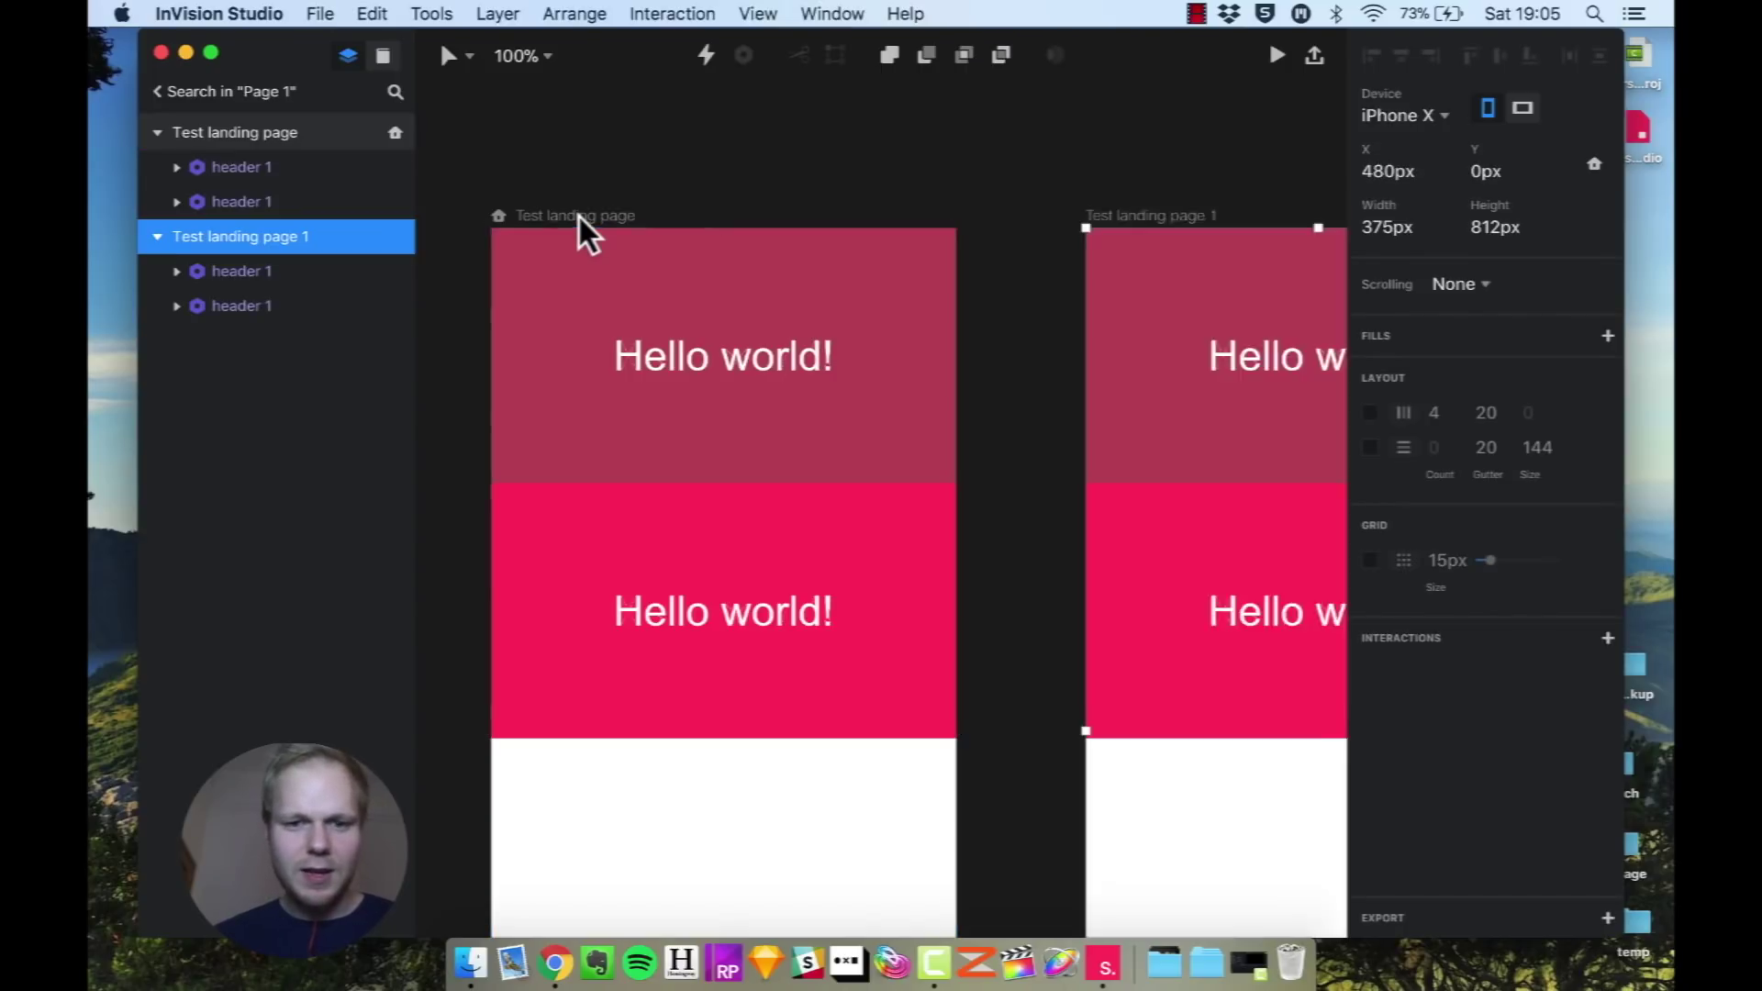
Set the copy's top header Rectangle fill to dark maroon 5b0b1a.
left_click(846, 395)
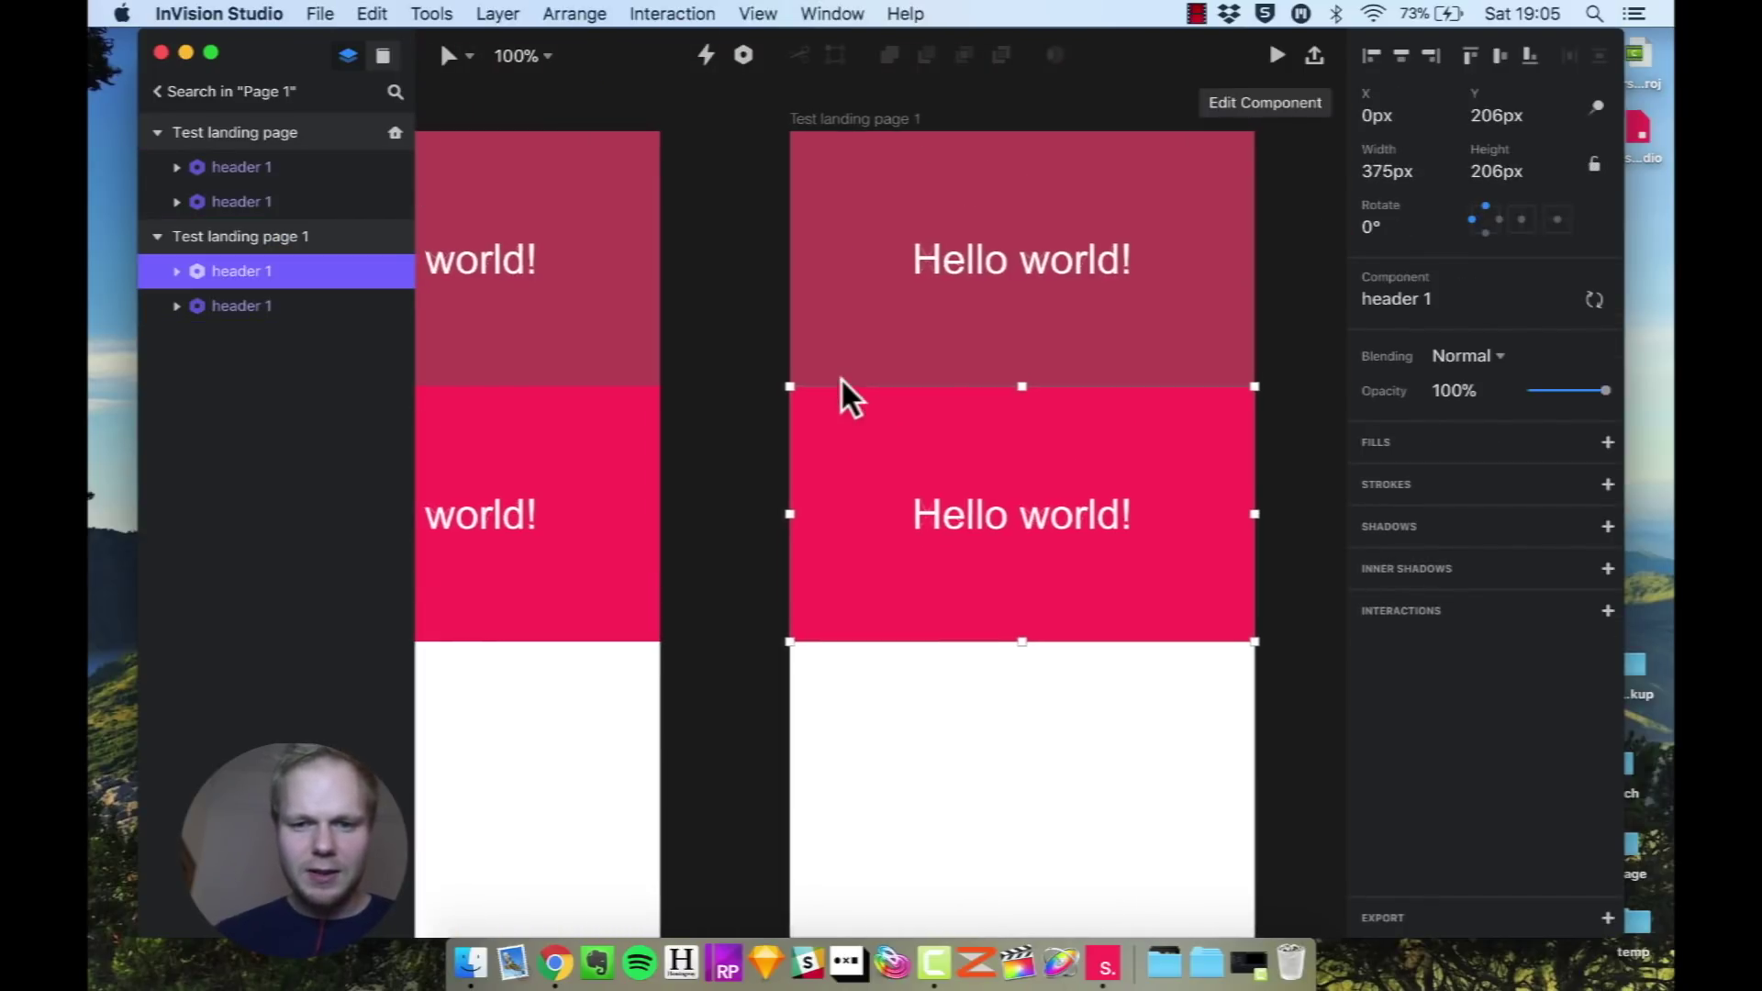
left_click(937, 350)
double_click(858, 358)
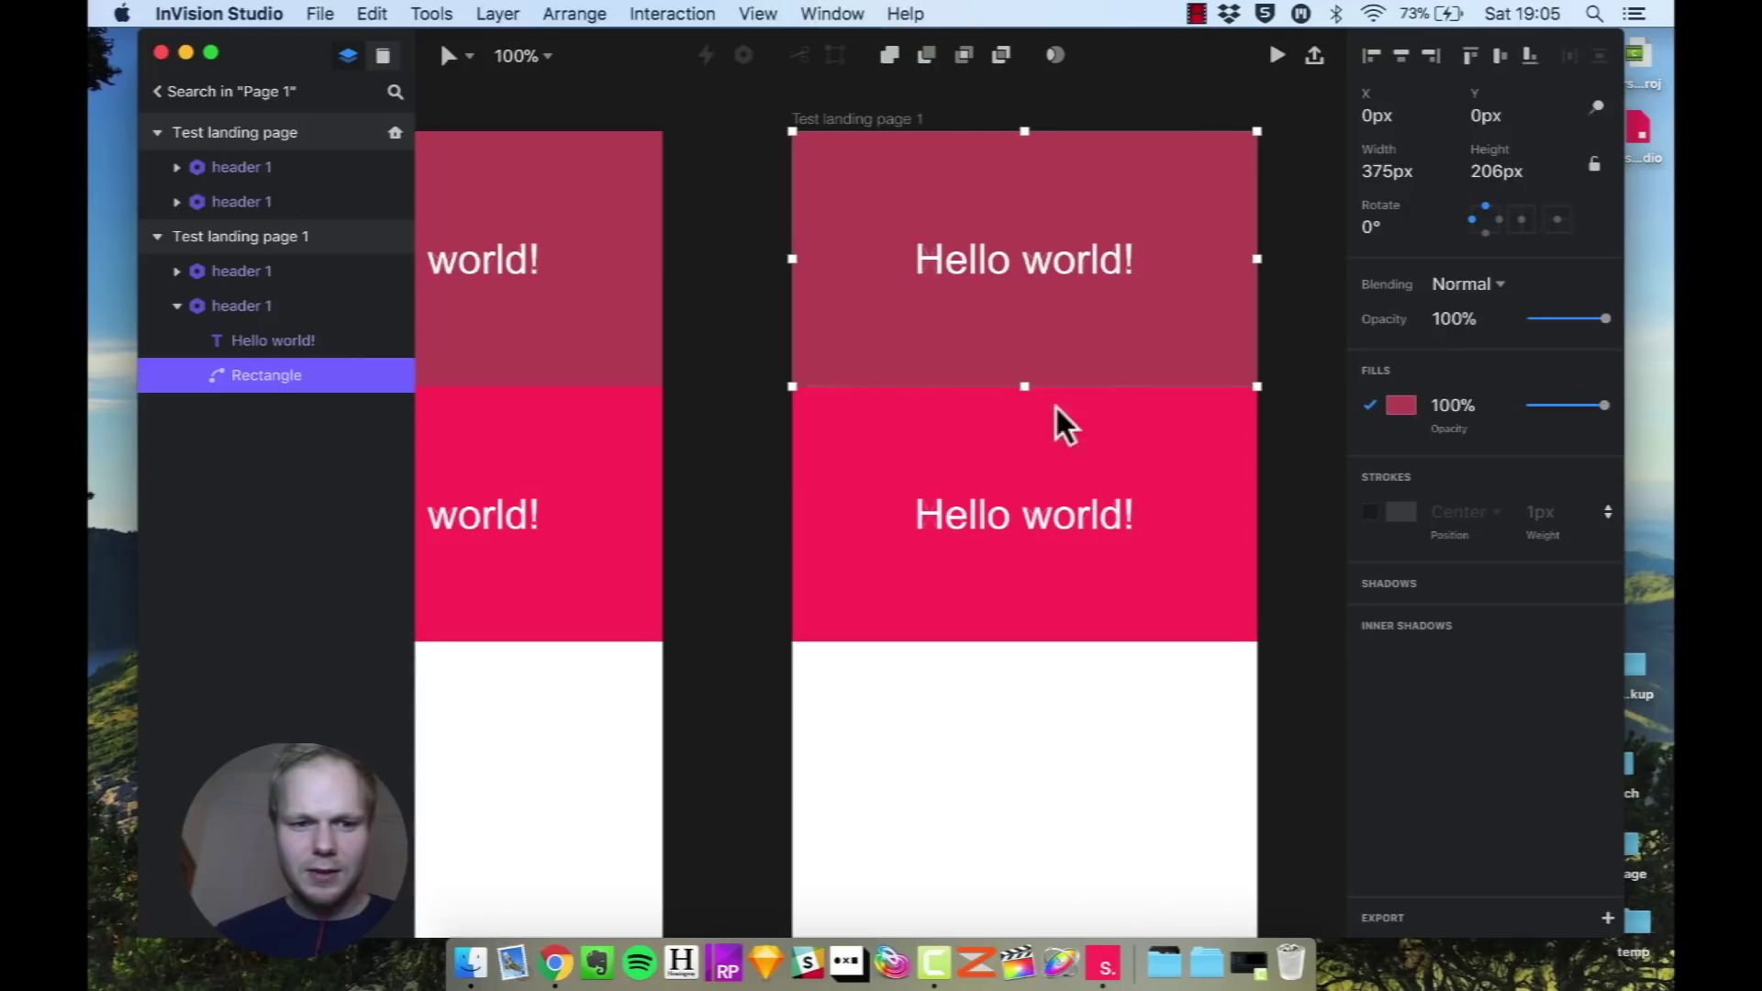
left_click(1402, 404)
left_click_drag(1443, 552, 1573, 569)
key("Escape")
scroll(669, 177, "left", 5)
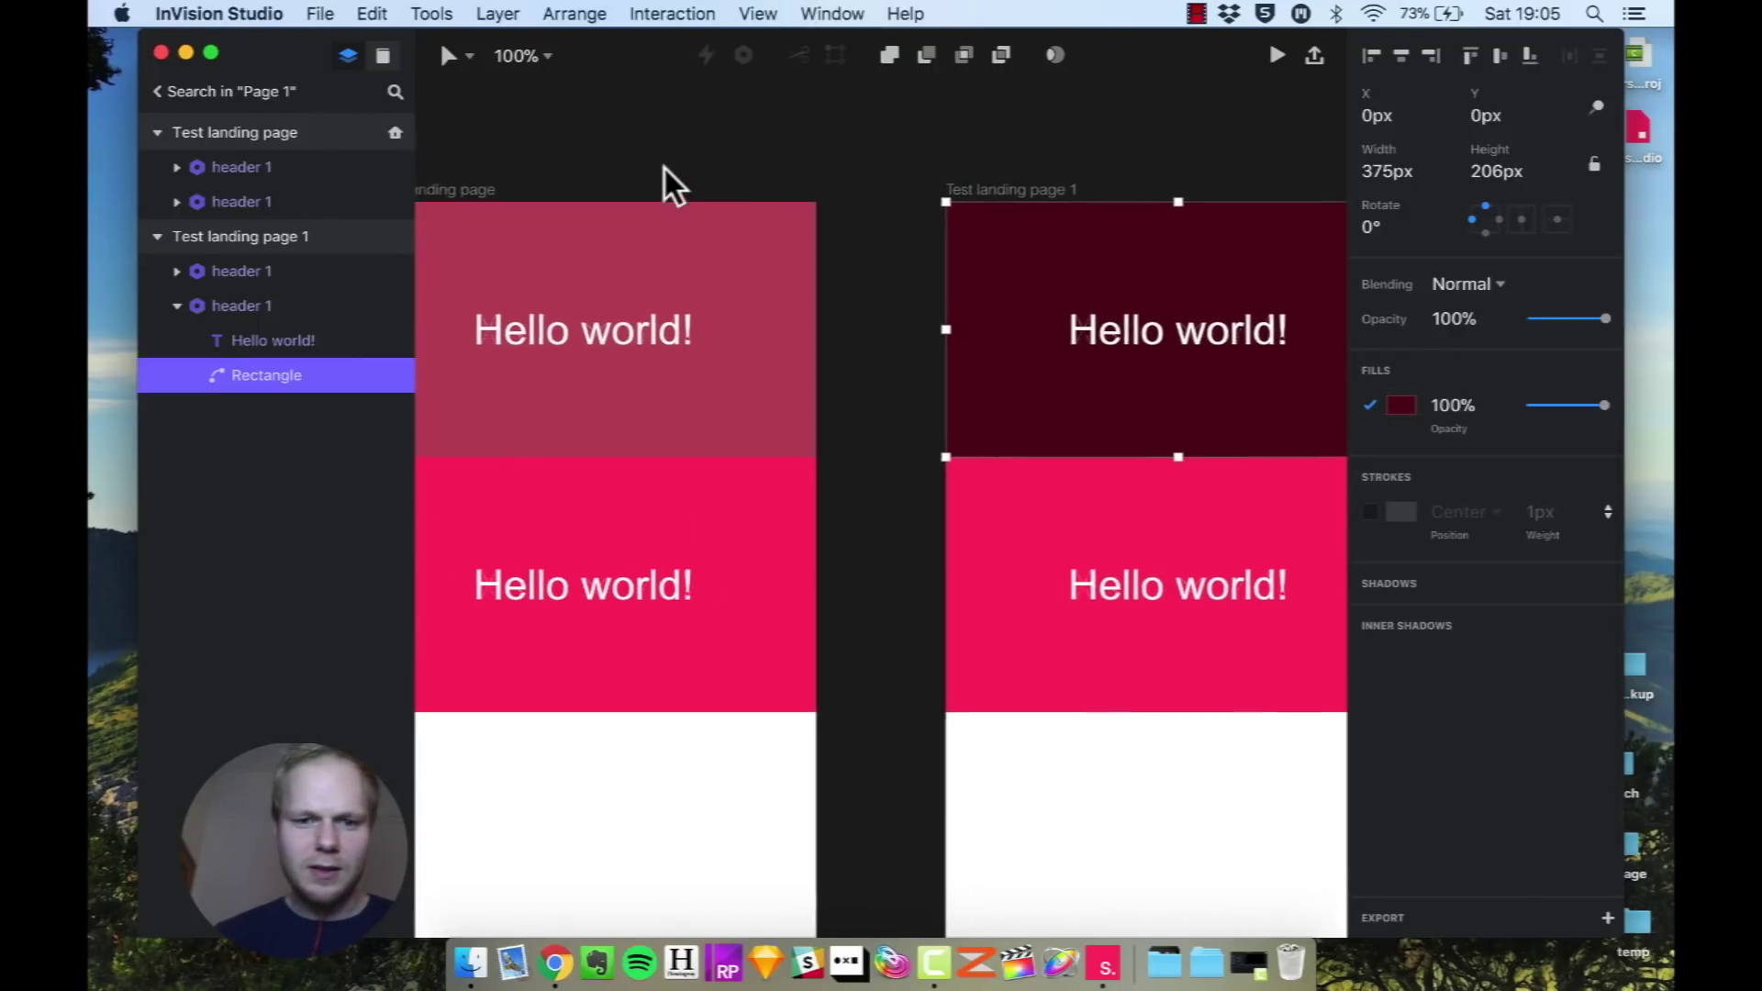
left_click(573, 188)
left_click(492, 262)
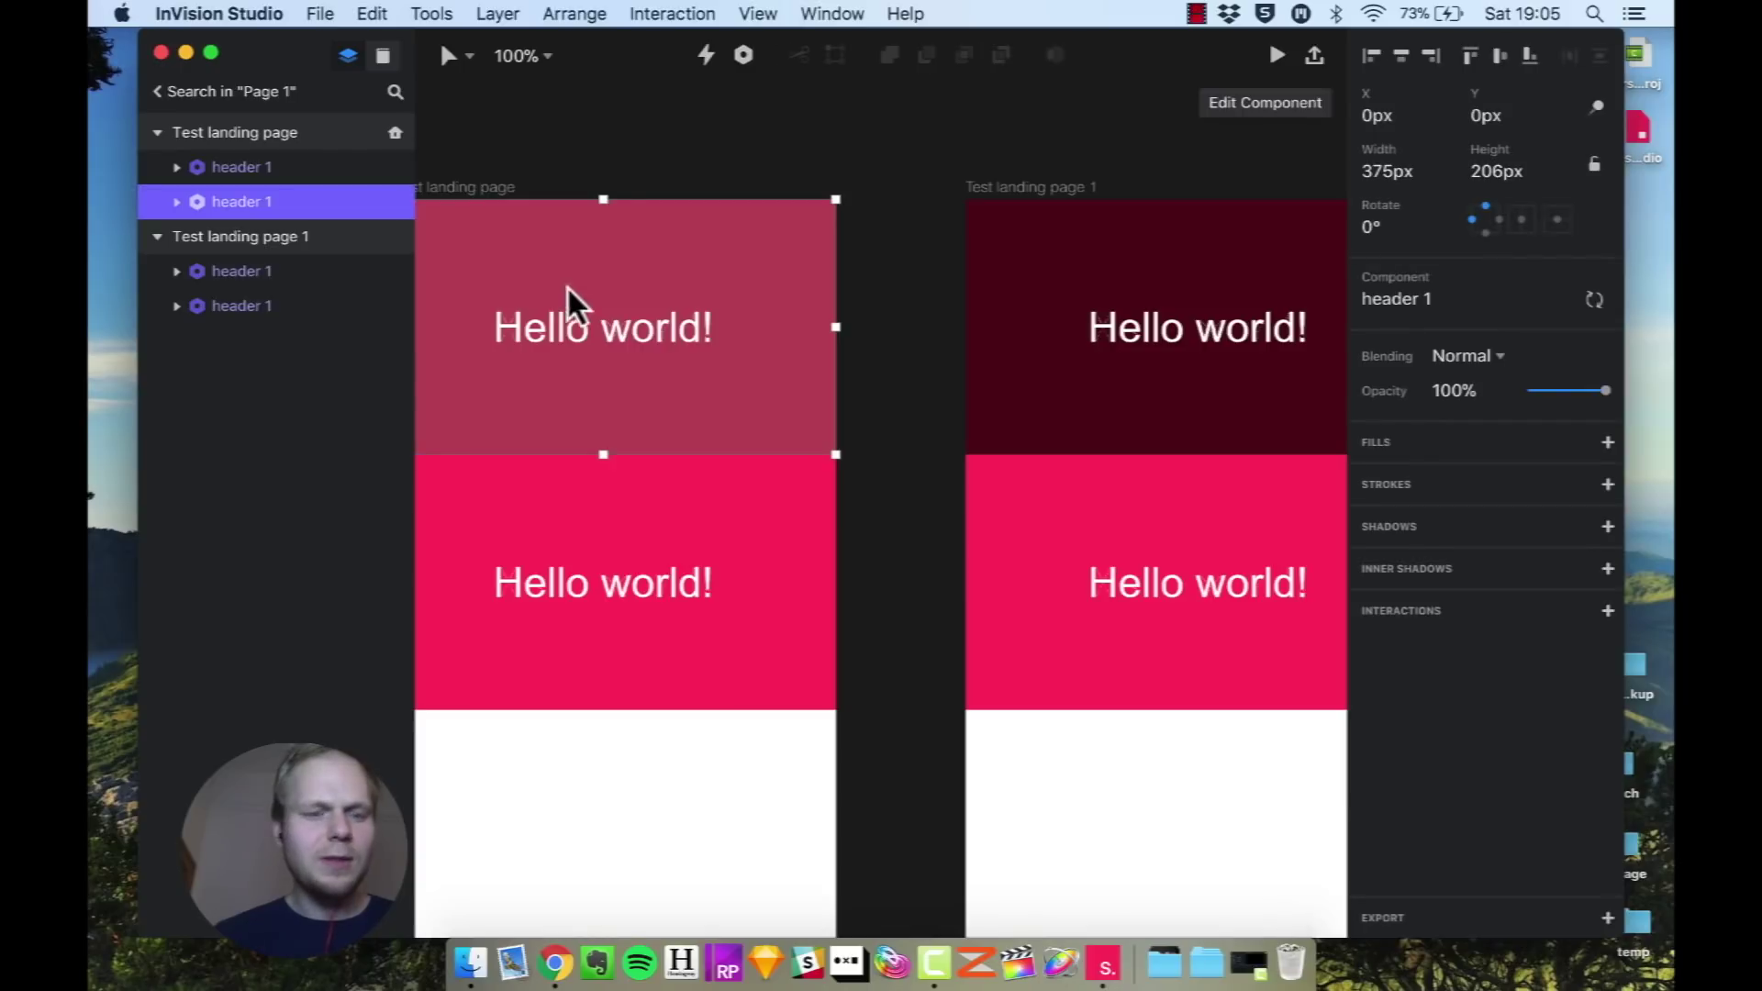
left_click(706, 56)
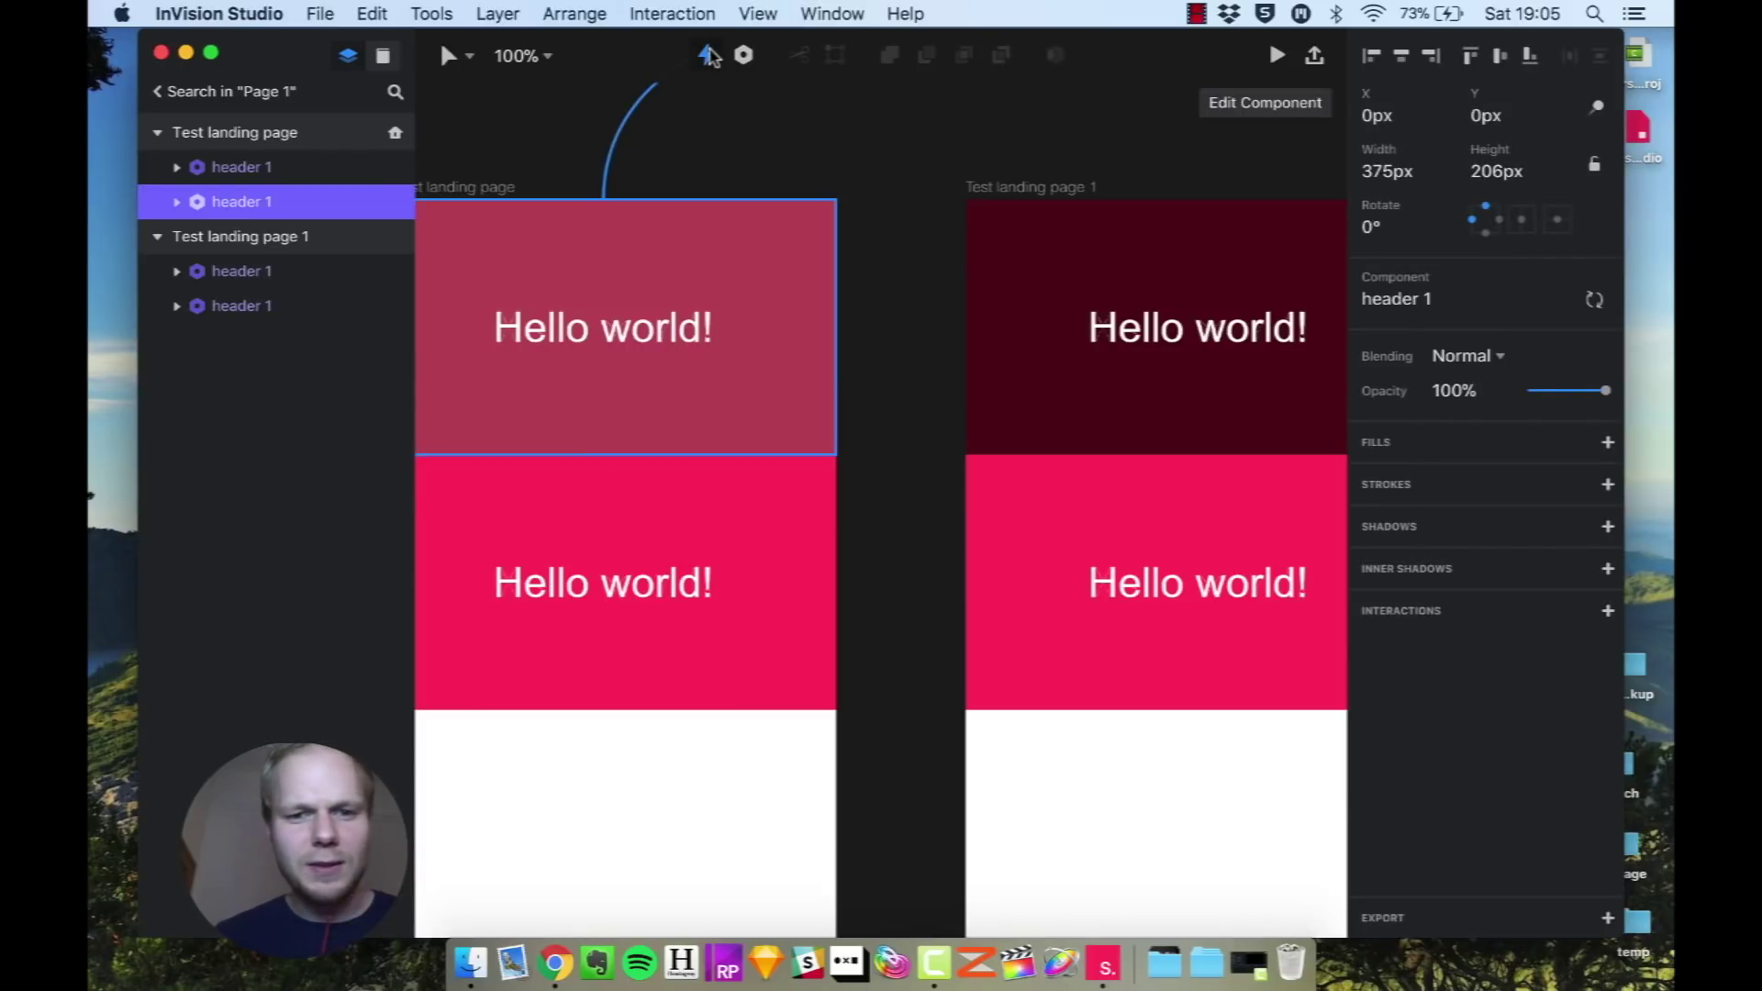
left_click(1017, 259)
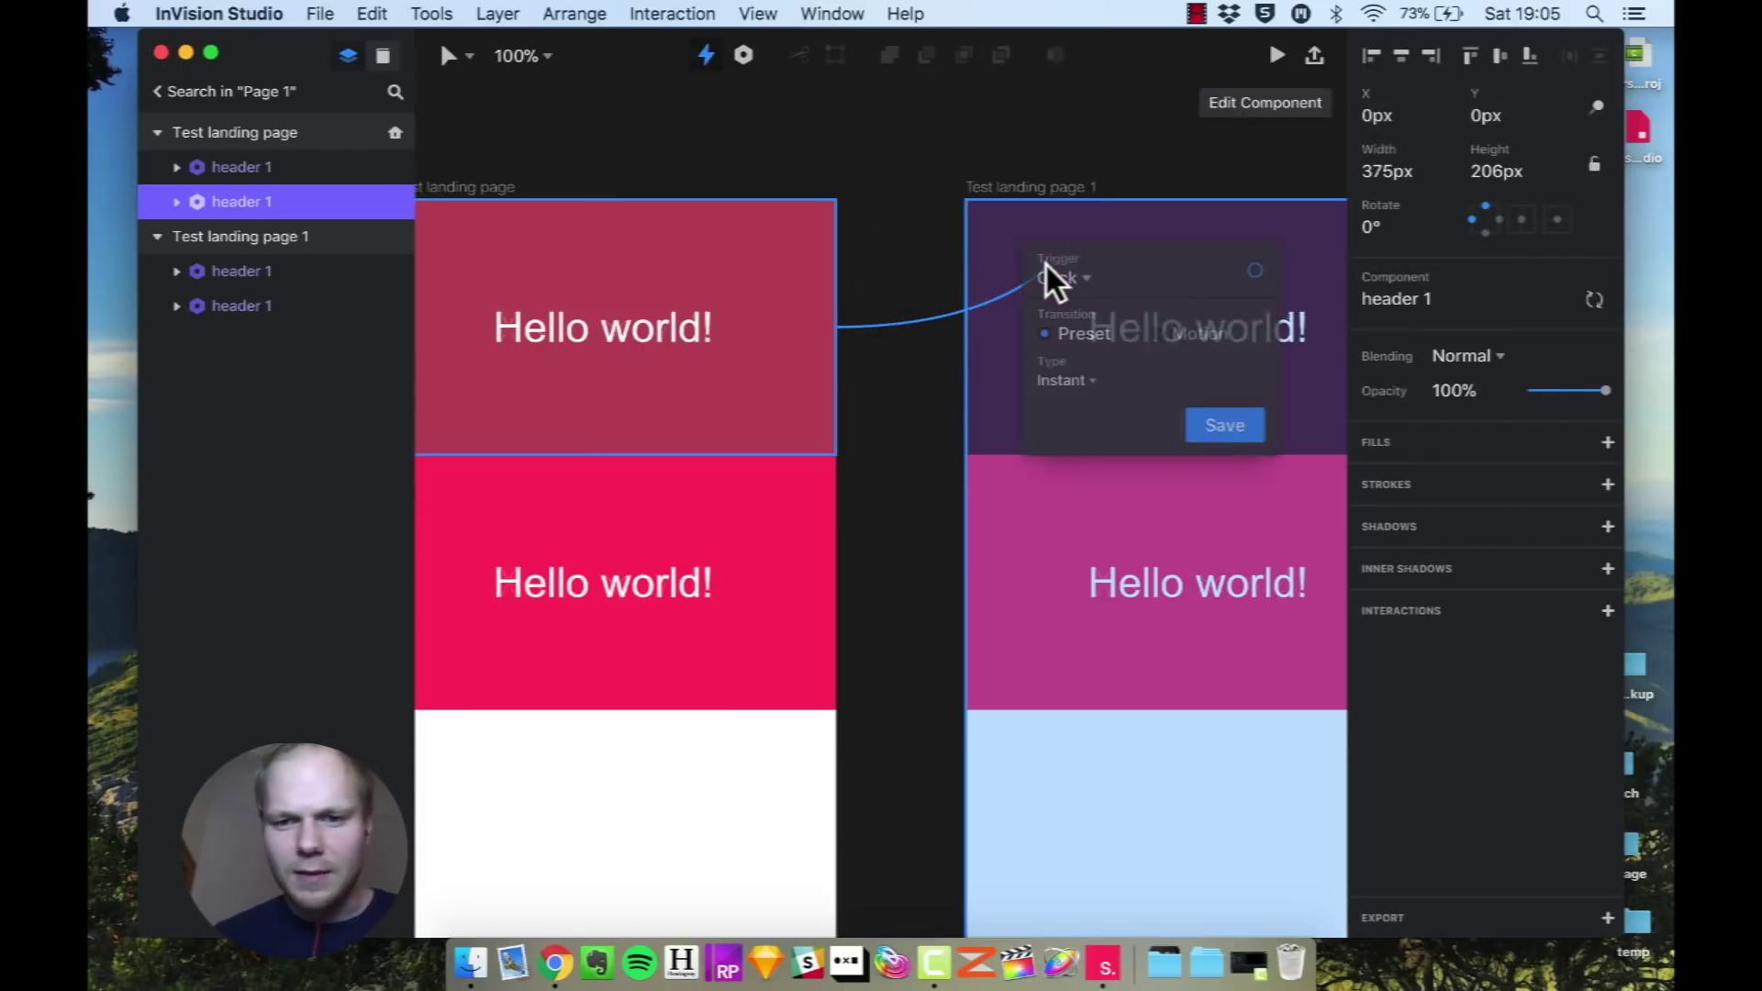
left_click(1160, 336)
left_click(1098, 351)
left_click(1162, 336)
left_click(1225, 488)
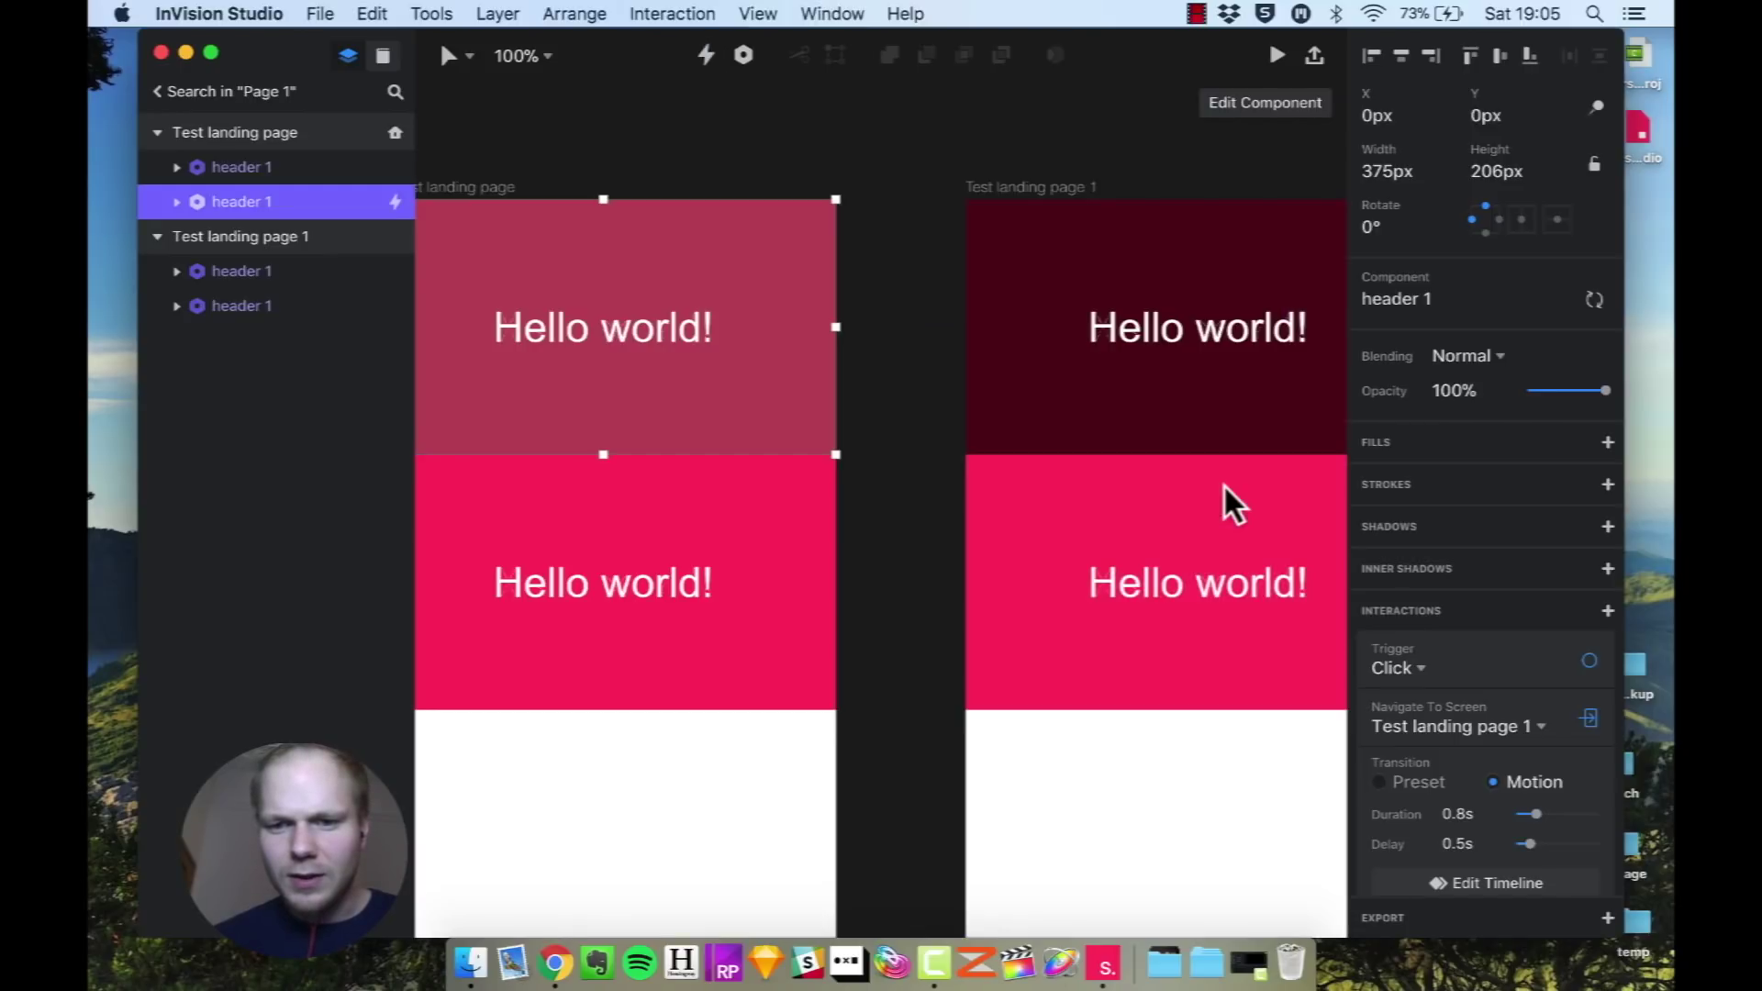
left_click(1277, 55)
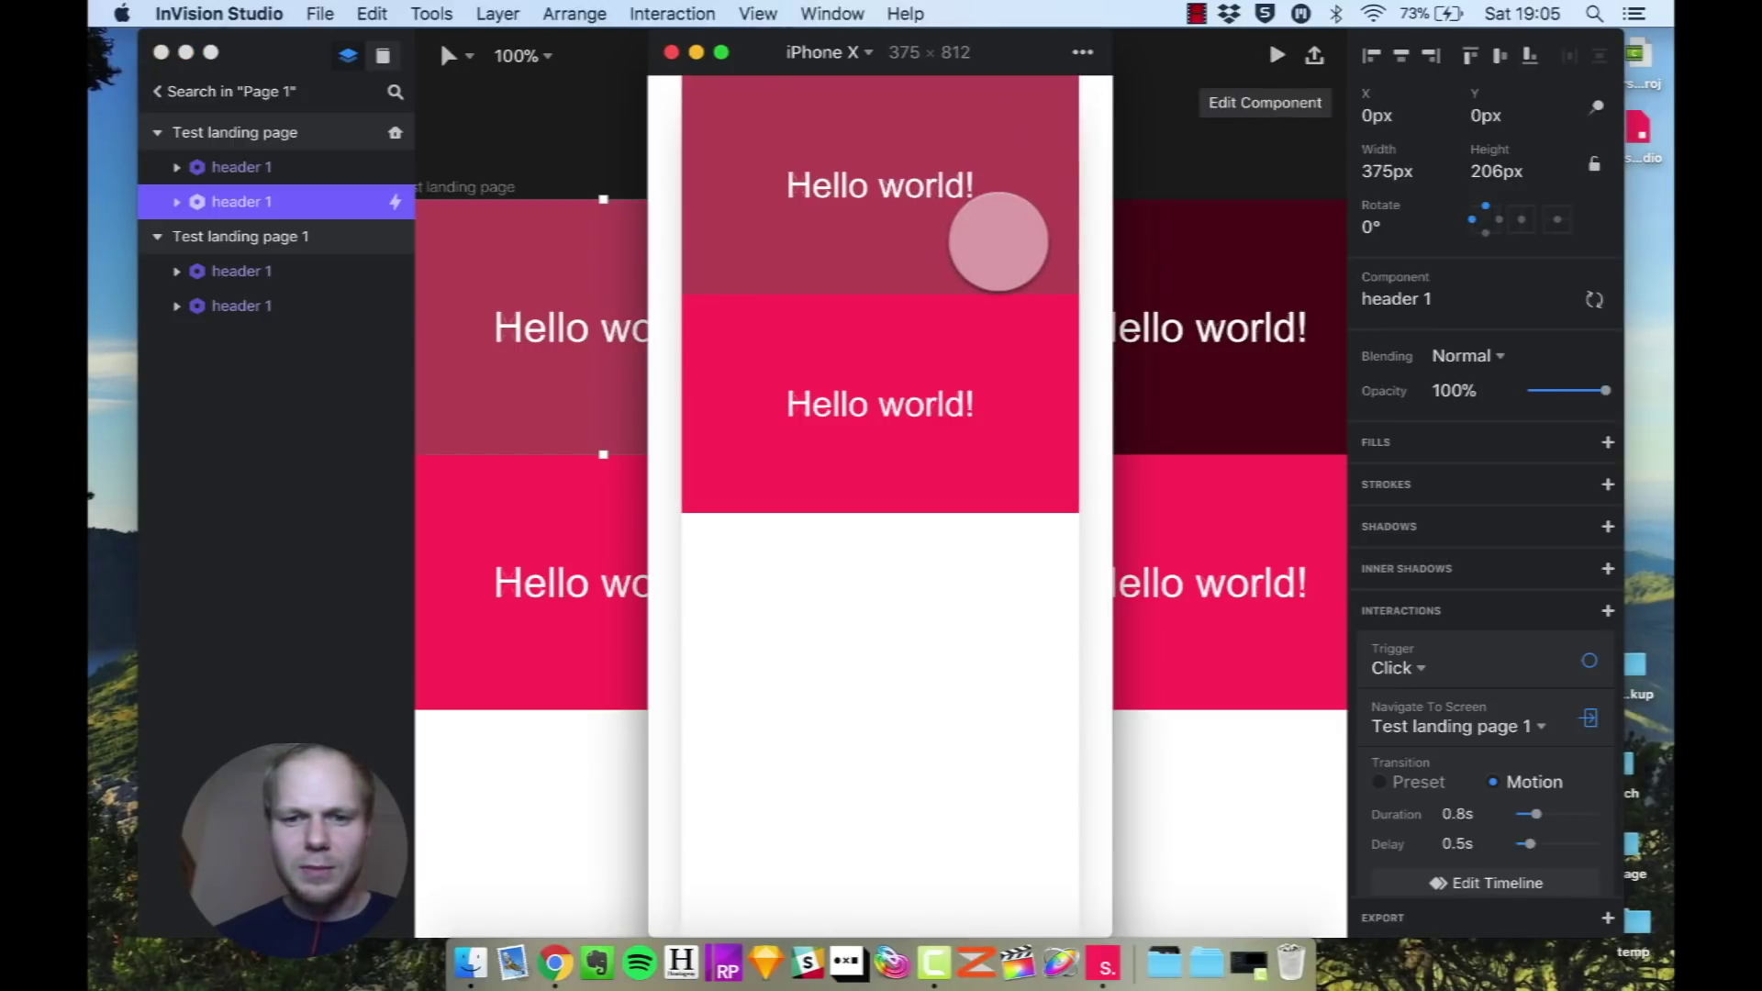
left_click(999, 242)
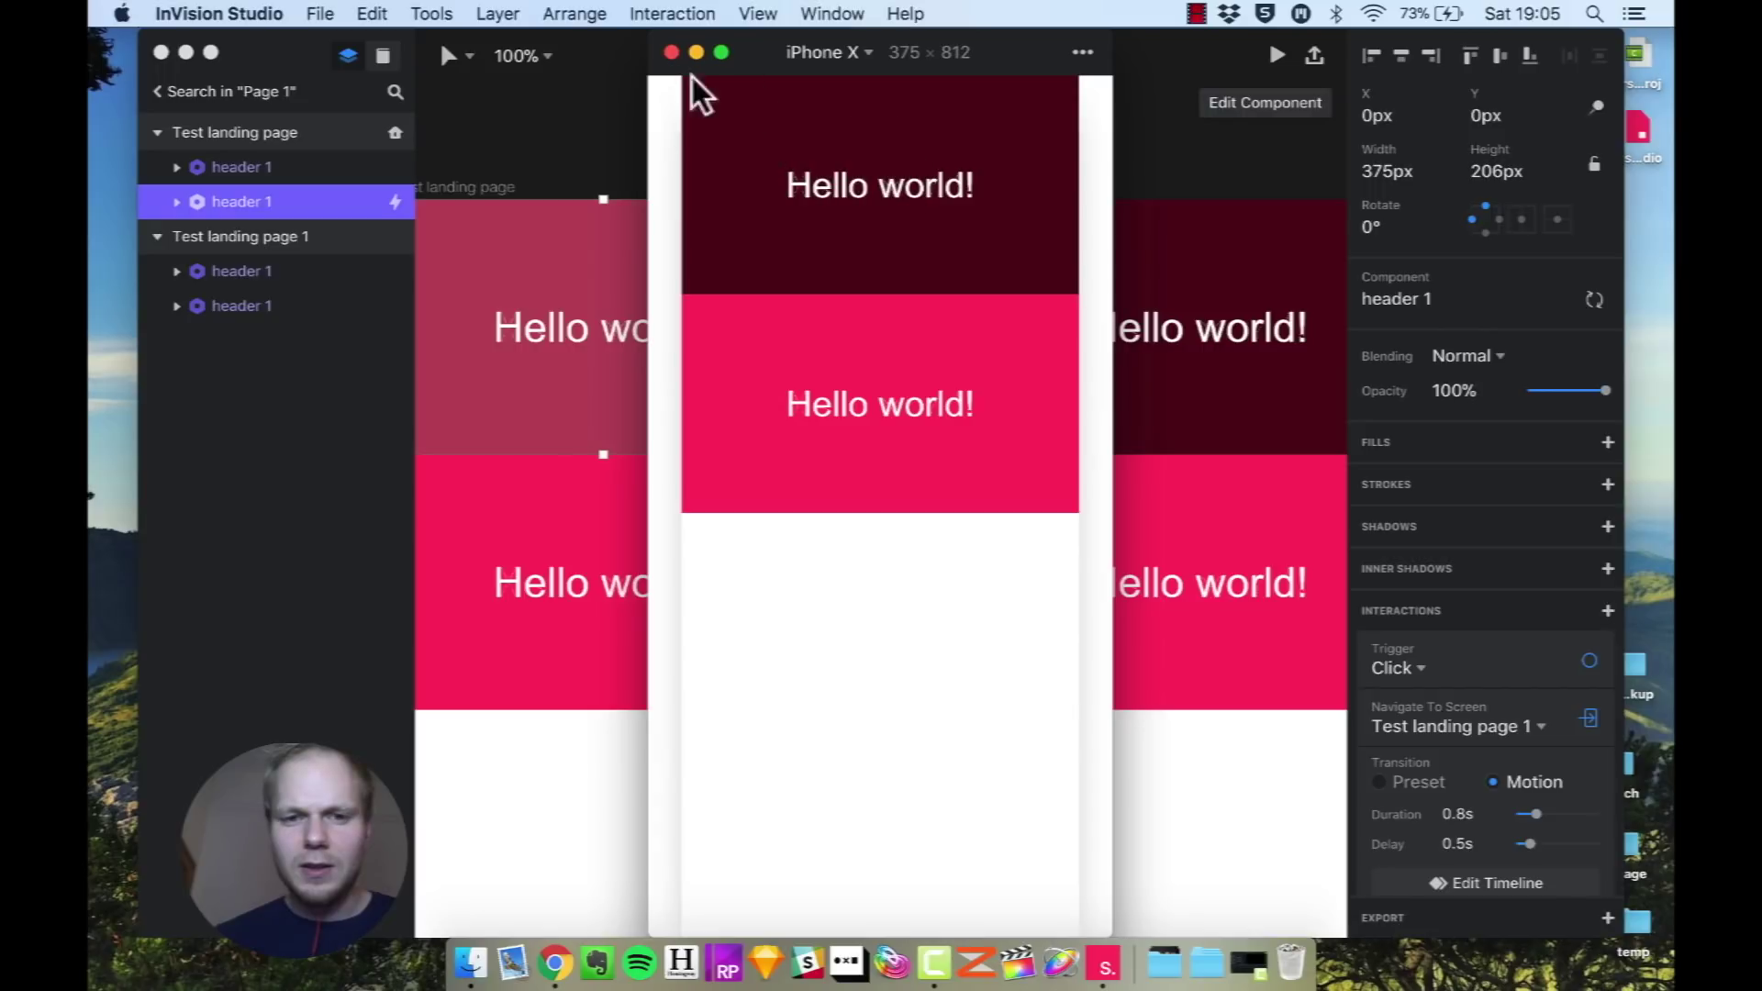
left_click(671, 53)
left_click(865, 158)
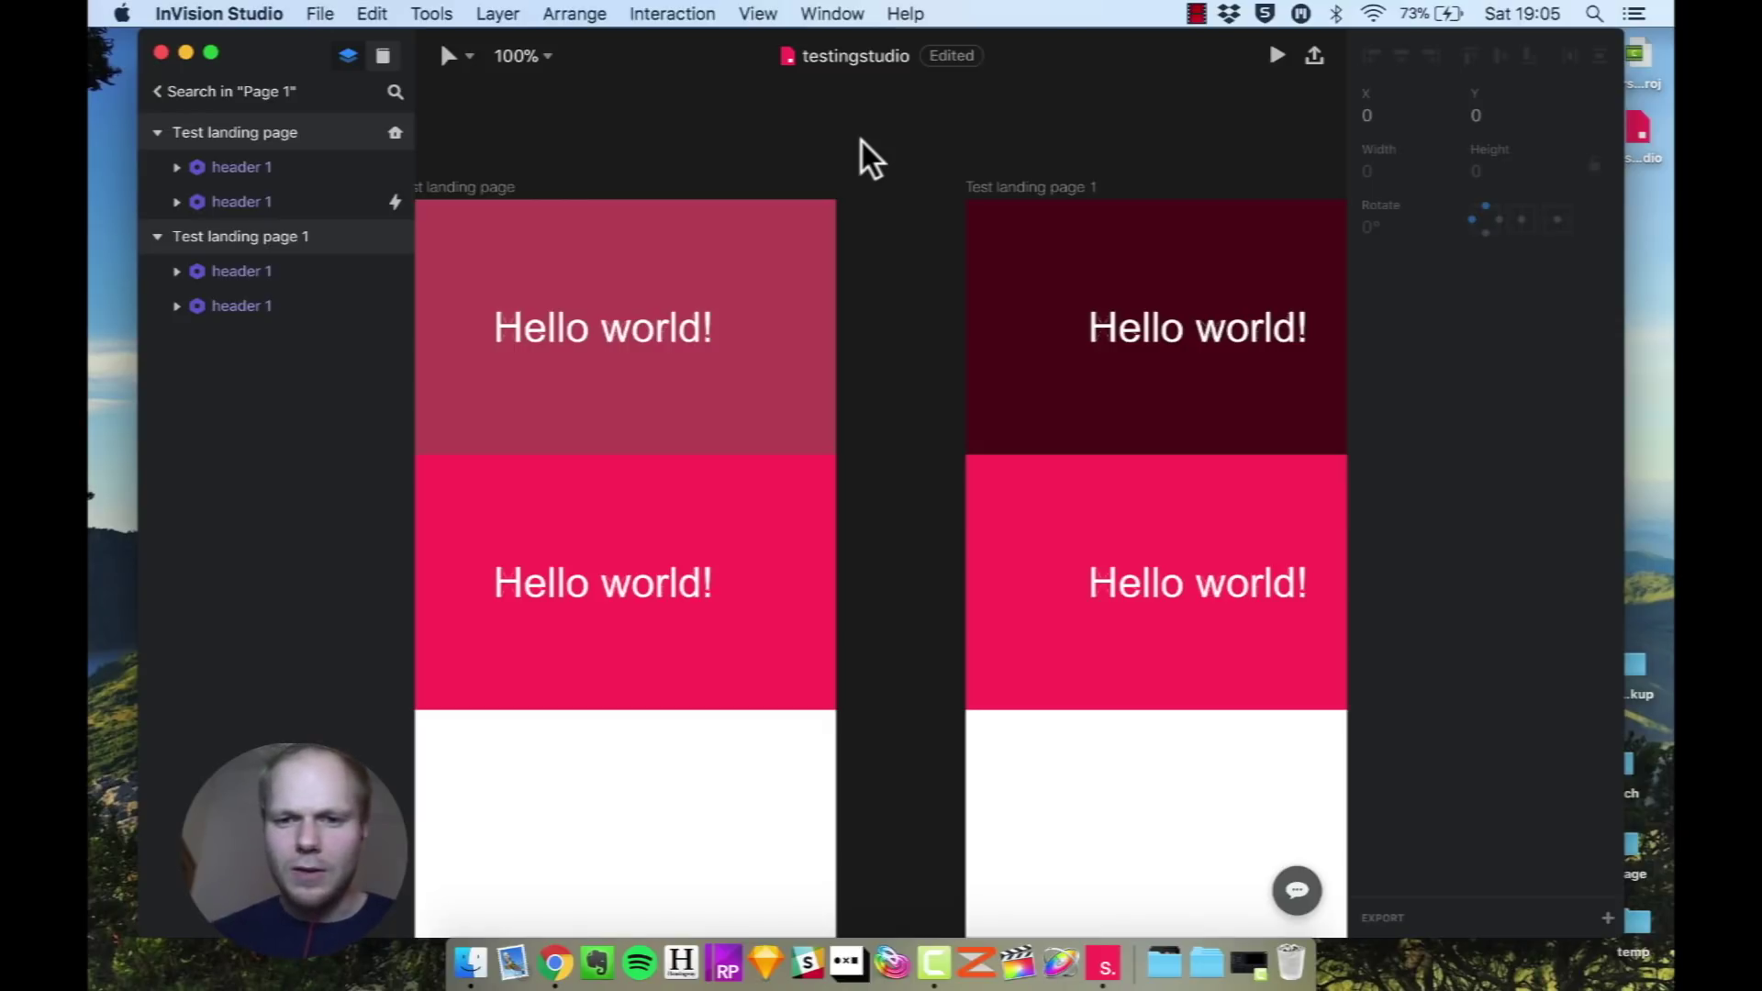
Delete all four header components and the Test landing page 1 artboard.
left_click(1010, 304)
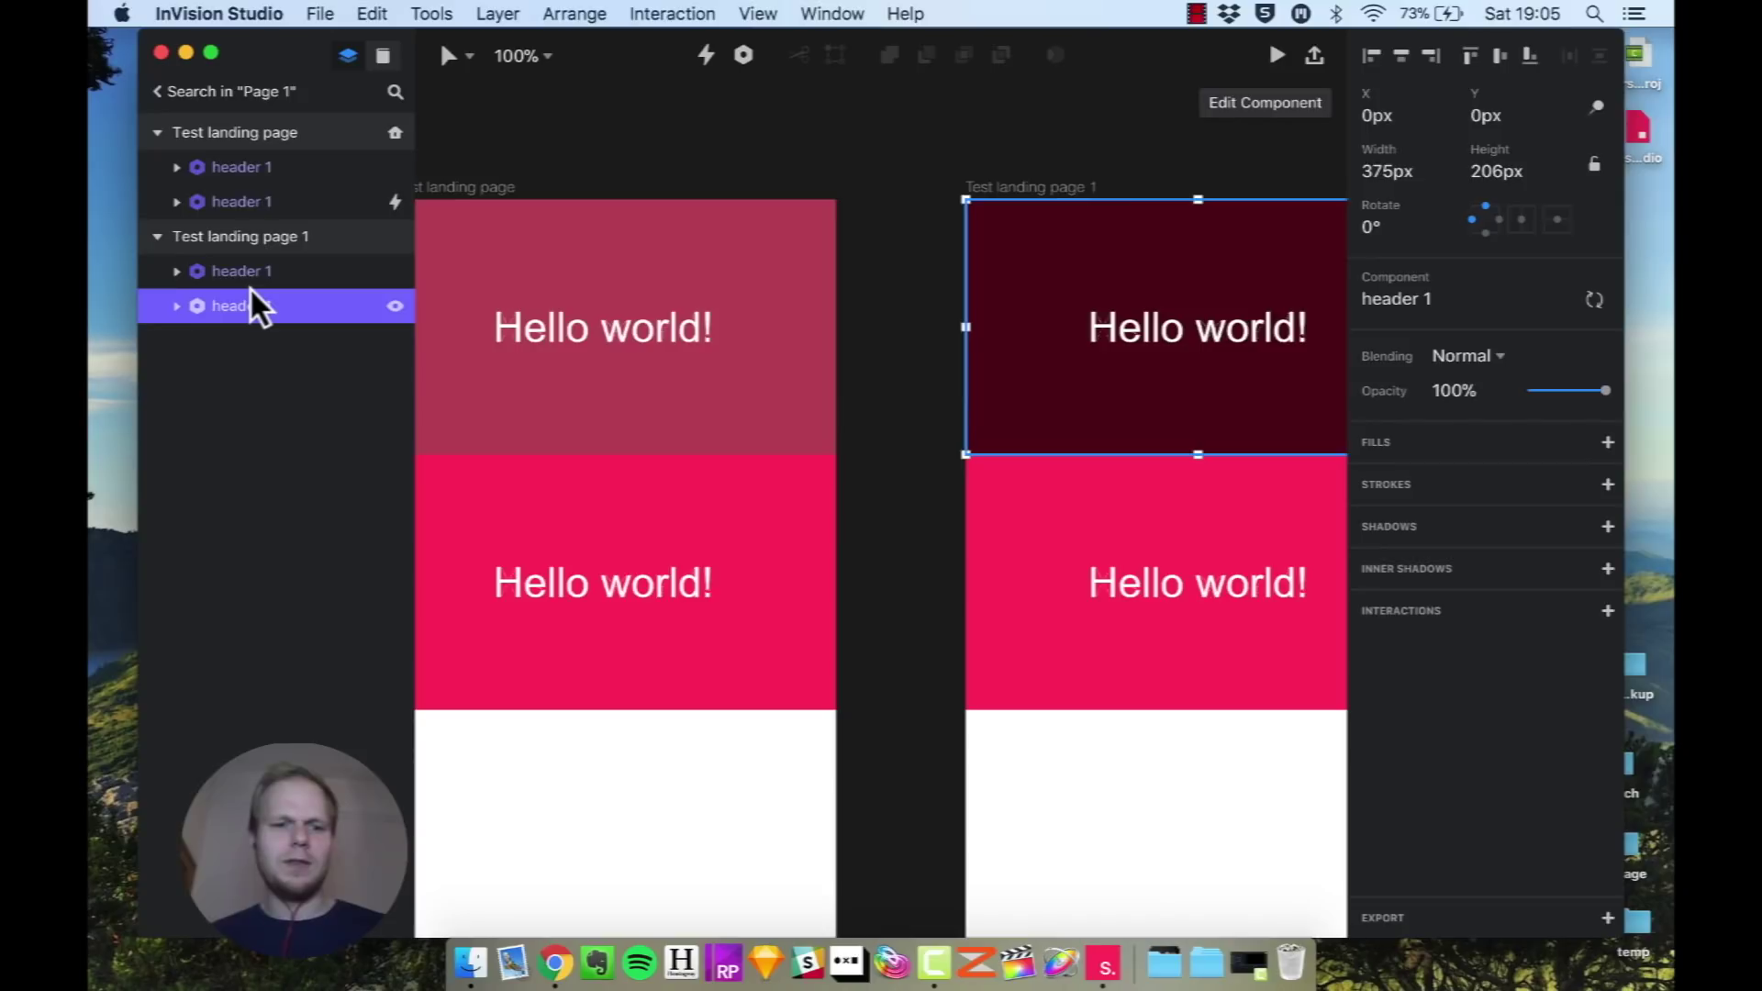
key("Delete")
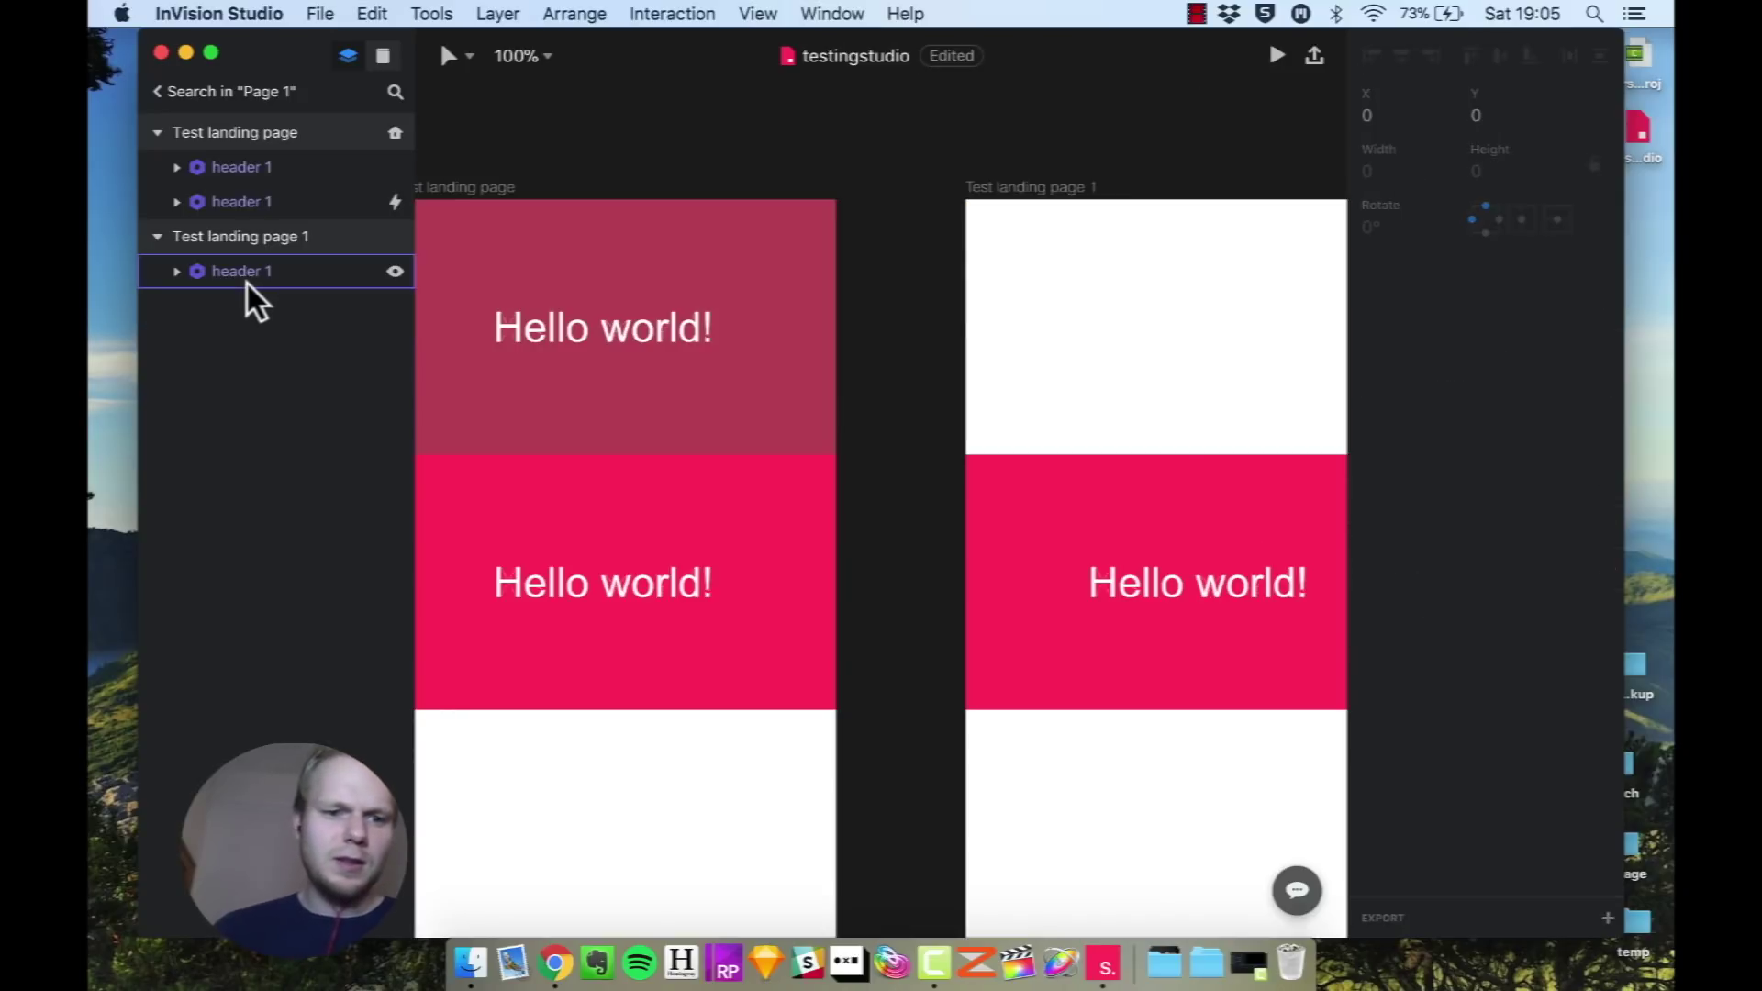
left_click(246, 270)
key("Delete")
left_click(246, 236)
key("Delete")
left_click(246, 202)
key("Delete")
left_click(231, 169)
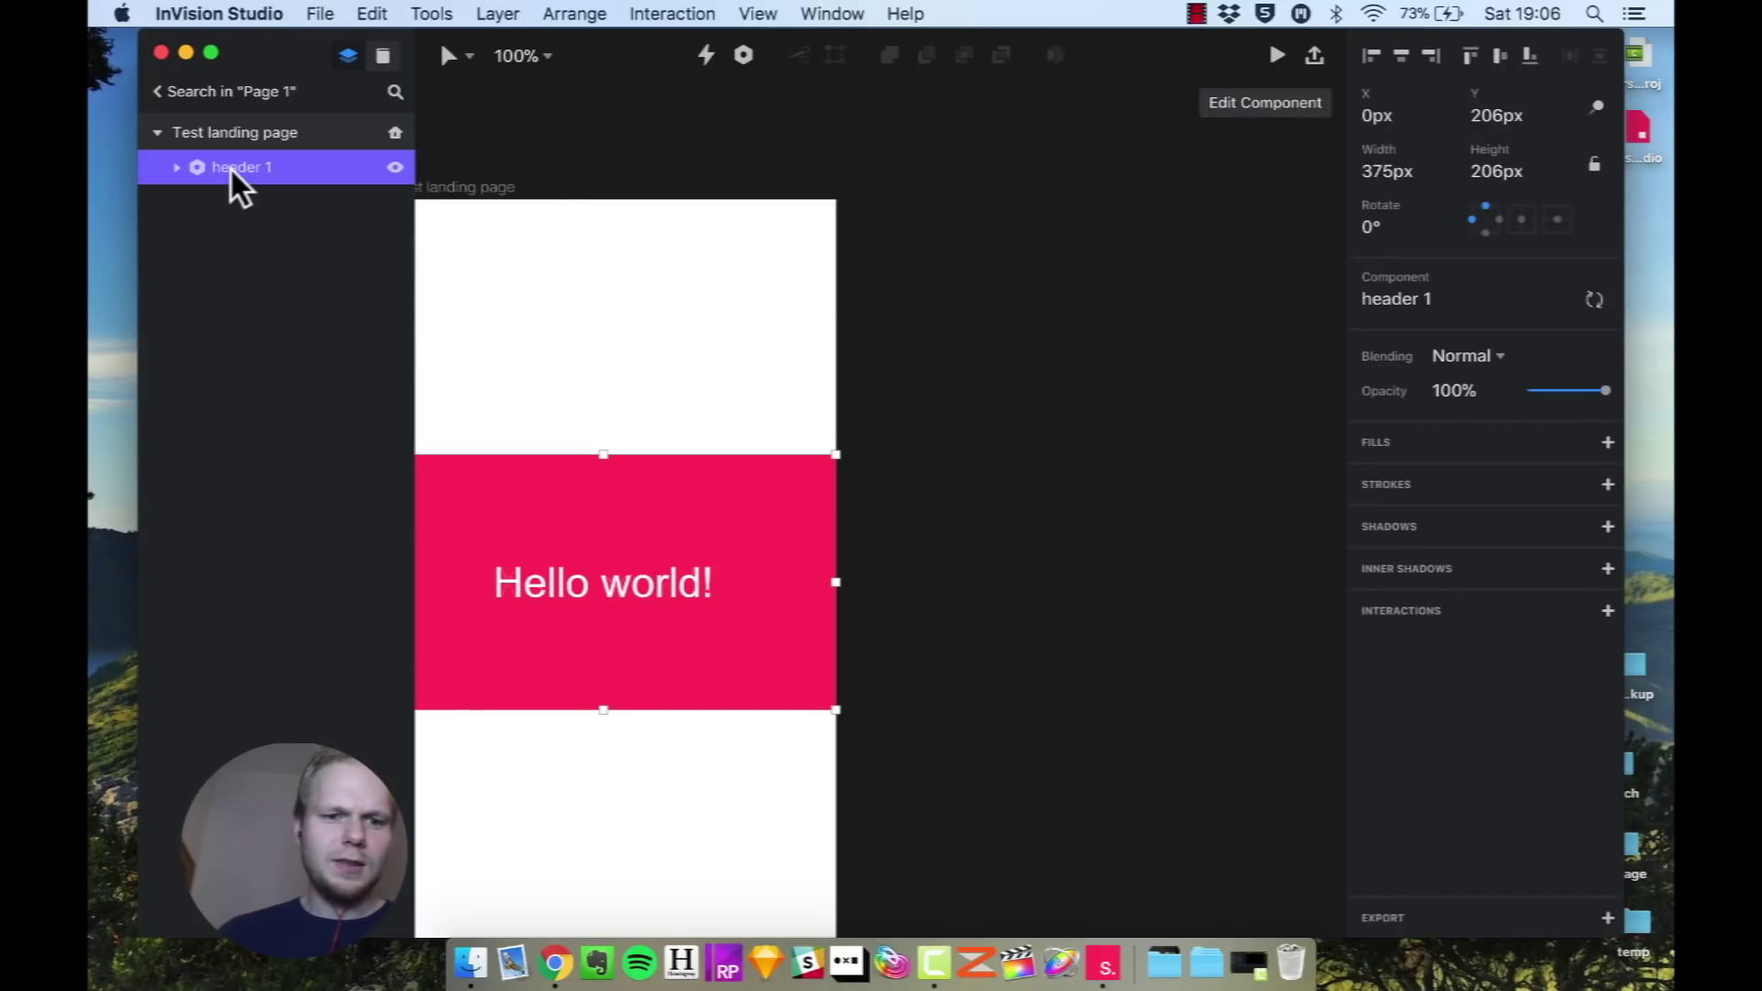
key("Delete")
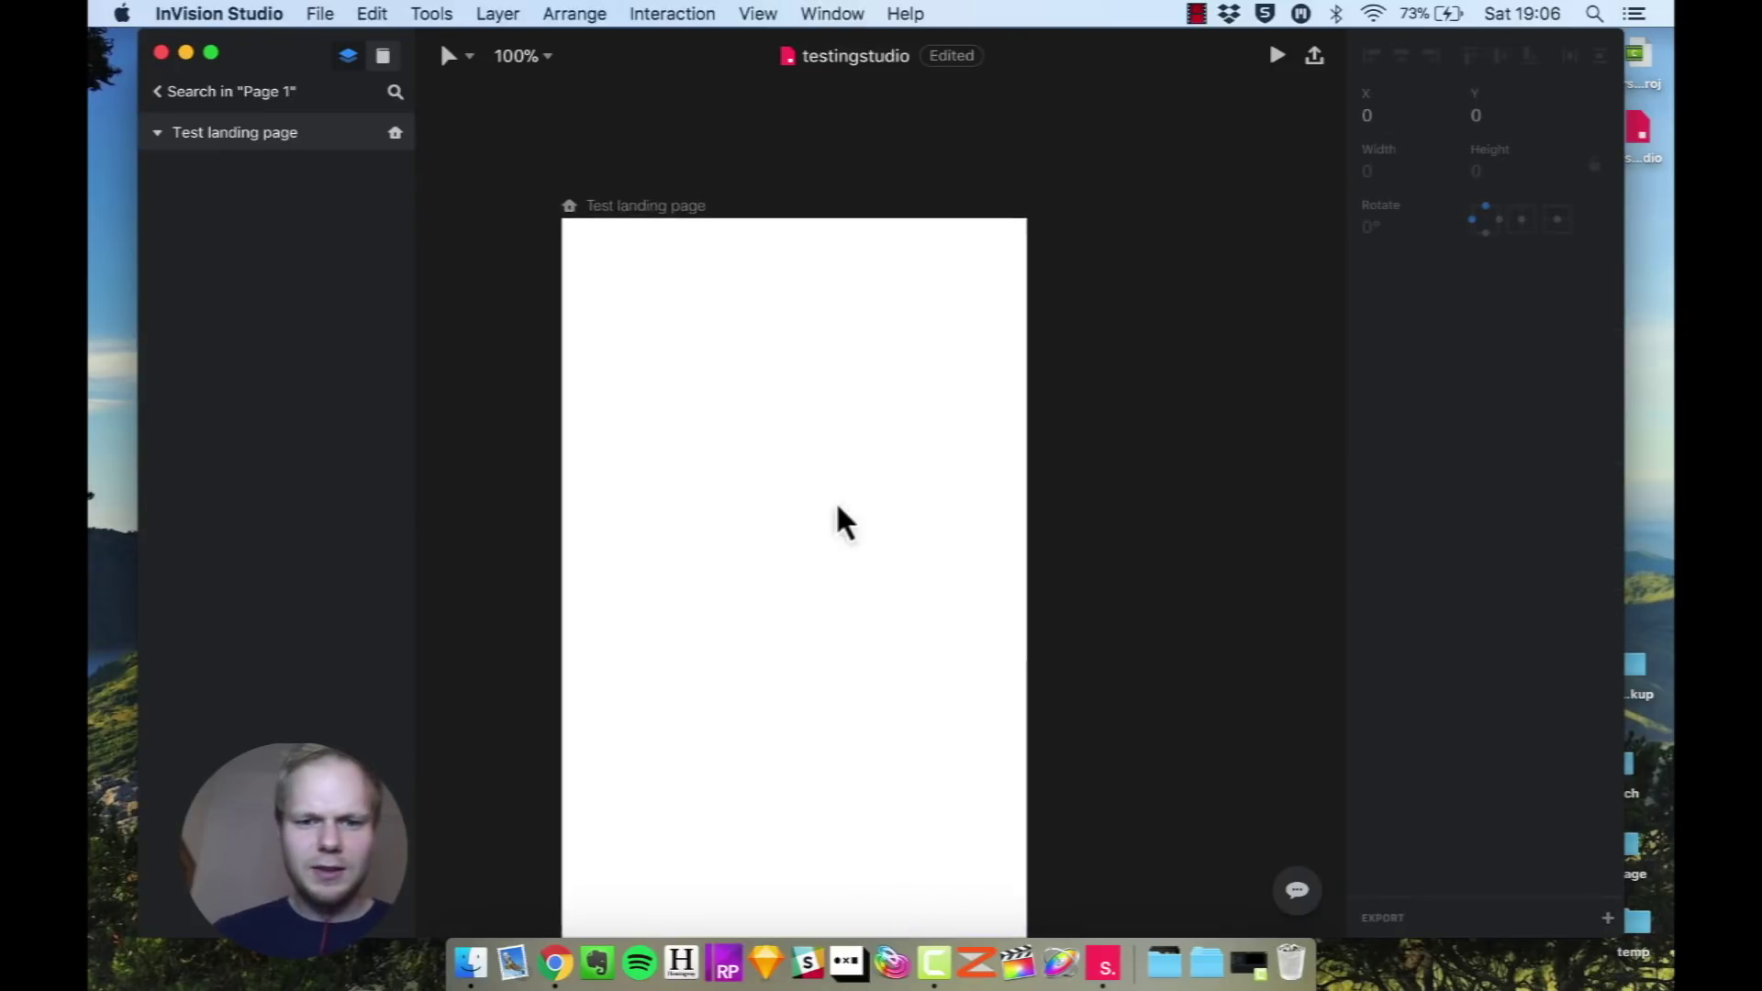
Draw a 375×272px rectangle across the artboard's top and fill it with the saved pink.
left_click(449, 56)
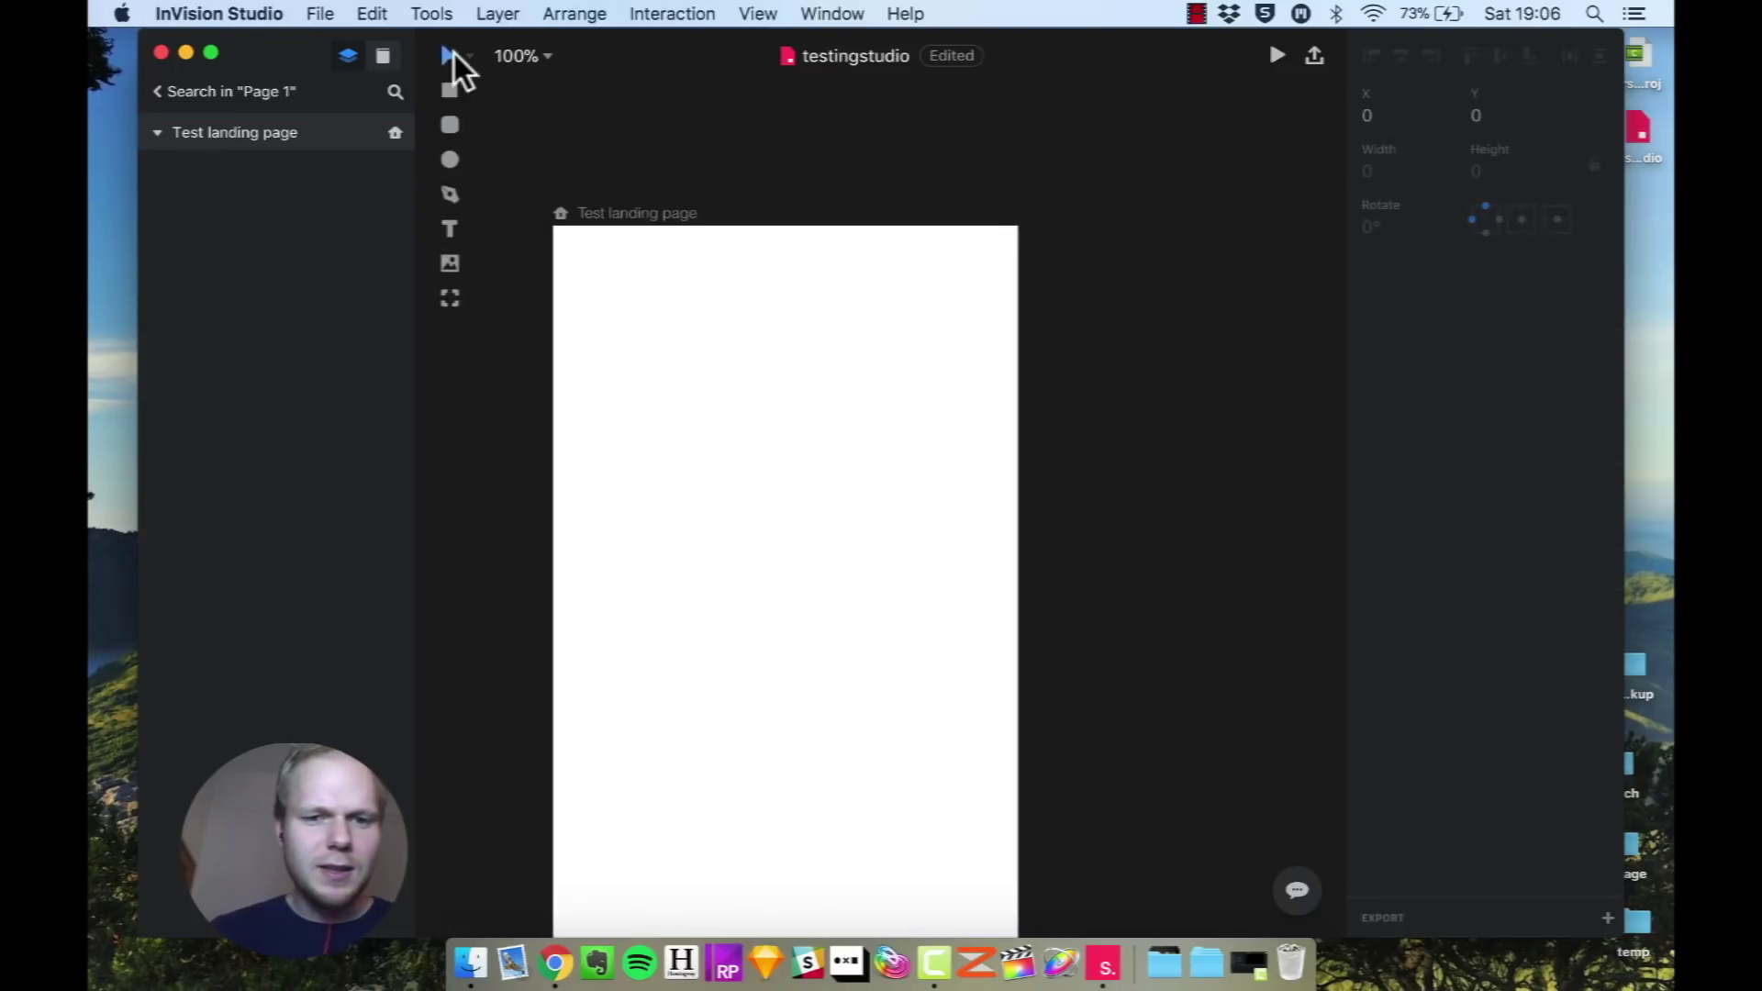
left_click(452, 130)
left_click_drag(553, 227, 1012, 561)
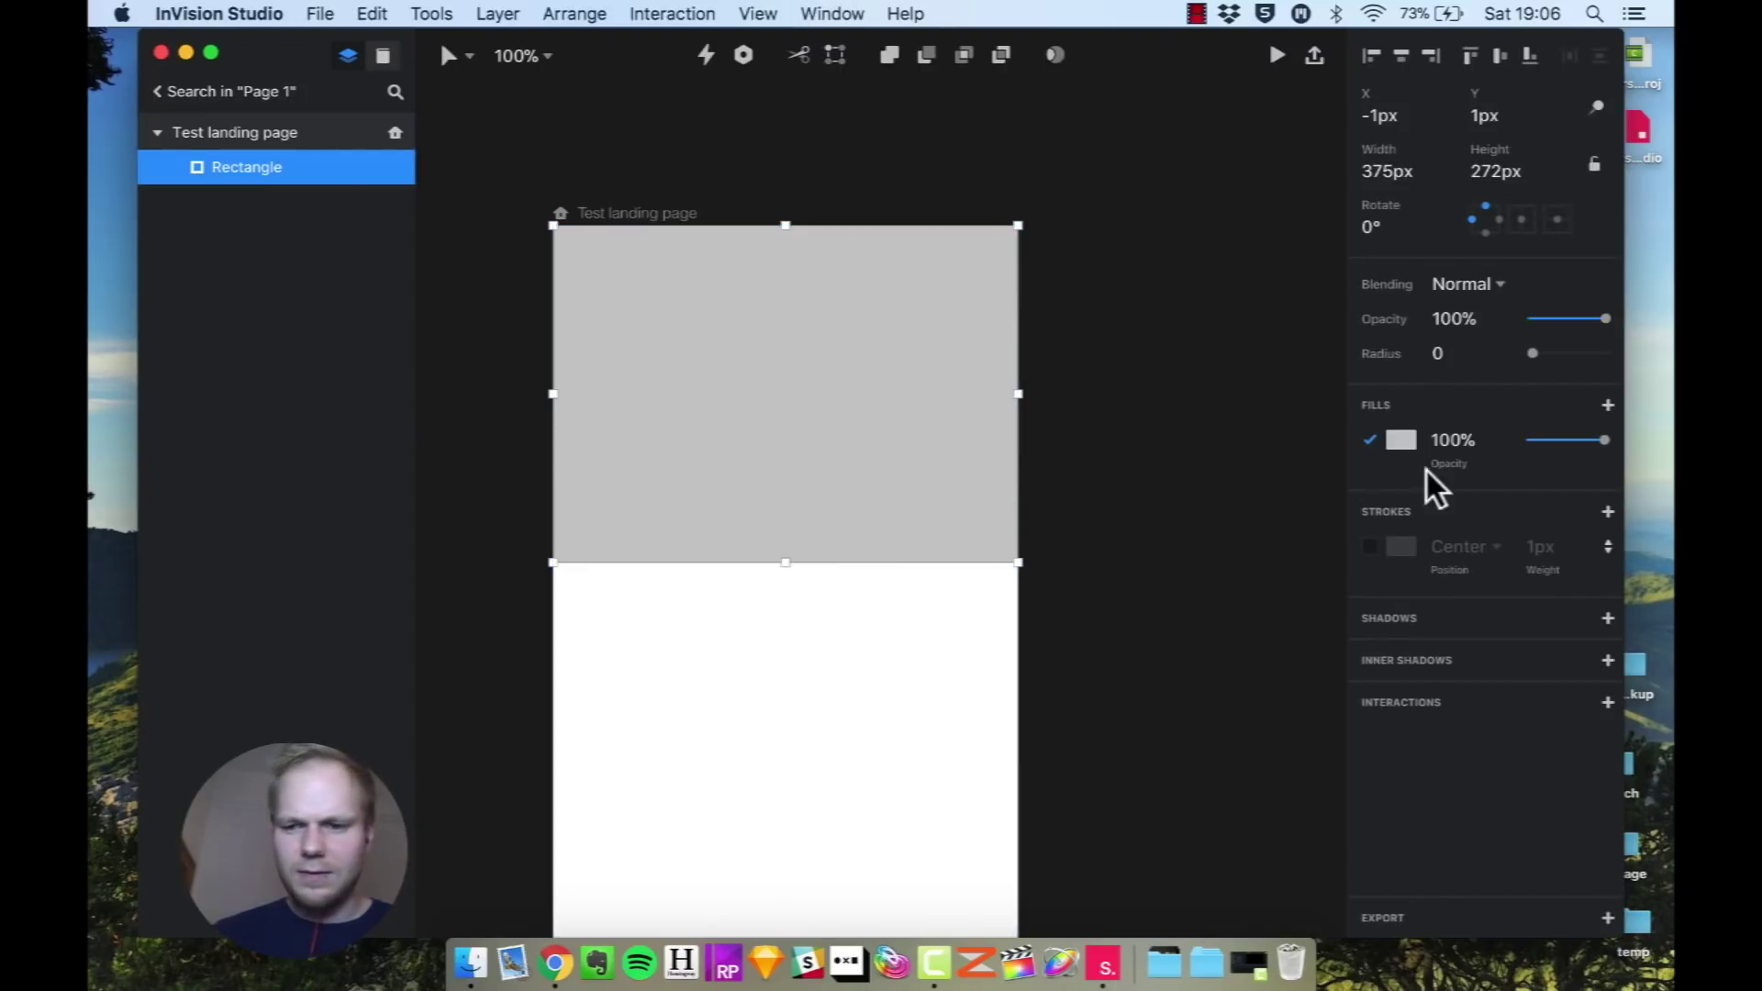
left_click(1402, 441)
left_click_drag(1451, 606, 1535, 538)
left_click(1462, 865)
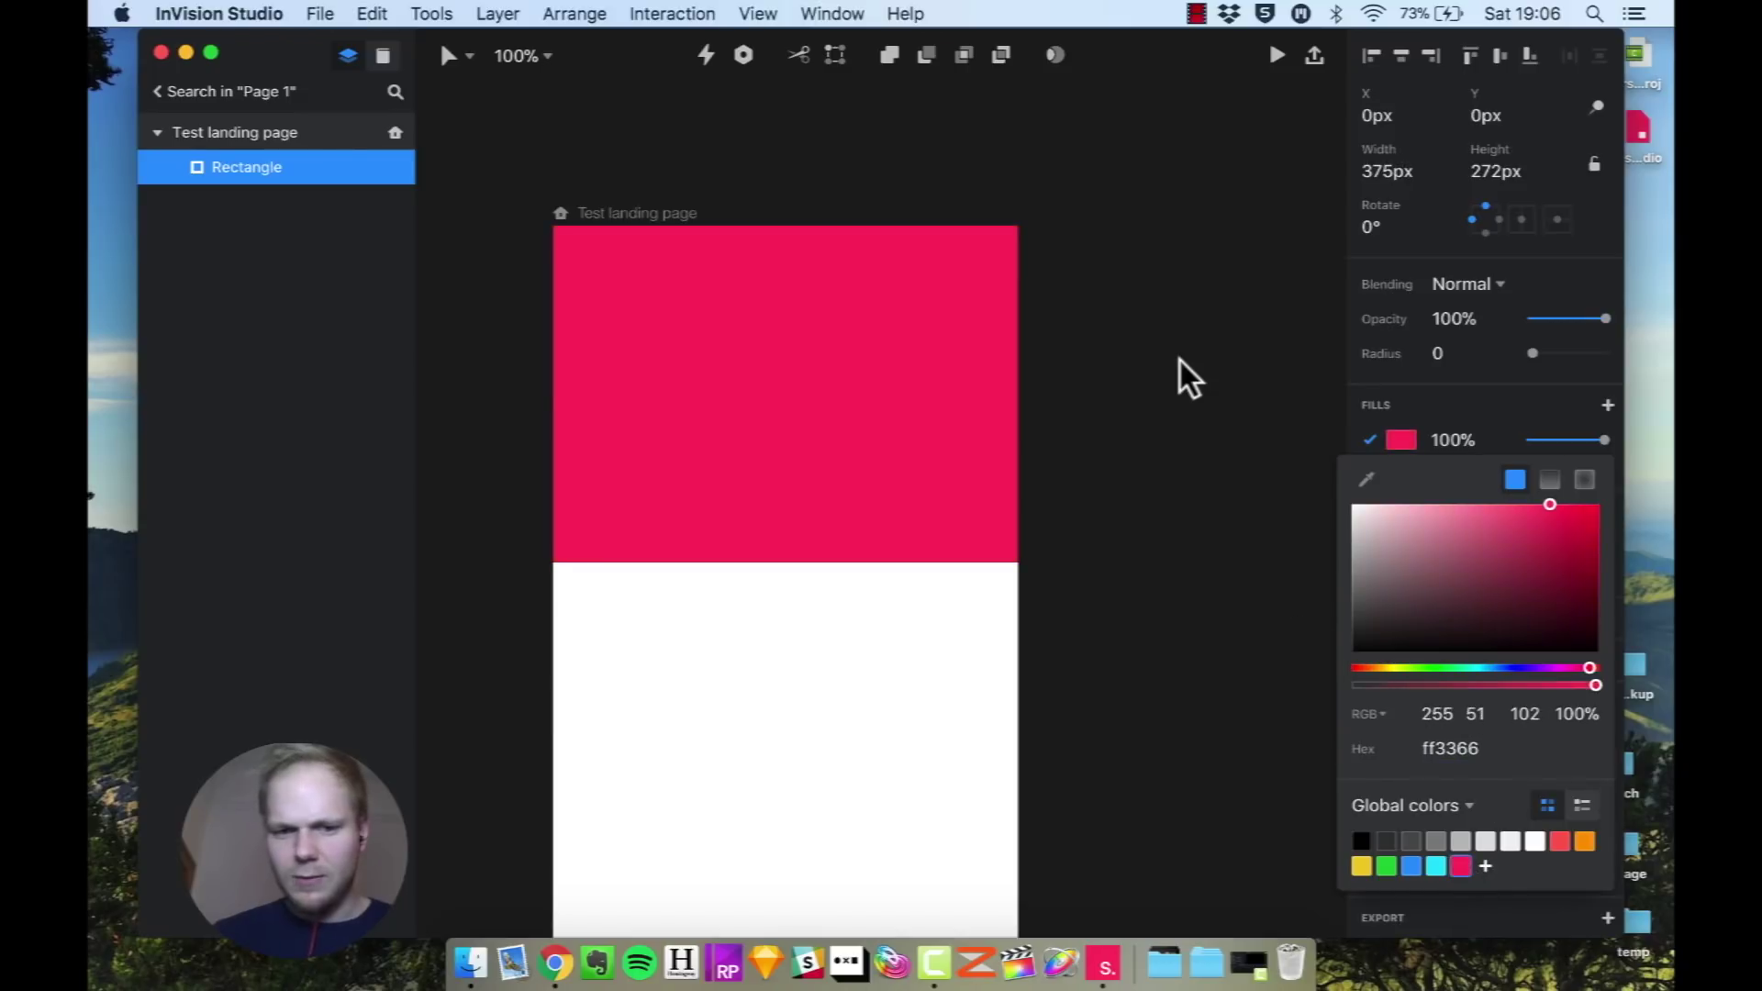
left_click(1184, 374)
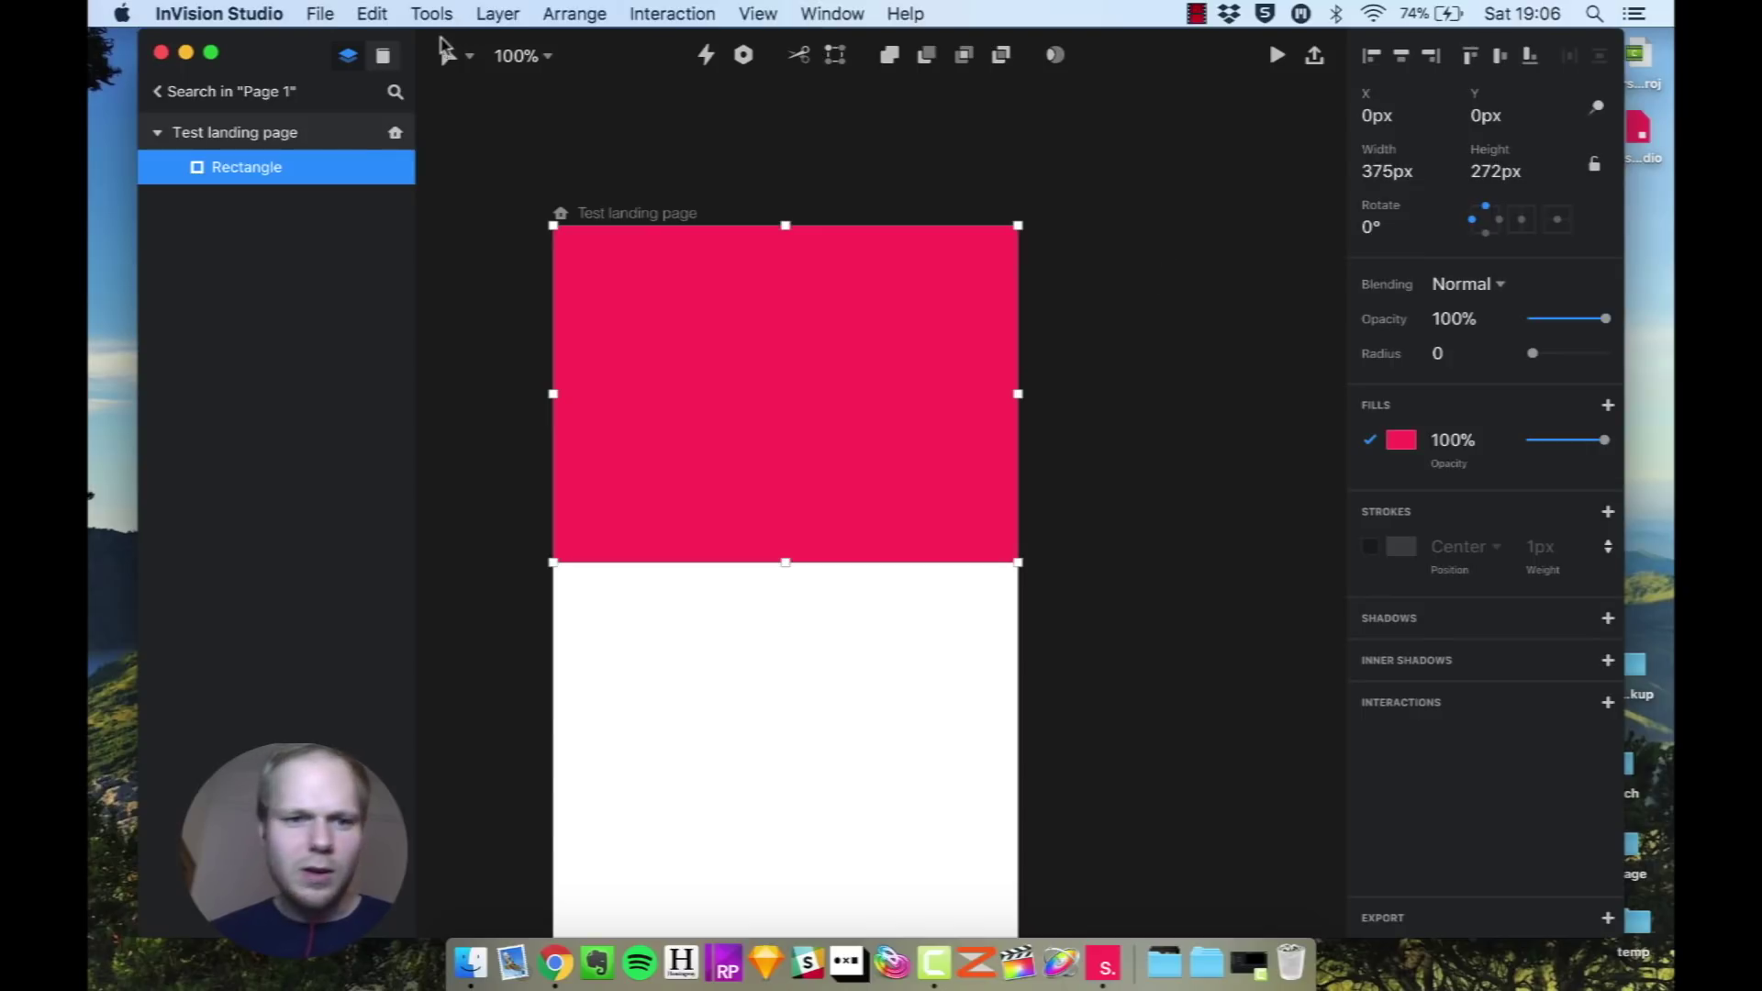
Add white Arial 34 'hello world.' text on the pink rectangle and move it higher.
mouse_move(449, 68)
left_click(456, 225)
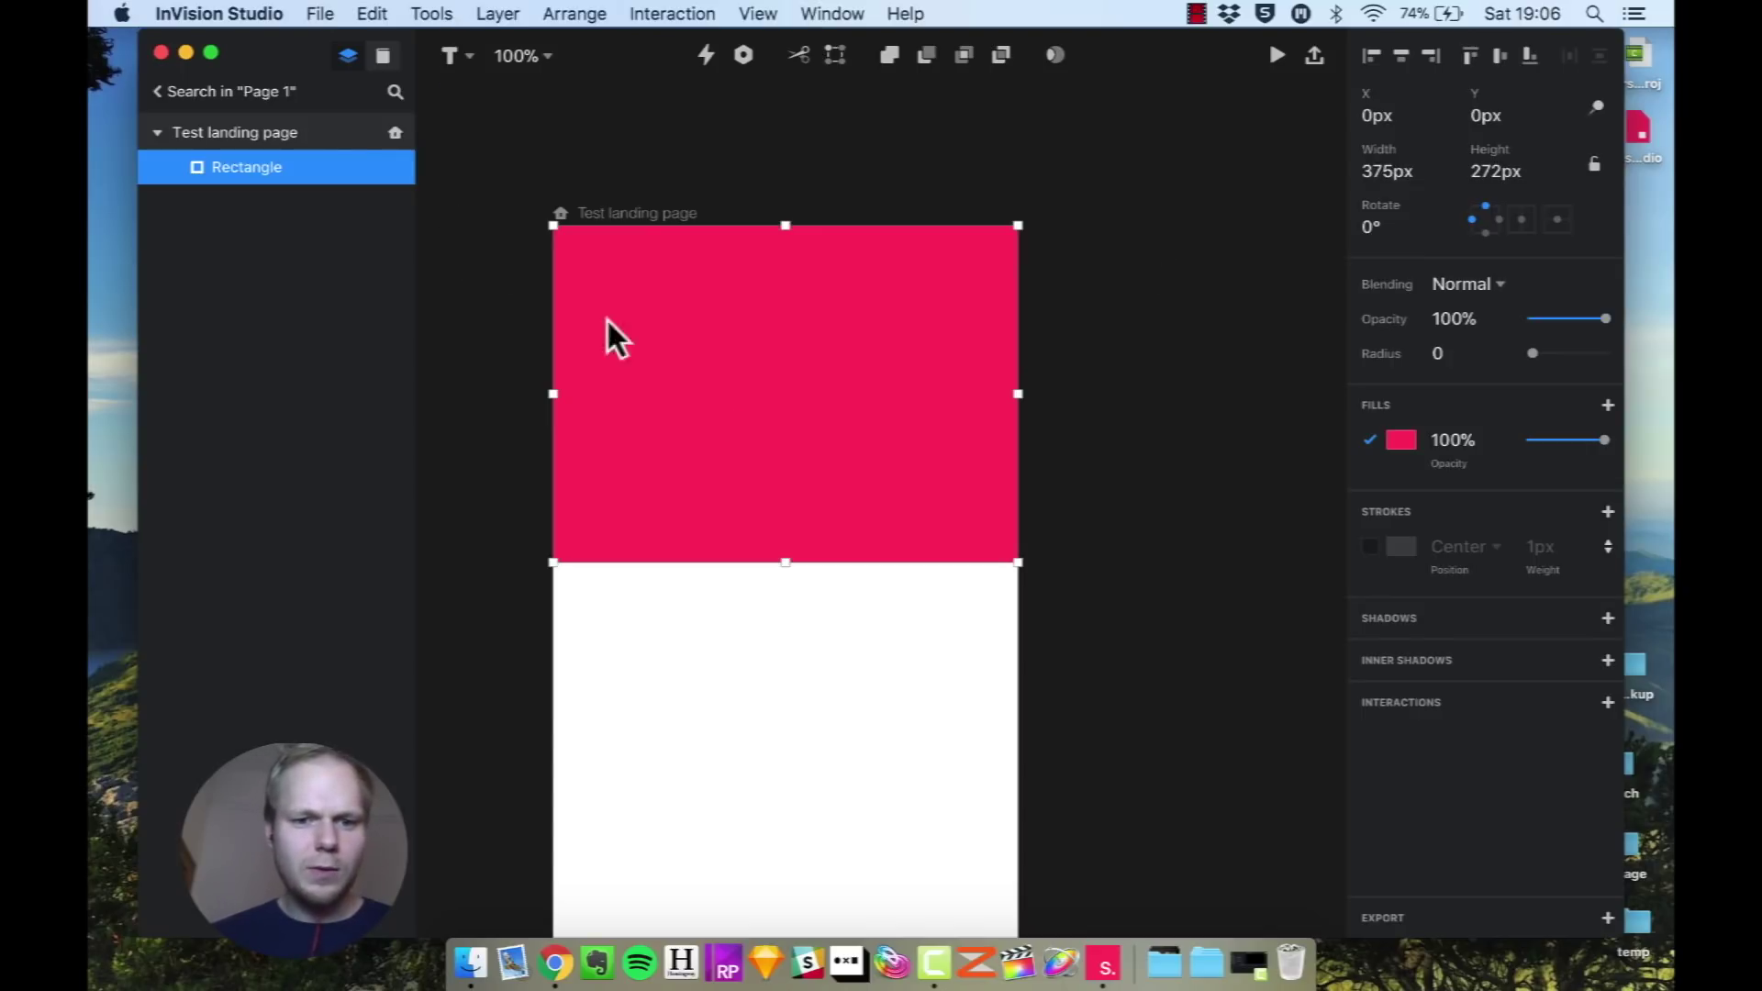
left_click(779, 468)
type("hello")
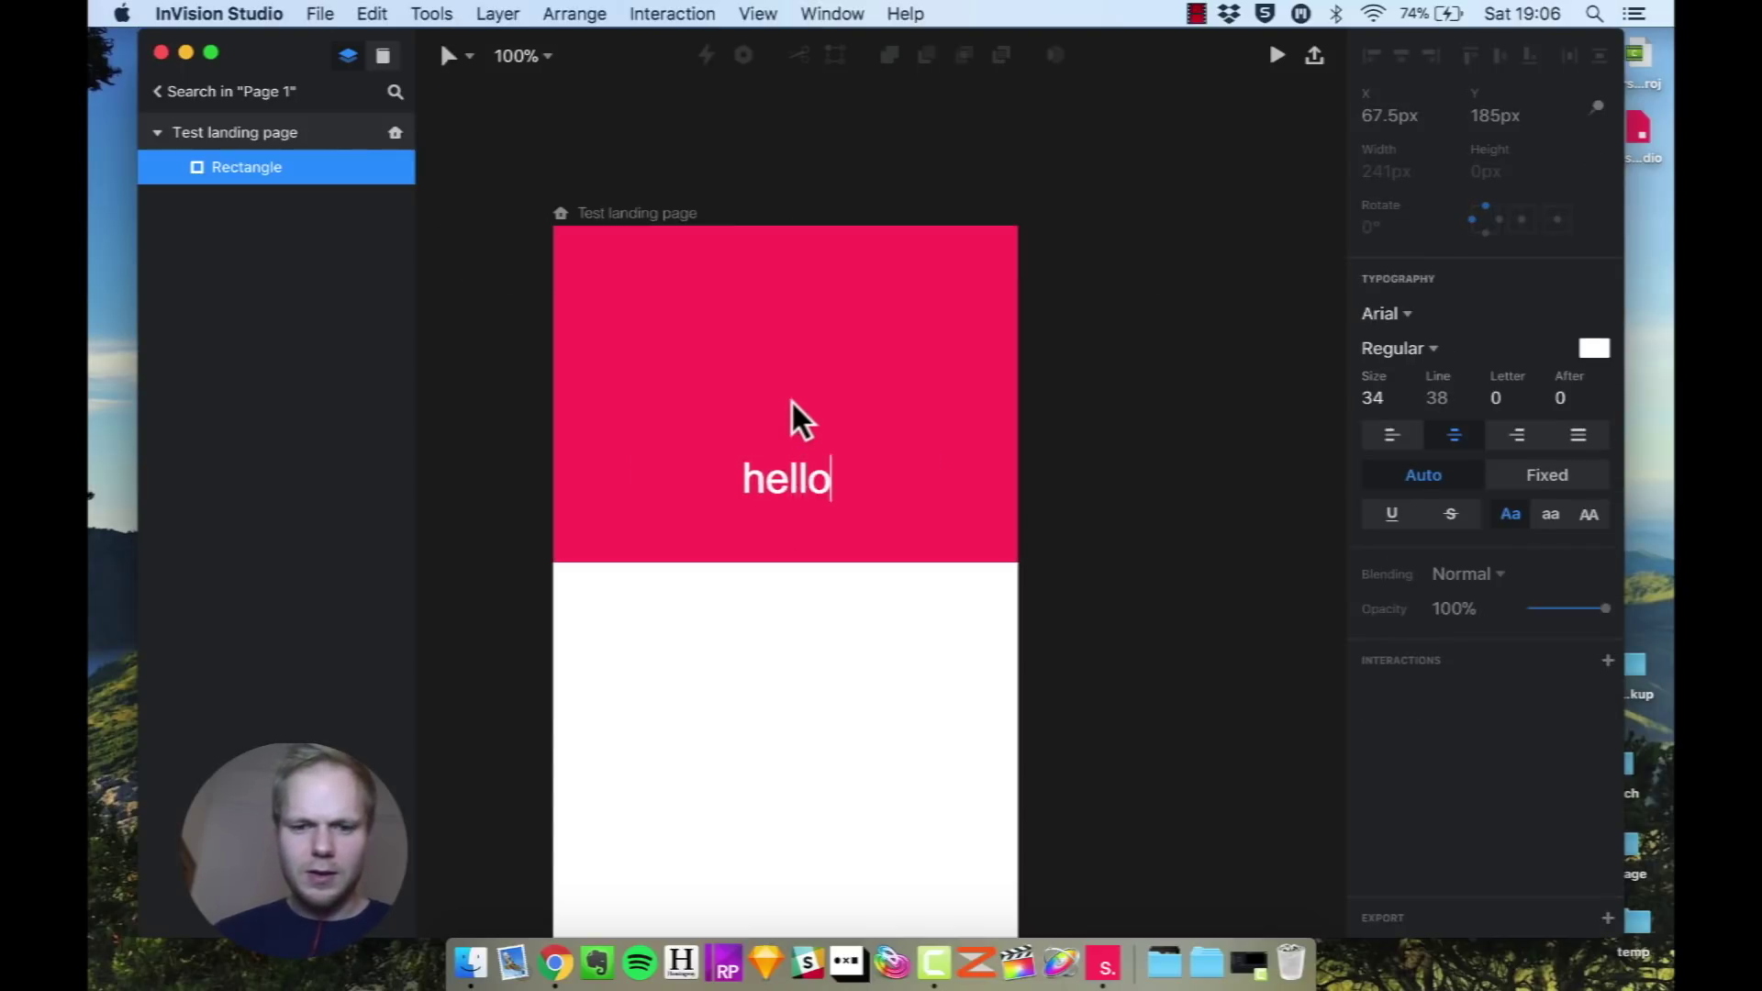
type(" world.")
key("BackSpace")
key("BackSpace")
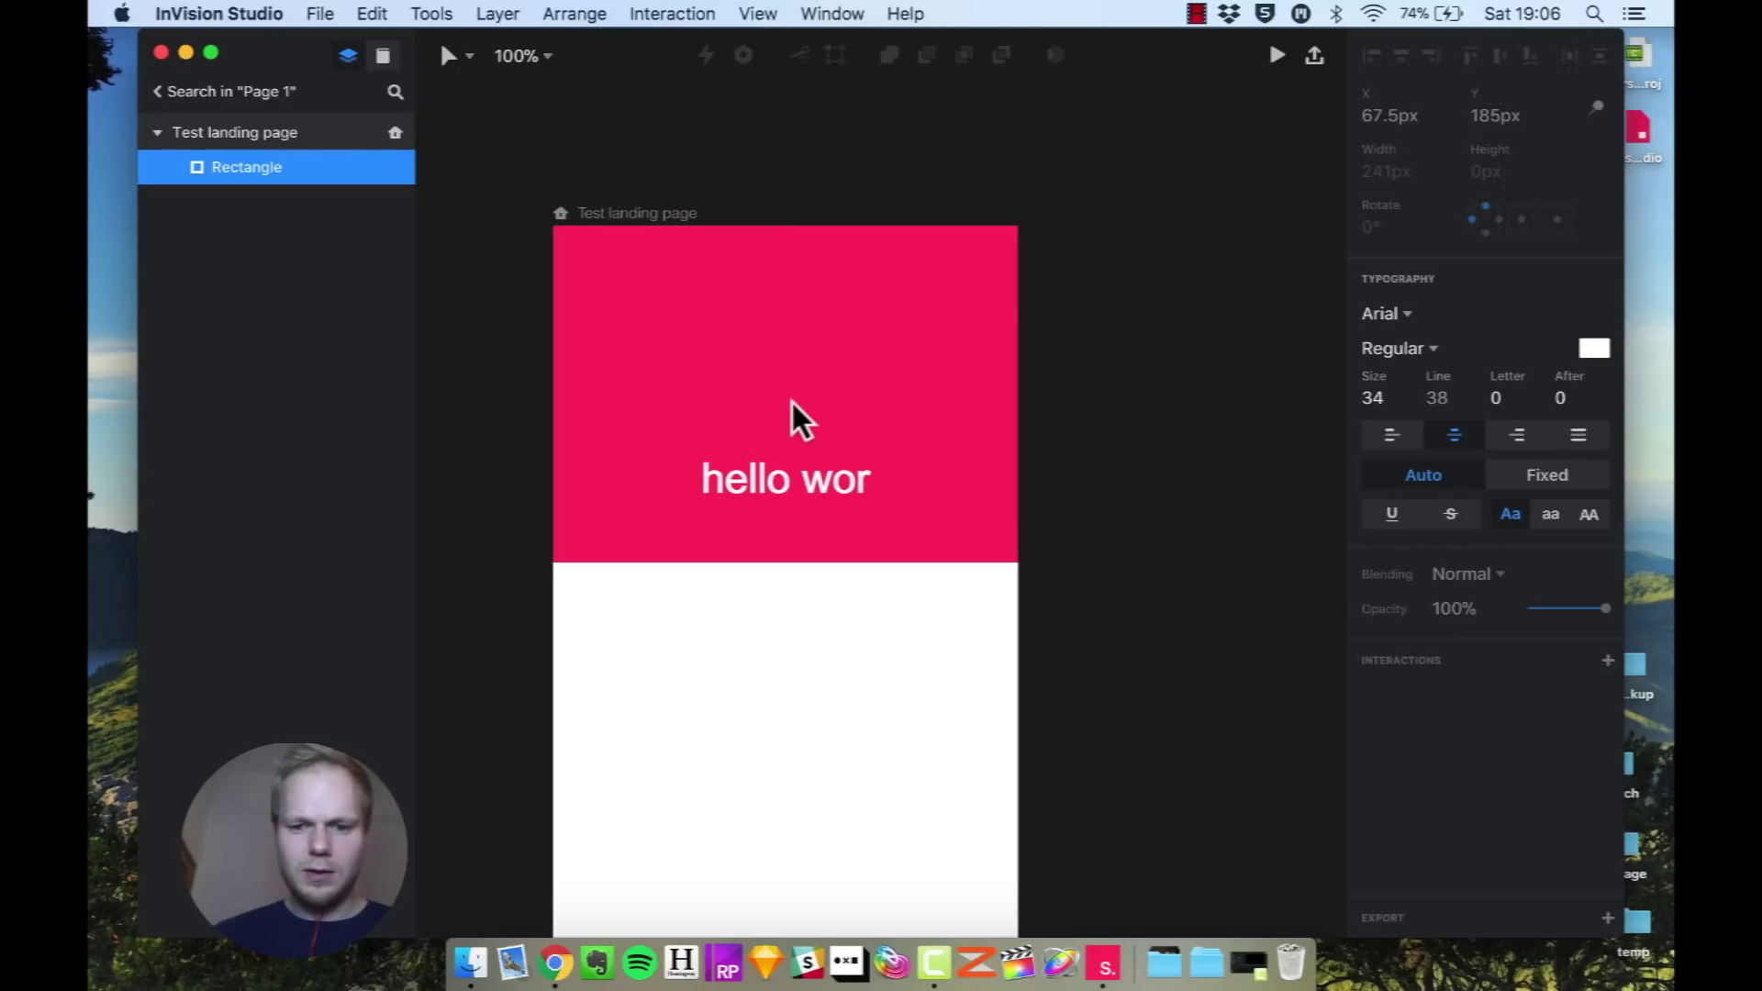
type("ld.")
left_click(1009, 498)
left_click(836, 484)
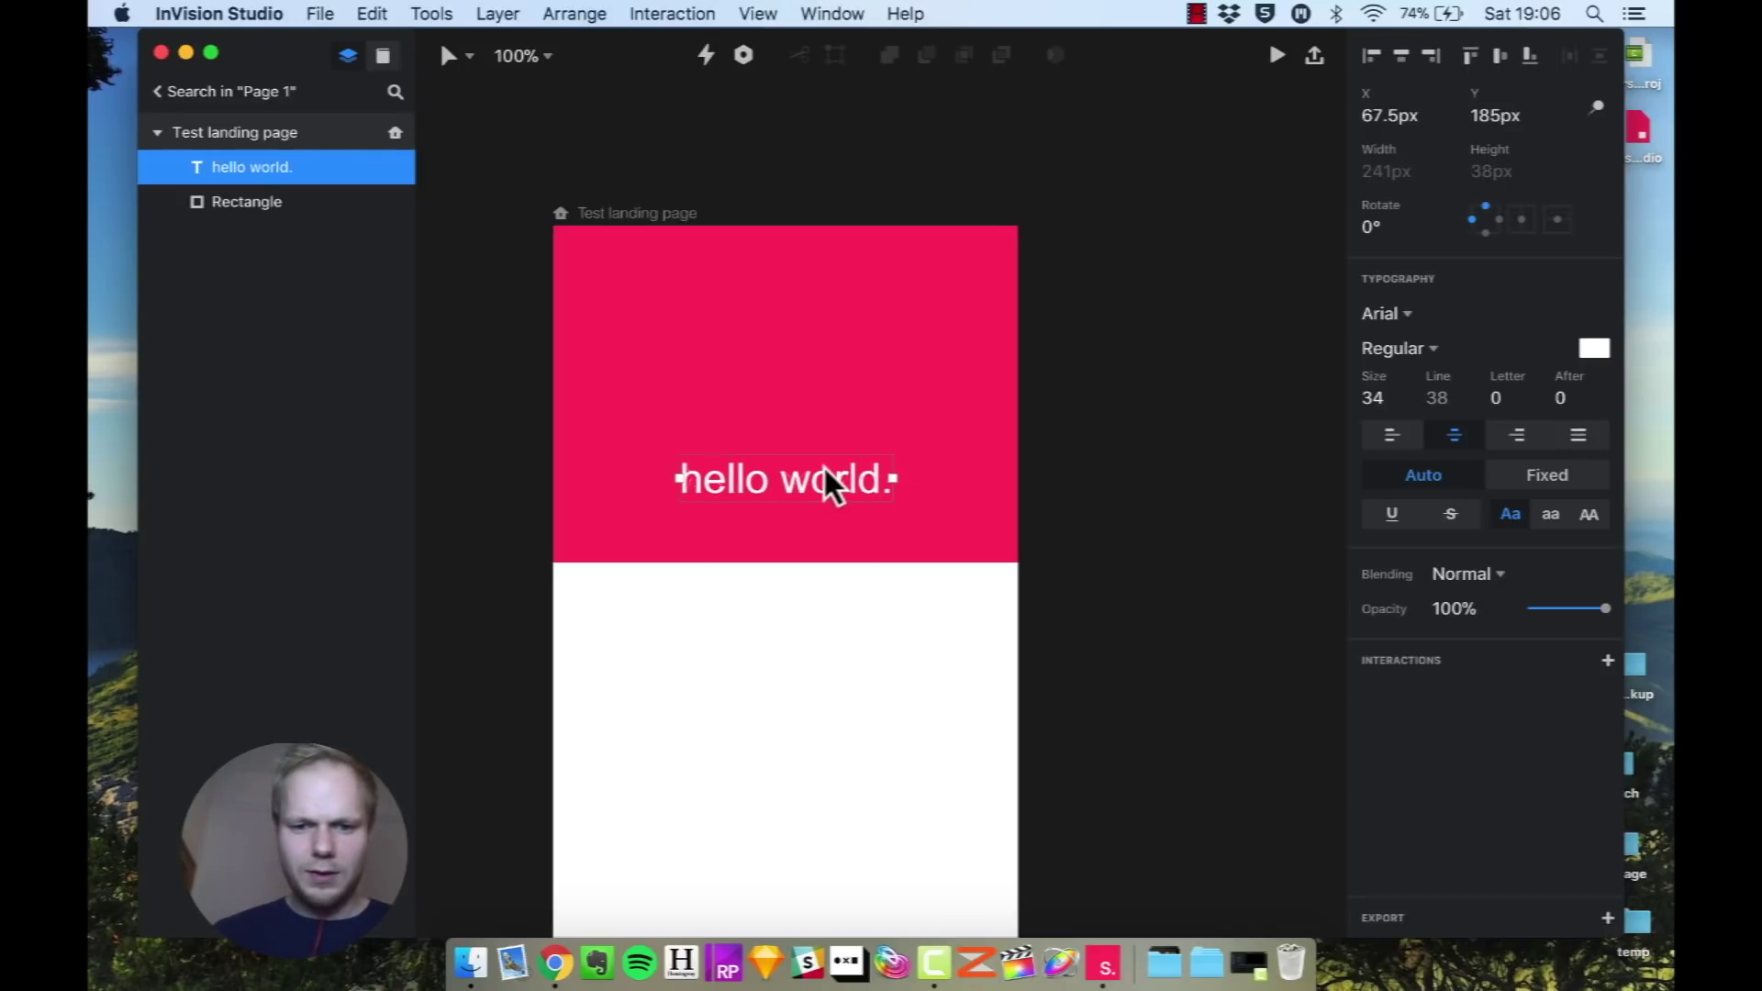
left_click_drag(826, 470, 810, 401)
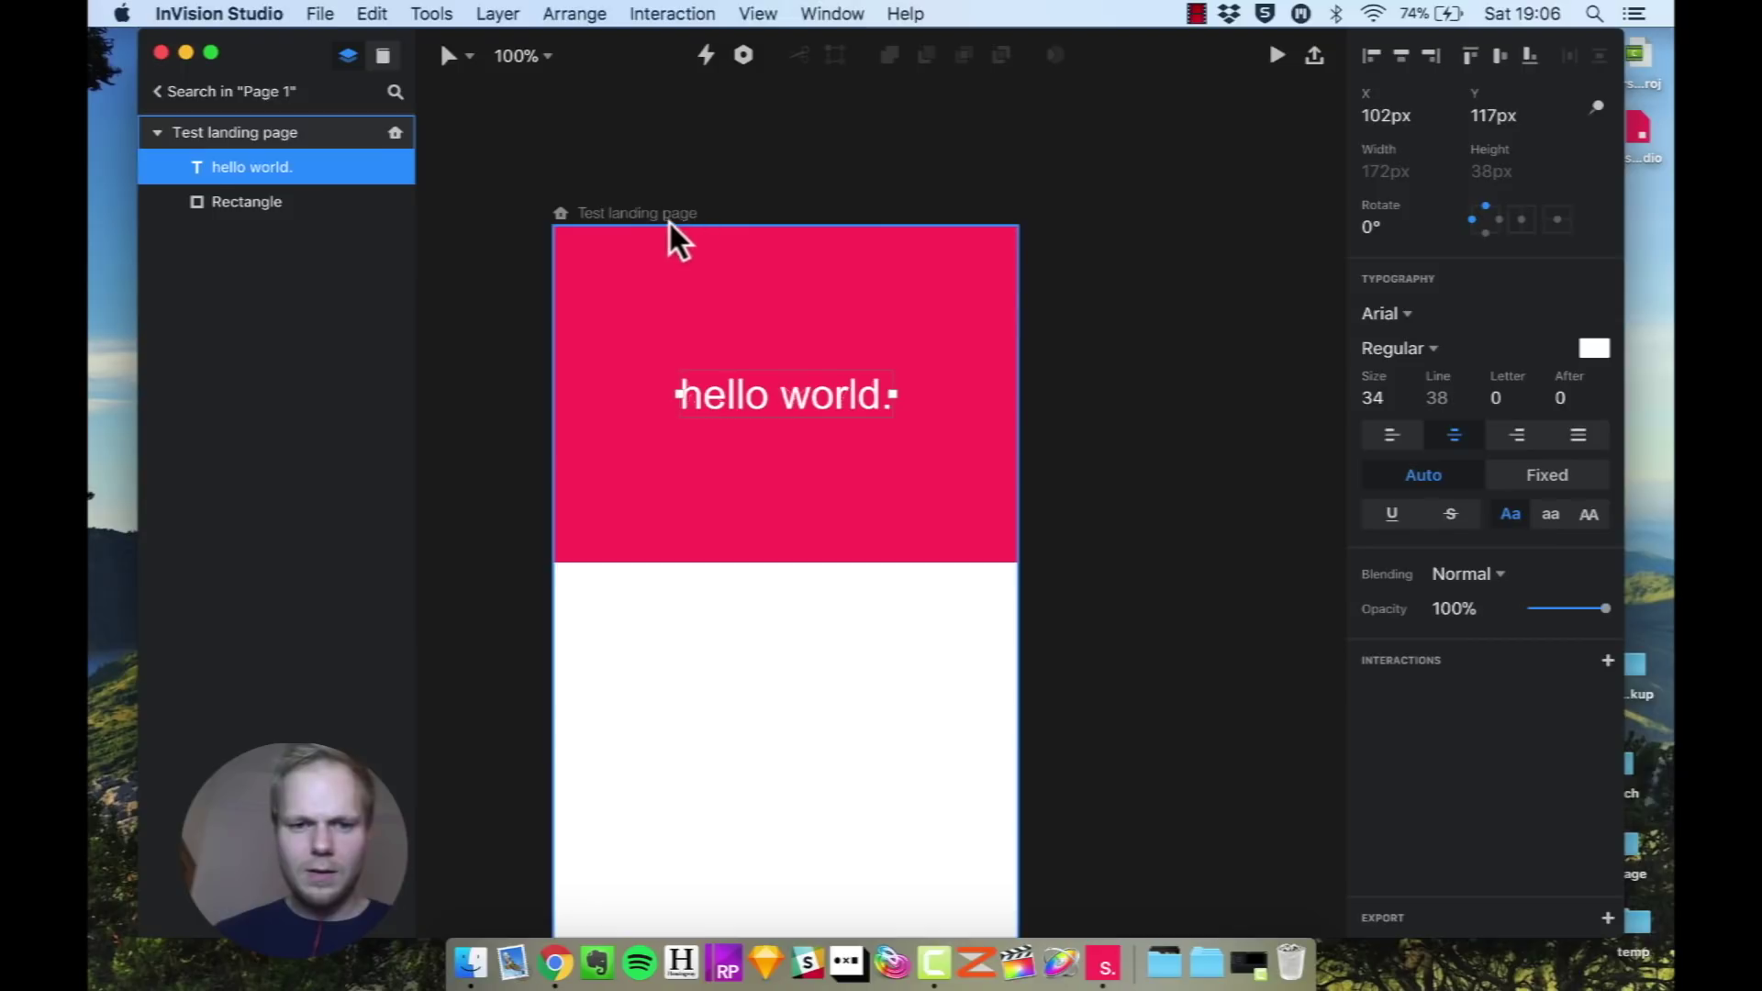
left_click(642, 214)
right_click(642, 217)
Duplicate the artboard as Test landing page 1 and stretch the copy's pink rectangle down the whole page.
left_click(697, 162)
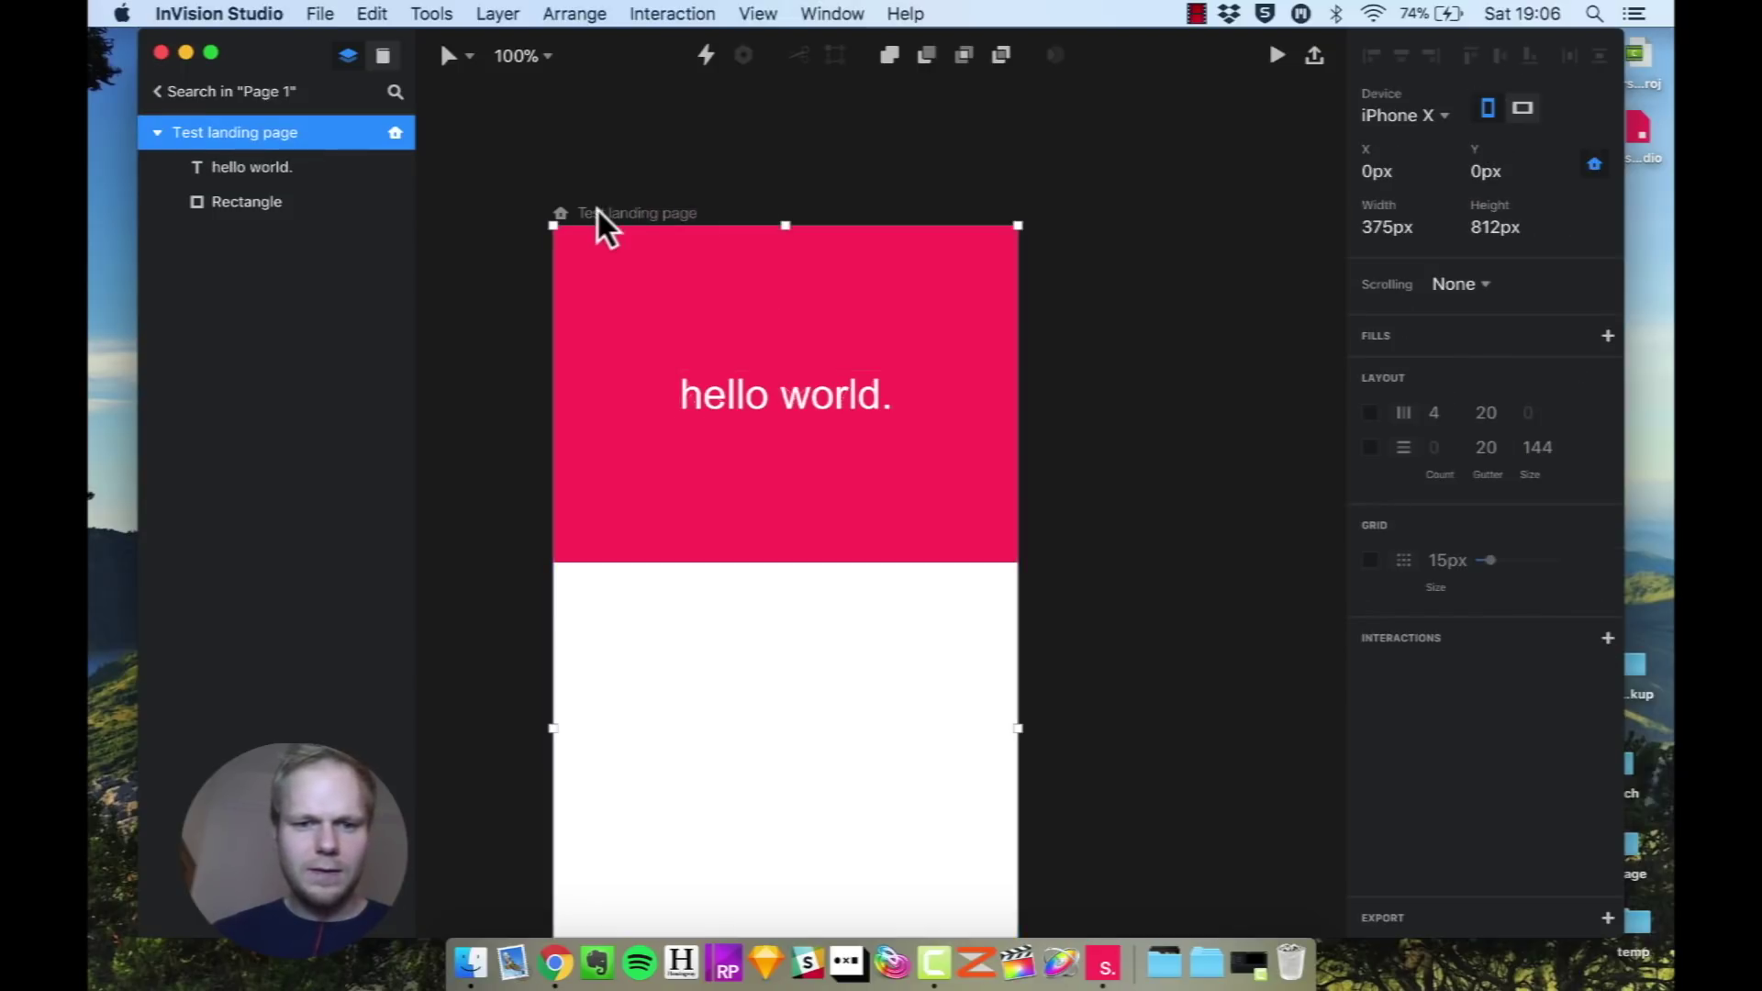
key("super+d")
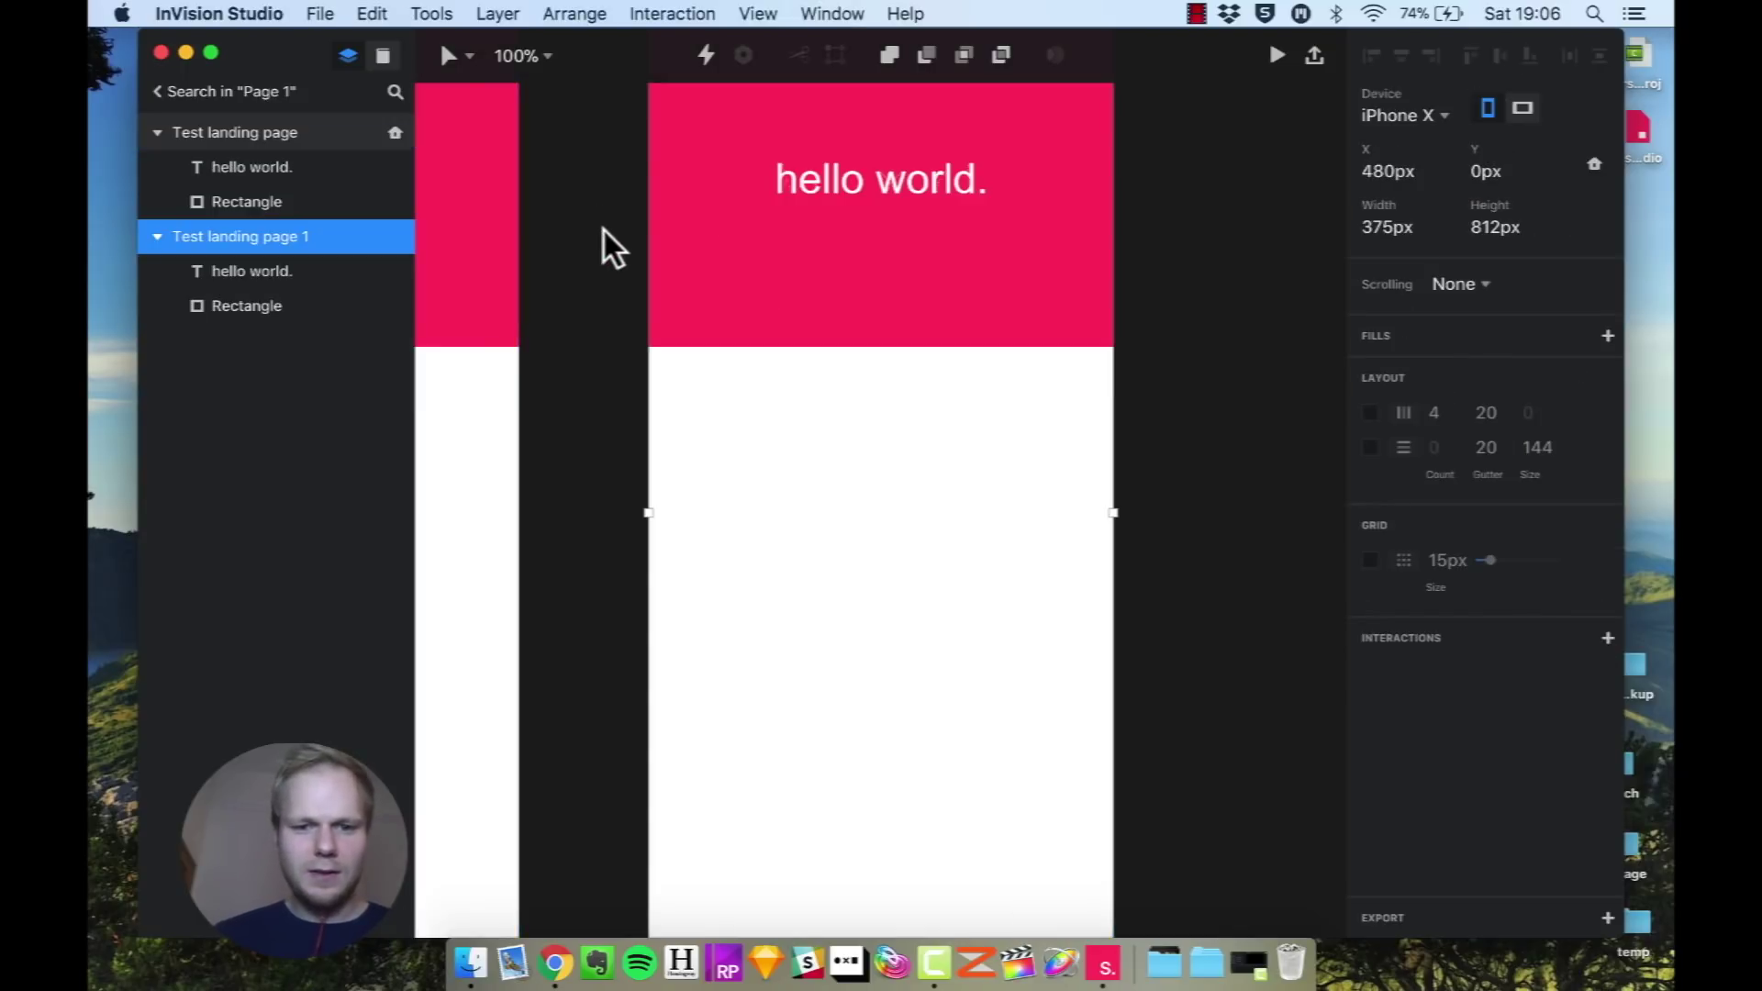
left_click(1028, 482)
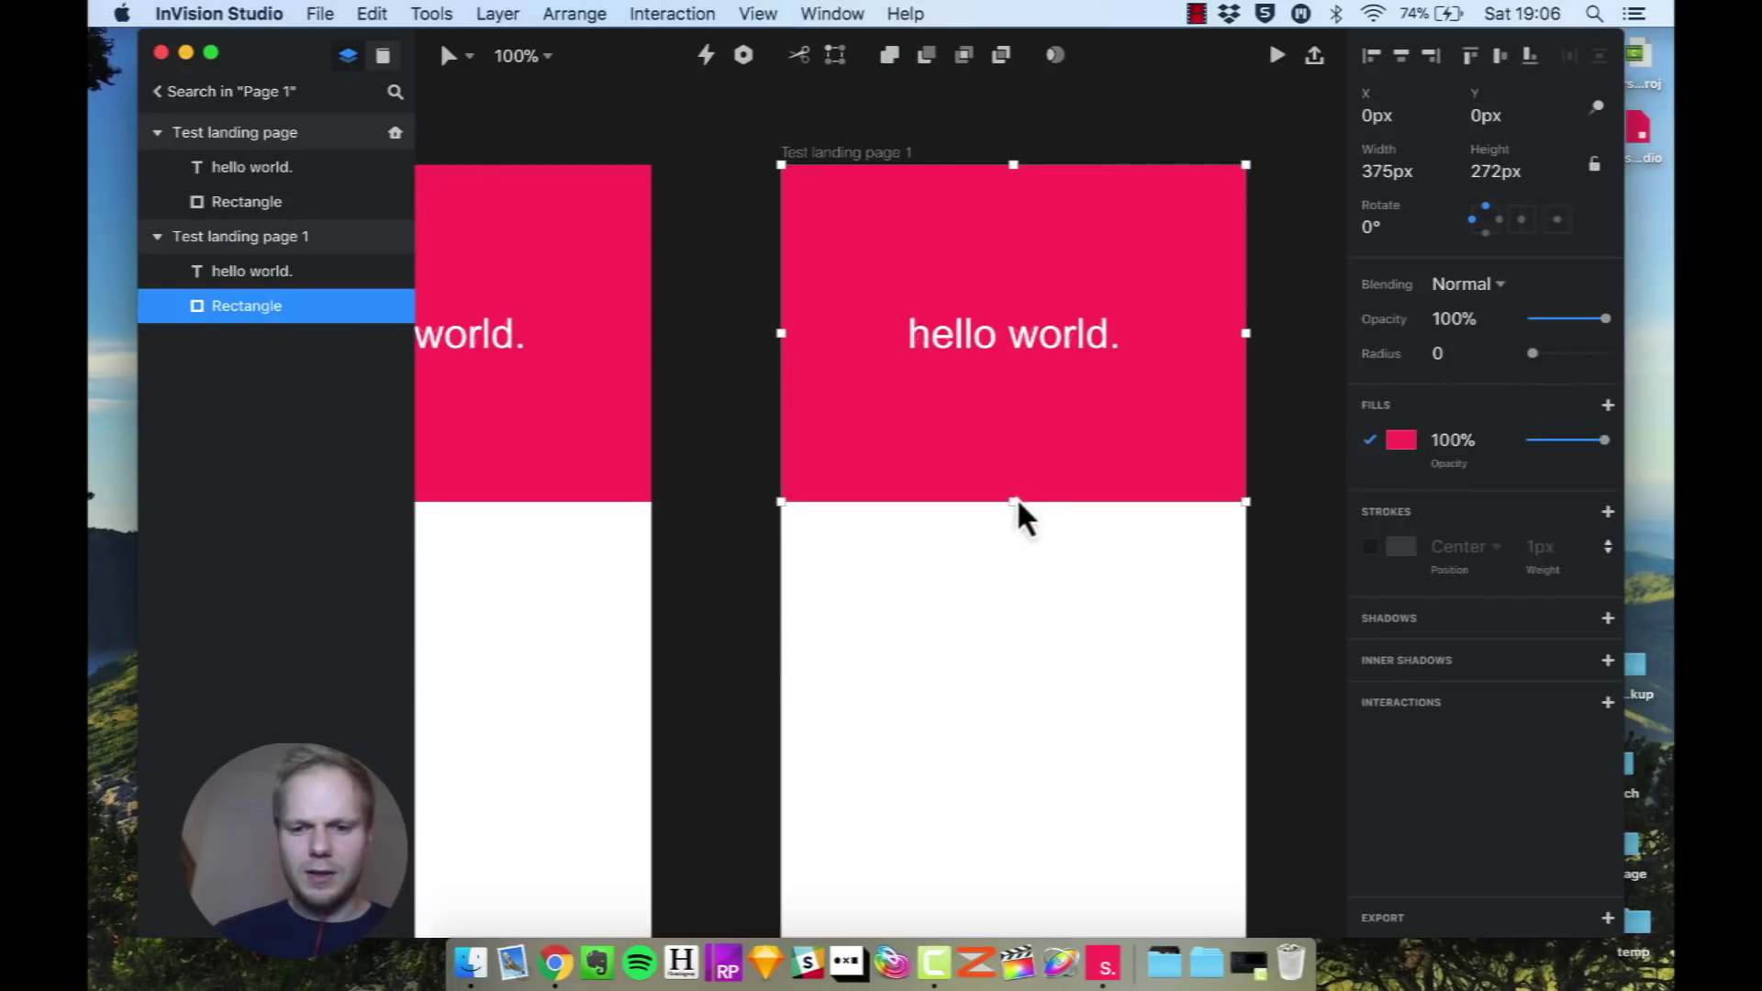
left_click_drag(1013, 502, 1021, 909)
left_click(716, 336)
scroll(716, 336, "left", 5)
left_click(532, 185)
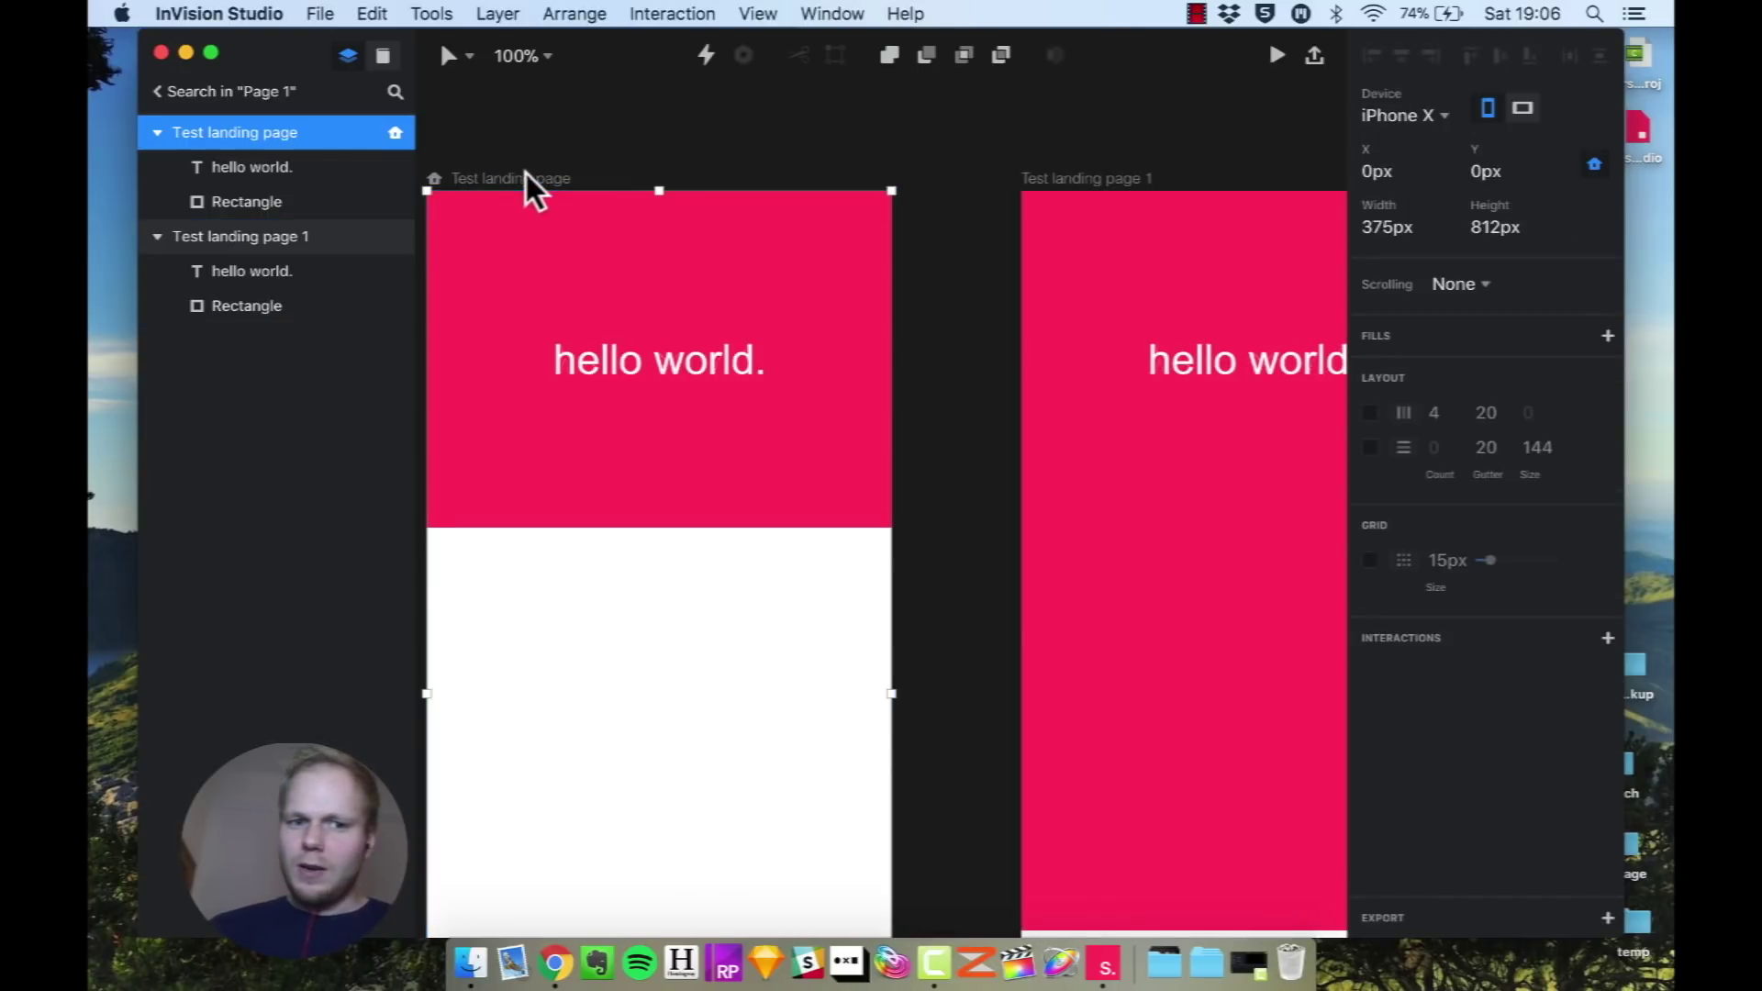
Link Test landing page to Test landing page 1 with a click-triggered Motion transition.
left_click(706, 55)
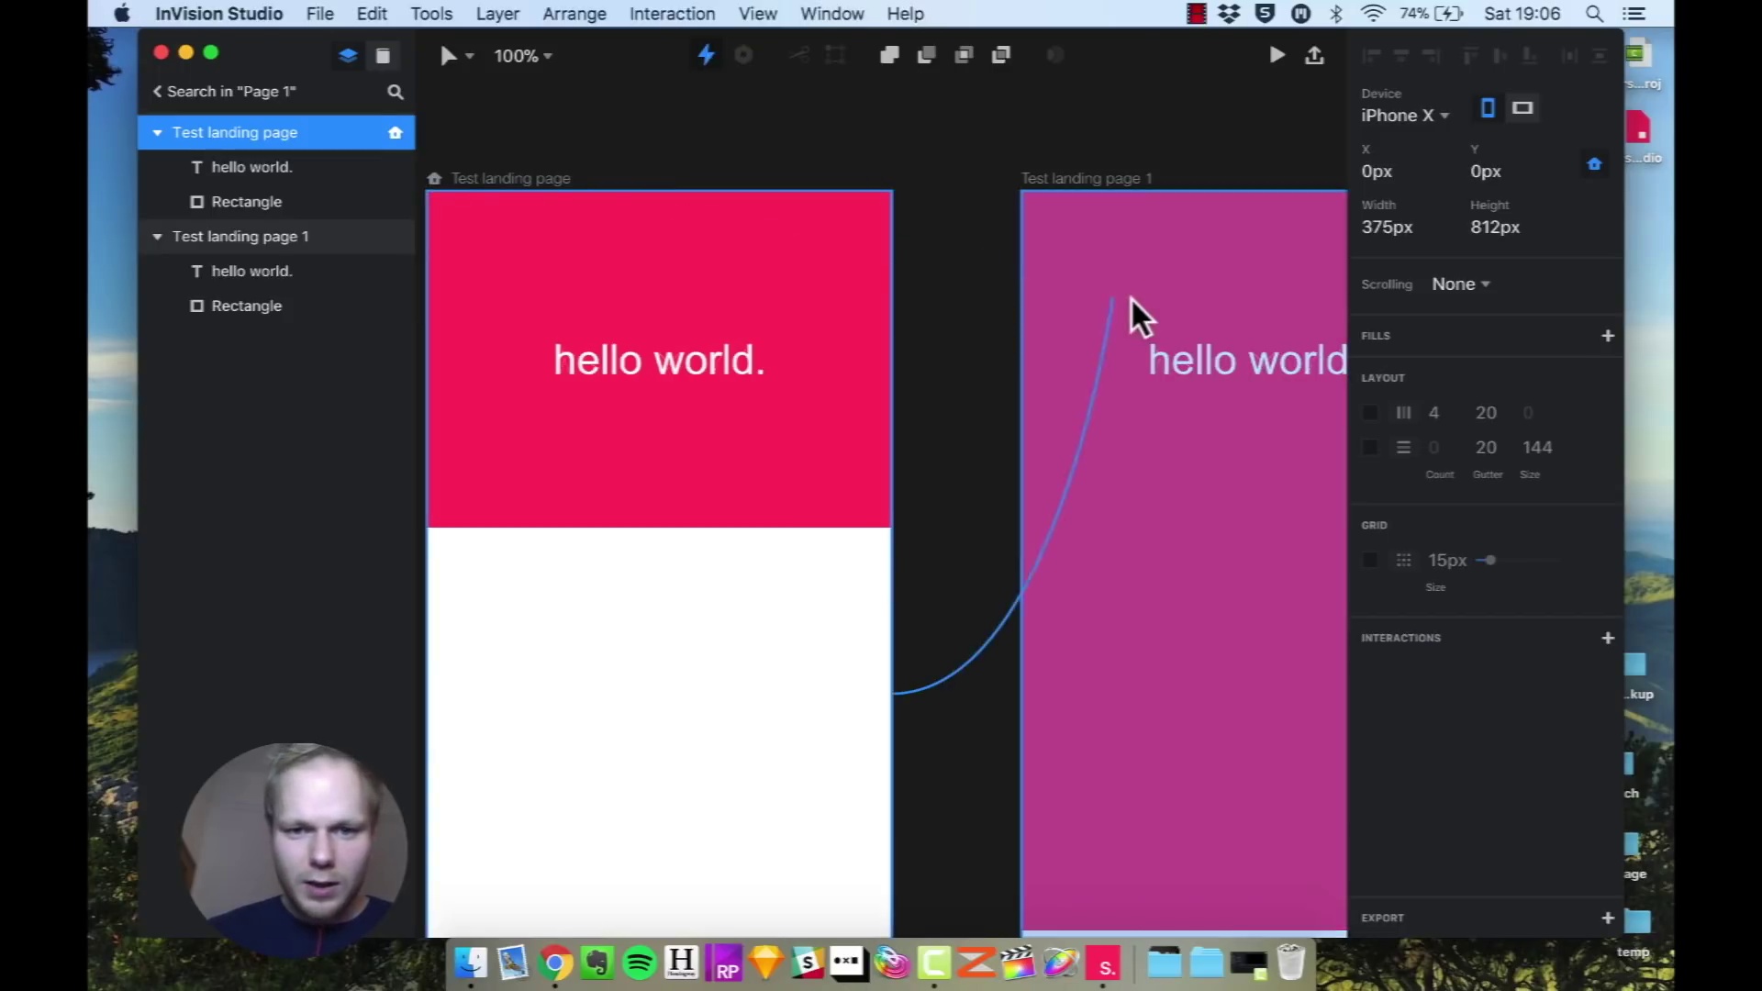
left_click(1132, 300)
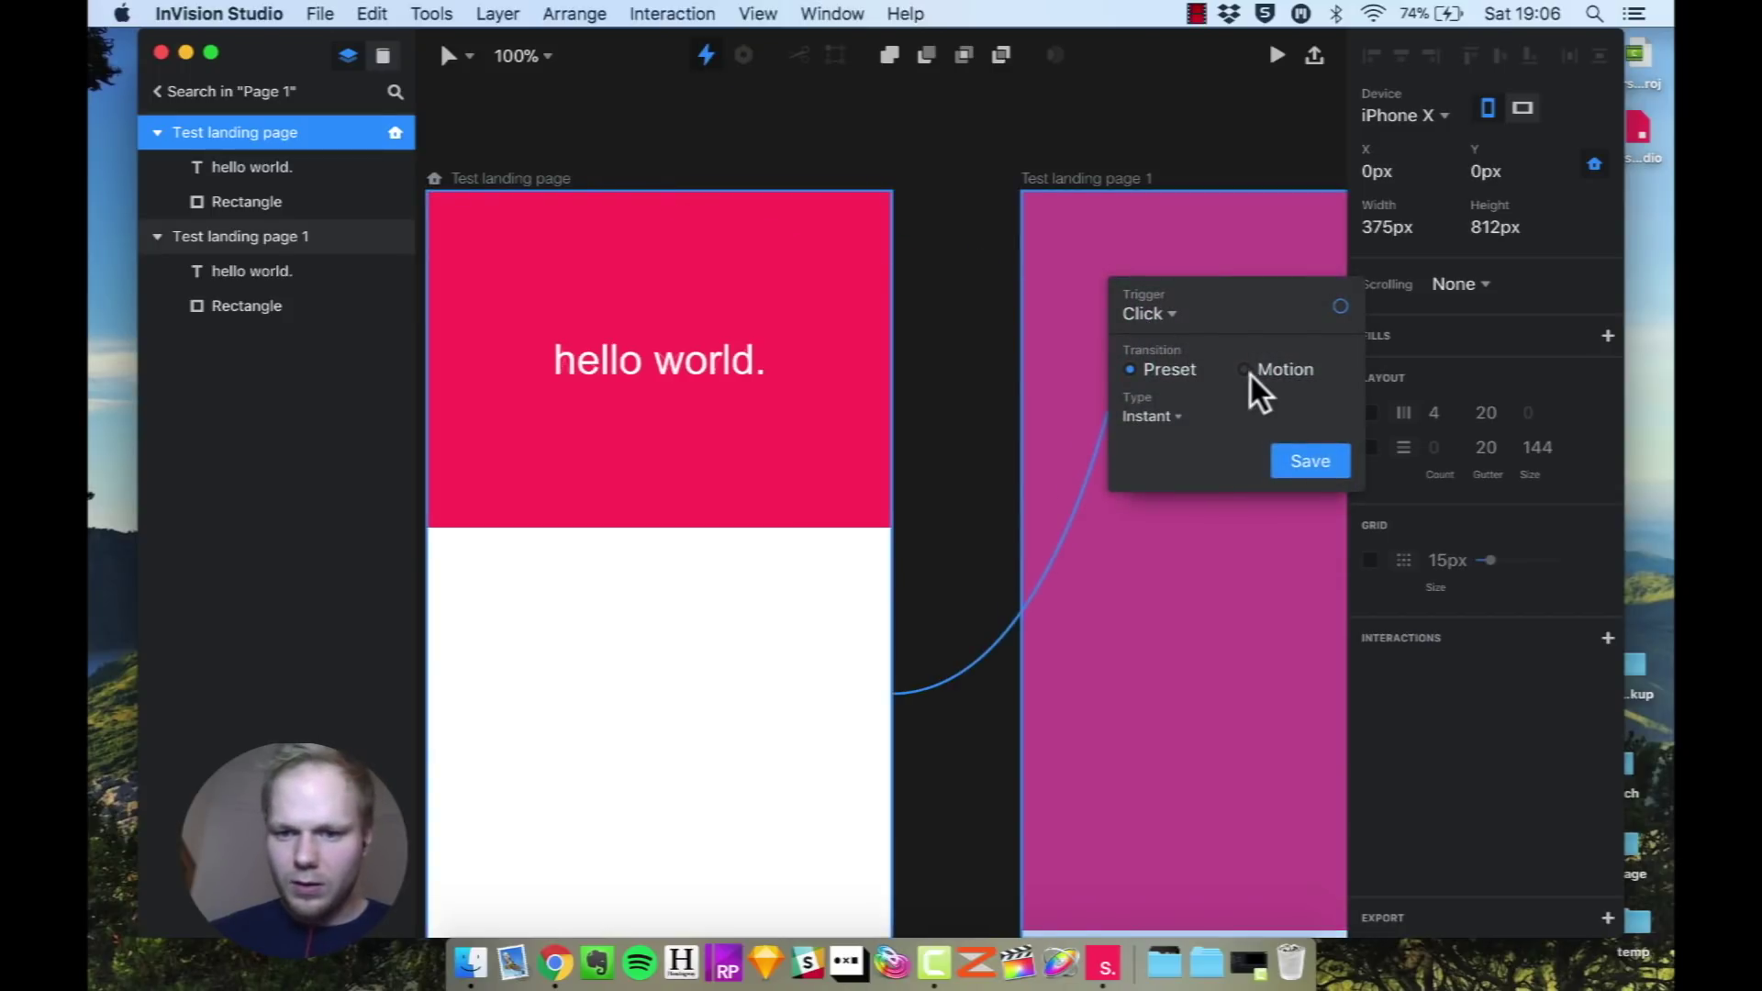
left_click(1162, 418)
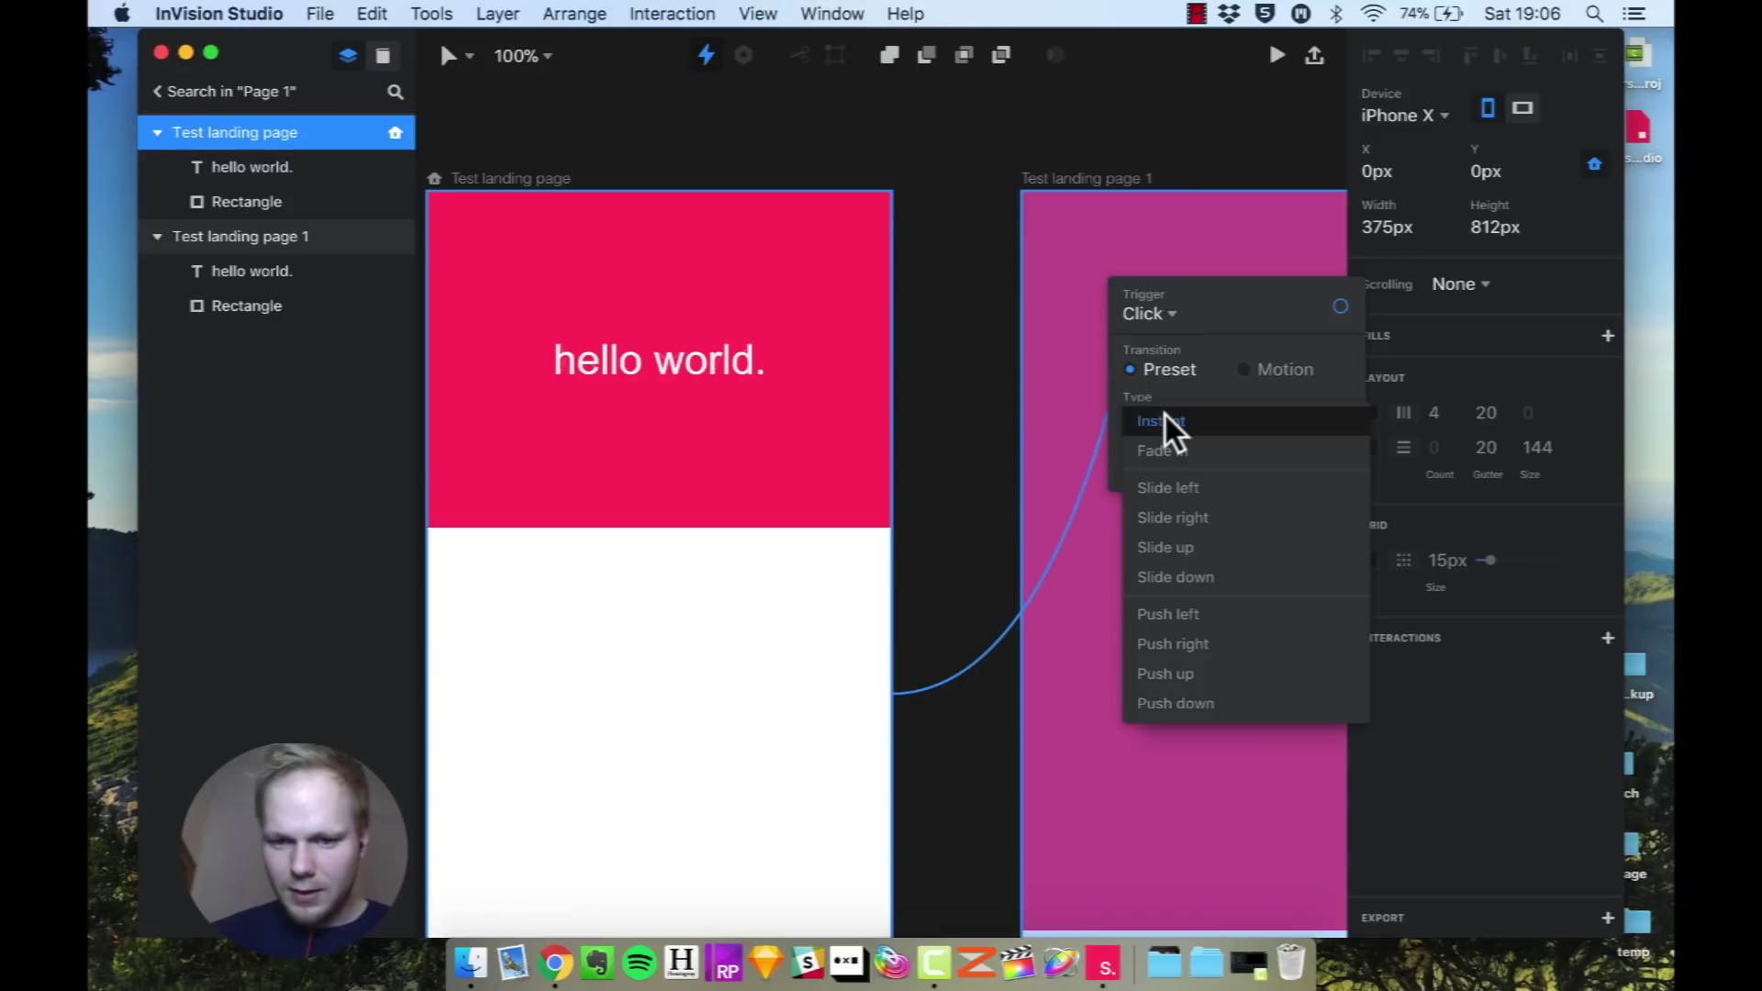
left_click(1248, 376)
left_click(1244, 369)
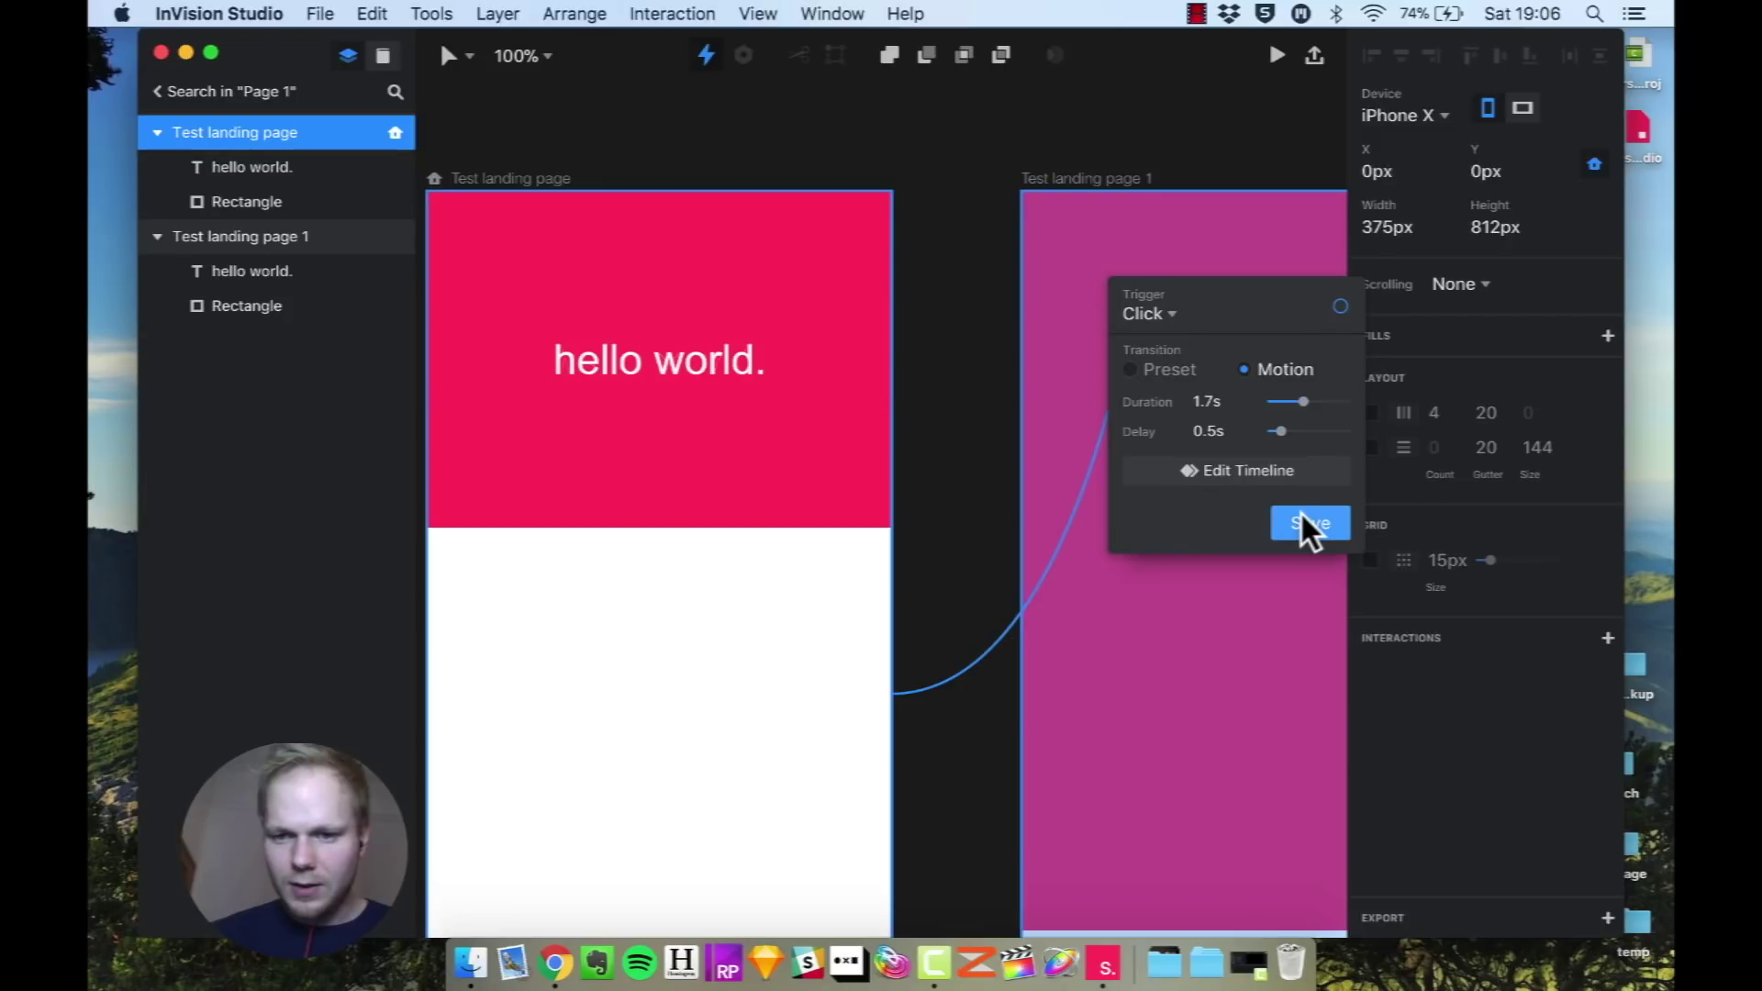
left_click(1341, 308)
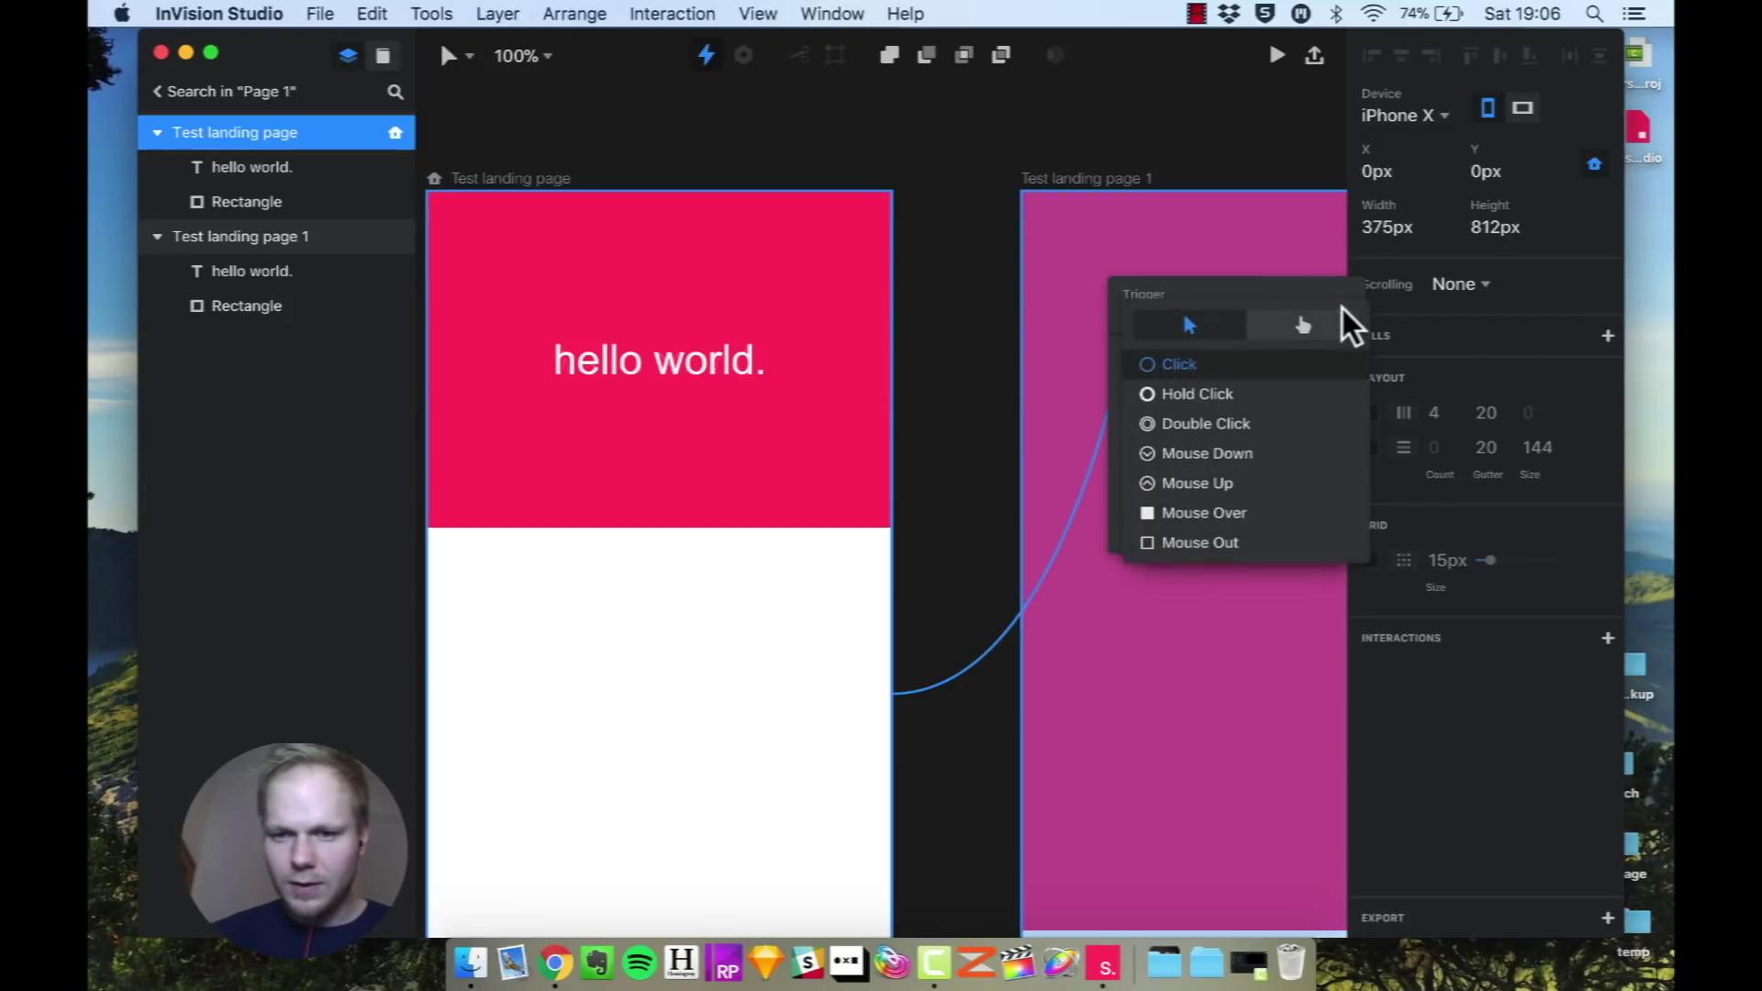
left_click(1267, 283)
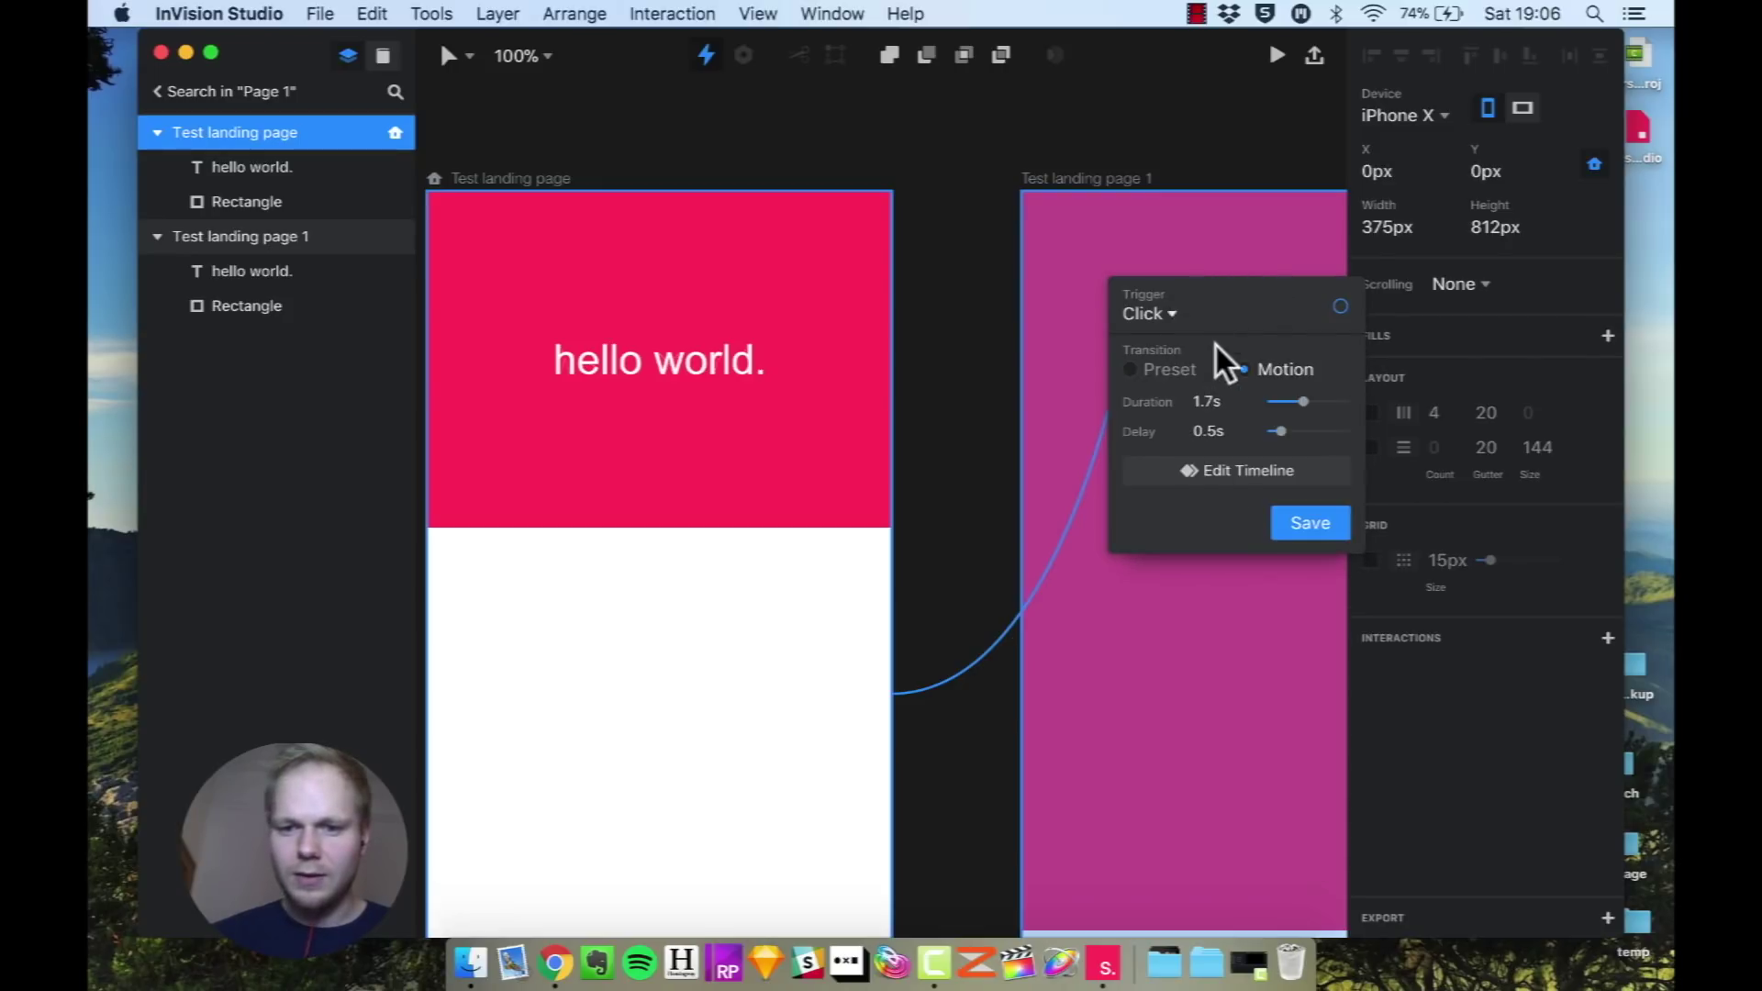
left_click(1226, 475)
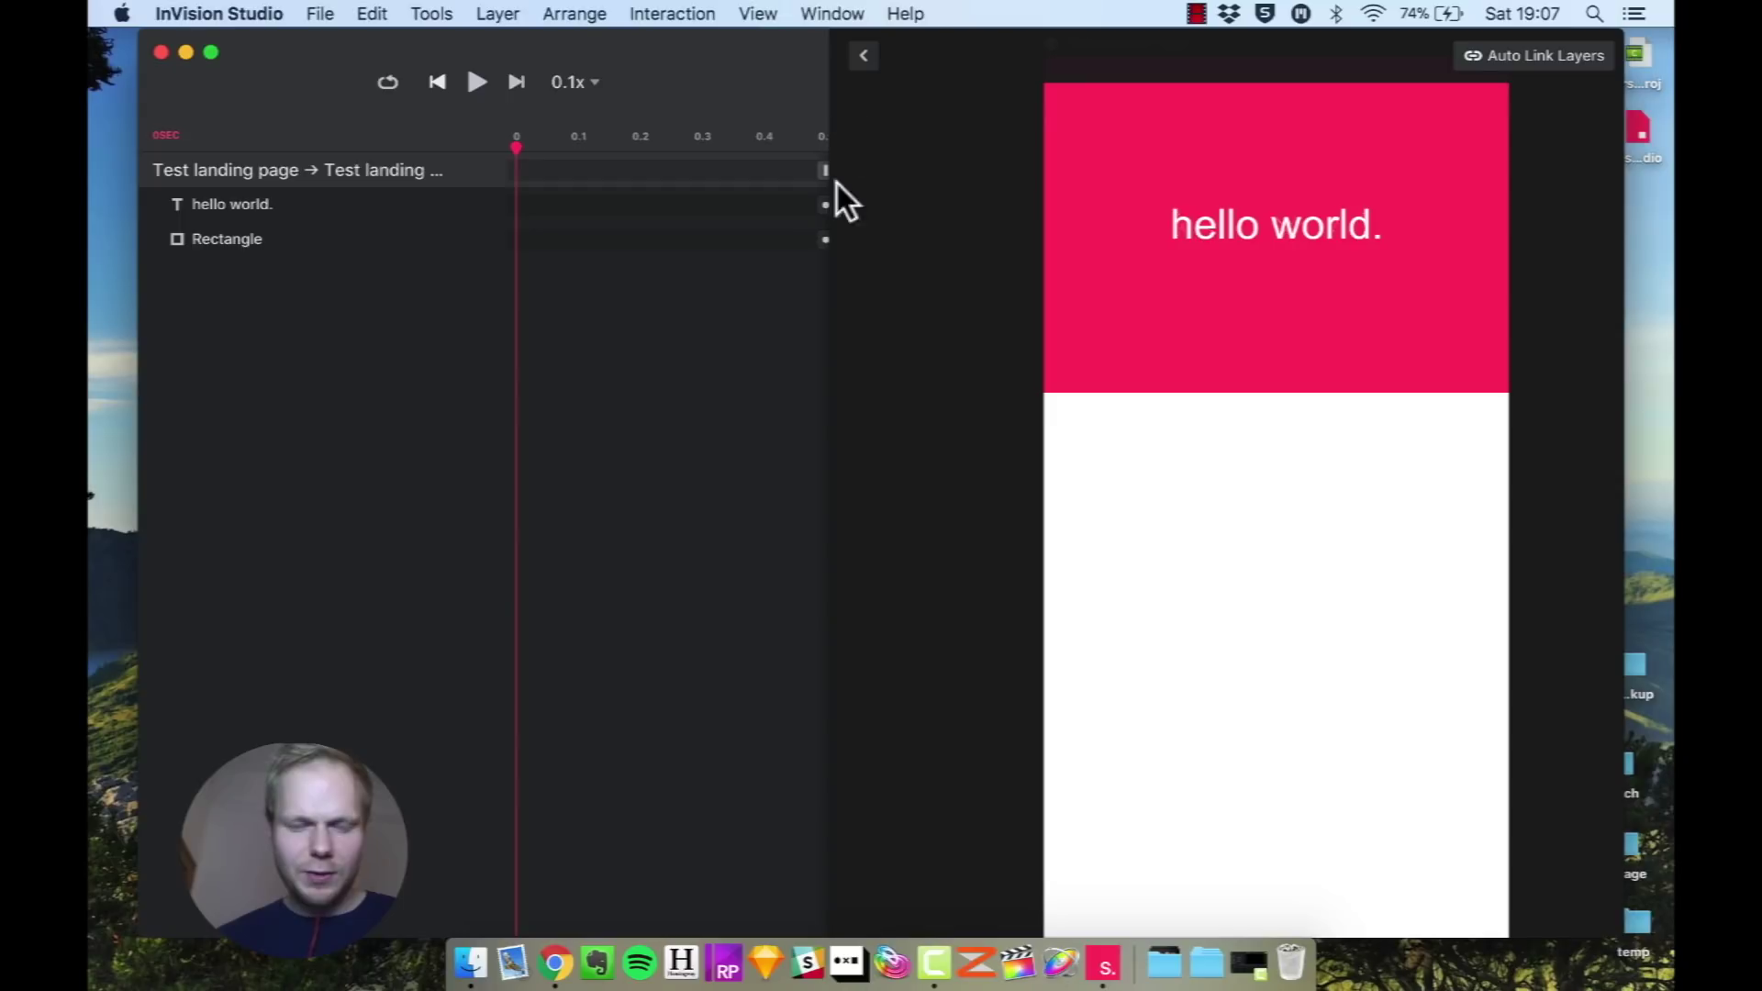
Retime the timeline tracks: hello world. ending near 0.44s, Rectangle shortened to about 0.43s.
mouse_move(825, 238)
left_mouse_down()
mouse_move(667, 241)
mouse_move(825, 230)
left_mouse_up()
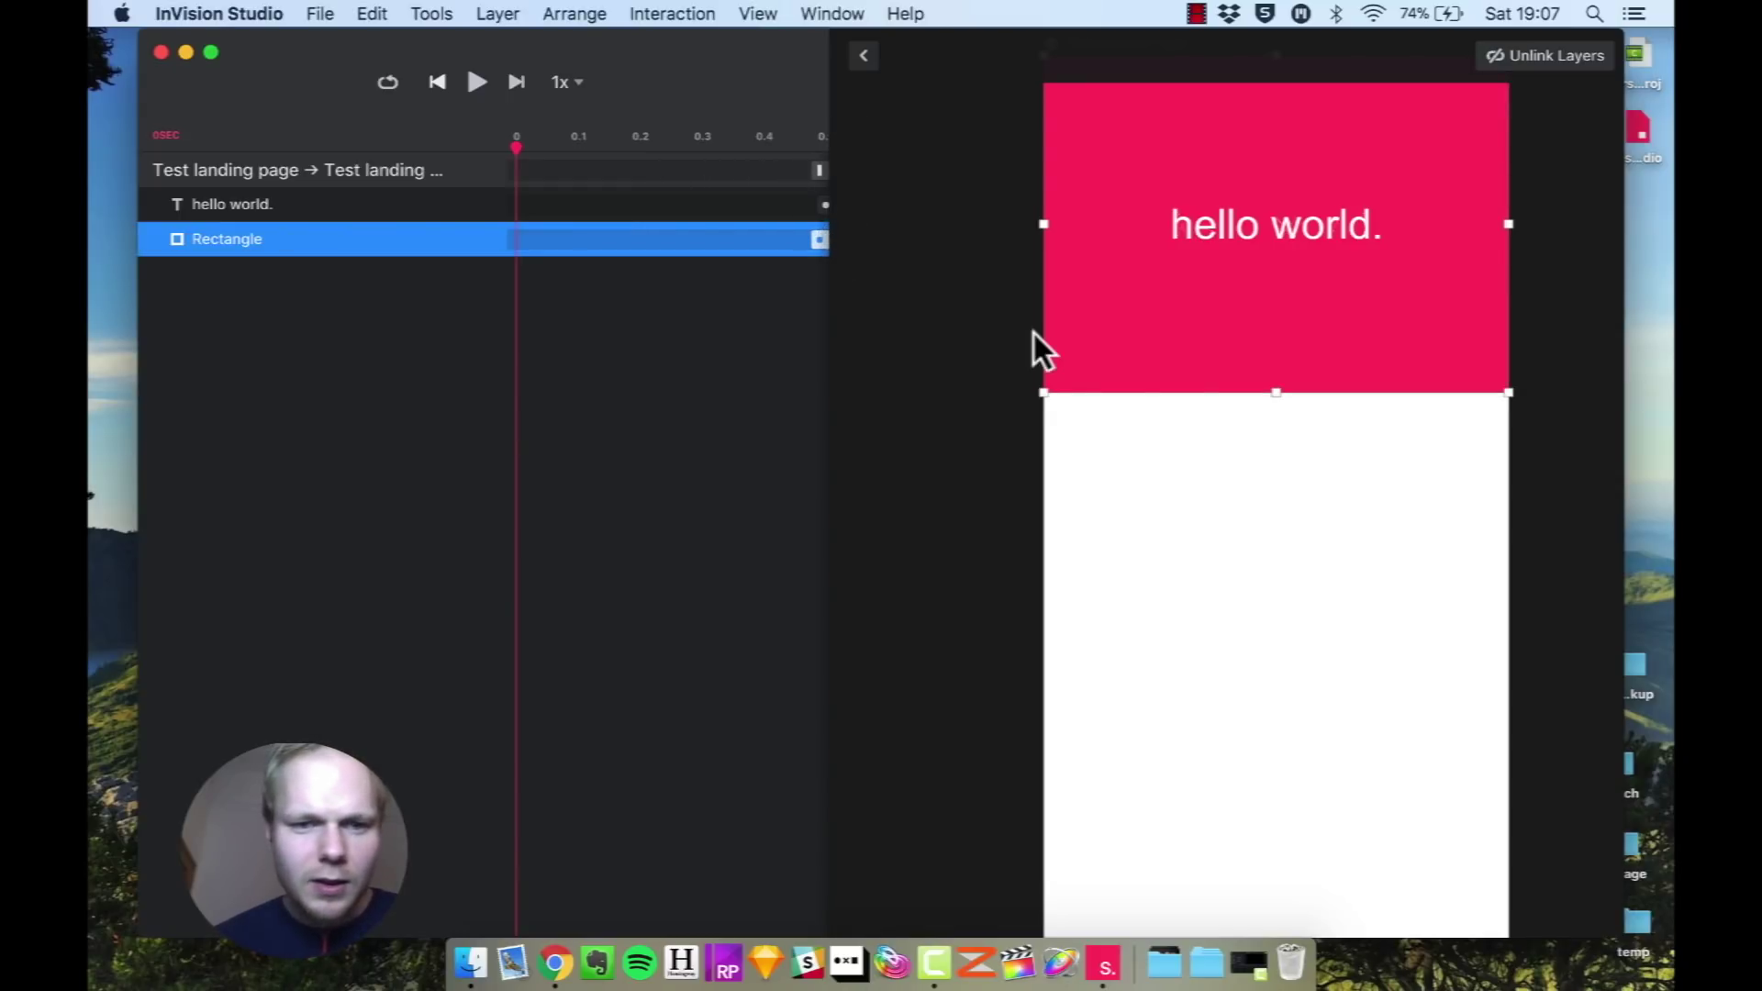
mouse_move(1287, 399)
left_mouse_down()
mouse_move(1274, 496)
mouse_move(1254, 246)
mouse_move(1260, 401)
left_mouse_up()
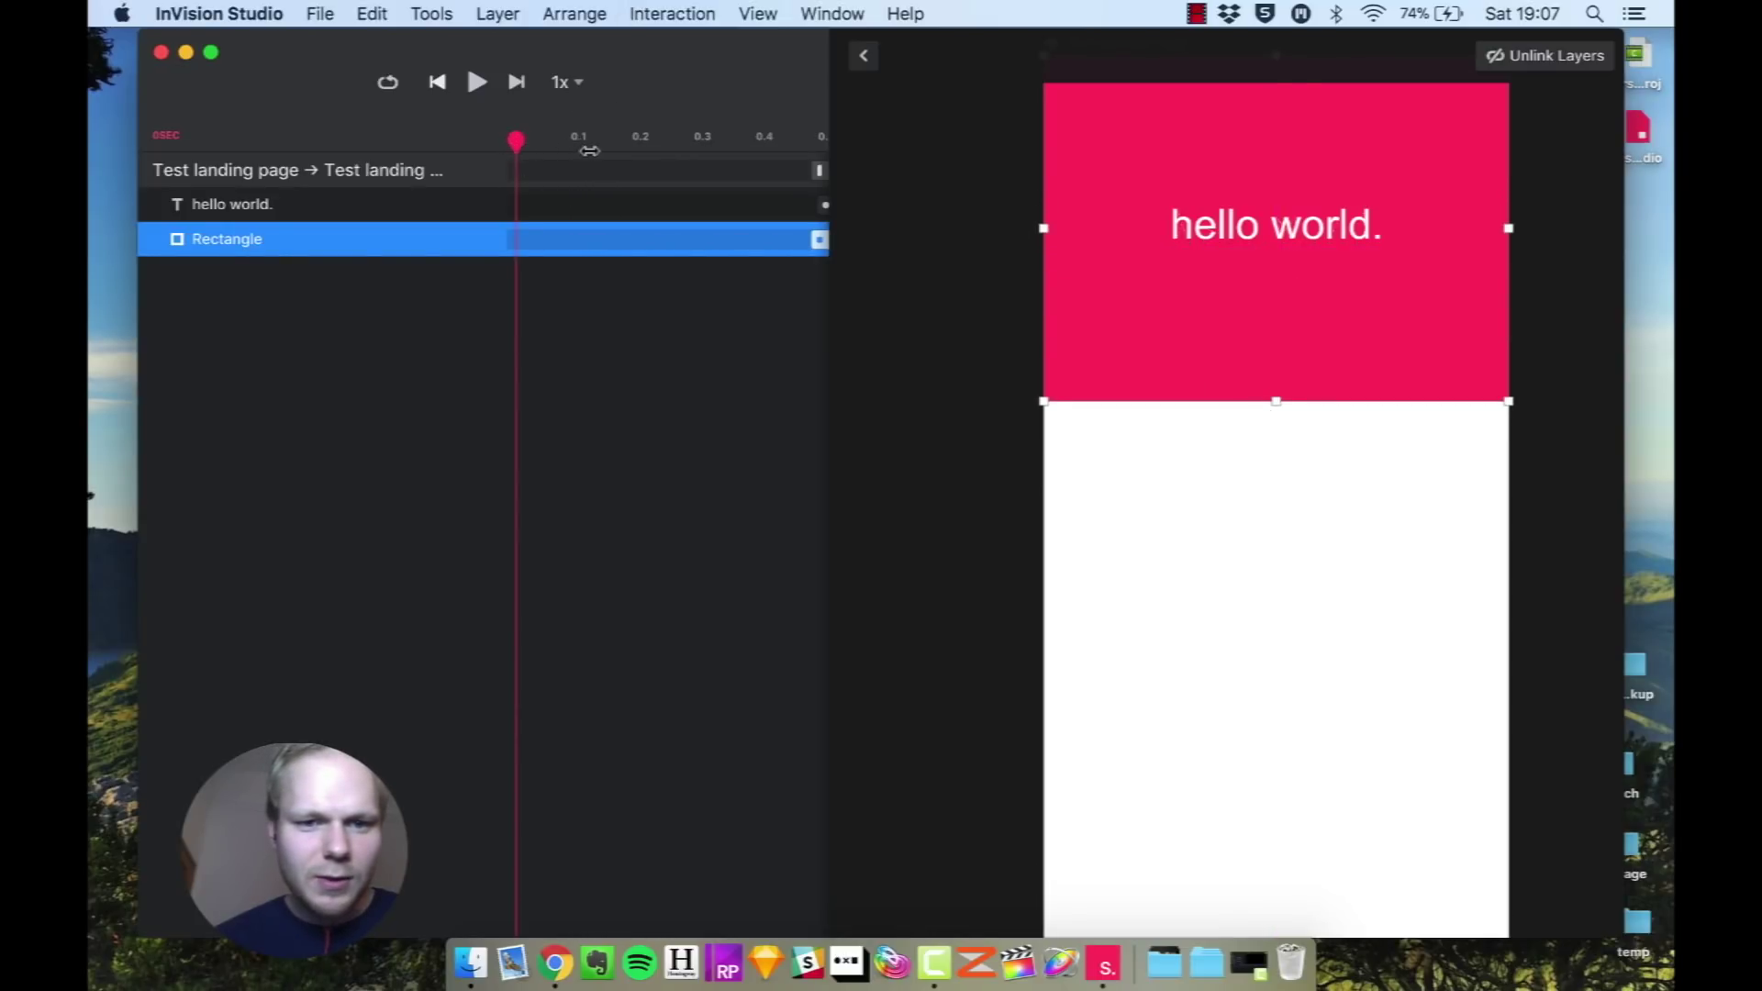
left_click_drag(620, 151, 710, 145)
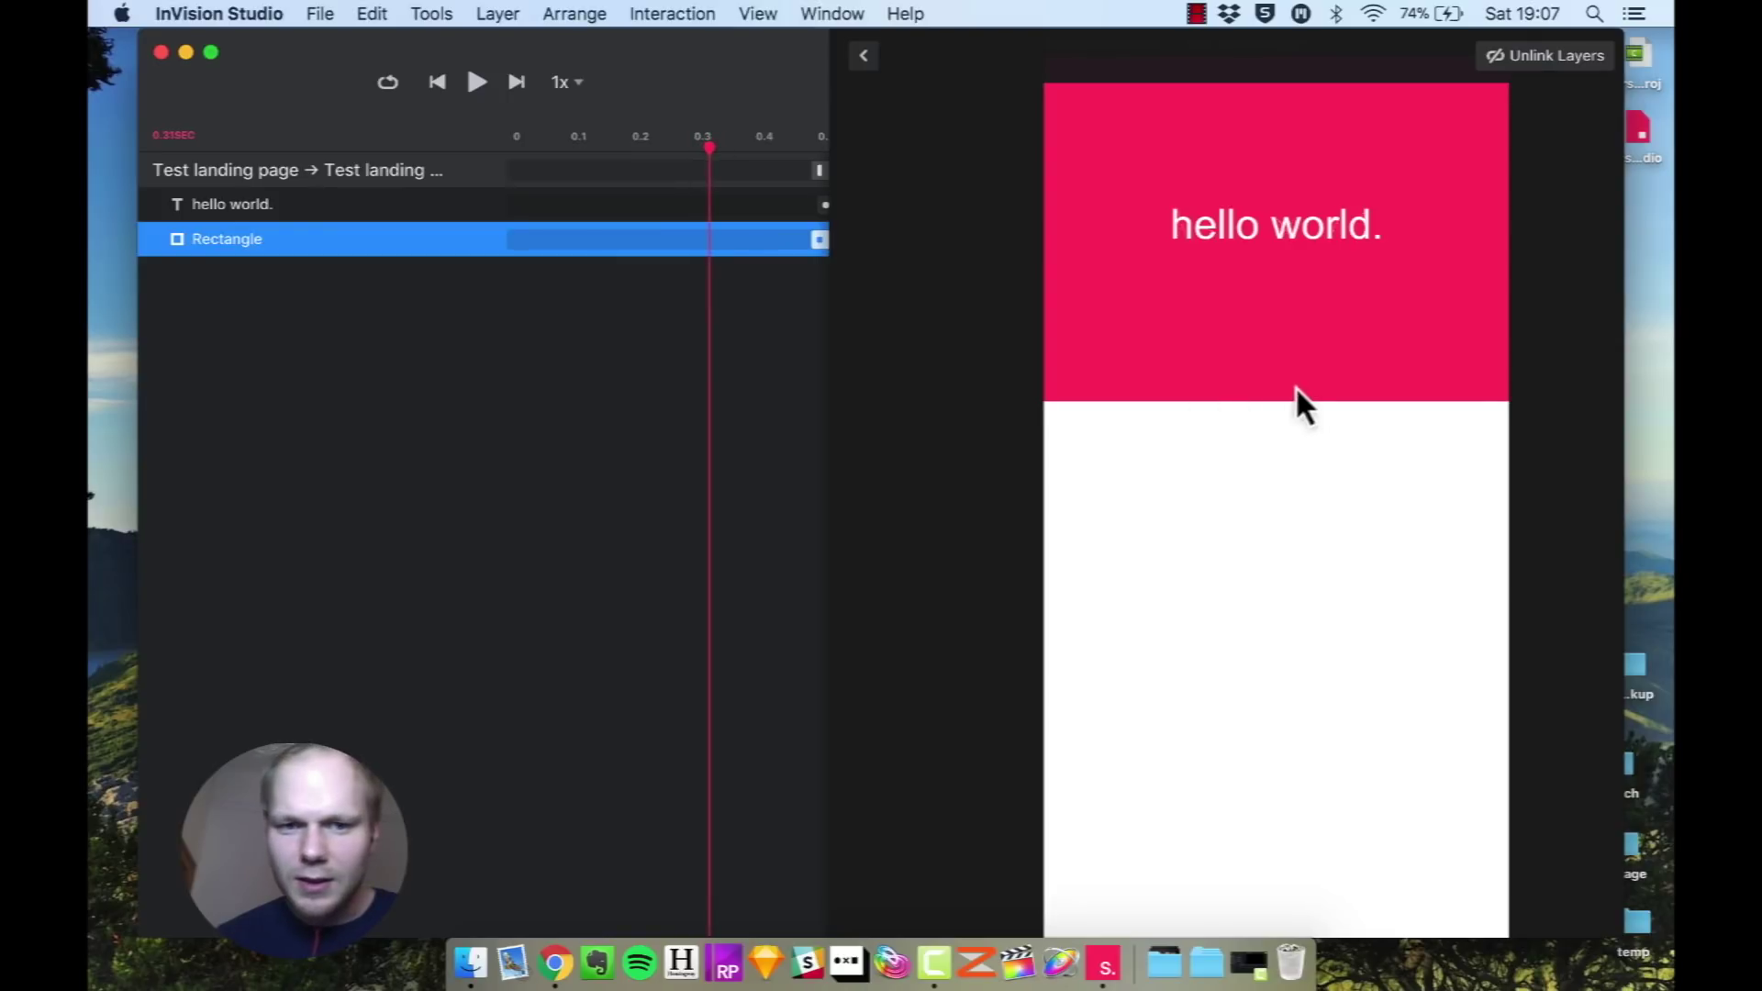
left_click(824, 207)
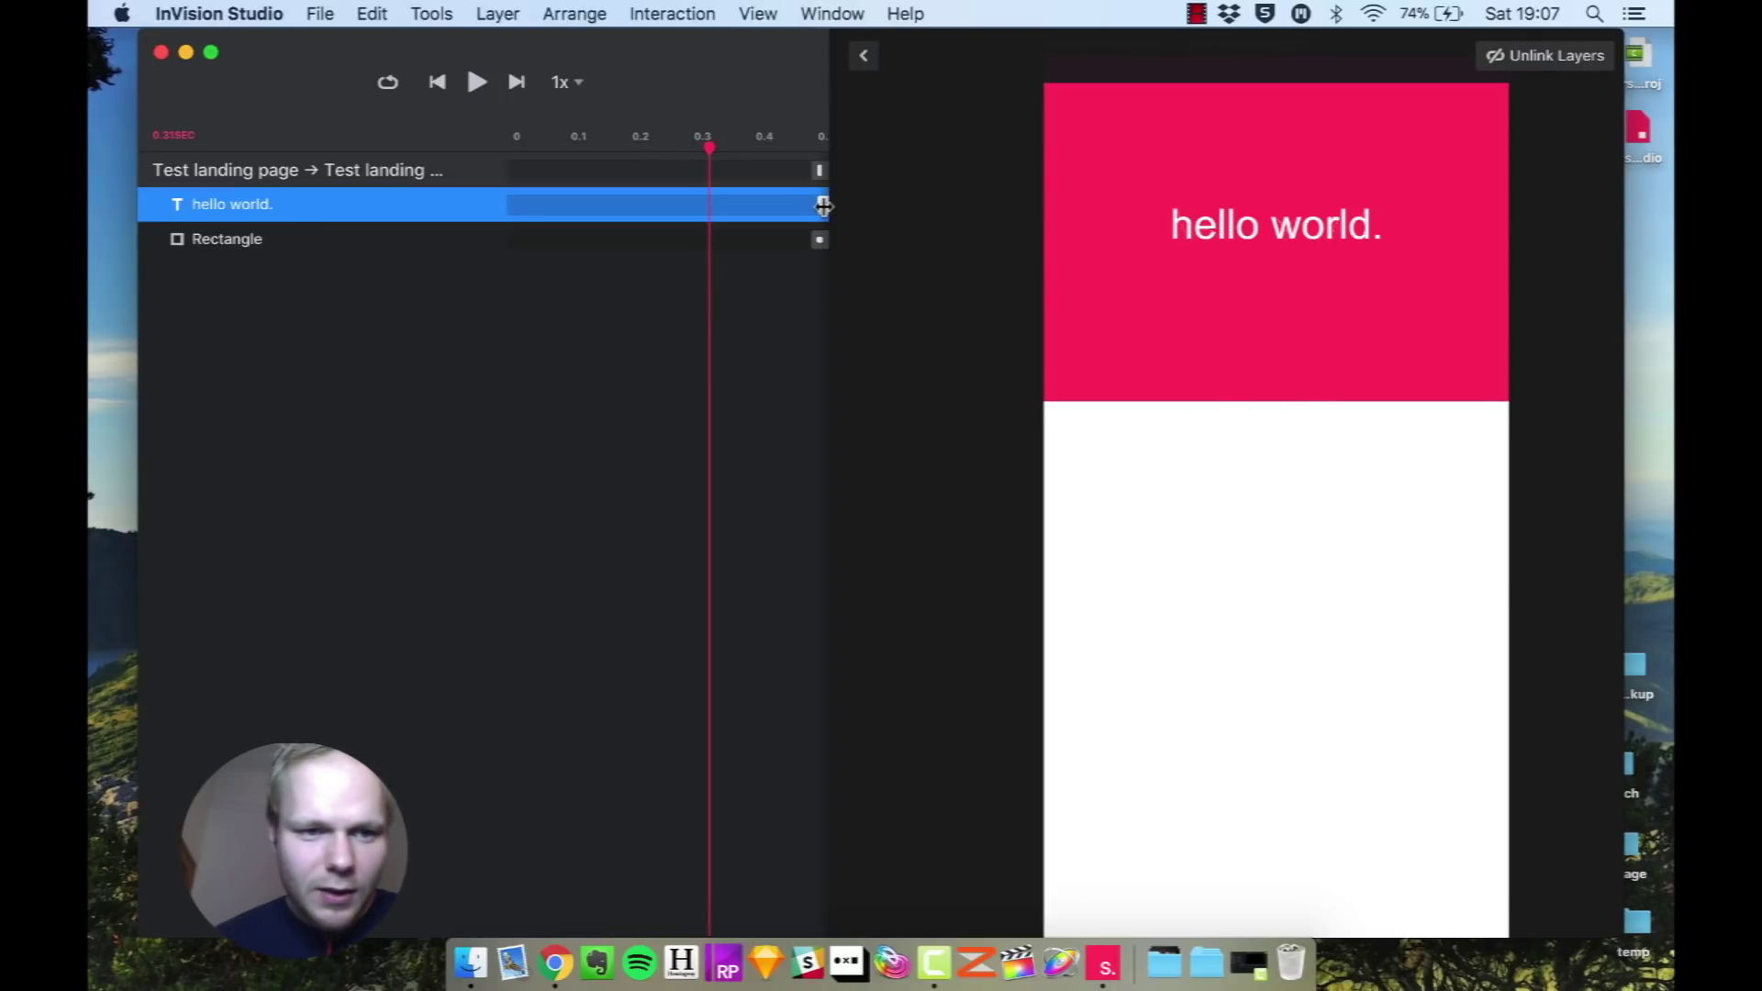
left_click(818, 243)
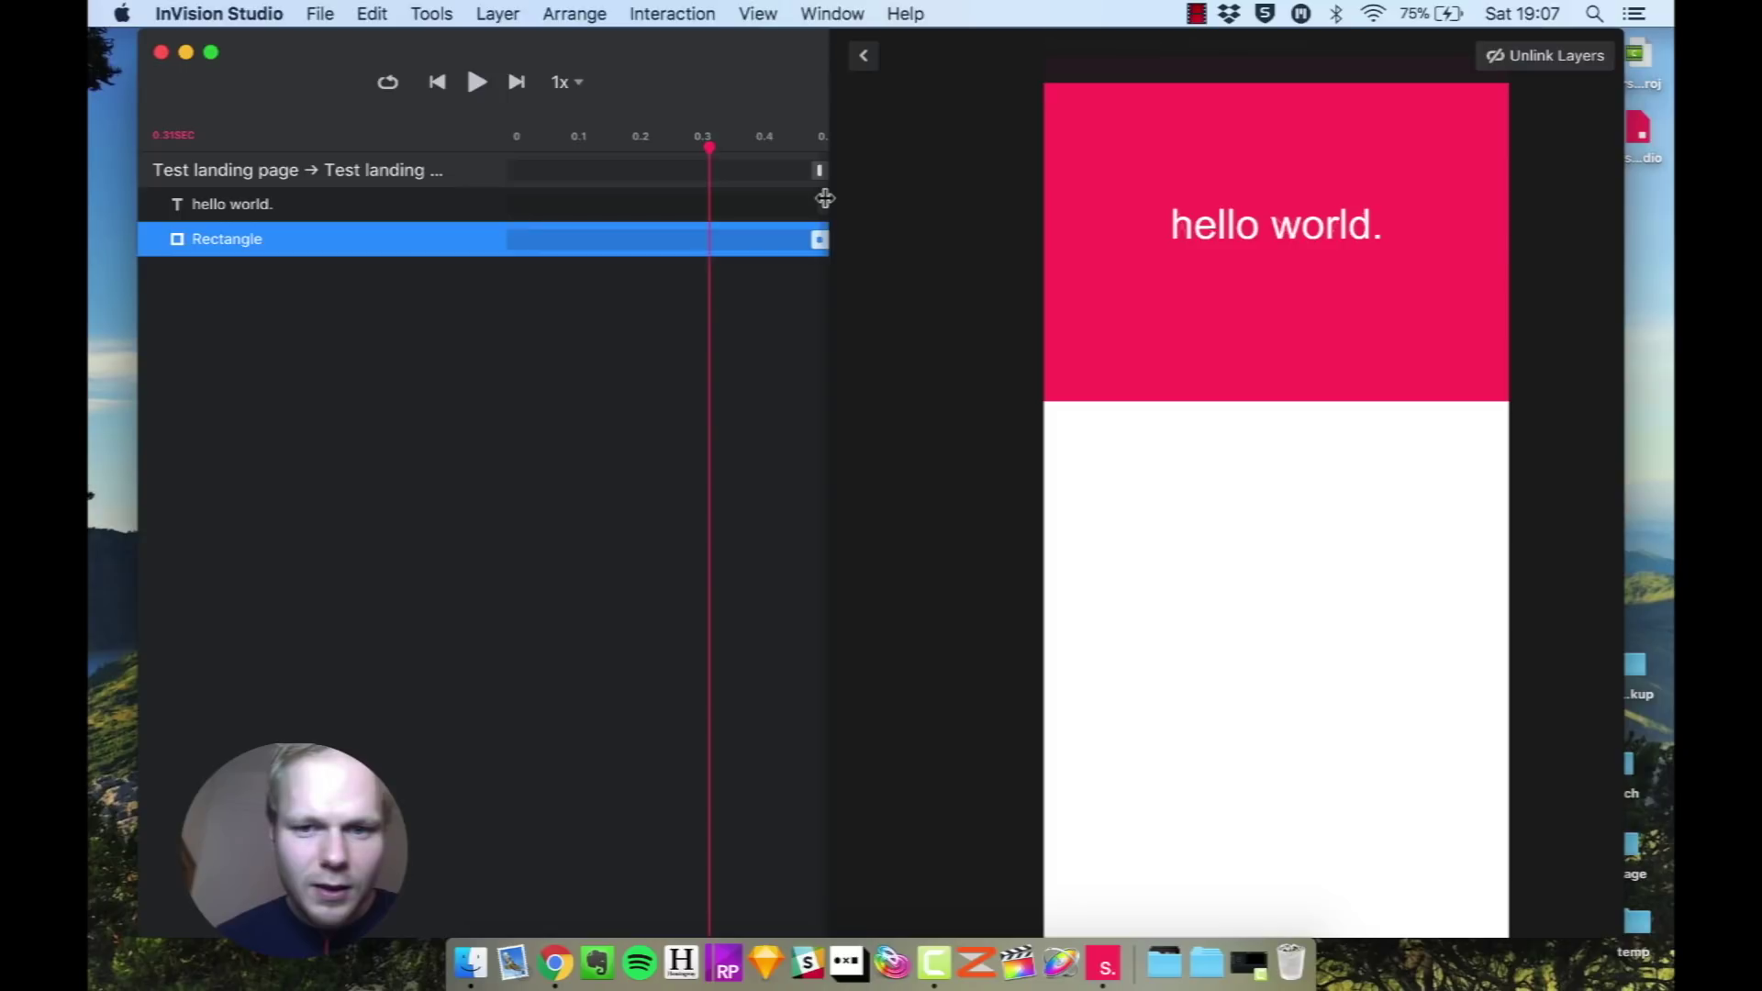
left_click(813, 204)
mouse_move(716, 217)
left_mouse_down()
mouse_move(633, 205)
mouse_move(795, 204)
left_mouse_up()
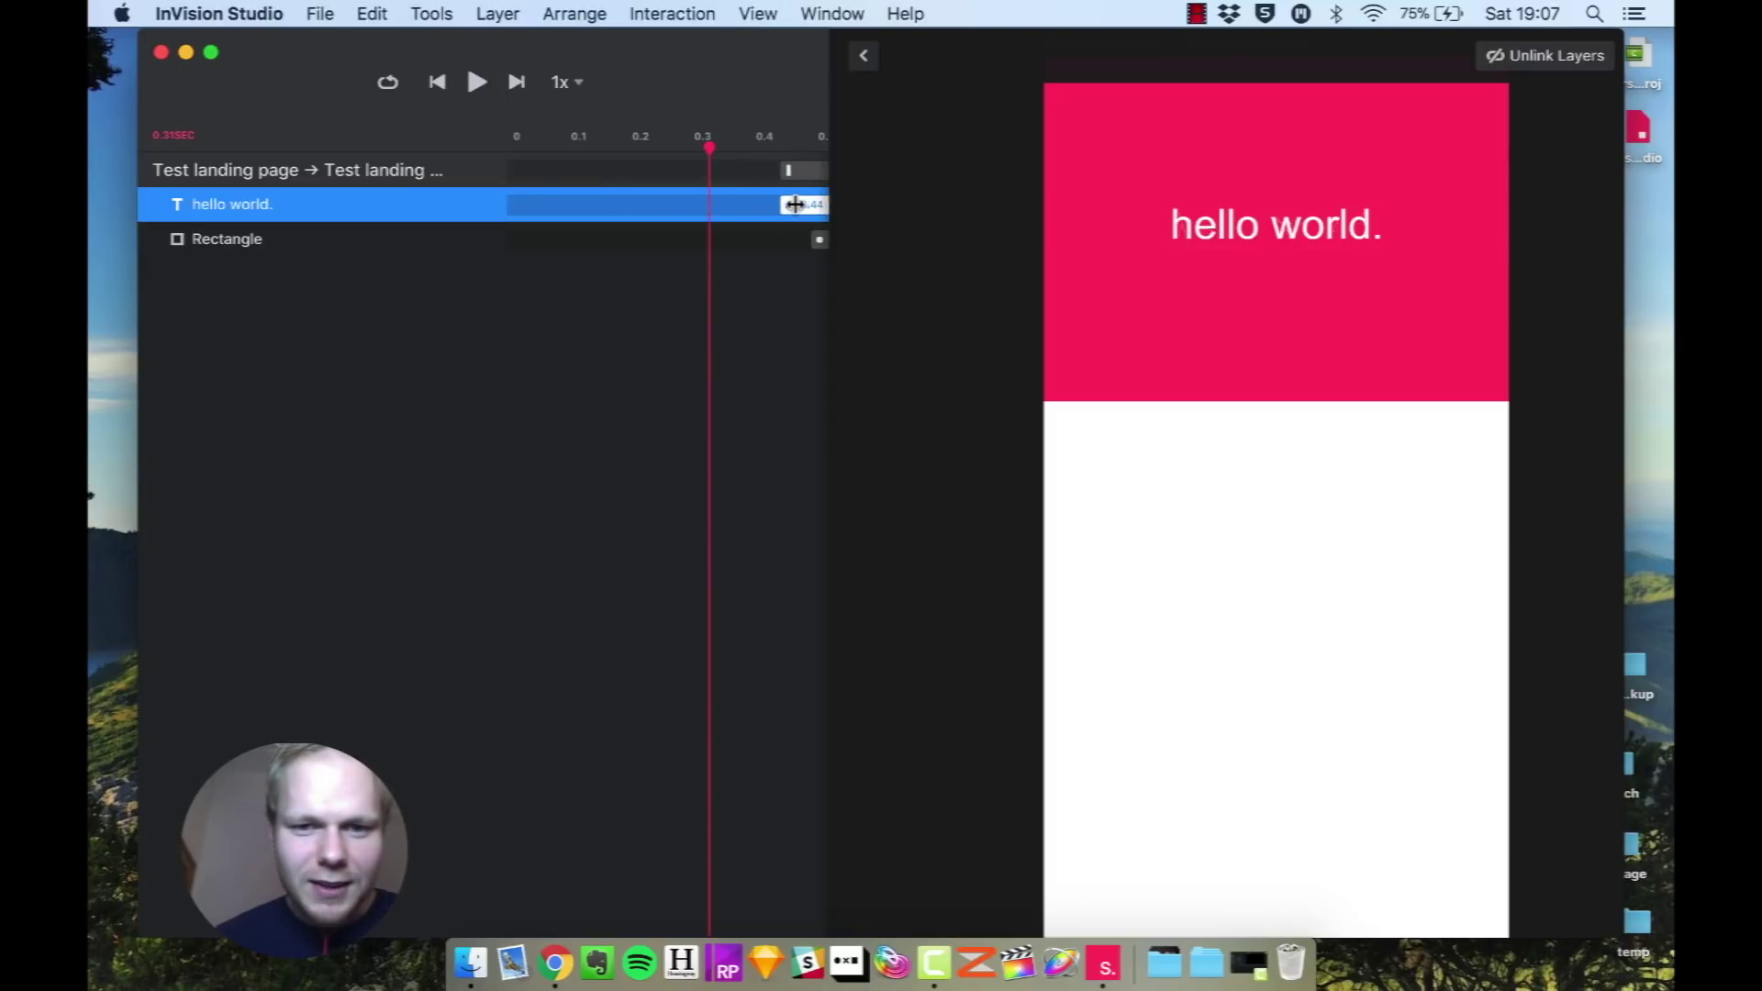
left_click(1281, 386)
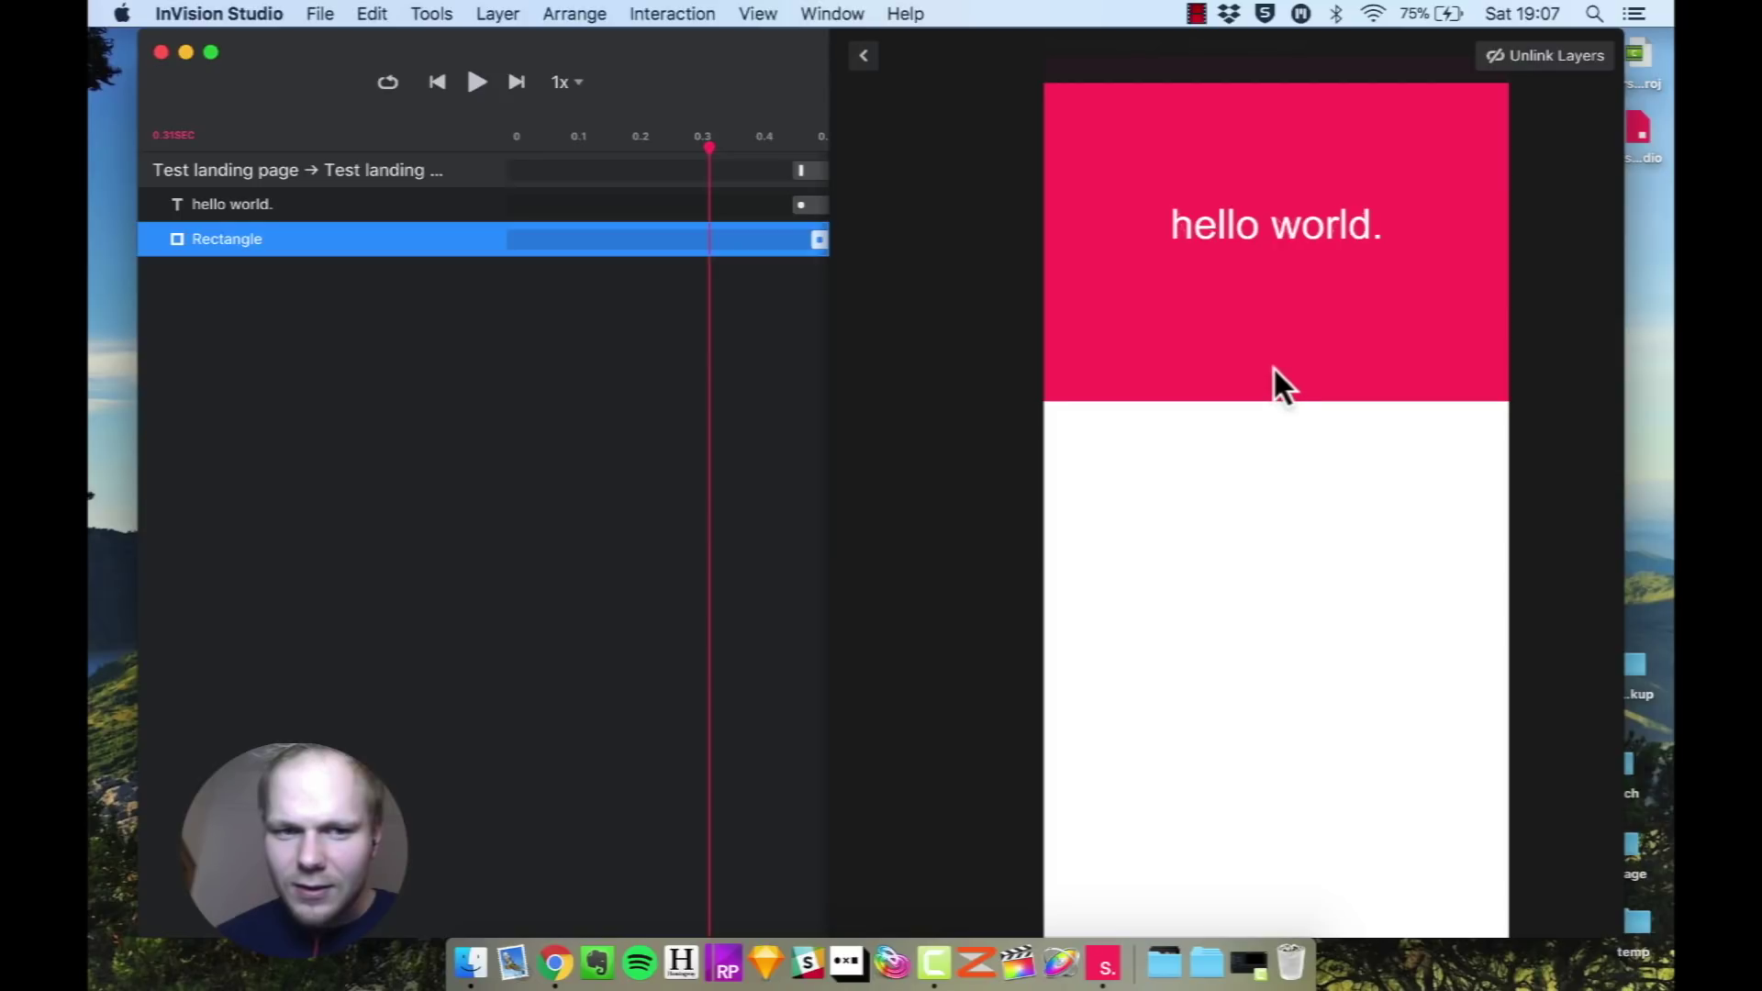
left_click_drag(813, 238, 766, 243)
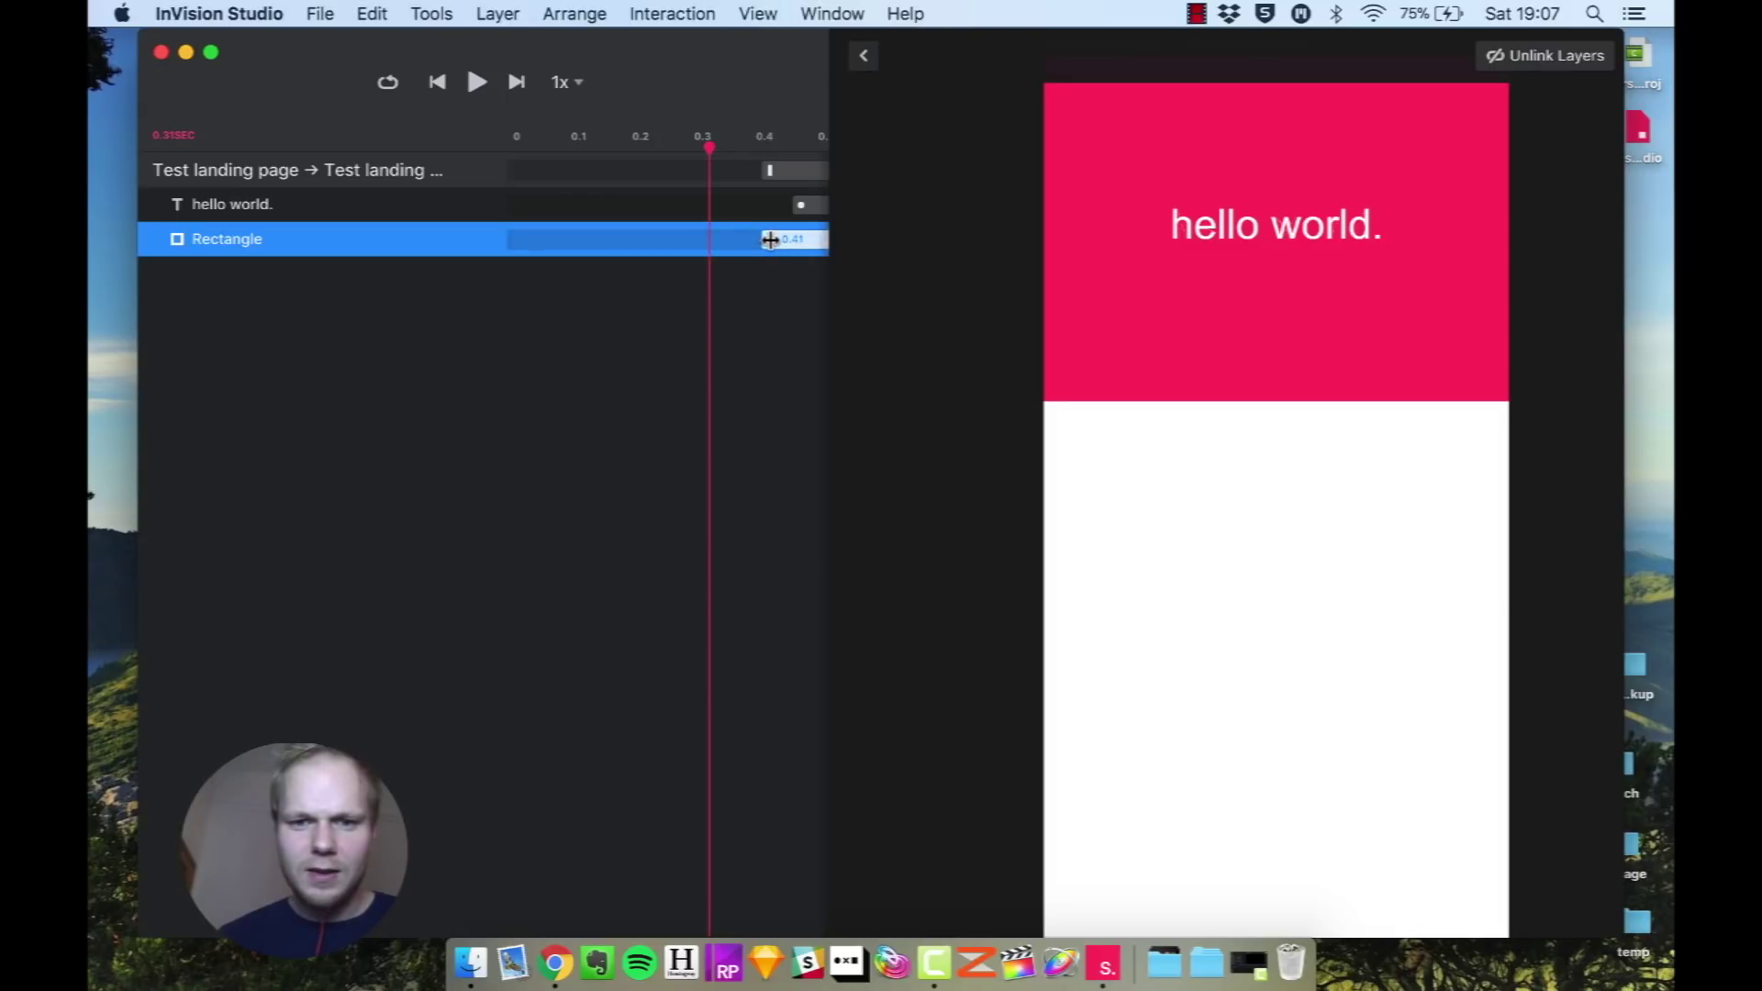
Play the transition and move the hello world. keyframe earlier to 0.41s.
left_click(477, 82)
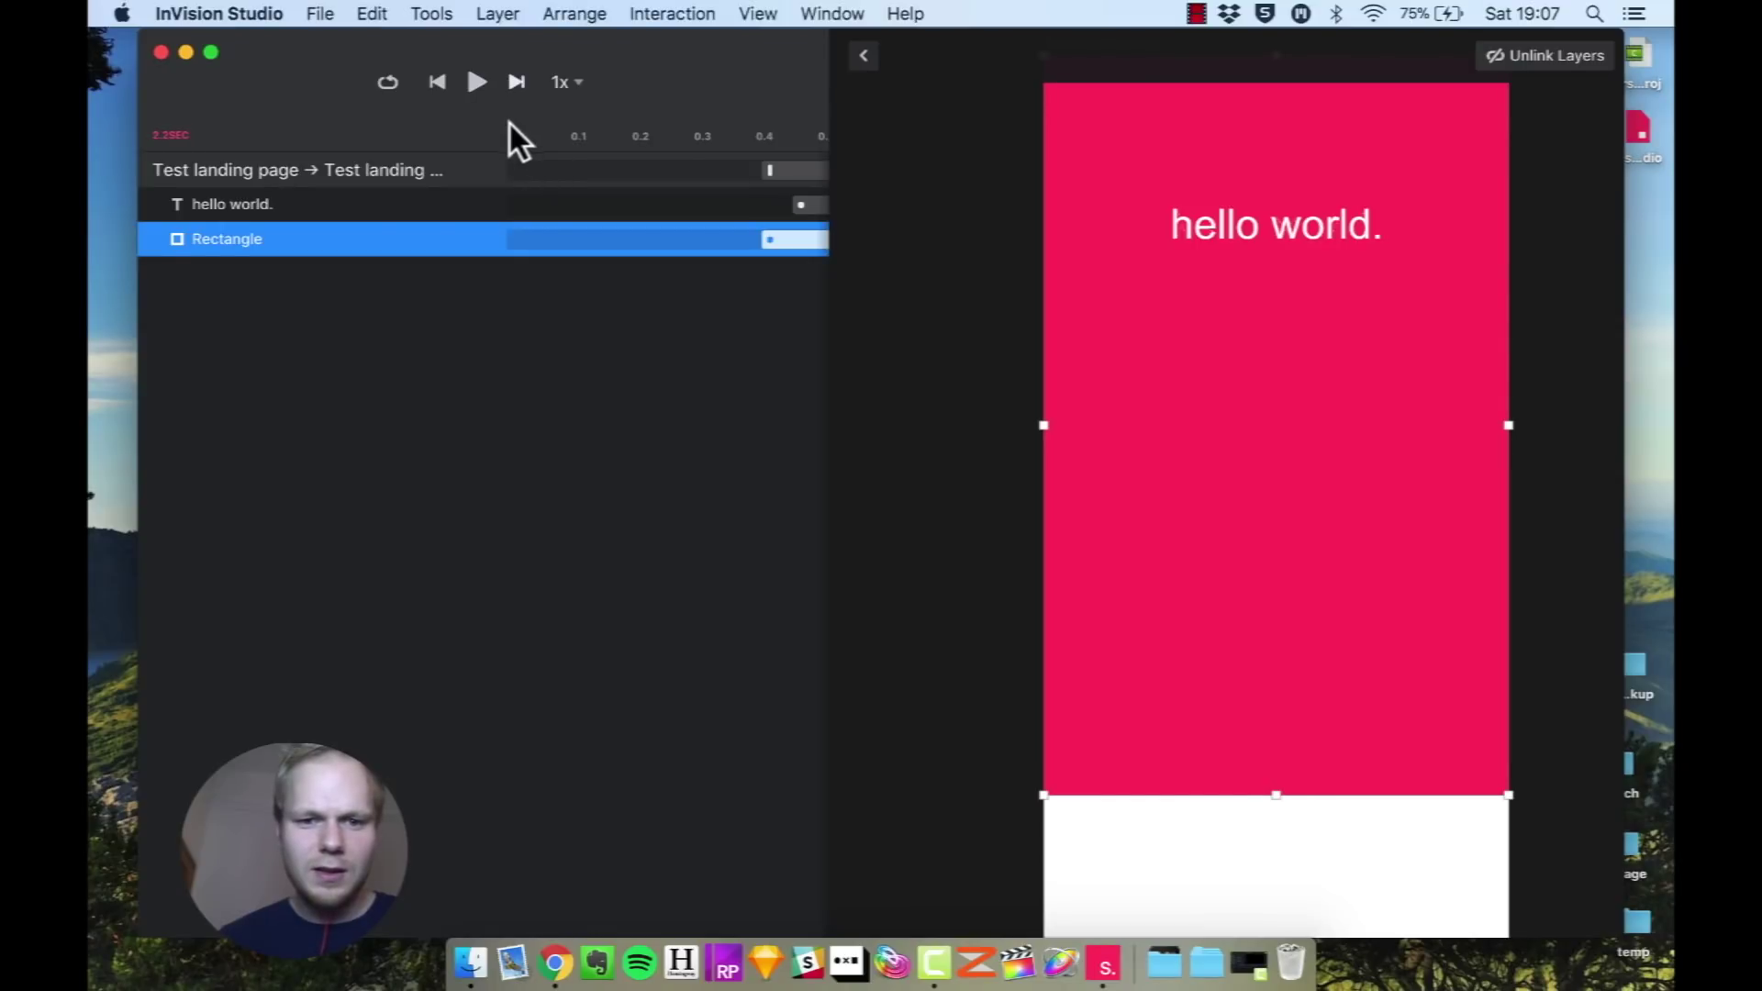
scroll(528, 154, "down", 3)
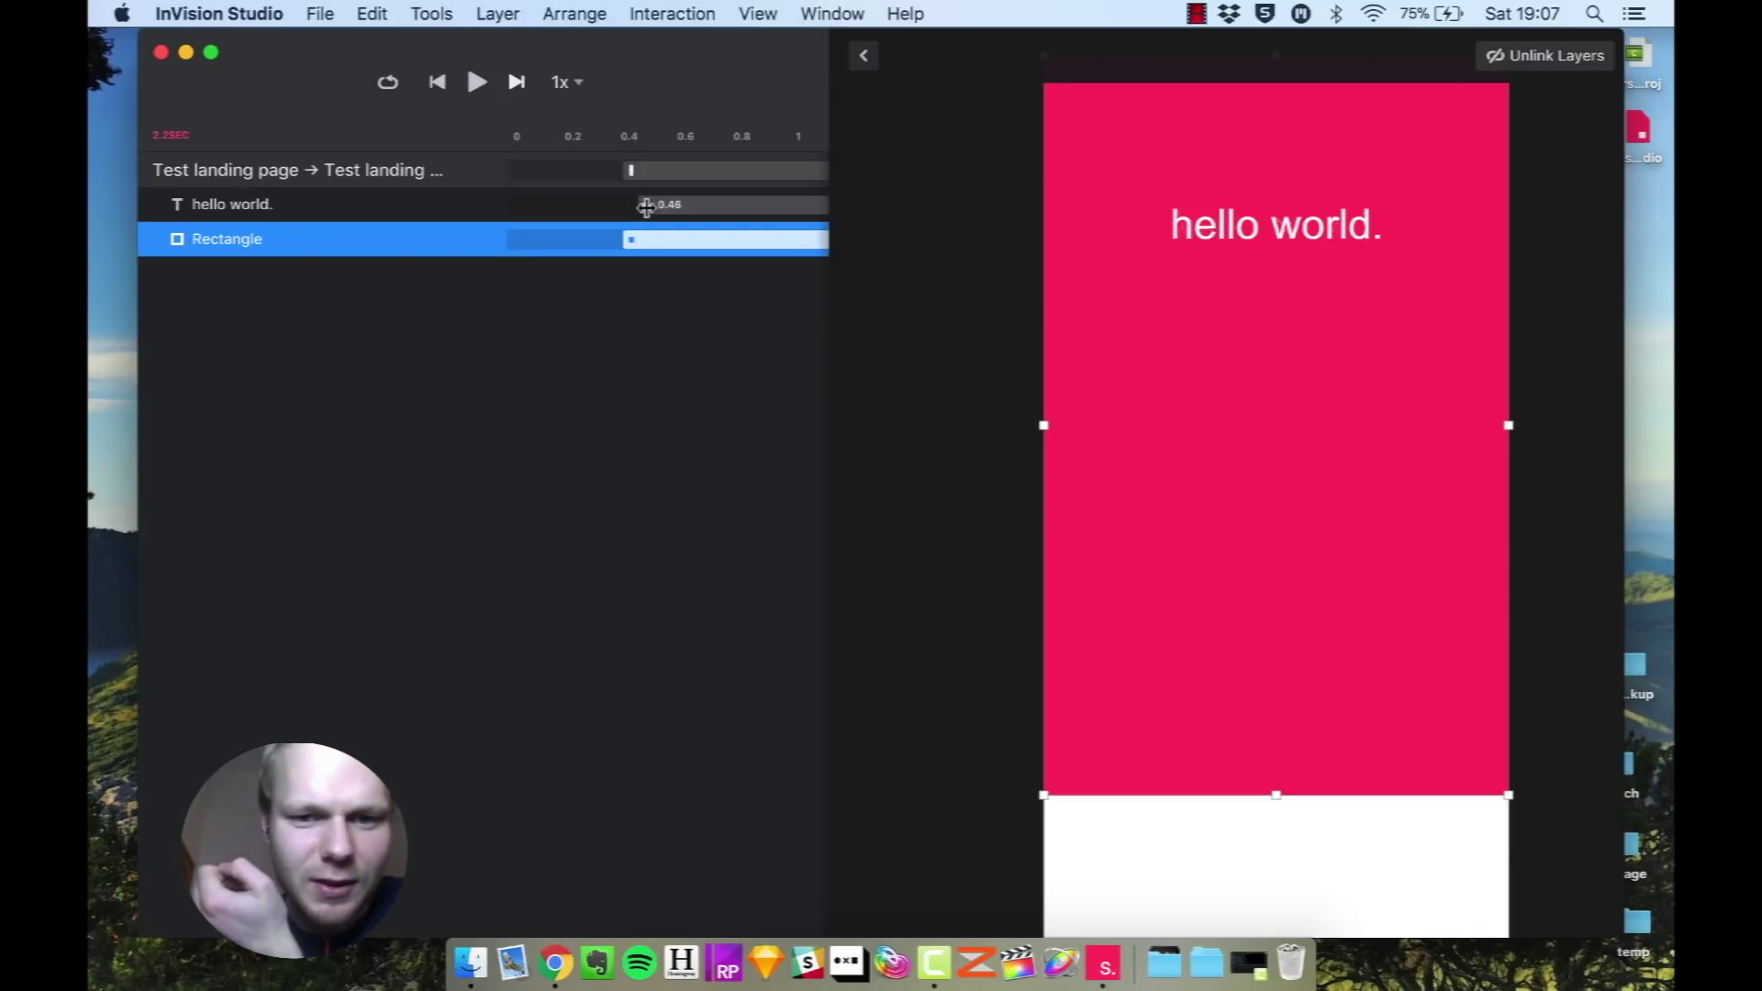
left_click_drag(647, 207, 747, 171)
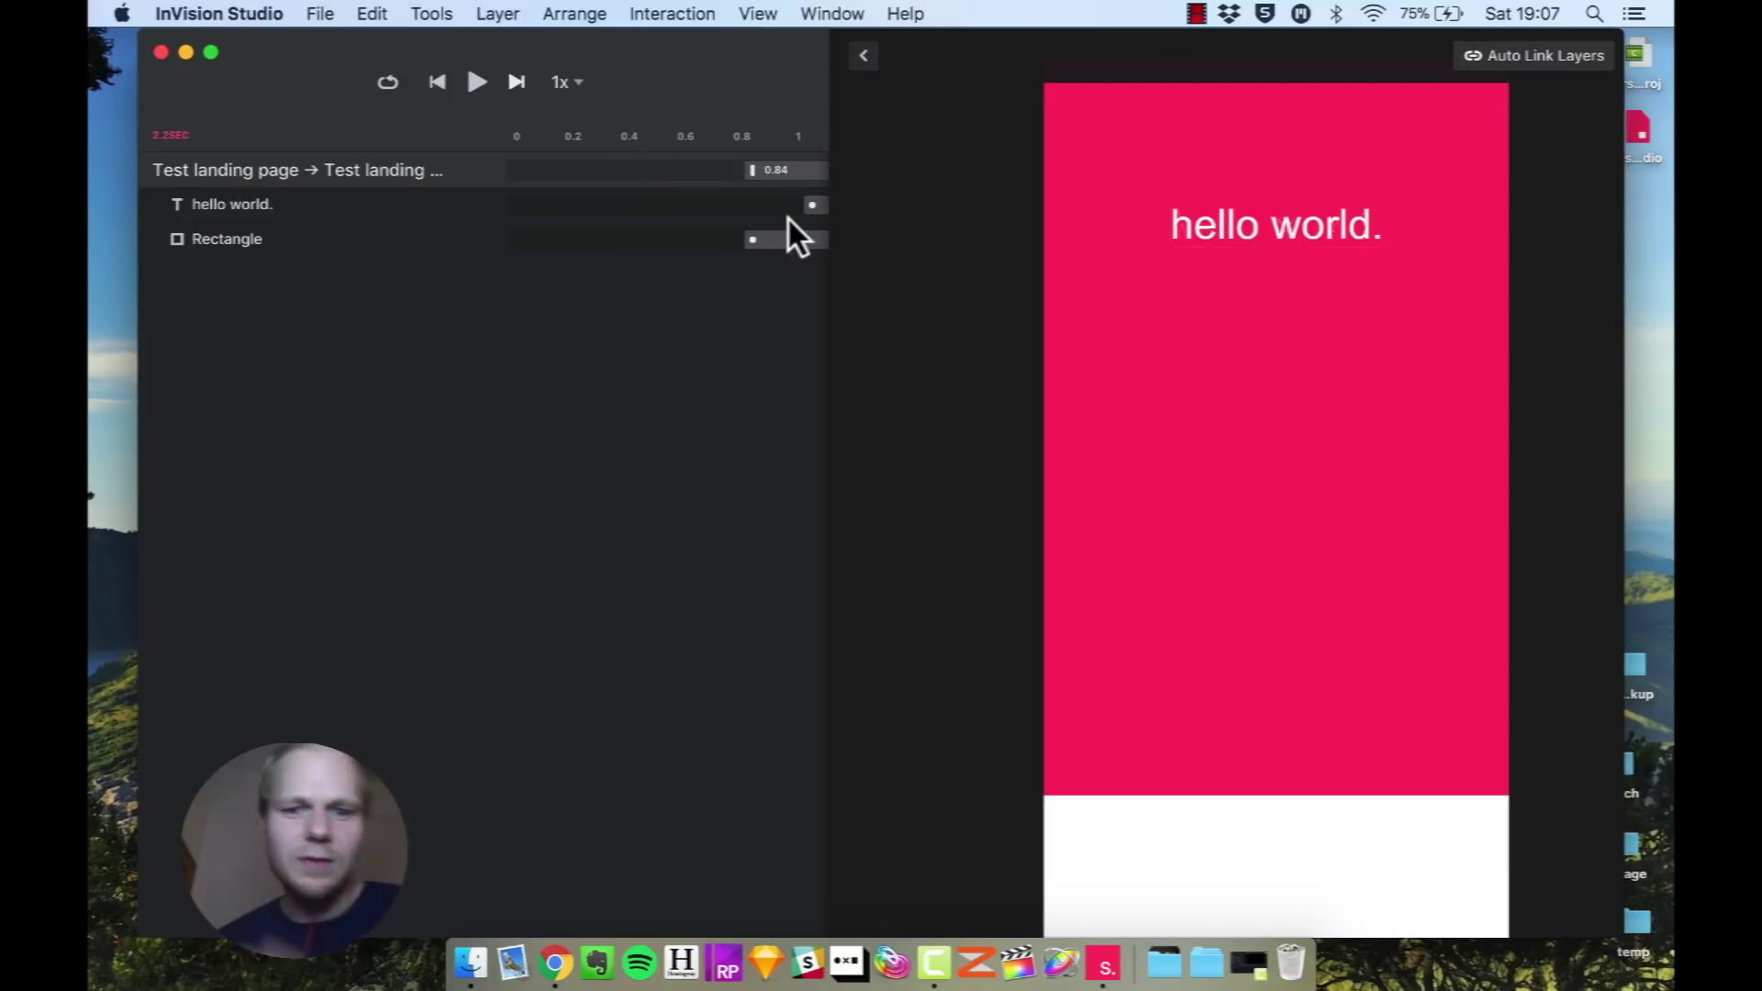
left_click(422, 173)
Give the landing-page transition a custom Bezier ease curve and preview it.
left_click(463, 171)
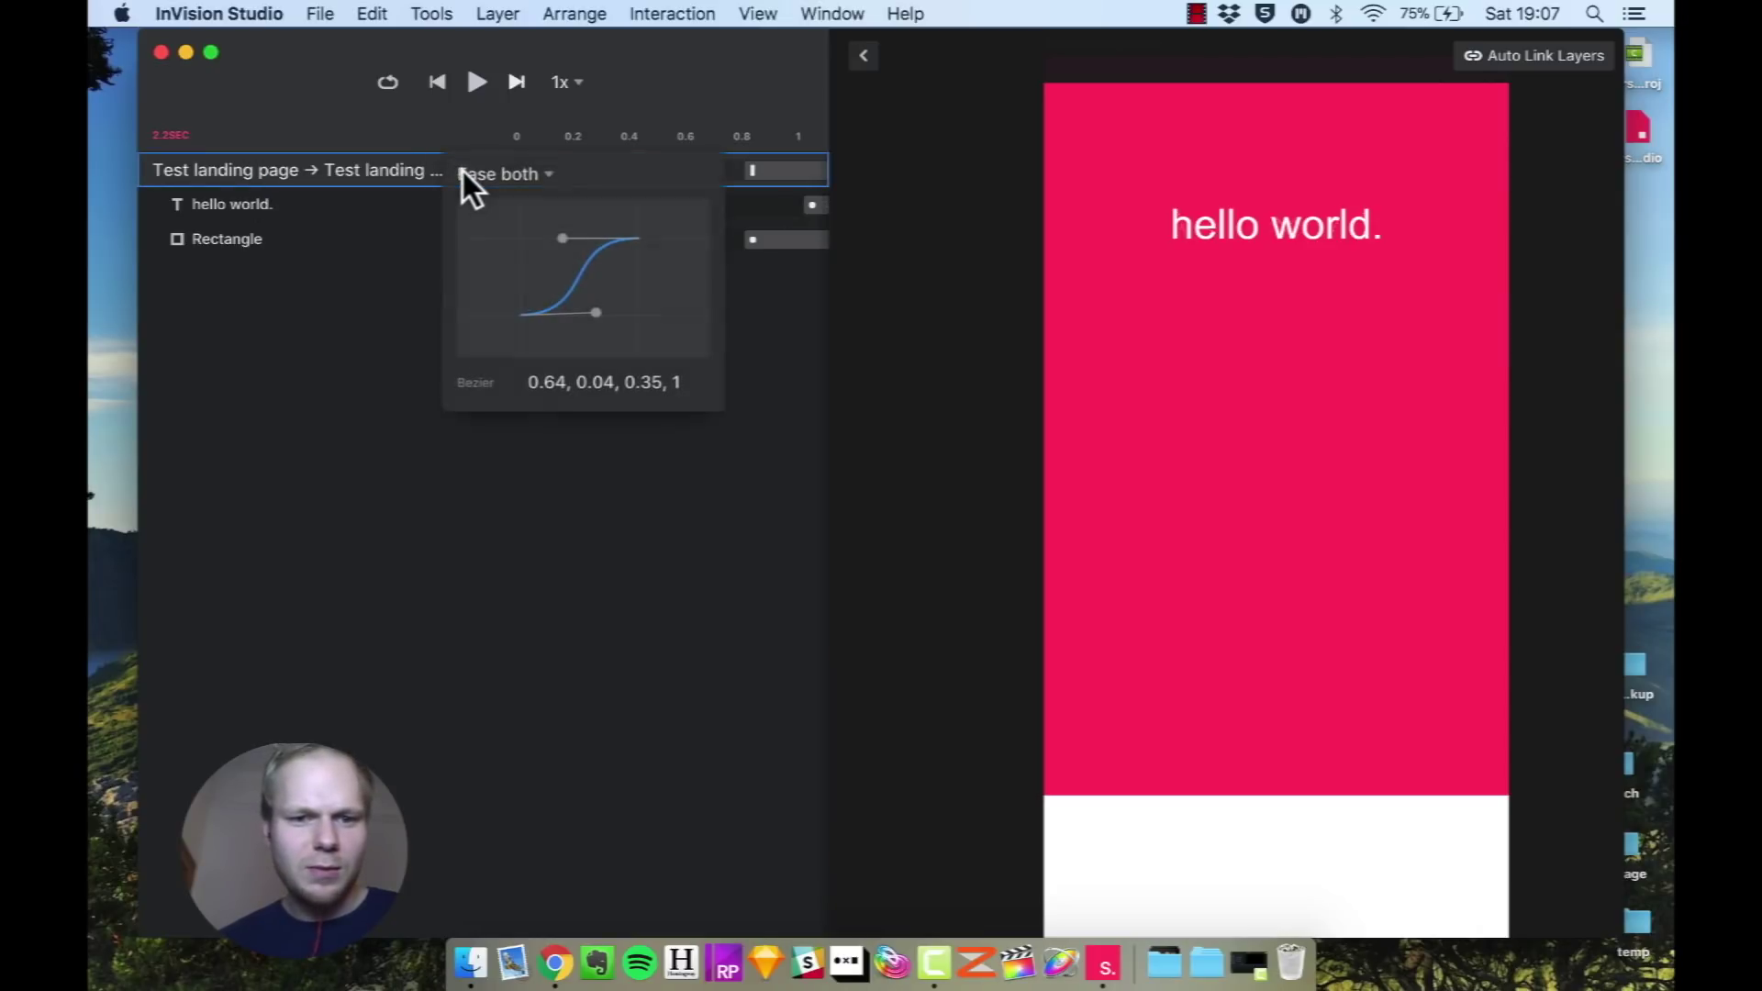
left_click_drag(553, 239, 600, 238)
left_click(380, 274)
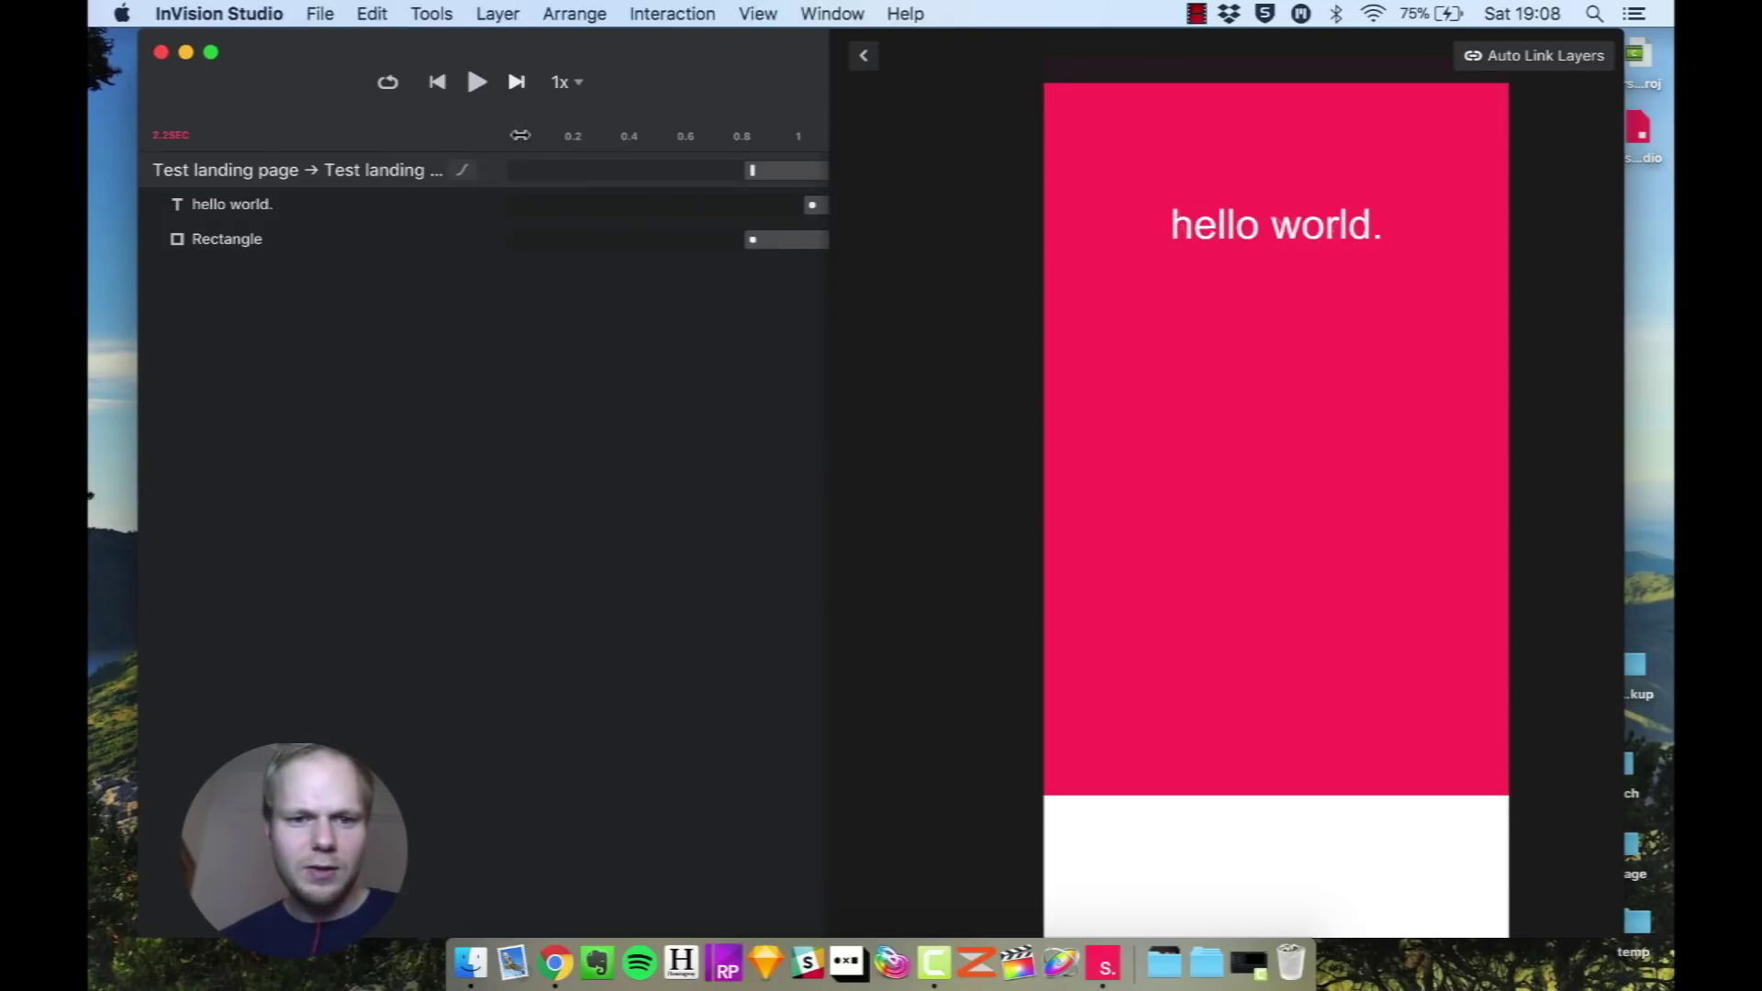
left_click(477, 82)
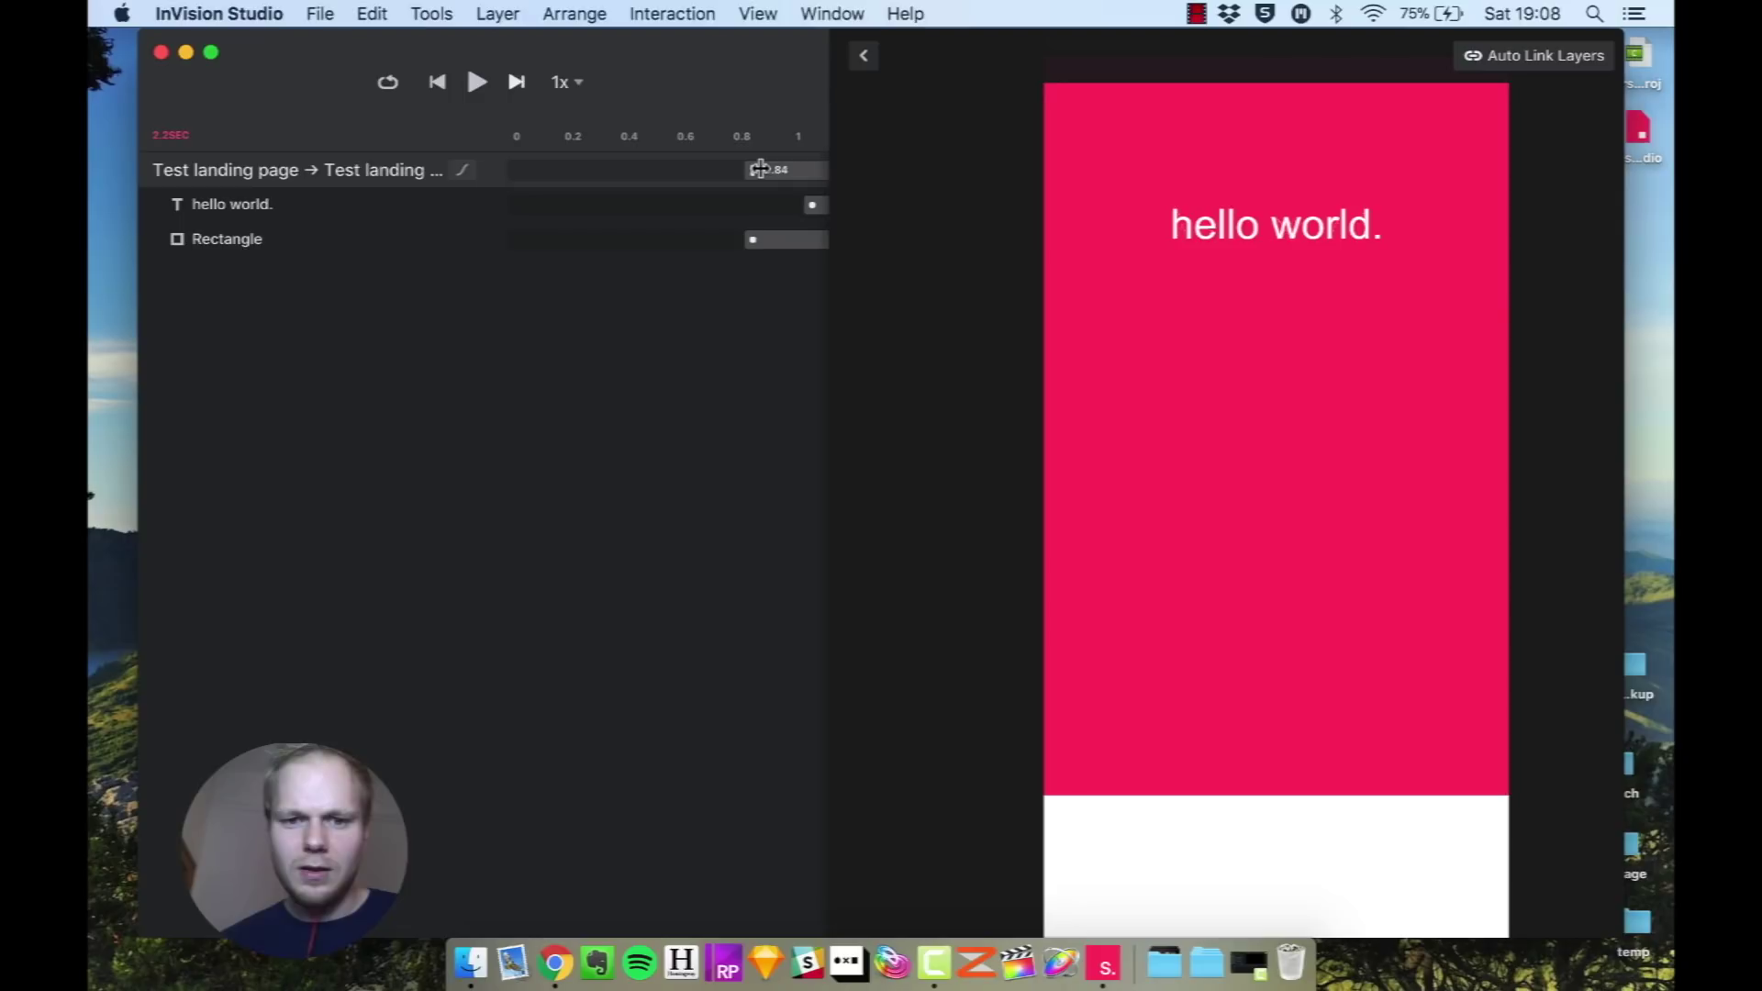
Move the hello world. animation start to 0.4s and Rectangle to about 0.2s, then replay.
left_click_drag(809, 208, 648, 206)
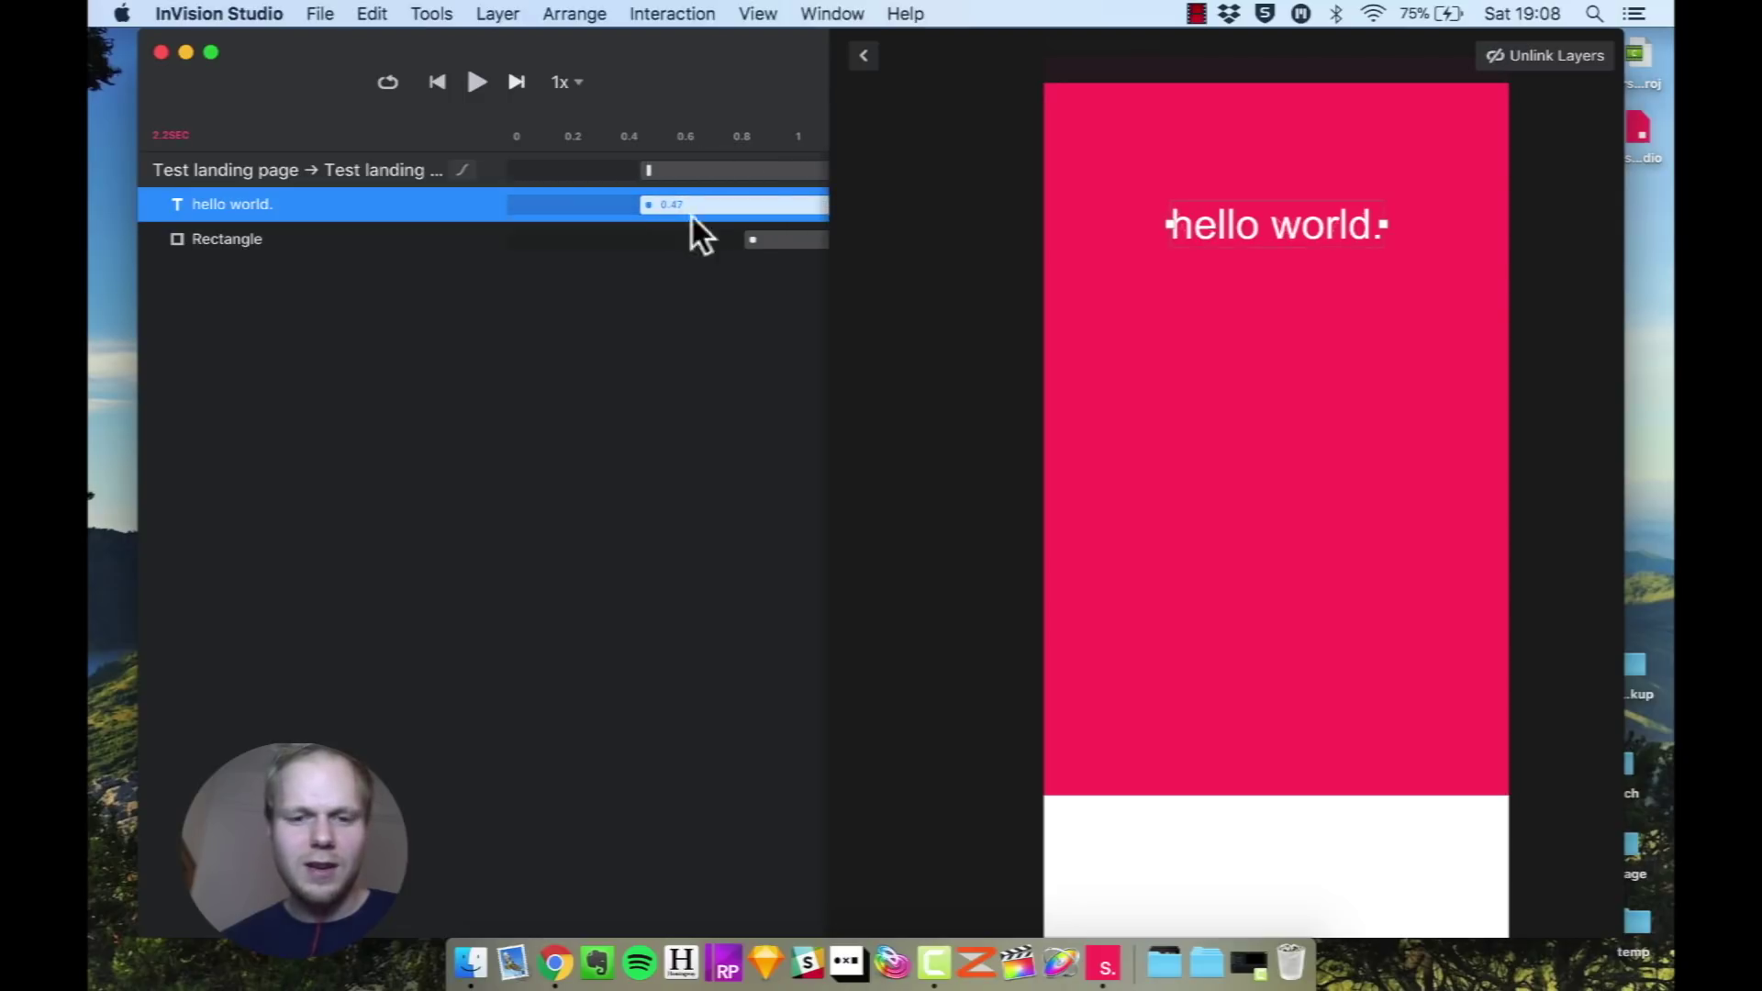
left_click_drag(749, 240, 589, 241)
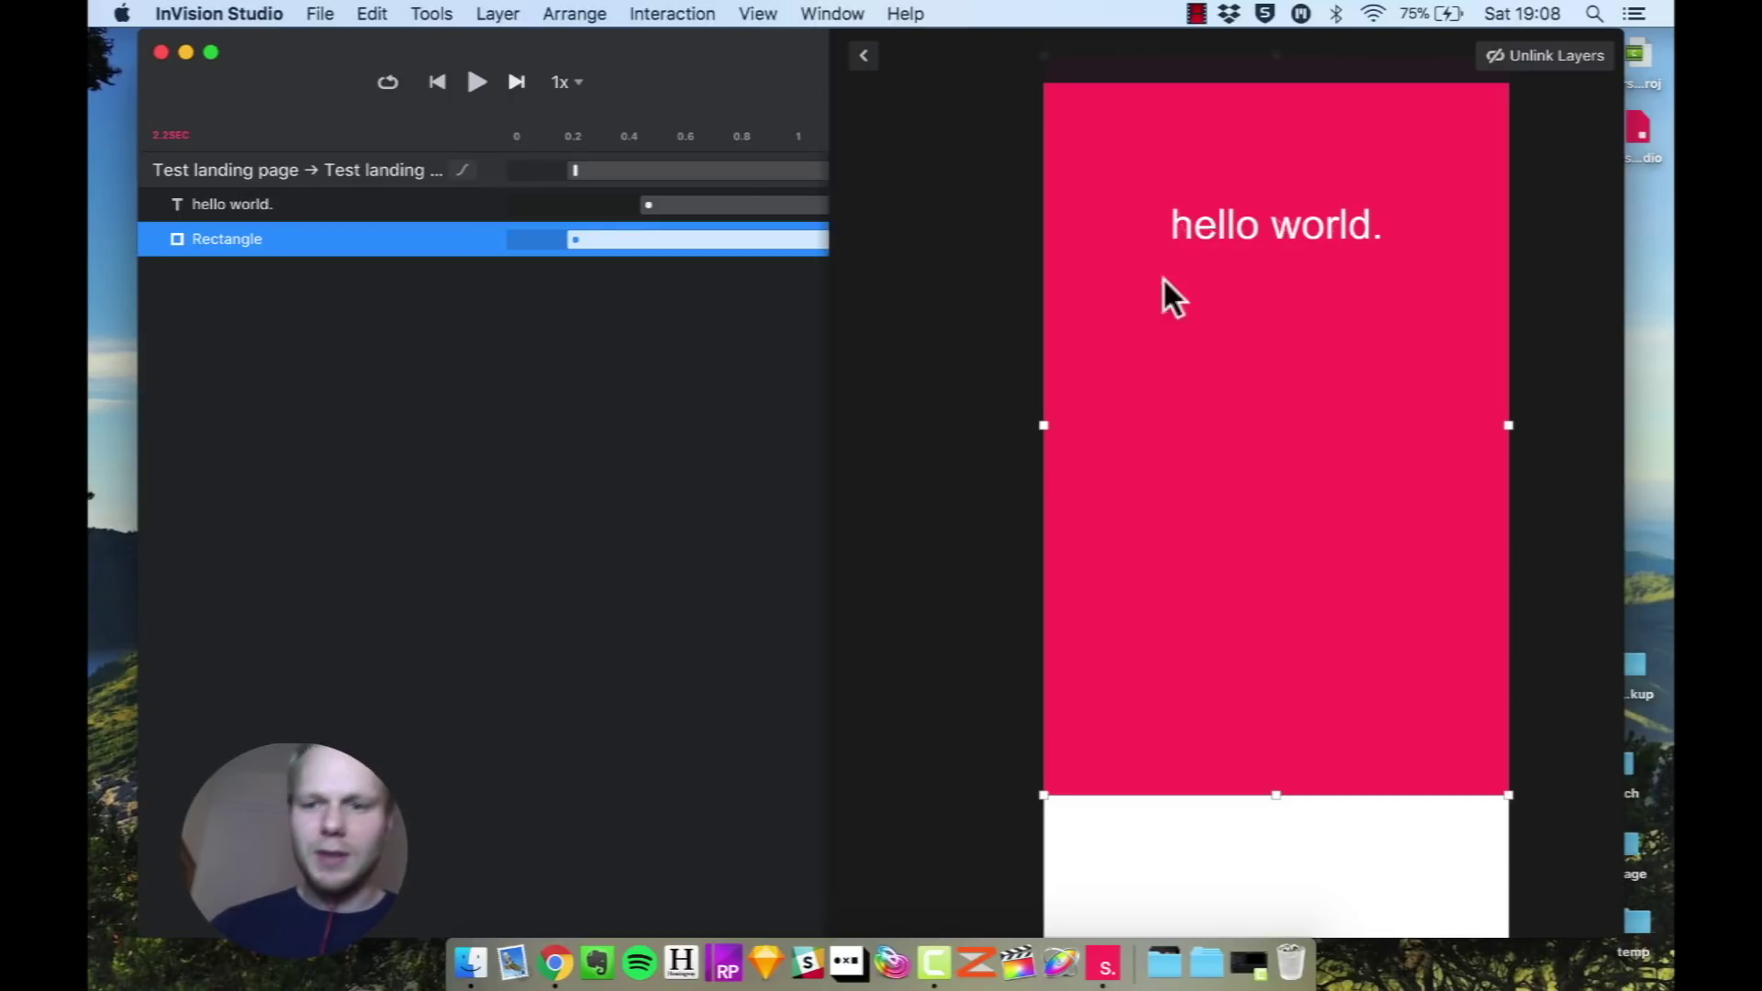
left_click(257, 203)
left_click(246, 237)
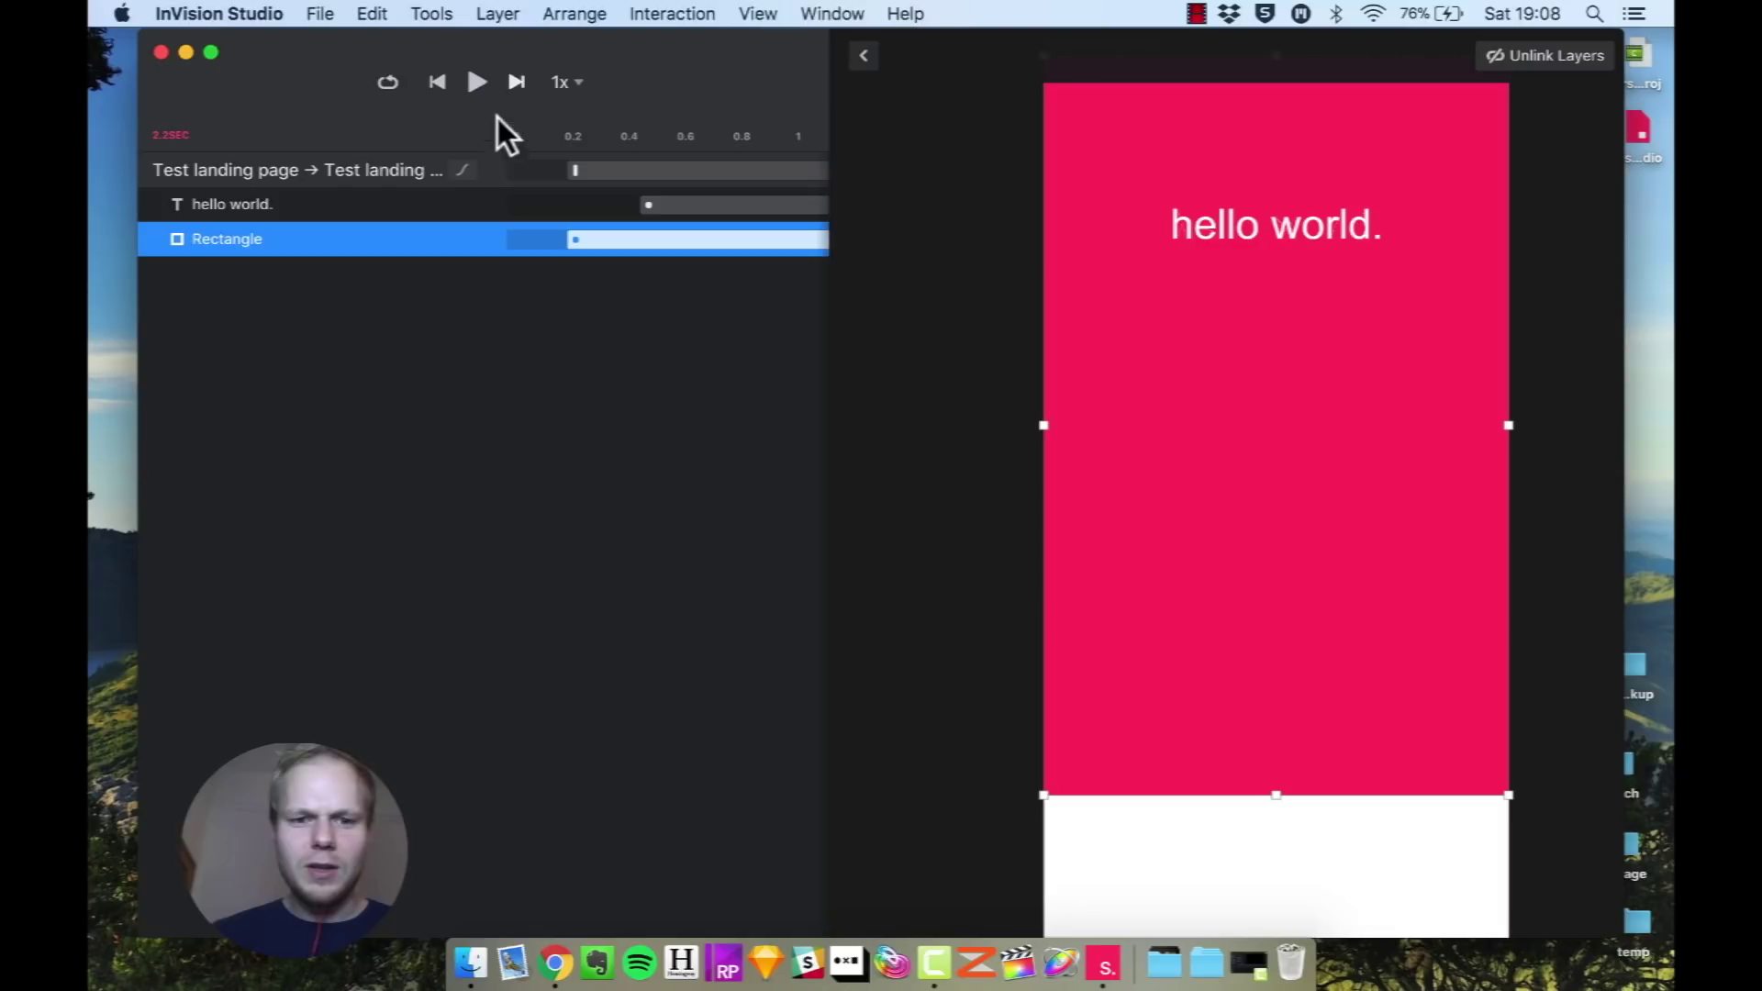
left_click(475, 82)
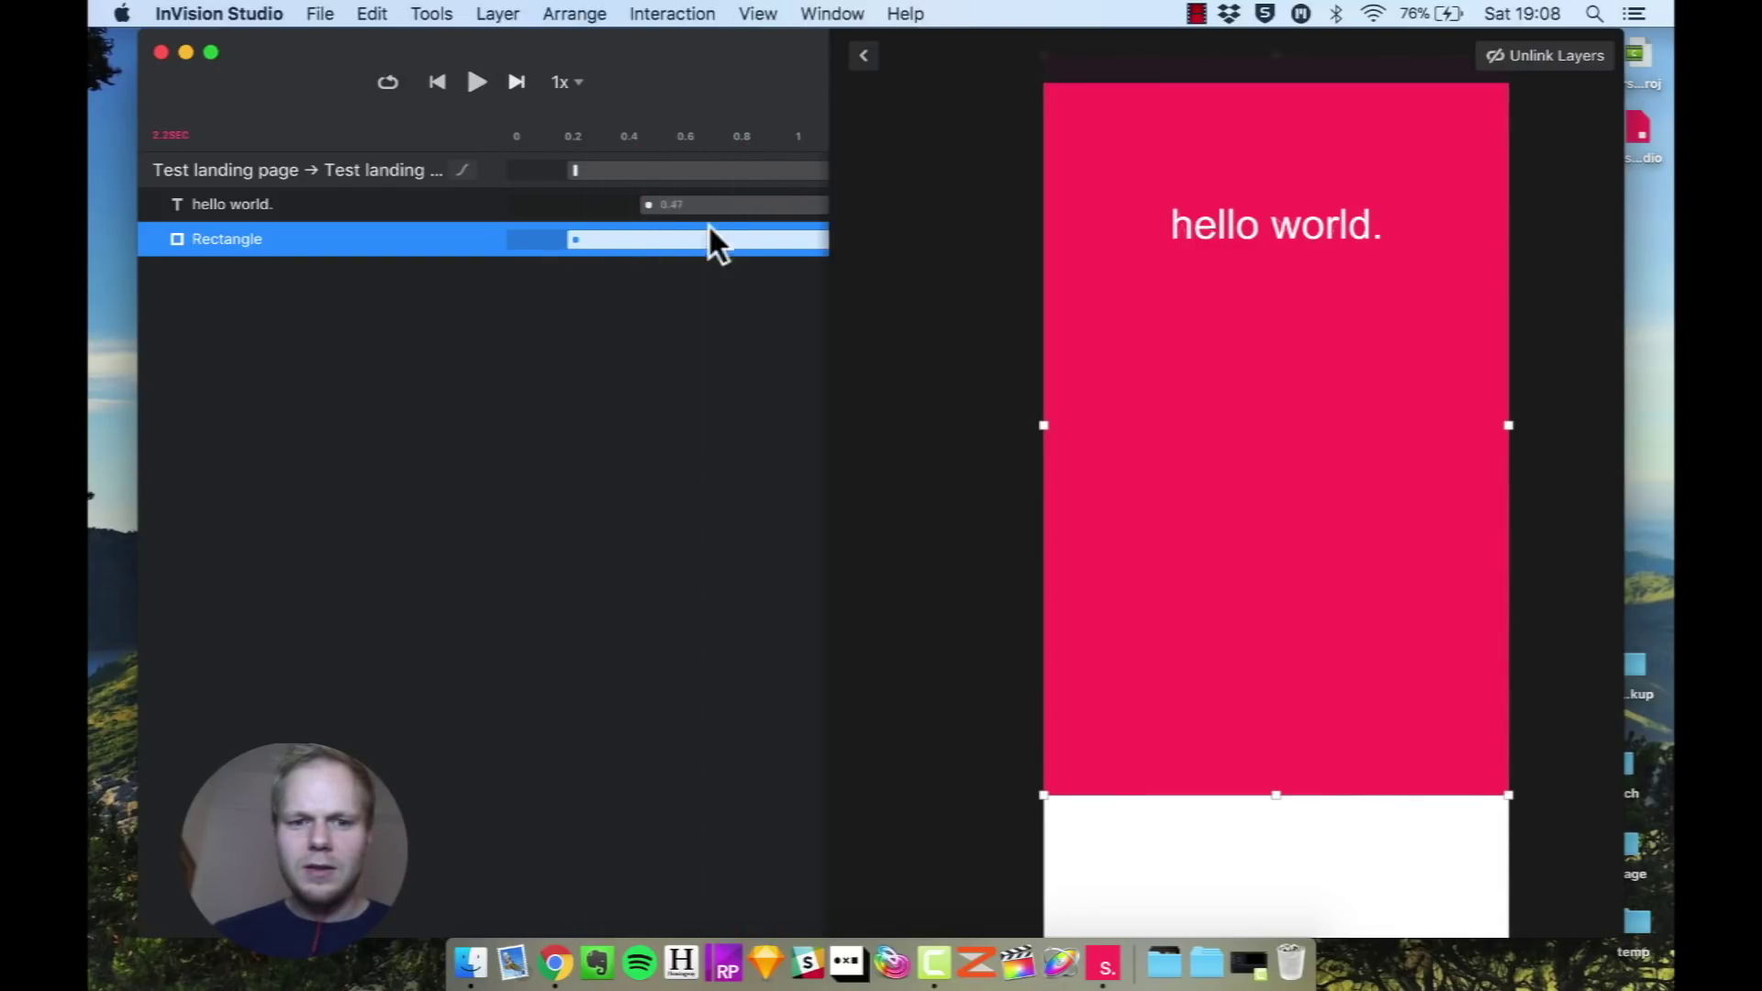
Delay hello world. to about 0.8s and Rectangle to about 0.6s, keeping 1x playback.
left_click_drag(648, 208, 740, 206)
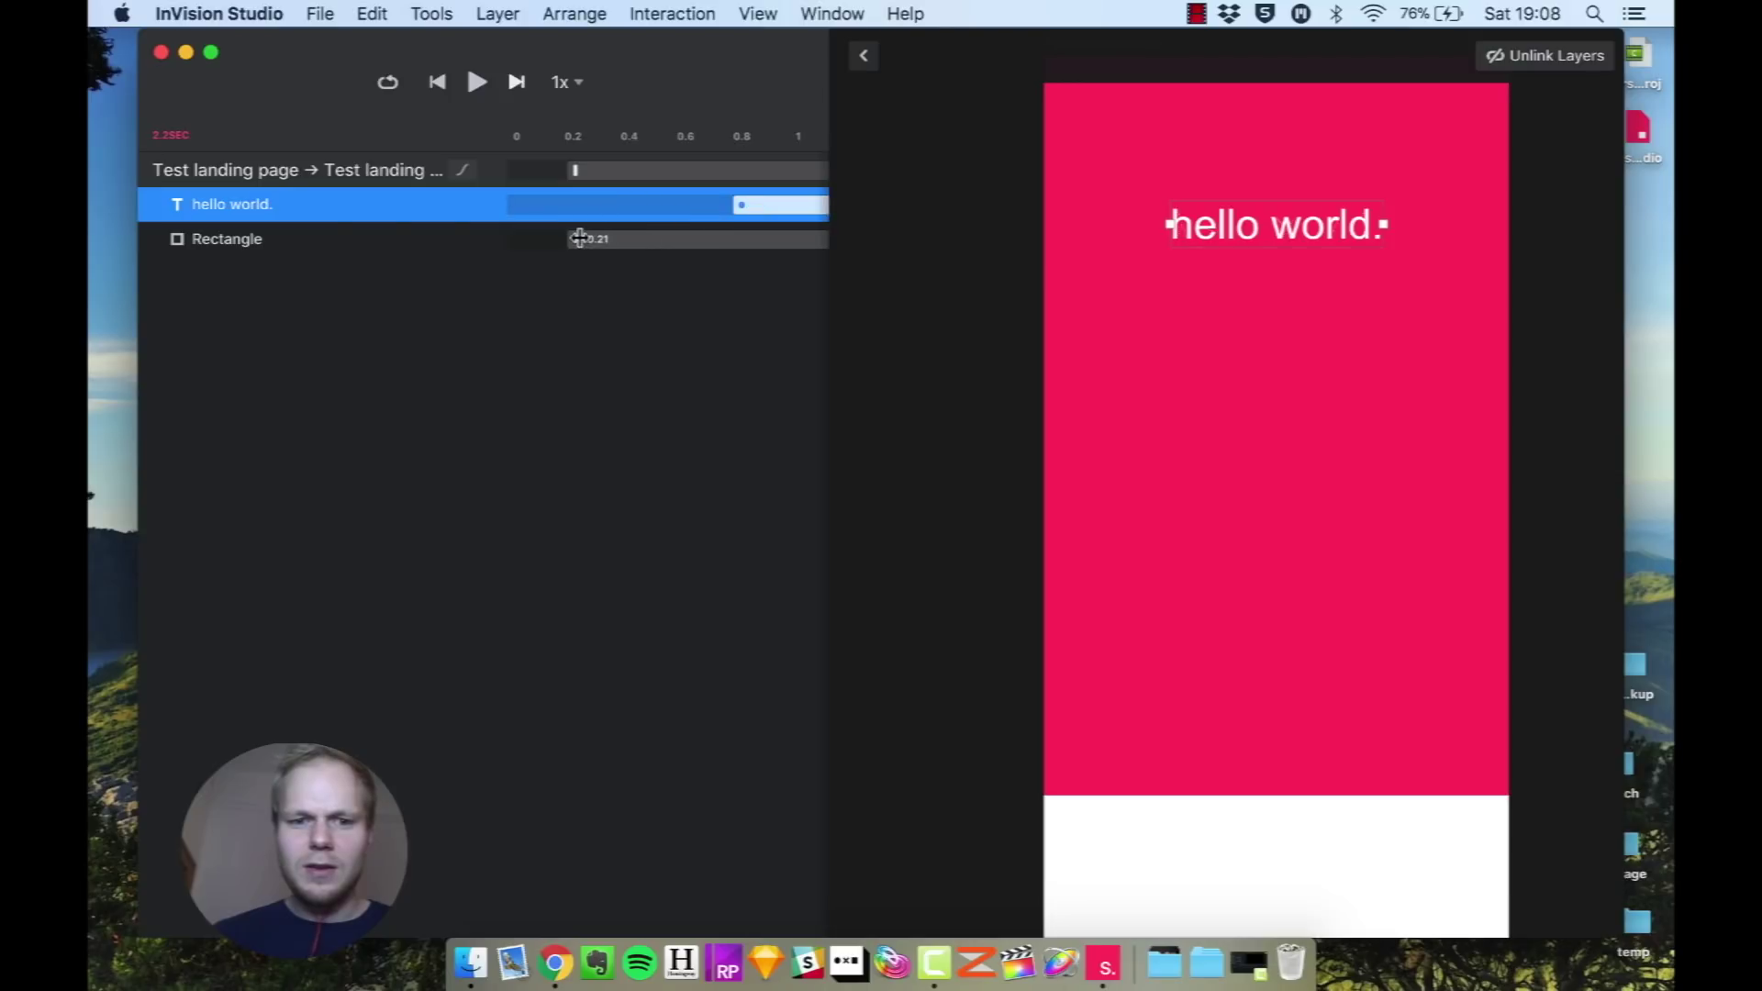
left_click_drag(616, 239, 738, 239)
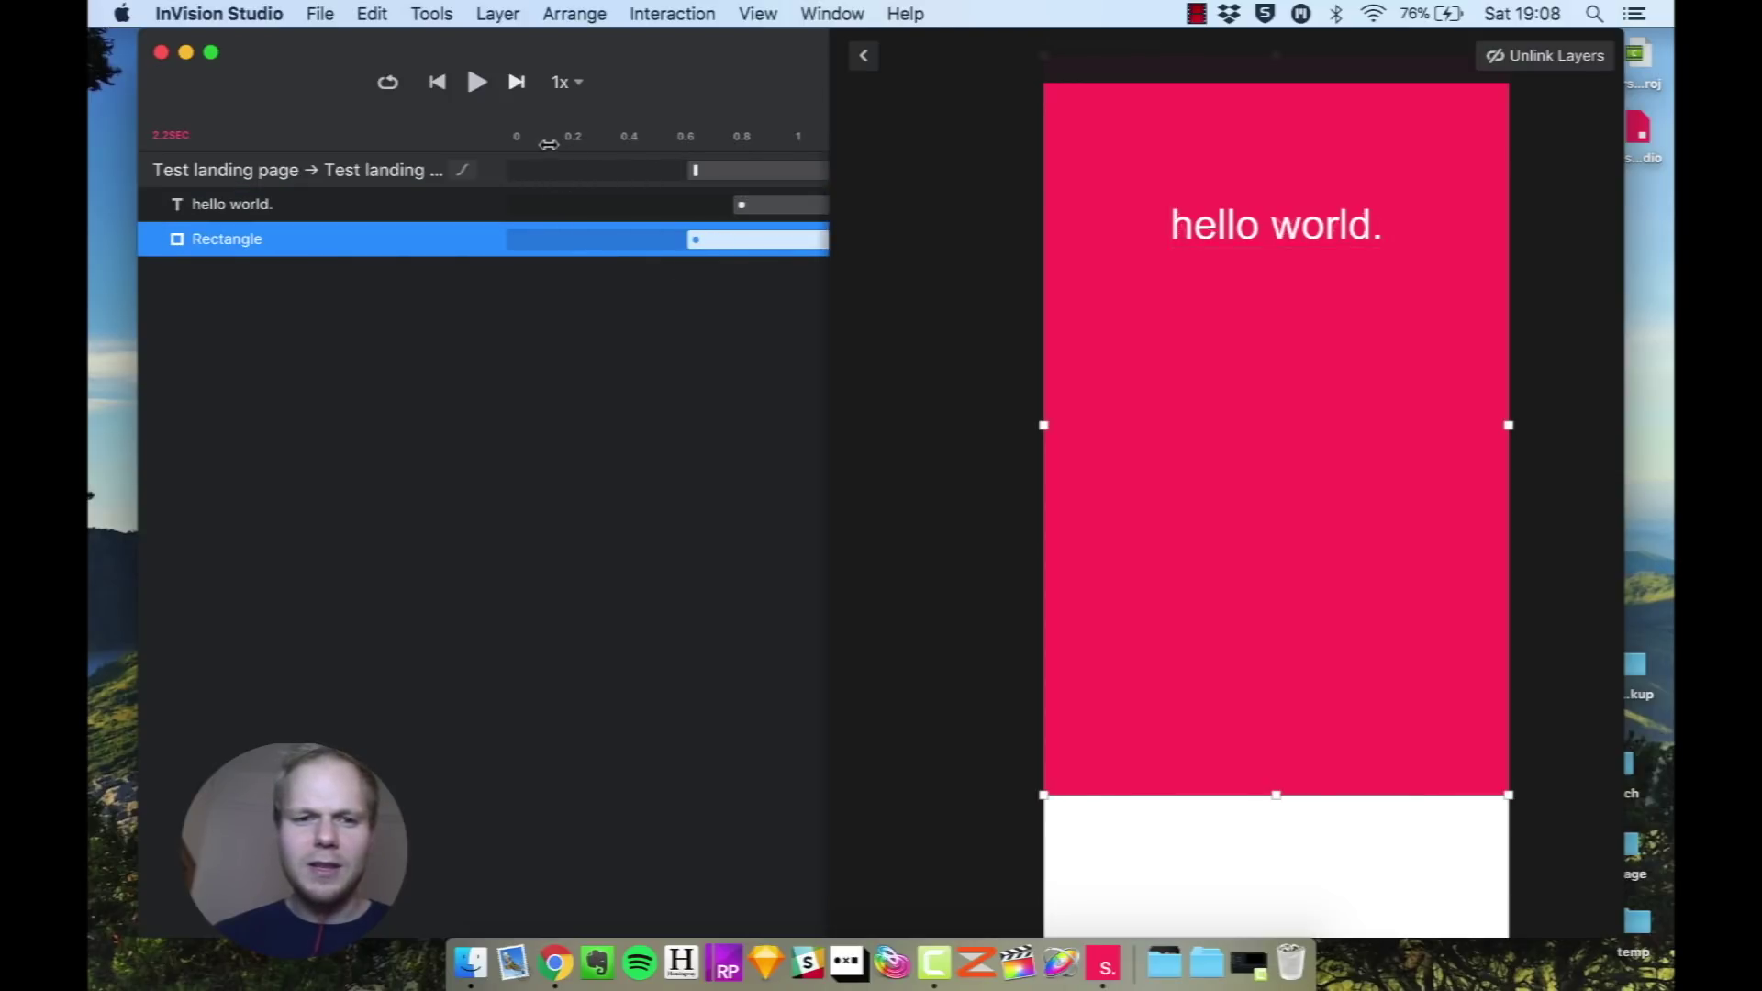
left_click(574, 82)
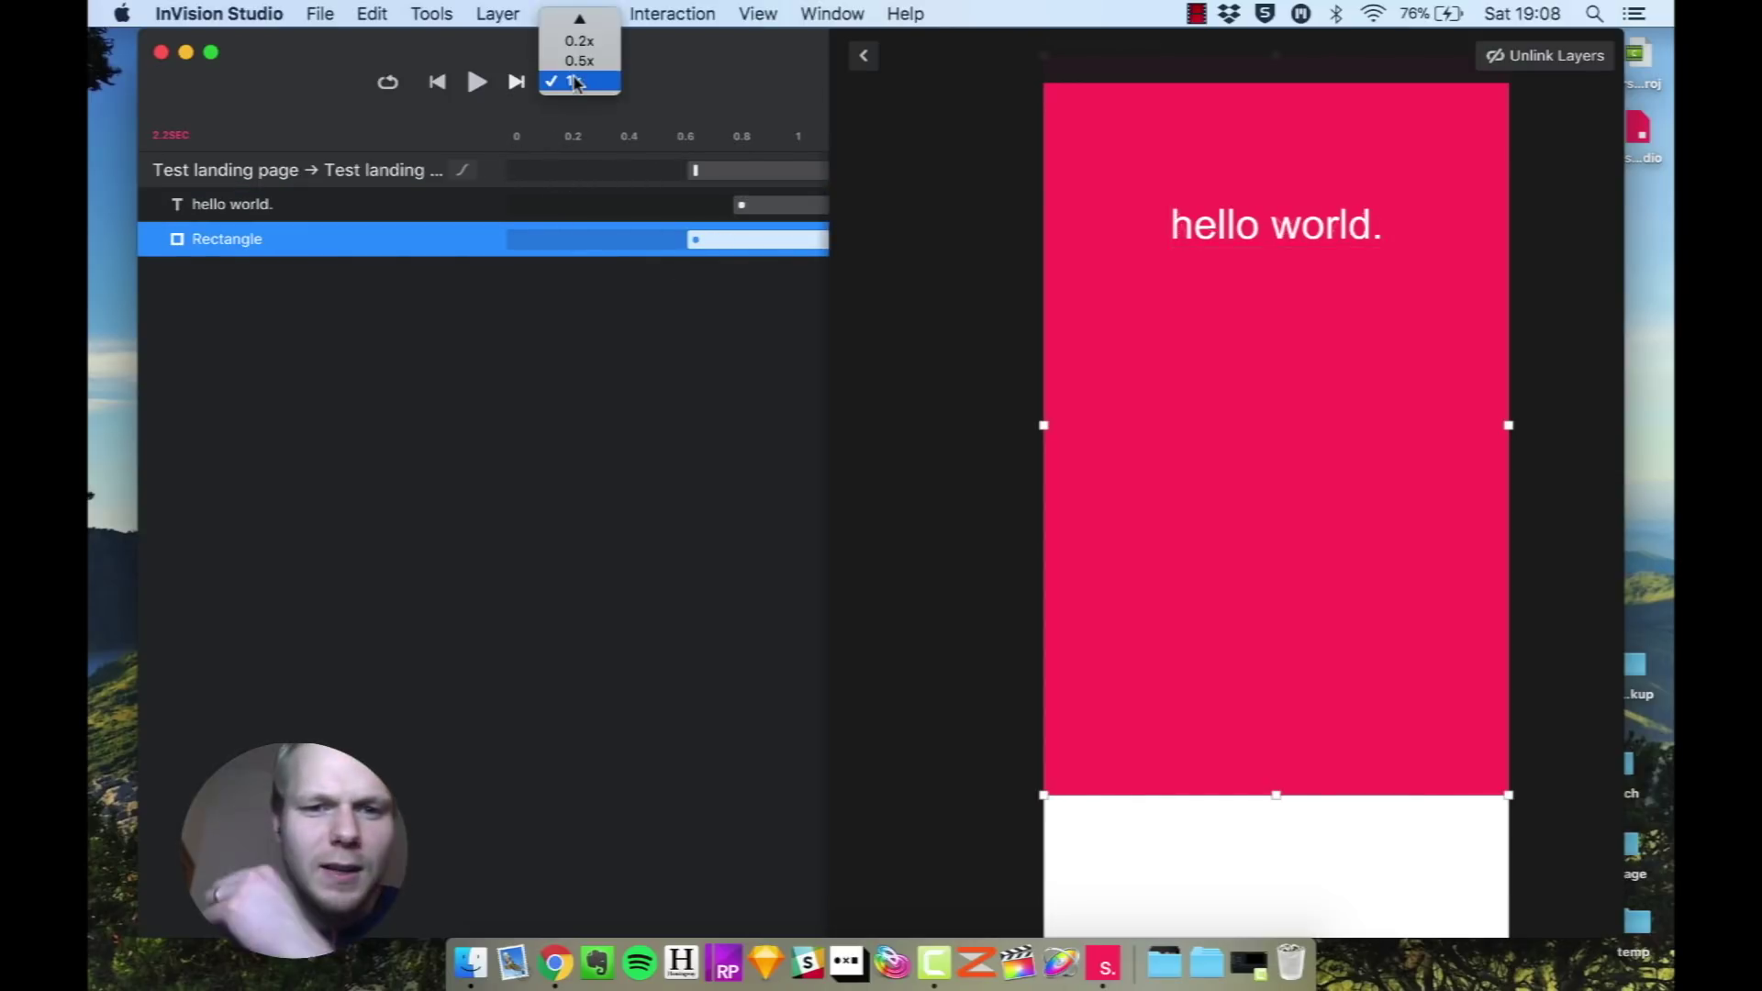
left_click(589, 113)
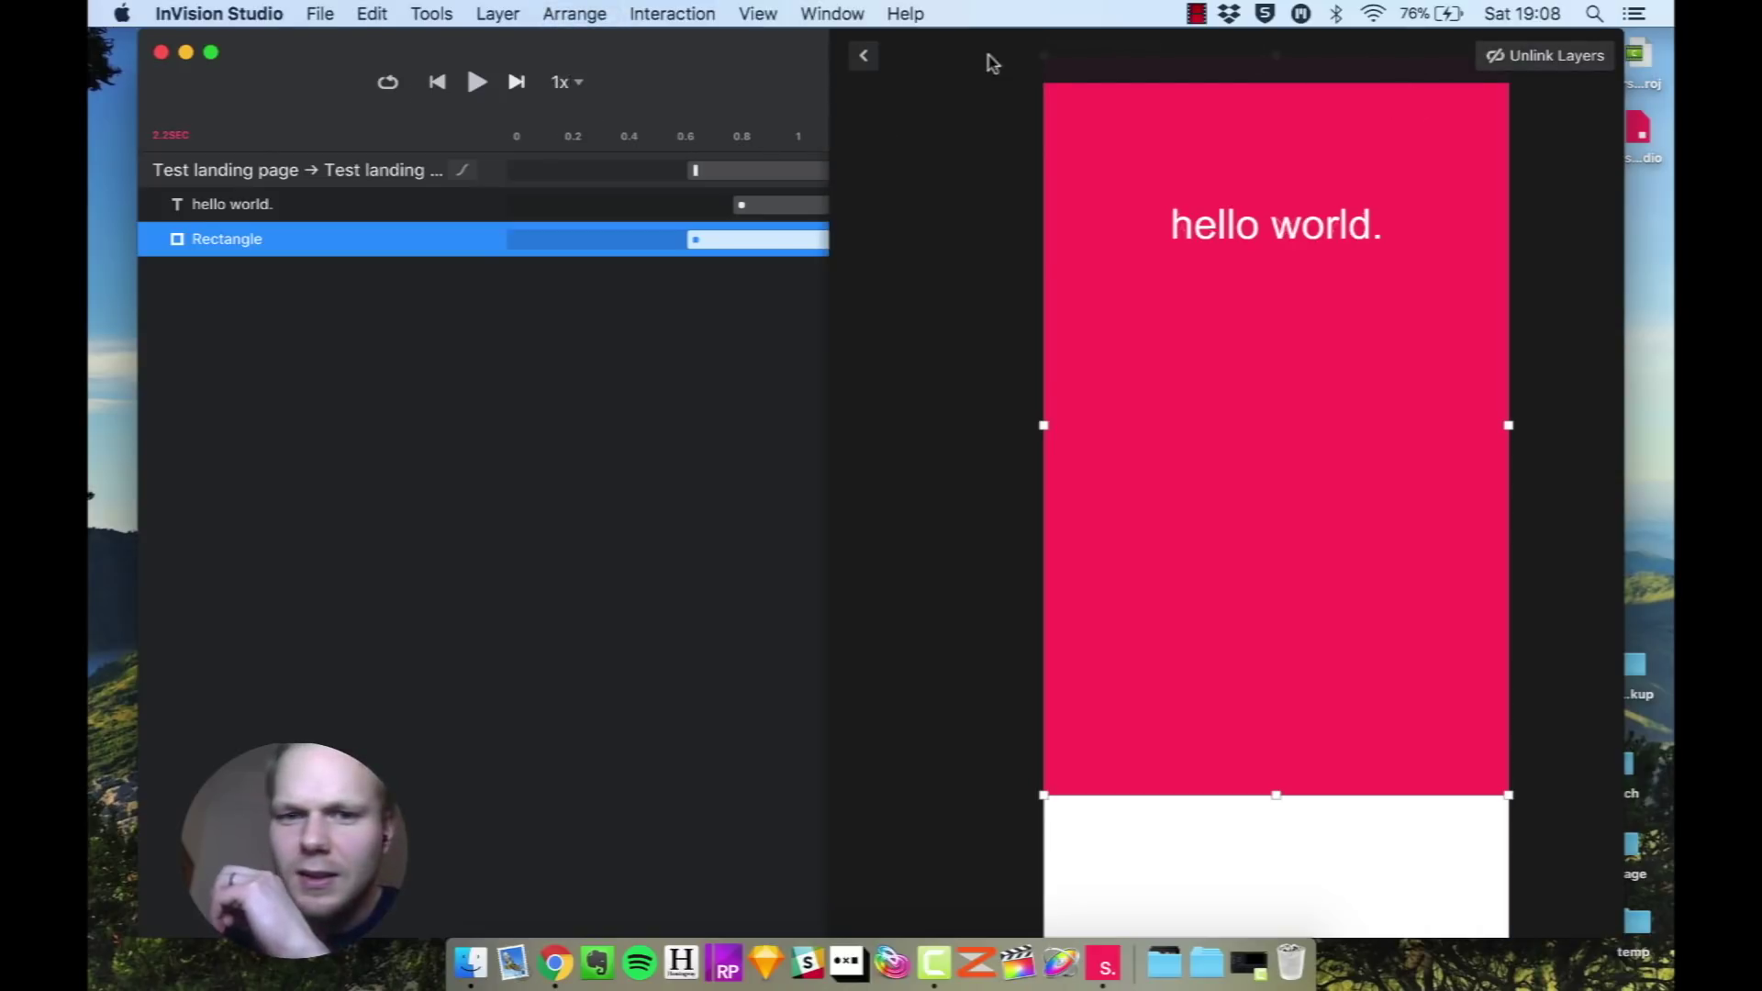
Close the timeline, test the transition in the iPhone X preview, then select hello world. on Test landing page 1.
left_click(864, 55)
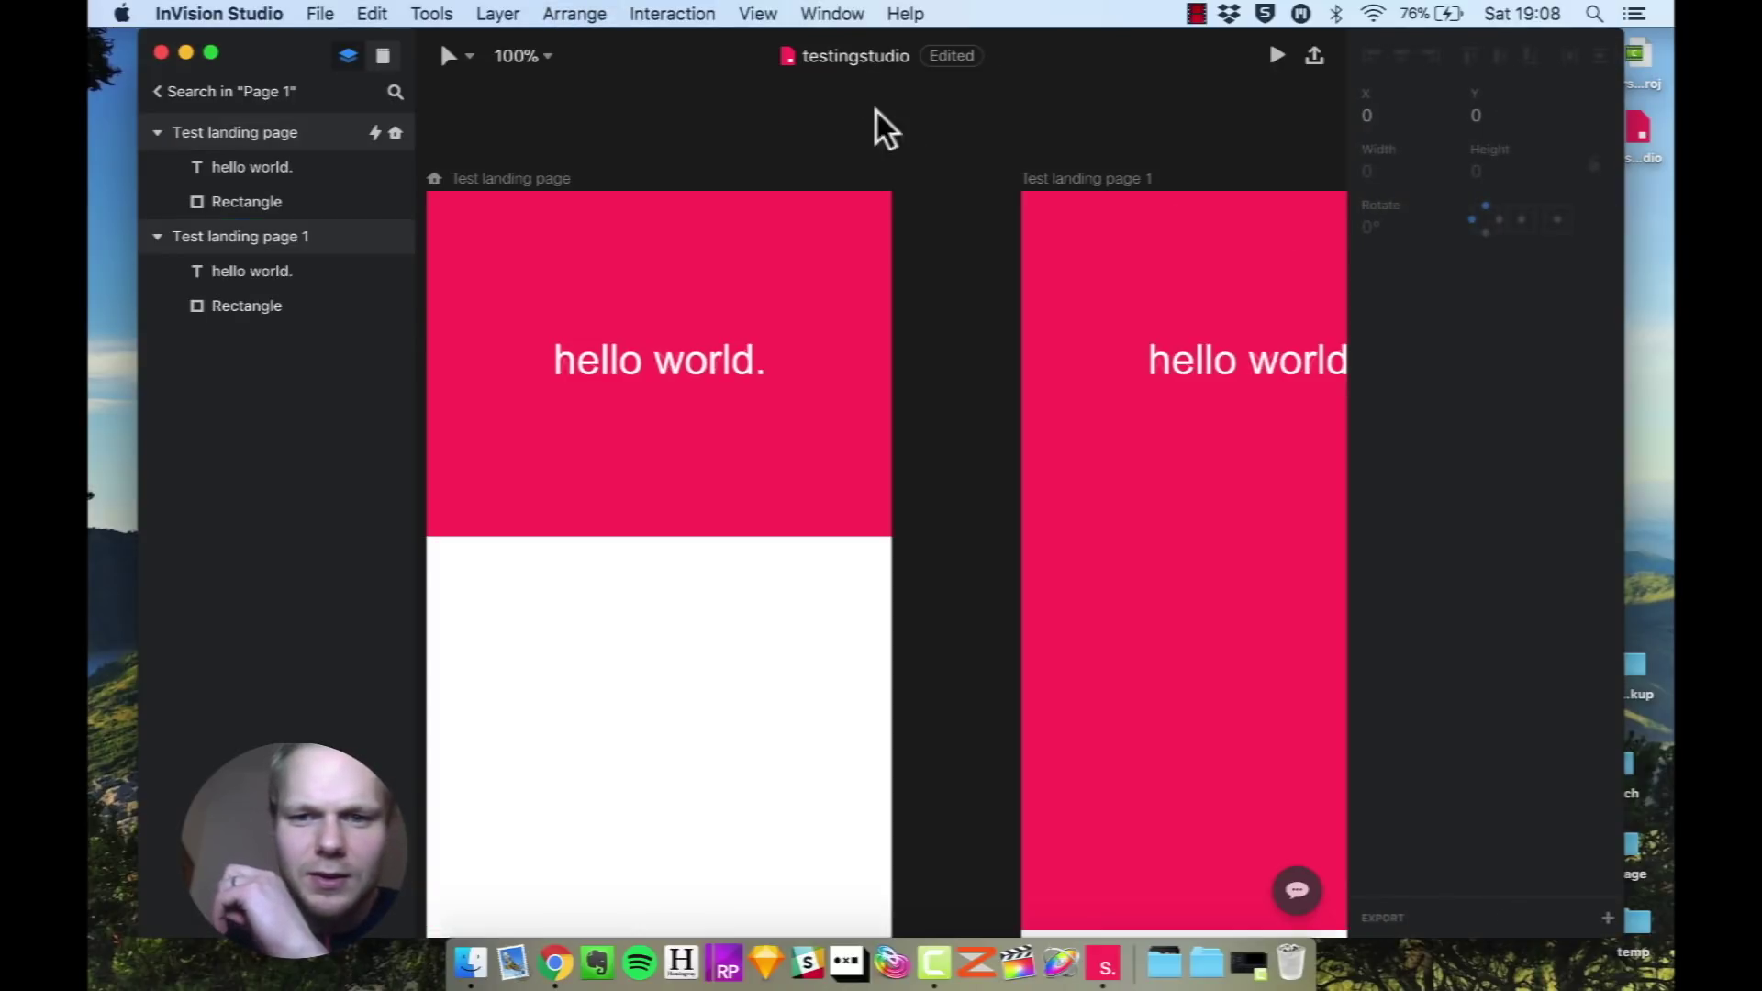
scroll(812, 437, "right", 4)
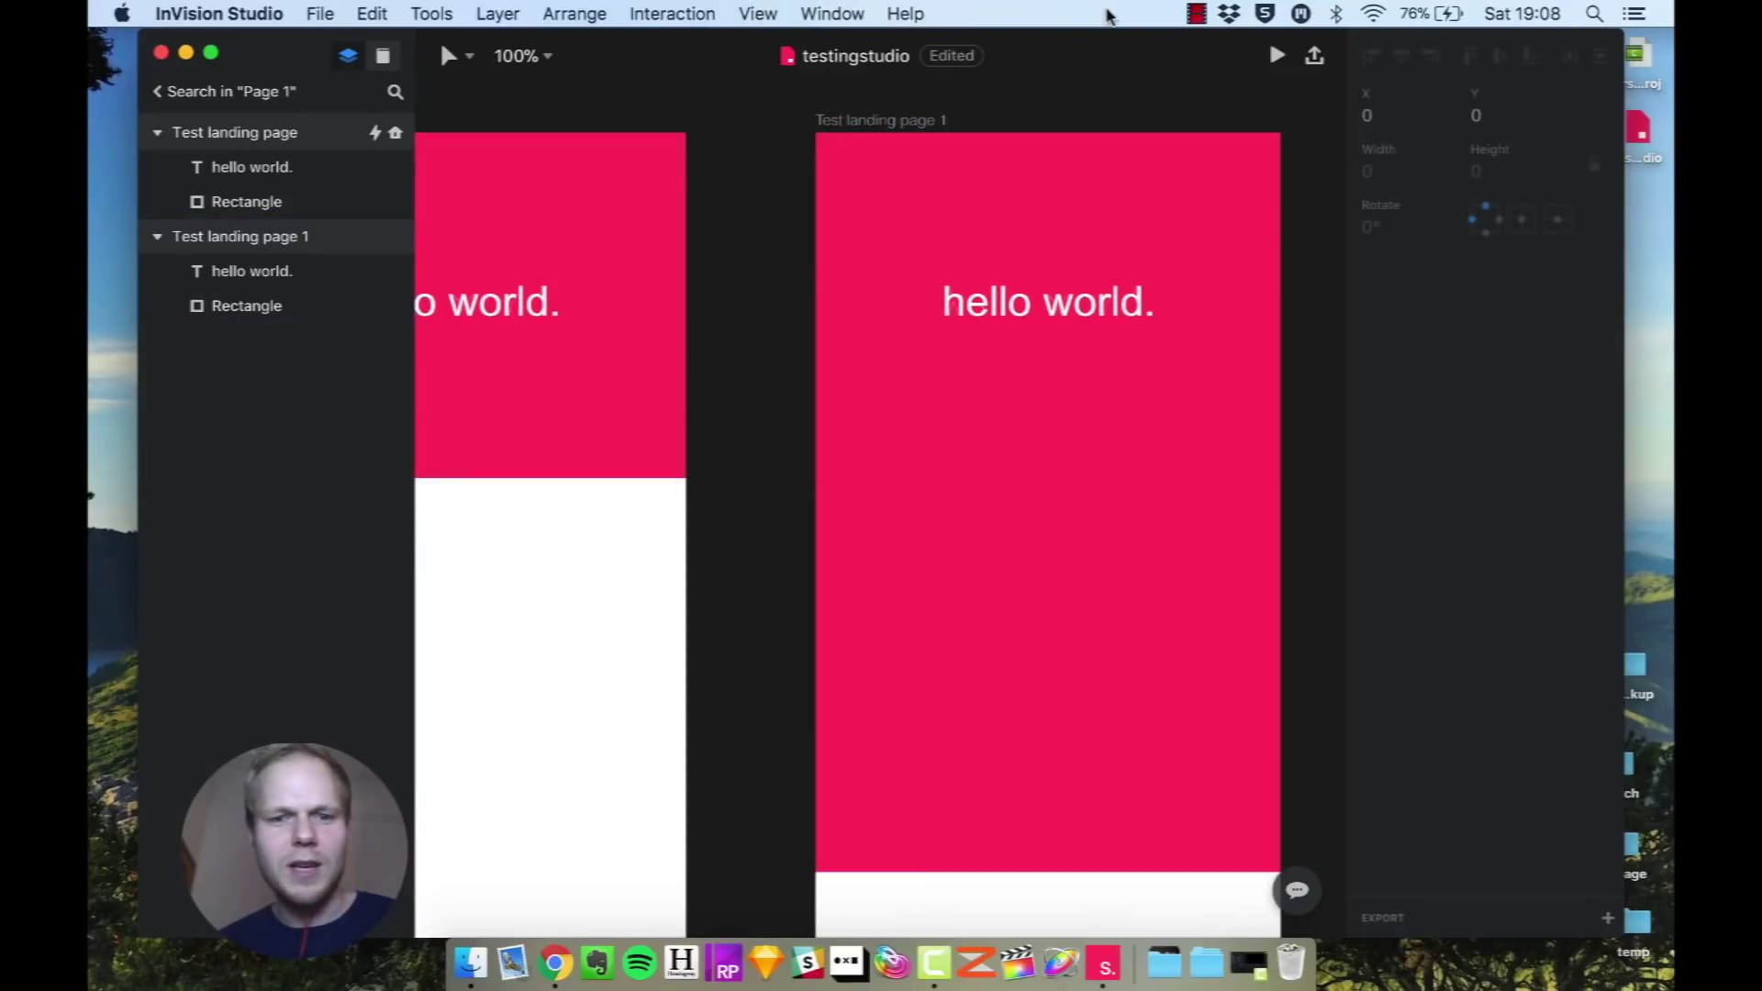
left_click(1278, 56)
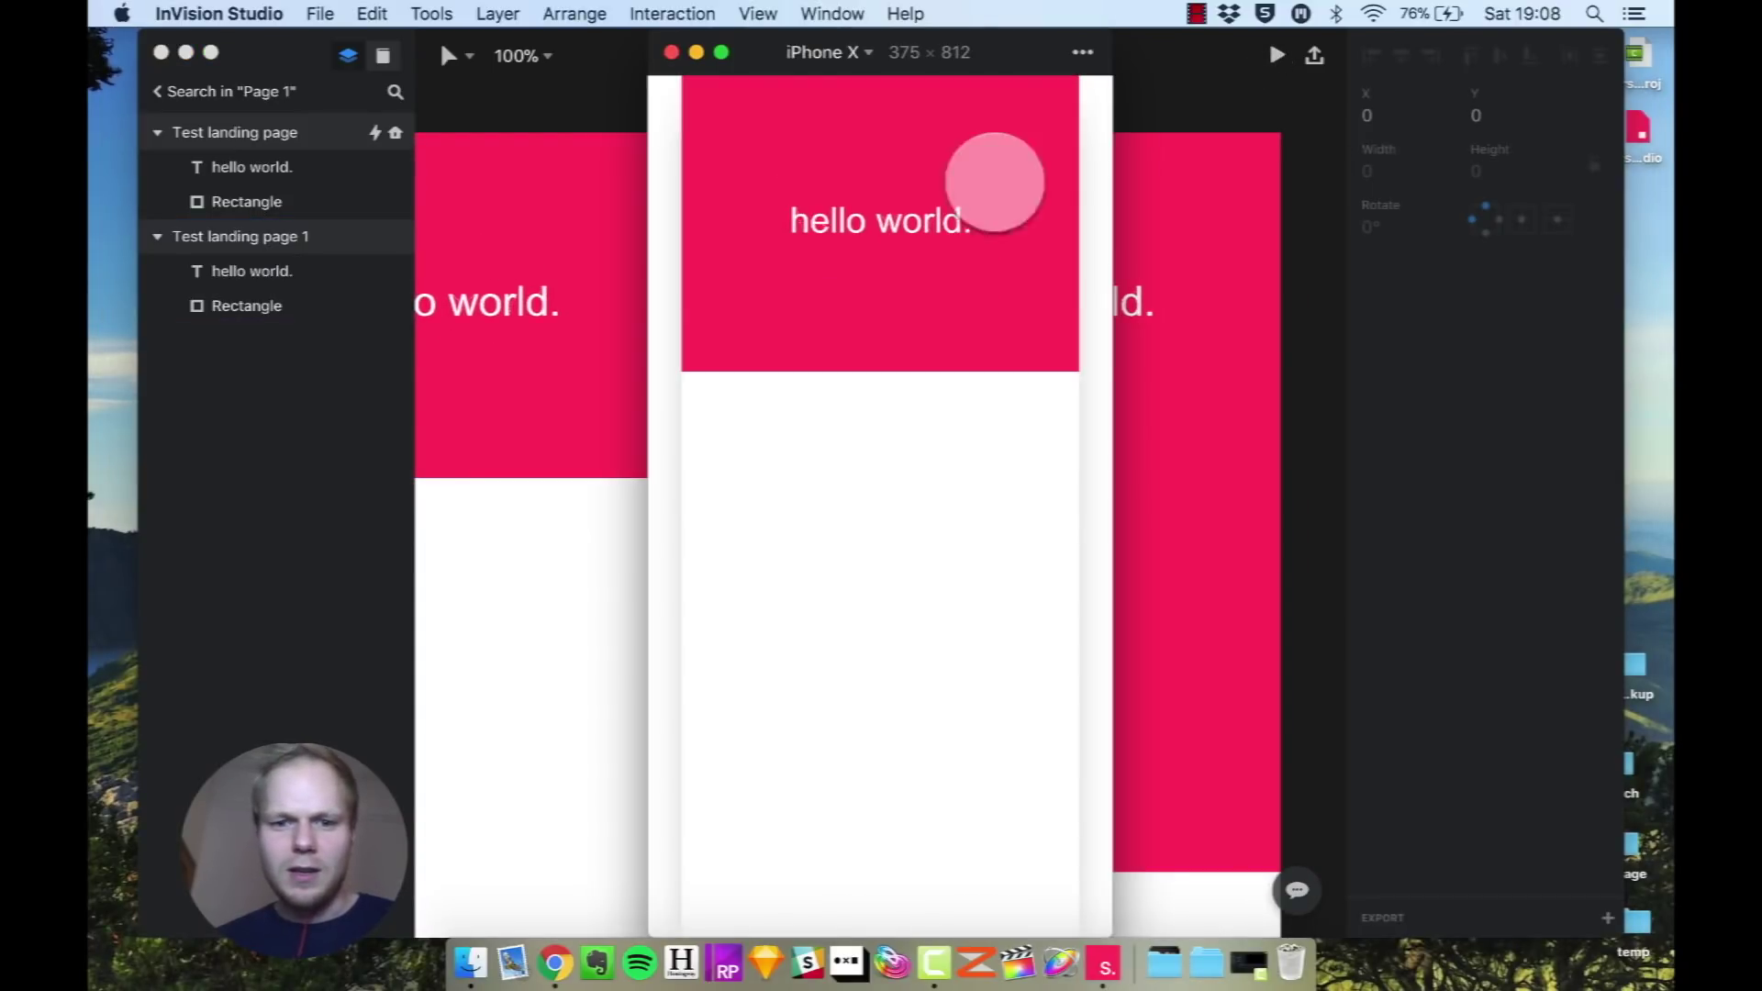
left_click(947, 171)
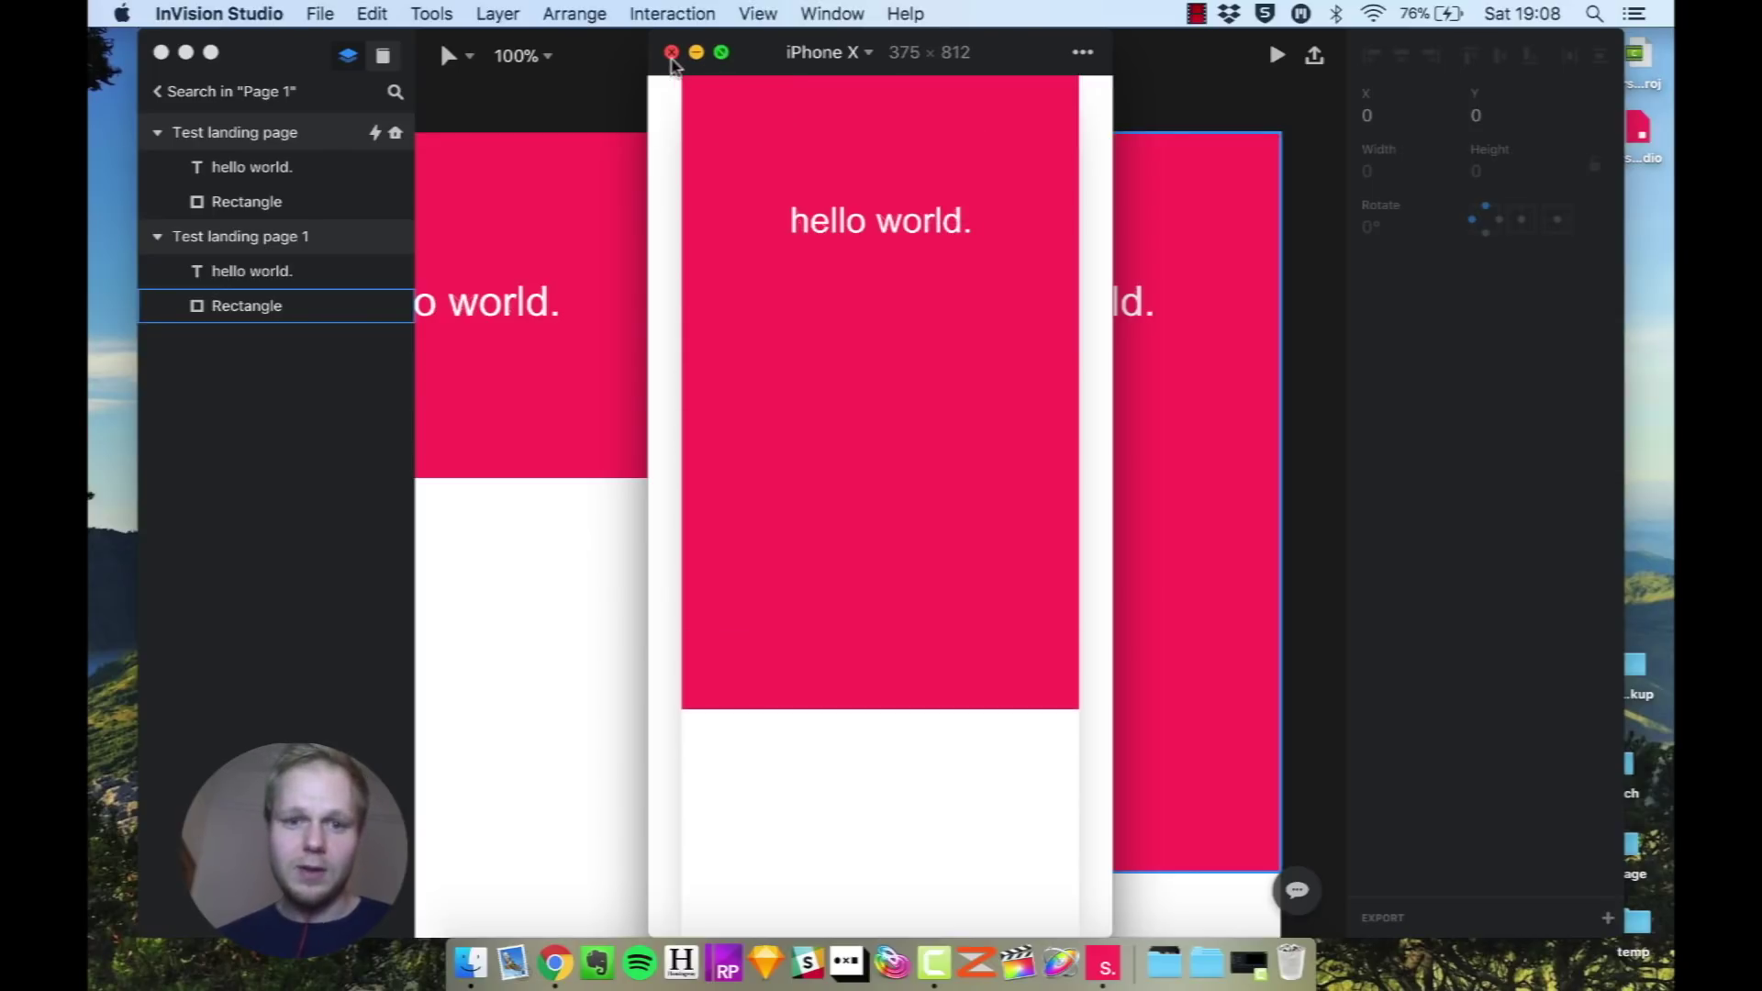
left_click(671, 52)
left_click(1024, 337)
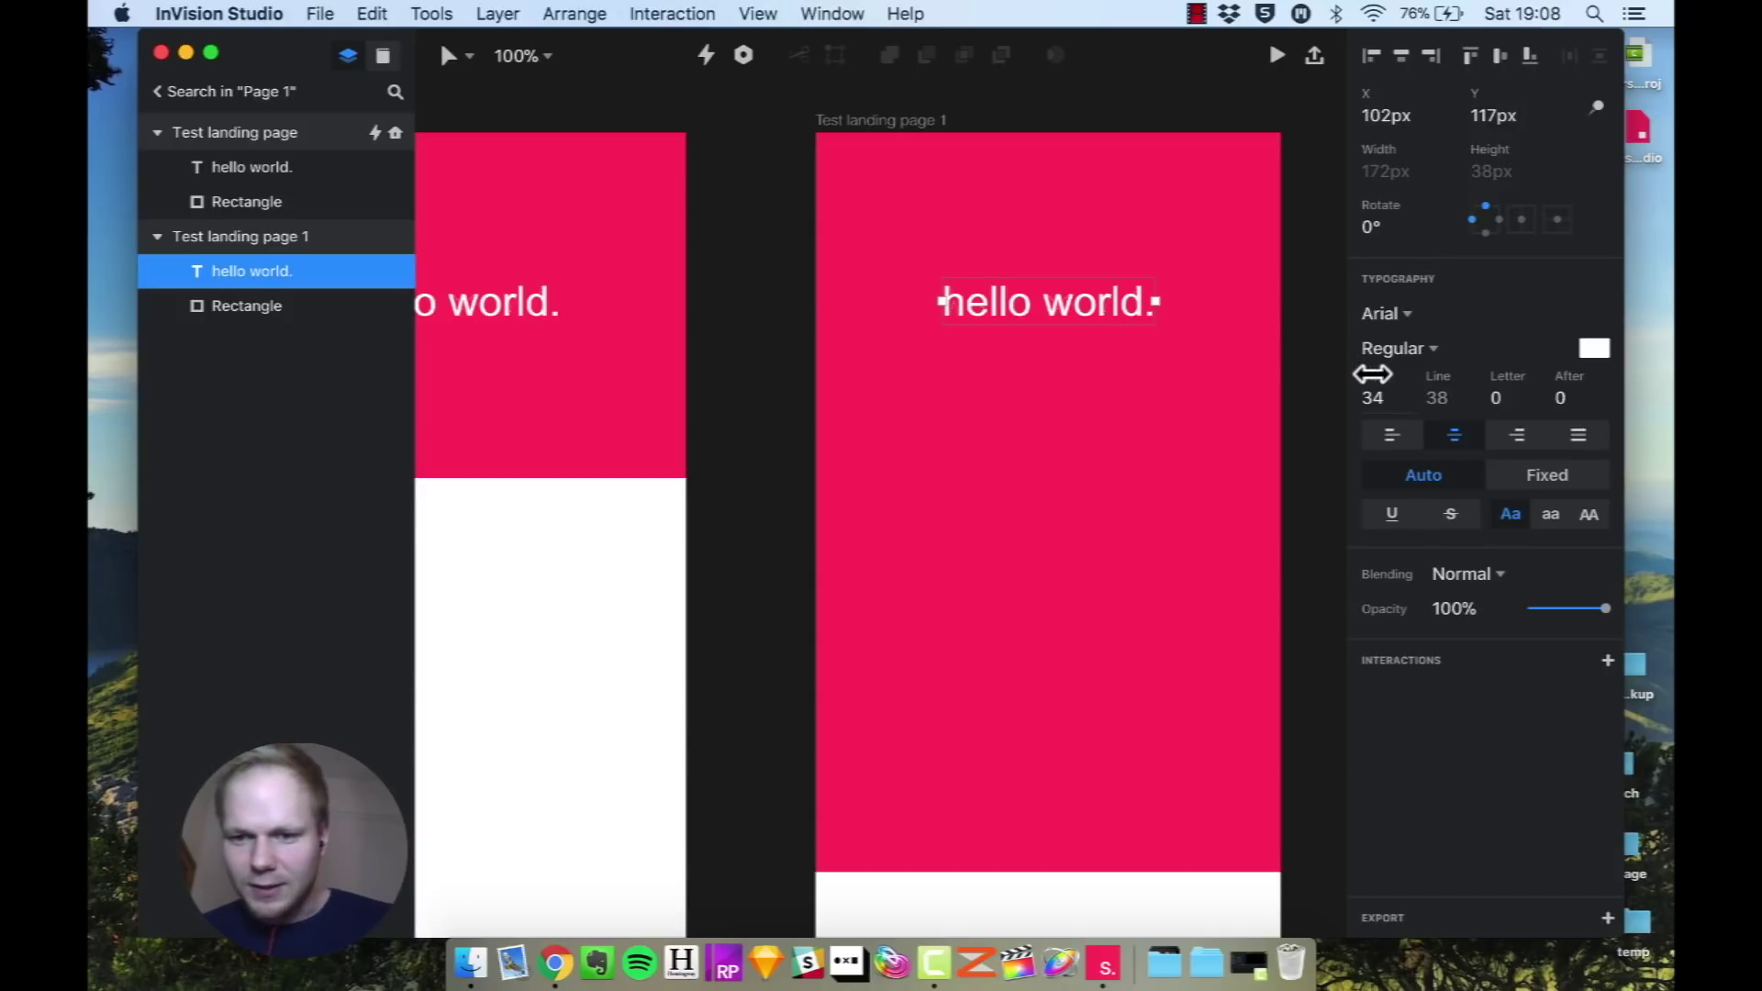
Set hello world. to size 74 and move it to the bottom-left of the pink area.
left_click_drag(1374, 374, 1420, 373)
left_click_drag(1272, 332, 1118, 312)
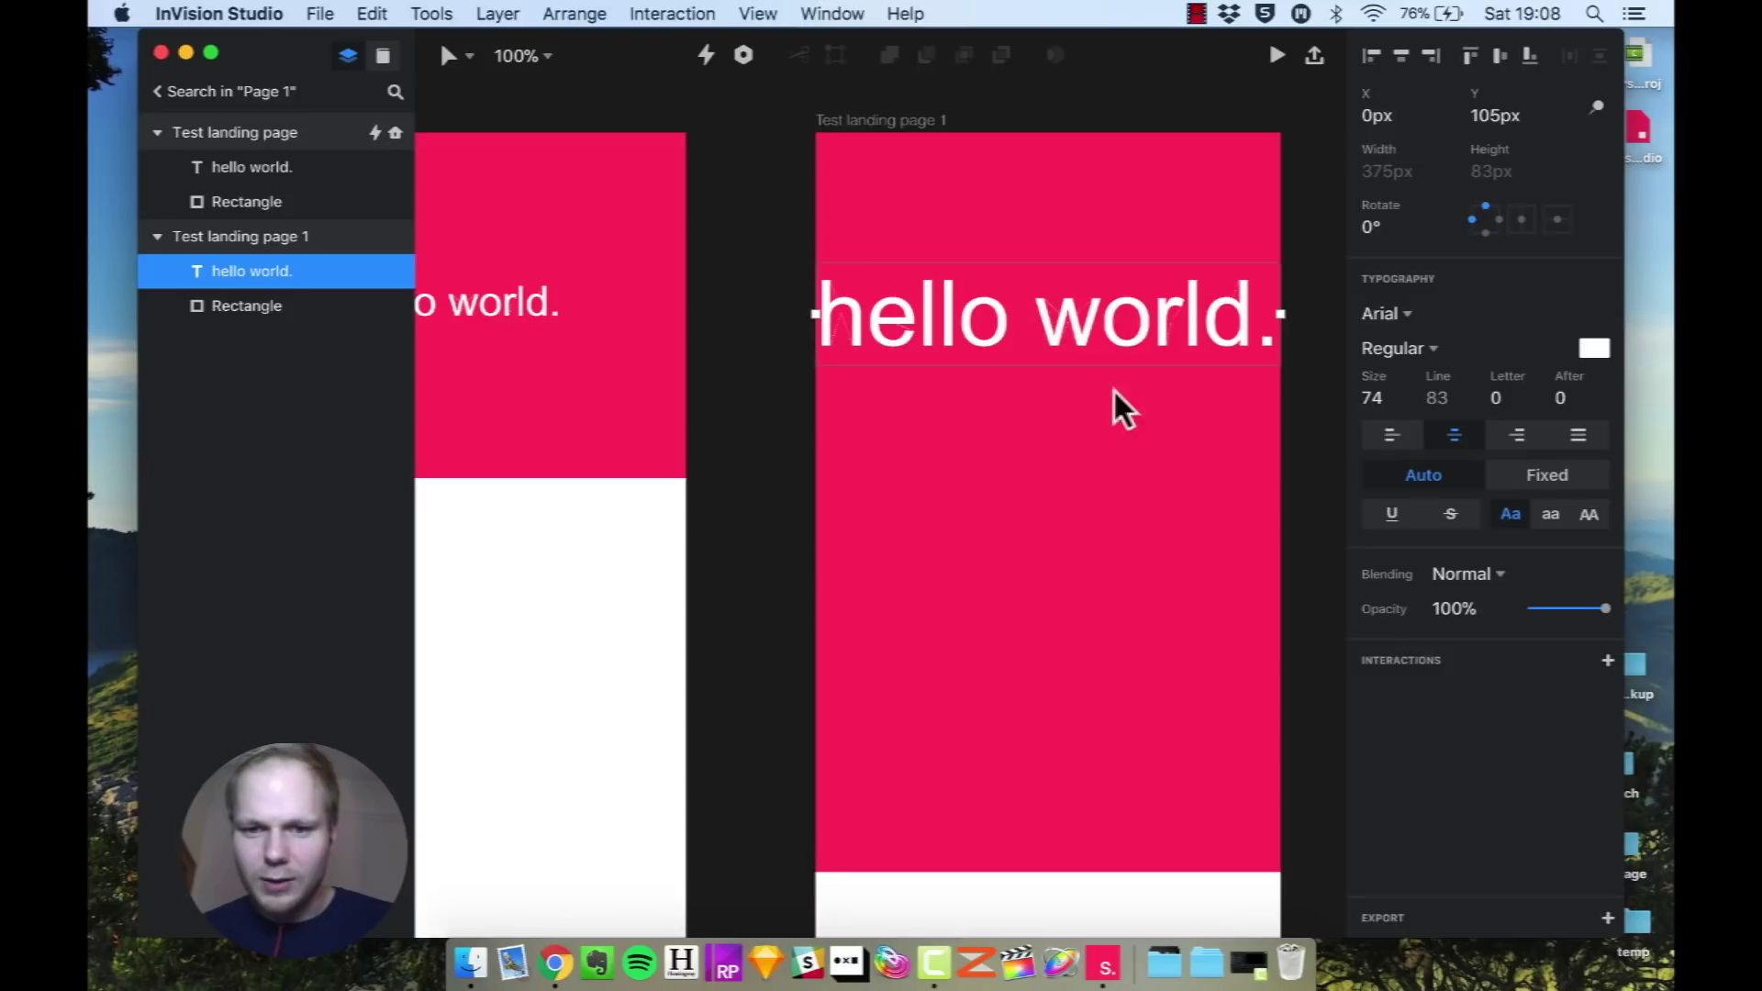
left_click(1125, 574)
left_click(1094, 330)
left_click_drag(1092, 329, 1101, 800)
left_click(705, 140)
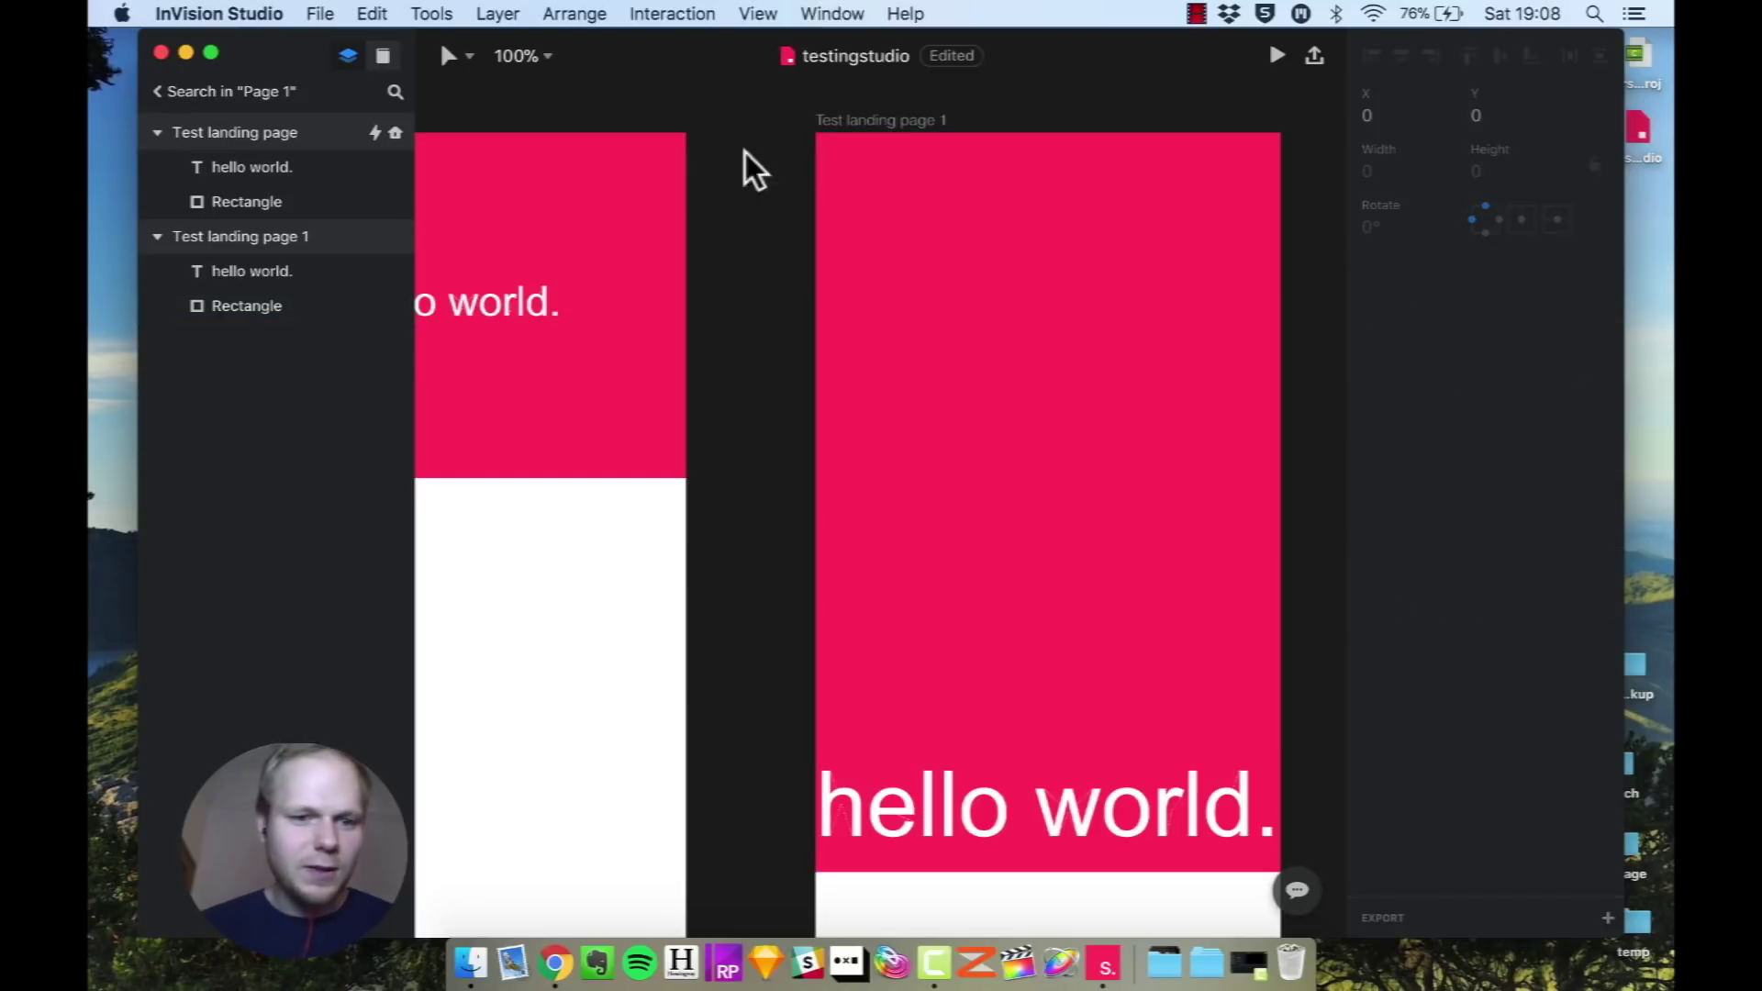
Preview the transition into Test landing page 1 on iPhone X, then pan around the canvas.
left_click(1280, 57)
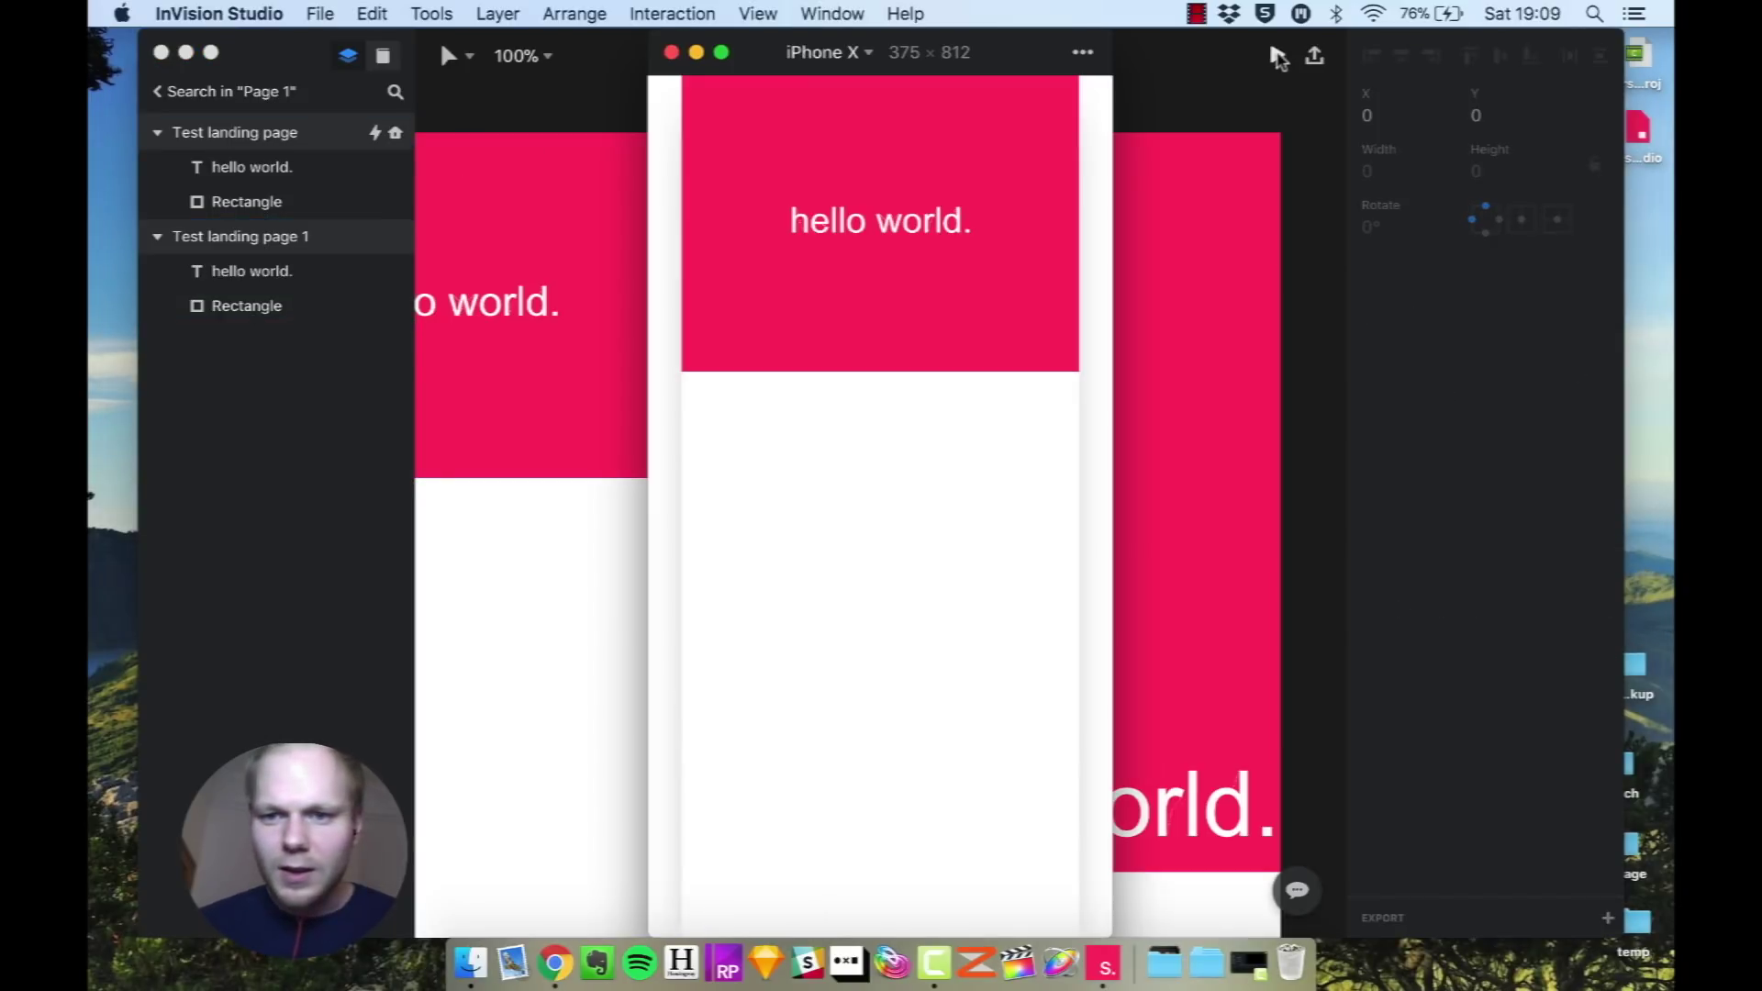
left_click(1013, 294)
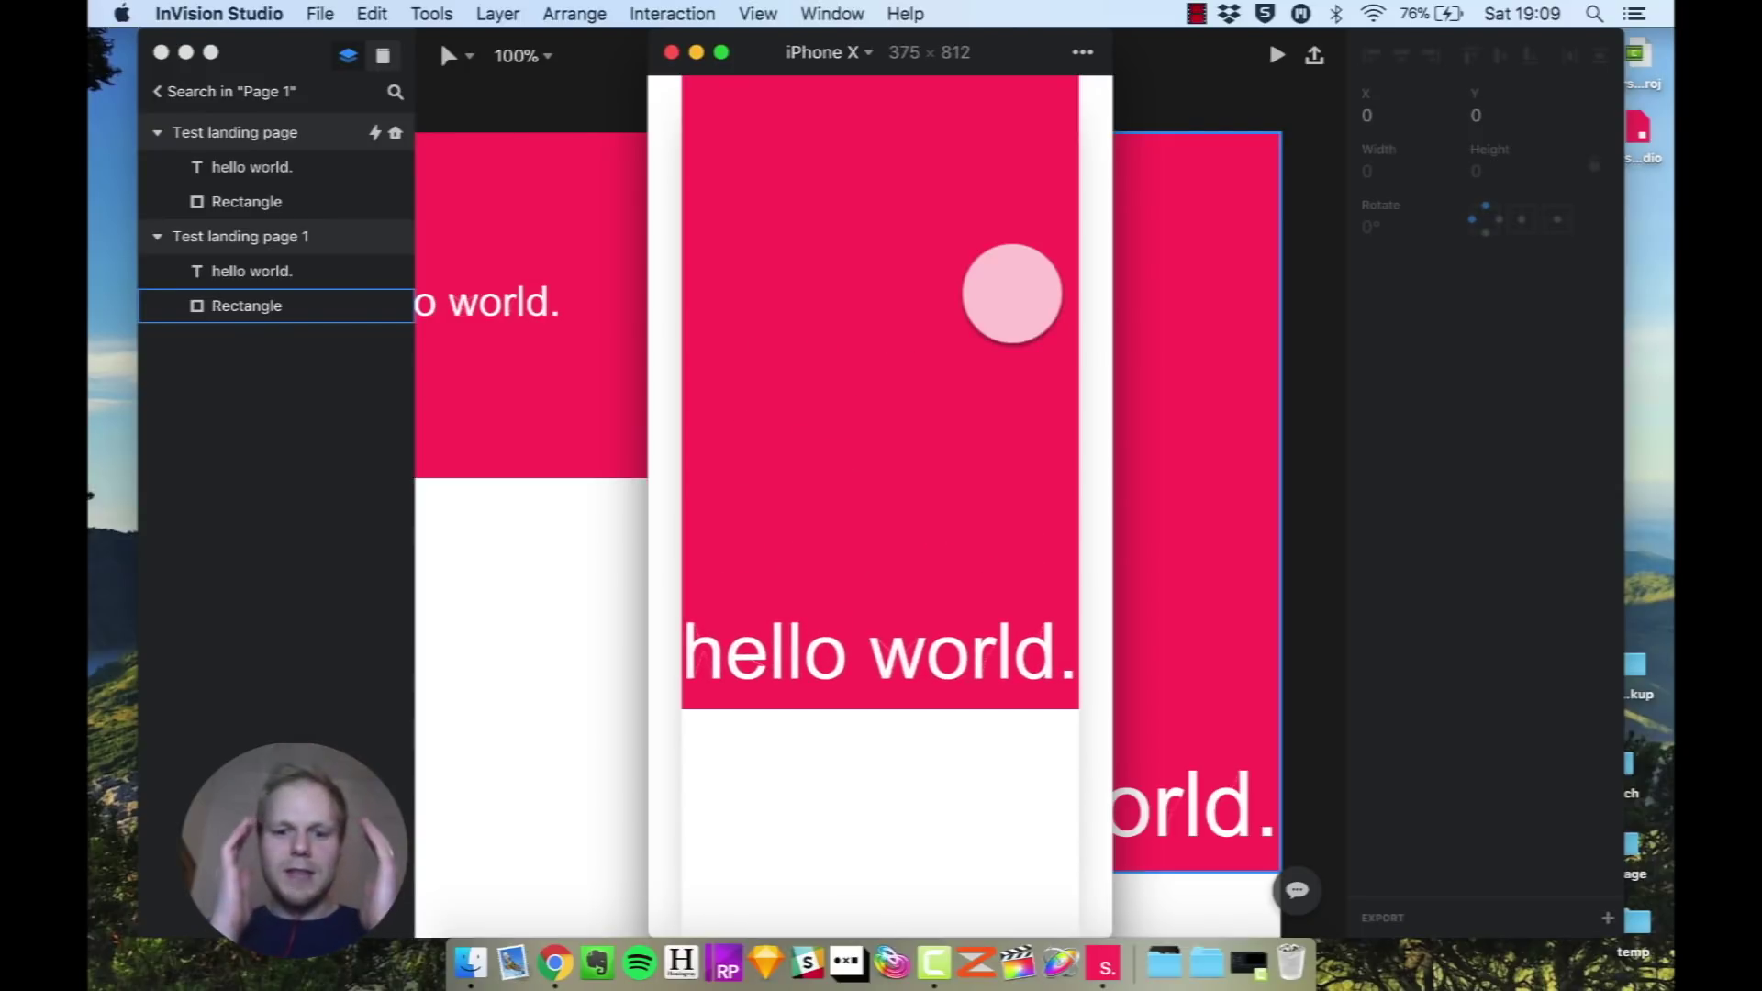
left_click(671, 53)
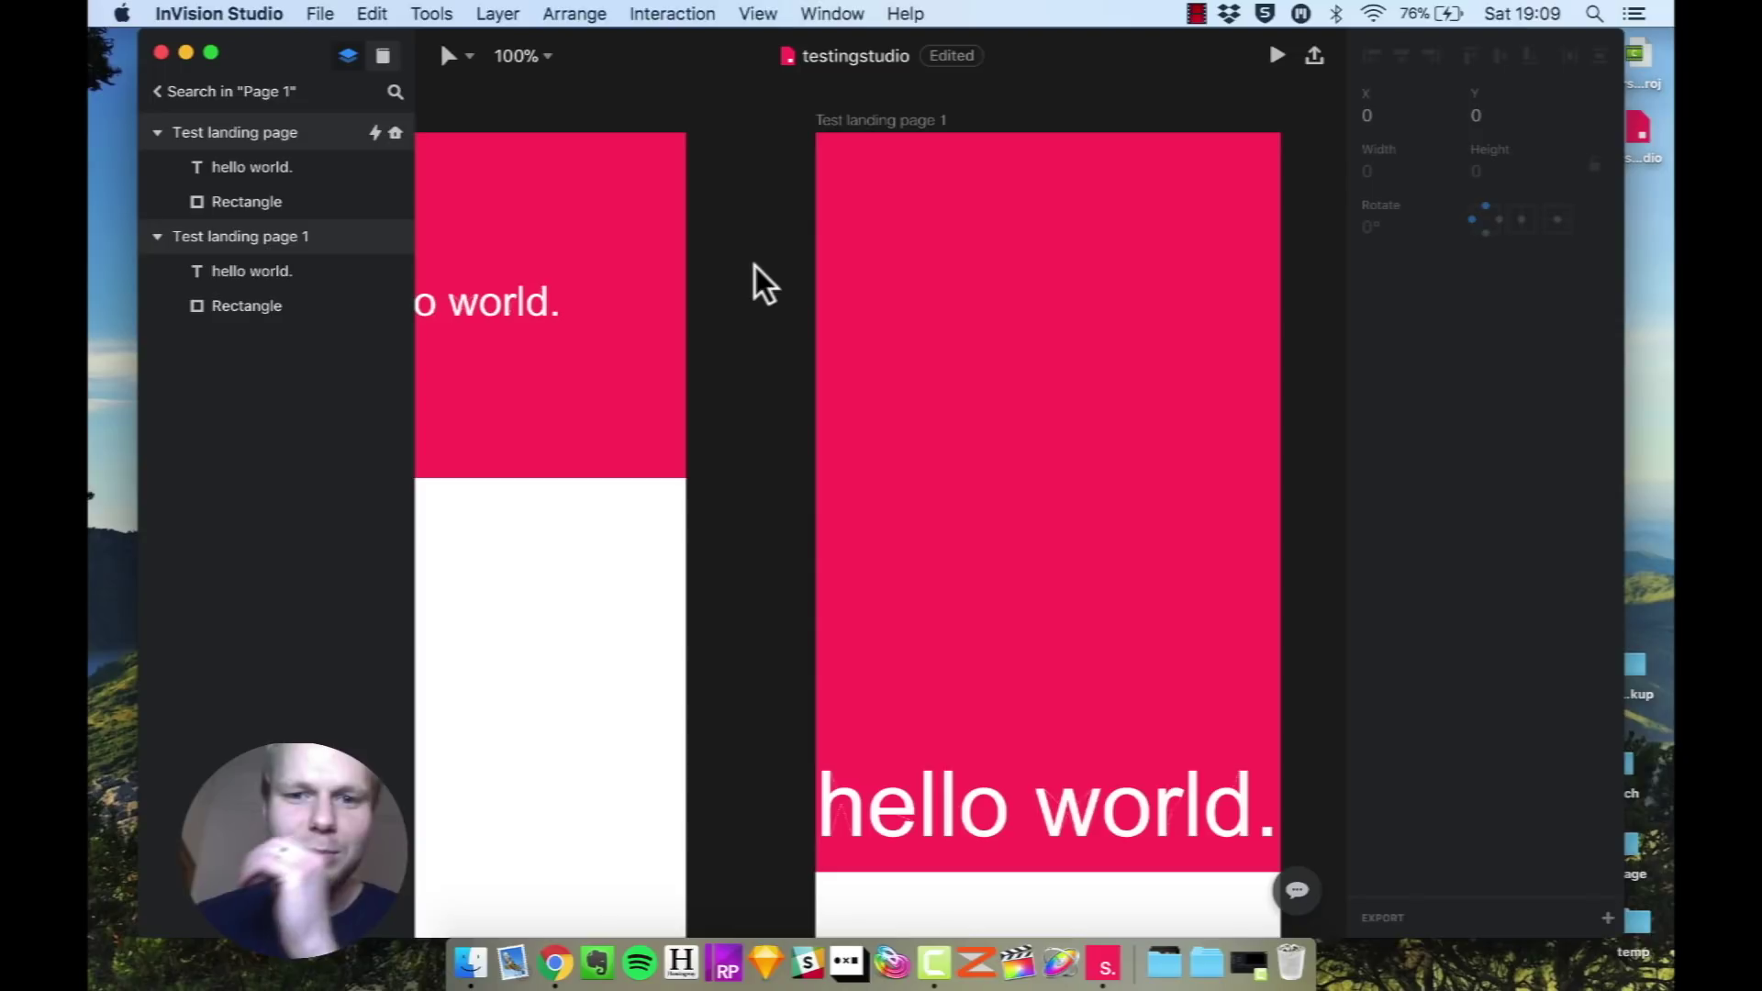
scroll(697, 257, "right", 2)
scroll(698, 257, "down", 2)
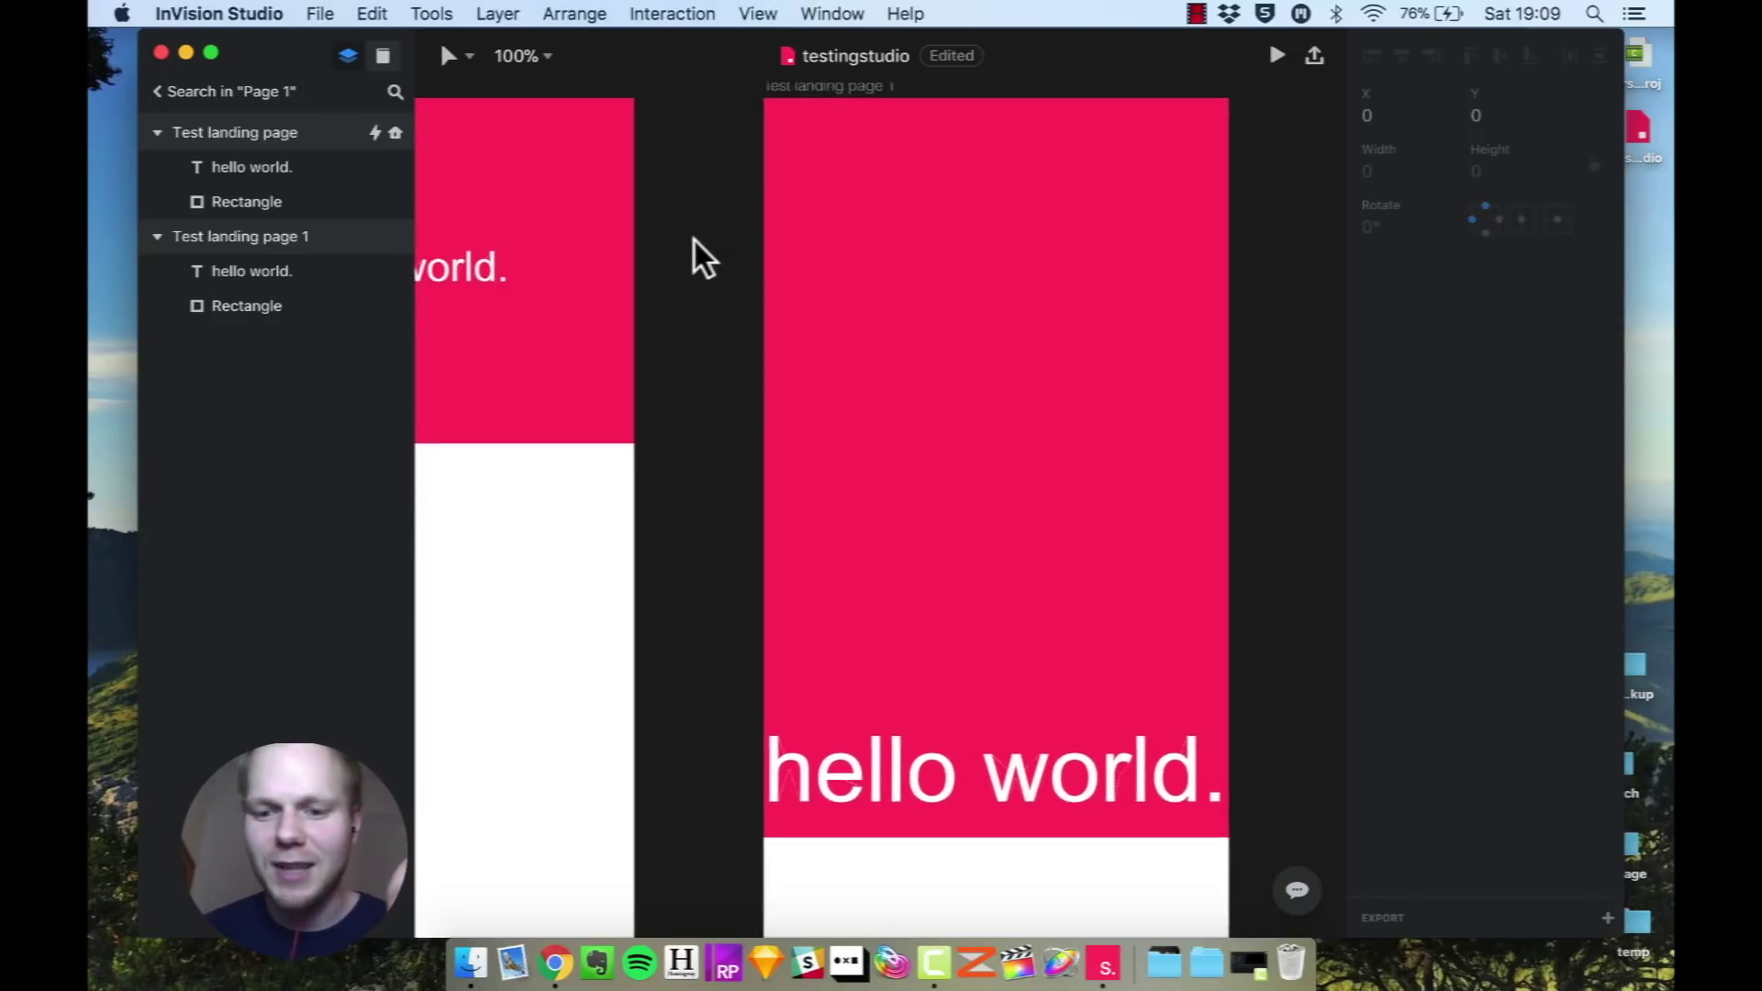
scroll(702, 257, "left", 3)
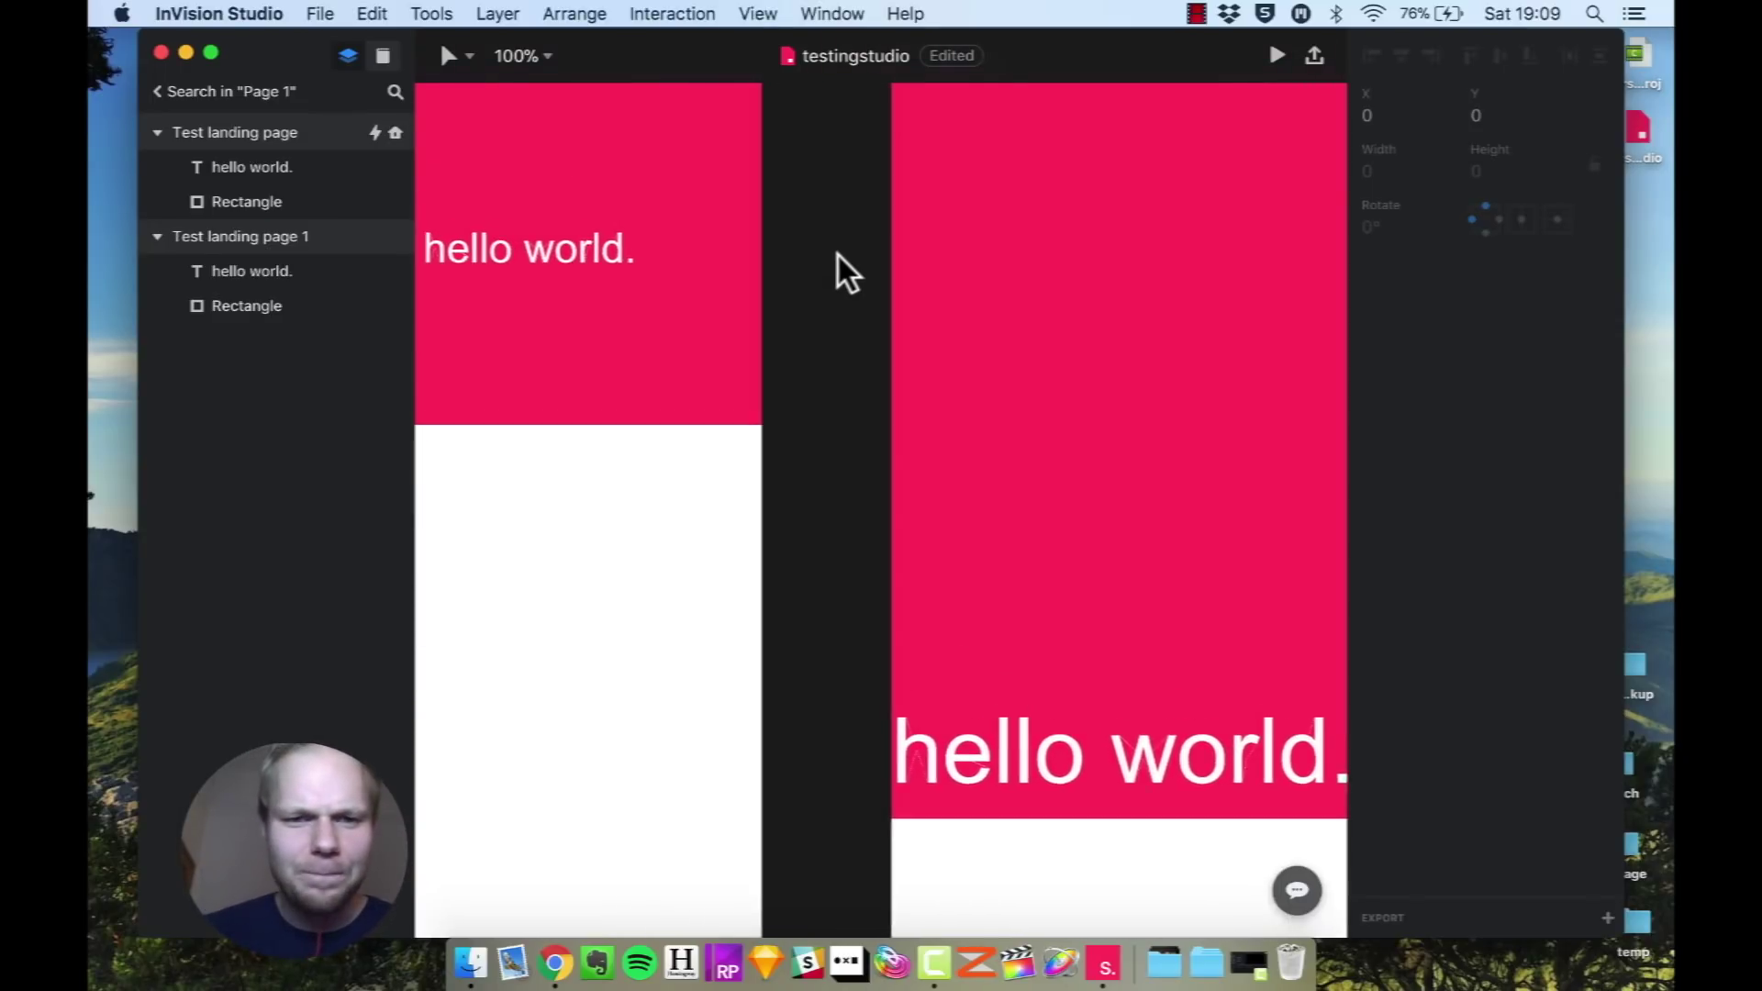
scroll(842, 273, "up", 2)
scroll(843, 273, "left", 2)
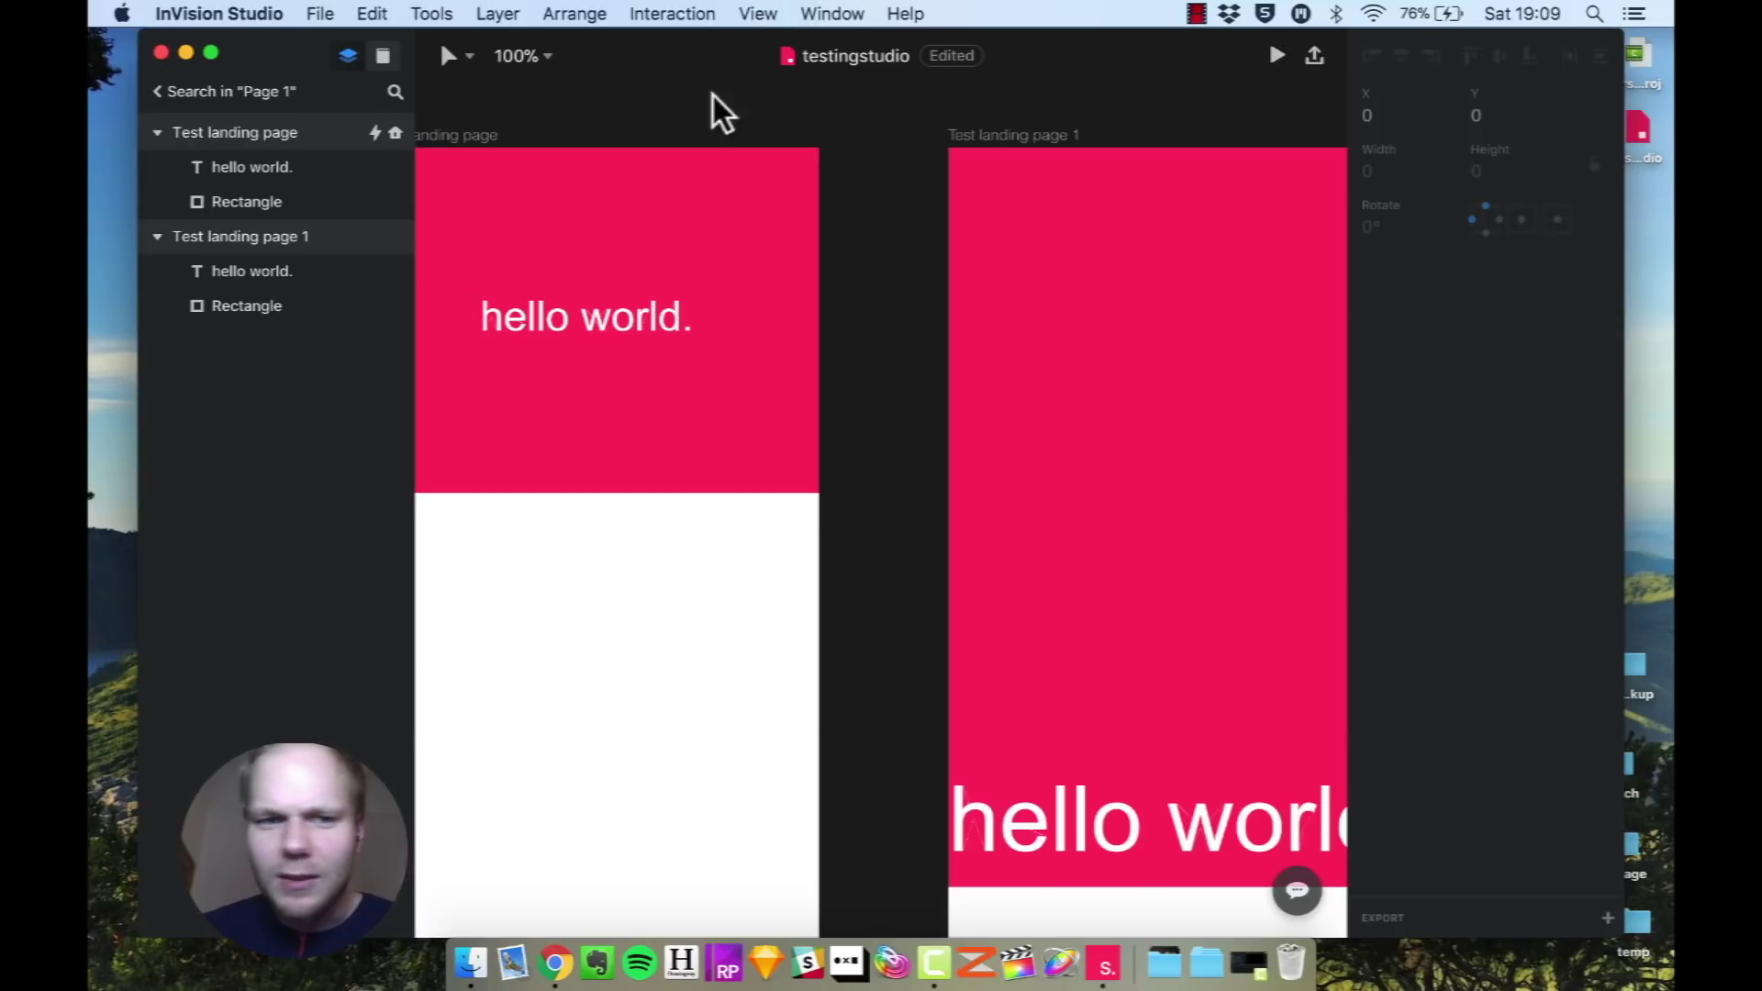
Link Test landing page's pink rectangle to Test landing page 1 with a Click trigger and Instant preset.
left_click(690, 226)
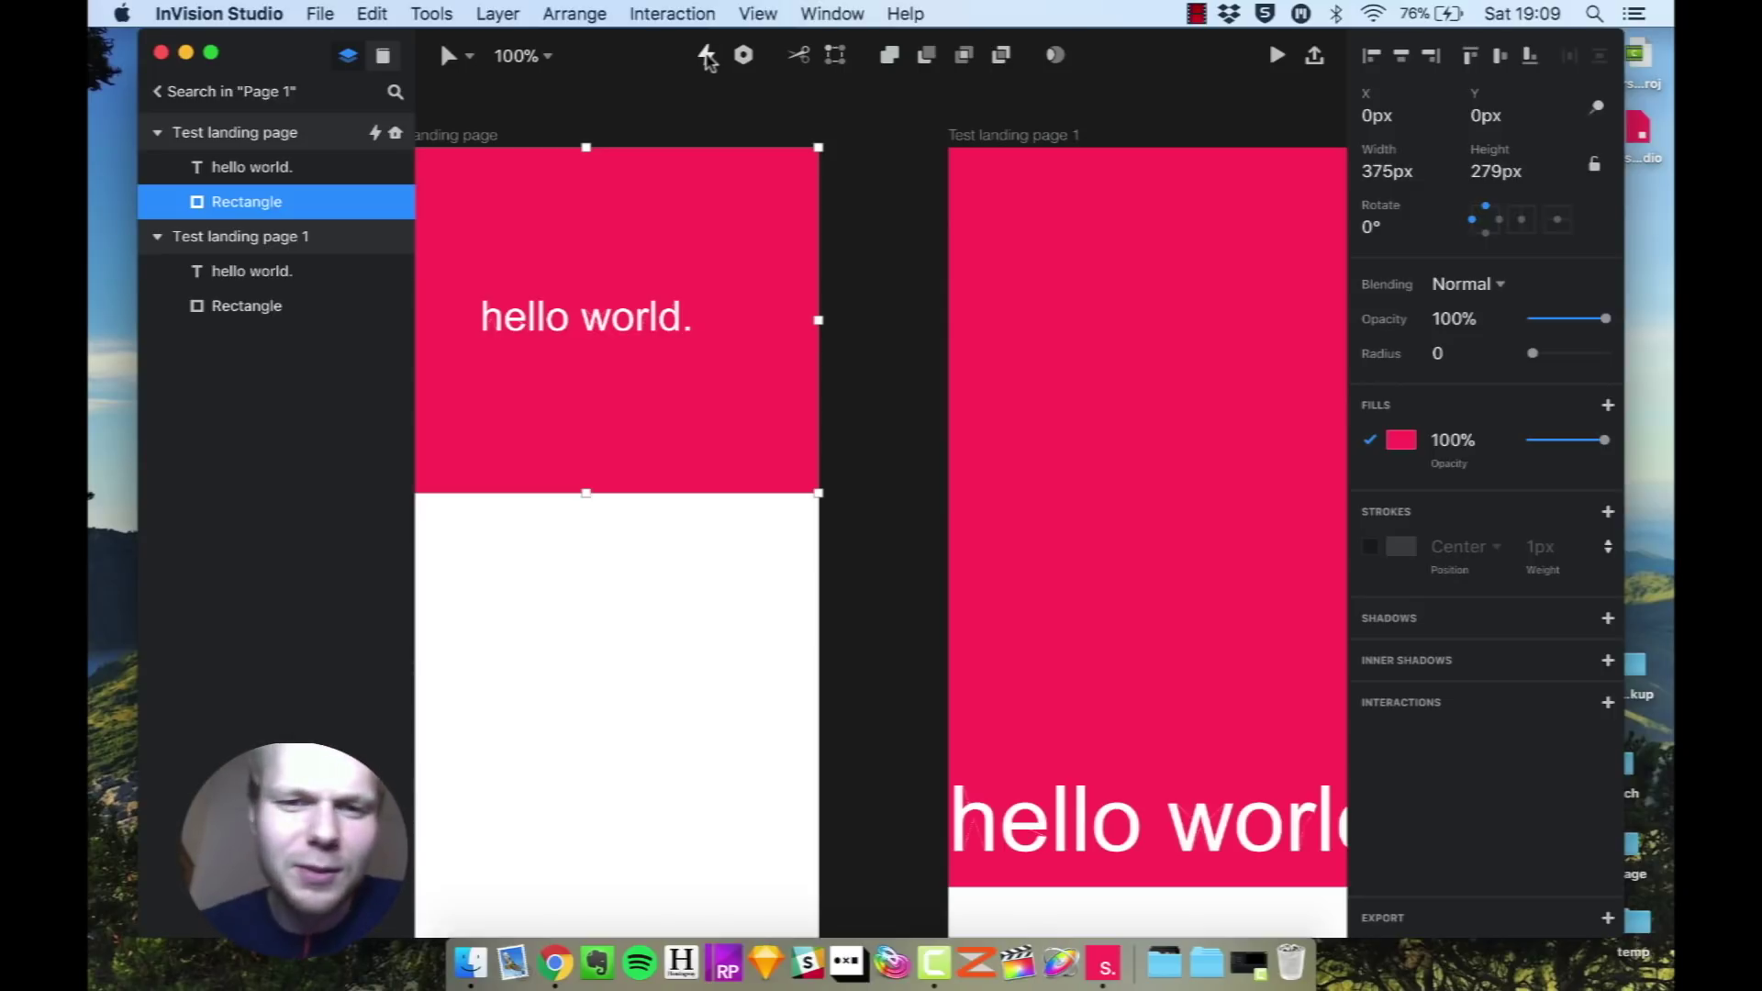
left_click(706, 57)
left_click(985, 230)
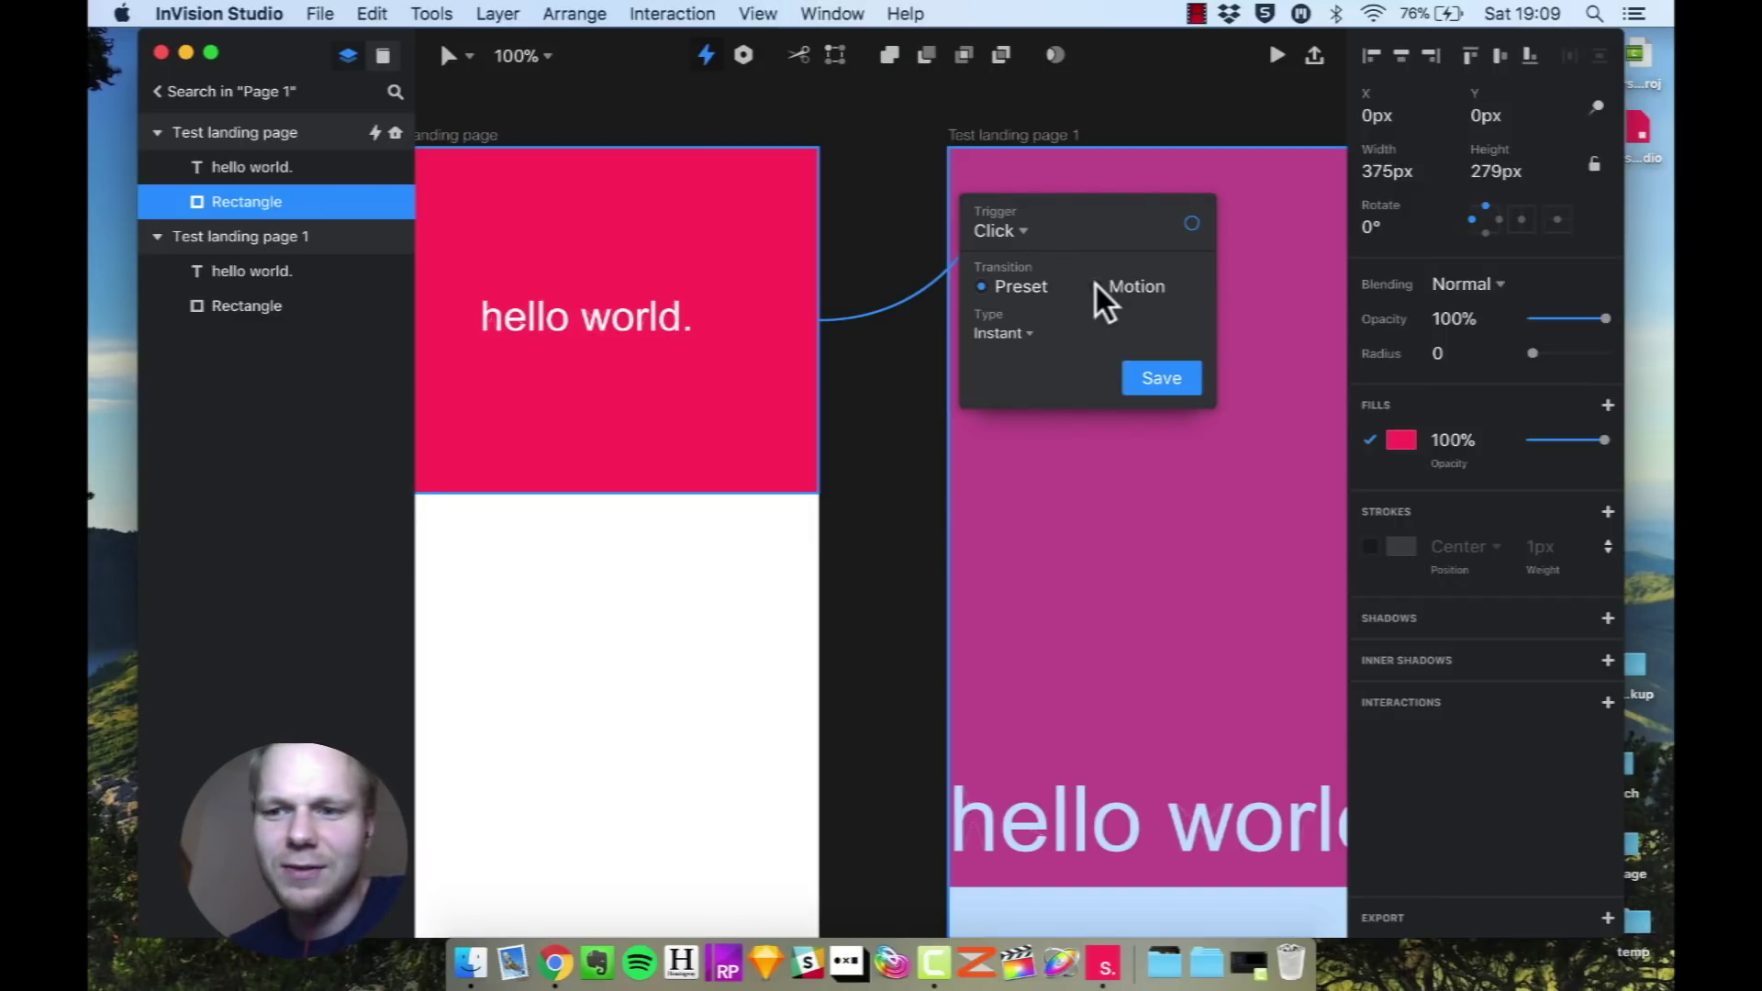
left_click(1017, 336)
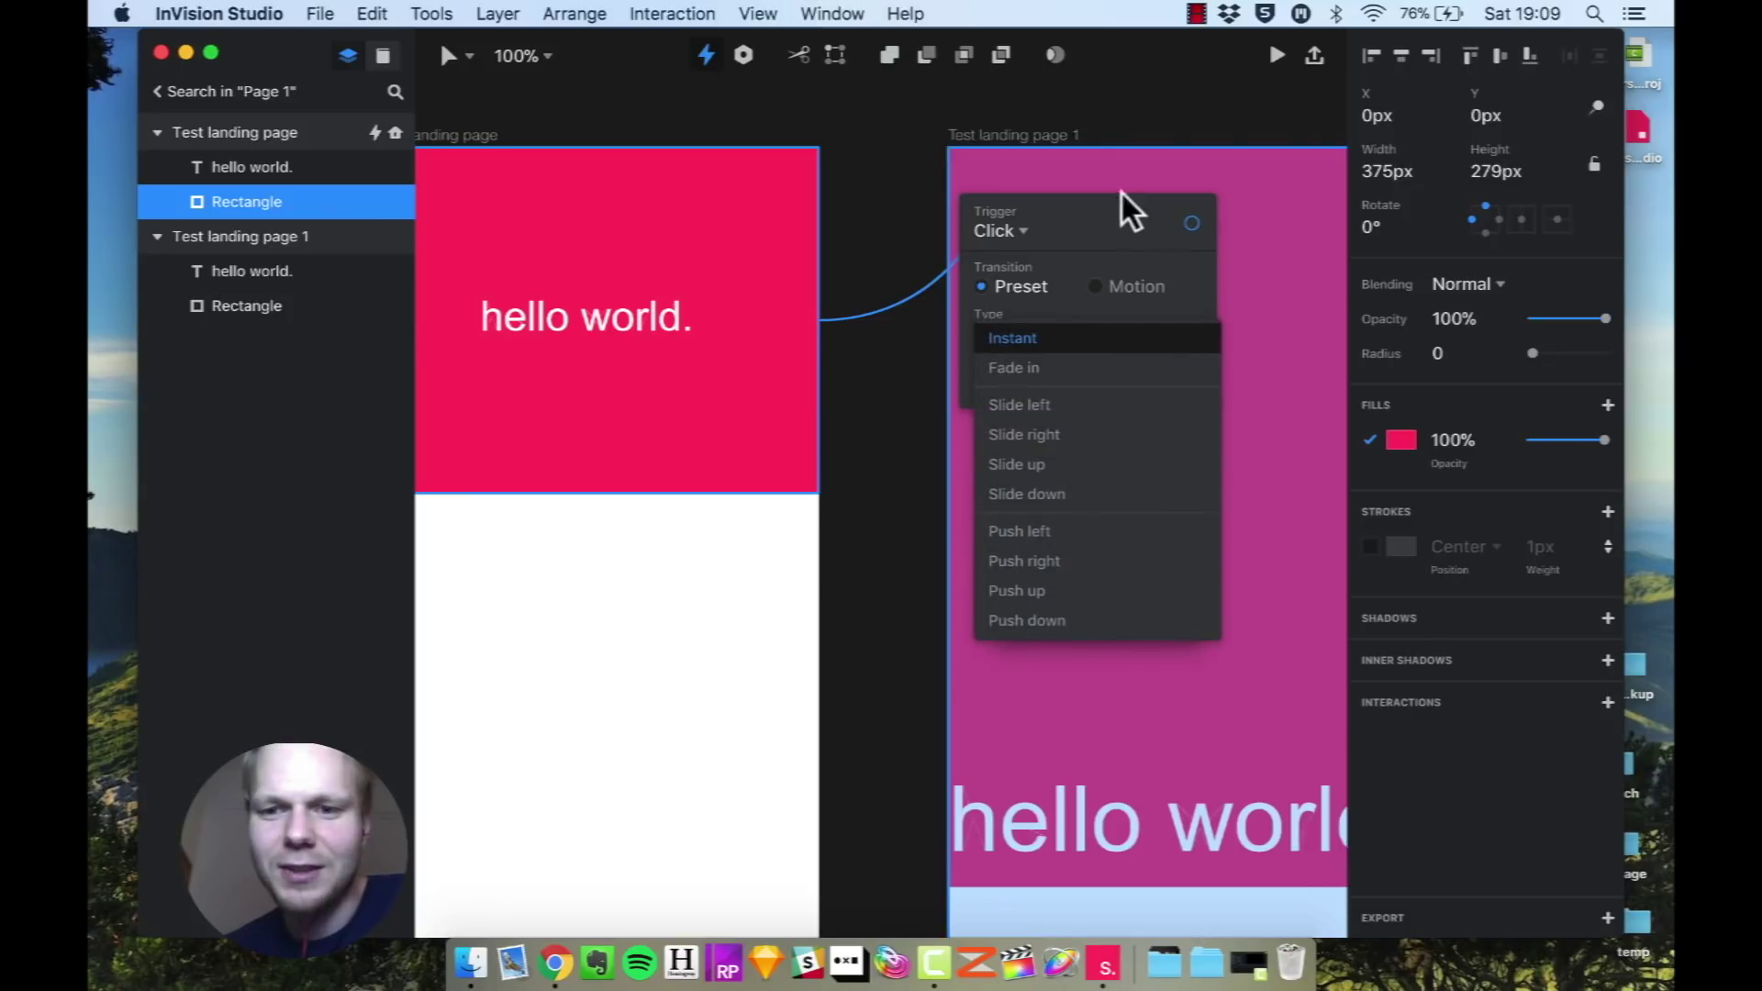
left_click(1152, 117)
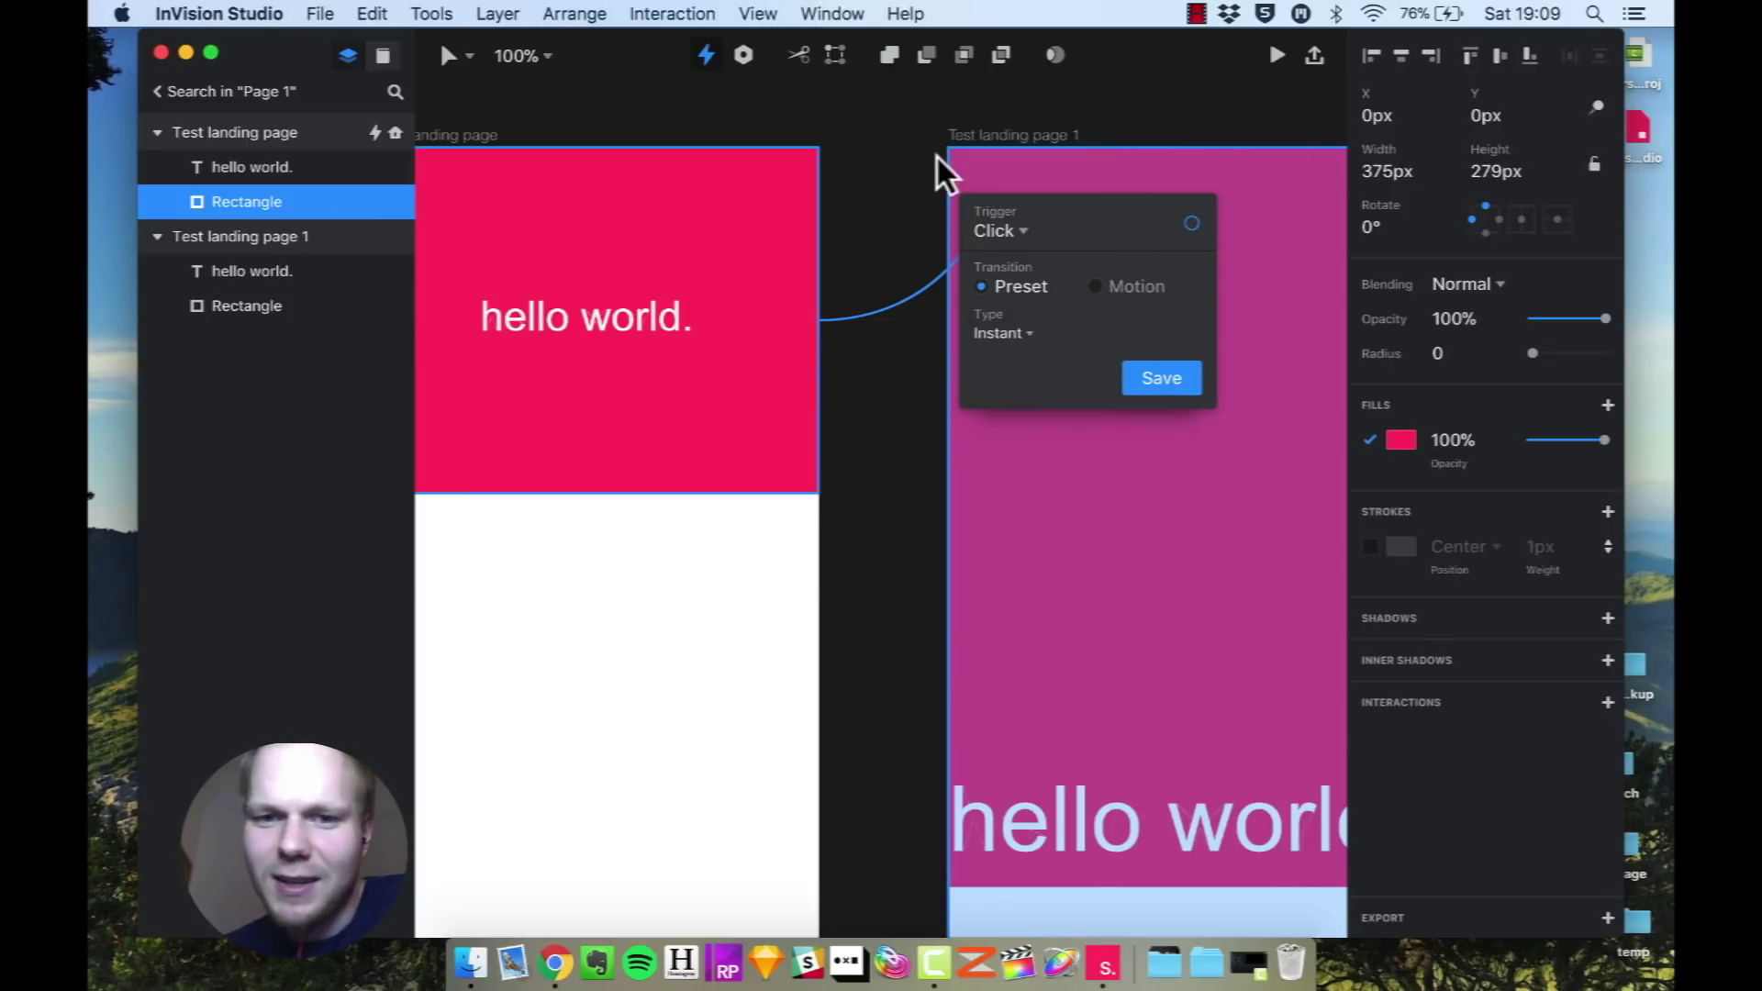
left_click(881, 142)
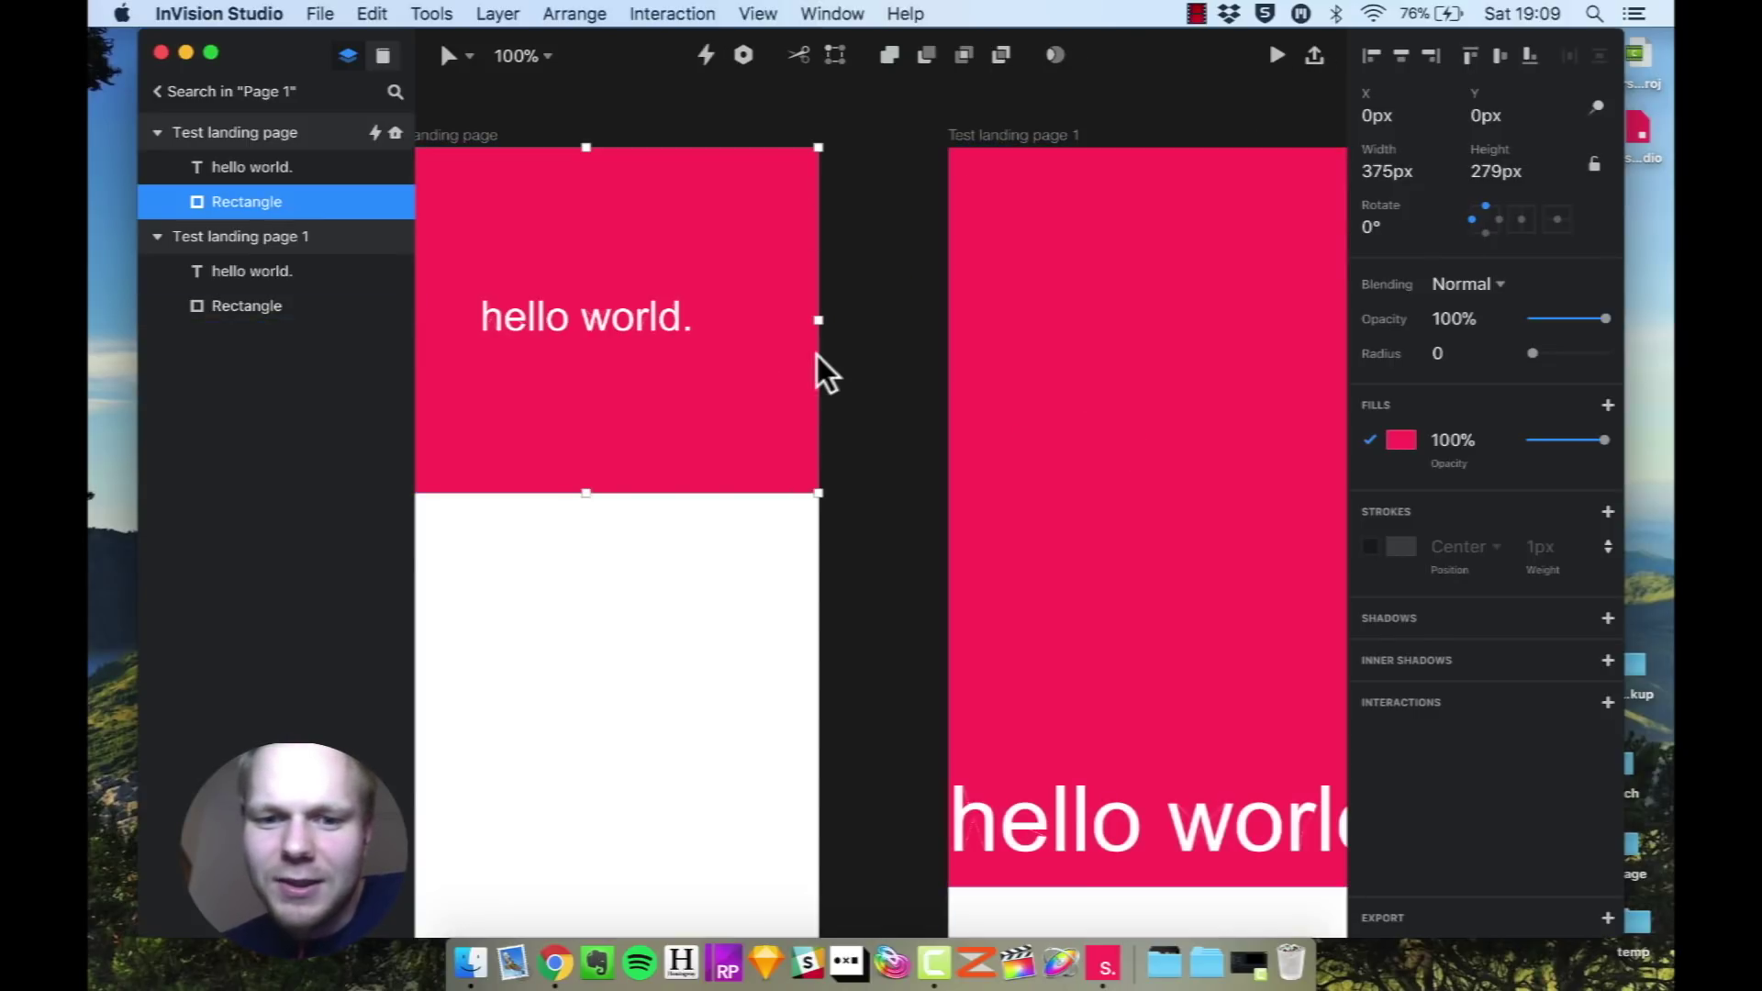
left_click(879, 352)
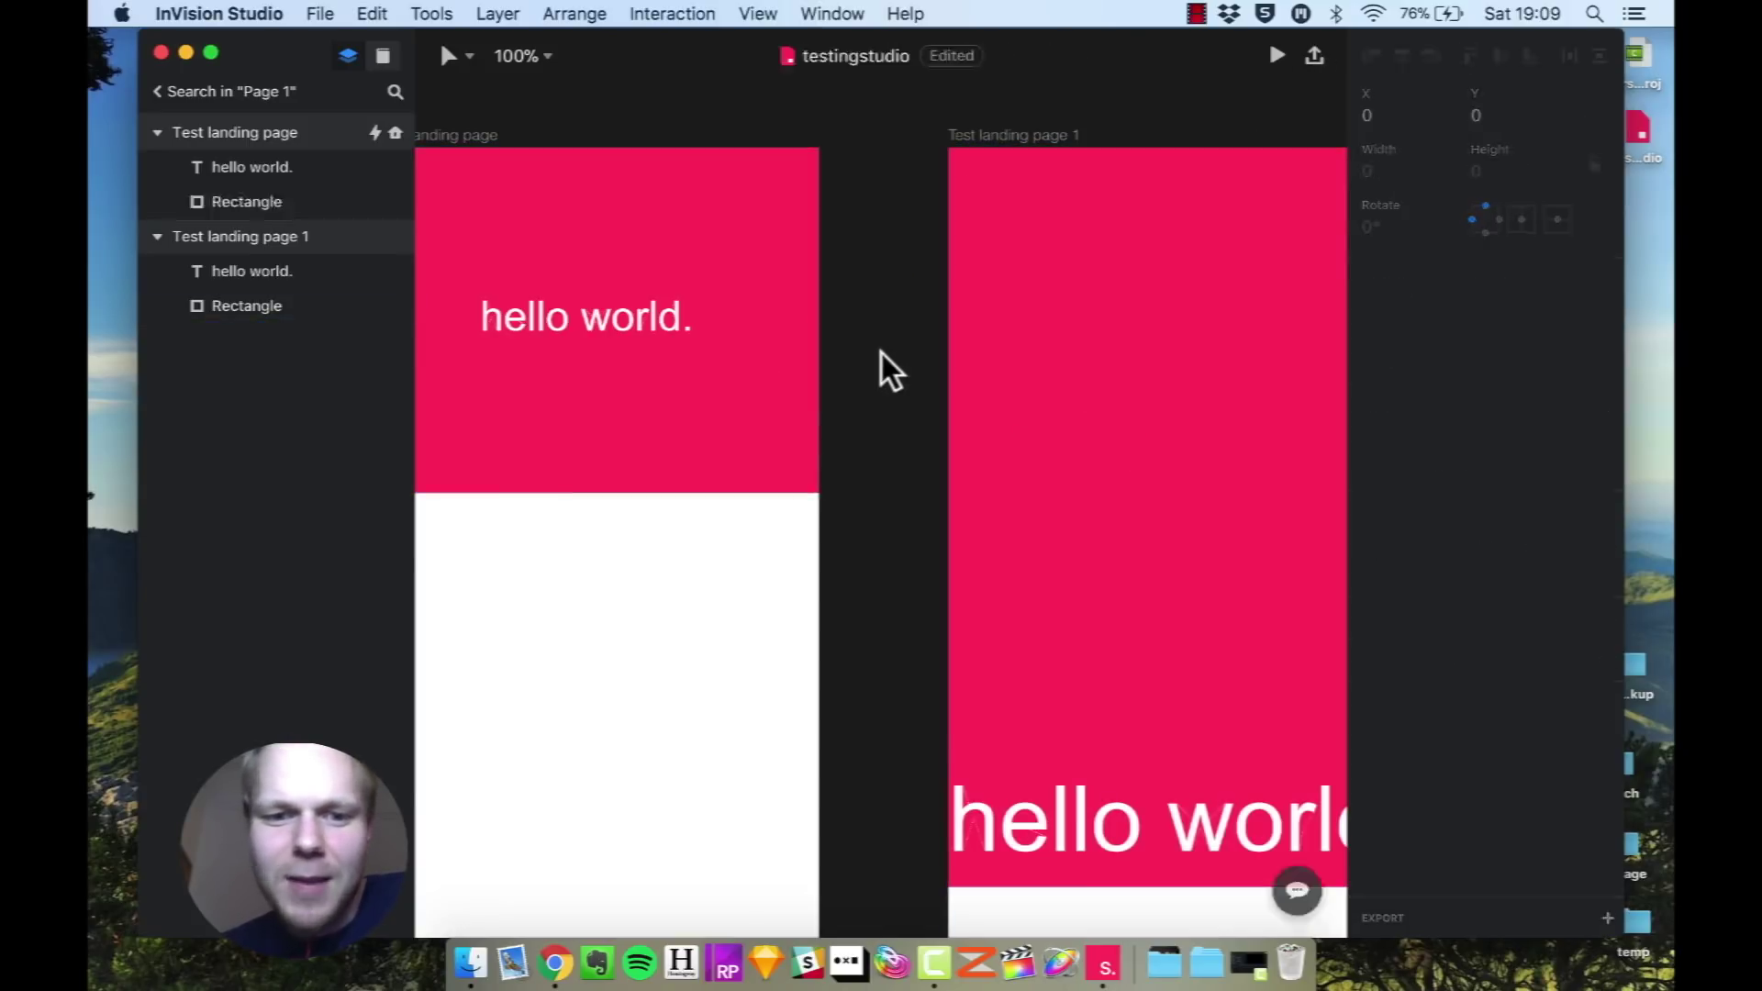
Publish the artboards as the InVision prototype 'testing this' and open it in the browser.
left_click(1316, 57)
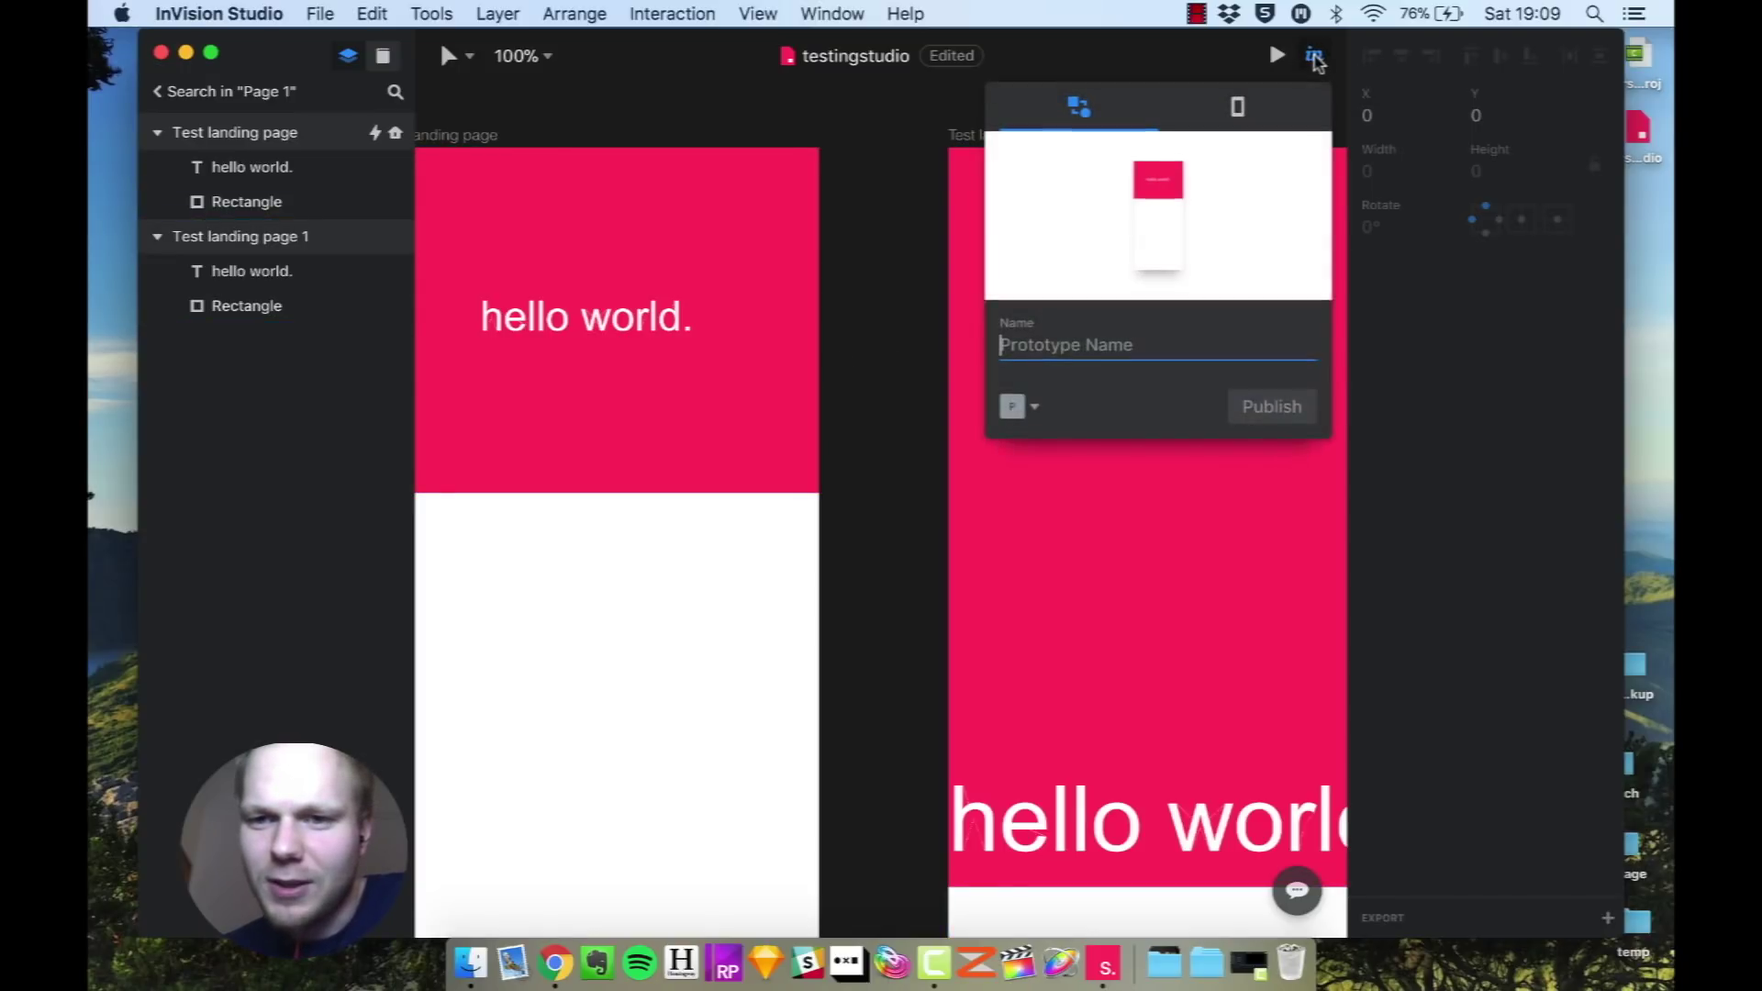
left_click(1238, 108)
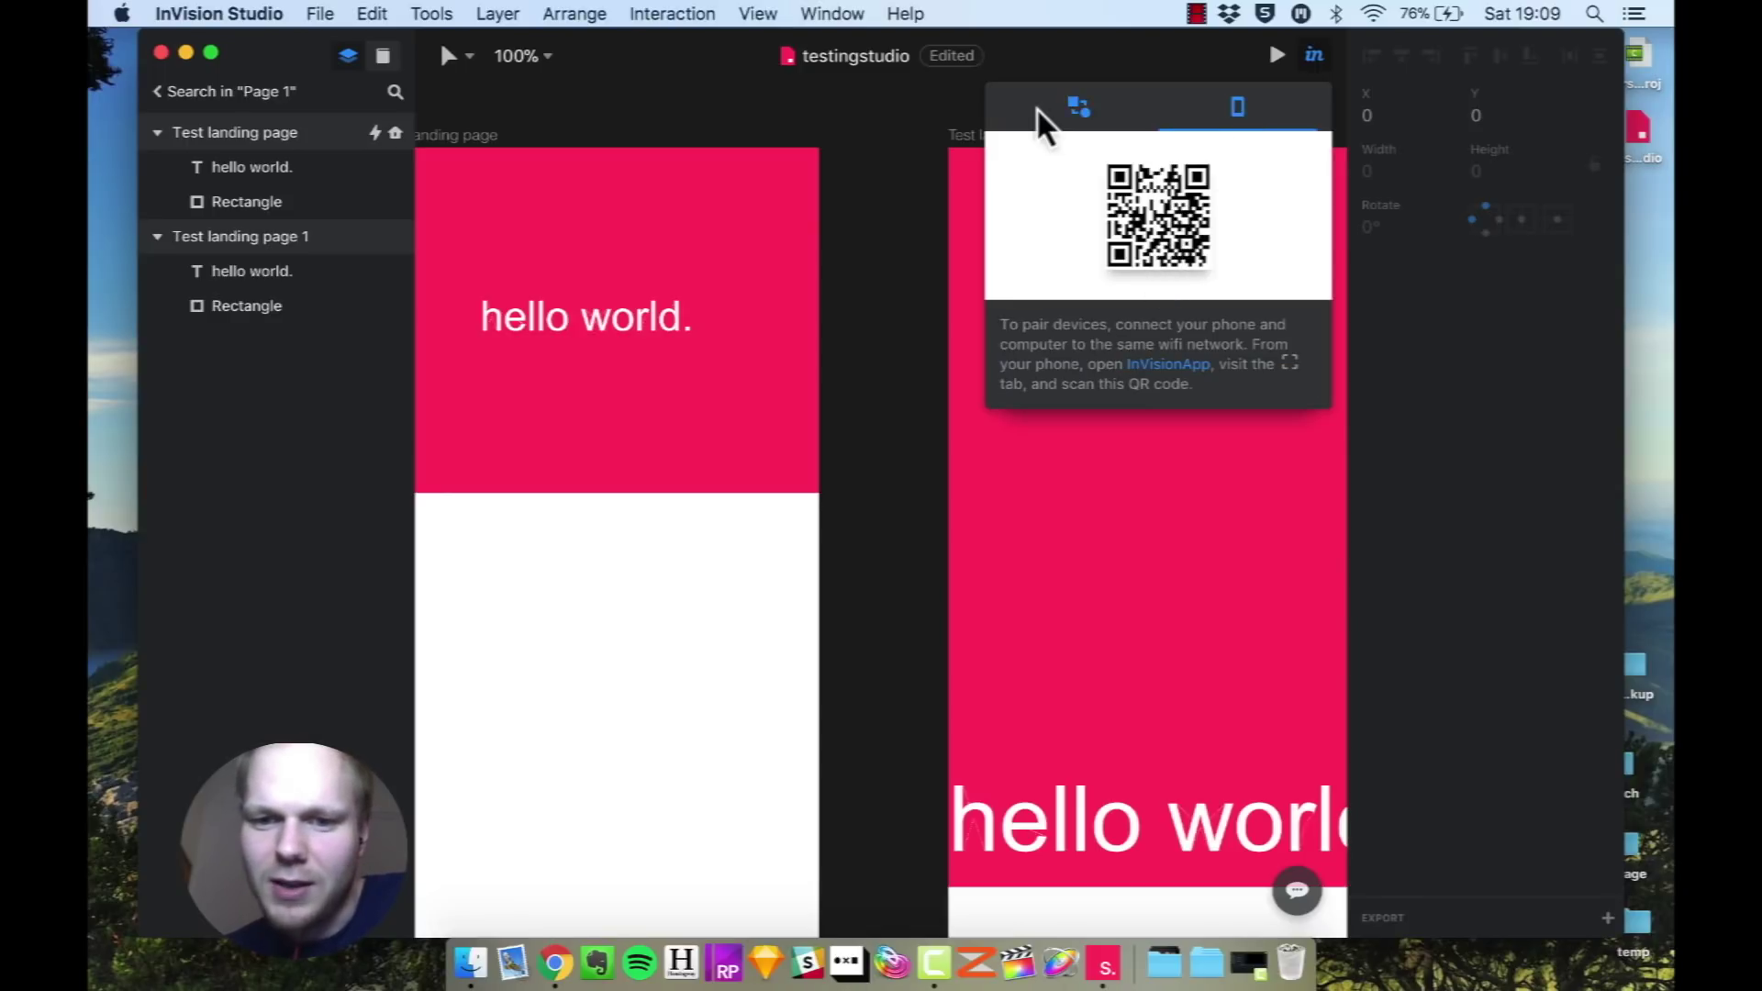
left_click(1081, 119)
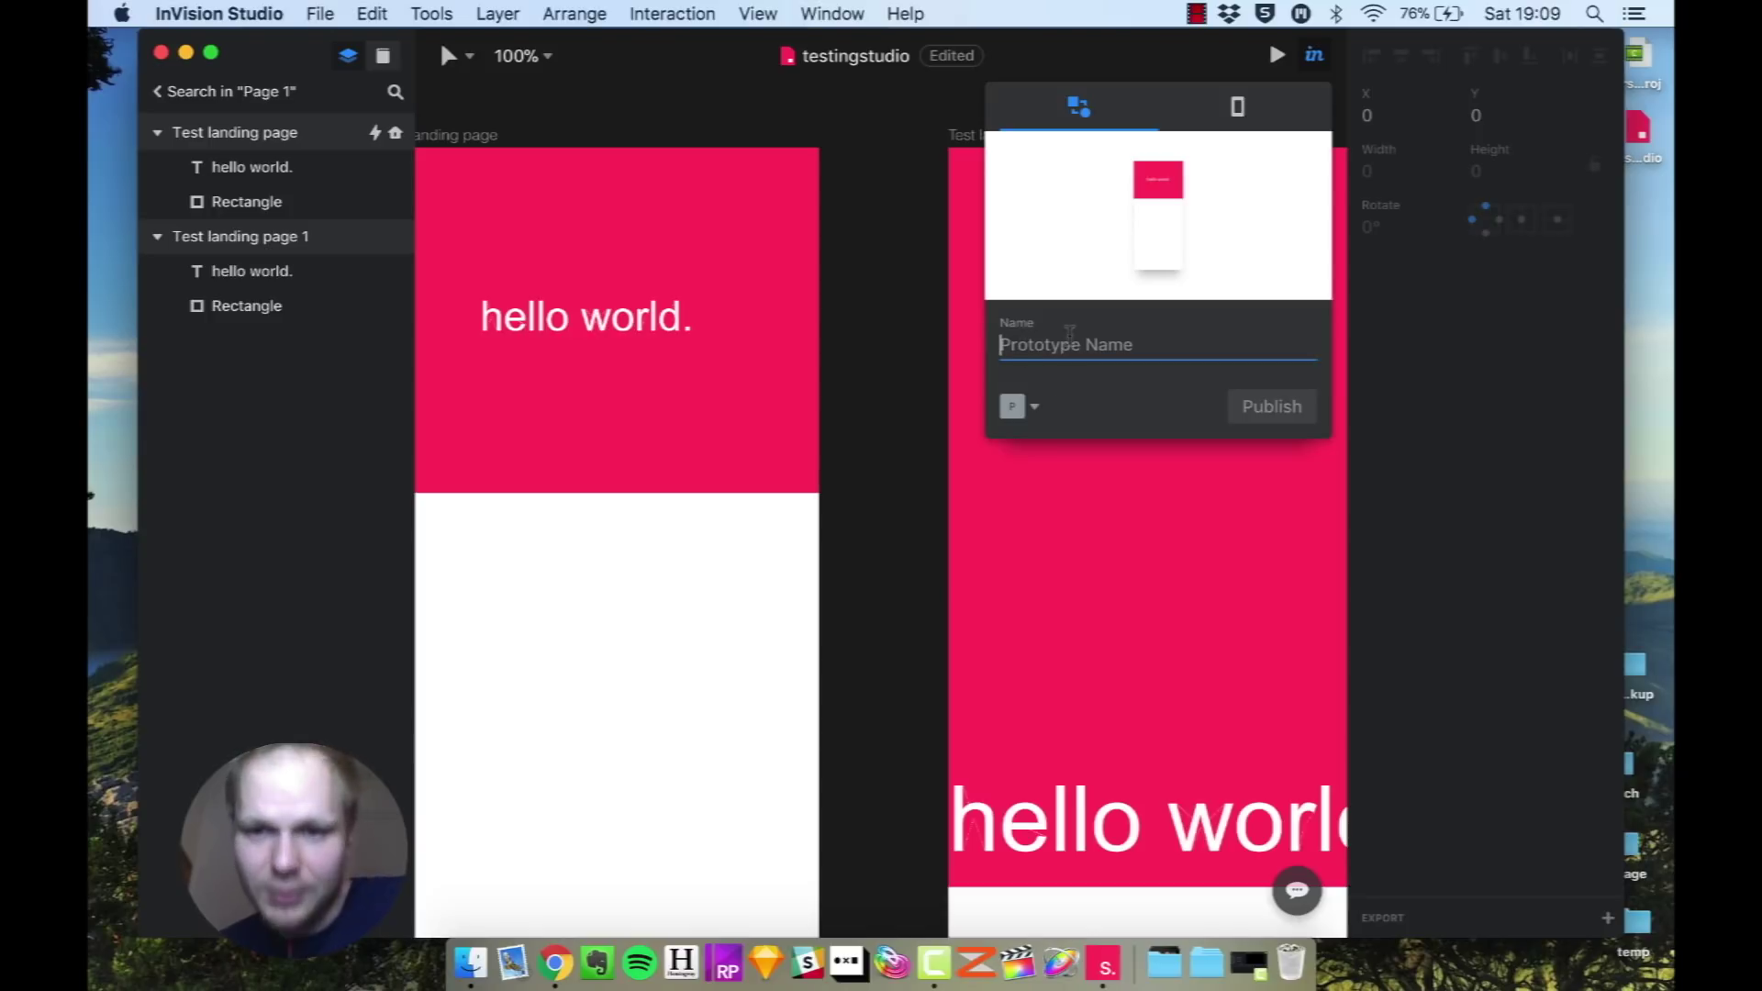
type("testing this")
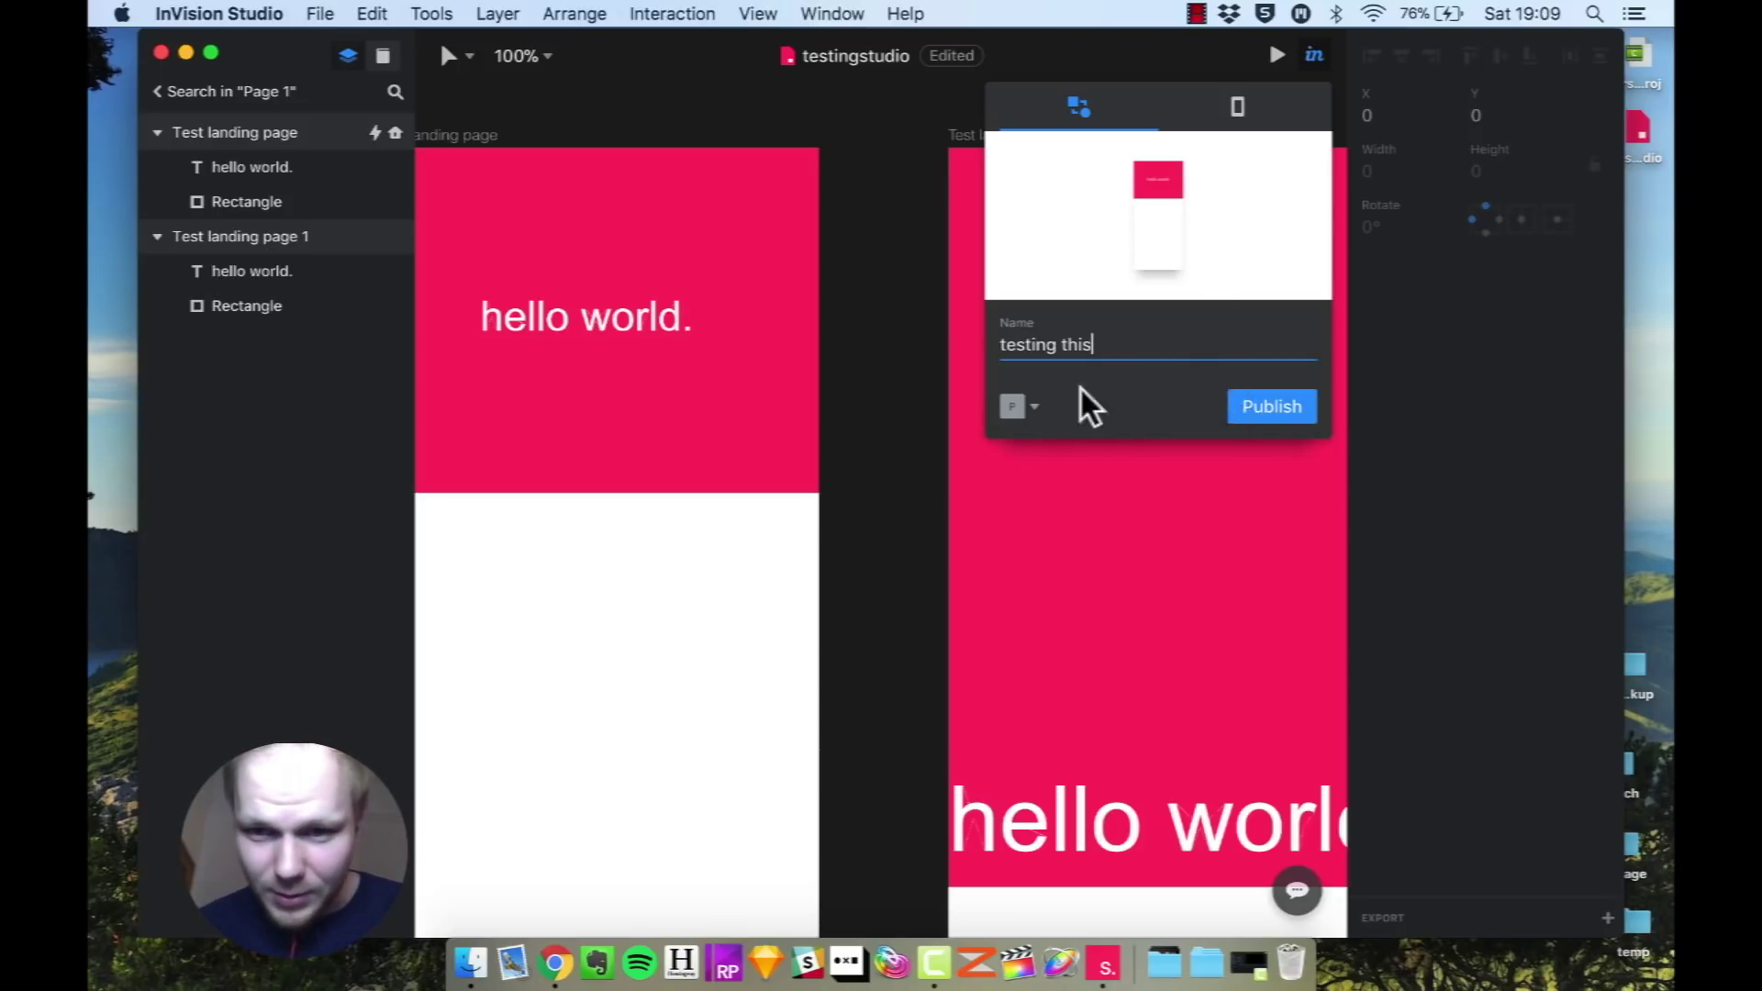
left_click(1267, 413)
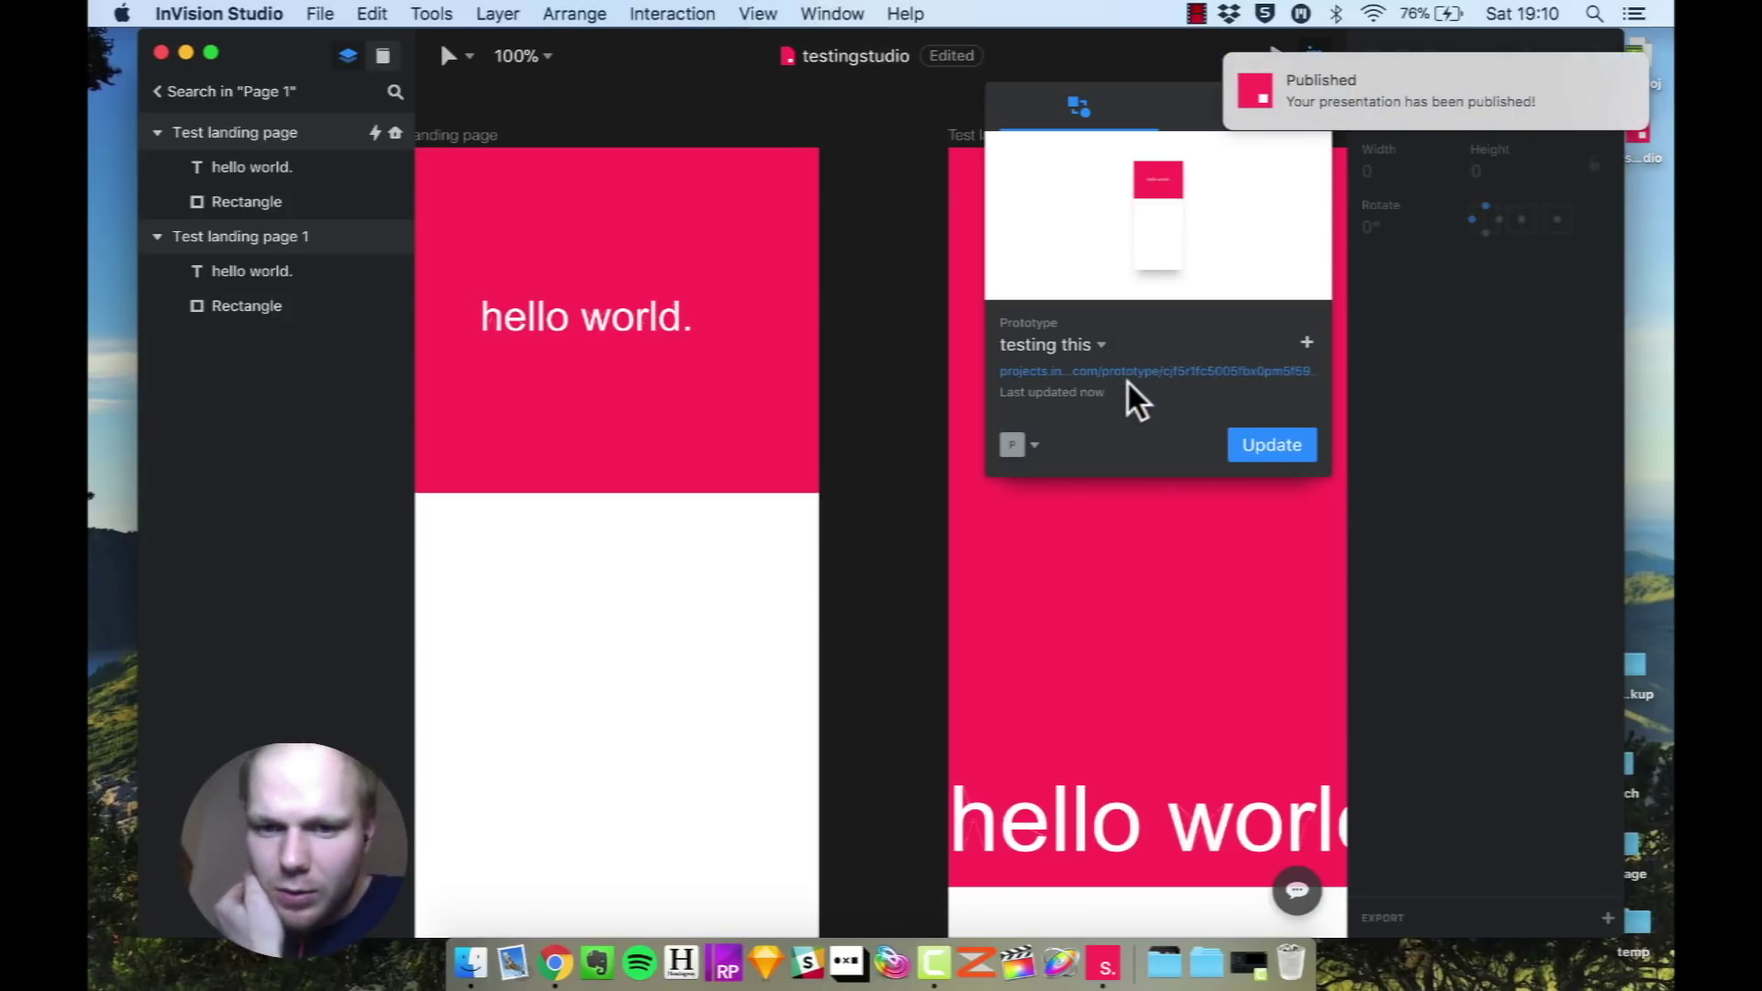
left_click(1131, 373)
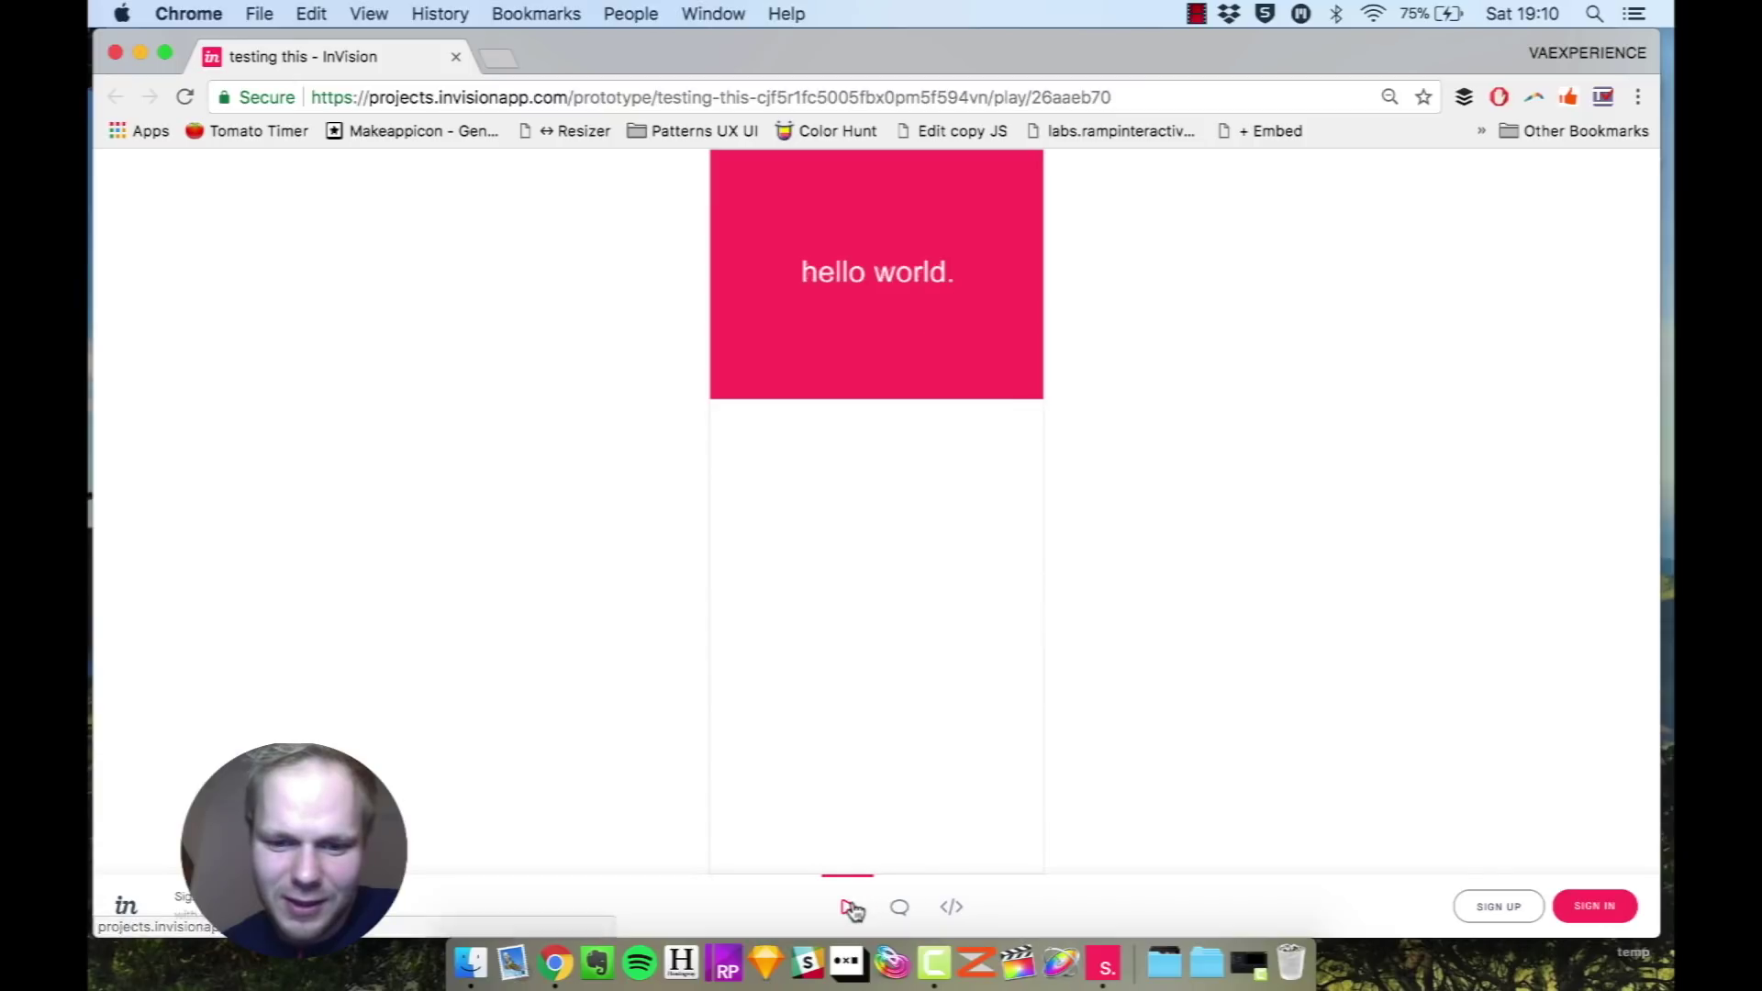
In the Chrome prototype, toggle comment mode, click the pink box to play the transition, and reload.
left_click(900, 914)
left_click(846, 908)
left_click(873, 316)
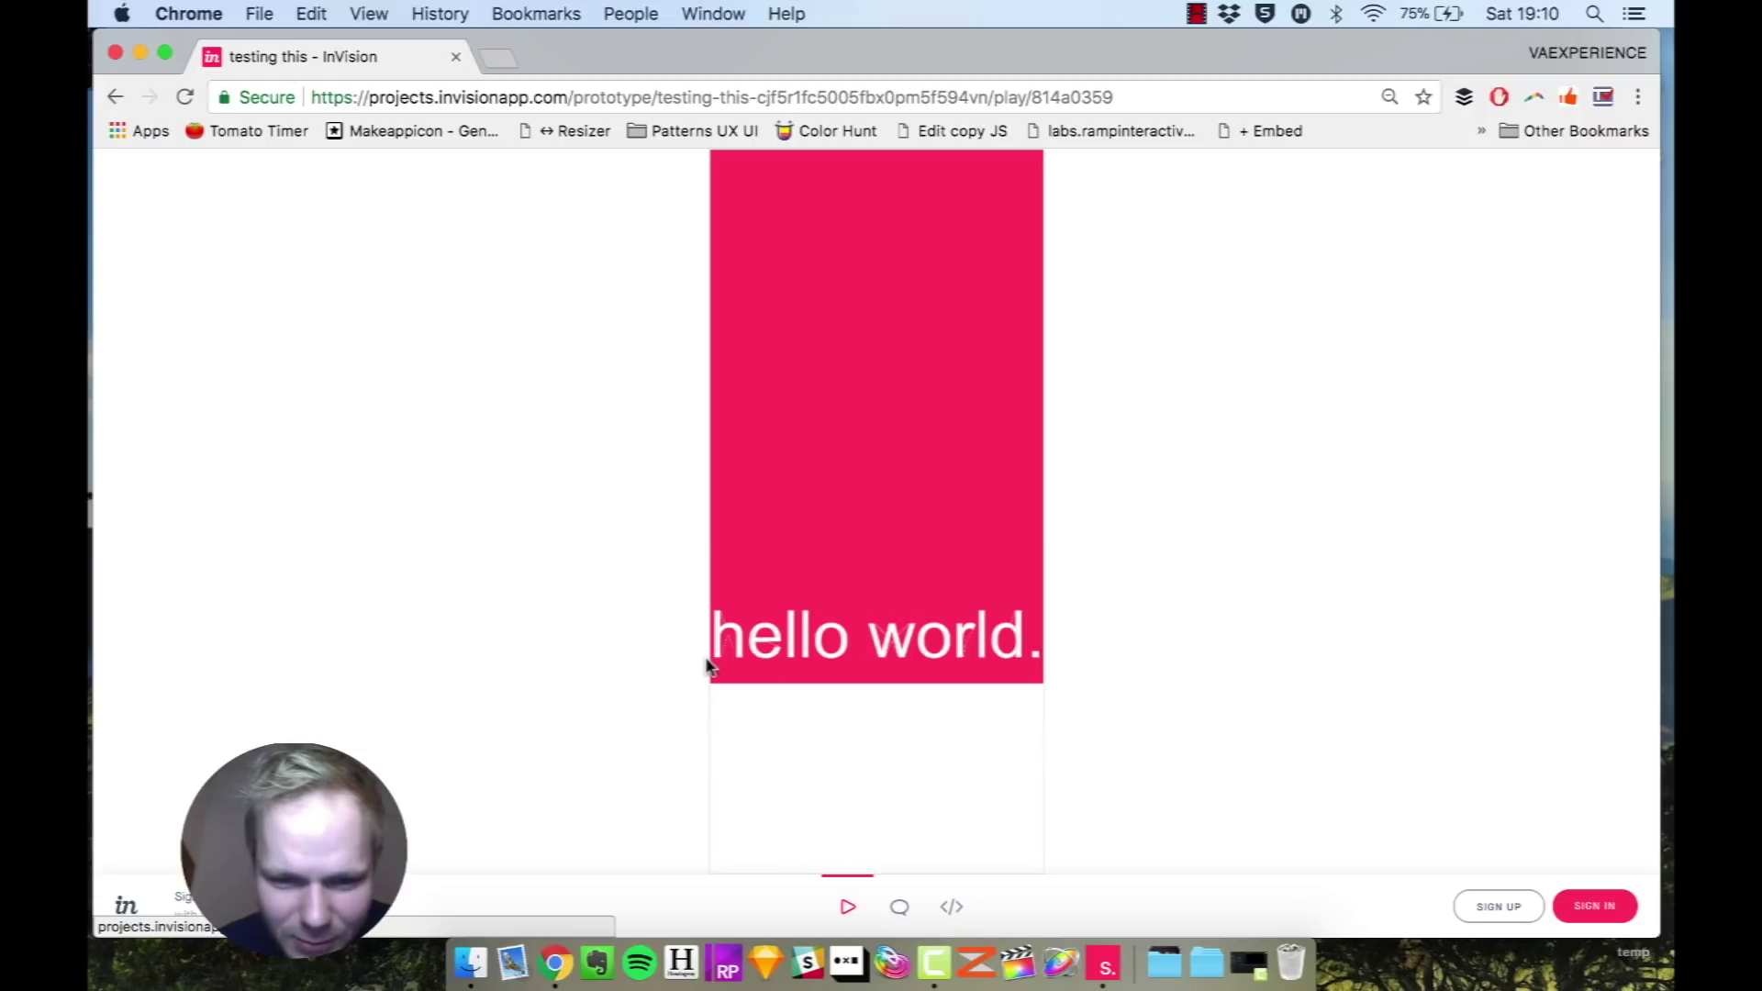
left_click(899, 910)
left_click(849, 911)
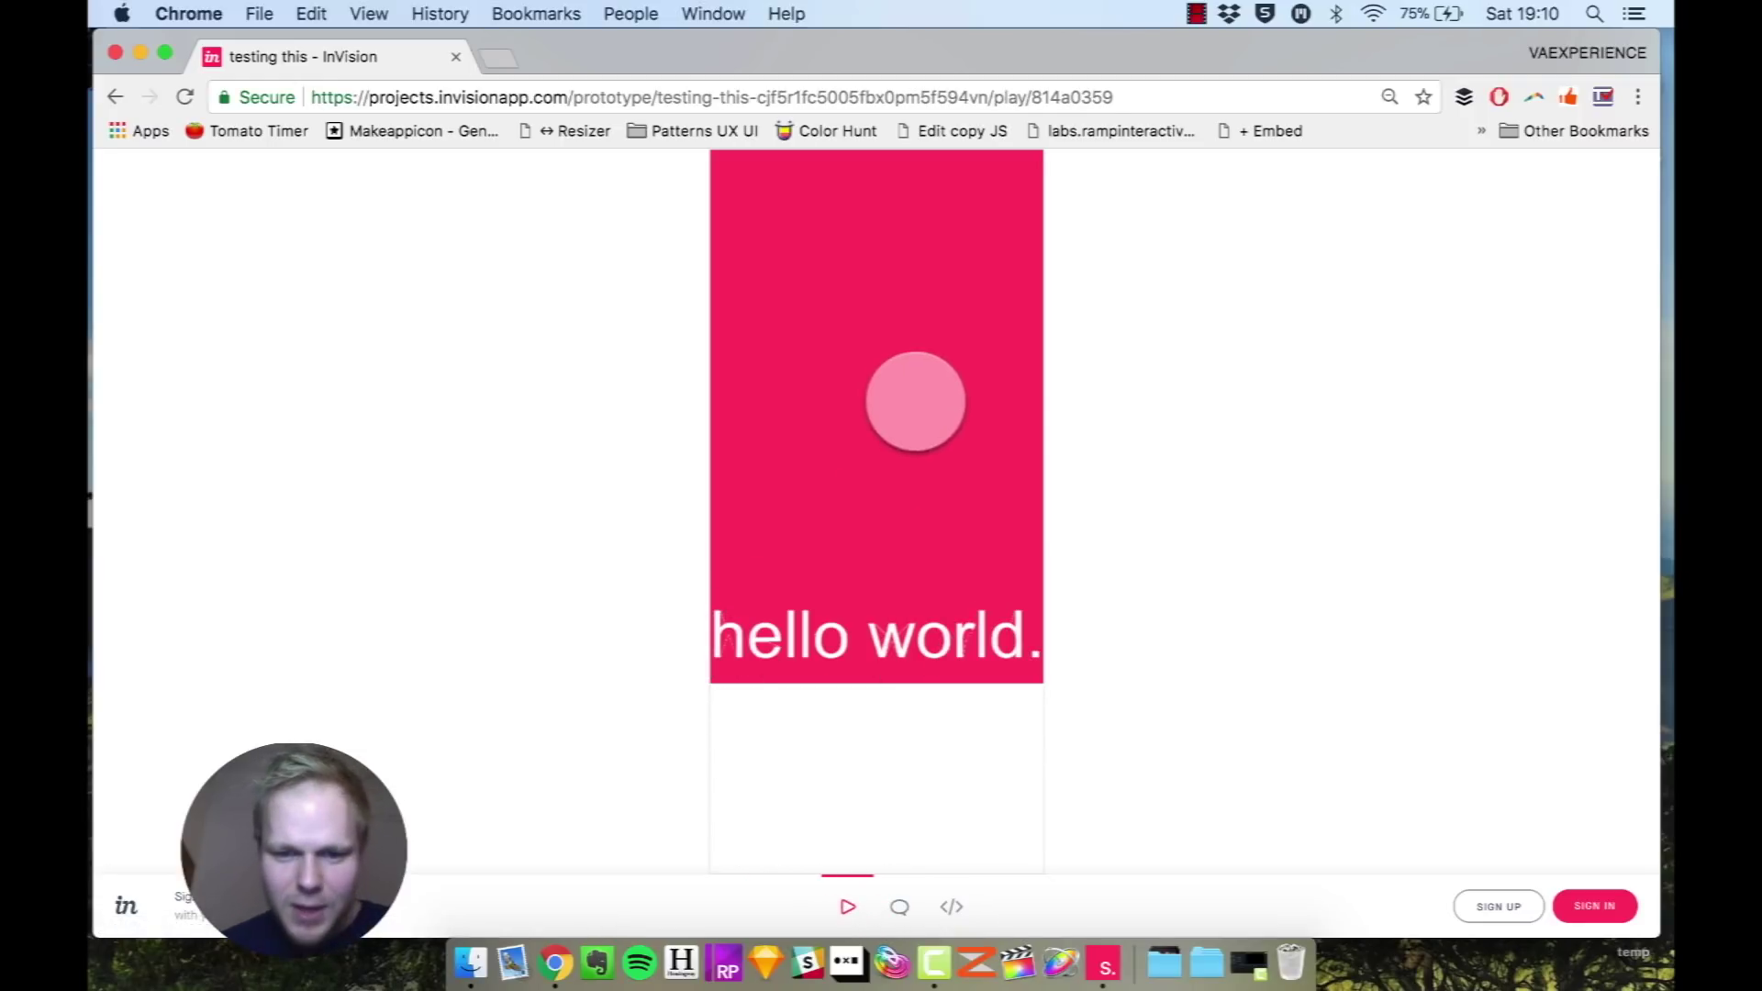
left_click(185, 97)
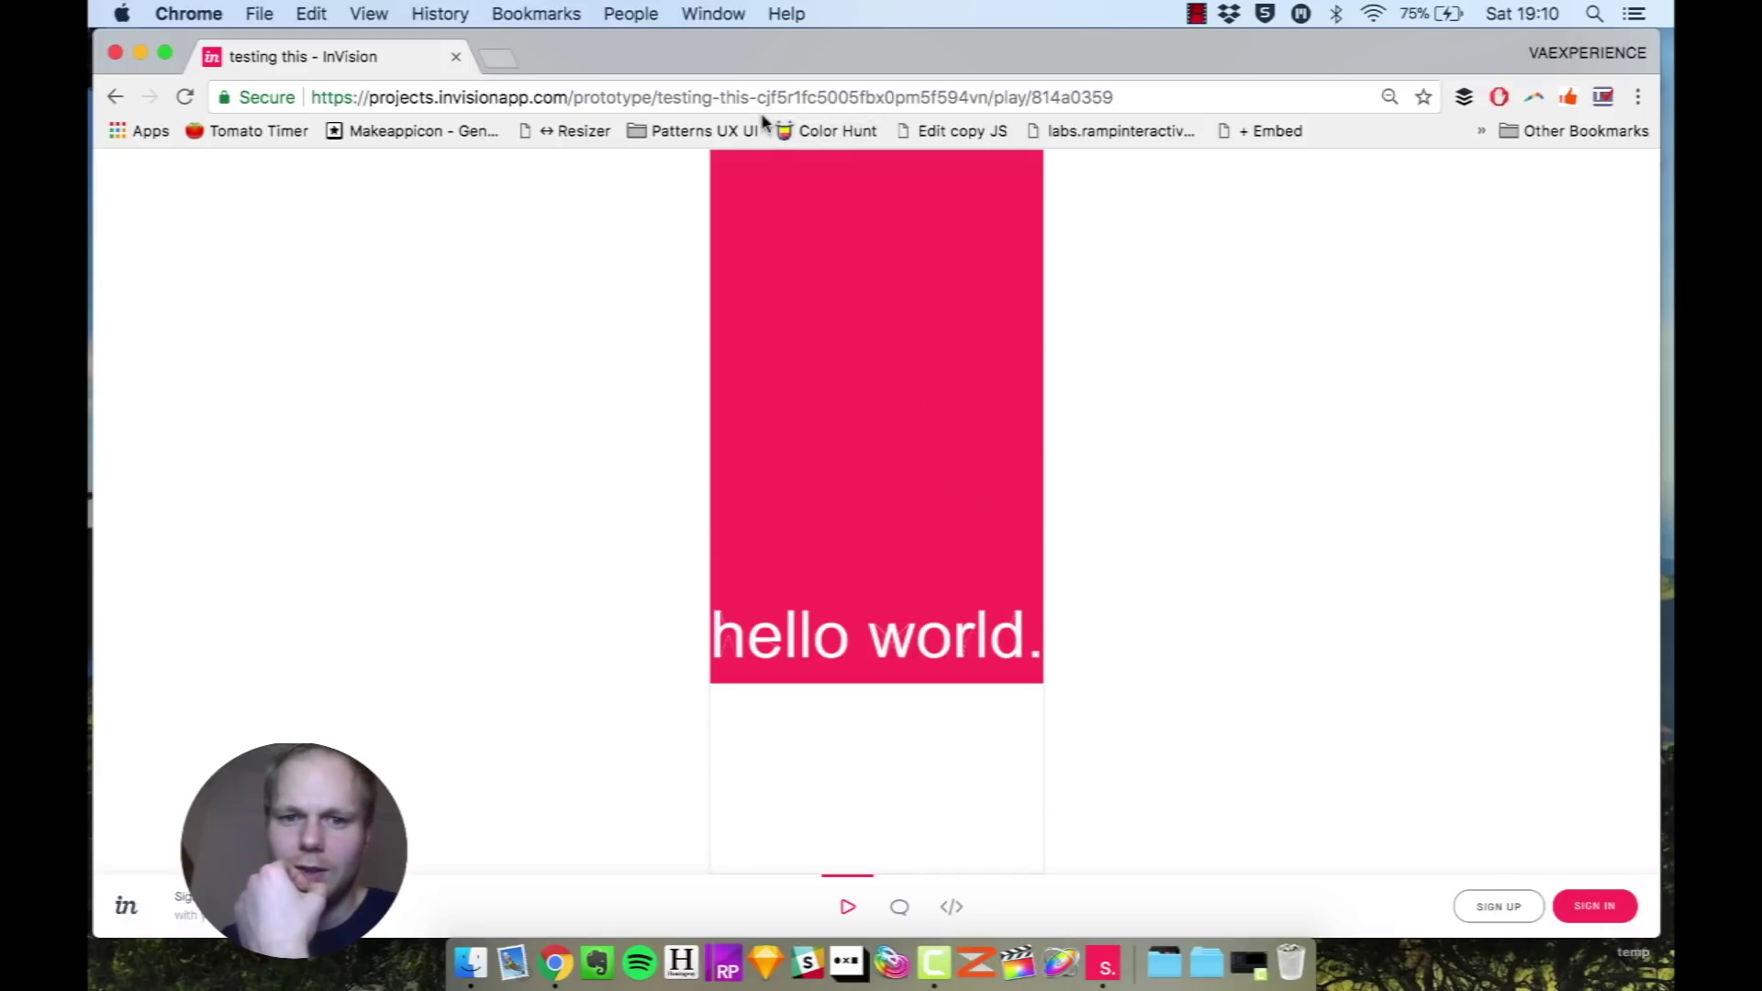
Inspect the white and pink hex colours, then the hello world. layer's CSS and dimensions.
left_click(951, 907)
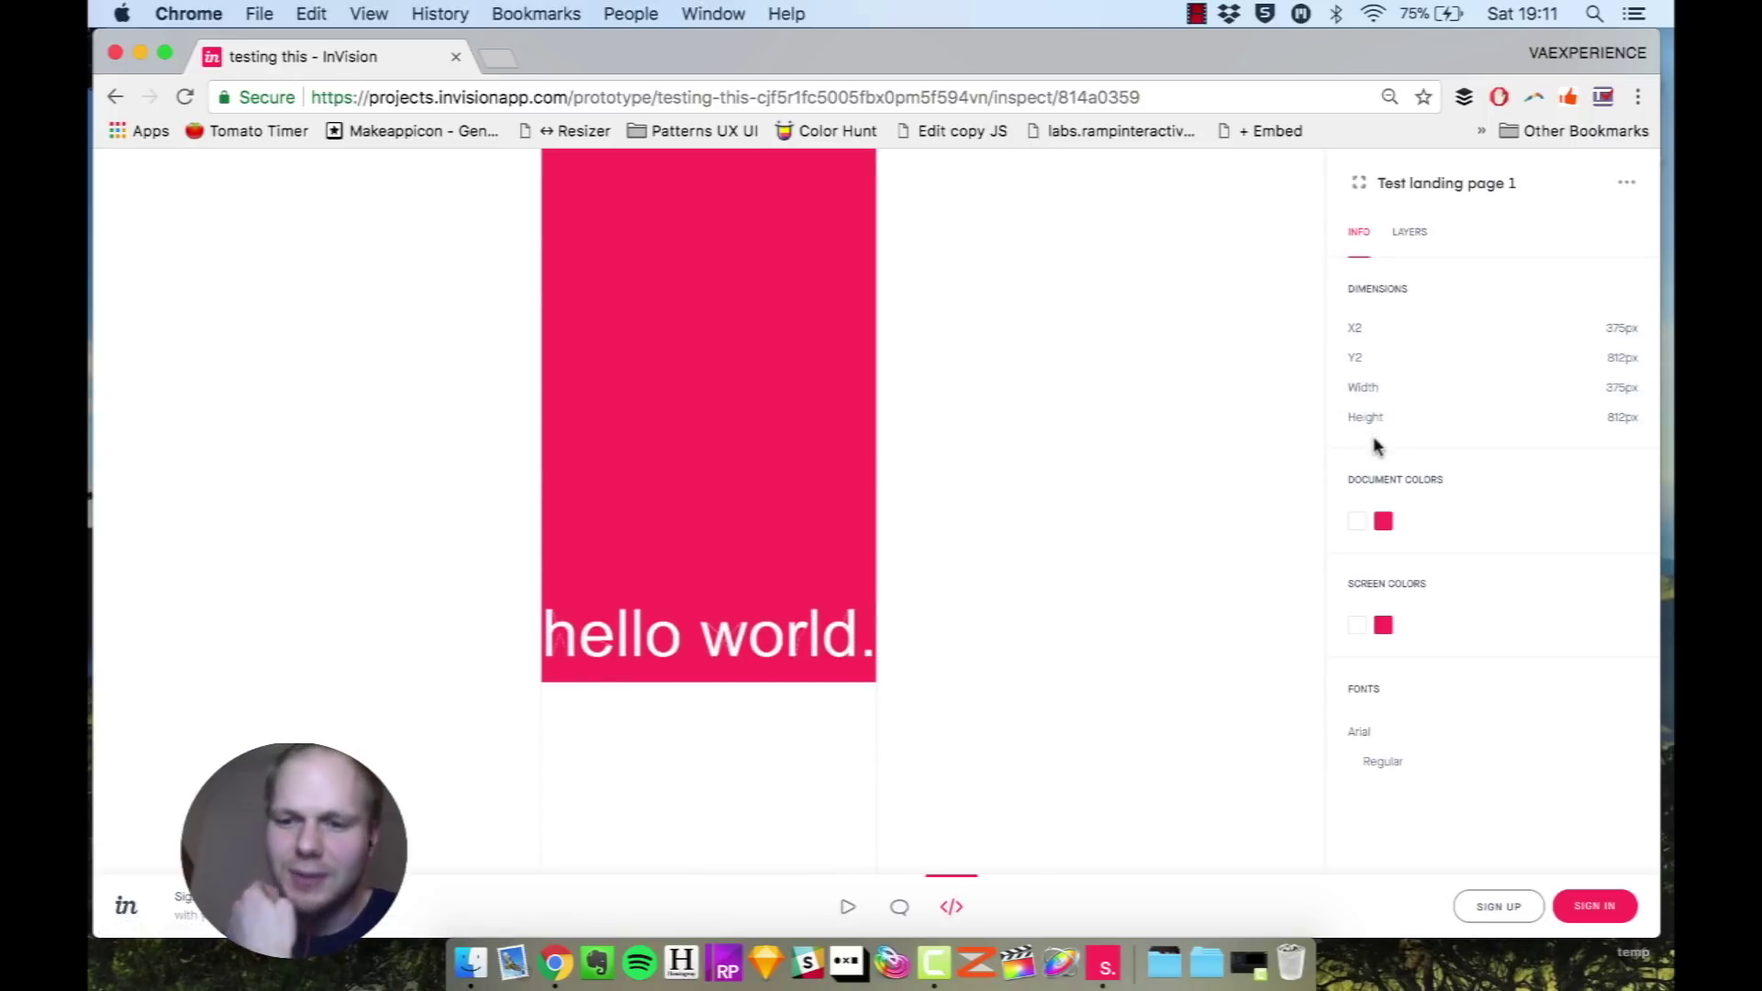
left_click(1359, 521)
left_click(1381, 627)
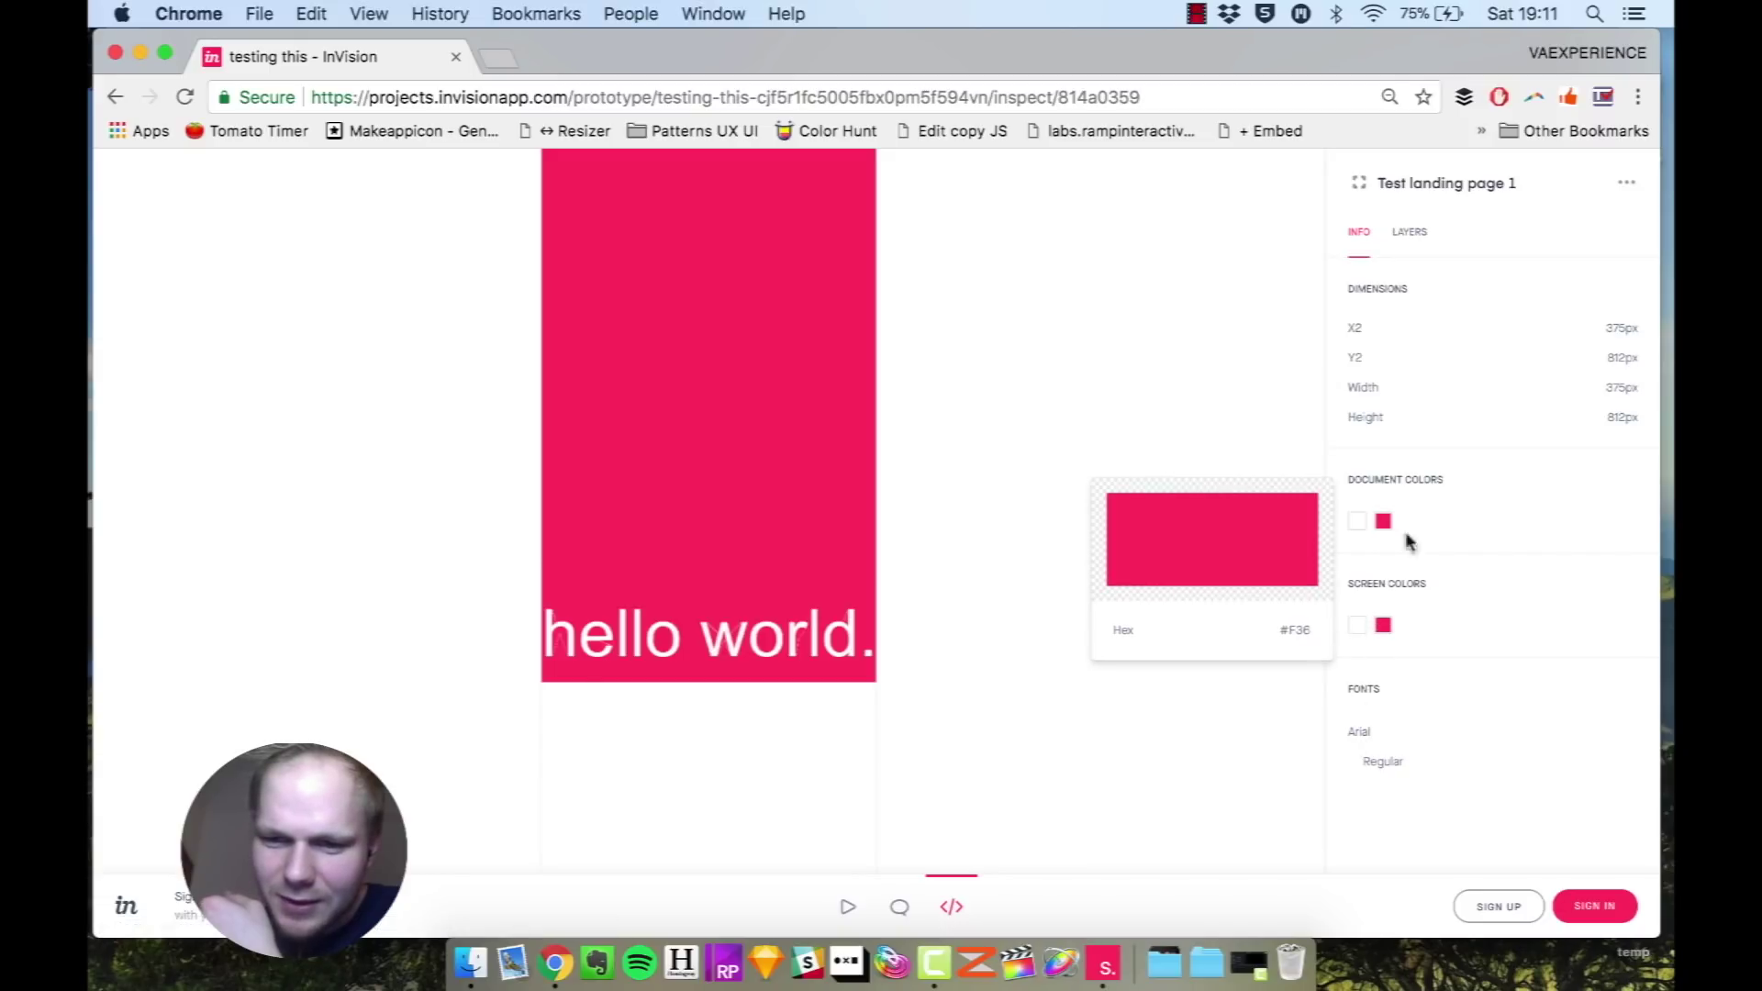
left_click(1423, 244)
left_click(1405, 304)
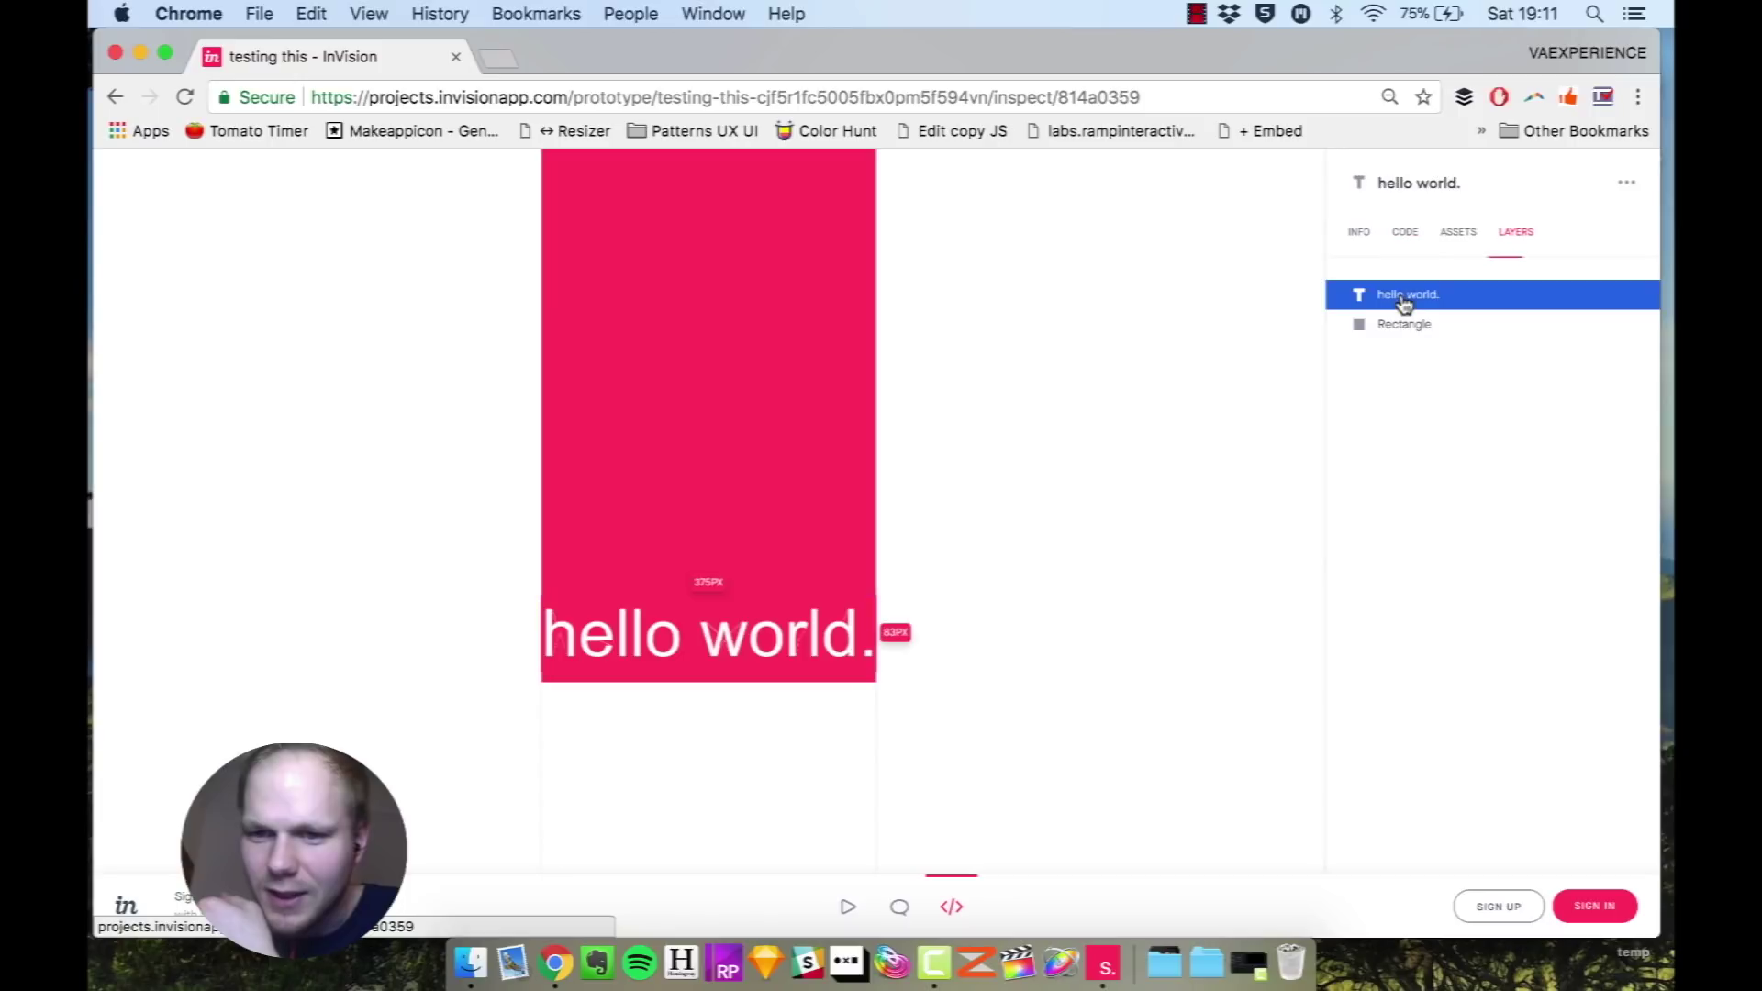
left_click(1395, 234)
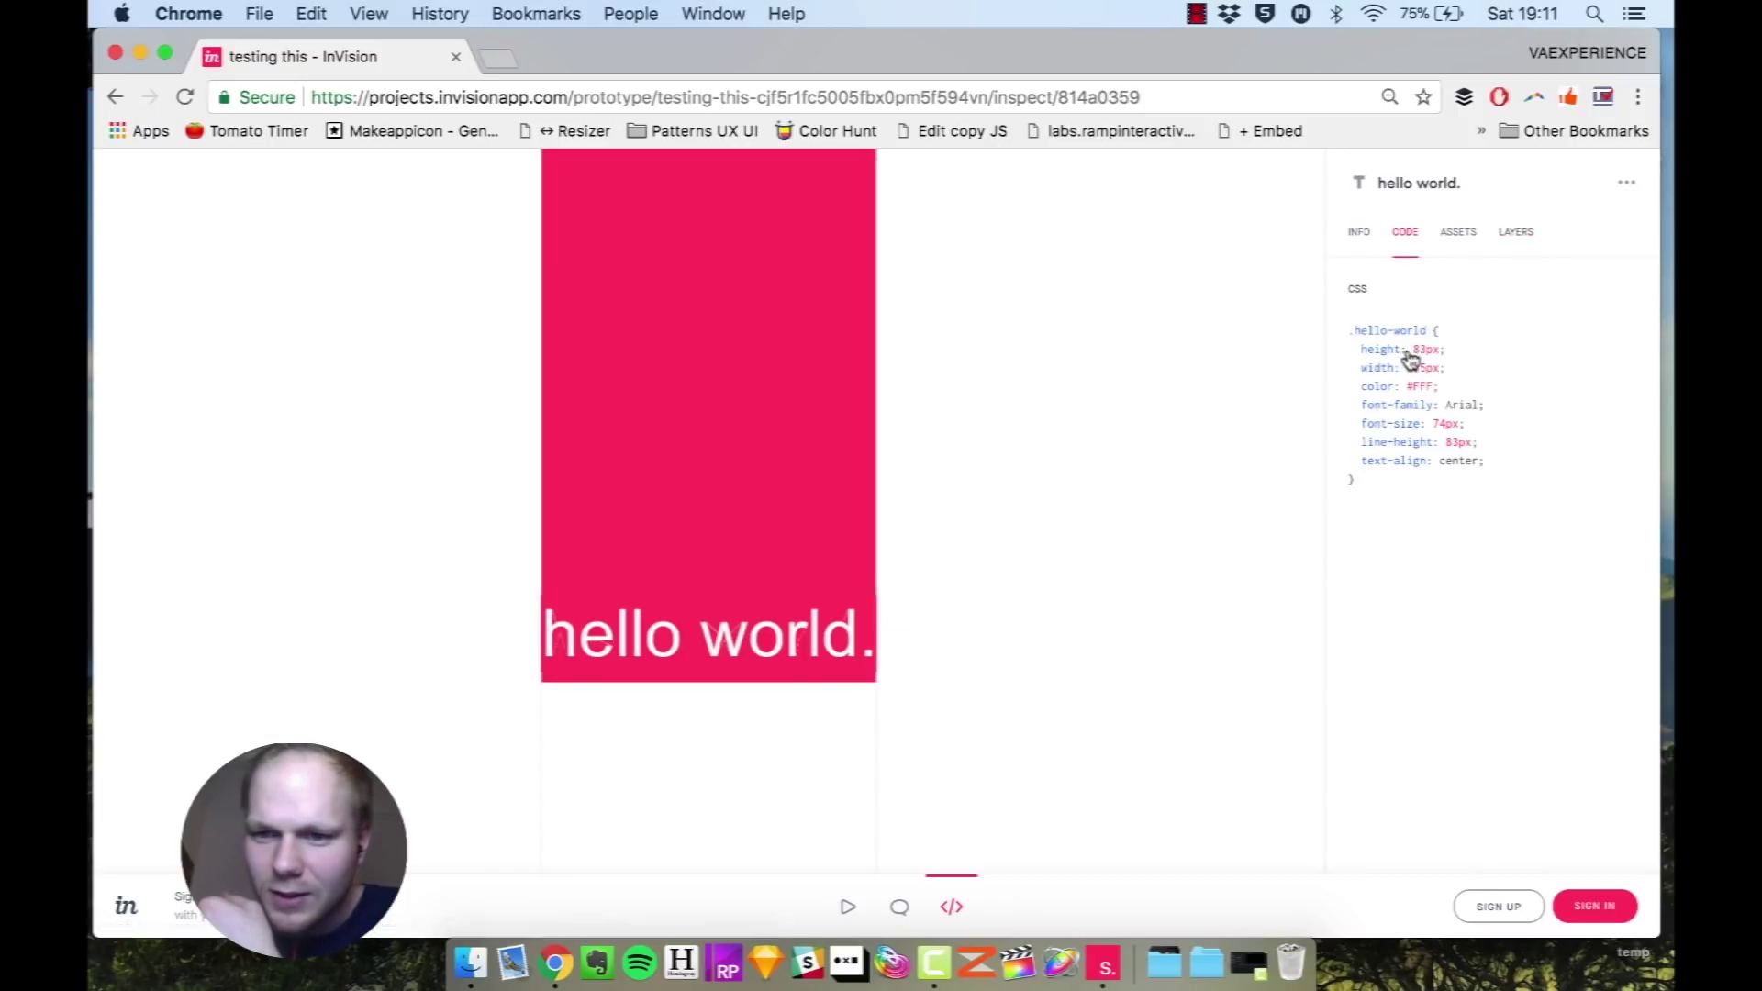
left_click(1357, 240)
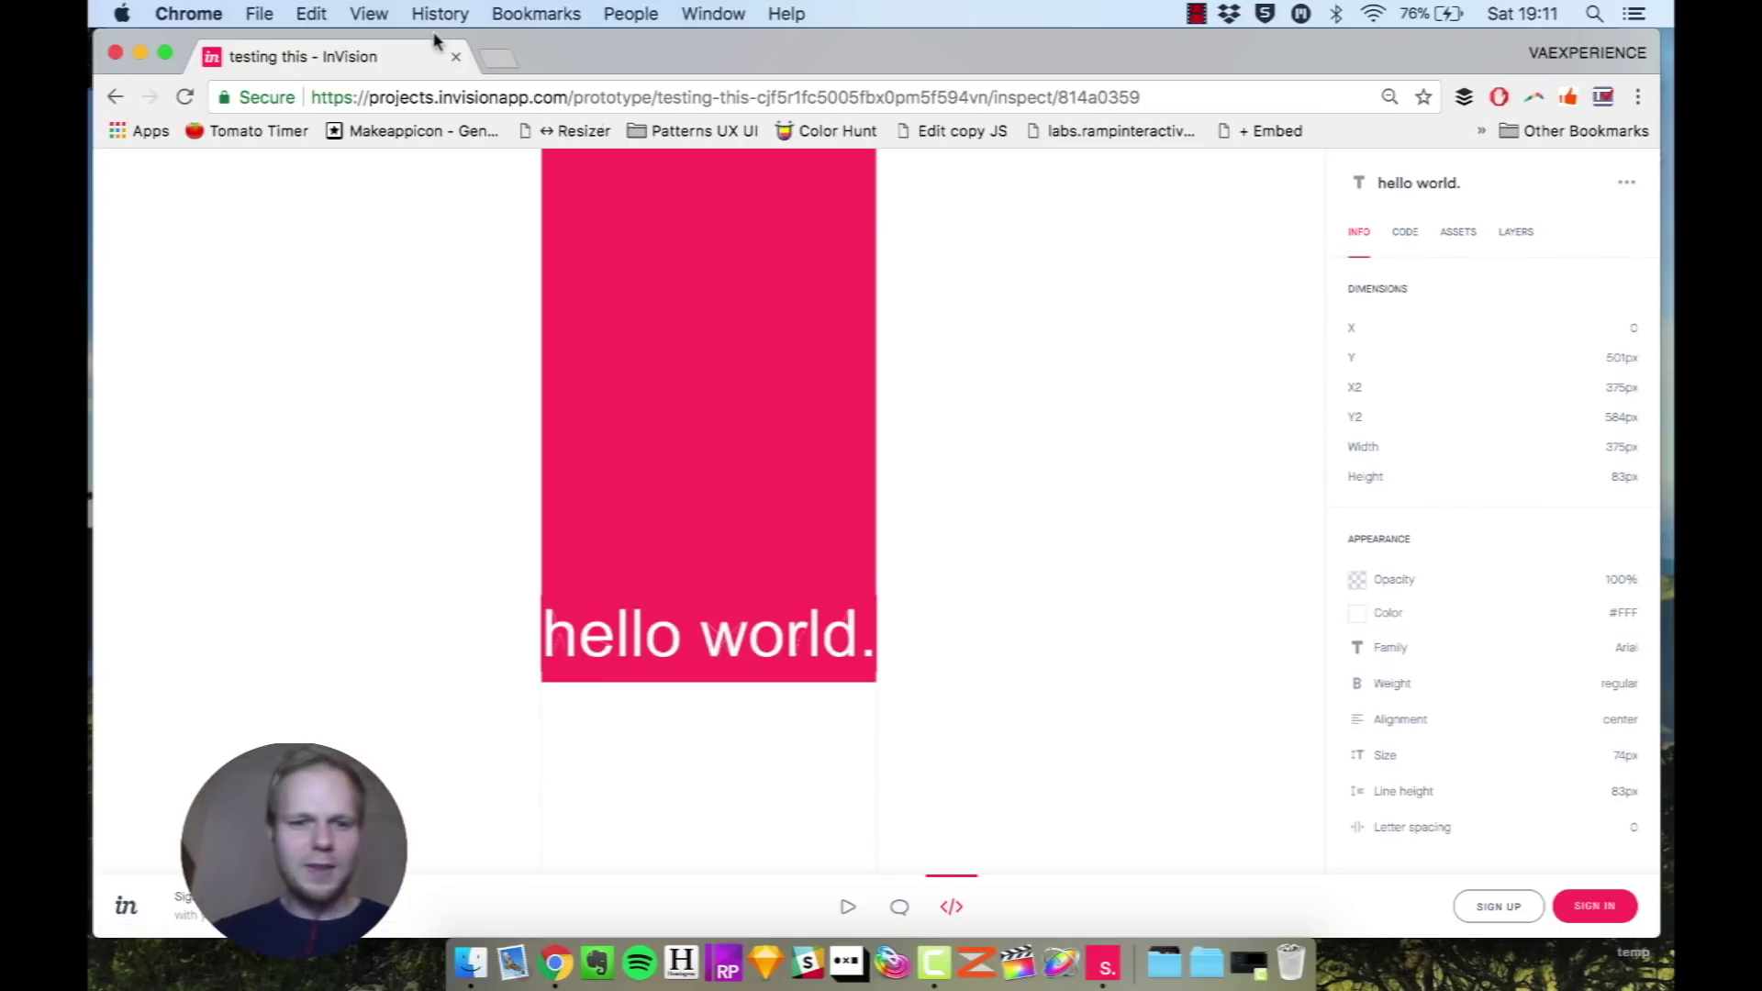
Close the prototype tab and return to the InVision Studio canvas.
left_click(456, 58)
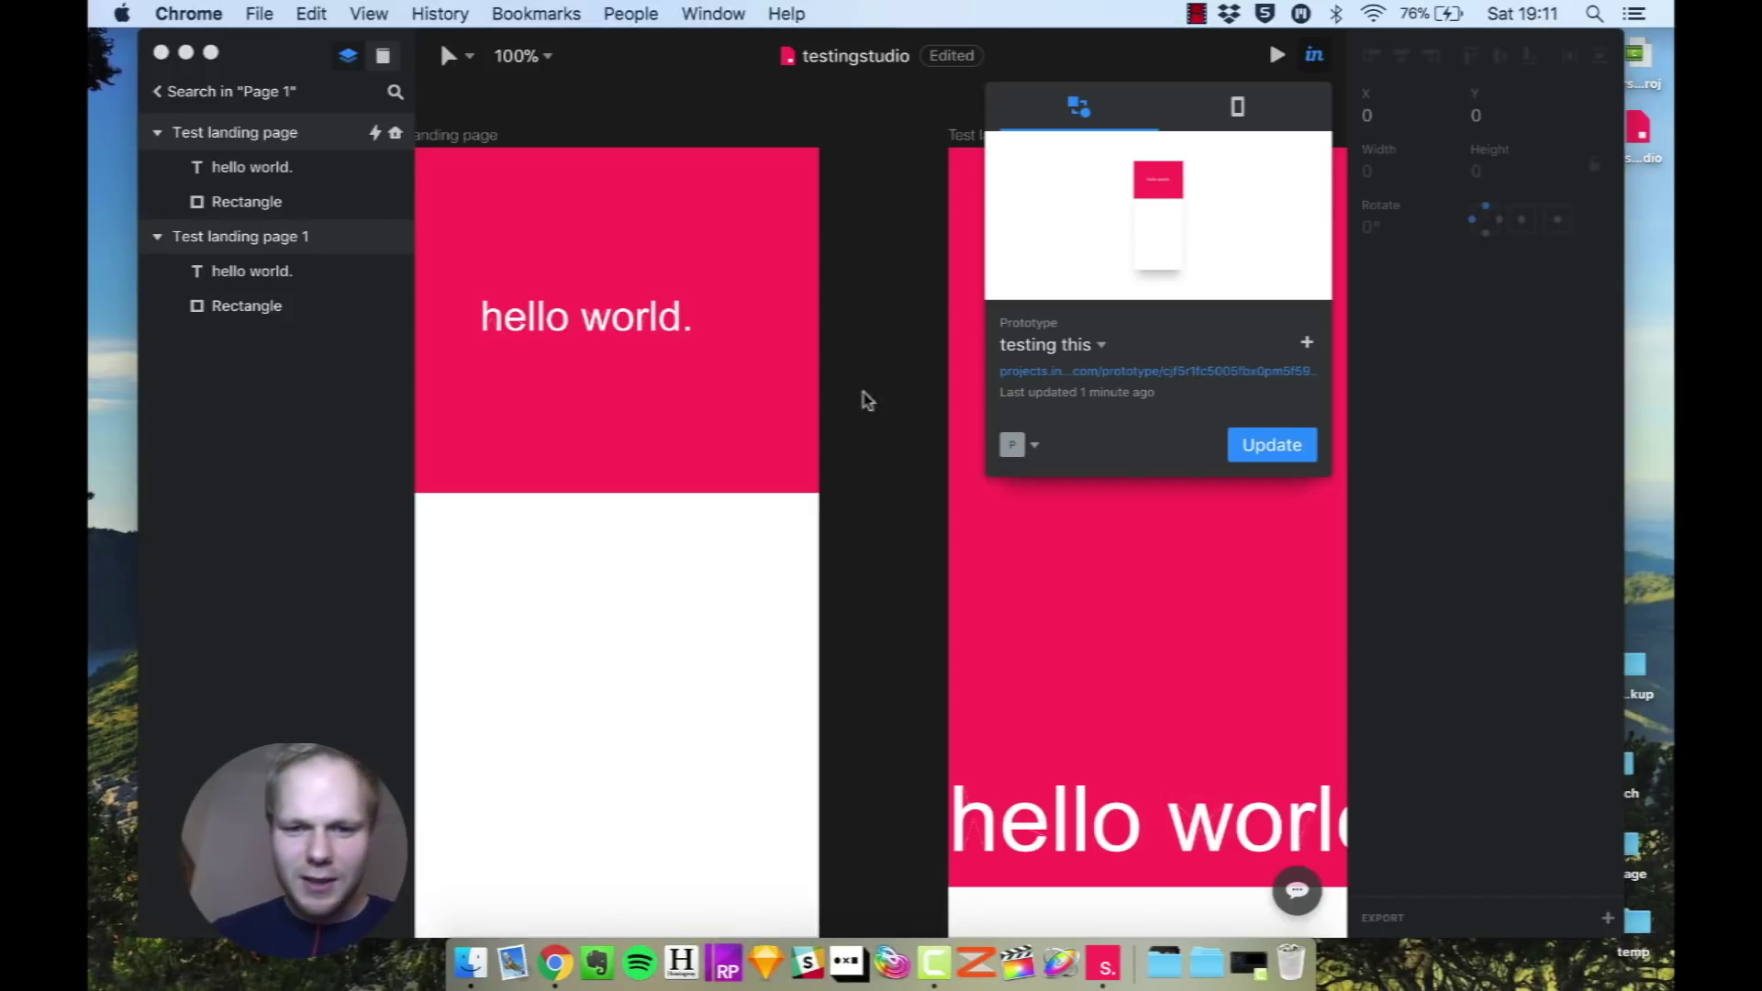
left_click(1311, 57)
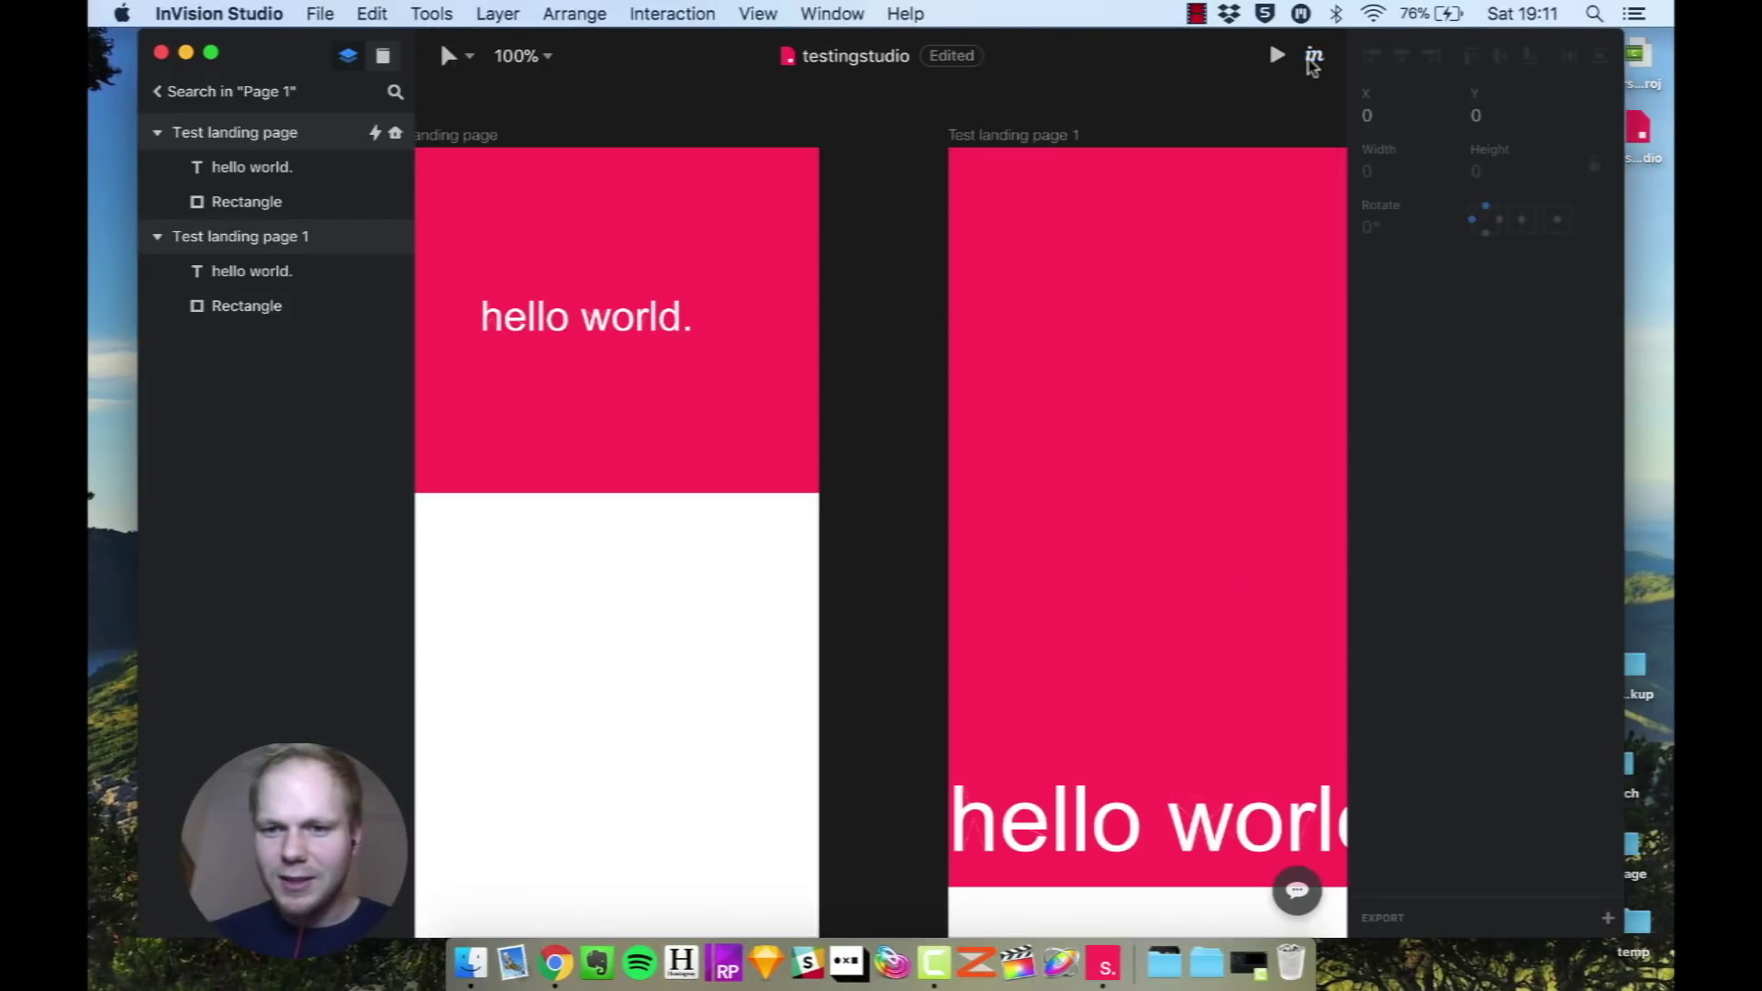
scroll(878, 323, "left", 5)
scroll(878, 323, "up", 3)
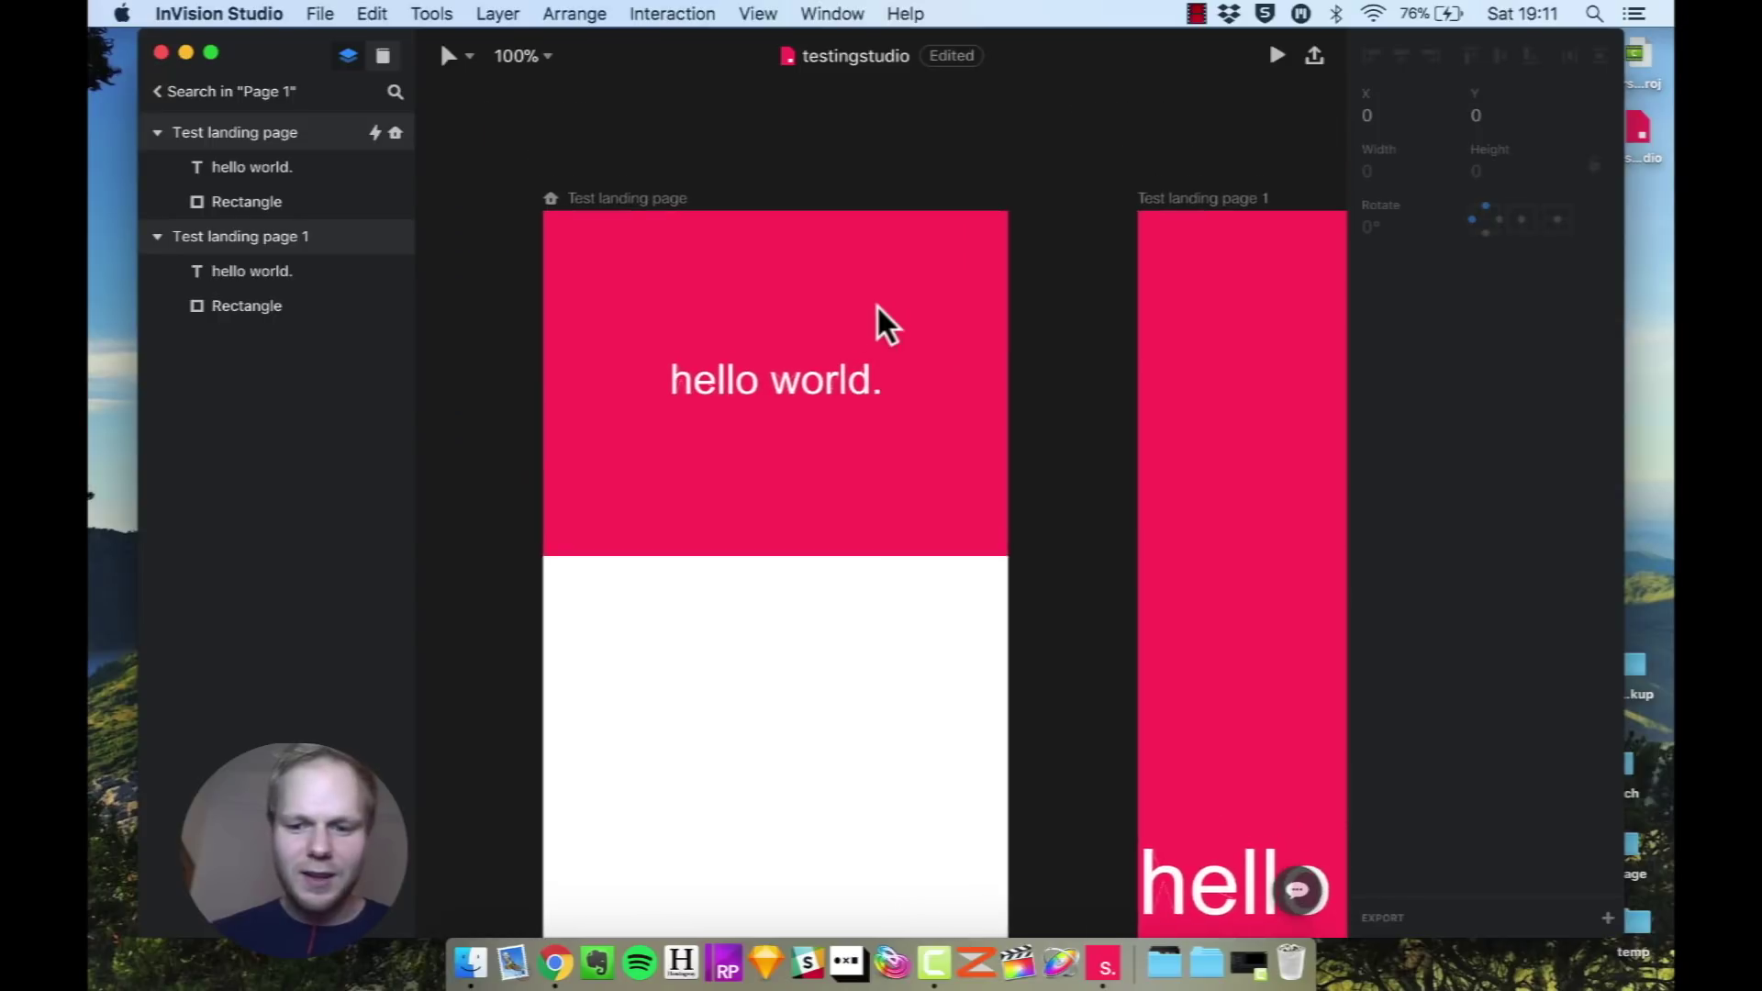
scroll(879, 312, "right", 3)
scroll(878, 312, "down", 4)
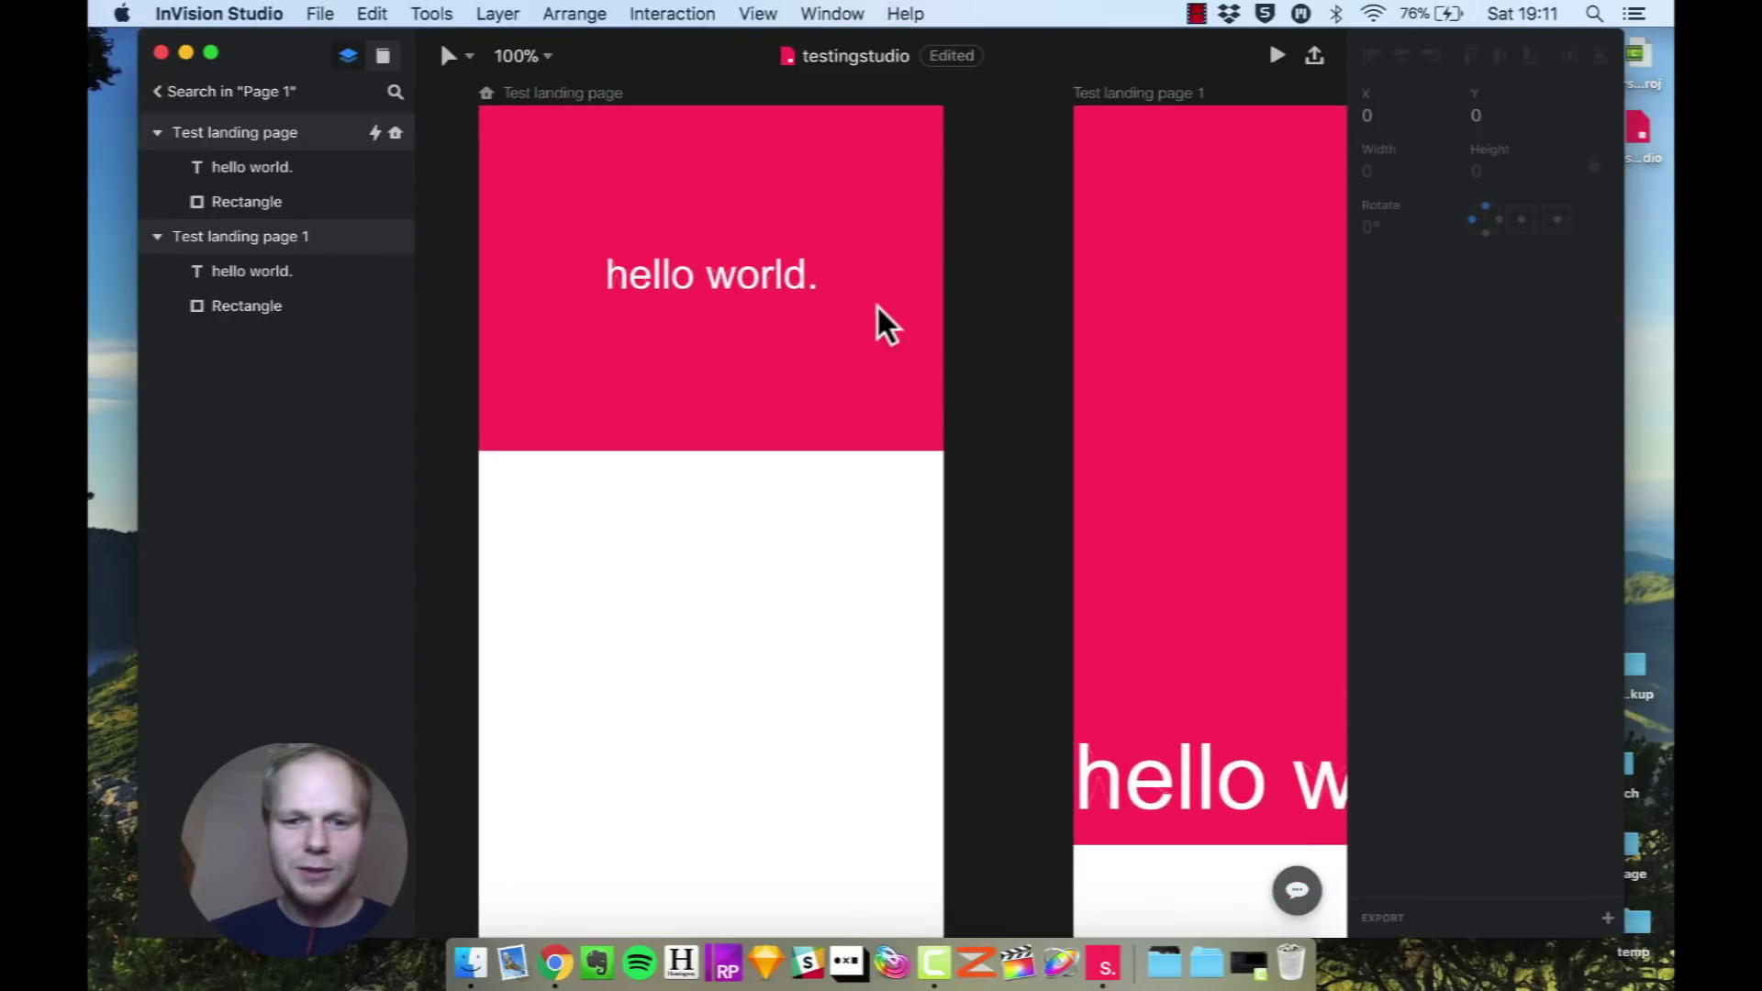
scroll(928, 277, "right", 5)
scroll(928, 277, "down", 2)
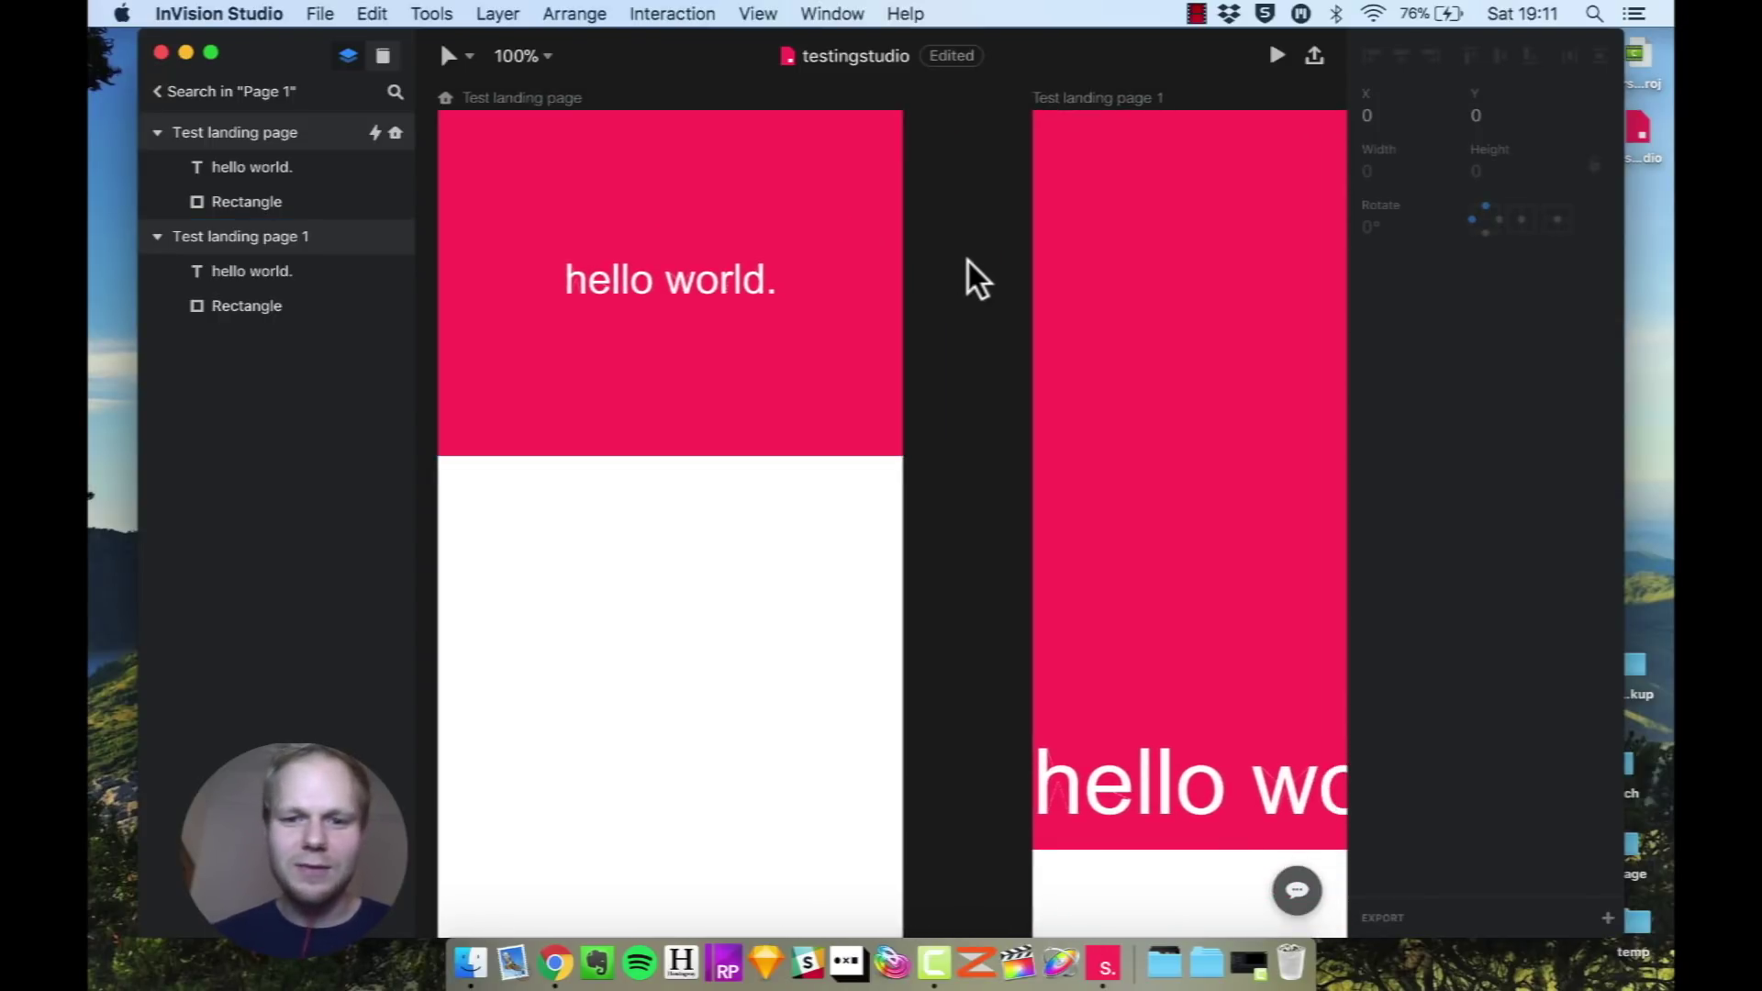
scroll(969, 266, "right", 10)
scroll(969, 266, "down", 8)
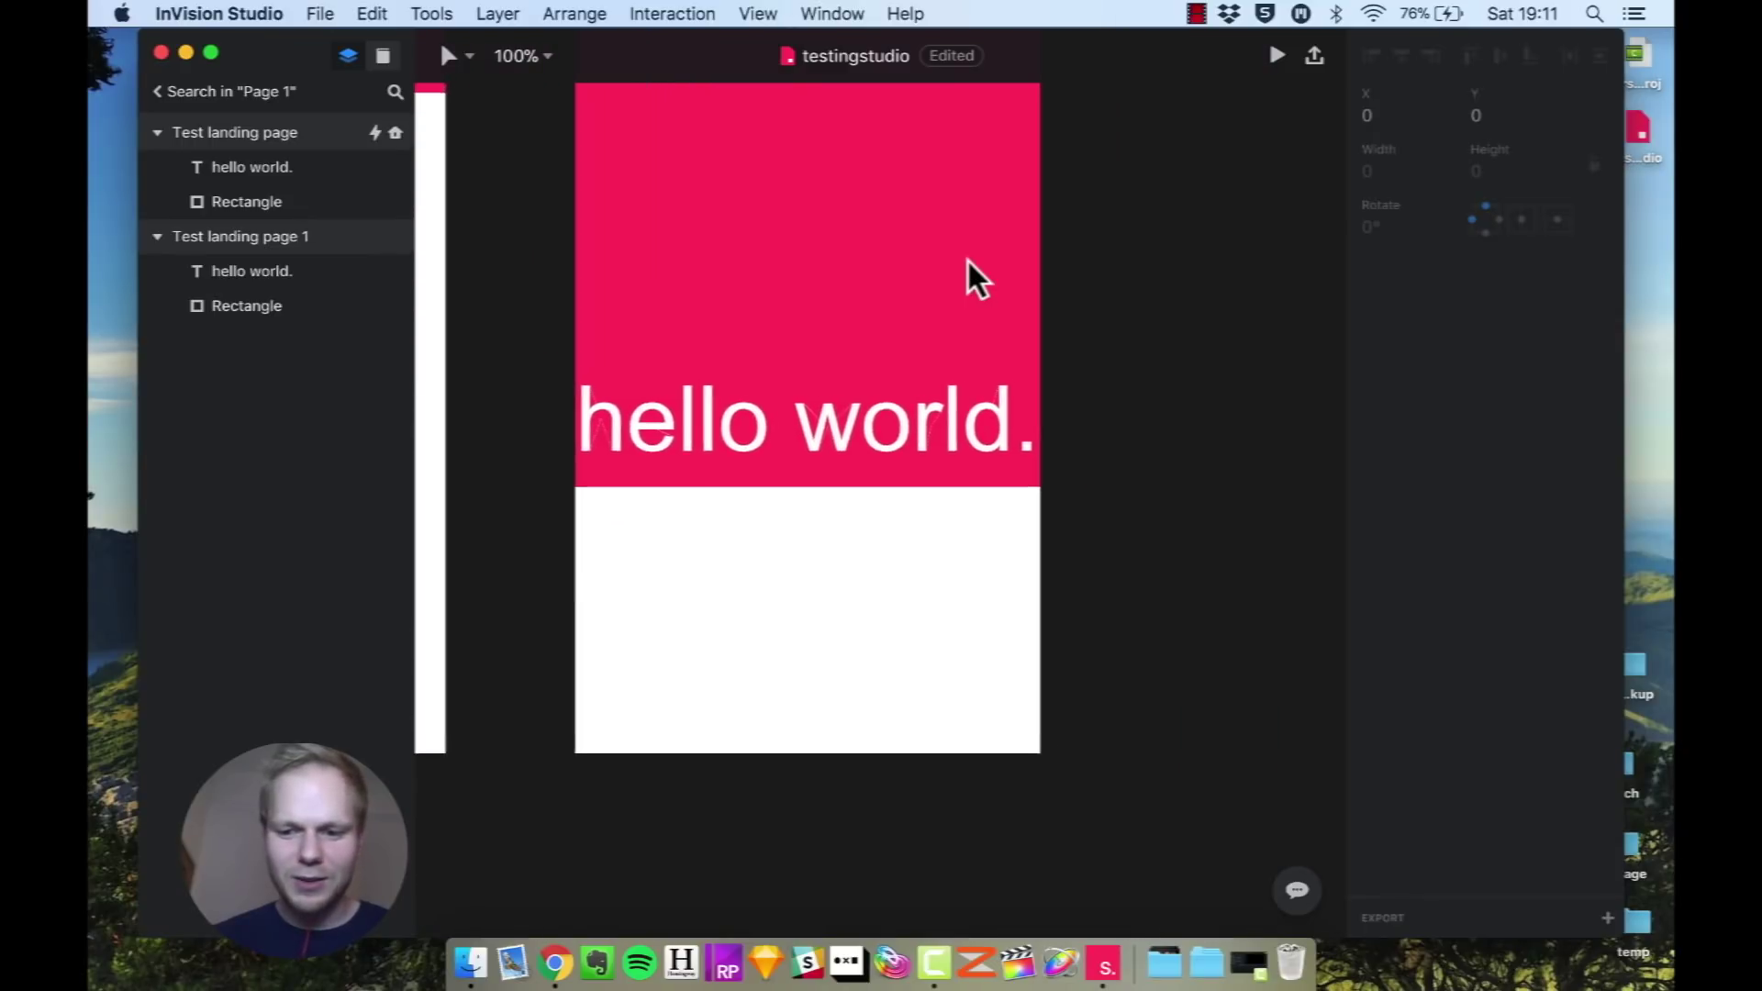
scroll(969, 266, "up", 5)
scroll(973, 276, "up", 3)
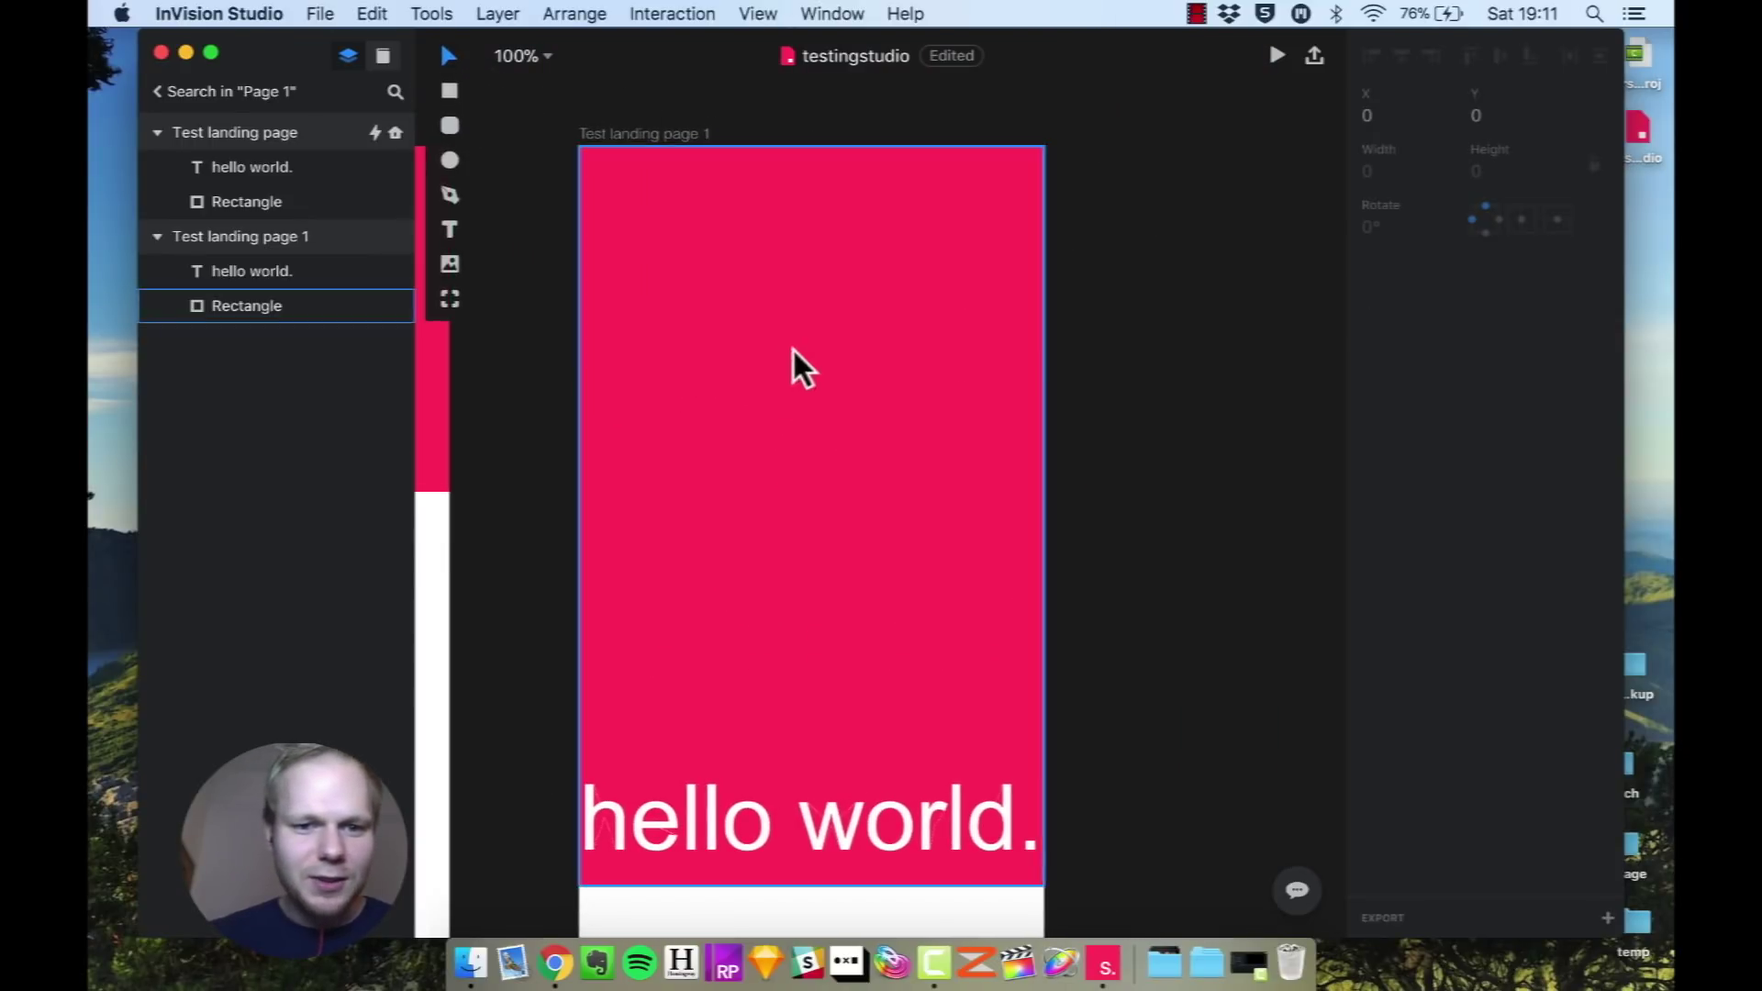
Edit the second screen's rectangle, browse the drawing tools, and select hello world. on Test landing page 1.
double_click(838, 327)
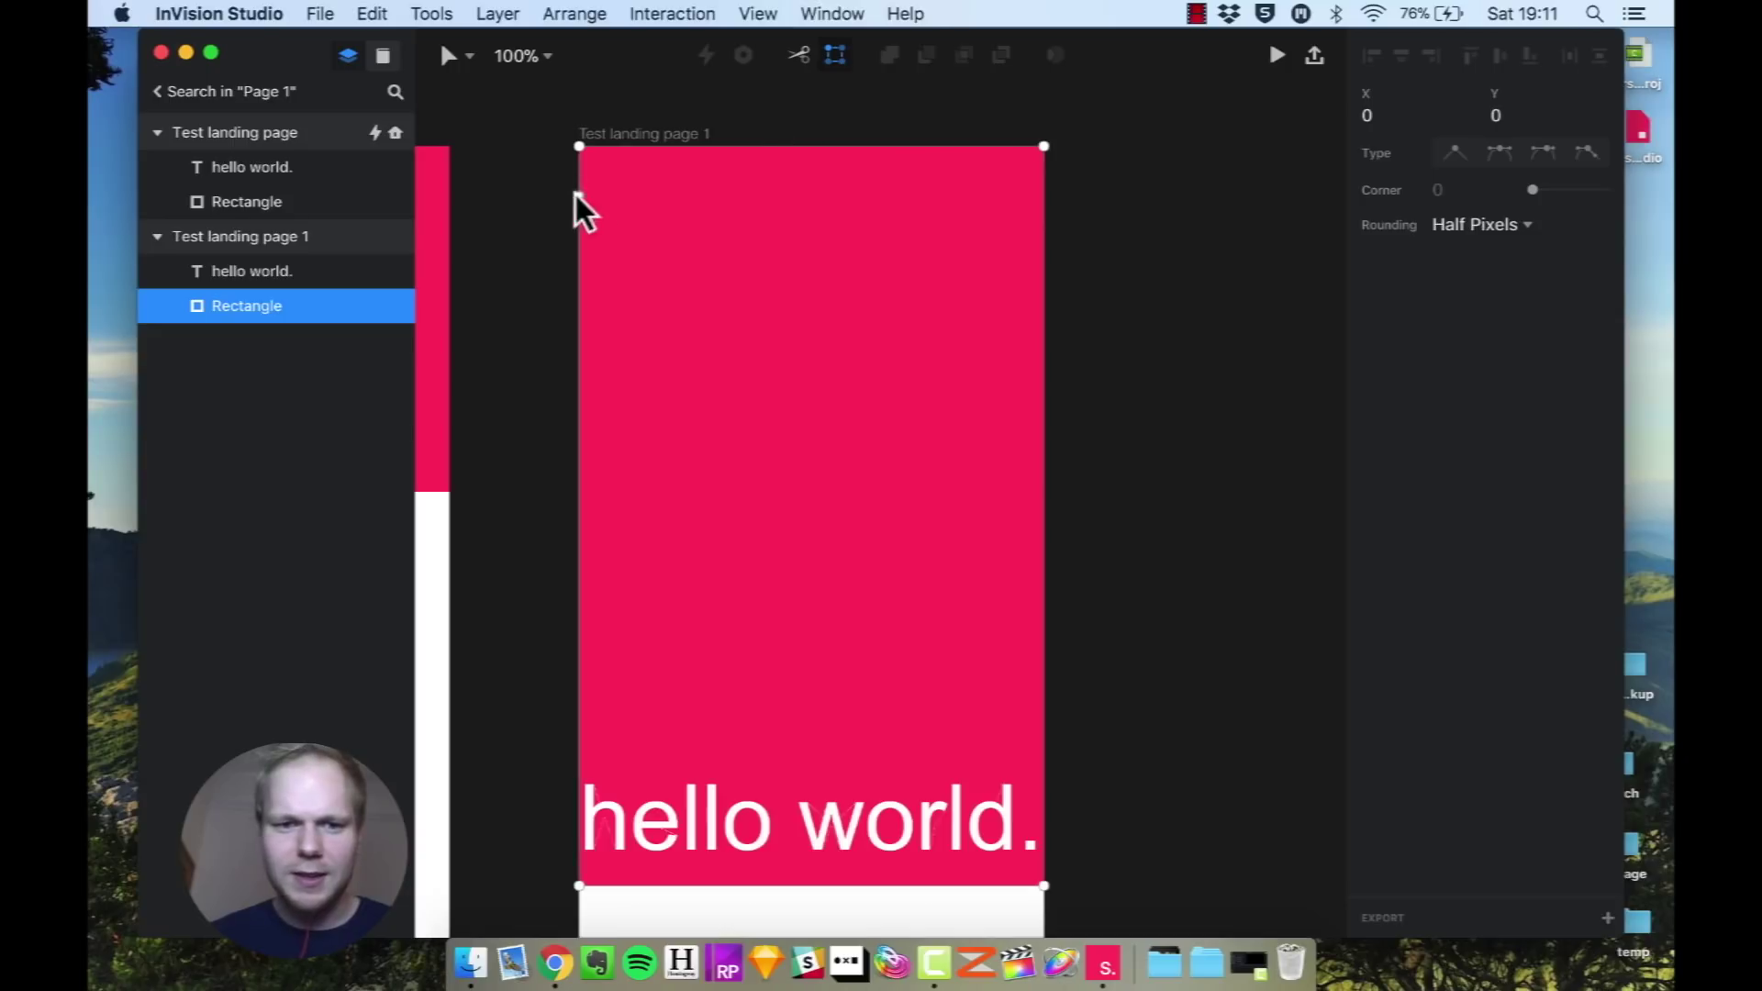
scroll(479, 261, "left", 10)
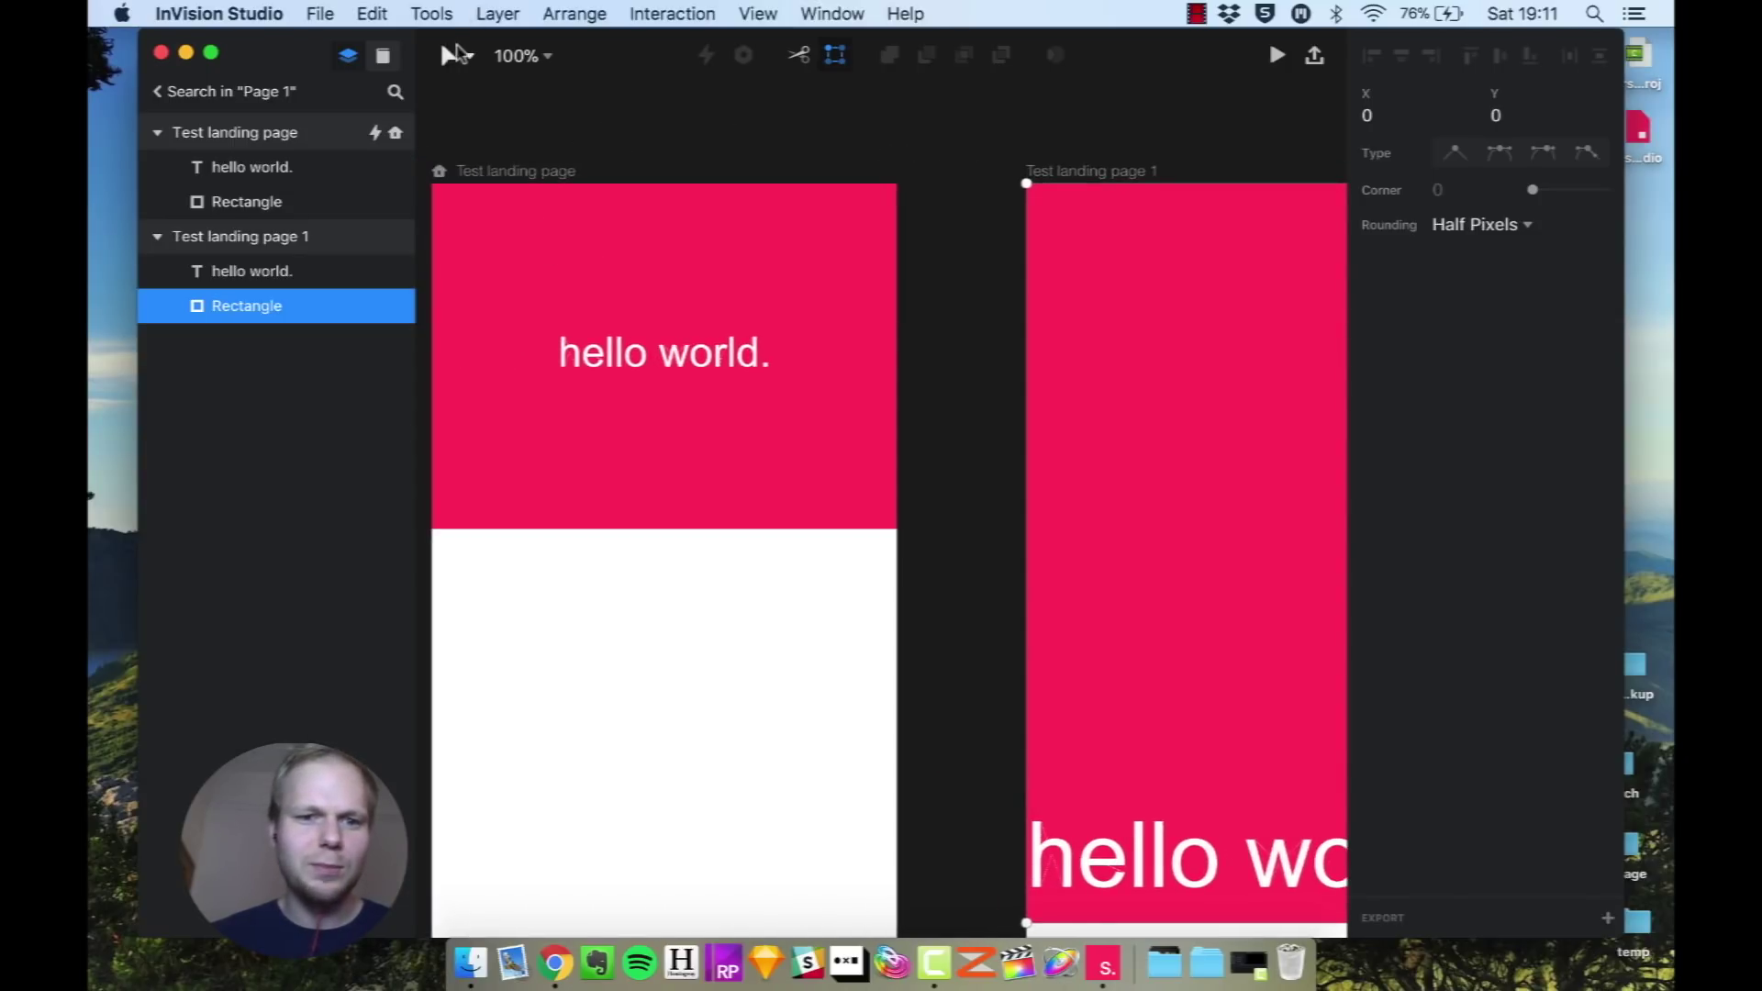
left_click(451, 56)
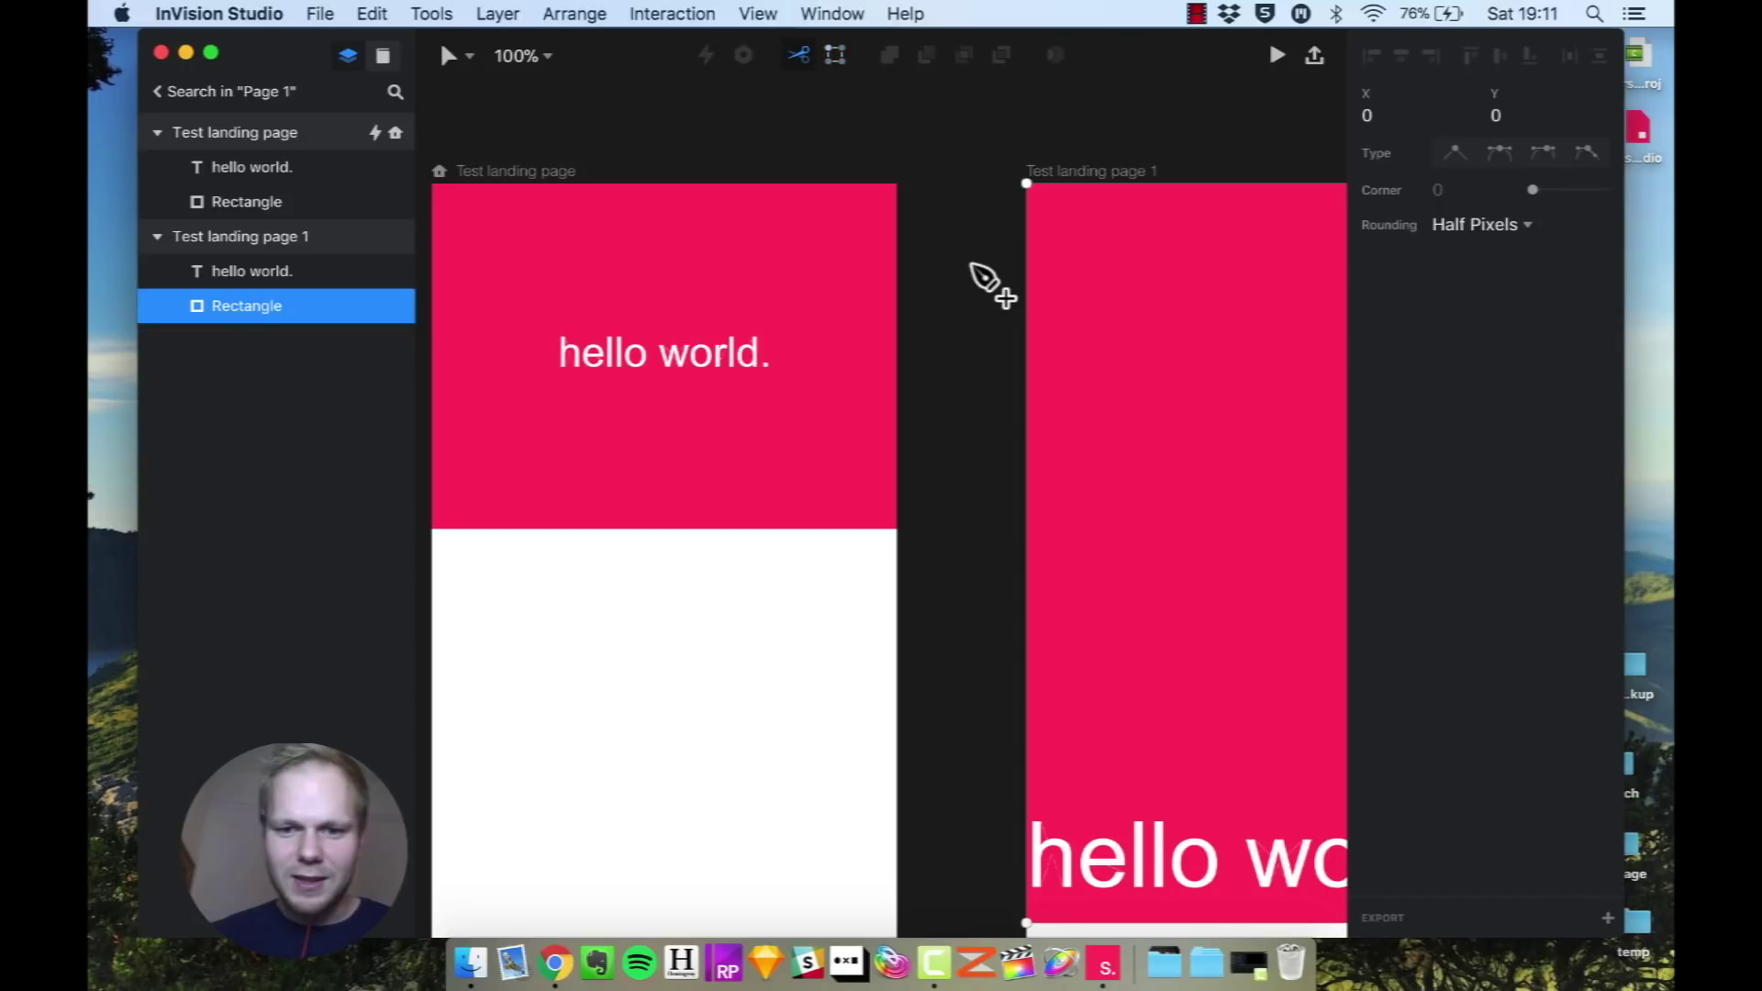
left_click(450, 58)
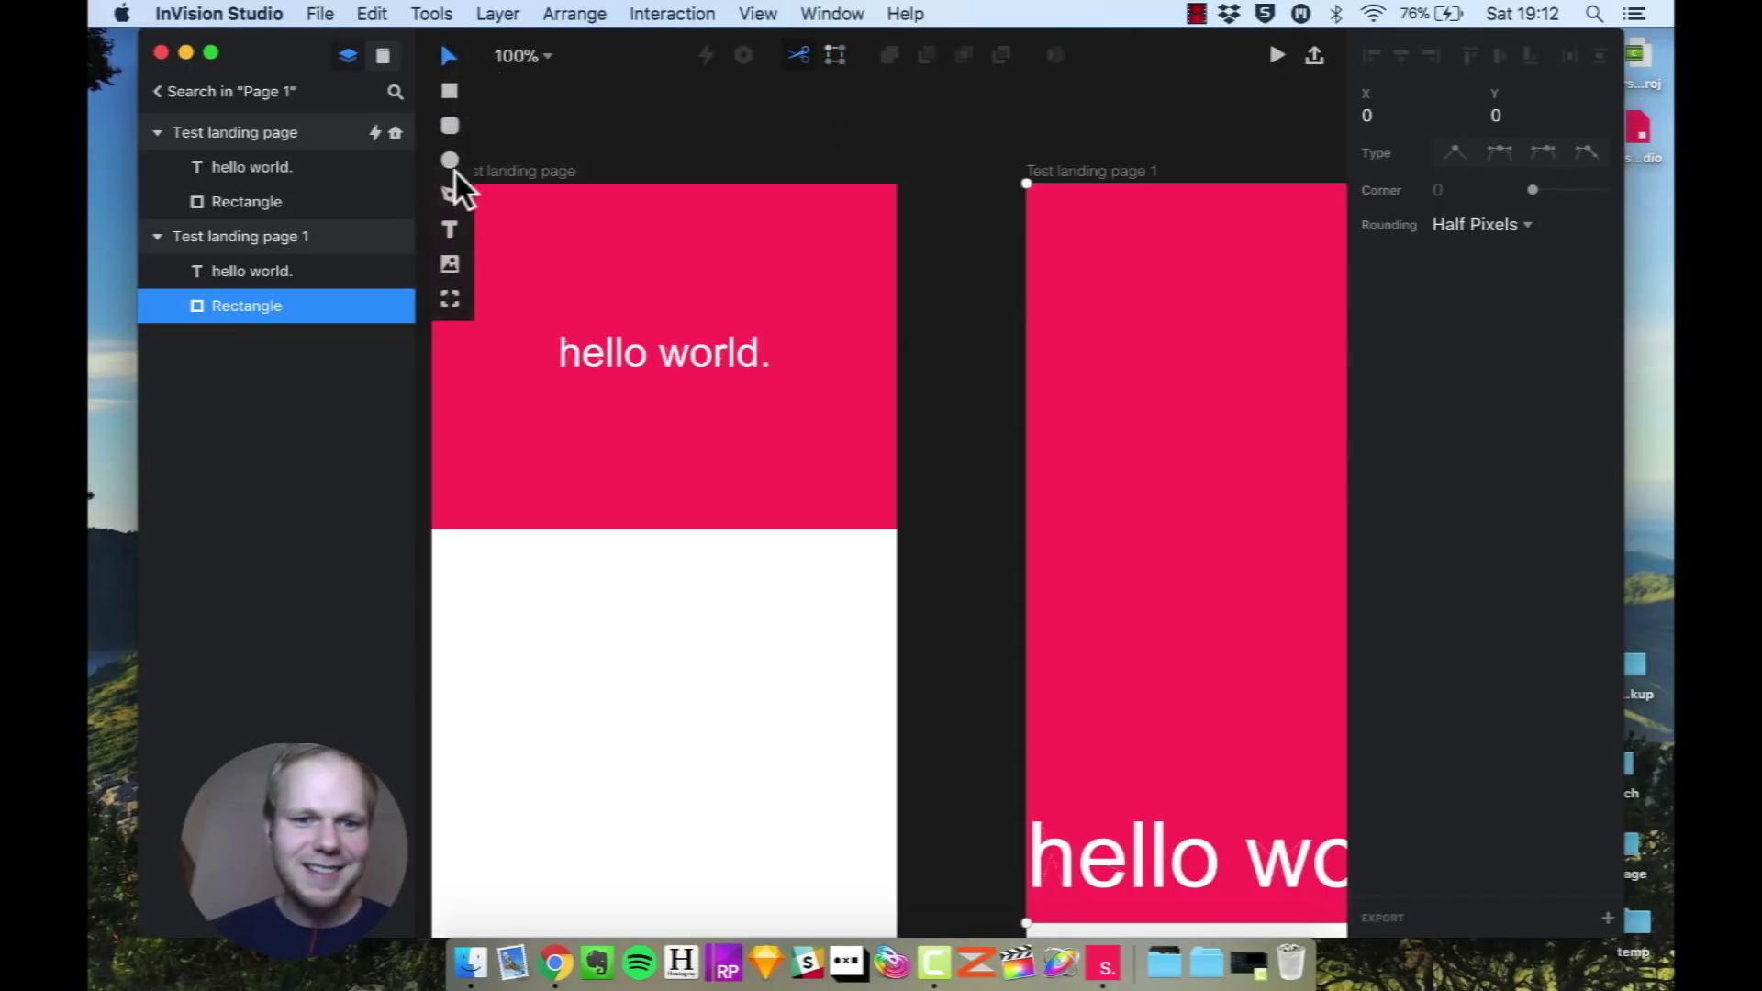
left_click(253, 276)
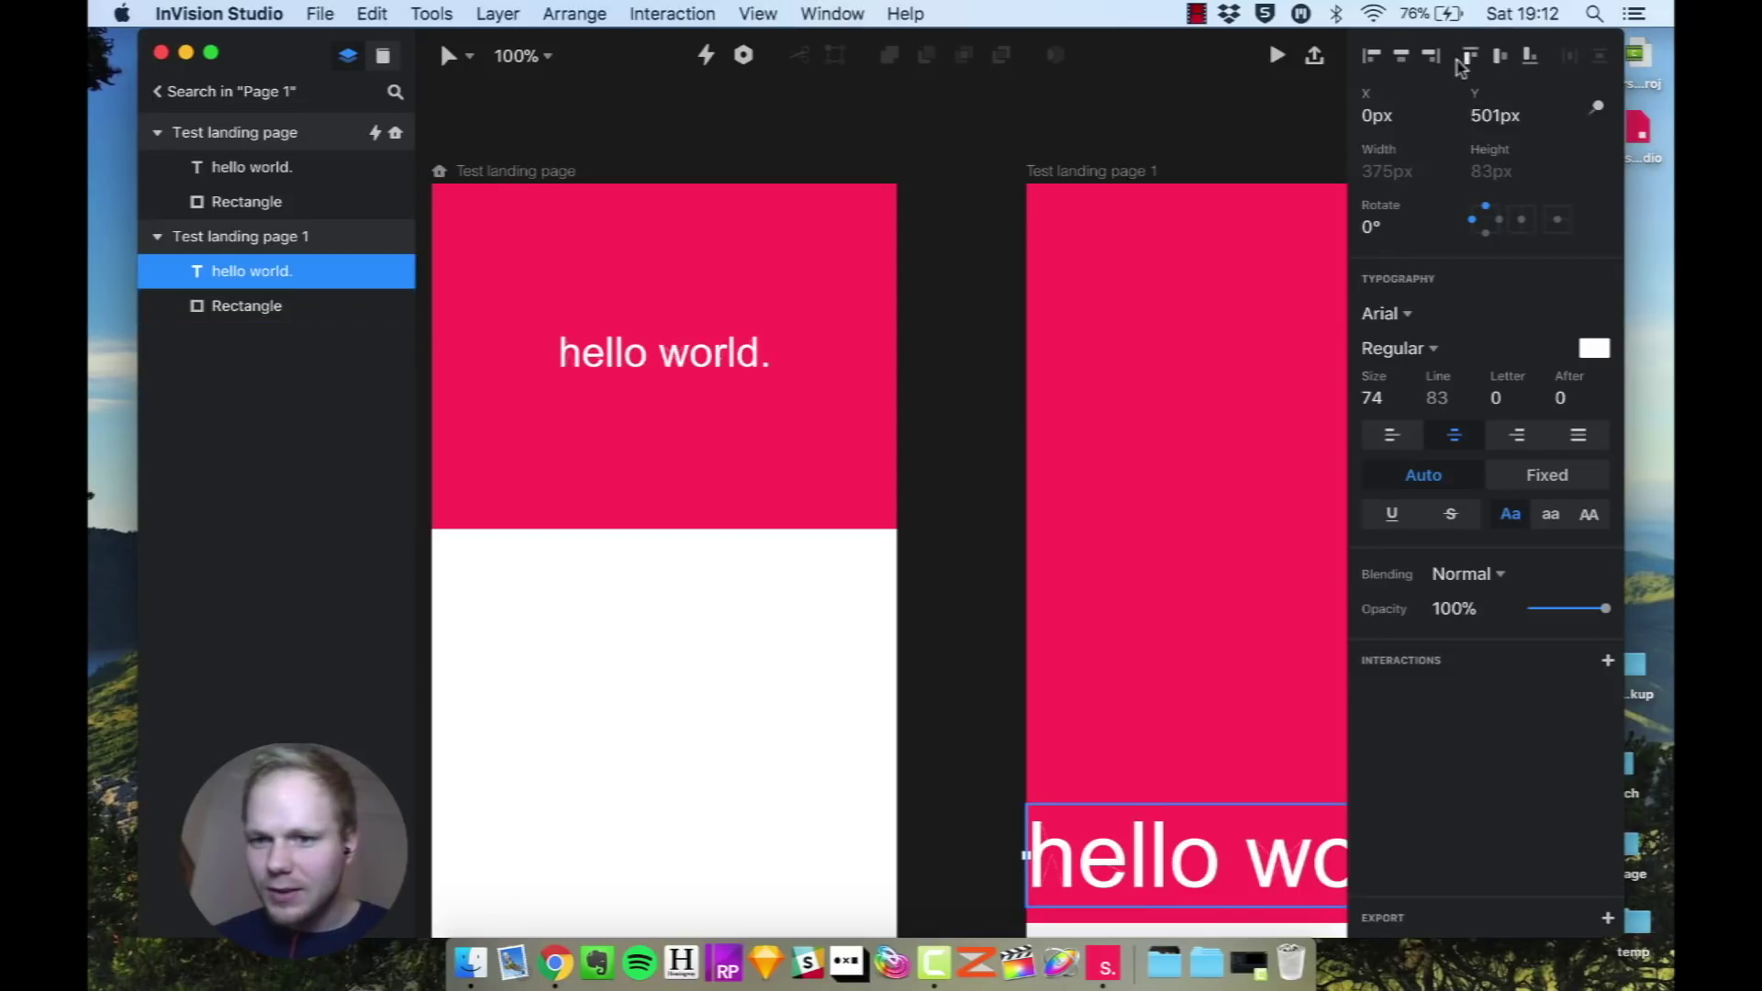
Make clicking Test landing page 1's Rectangle navigate to Test landing page.
left_click(269, 306)
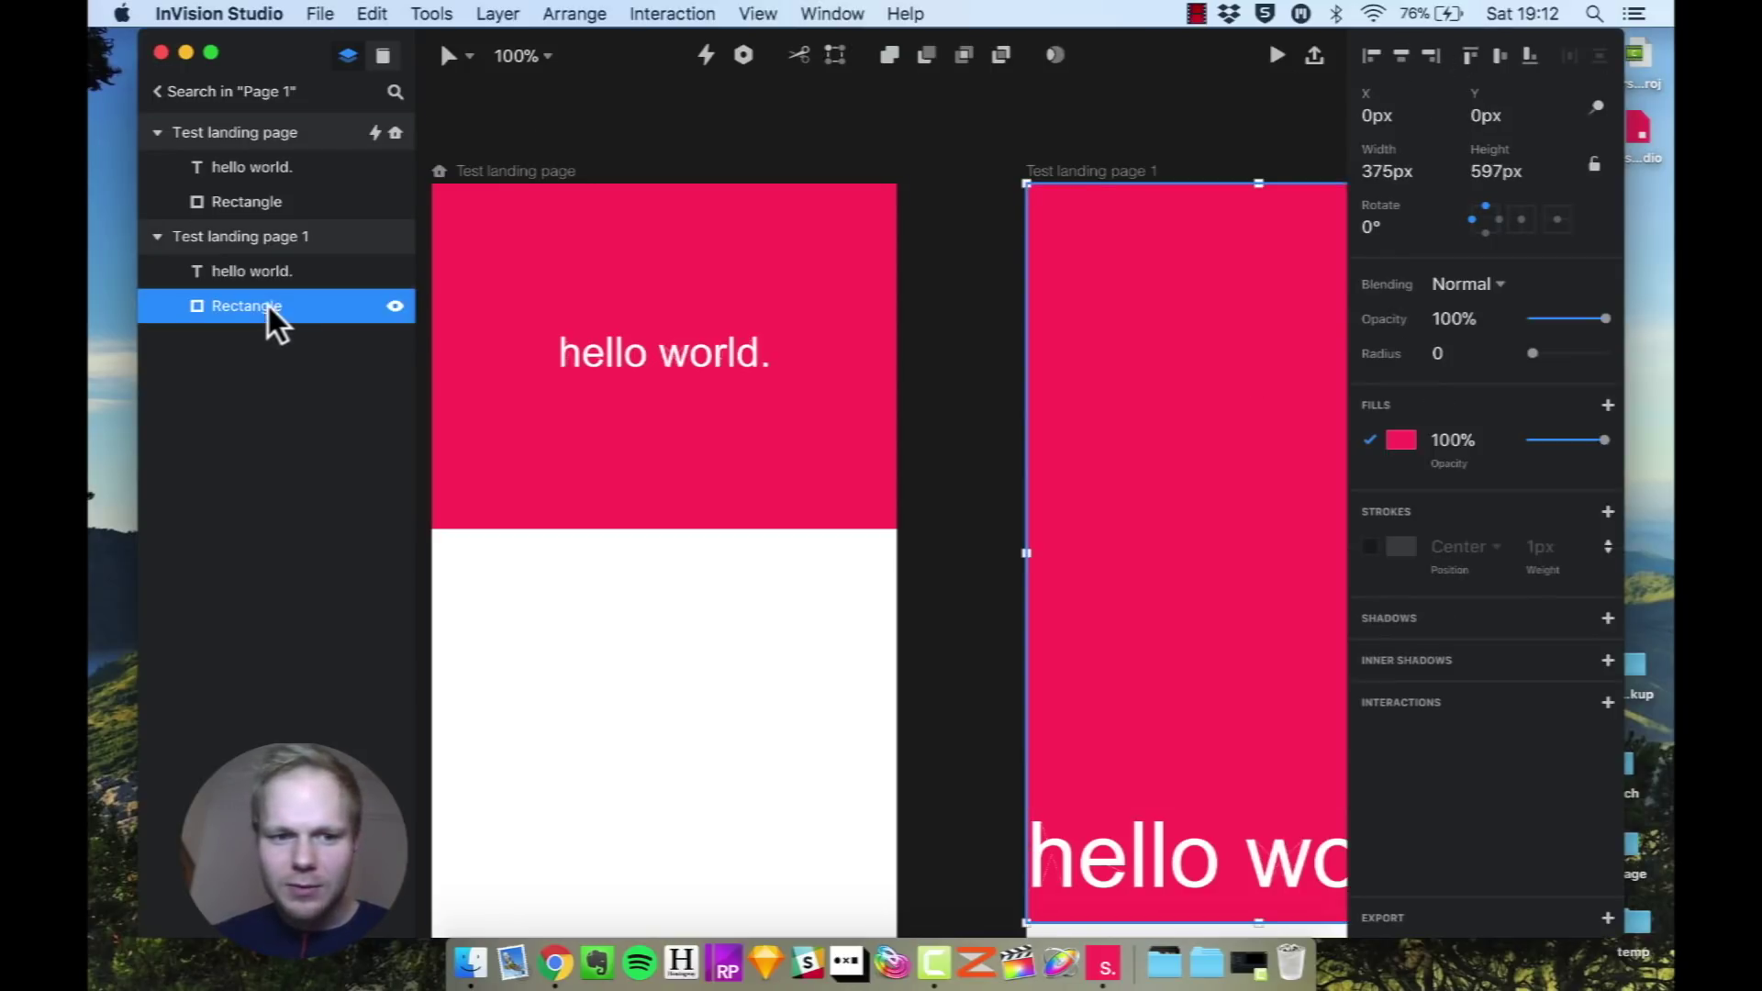
scroll(902, 139, "right", 5)
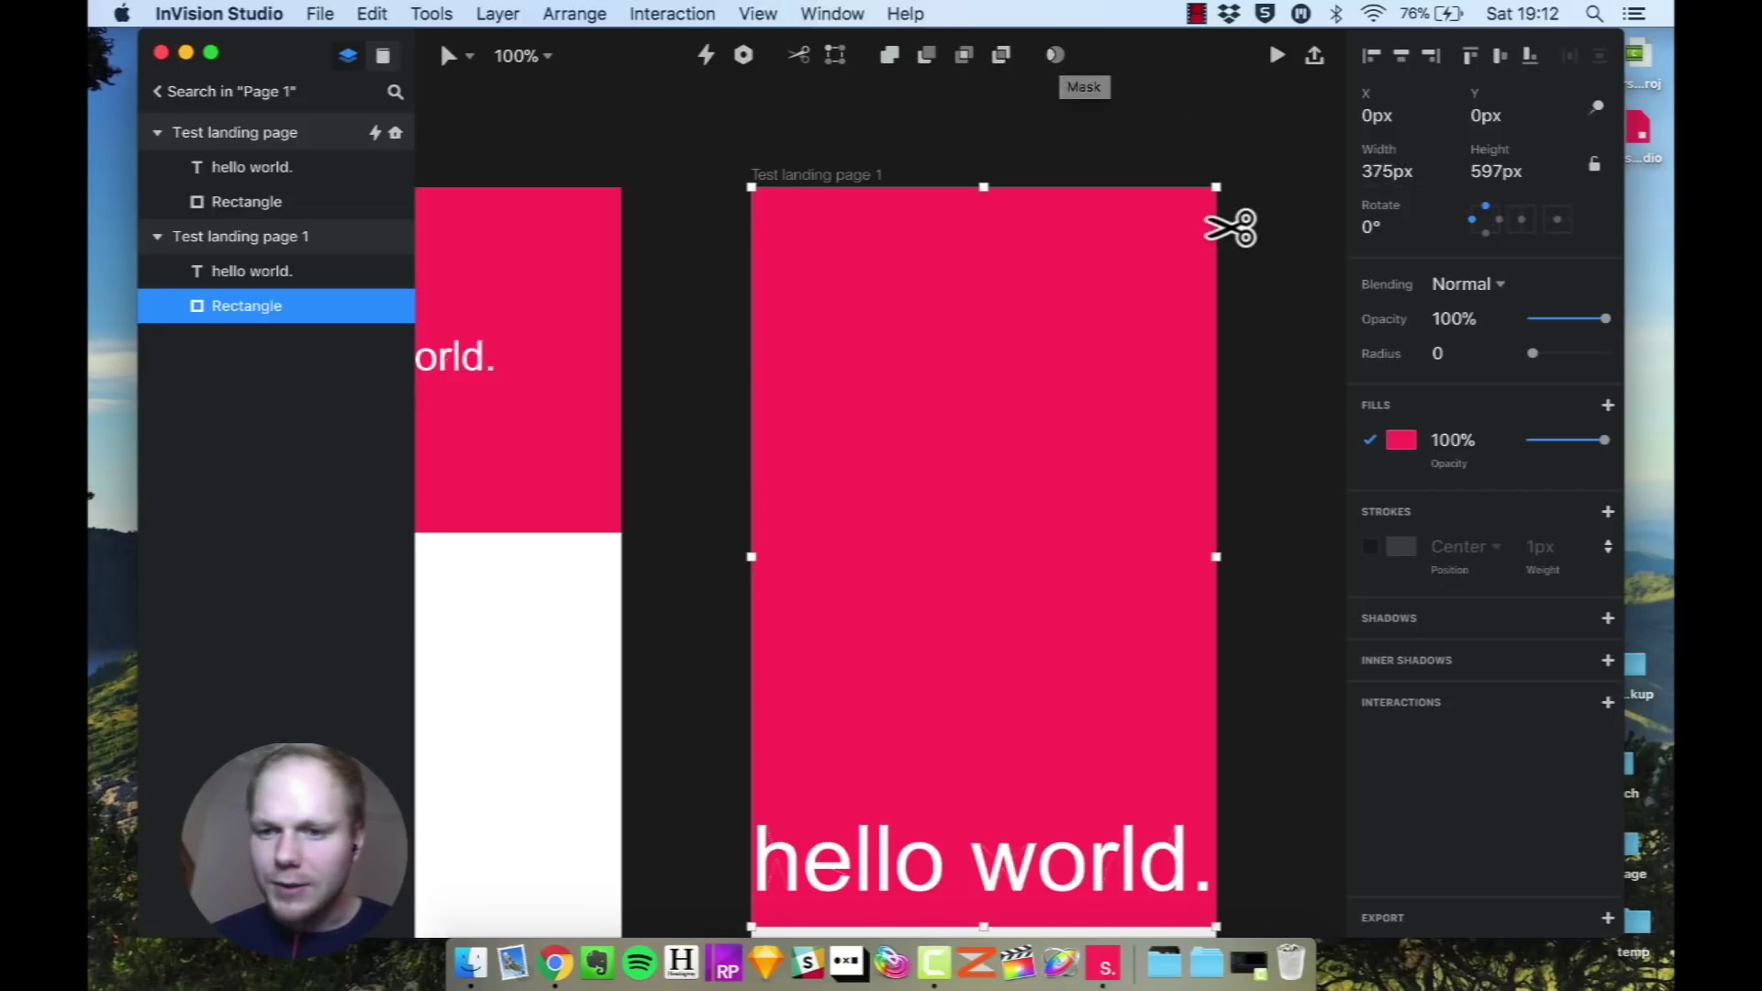
scroll(1230, 228, "down", 4)
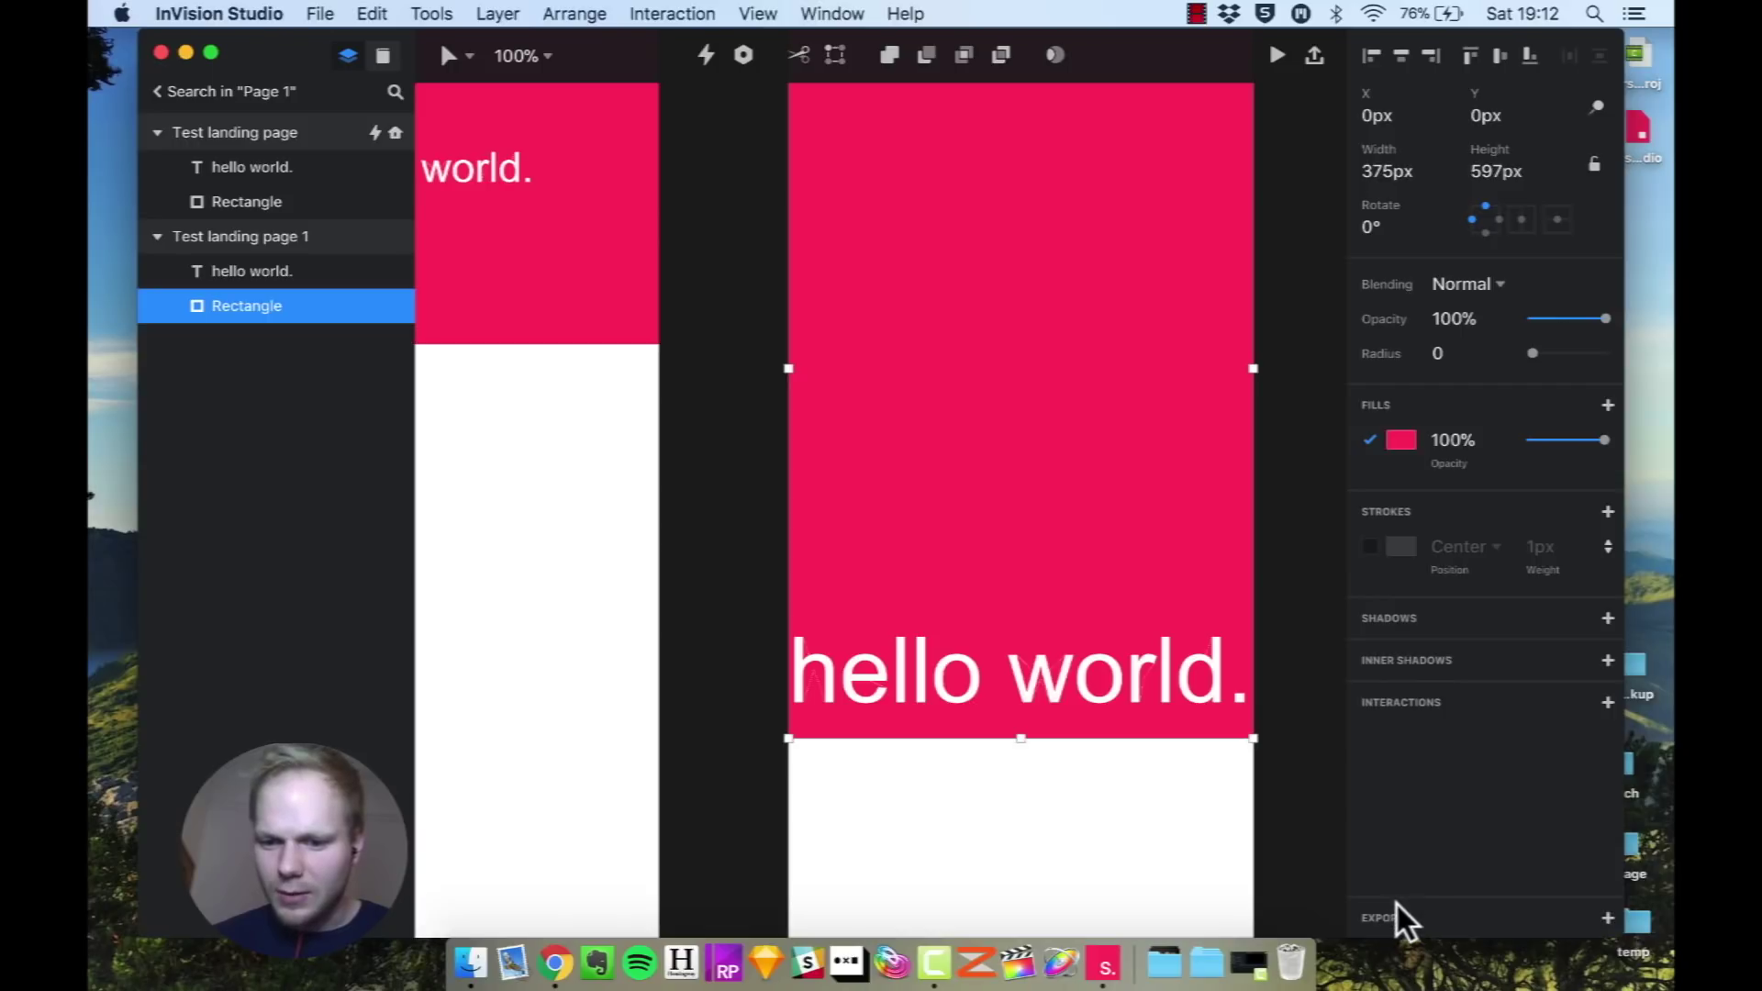
left_click(1423, 709)
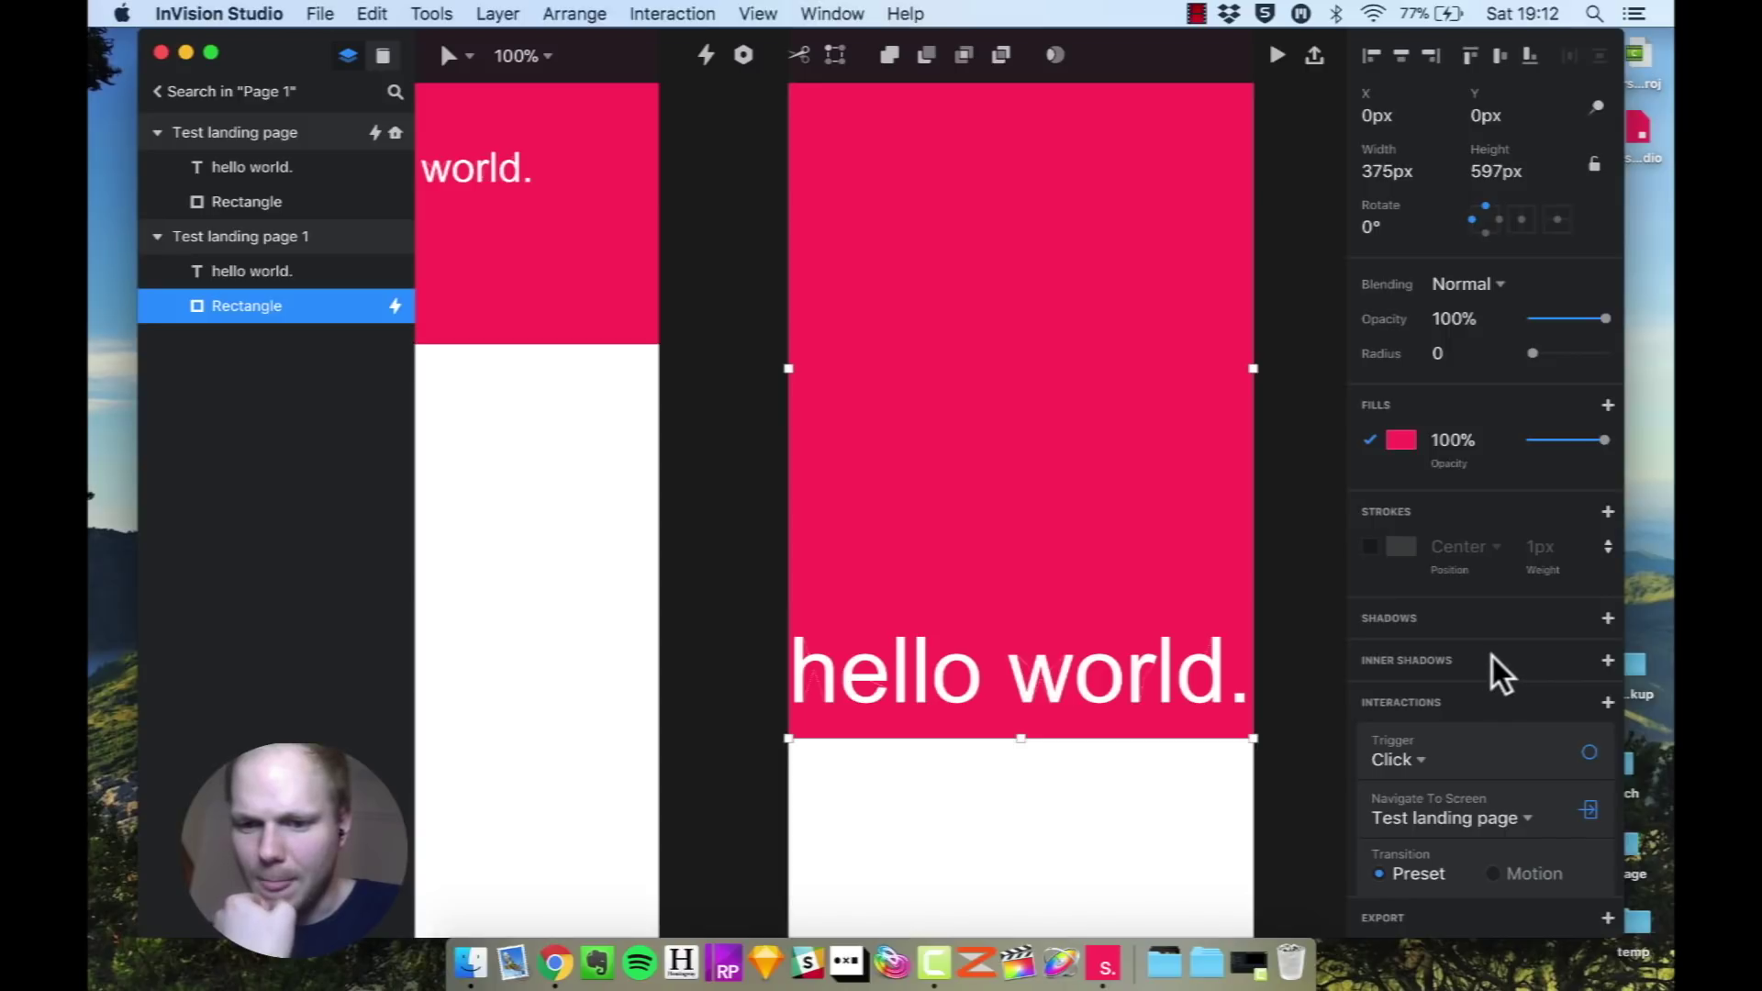
scroll(1384, 925, "down", 2)
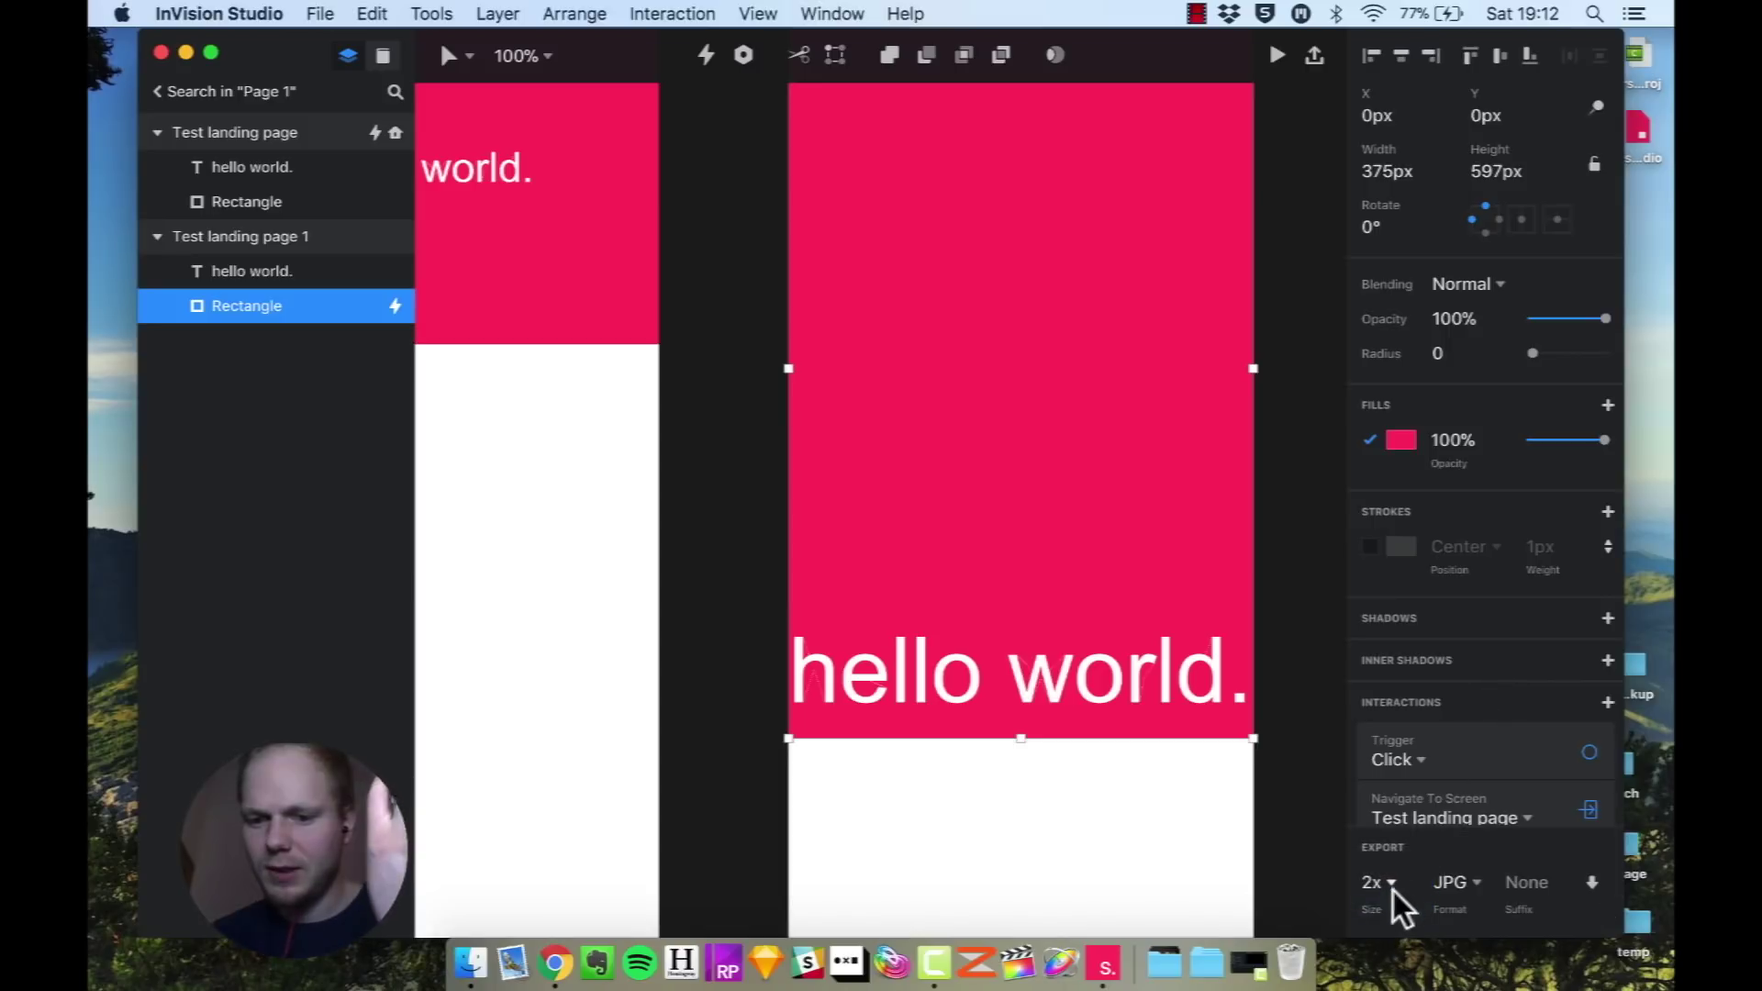
left_click(1457, 882)
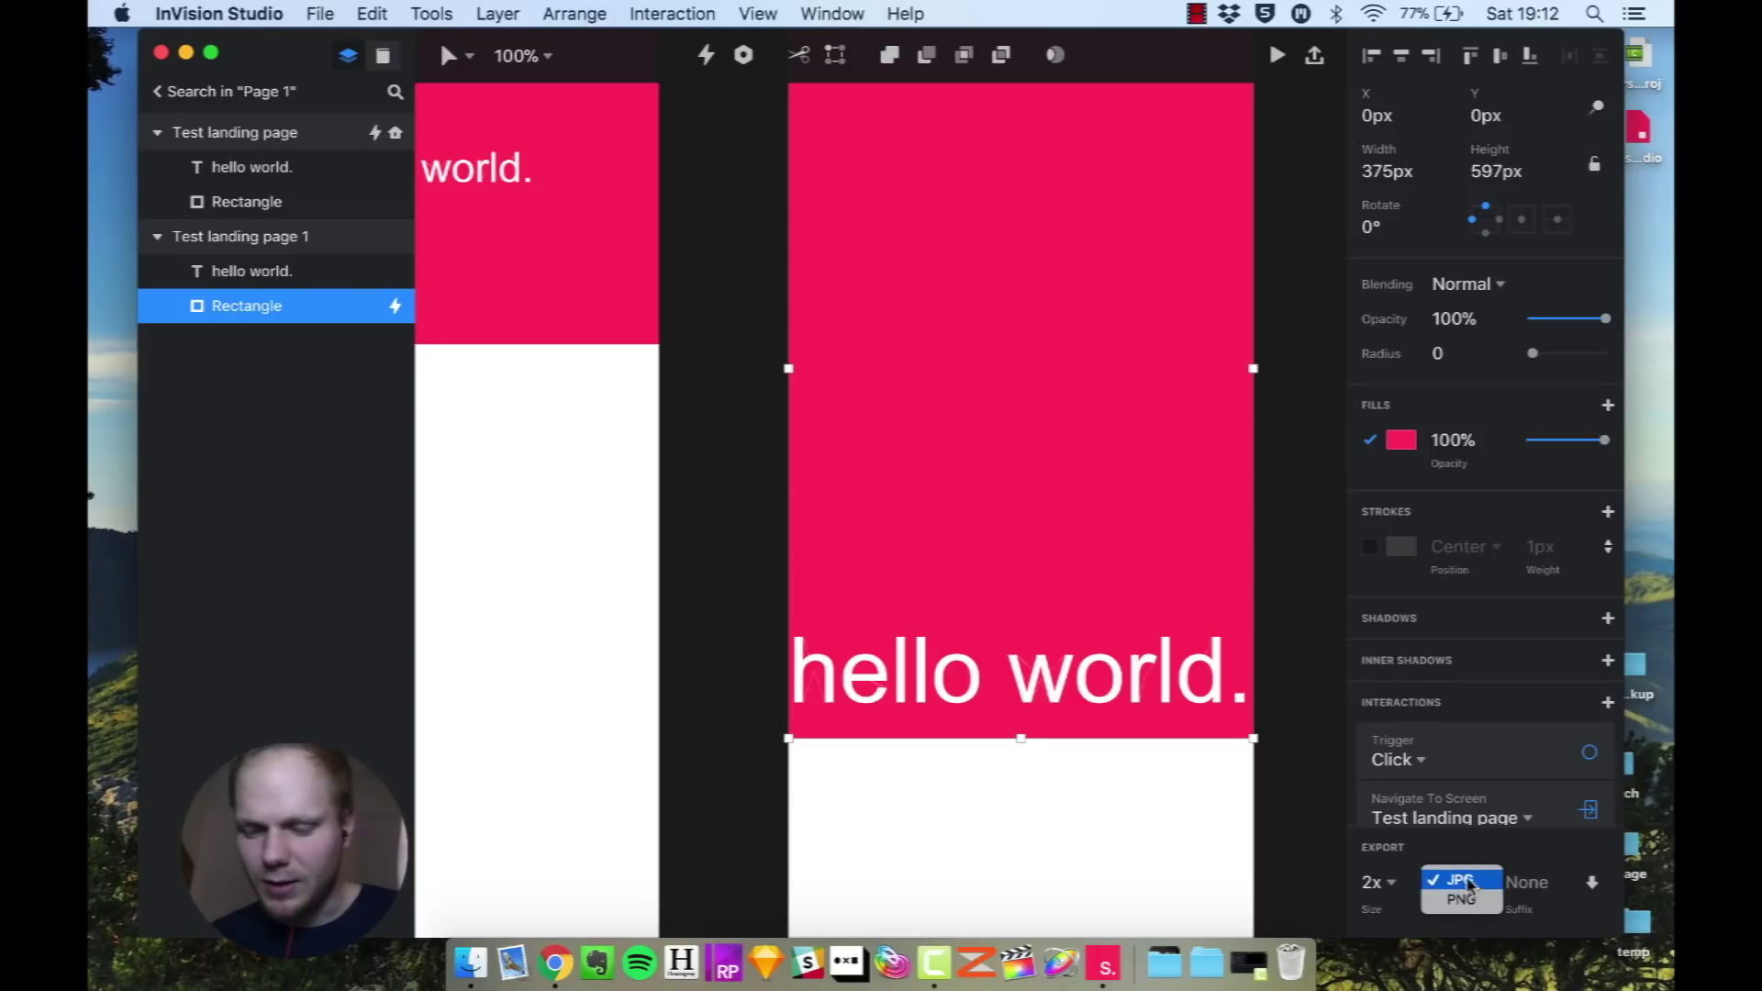
left_click(1467, 881)
left_click(1463, 882)
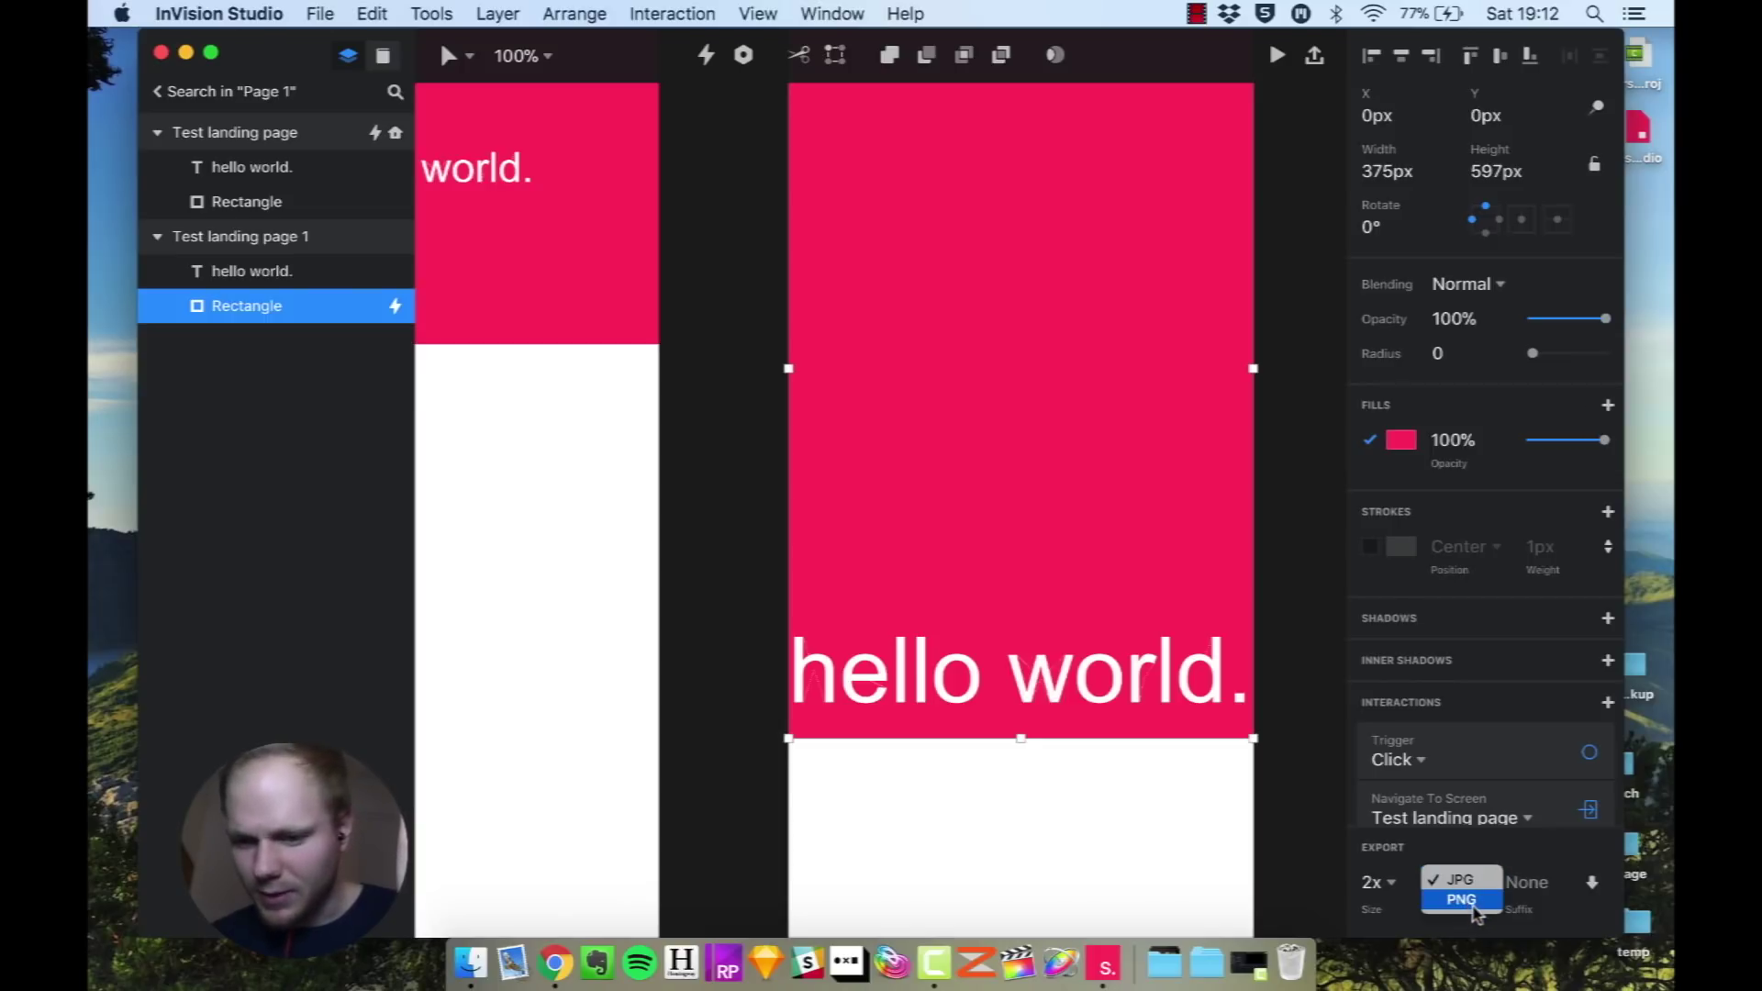
left_click(1475, 911)
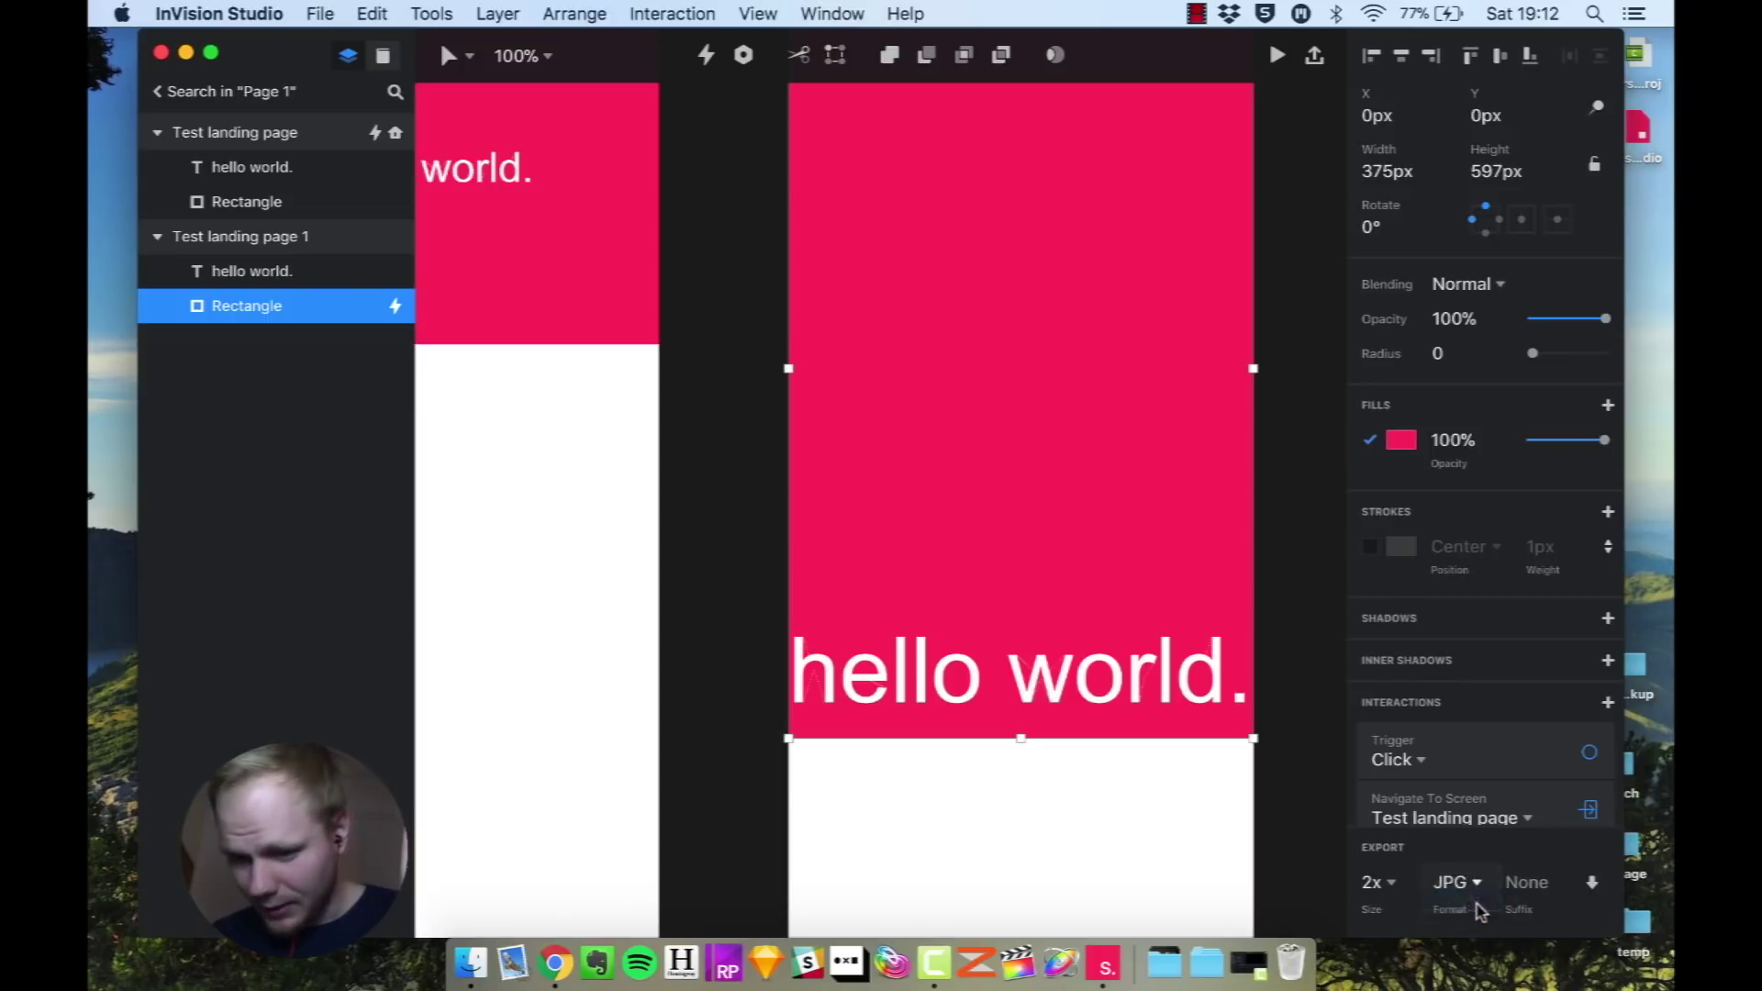
left_click(1589, 882)
left_click(1009, 393)
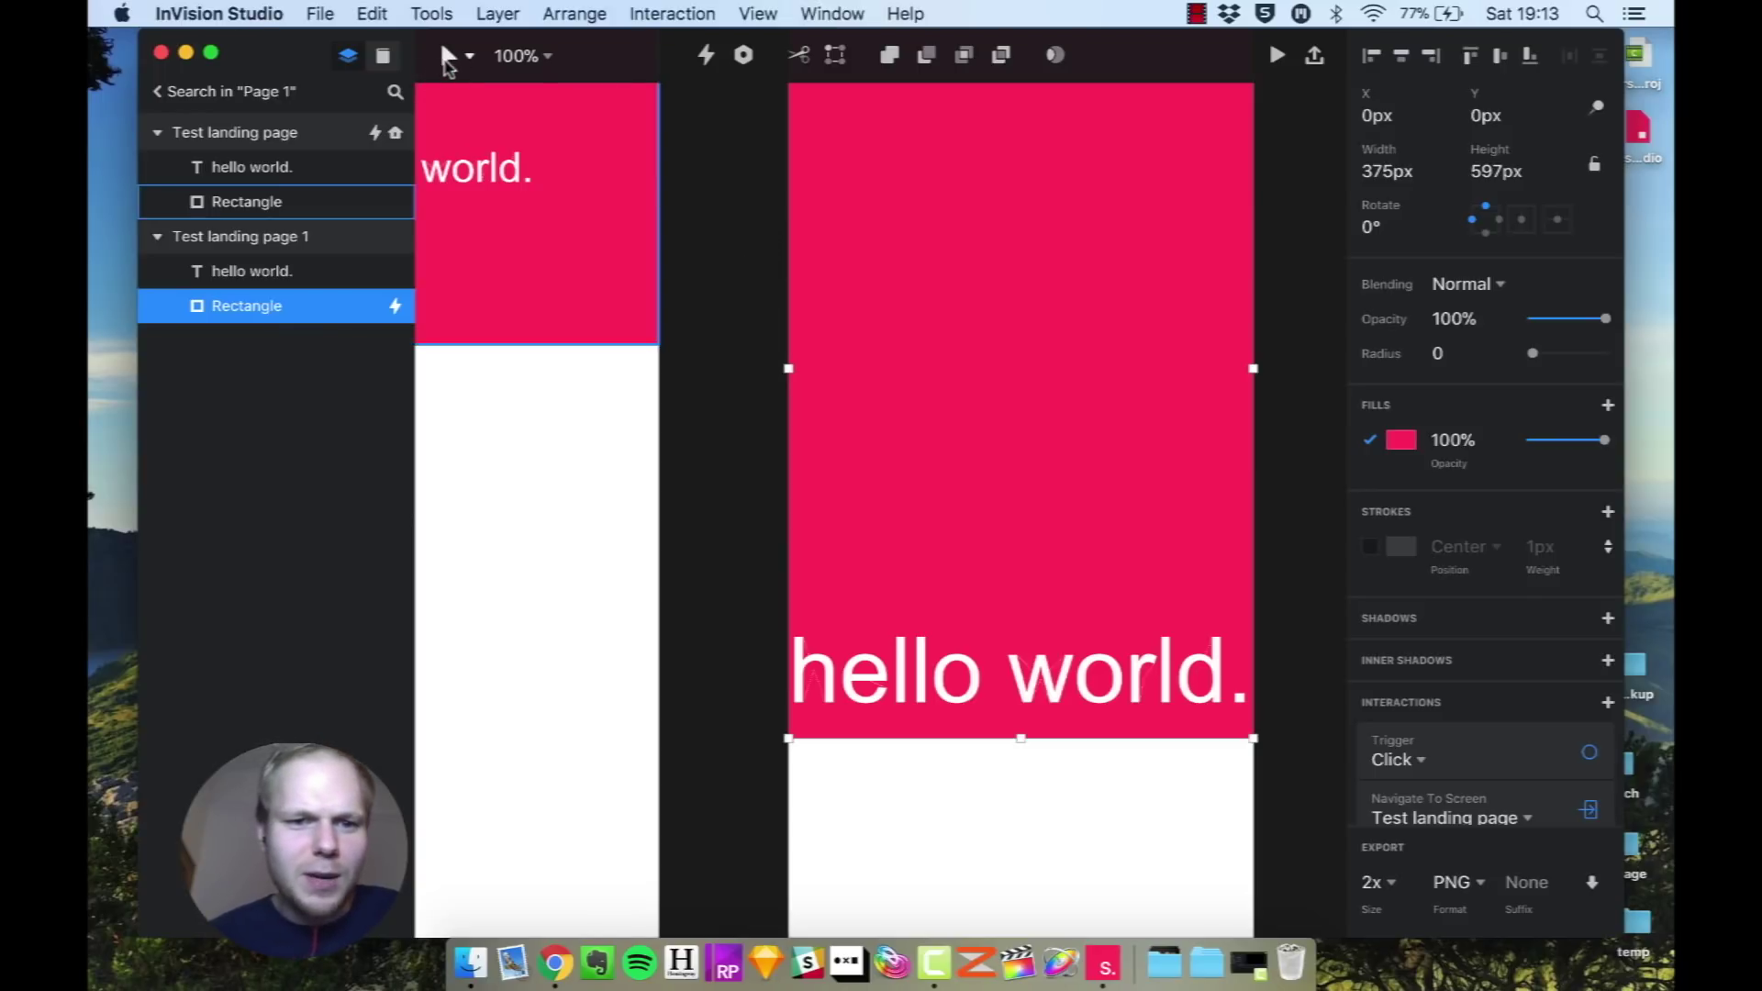
left_click(446, 59)
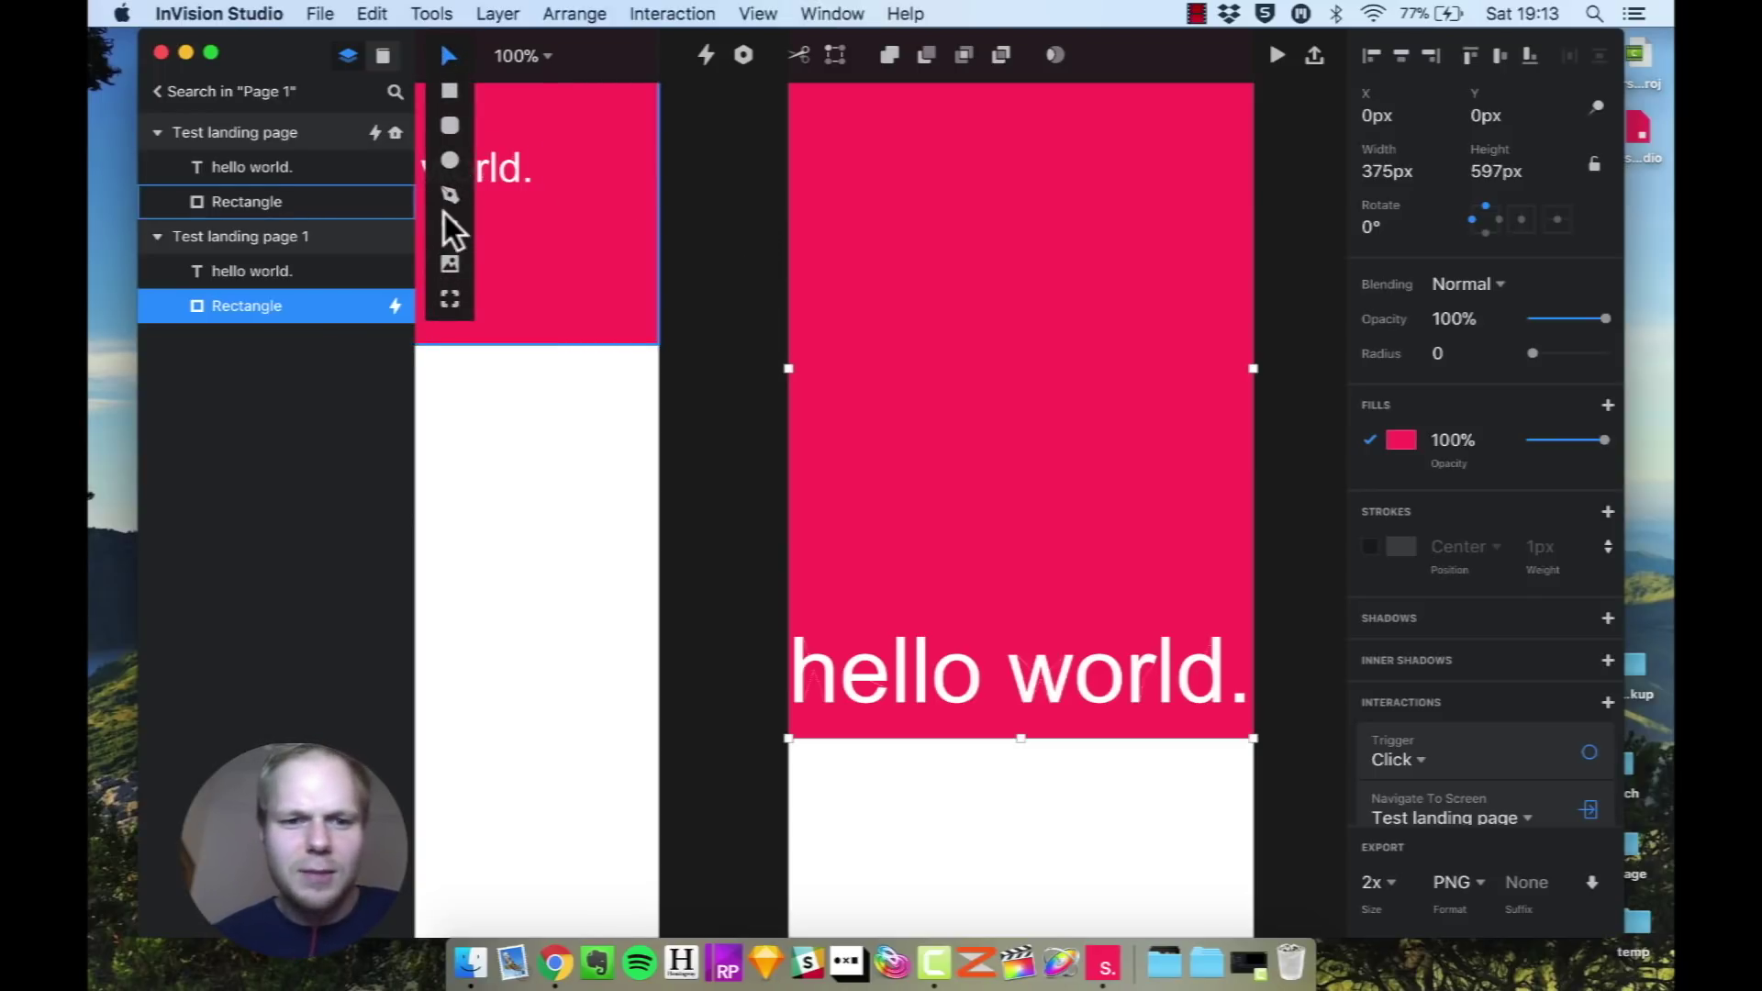
left_click(770, 214)
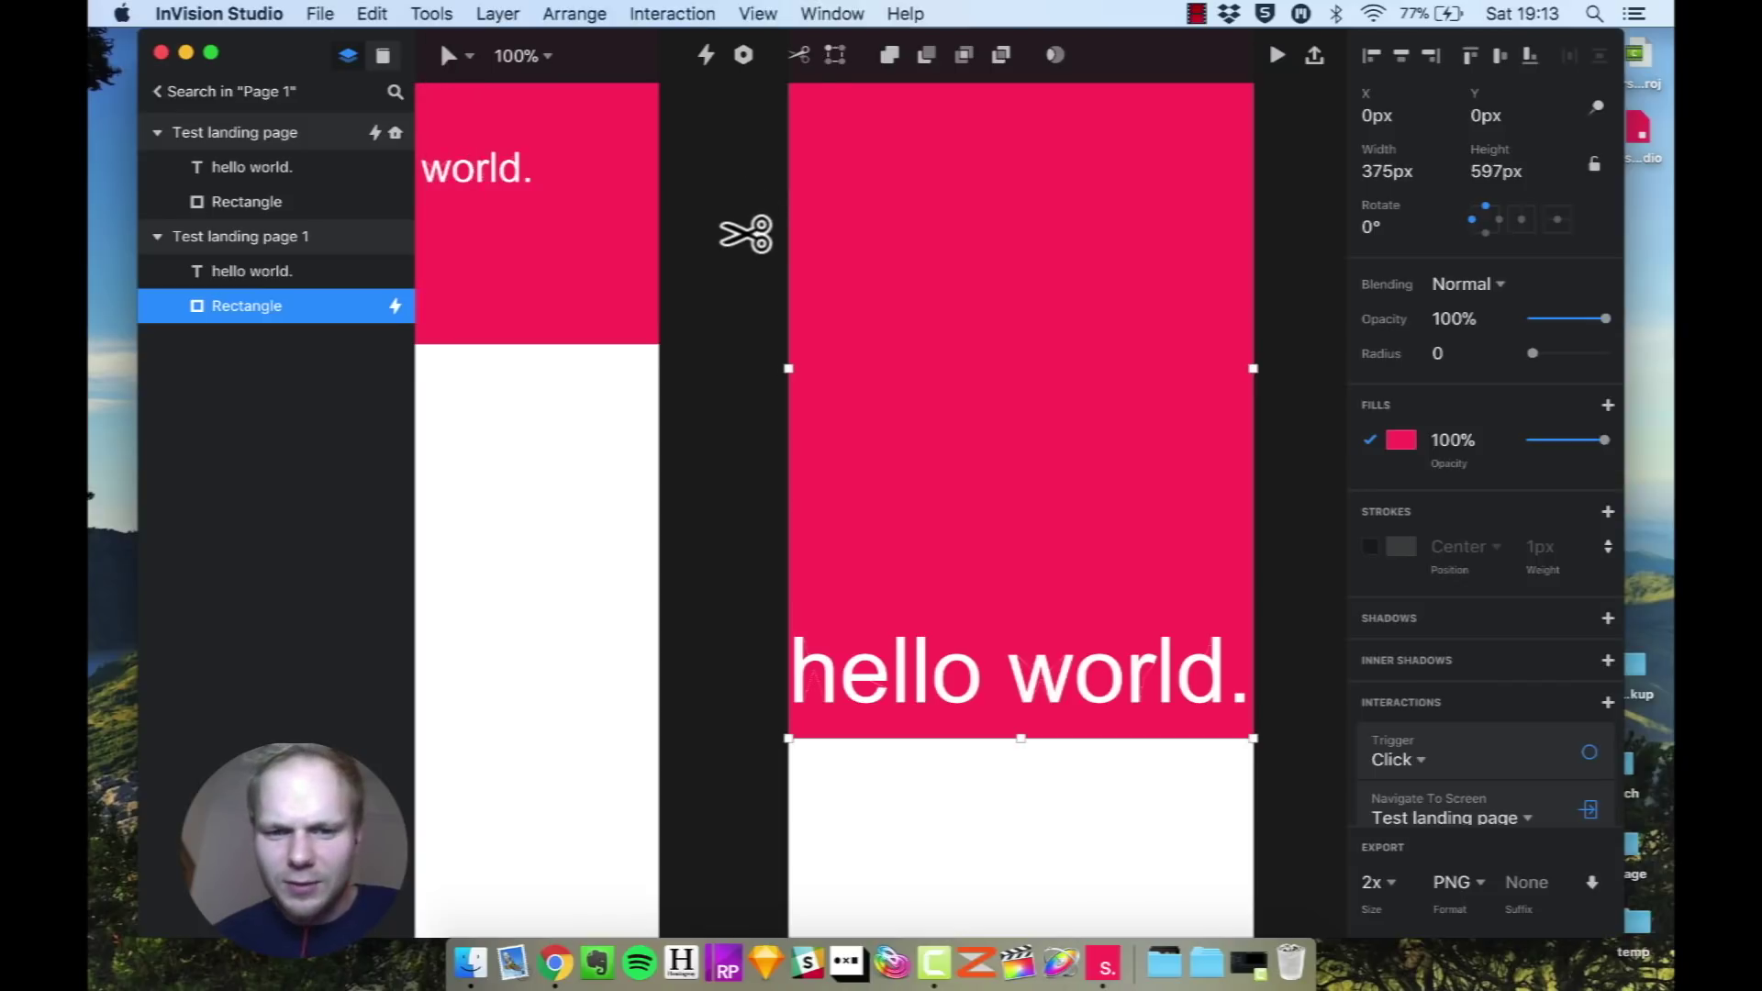
left_click(745, 234)
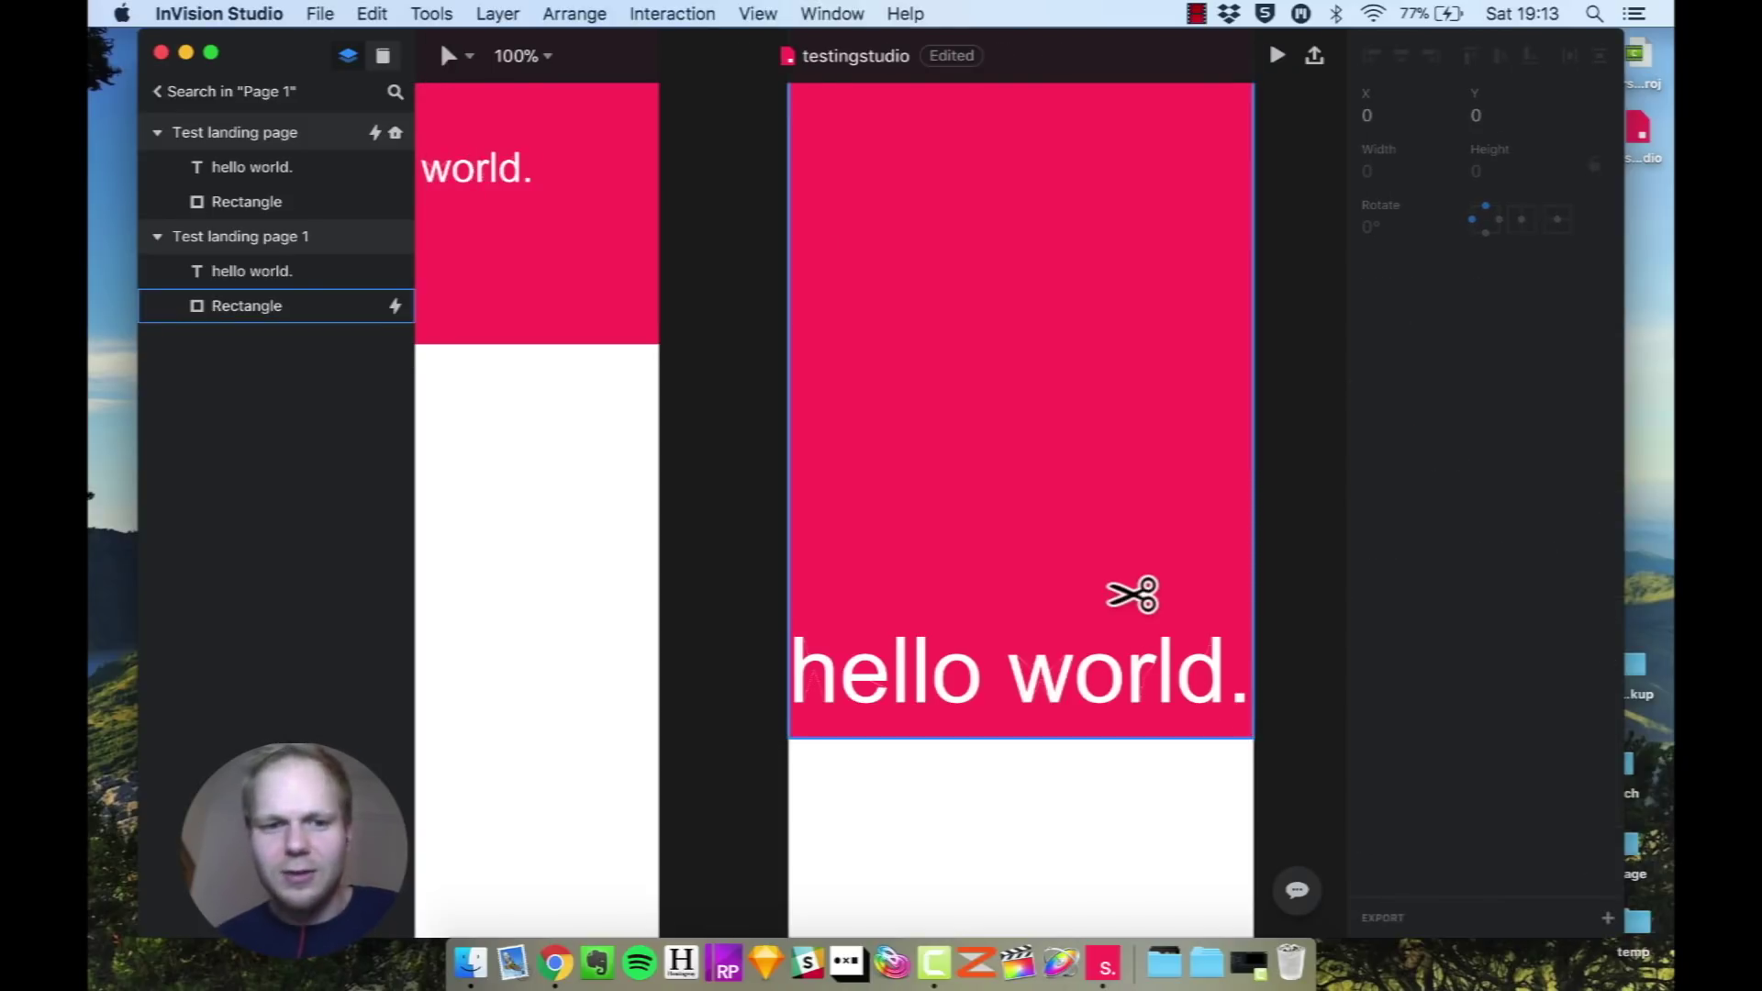
scroll(1134, 595, "up", 1)
scroll(1134, 595, "left", 5)
scroll(1134, 595, "up", 3)
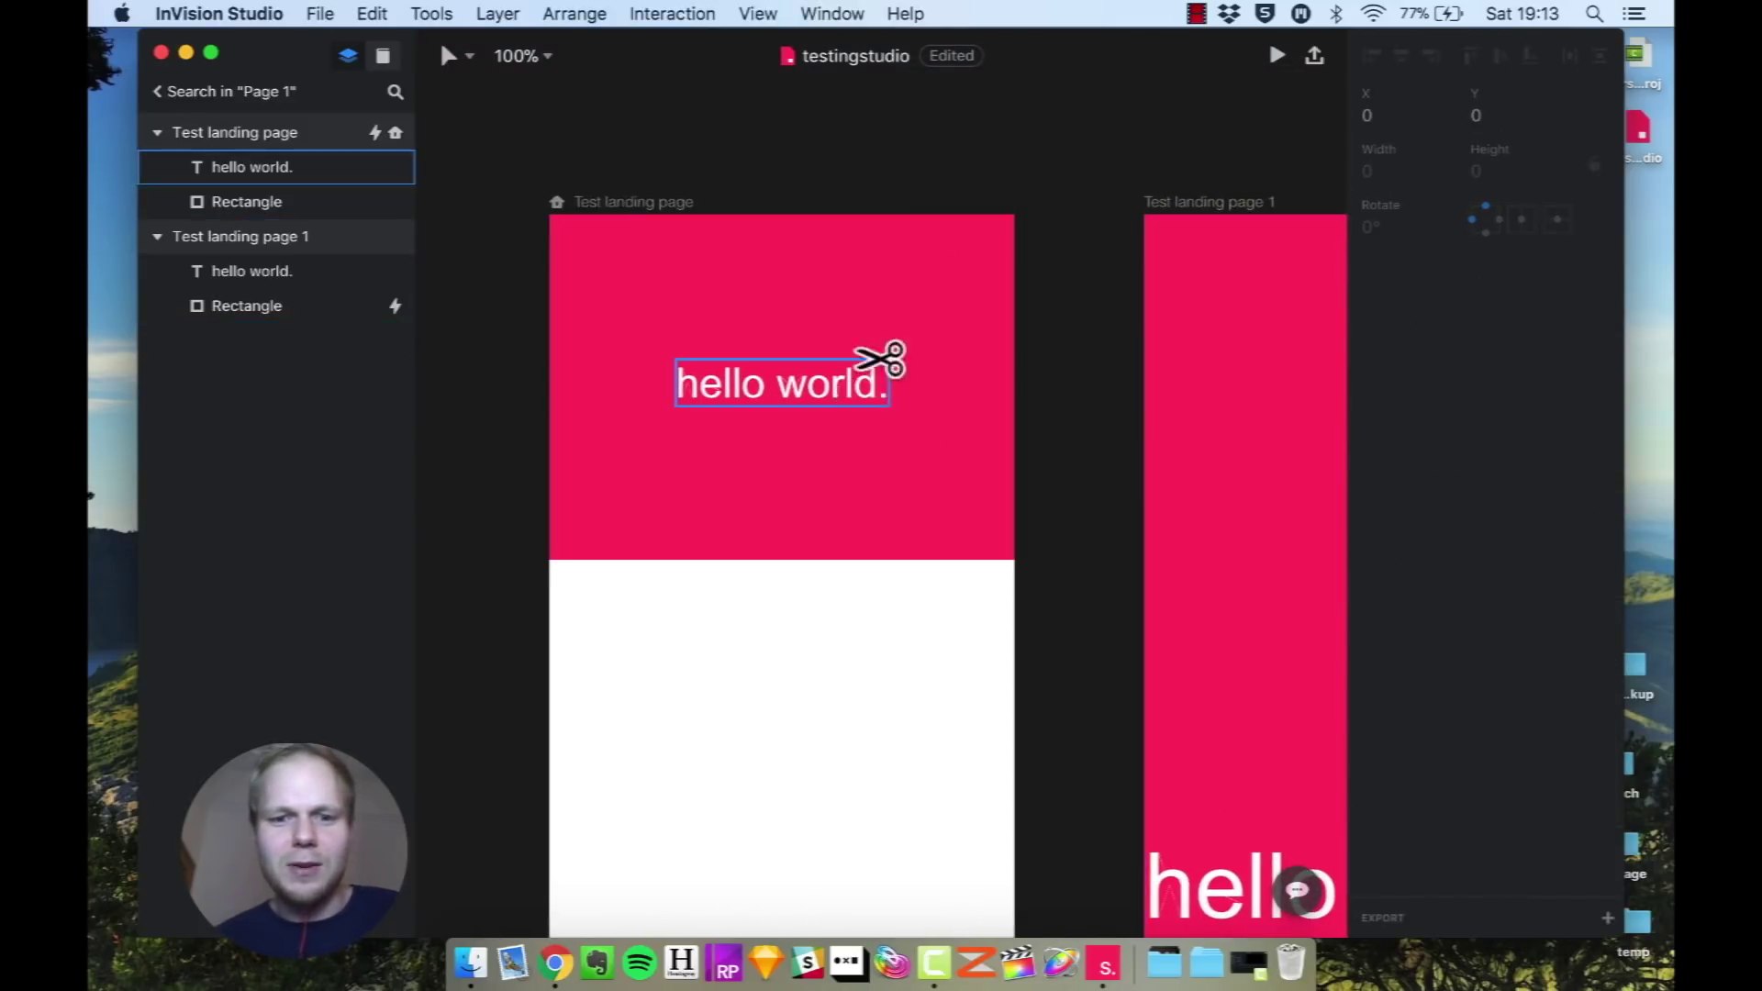
scroll(1102, 204, "down", 5)
scroll(1101, 204, "right", 3)
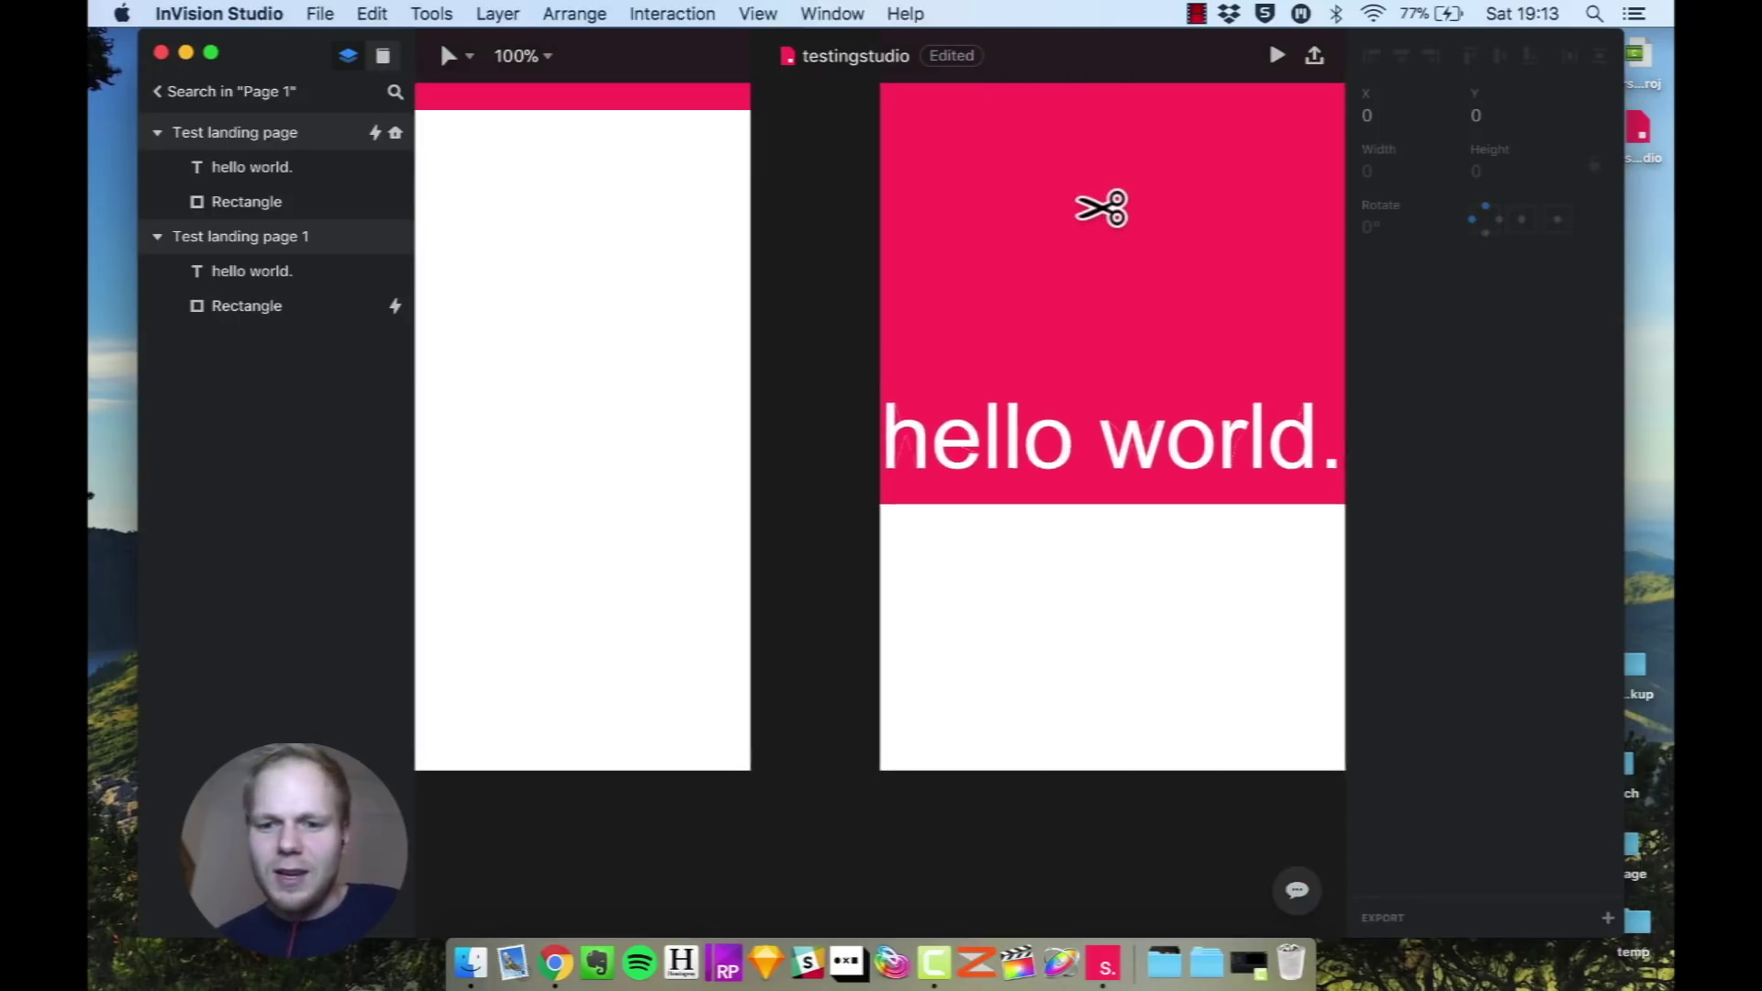
scroll(1101, 207, "up", 5)
scroll(1102, 207, "right", 2)
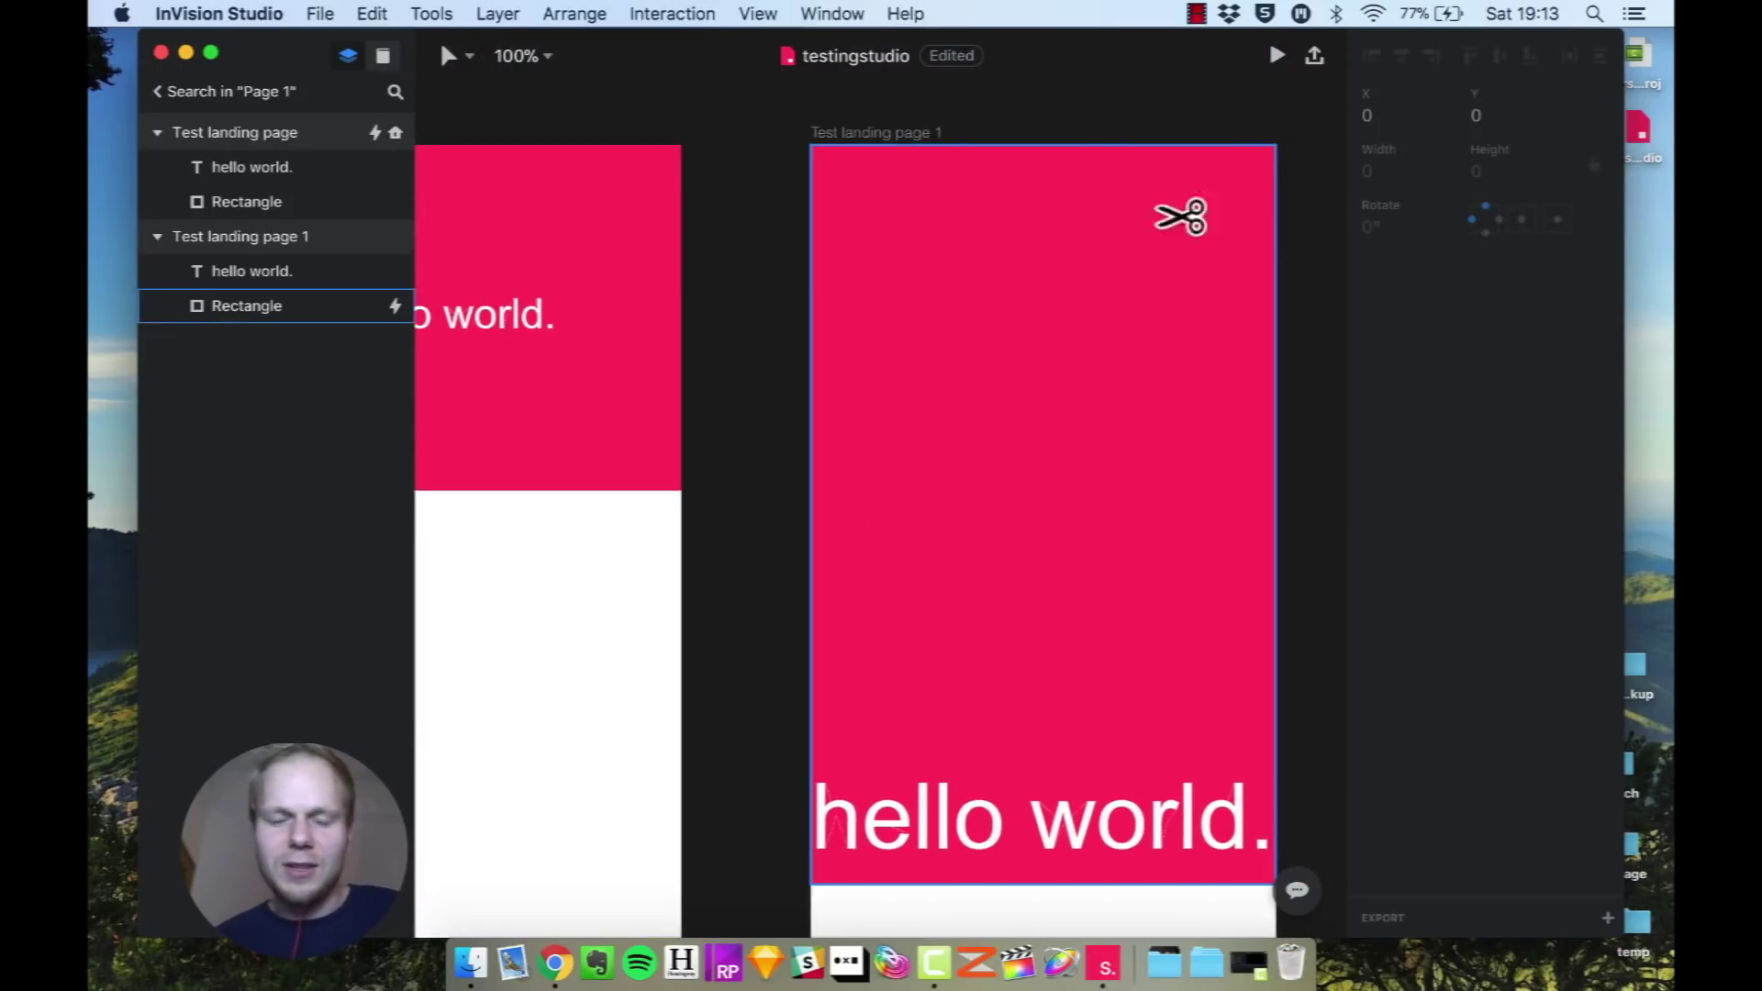
scroll(748, 185, "down", 5)
scroll(747, 184, "left", 2)
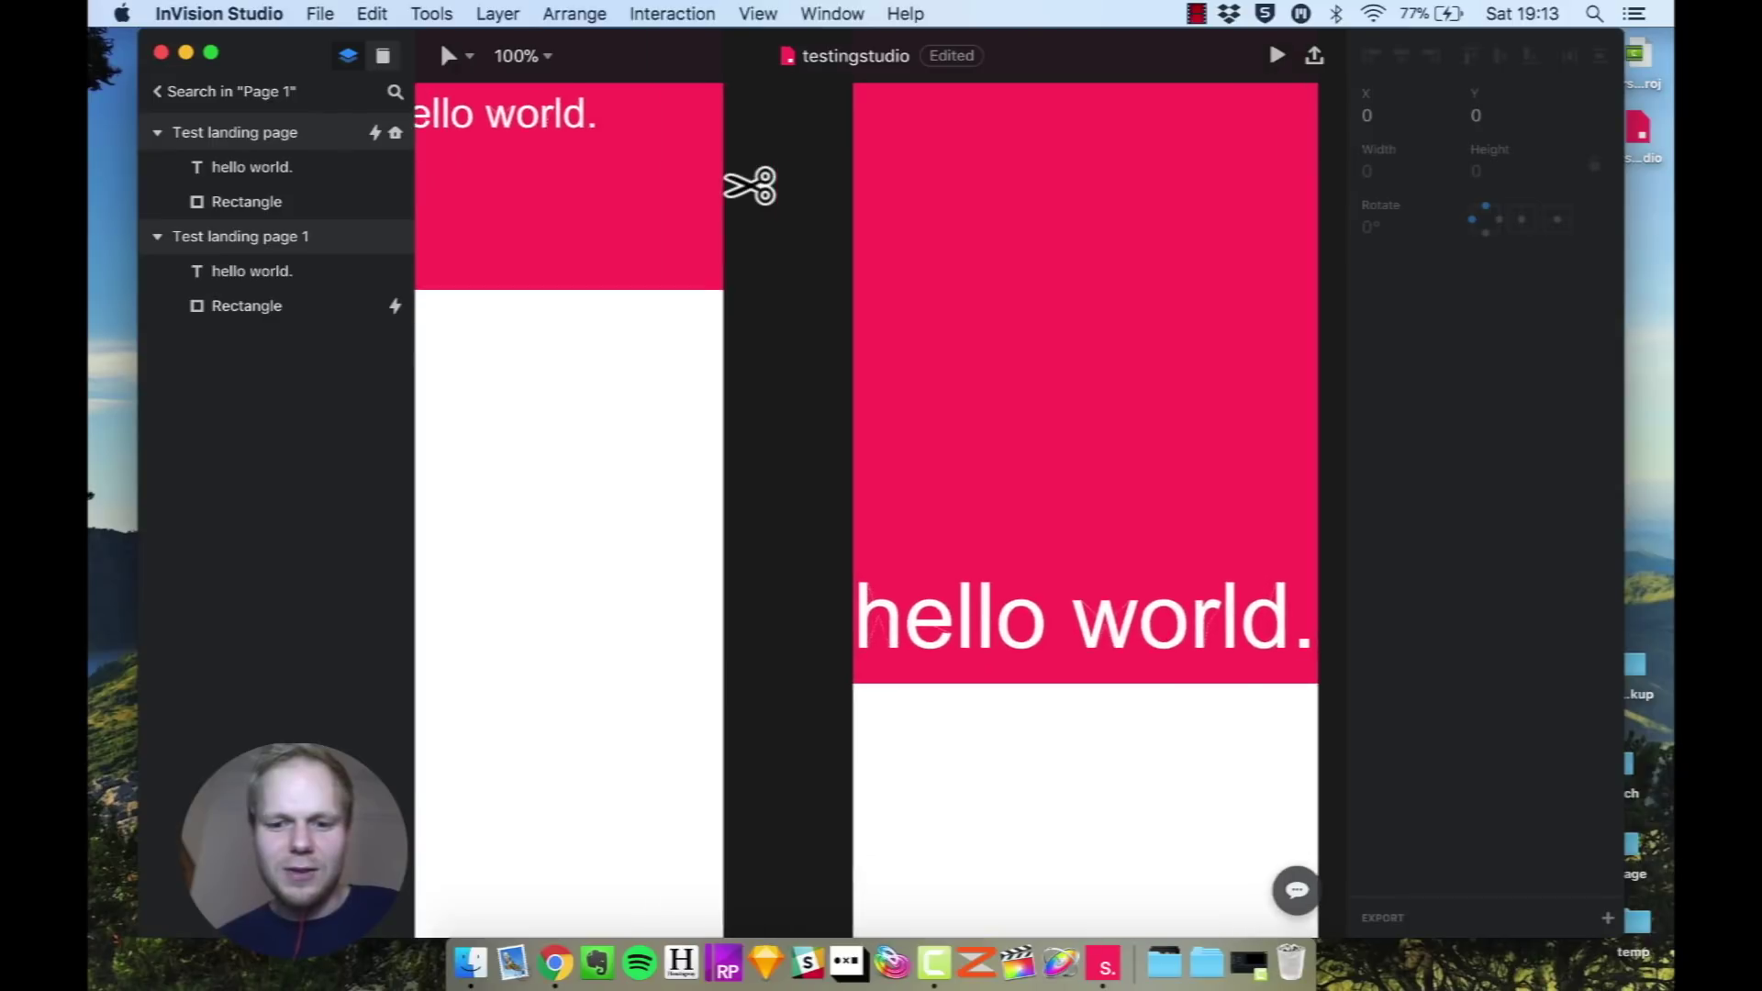
scroll(749, 186, "left", 5)
scroll(749, 185, "up", 3)
scroll(749, 185, "right", 2)
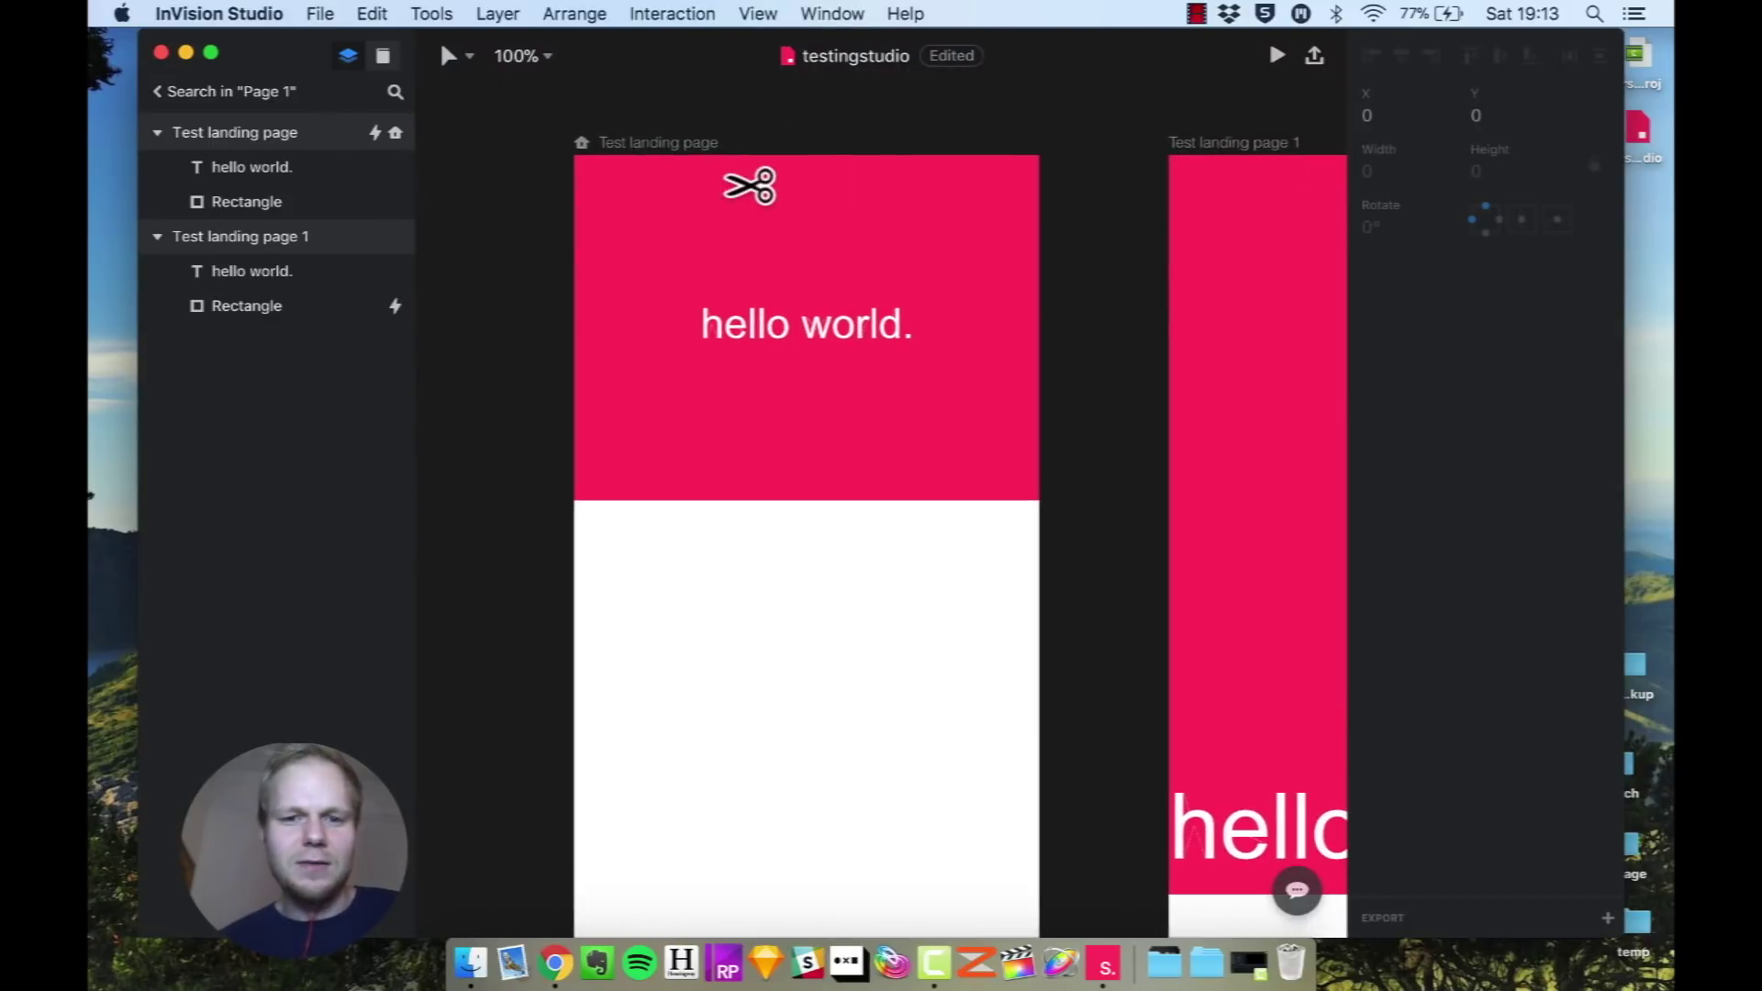
scroll(1074, 196, "down", 2)
scroll(1074, 196, "right", 1)
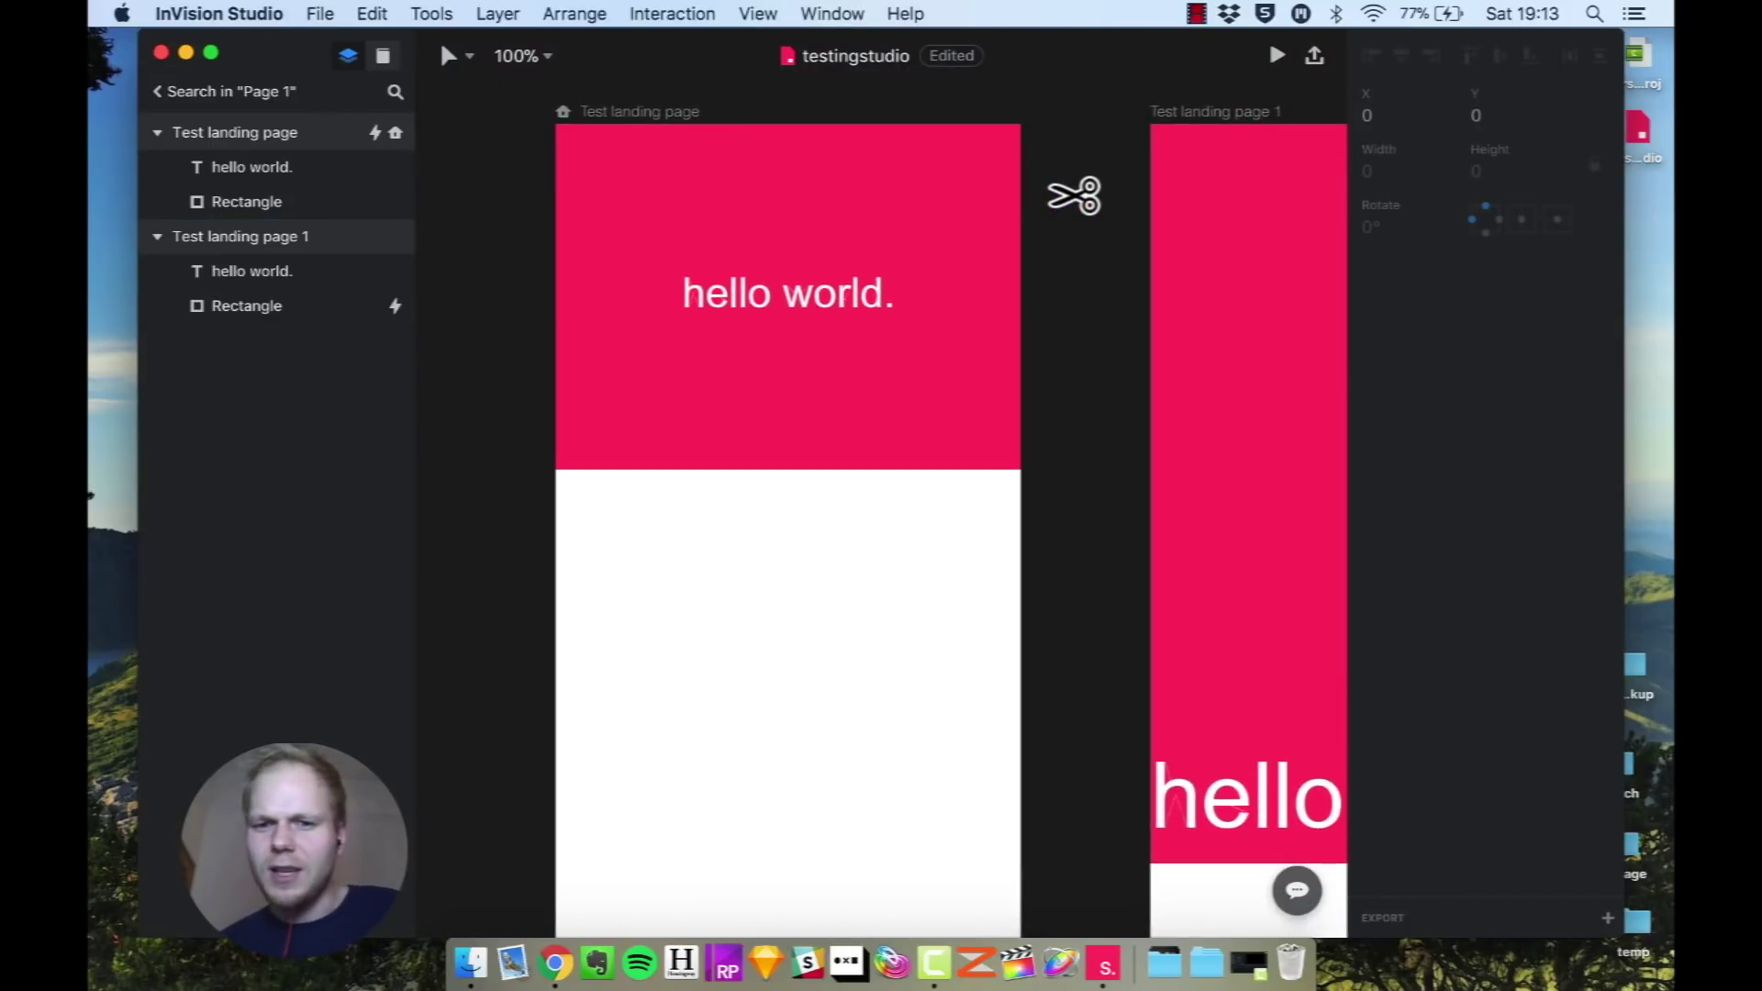
scroll(1074, 196, "right", 3)
scroll(1074, 195, "up", 1)
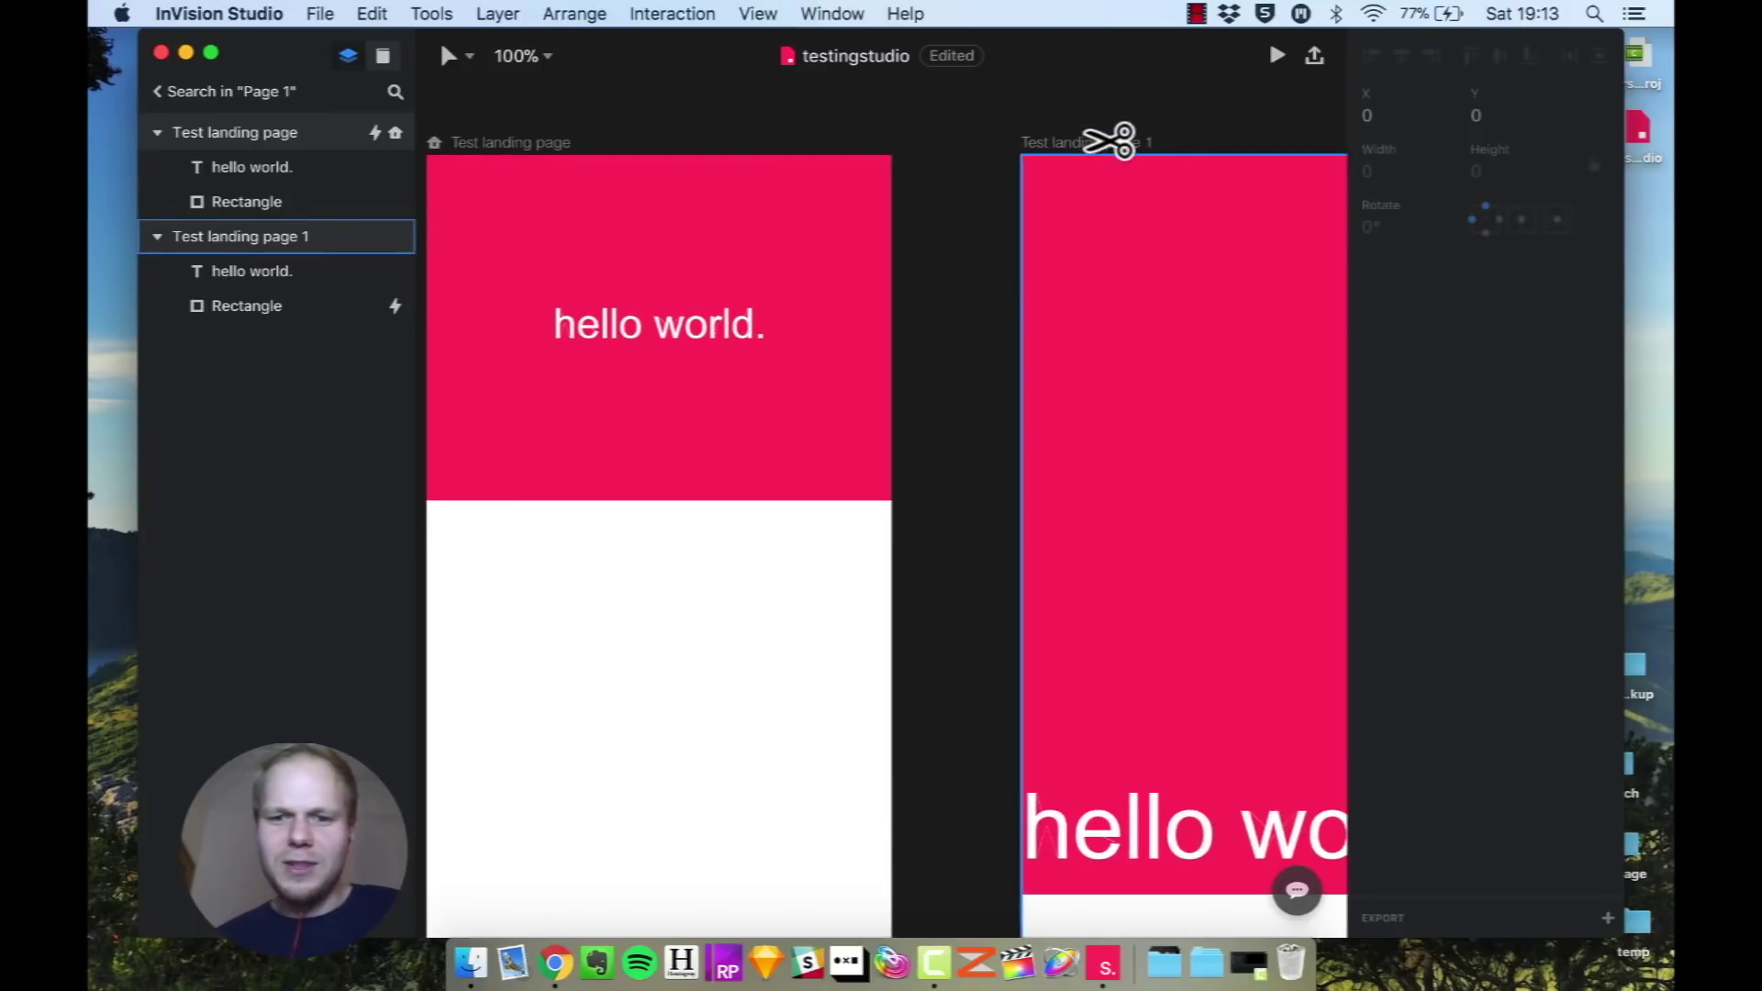